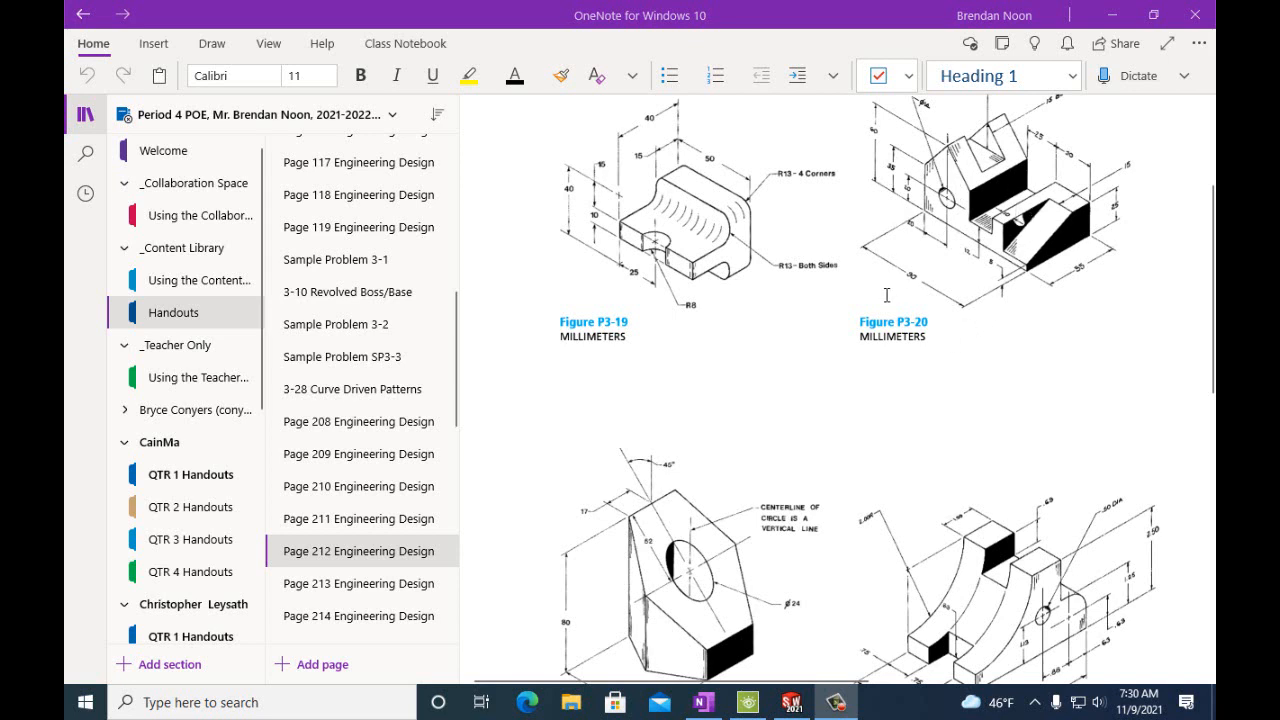
# Examine the dimensions of Figure P3-19 on the Page 212 Engineering Design handout and switch to SOLIDWORKS
pyautogui.scroll(2, 793, 317)
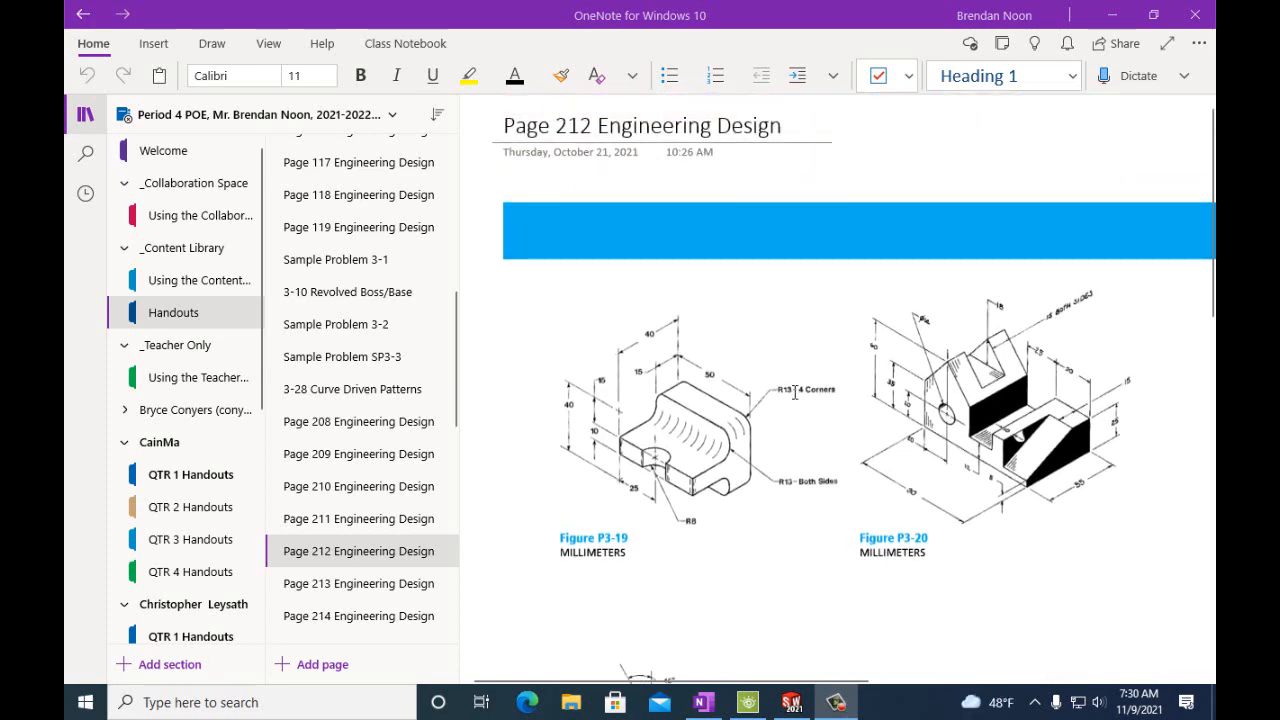
pyautogui.scroll(-4, 685, 489)
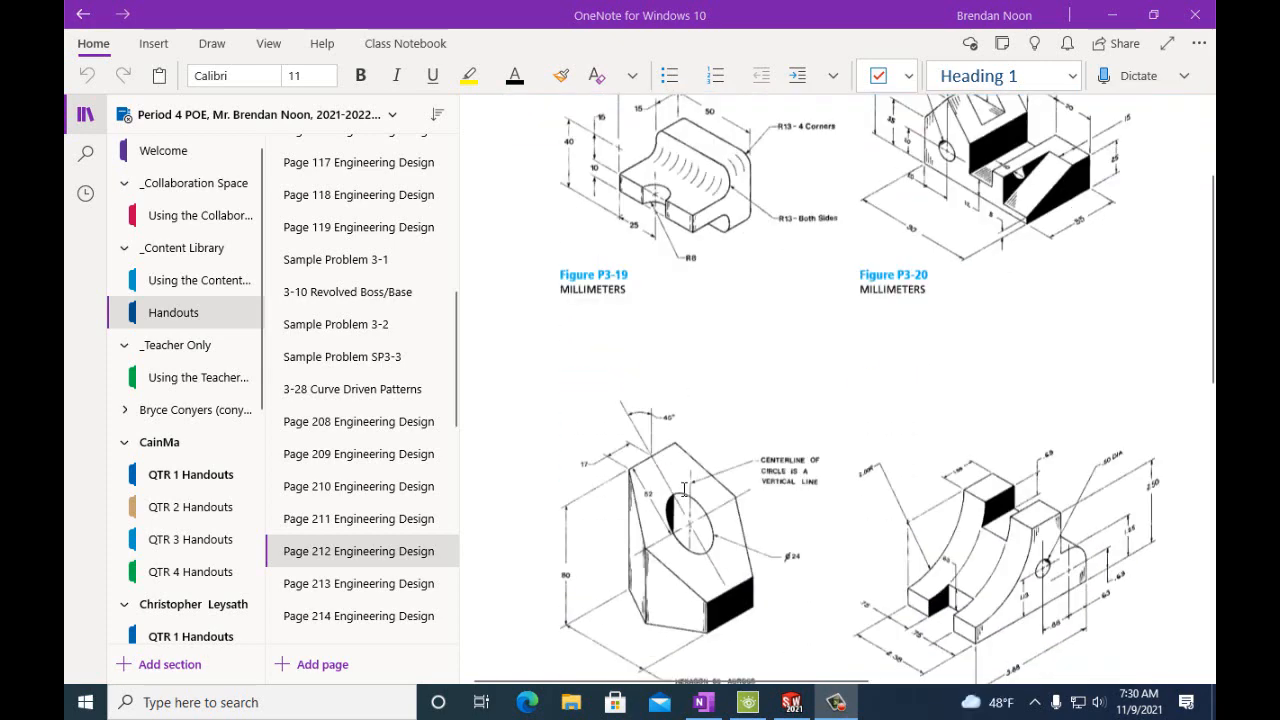
pyautogui.scroll(4, 685, 489)
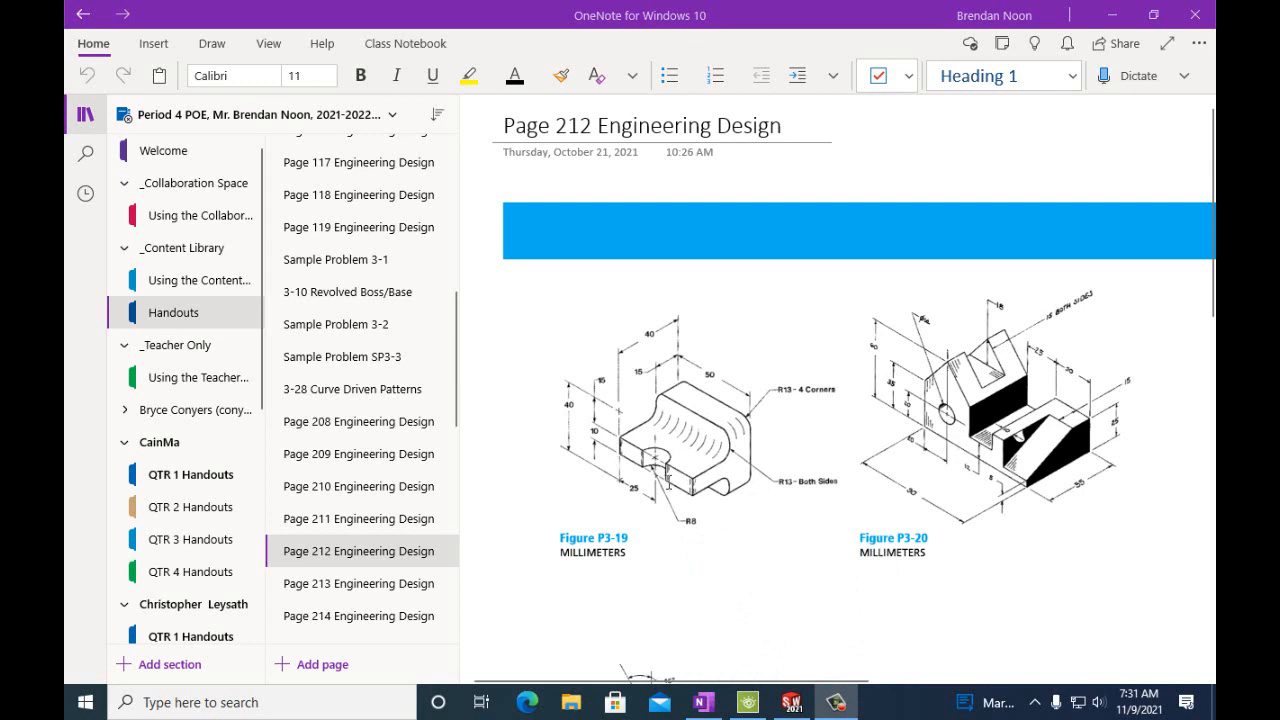
pyautogui.moveTo(790, 703)
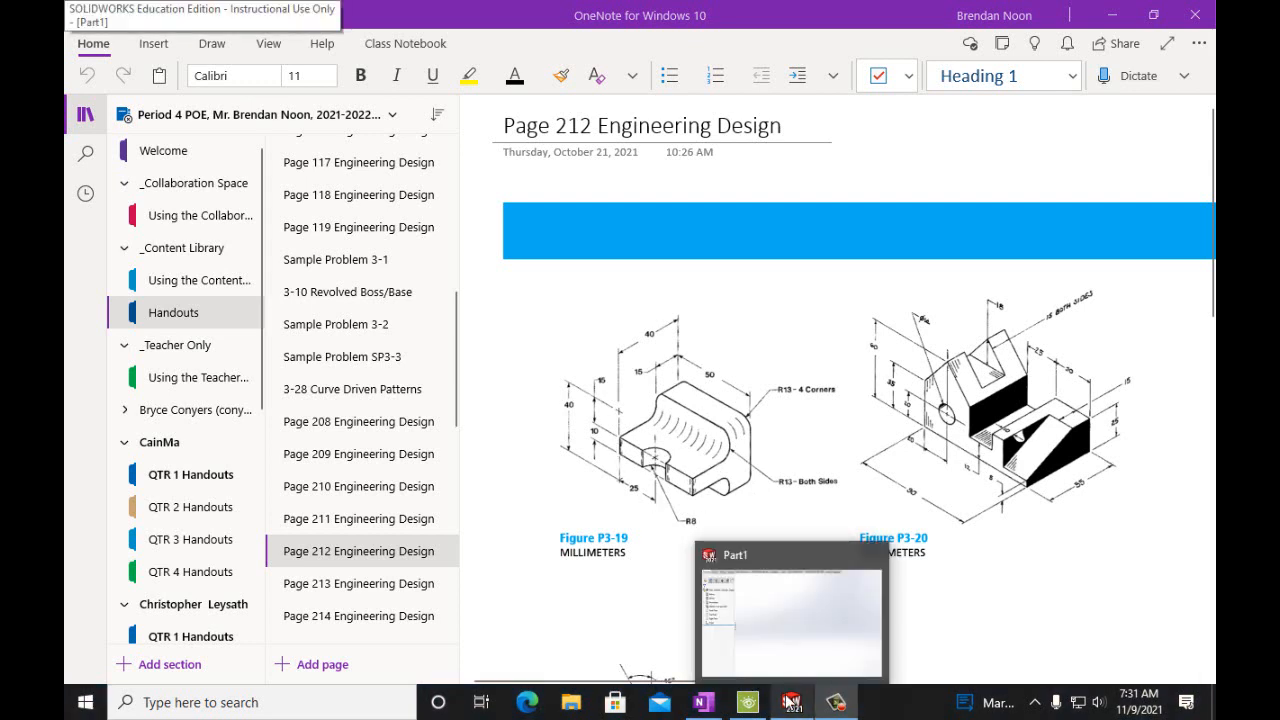
pyautogui.click(790, 703)
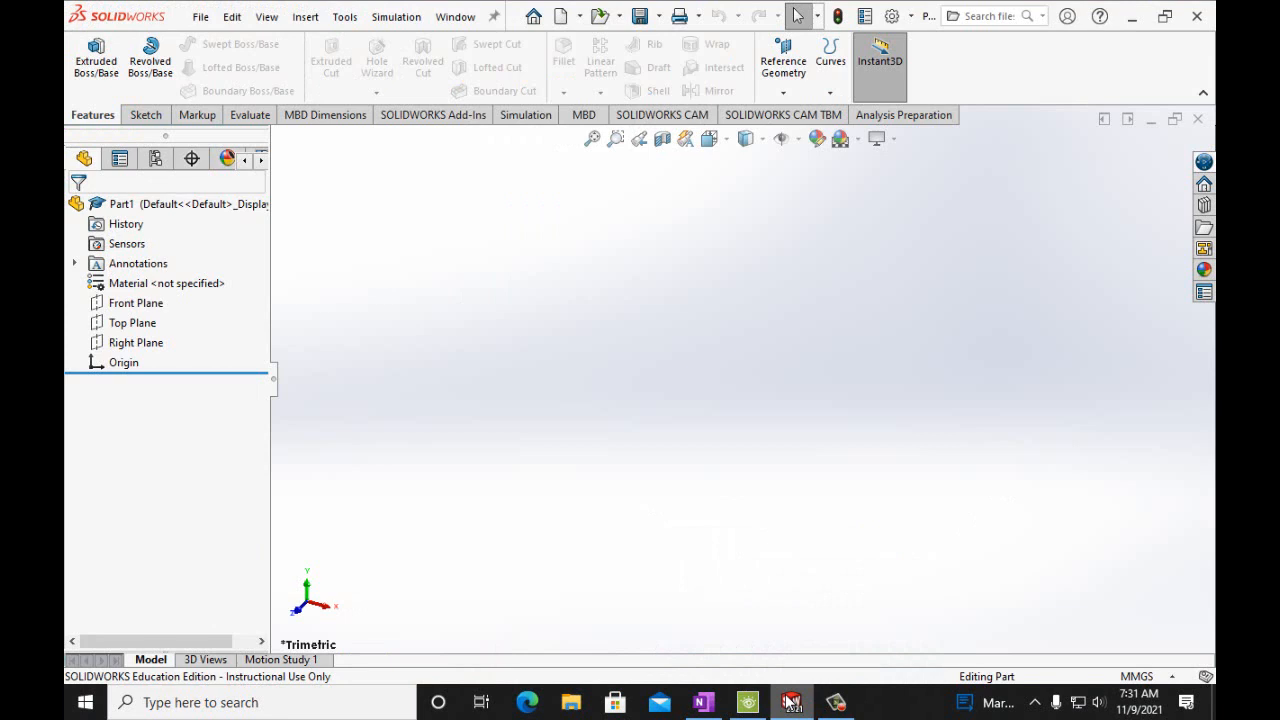
# Sketch a corner rectangle about 141 by 61 mm on the Front Plane, starting at the origin
pyautogui.click(140, 303)
pyautogui.click(145, 115)
pyautogui.click(87, 60)
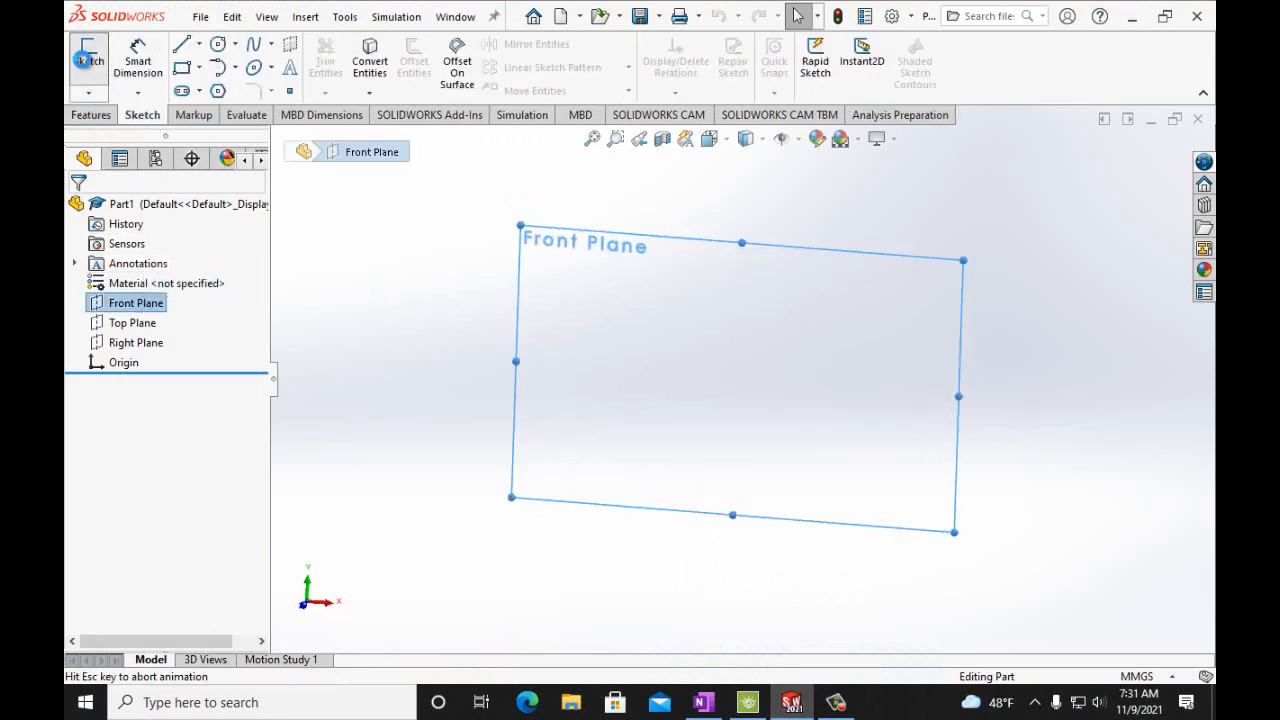
pyautogui.click(181, 67)
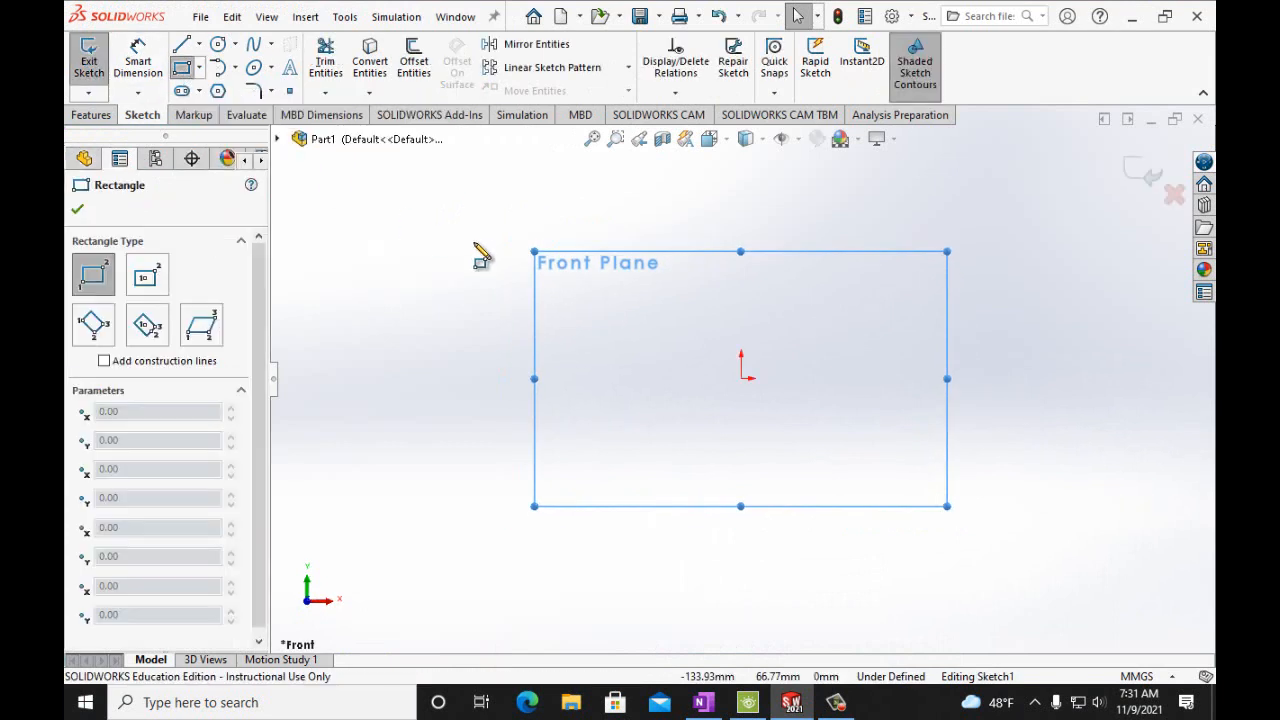
pyautogui.click(741, 378)
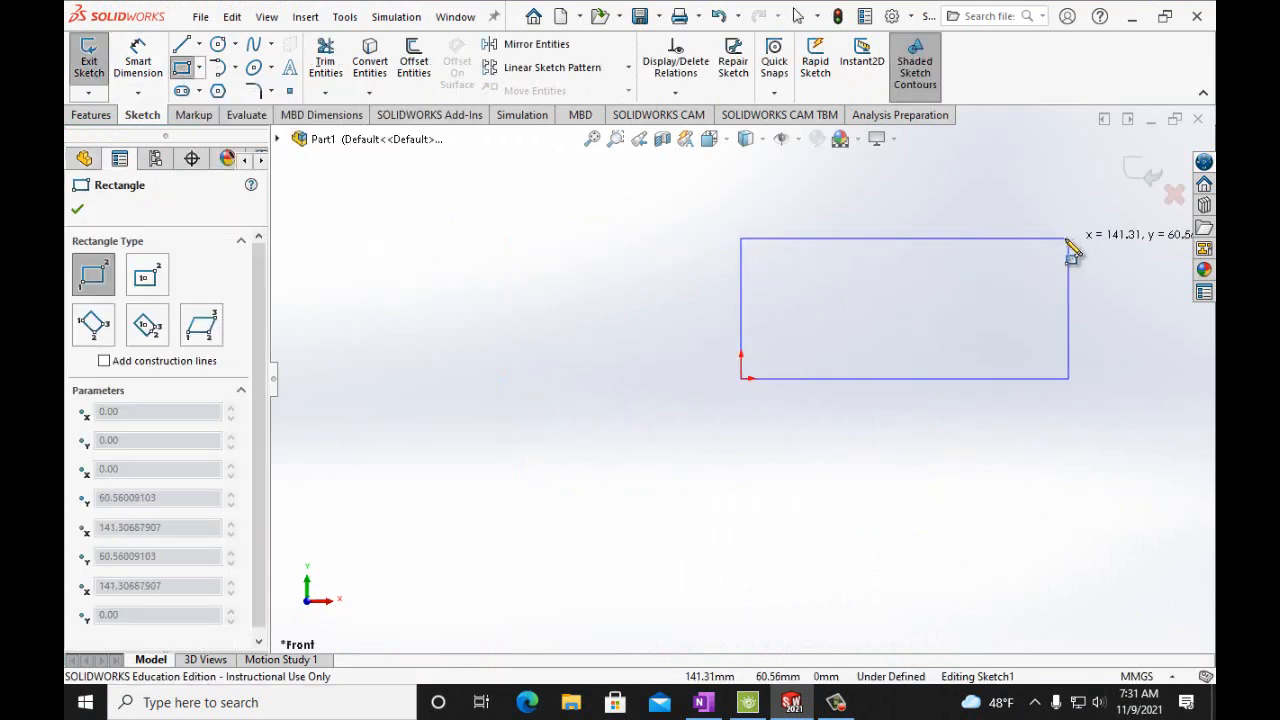
pyautogui.click(1068, 238)
# Dimension the rectangle's height with Smart Dimension and set it to 40 mm
pyautogui.click(138, 60)
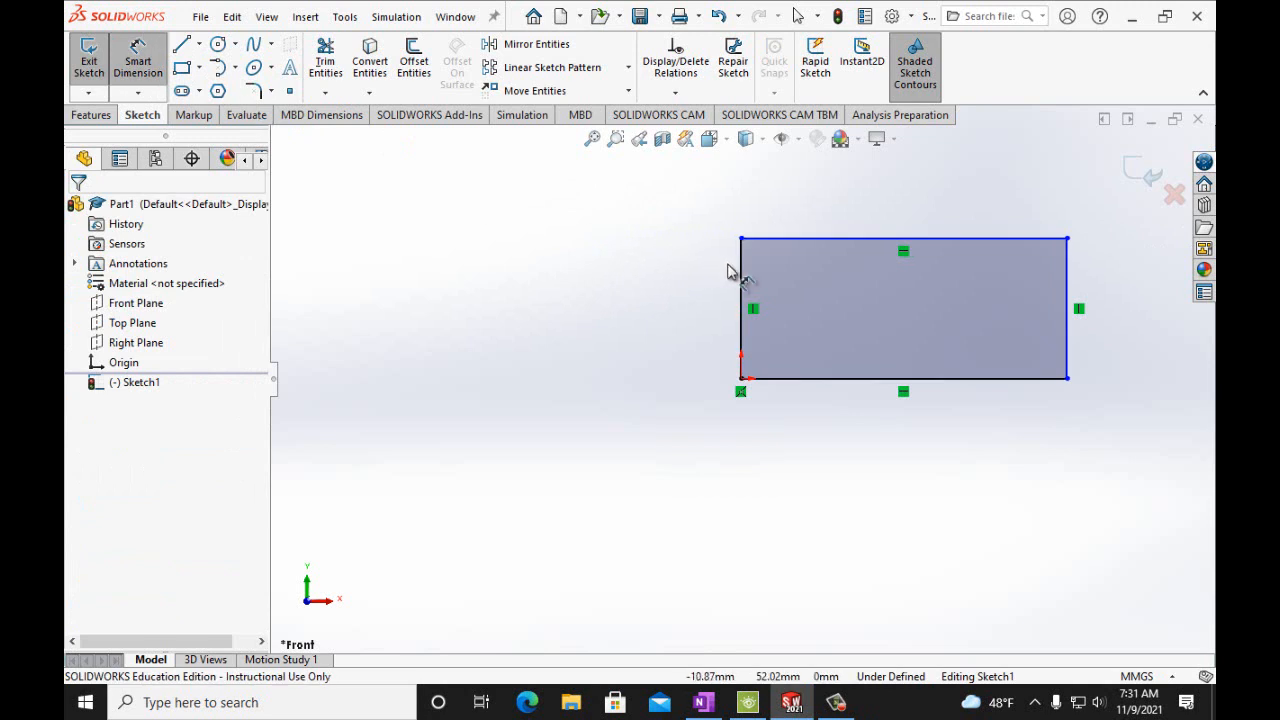
pyautogui.click(741, 272)
pyautogui.click(697, 279)
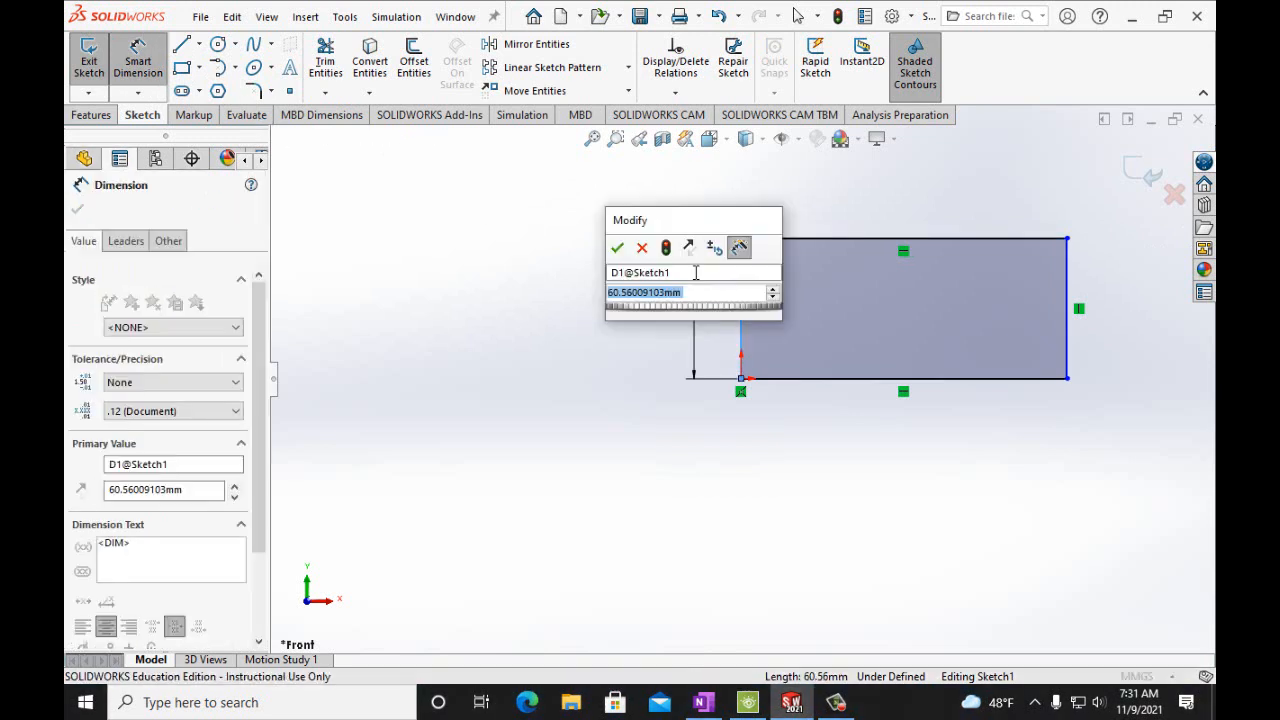
pyautogui.write('40mm')
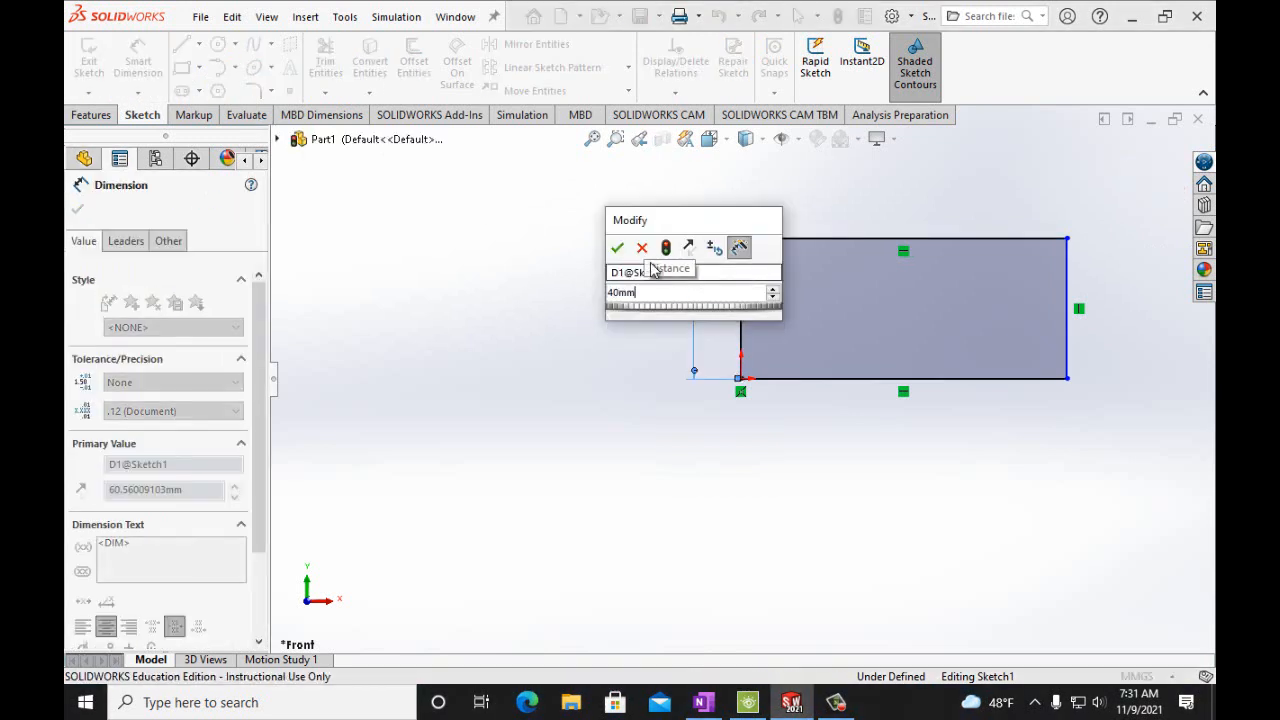
pyautogui.click(617, 248)
# Dimension the rectangle's width and set it to 50 mm
pyautogui.click(810, 220)
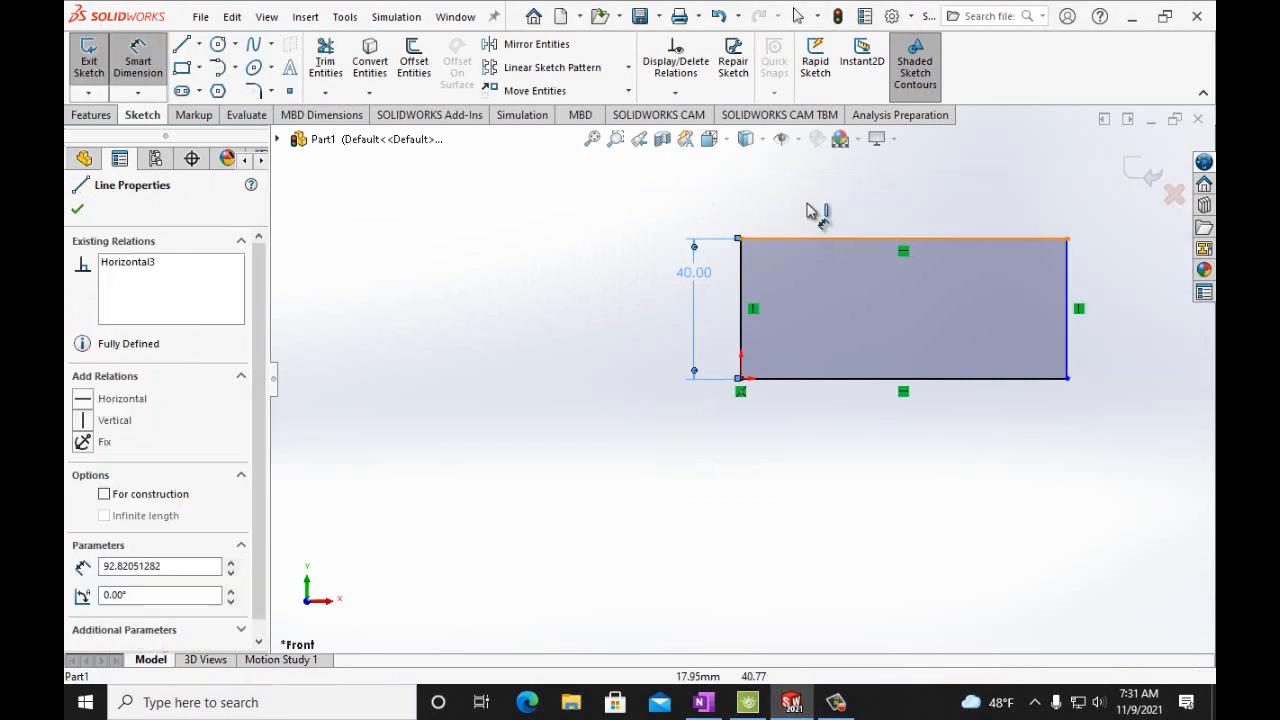
pyautogui.click(813, 200)
pyautogui.write('50')
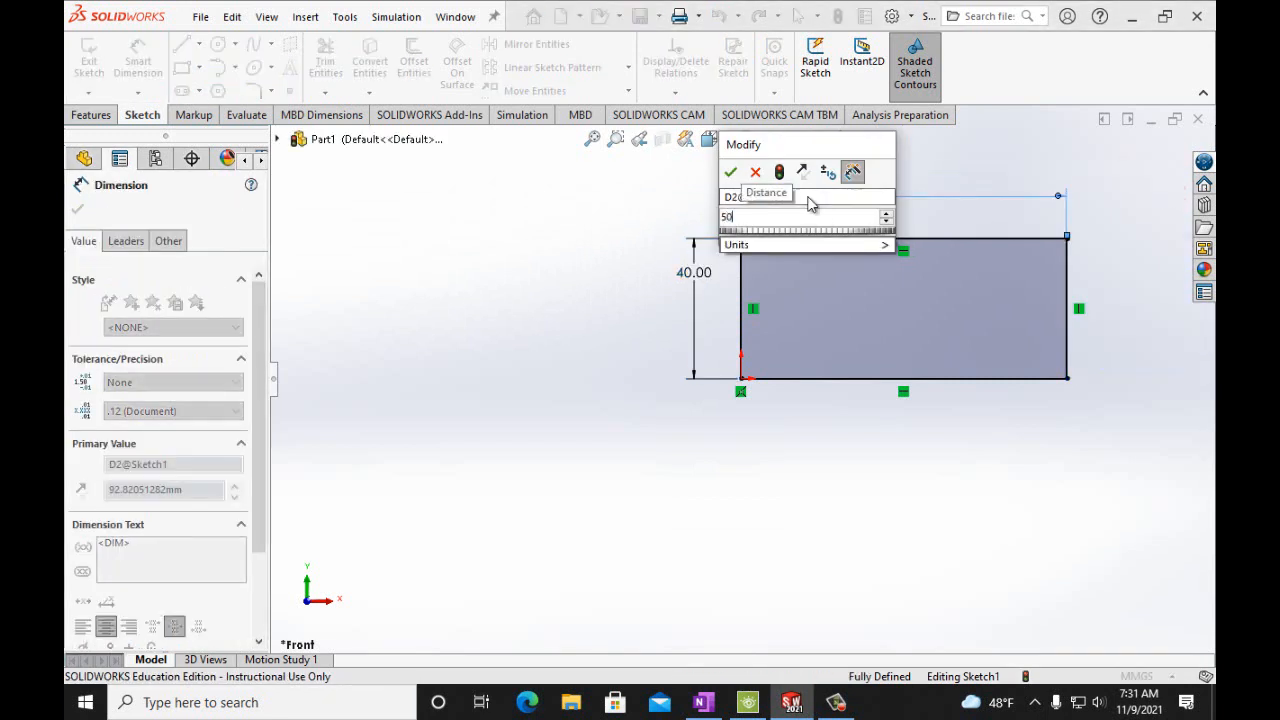
pyautogui.write('.00mm')
pyautogui.click(730, 172)
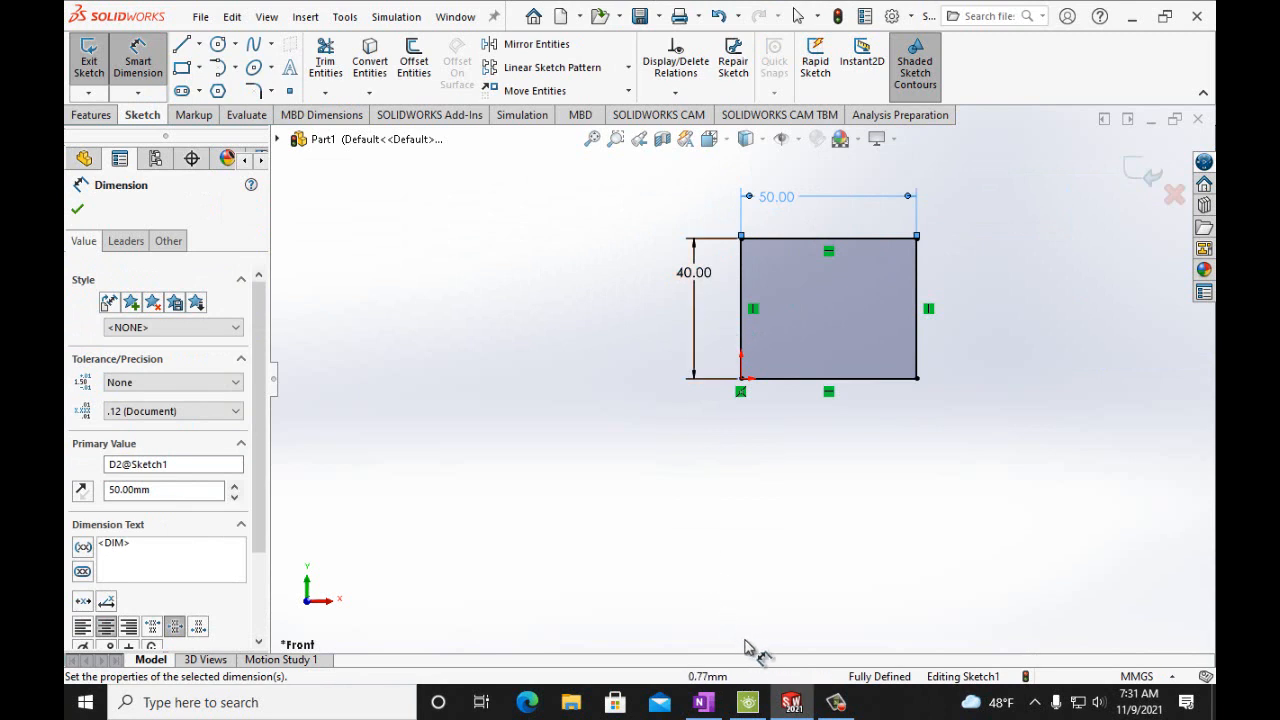
pyautogui.click(77, 208)
# Extrude the rectangle as a blind boss with a depth of 15 mm
pyautogui.click(92, 115)
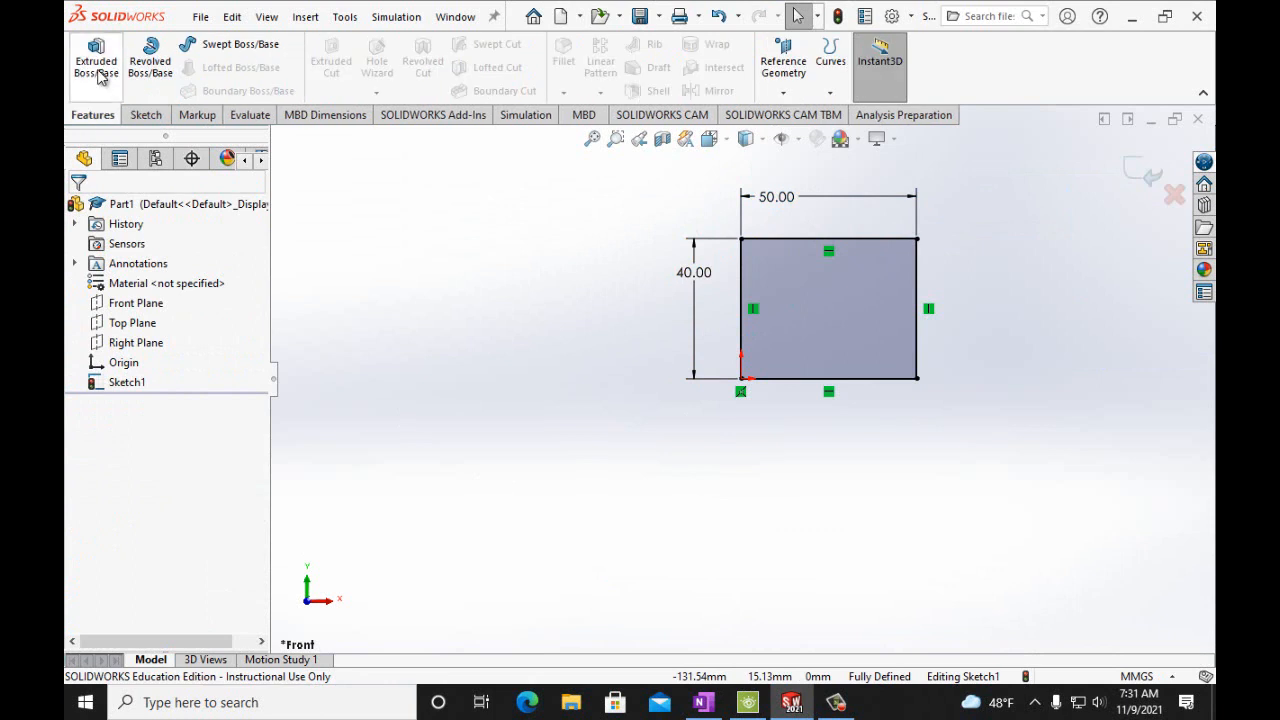
pyautogui.click(90, 58)
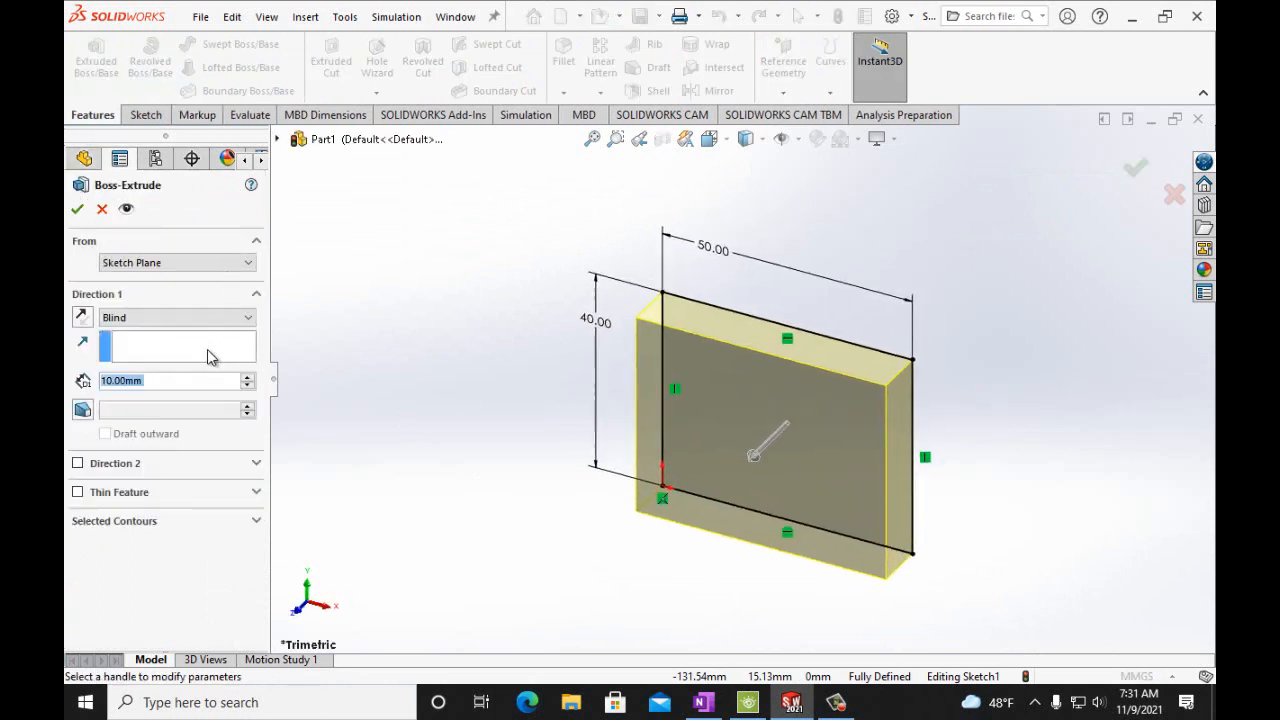
pyautogui.rightClick(112, 380)
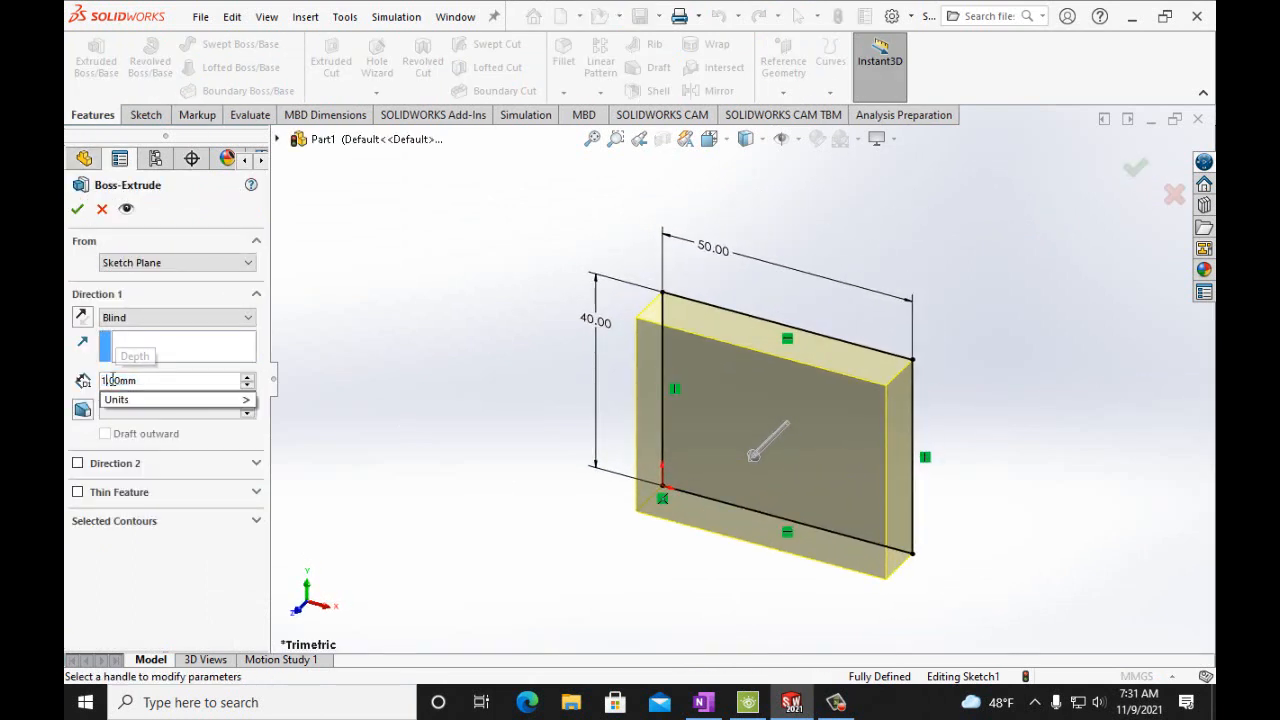
pyautogui.press('BackSpace')
pyautogui.write('5')
pyautogui.press('Return')
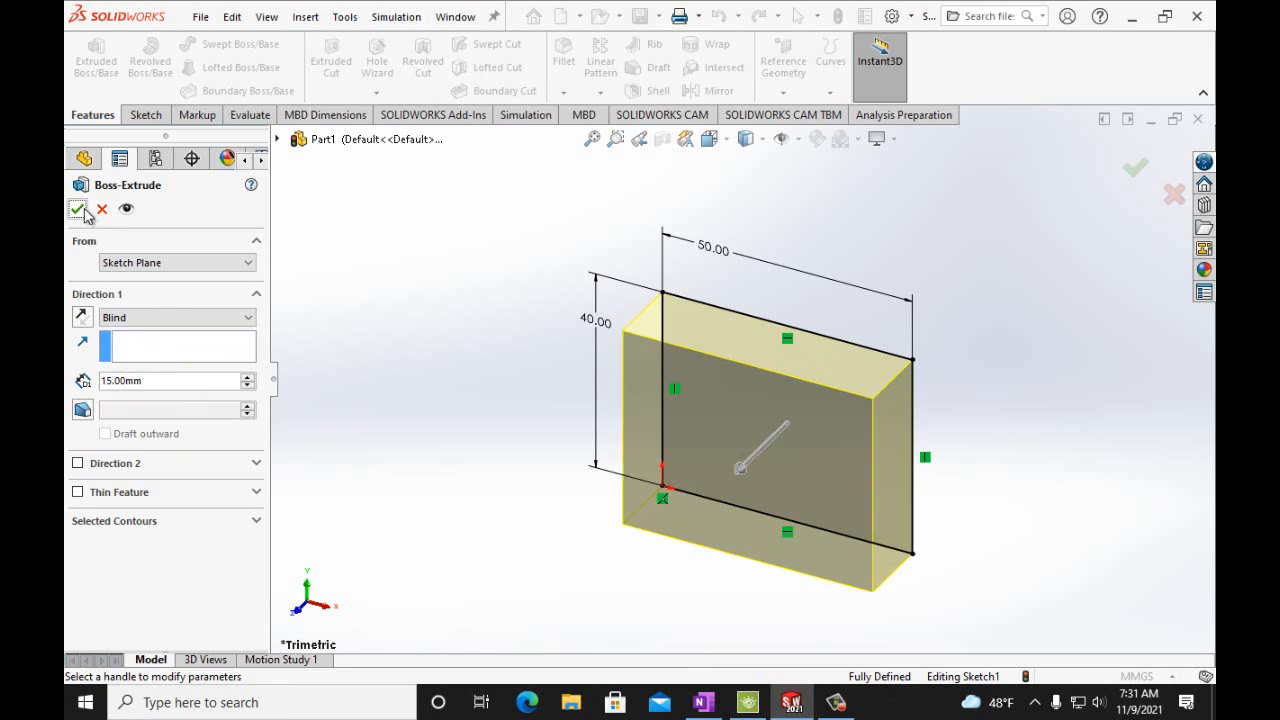
pyautogui.click(77, 208)
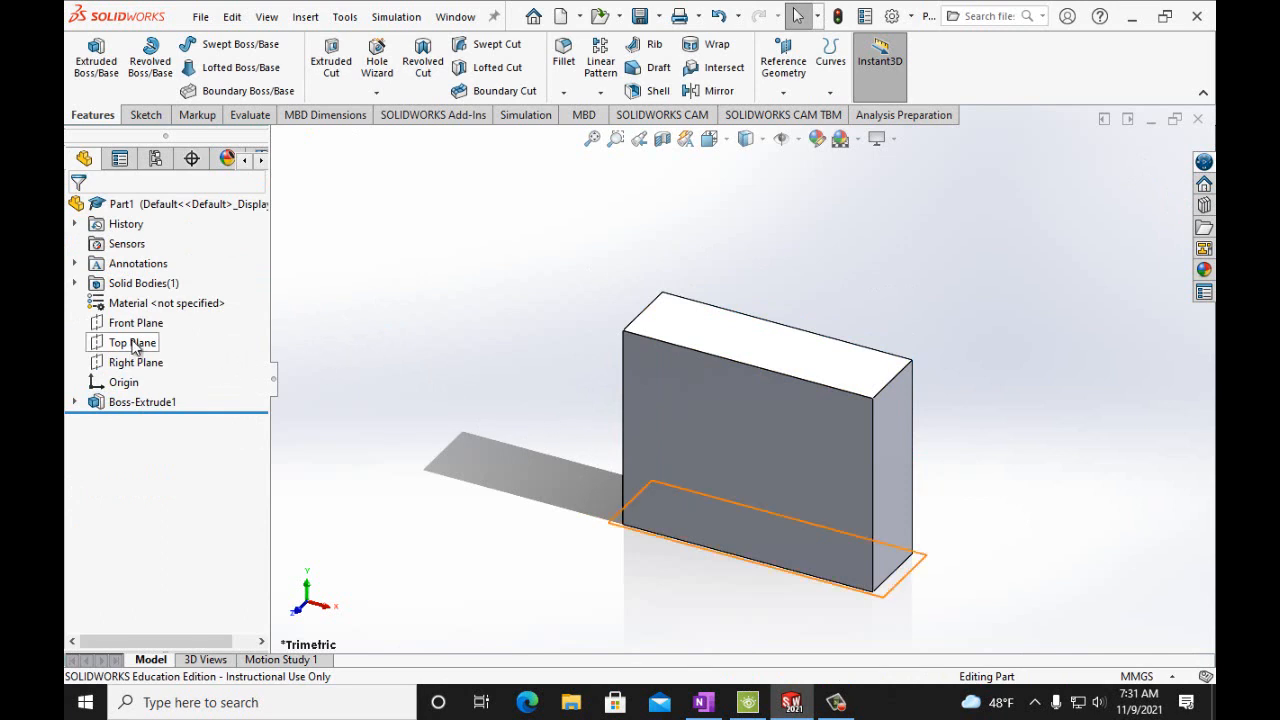
# Select the block's front face in the front view, check Figure P3-19 in OneNote and return to SOLIDWORKS
pyautogui.click(749, 421)
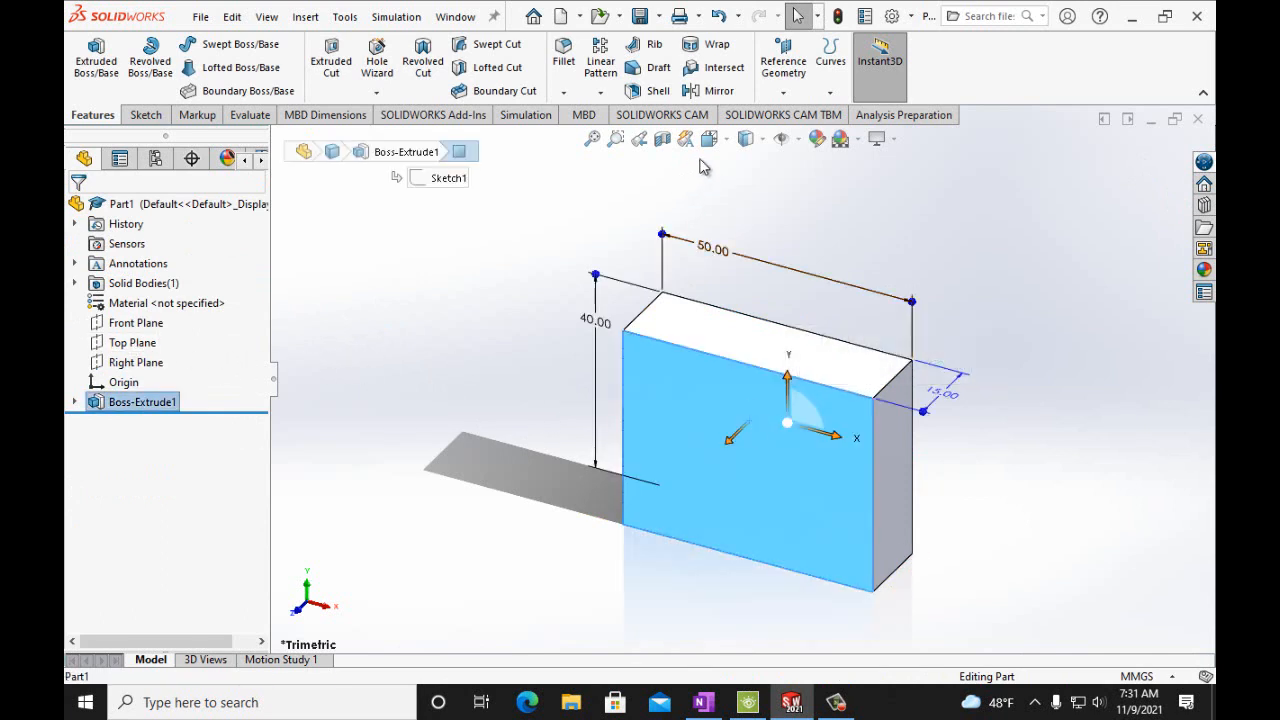
pyautogui.click(731, 148)
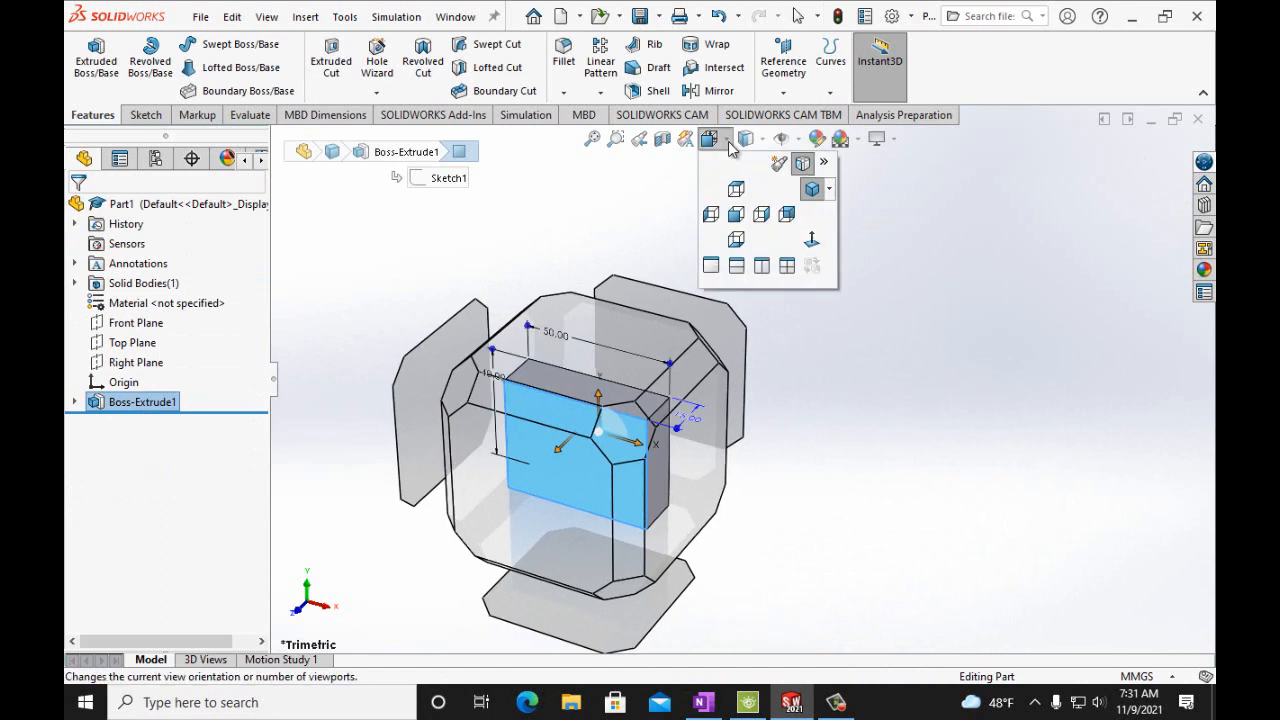
pyautogui.click(742, 214)
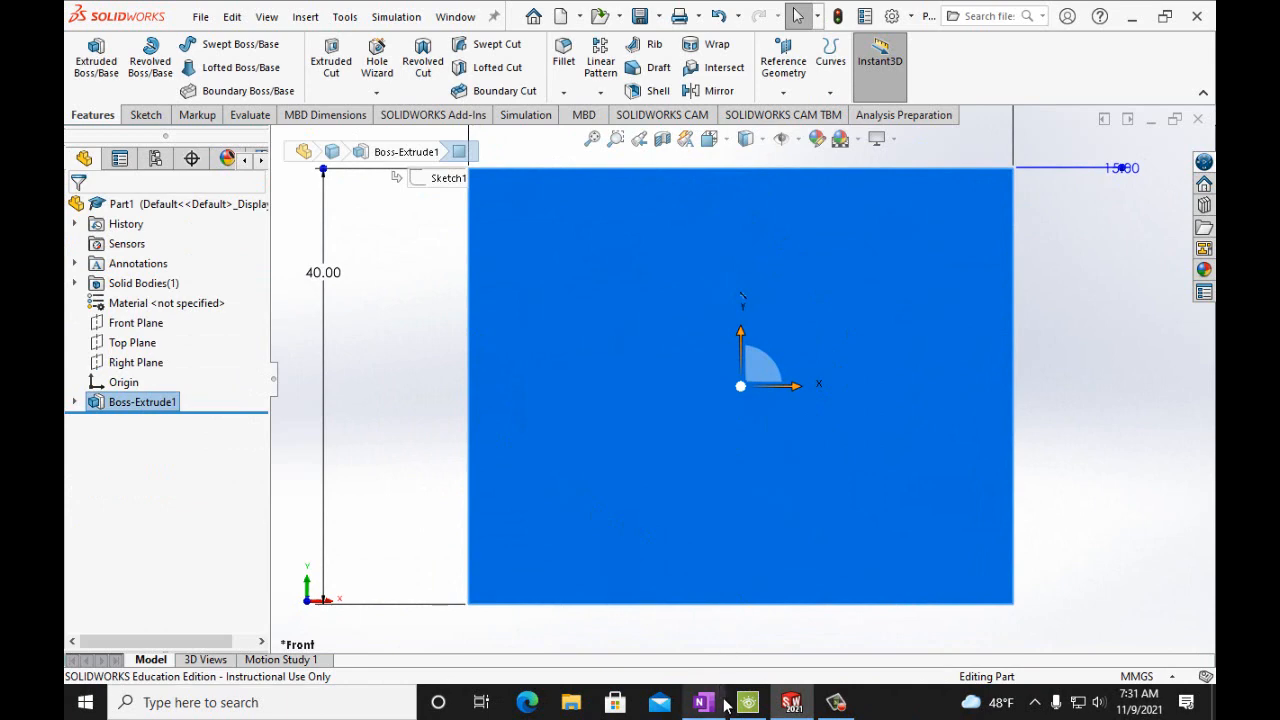
pyautogui.click(674, 563)
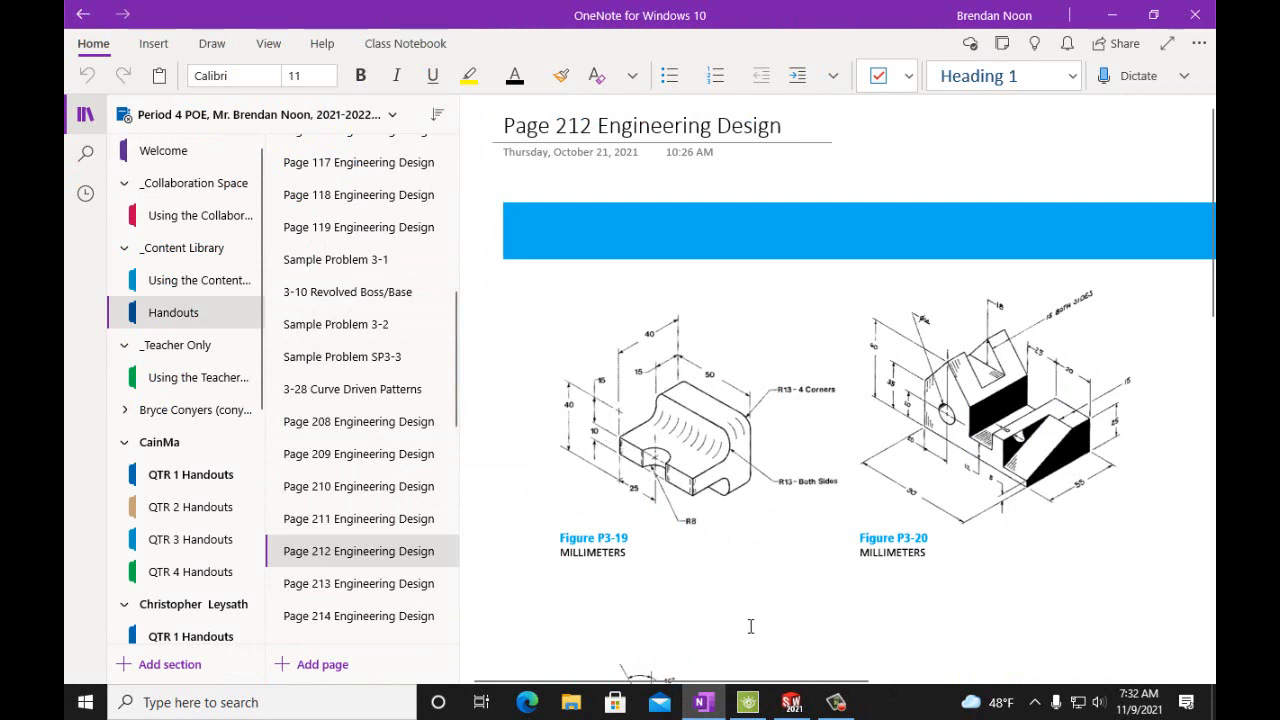
pyautogui.click(791, 702)
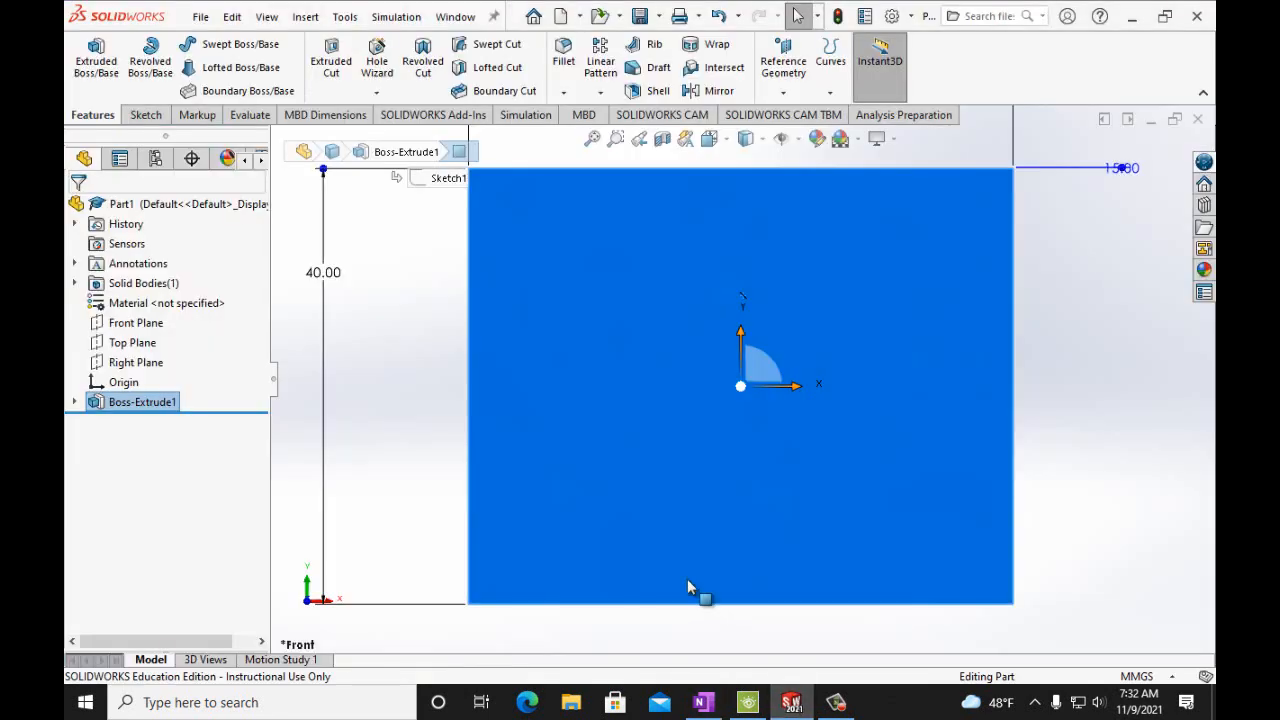
# Sketch a corner rectangle about 6.3 mm high on the block's front face, spanning its full width
pyautogui.click(148, 116)
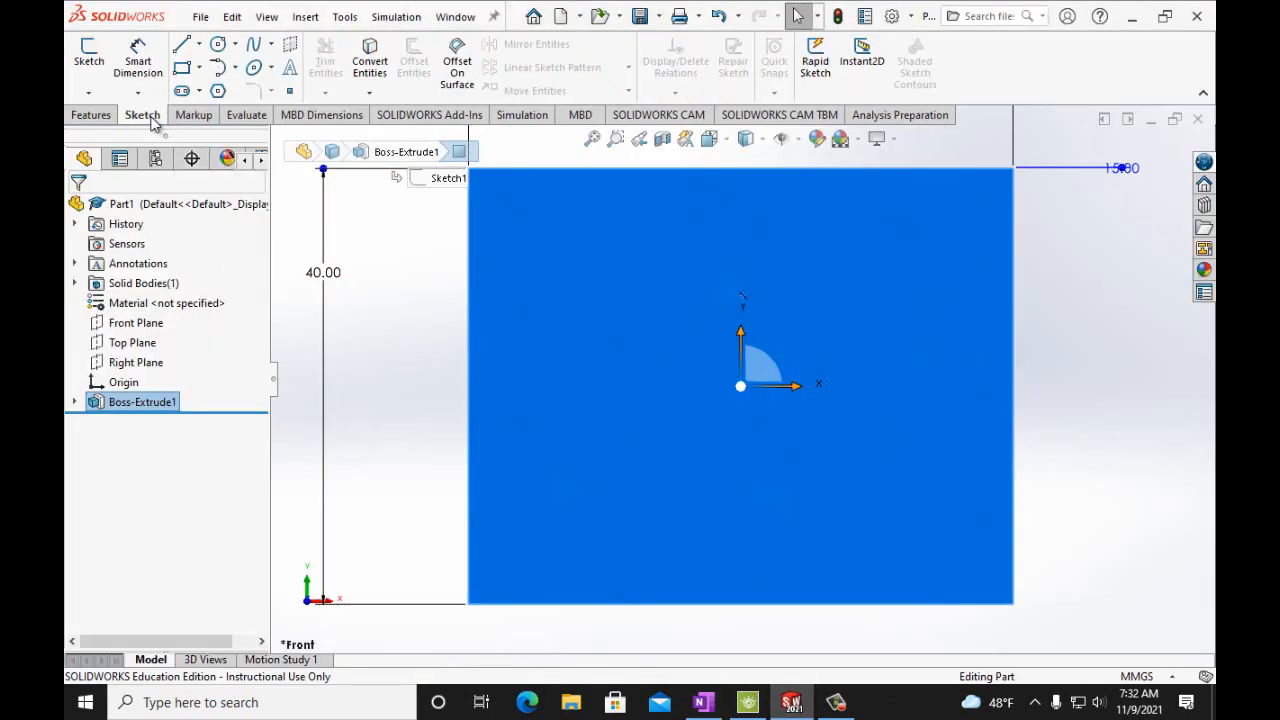
pyautogui.click(88, 55)
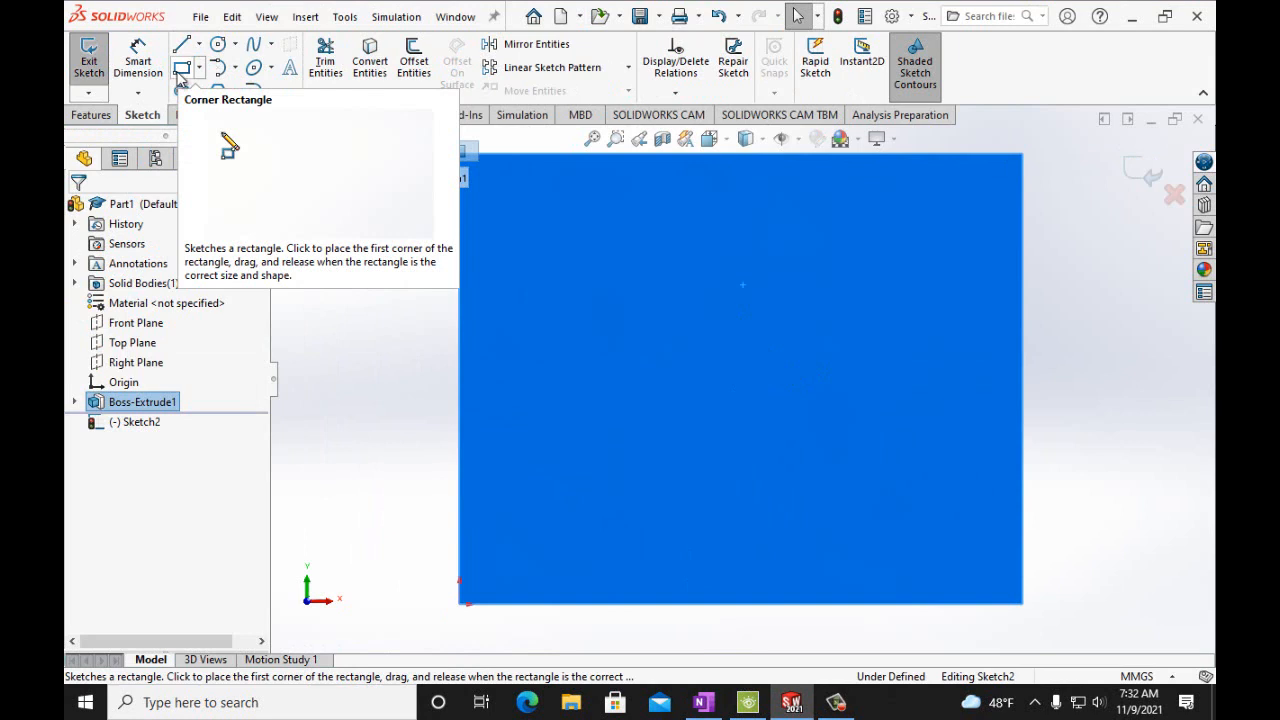
pyautogui.click(181, 68)
pyautogui.moveTo(460, 331); pyautogui.dragTo(1022, 402)
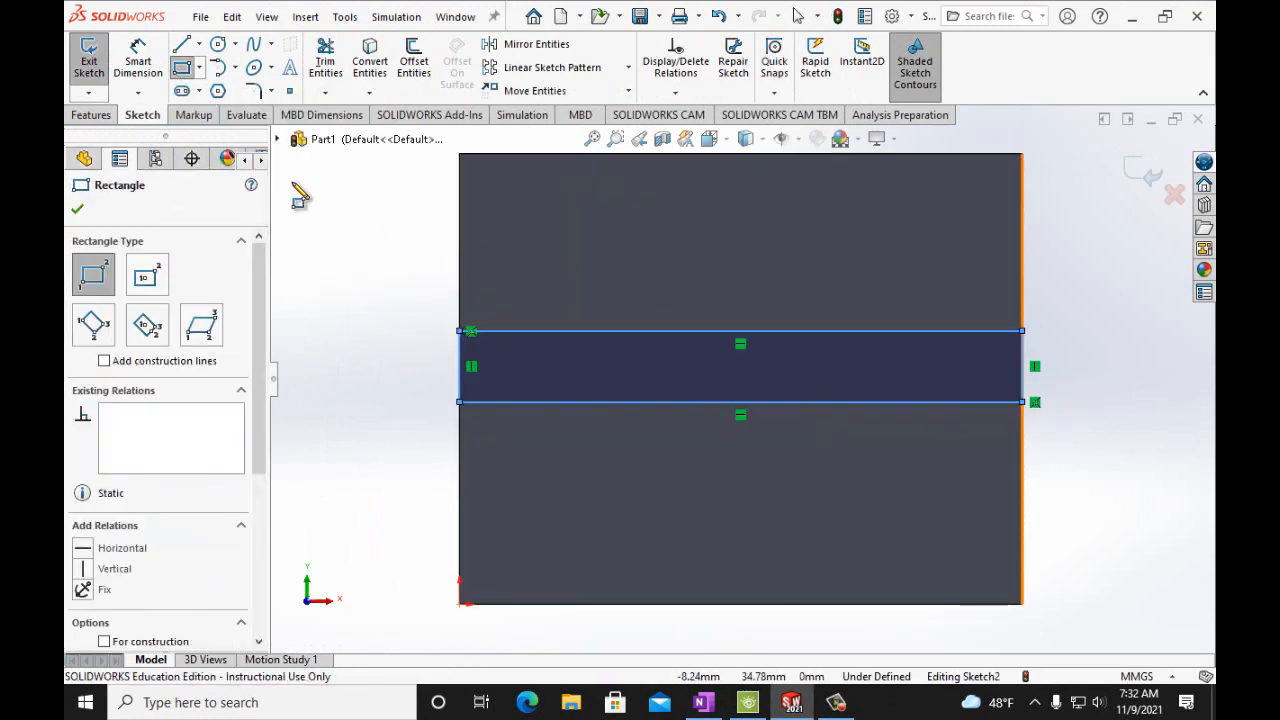
# Dimension the height of the rectangle on the front face and set it to 10 mm
pyautogui.click(138, 62)
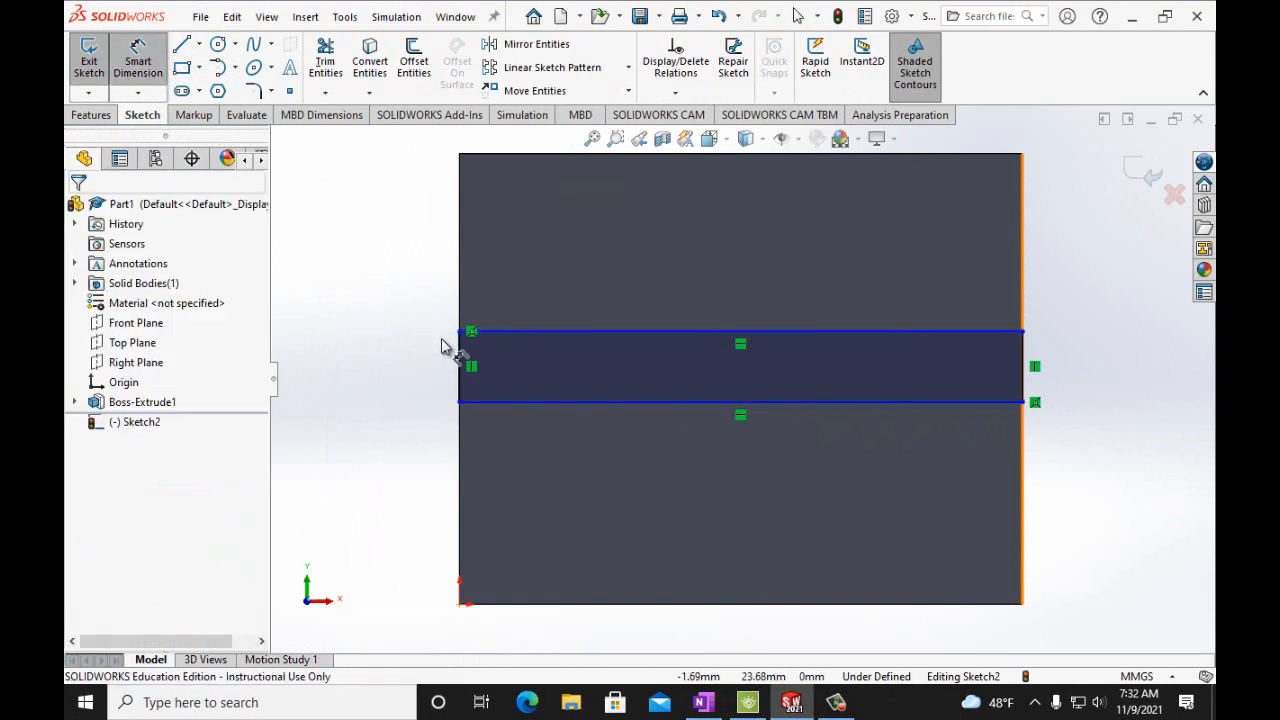
pyautogui.click(461, 355)
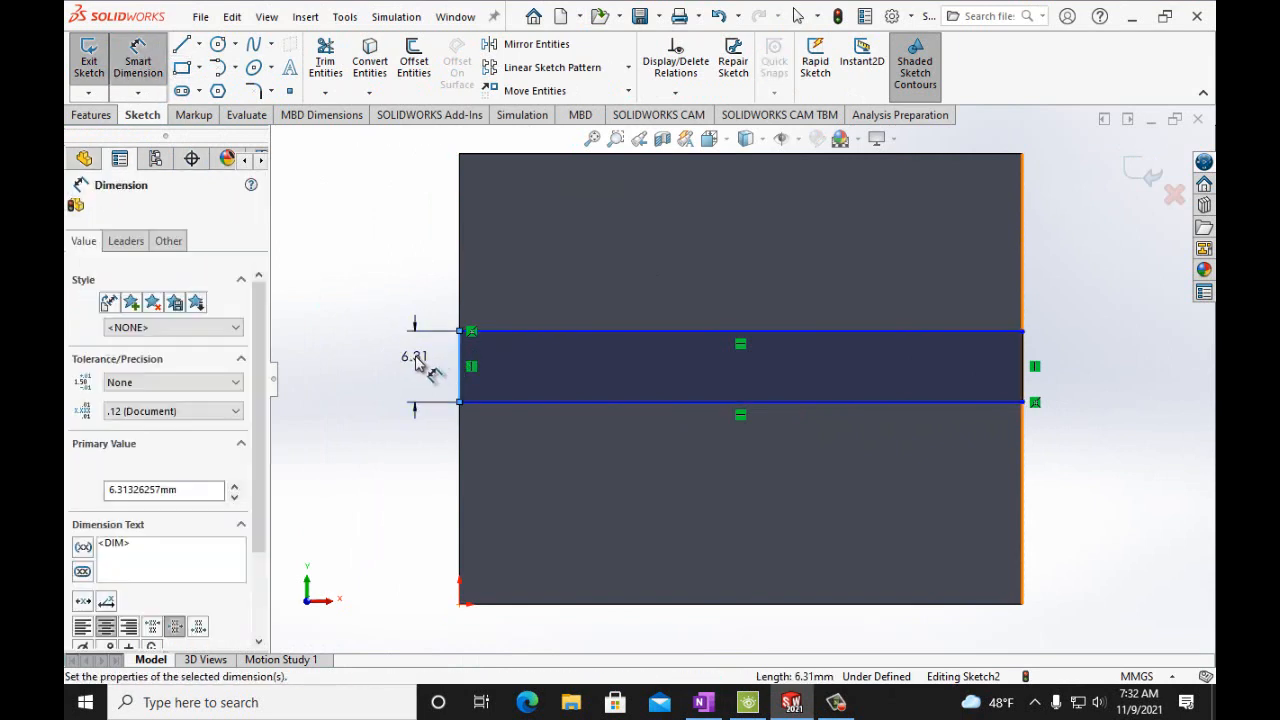
pyautogui.click(417, 362)
pyautogui.write('10mm')
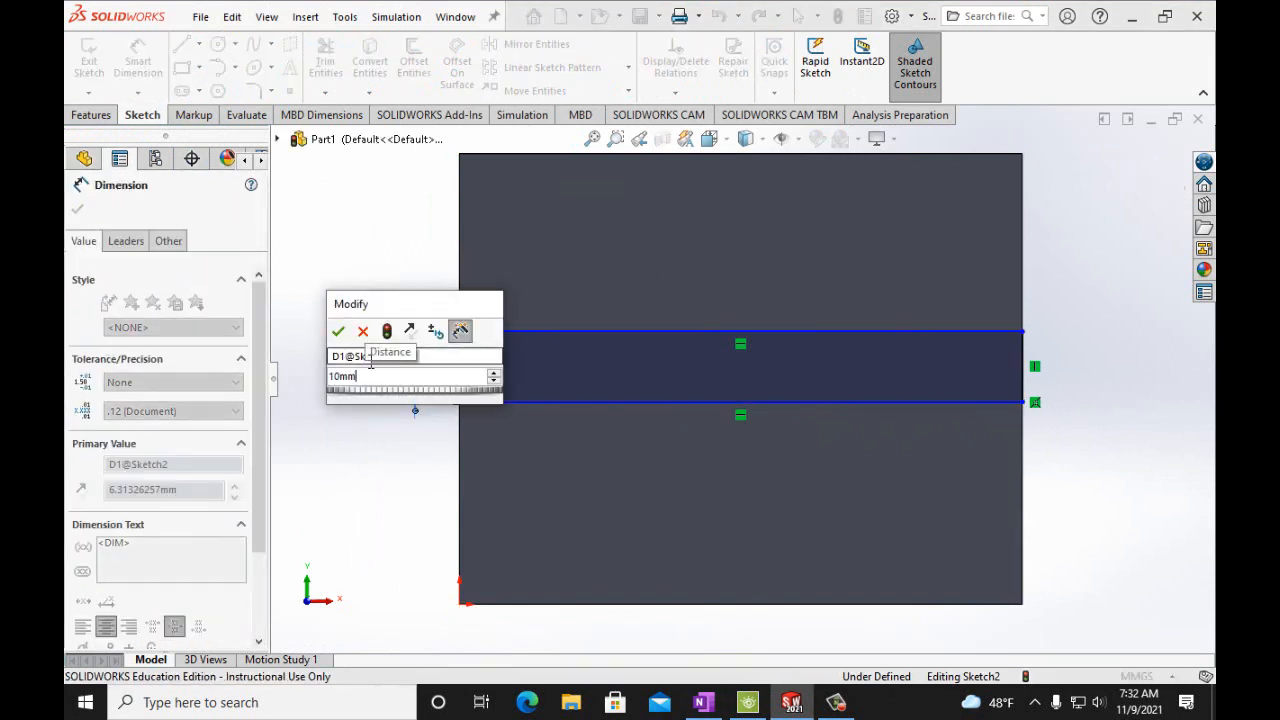
pyautogui.click(338, 331)
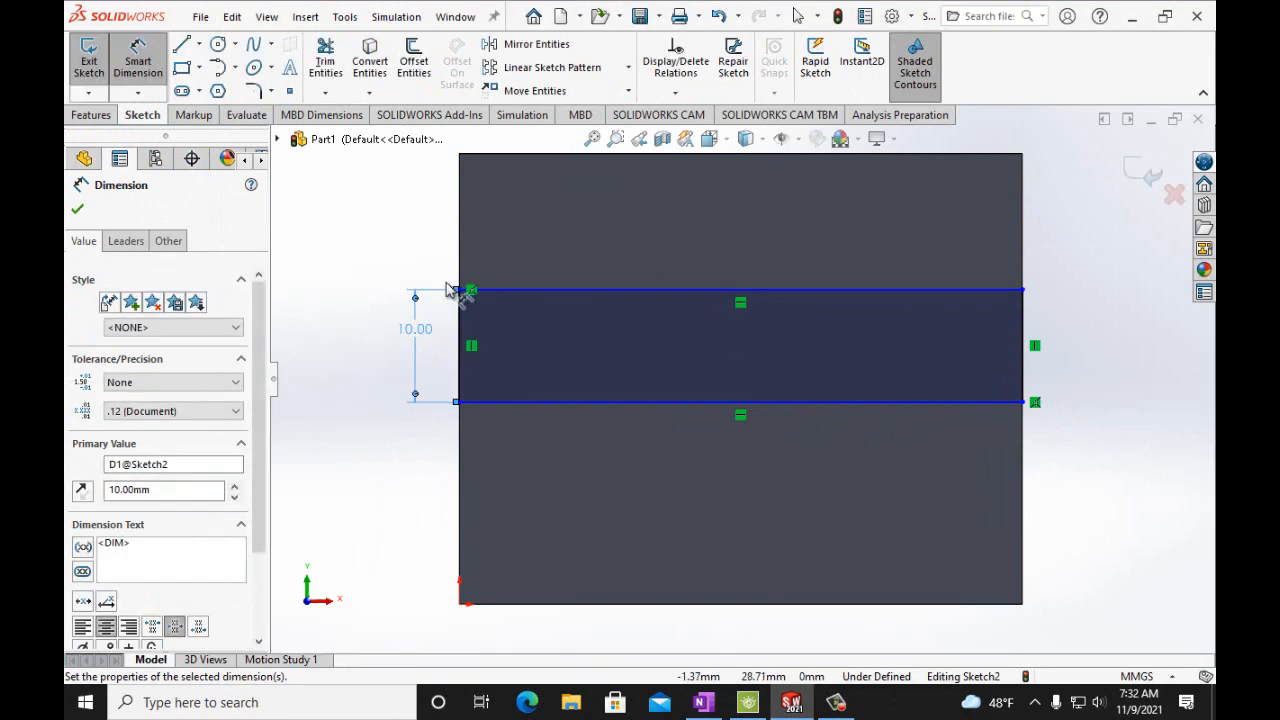
# Dimension the distance from the rectangle's upper corner to the block's upper edge and set it to 15 mm
pyautogui.click(461, 291)
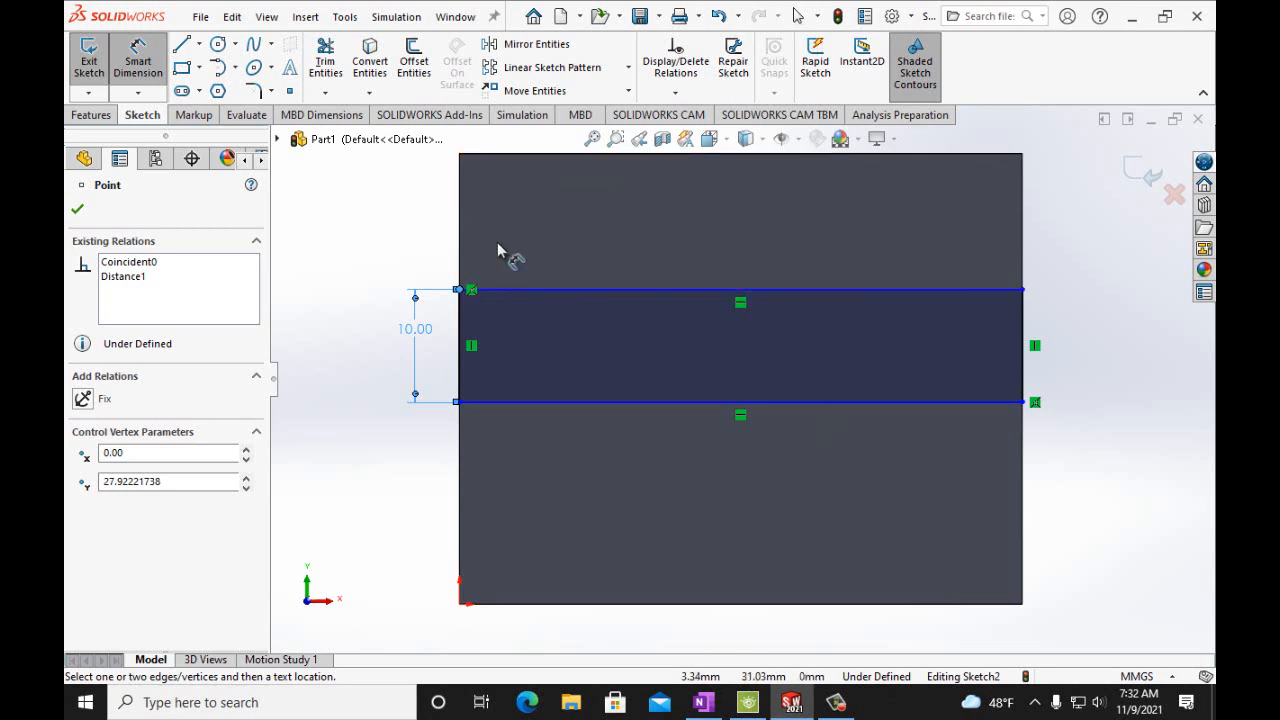
pyautogui.click(482, 155)
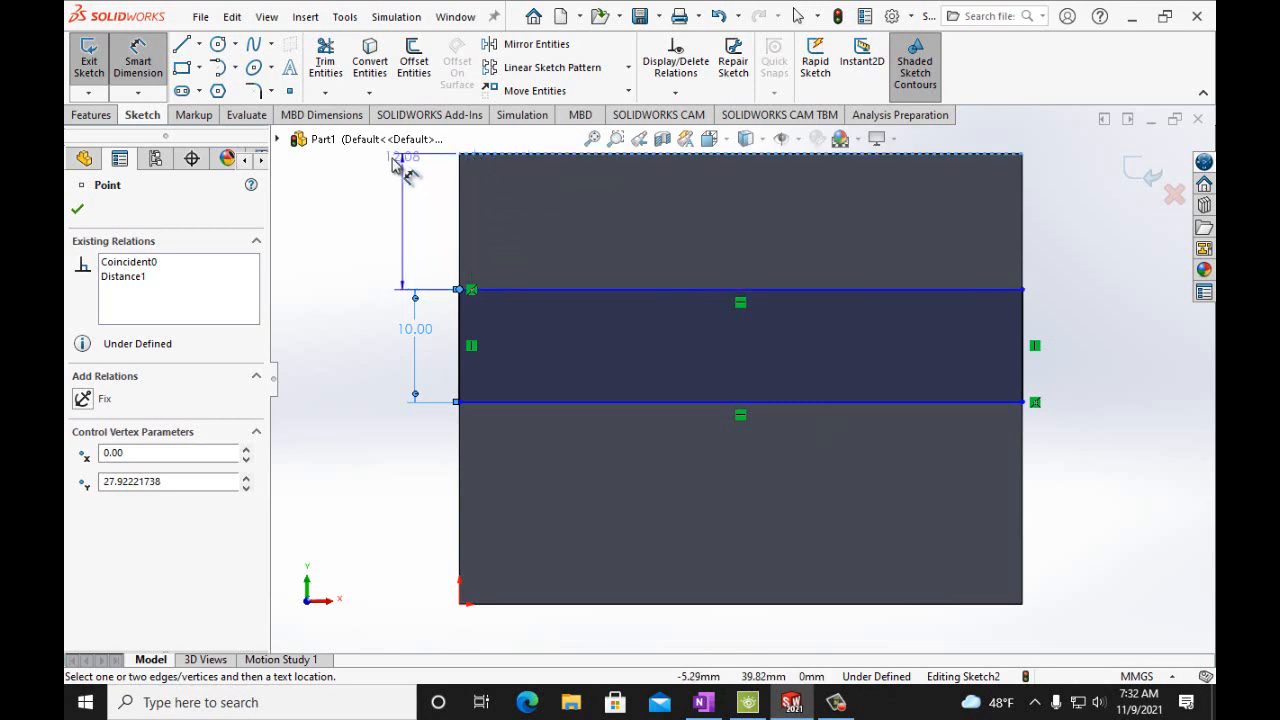
pyautogui.click(373, 170)
pyautogui.write('15mm')
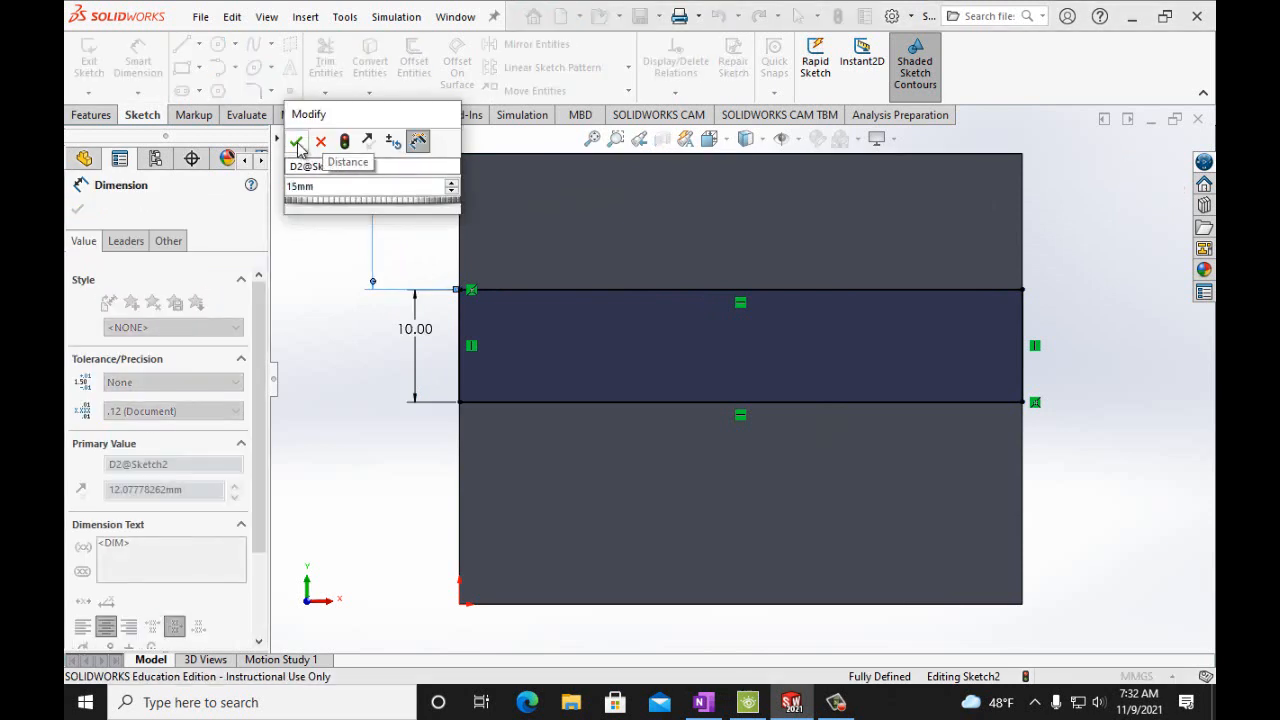
pyautogui.press('Return')
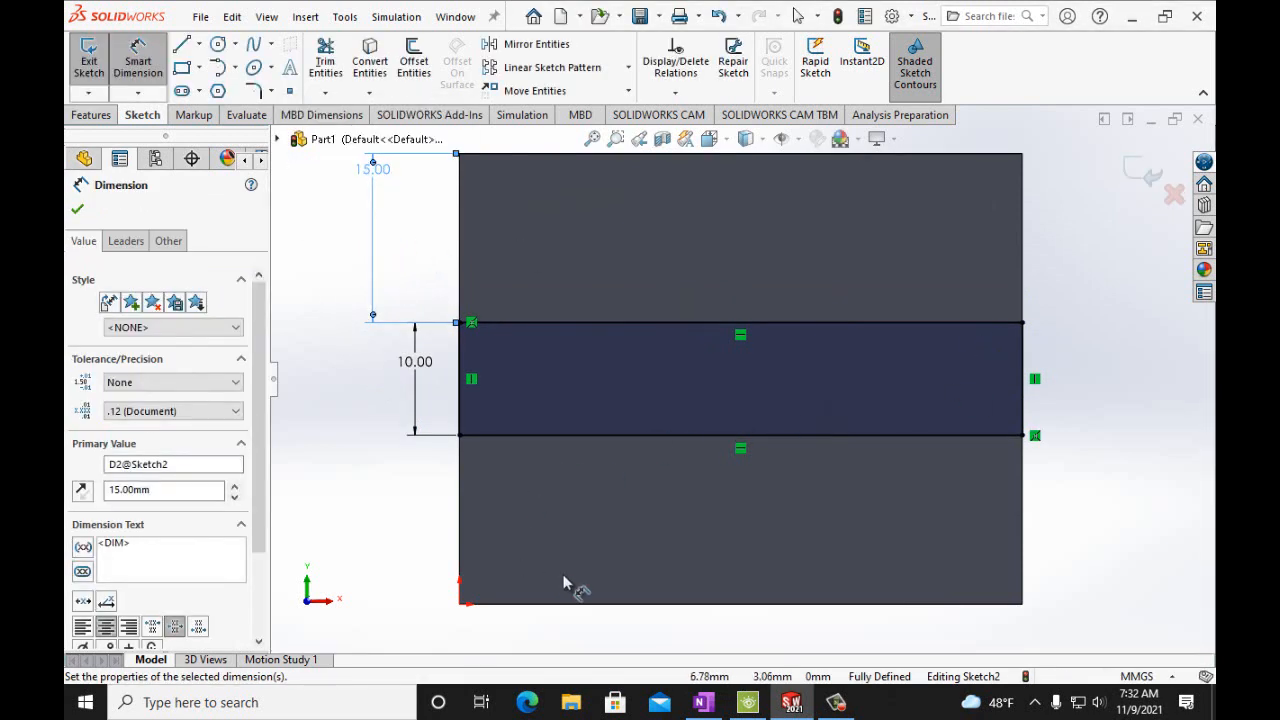
# Check Figure P3-19 in OneNote, return to SOLIDWORKS and extrude the front-face rectangle 25 mm outward from the block
pyautogui.click(705, 703)
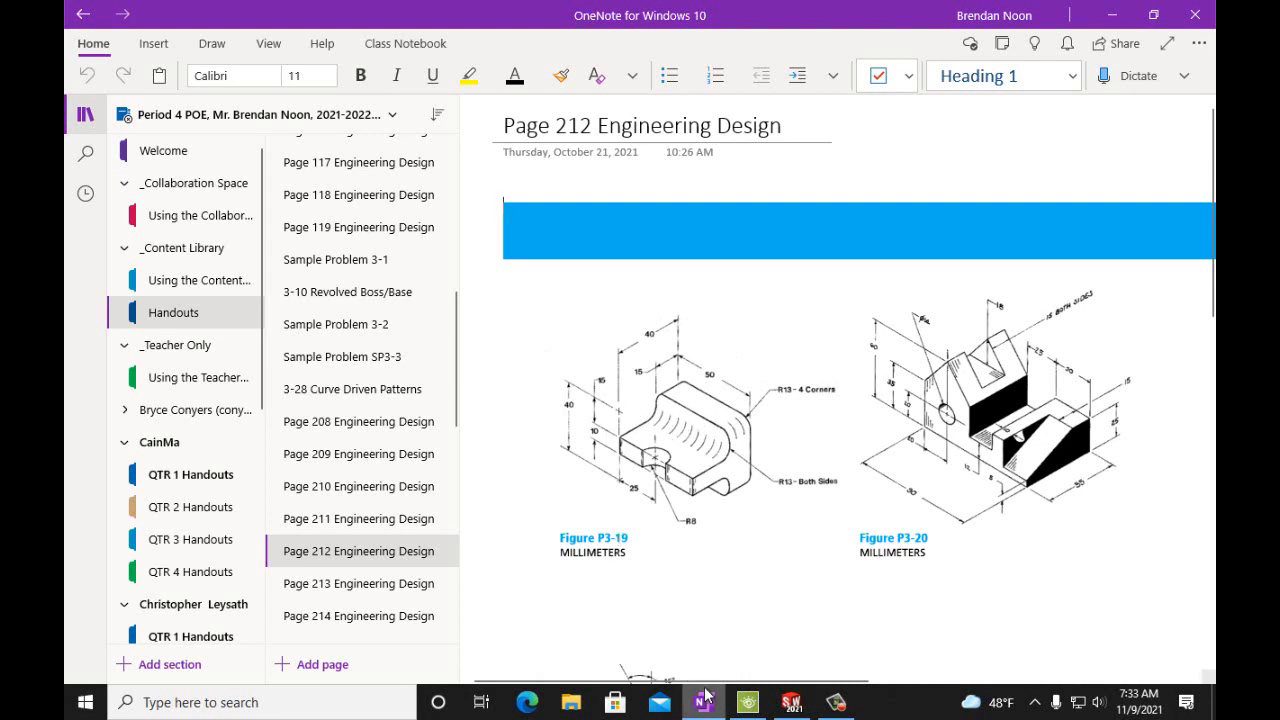
pyautogui.moveTo(706, 708)
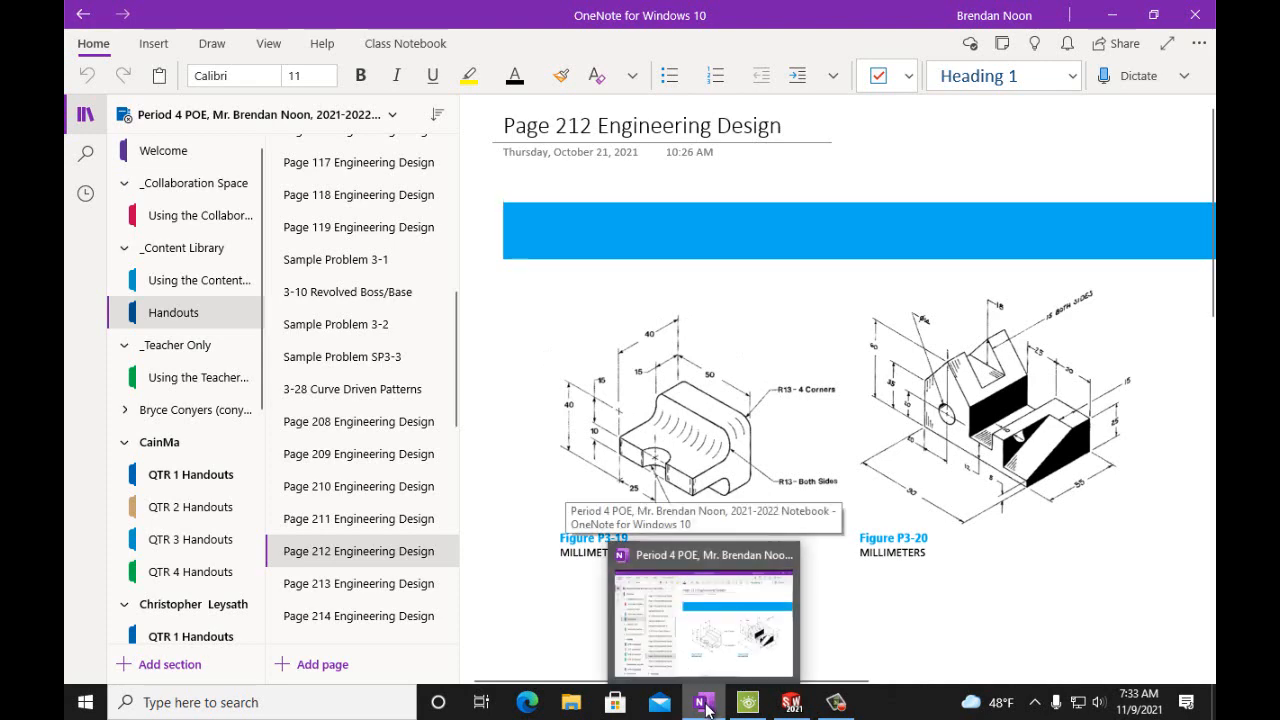
pyautogui.click(791, 702)
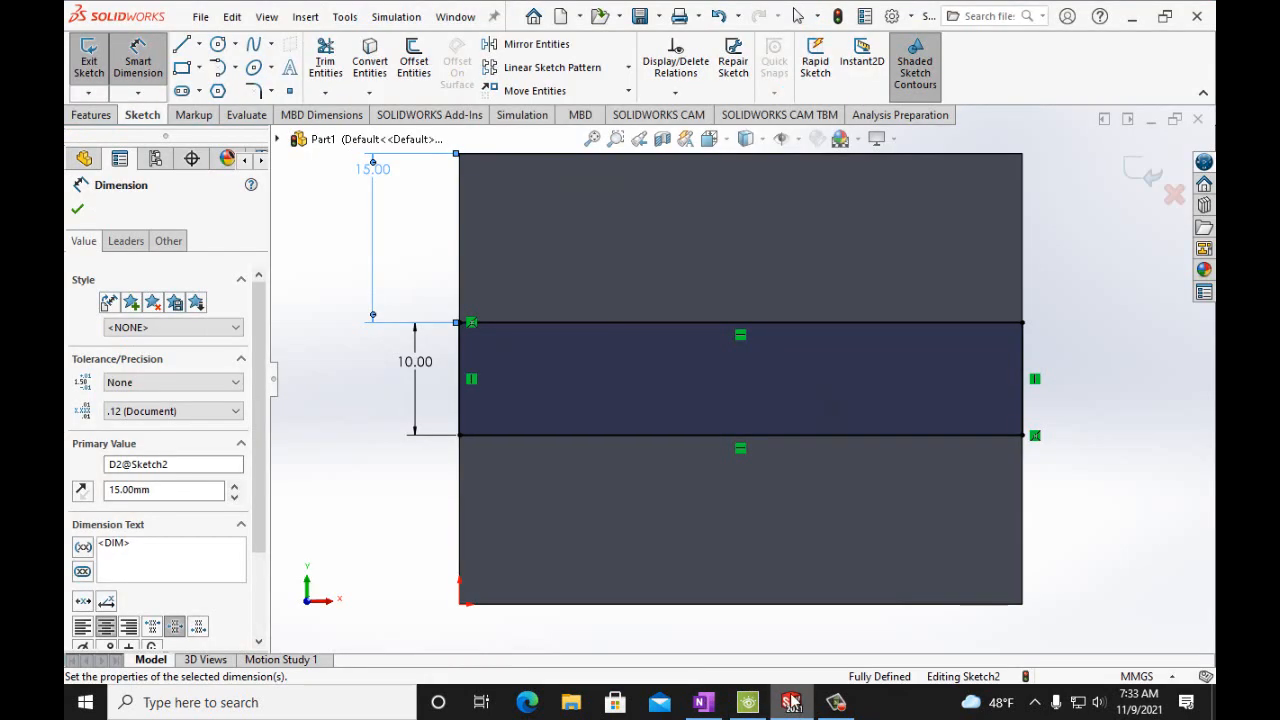
pyautogui.click(77, 208)
pyautogui.click(90, 115)
pyautogui.click(96, 60)
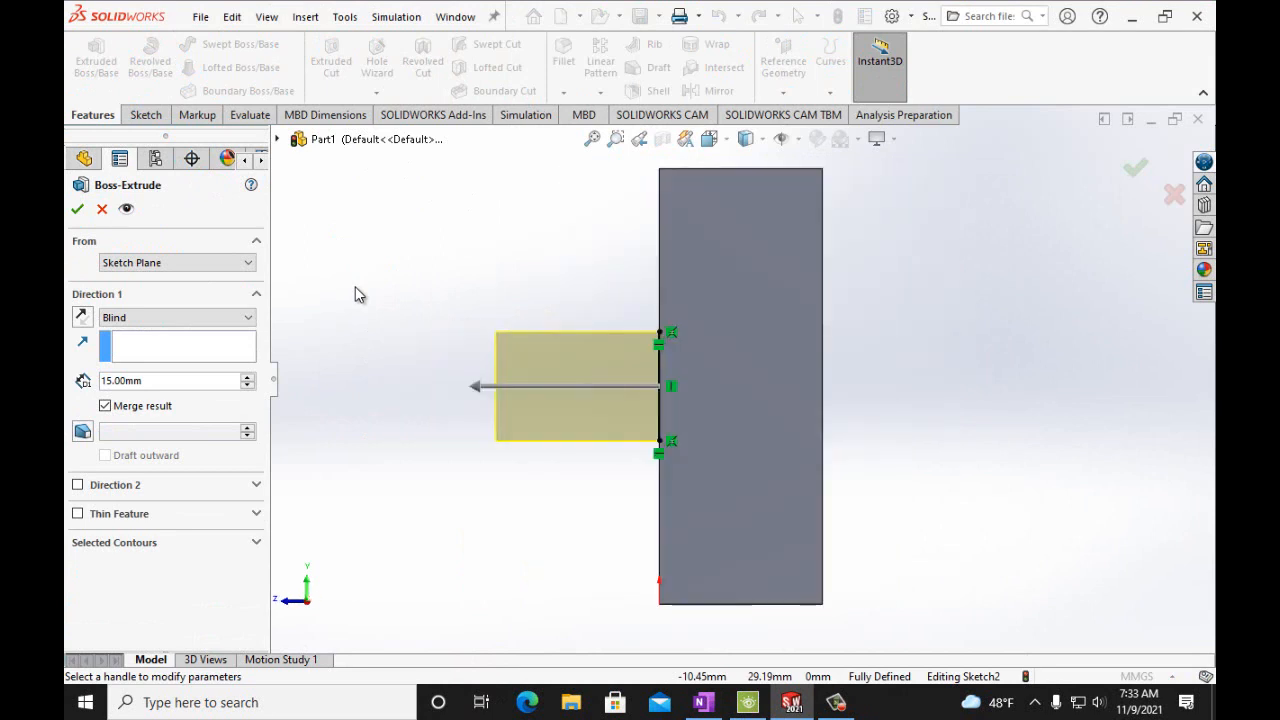
pyautogui.click(112, 385)
pyautogui.click(110, 381)
pyautogui.press('BackSpace')
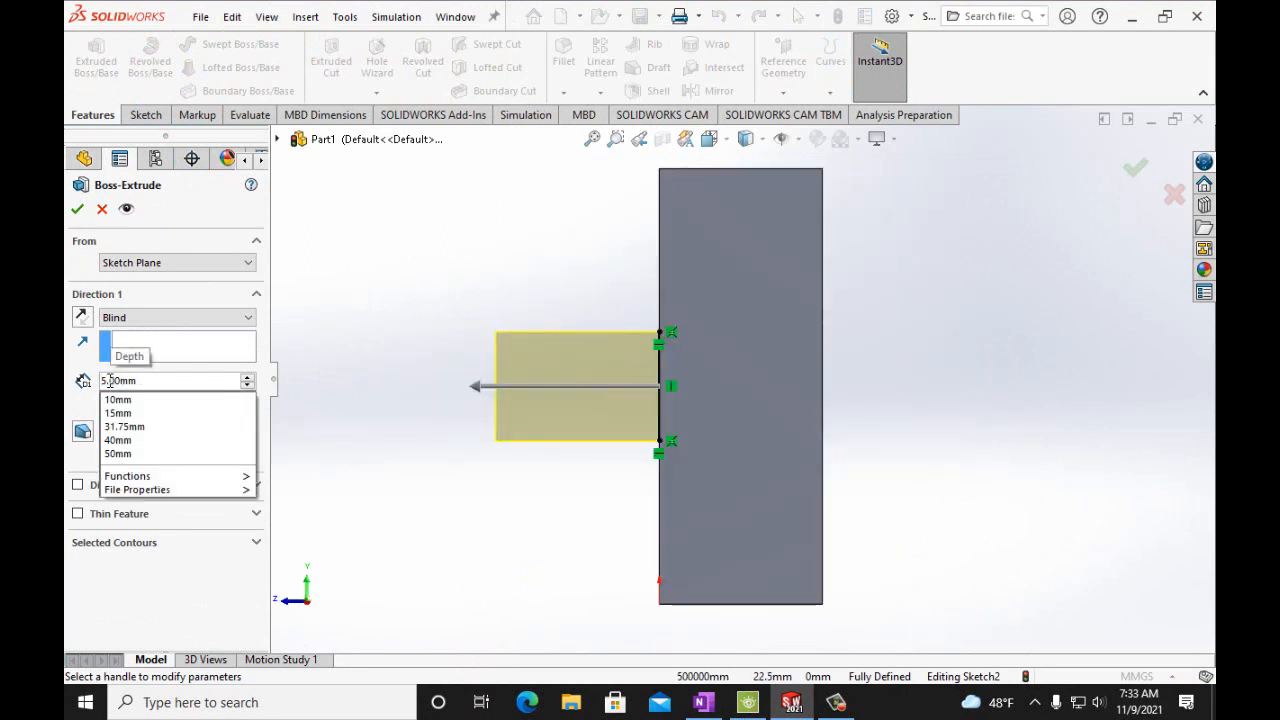
pyautogui.write('2')
pyautogui.press('Return')
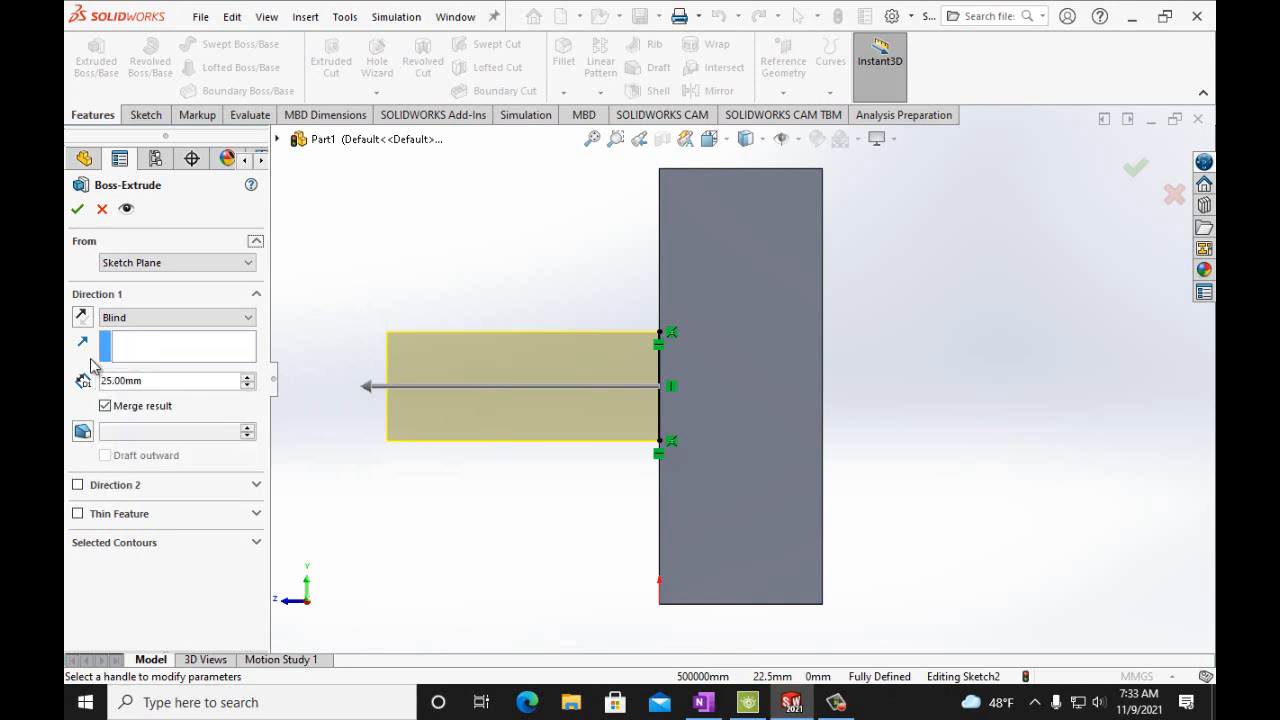
pyautogui.click(77, 208)
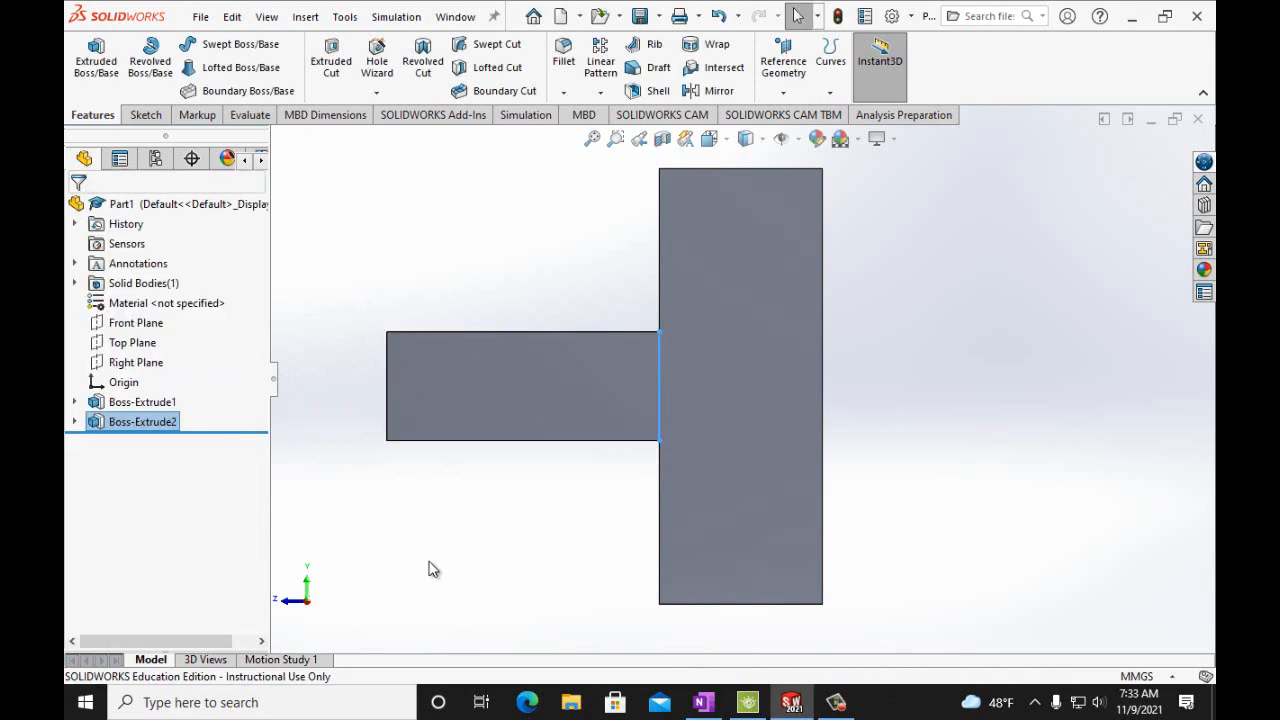
# Rotate the part to an angled view, examine the fillet radii of Figure P3-19 in OneNote and return to SOLIDWORKS
pyautogui.press('Down')
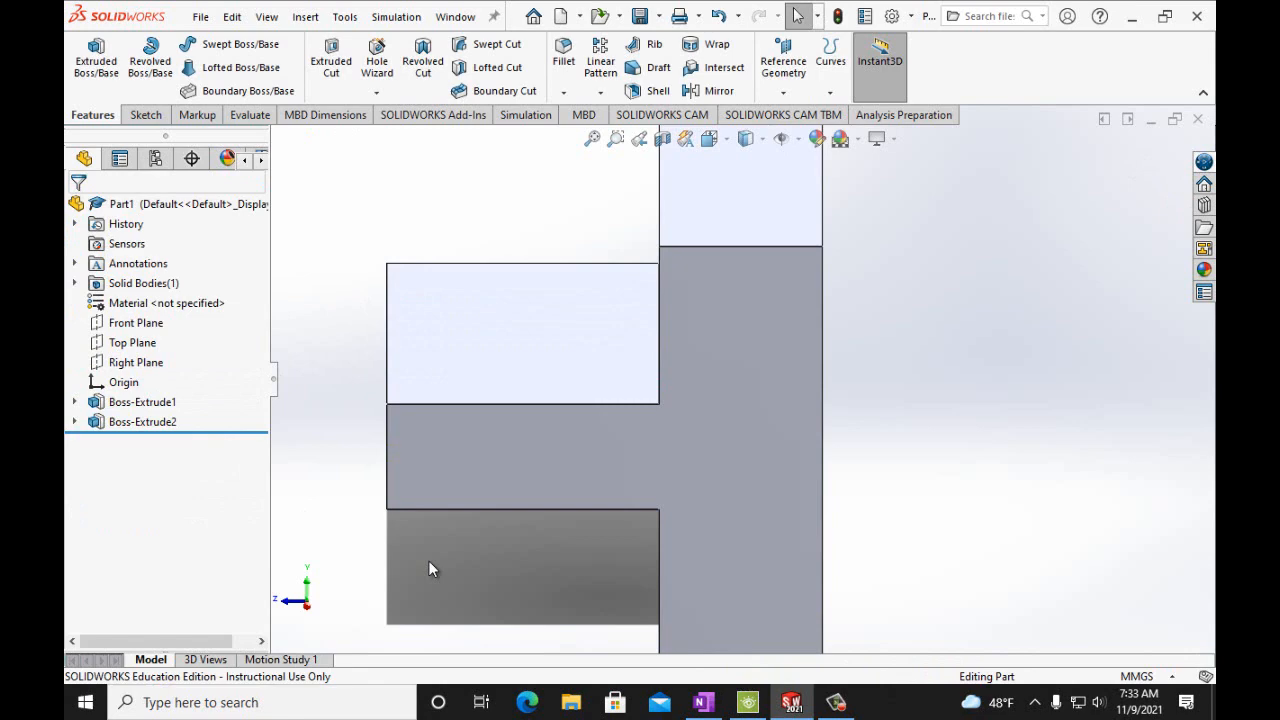
pyautogui.press('Right')
pyautogui.press('Right')
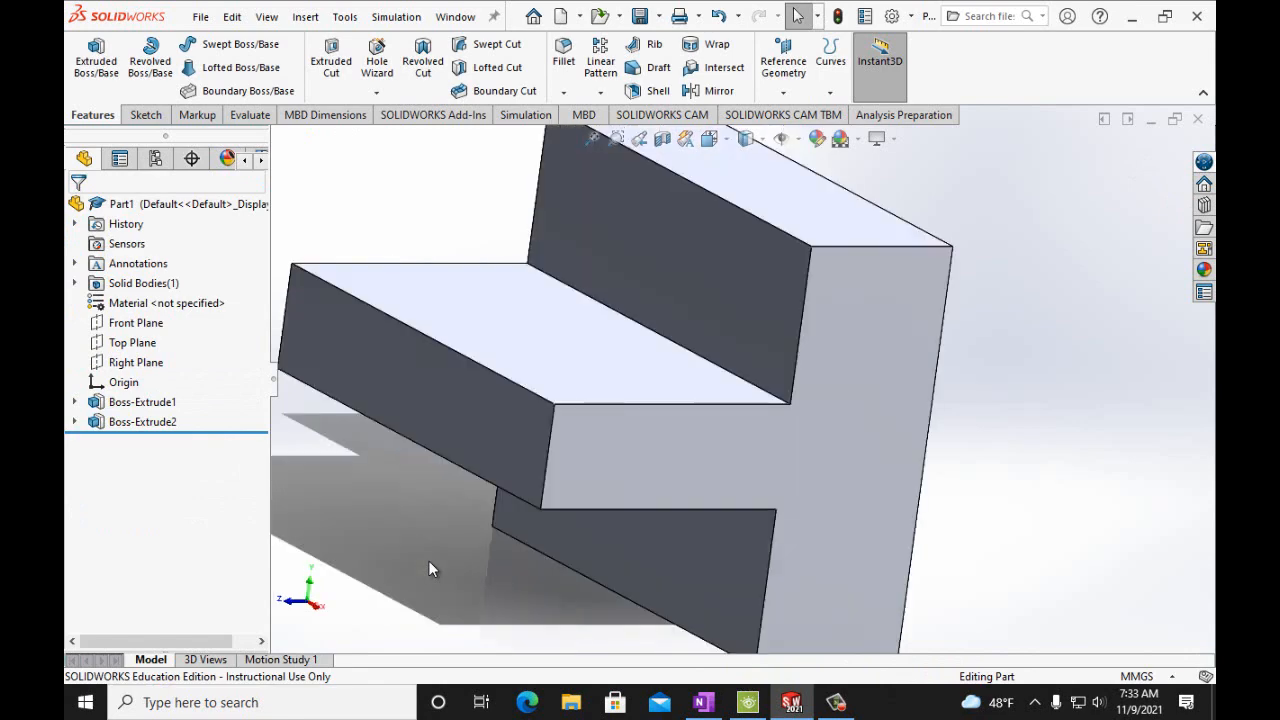
pyautogui.click(703, 702)
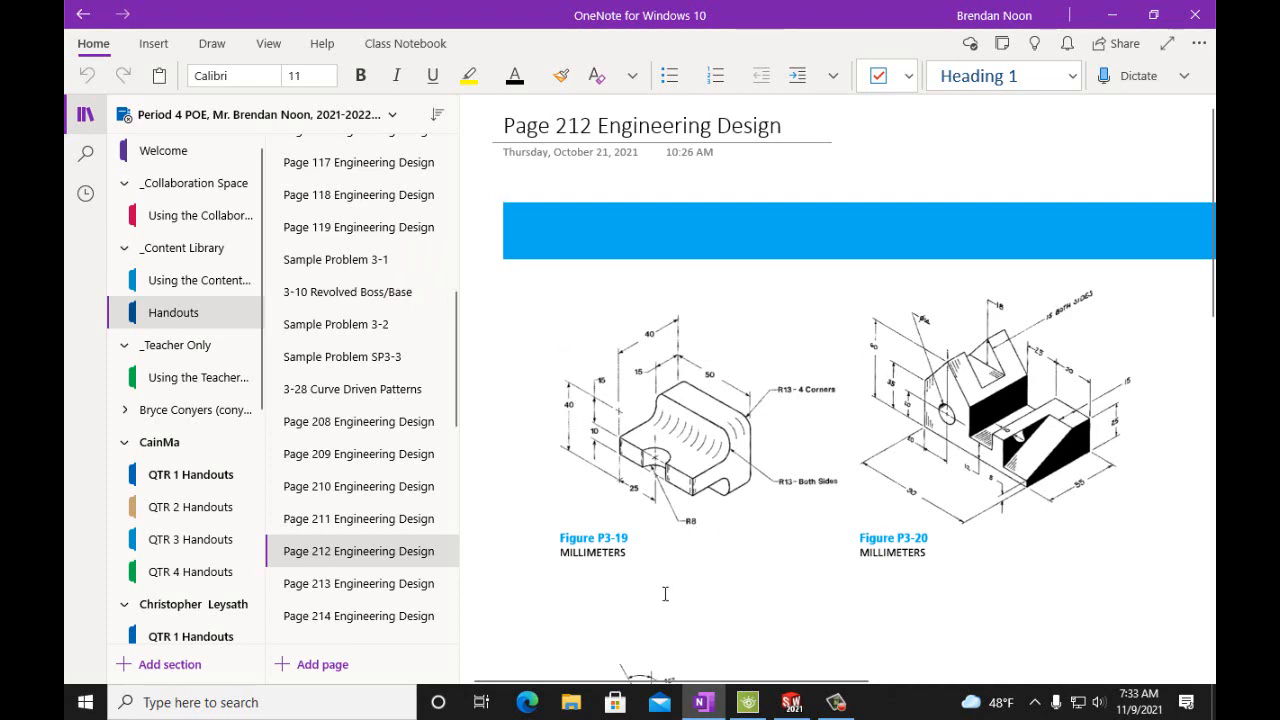
pyautogui.moveTo(720, 713)
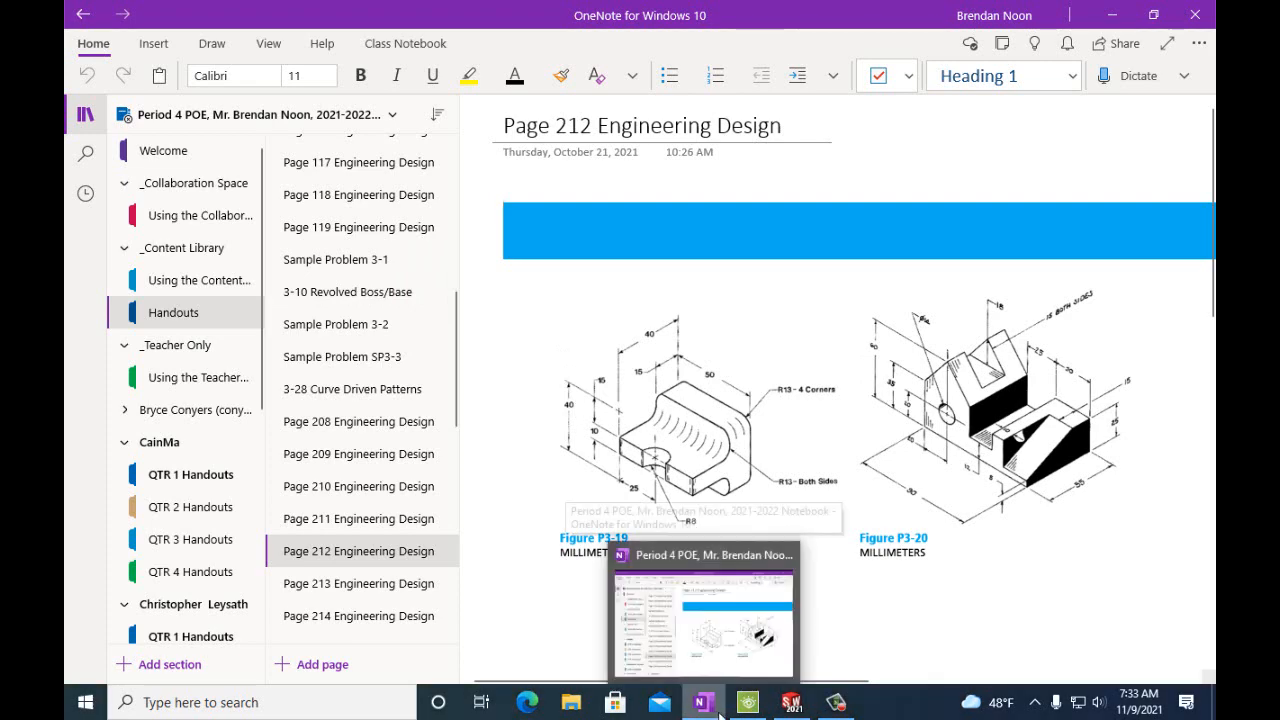
pyautogui.click(790, 706)
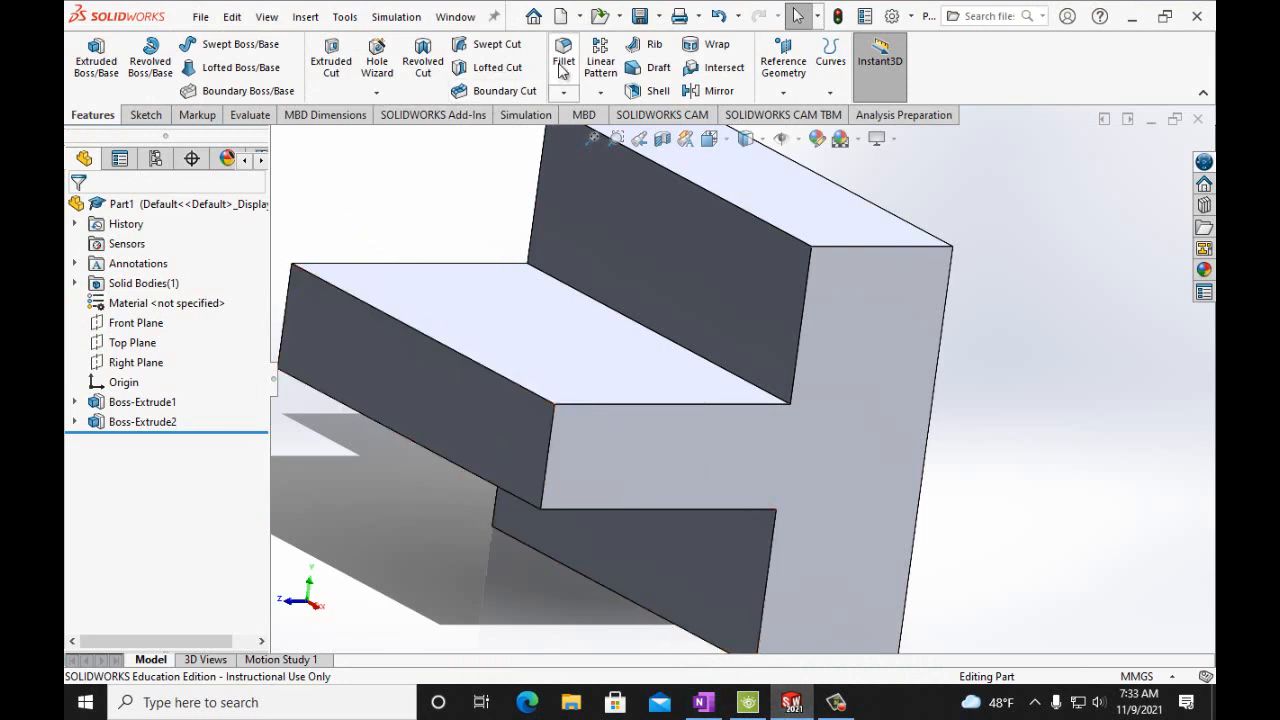
pyautogui.click(564, 58)
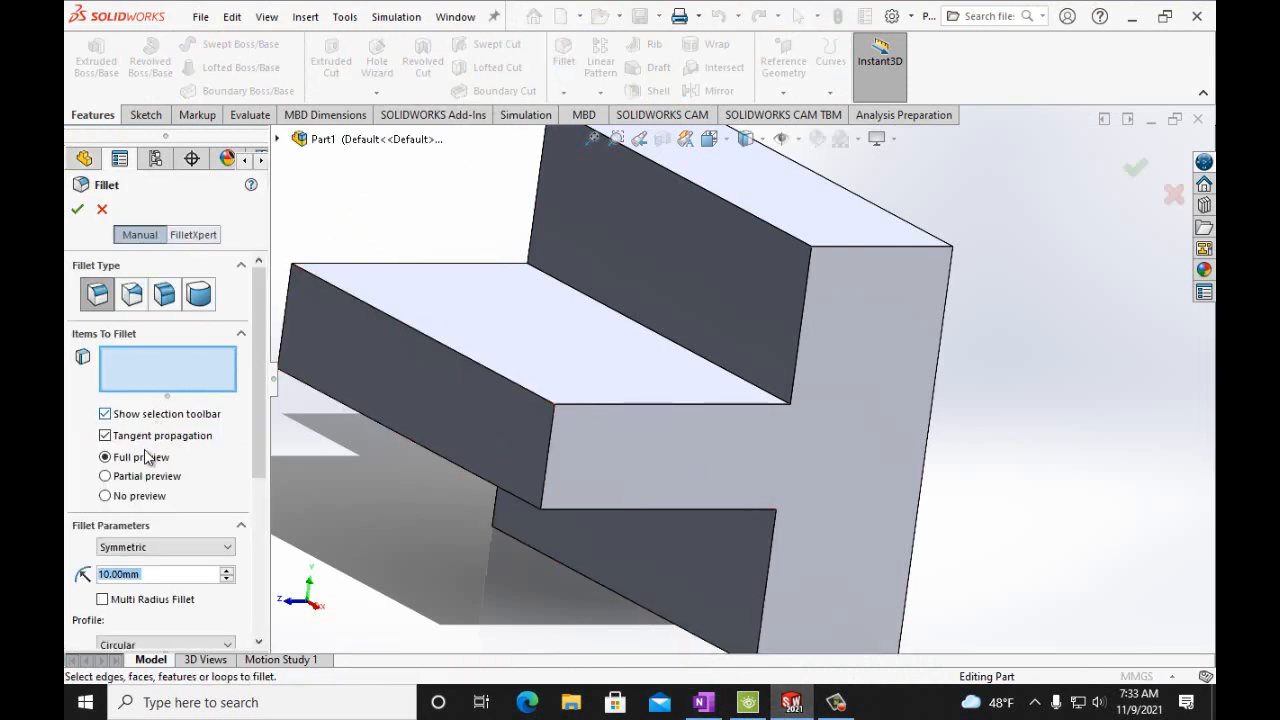
pyautogui.click(122, 573)
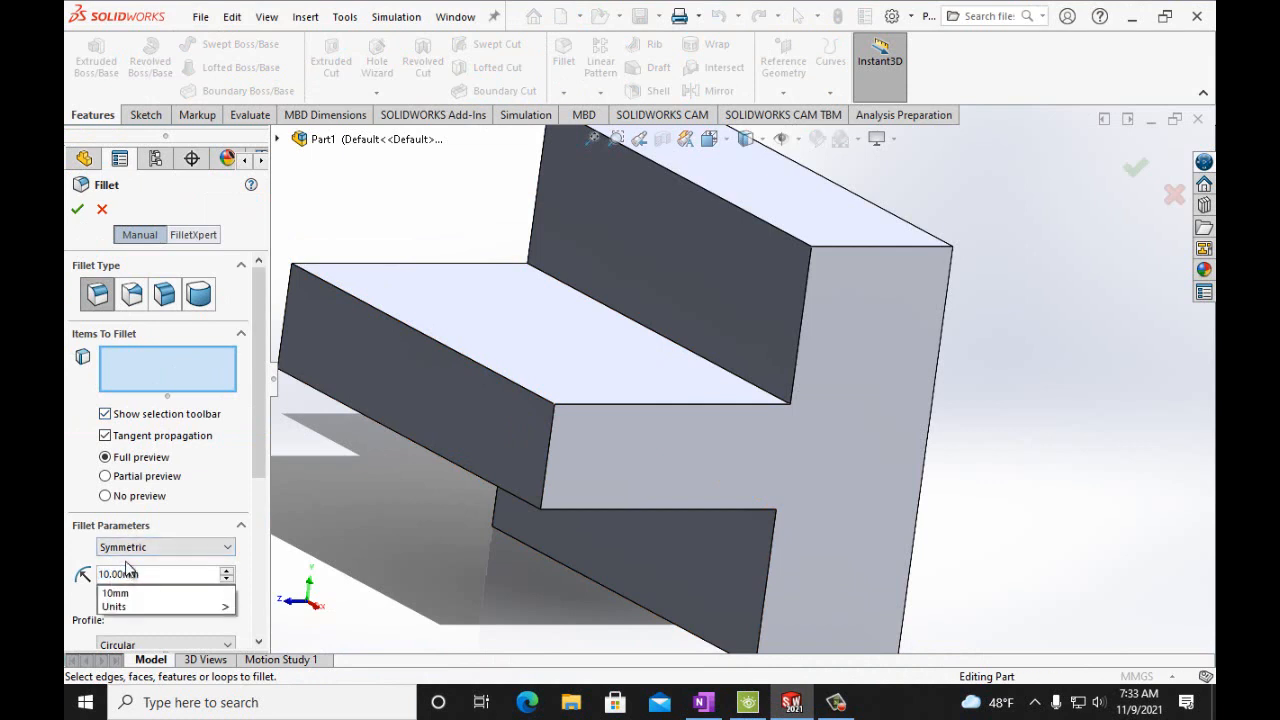
pyautogui.press('BackSpace')
pyautogui.write('3')
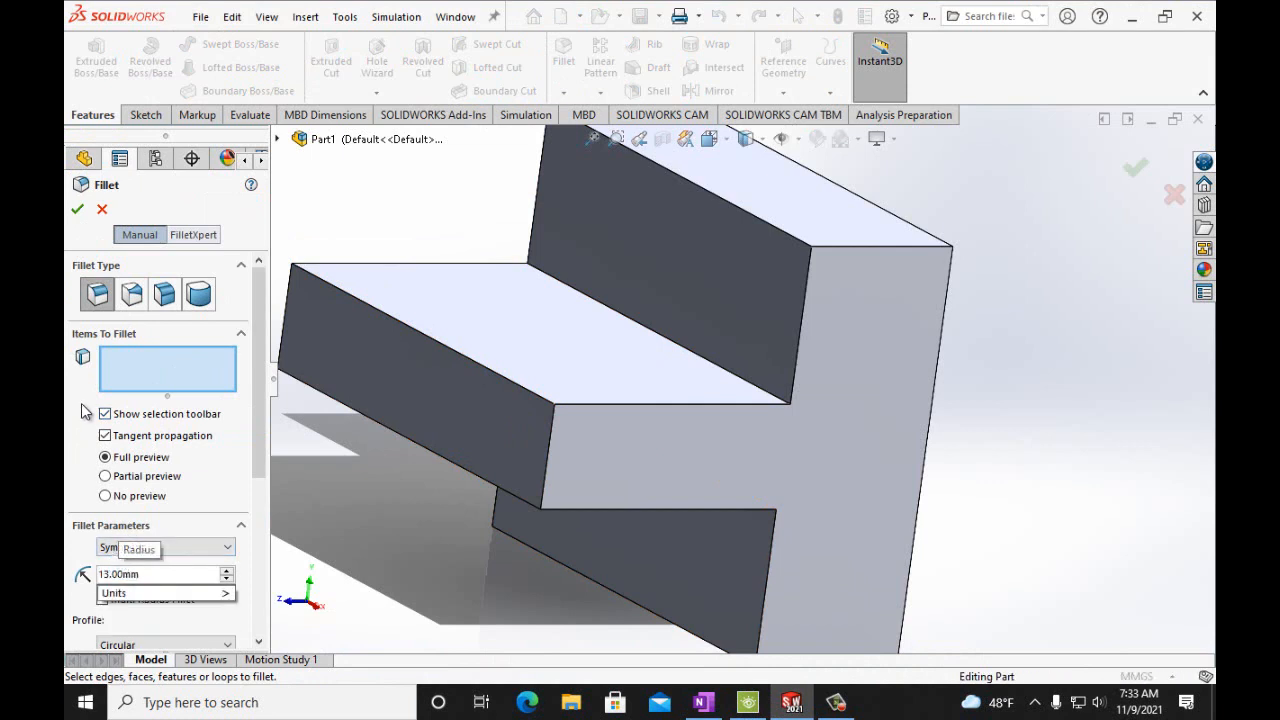
pyautogui.click(687, 357)
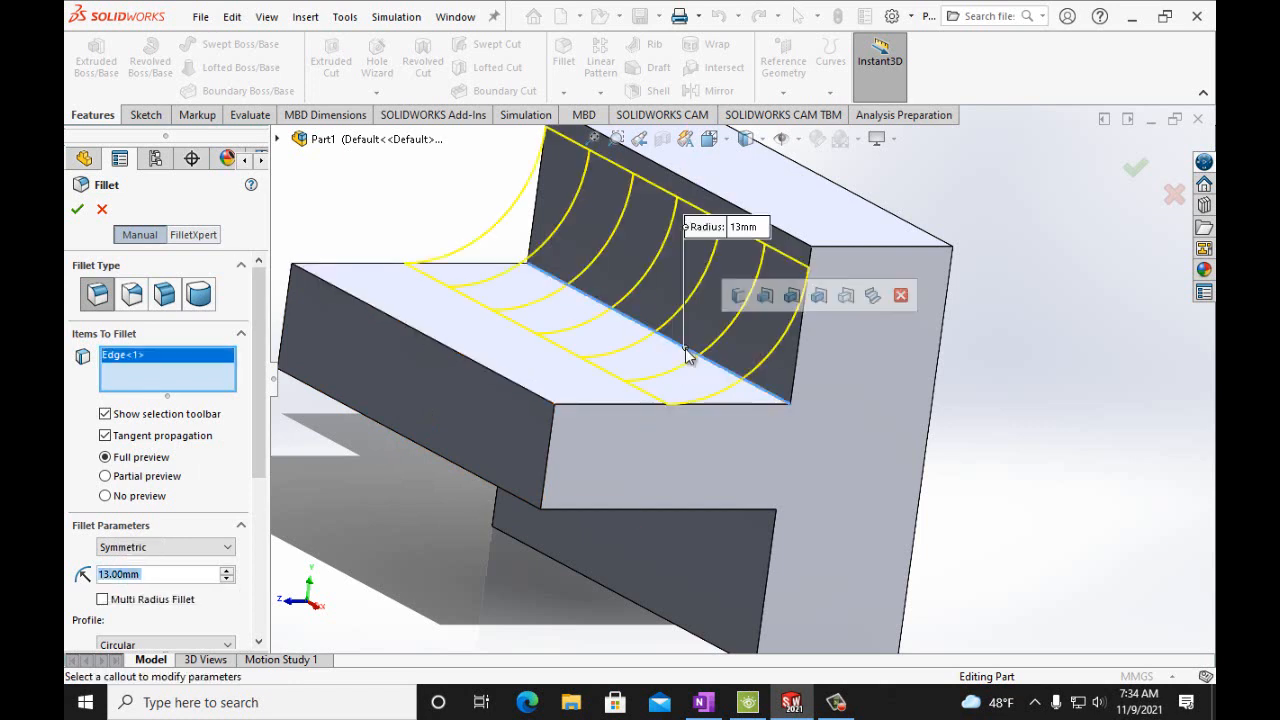
pyautogui.click(735, 495)
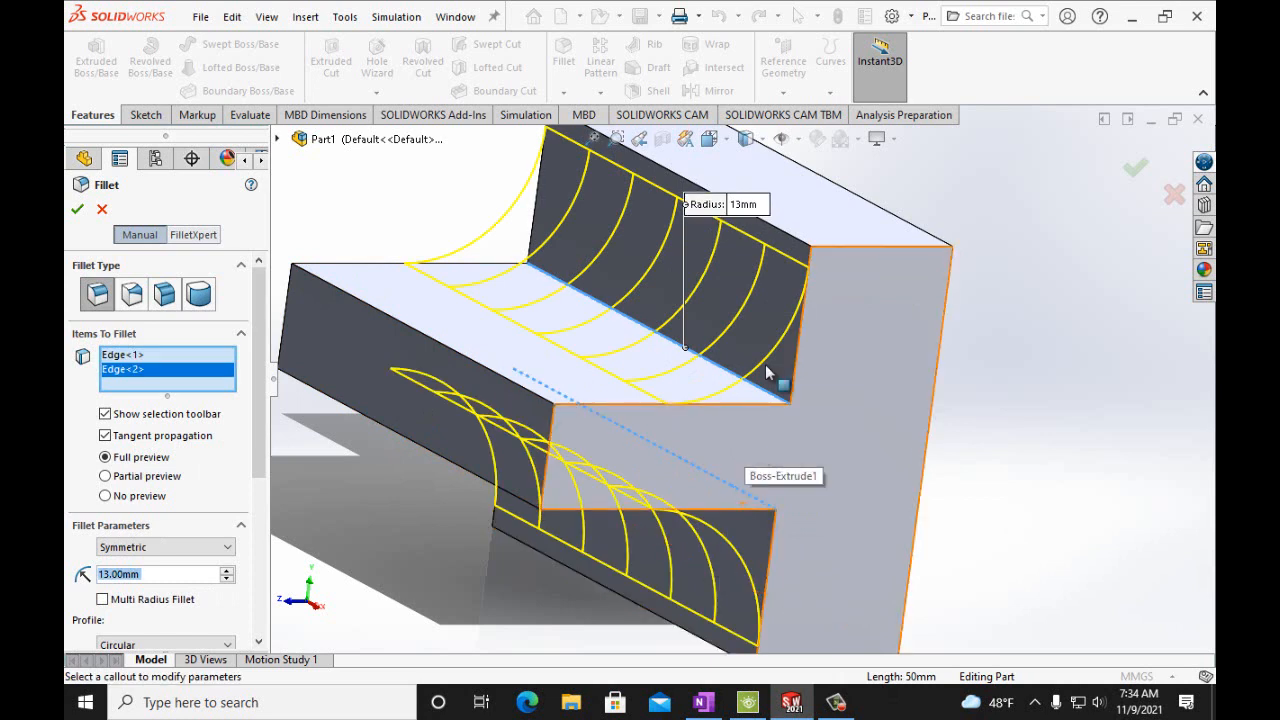
pyautogui.click(851, 250)
pyautogui.click(870, 253)
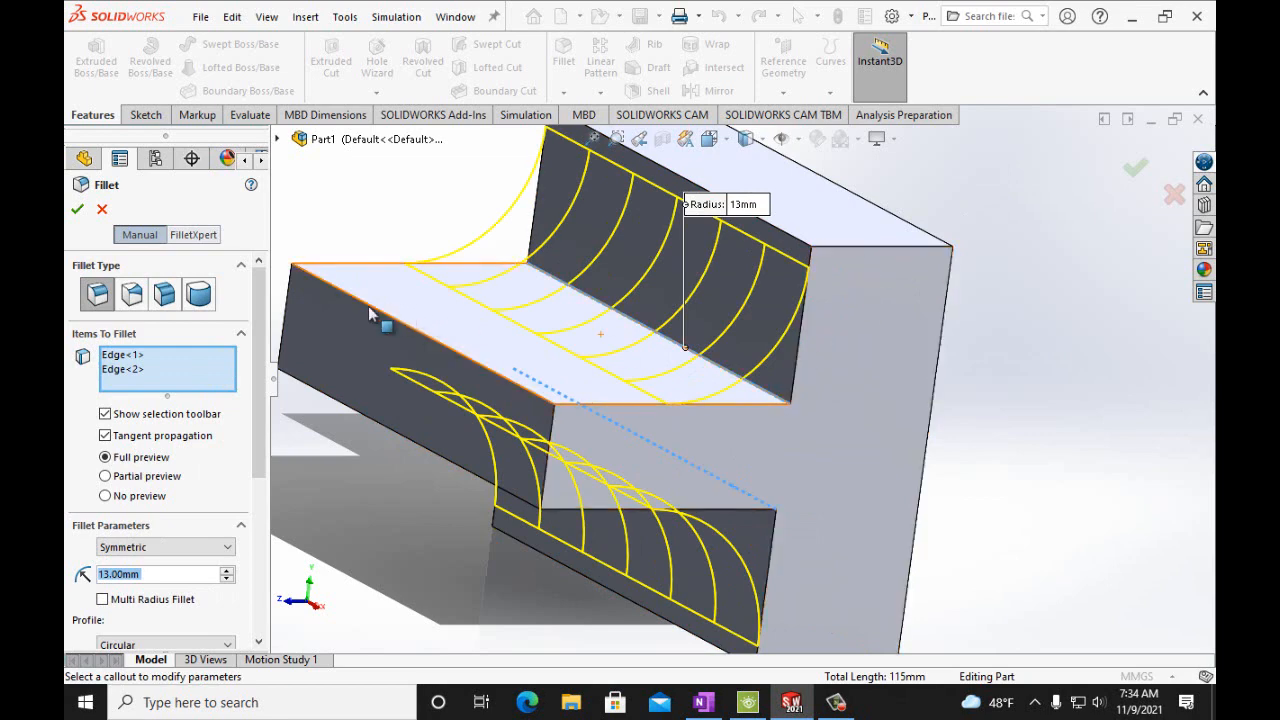
pyautogui.click(102, 209)
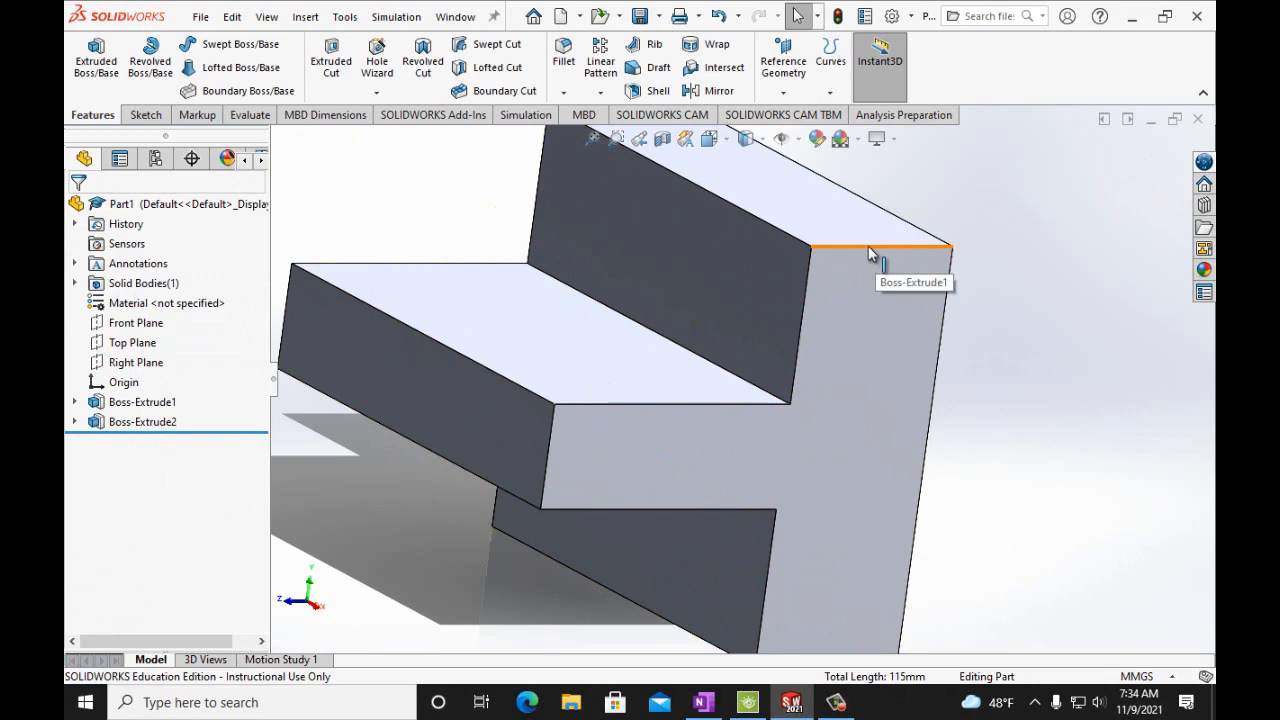
# Recheck Figure P3-19 in OneNote, then in SOLIDWORKS fillet only the block's four outer corner edges with a 13 mm radius
pyautogui.click(705, 703)
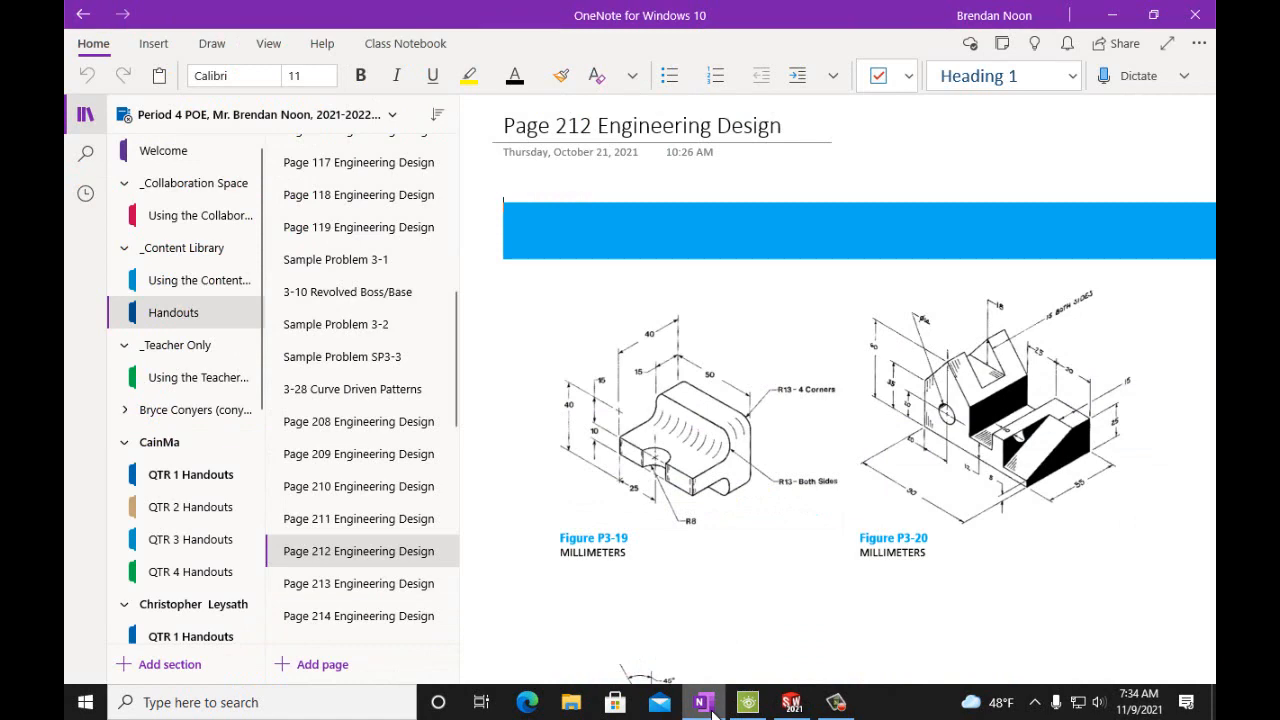
pyautogui.click(705, 703)
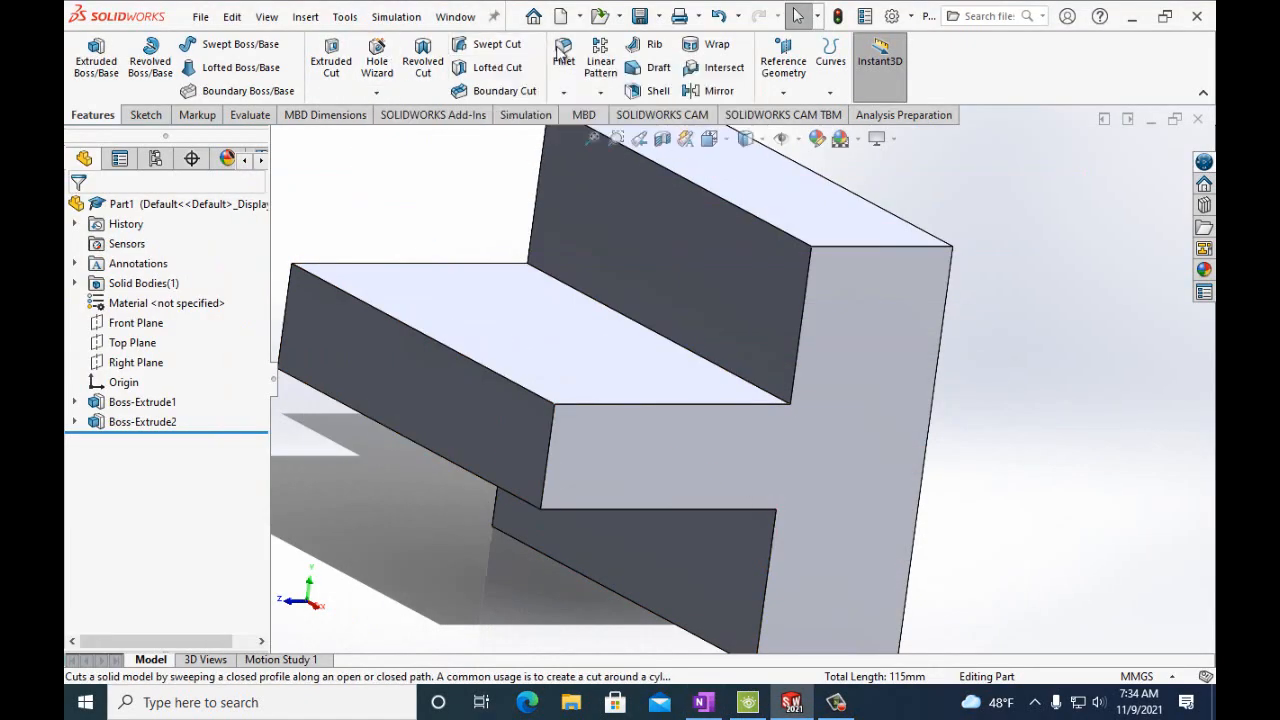
pyautogui.click(564, 60)
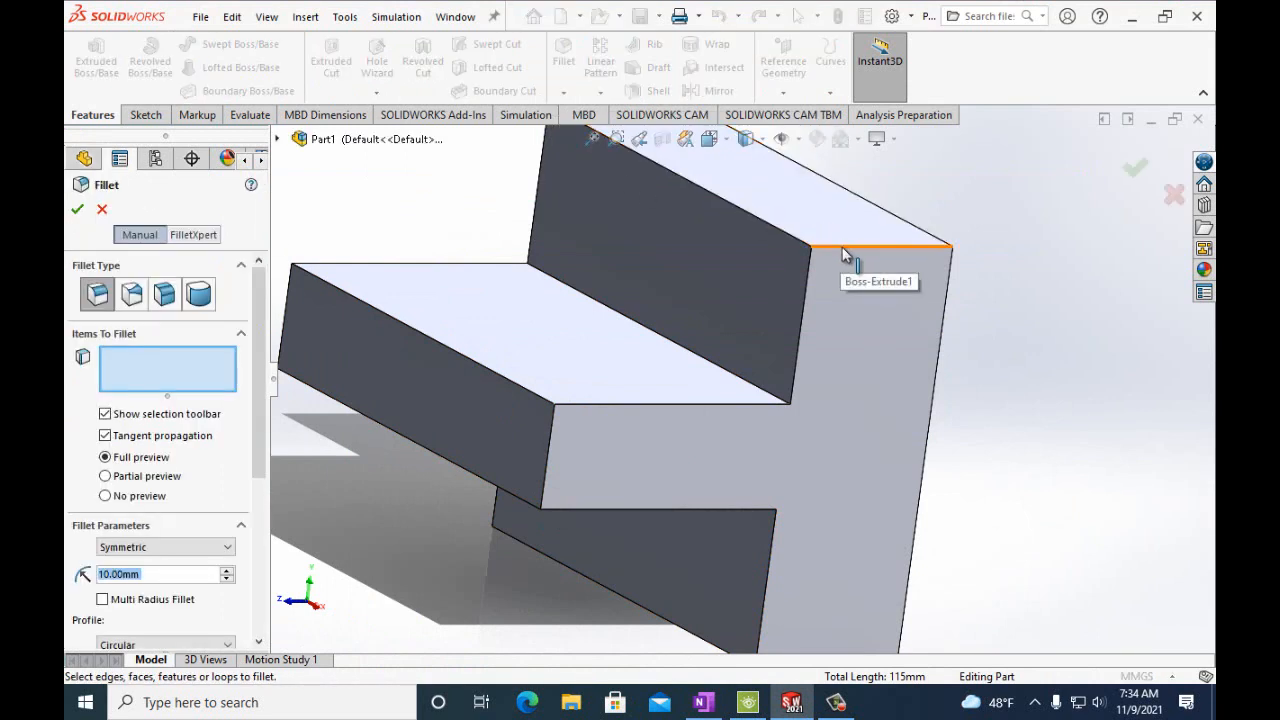
pyautogui.click(110, 574)
pyautogui.press('BackSpace')
pyautogui.write('3')
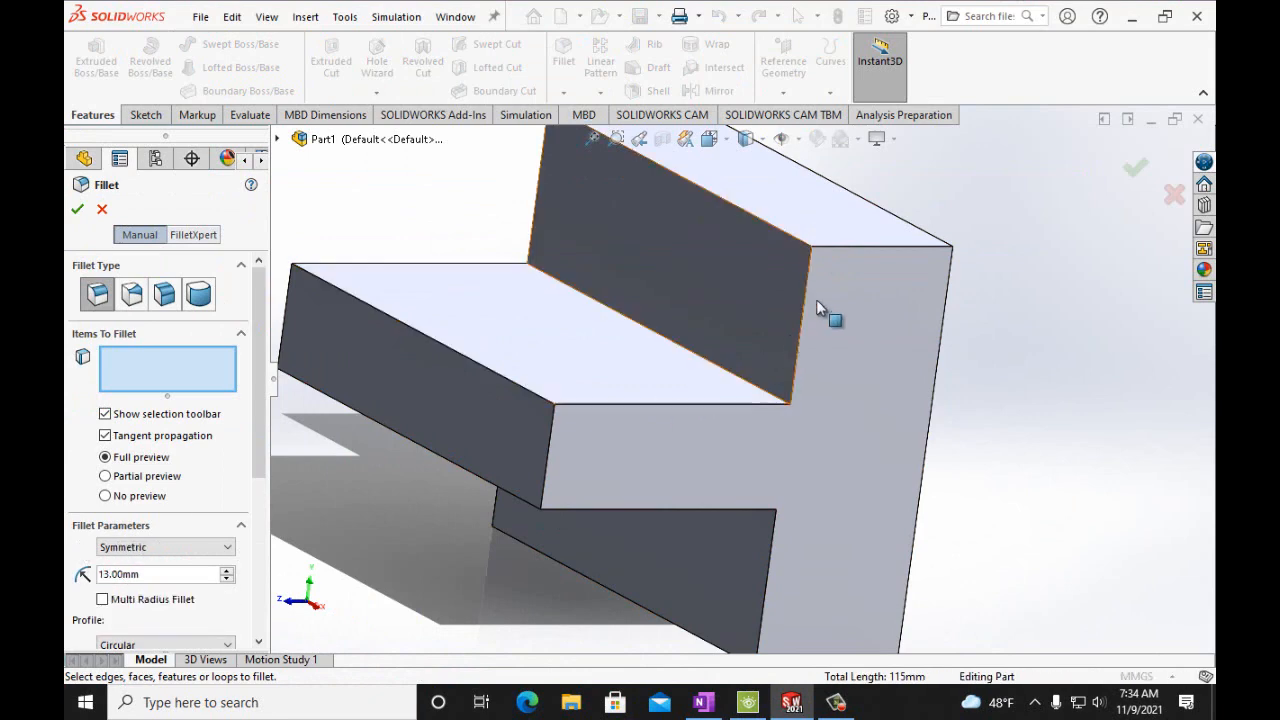
pyautogui.click(839, 248)
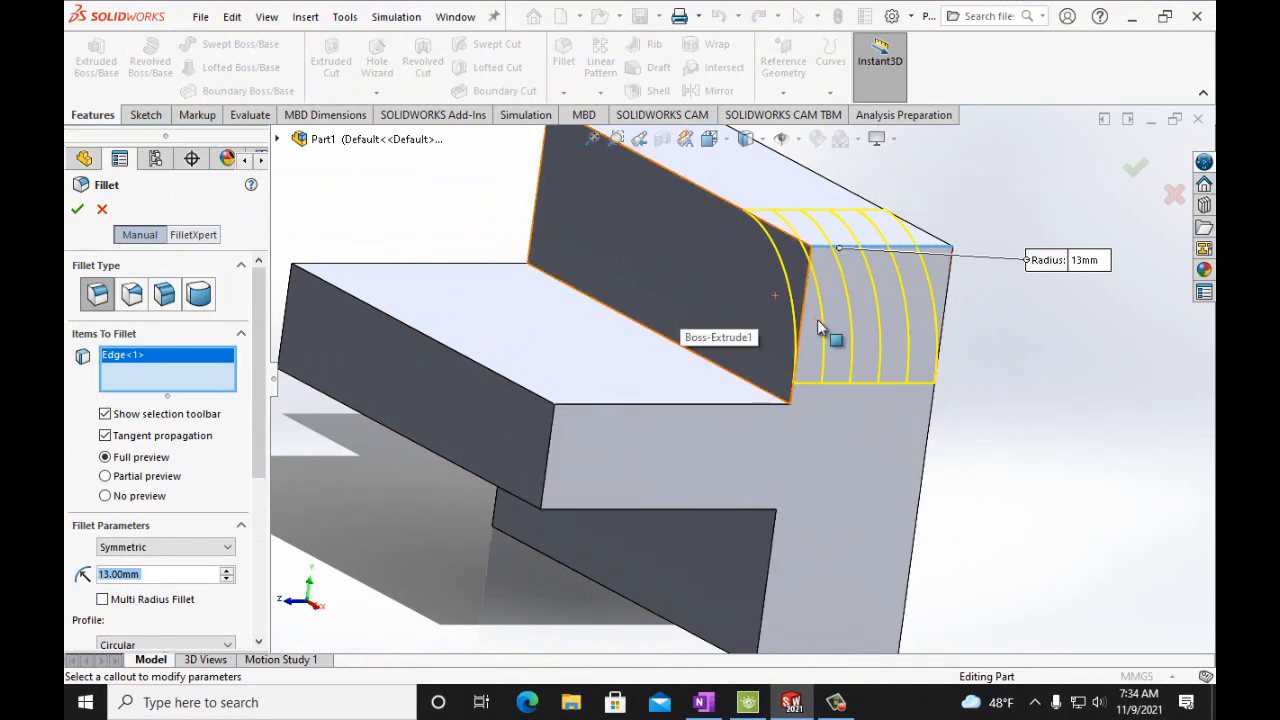
pyautogui.scroll(2, 741, 373)
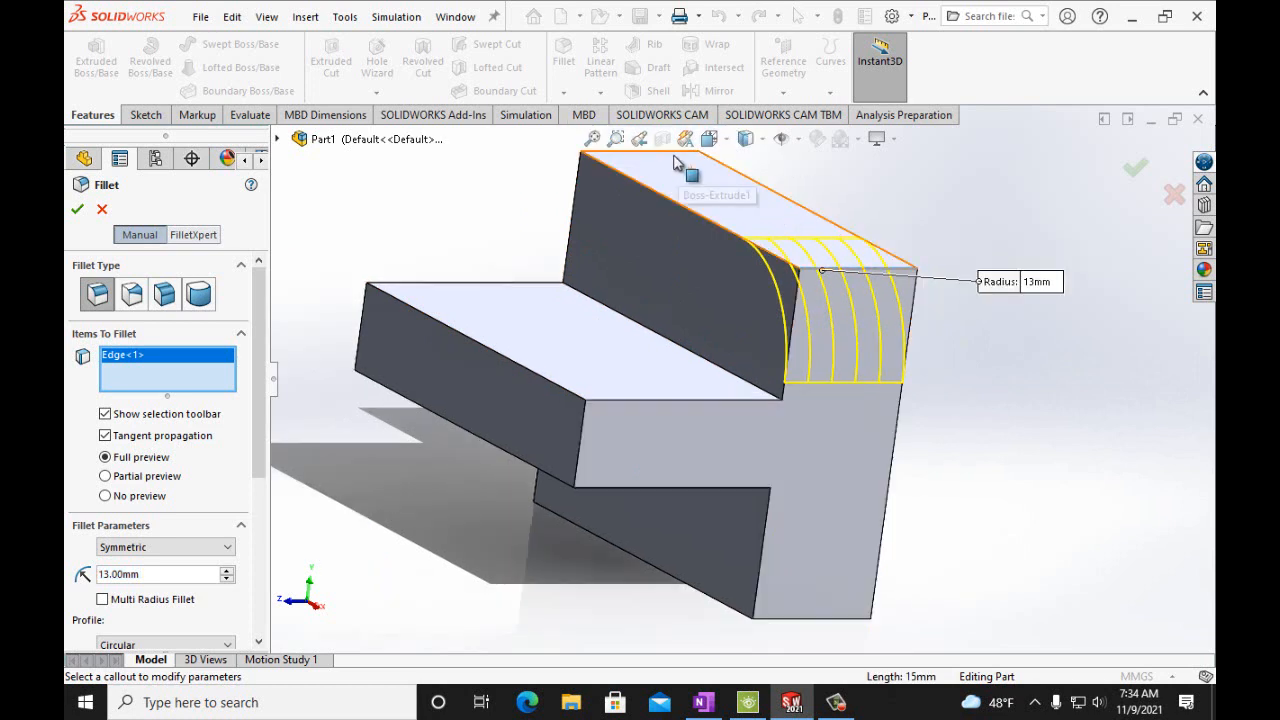
pyautogui.click(658, 162)
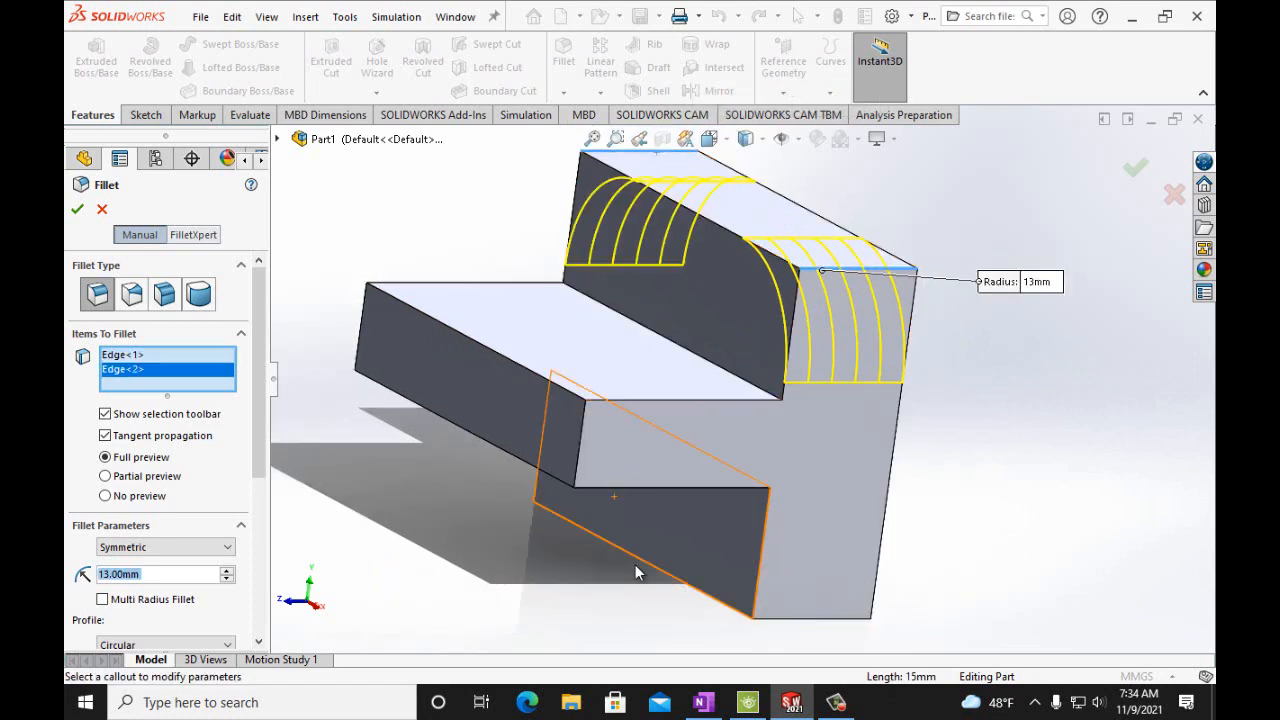
pyautogui.click(806, 621)
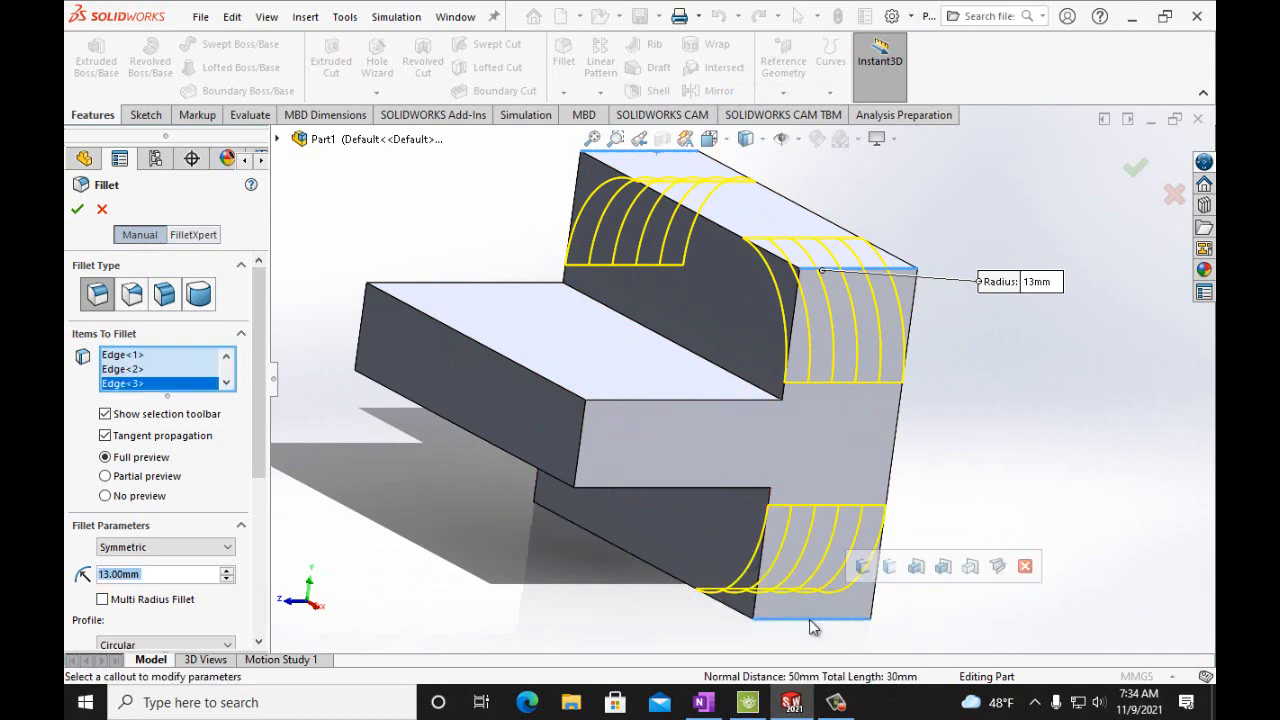
pyautogui.click(572, 508)
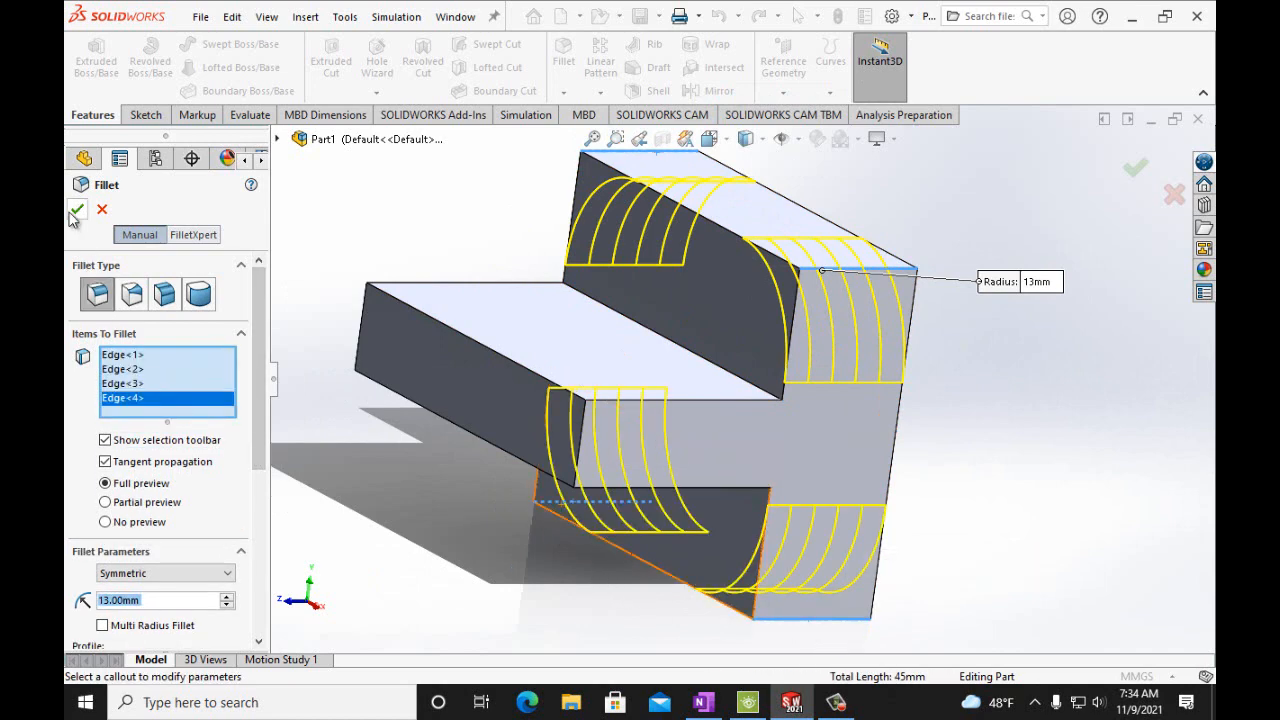
pyautogui.click(660, 340)
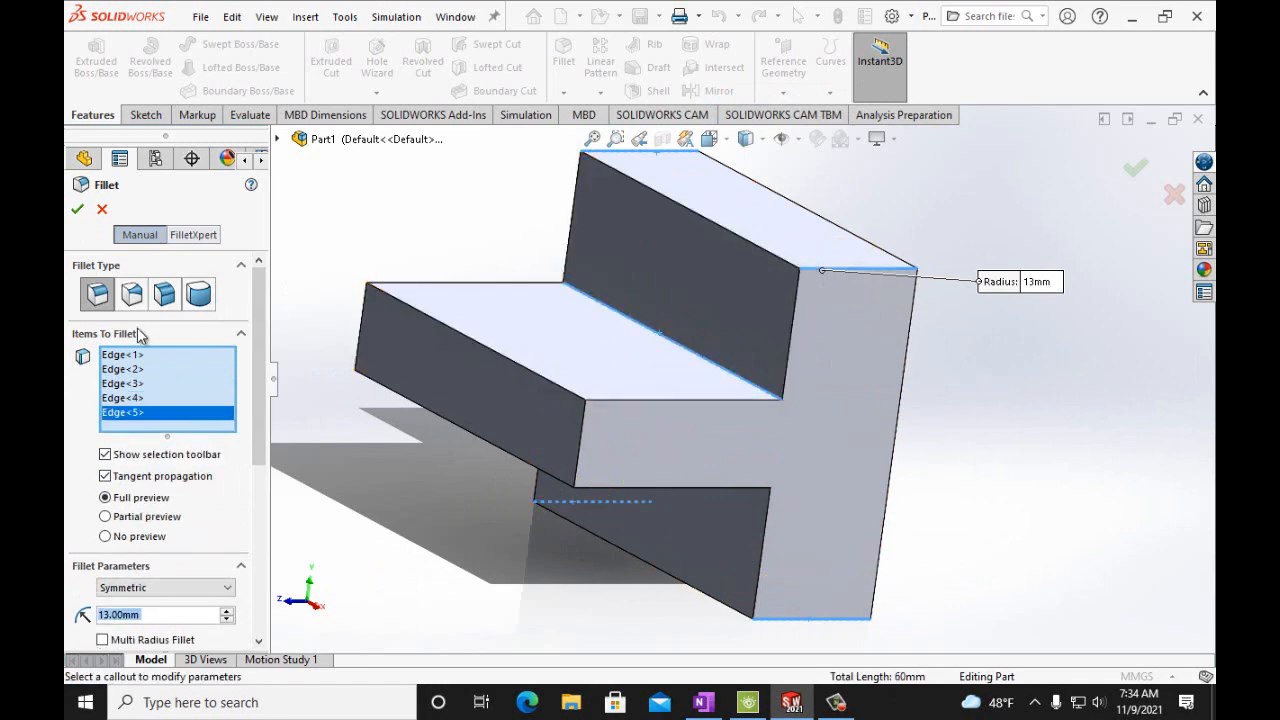
pyautogui.rightClick(128, 418)
pyautogui.click(160, 450)
pyautogui.click(77, 209)
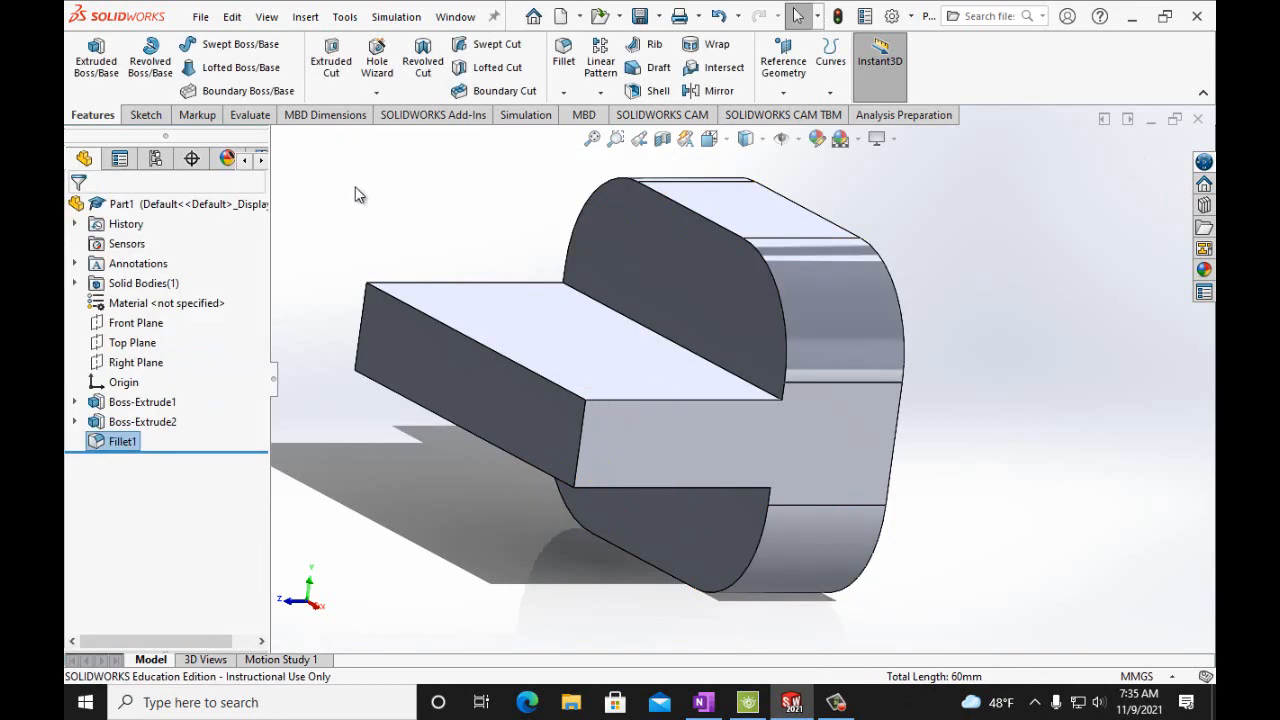
# Fillet the upper and lower inside edges where the projecting ledge meets the block with a 13 mm radius
pyautogui.press('Left')
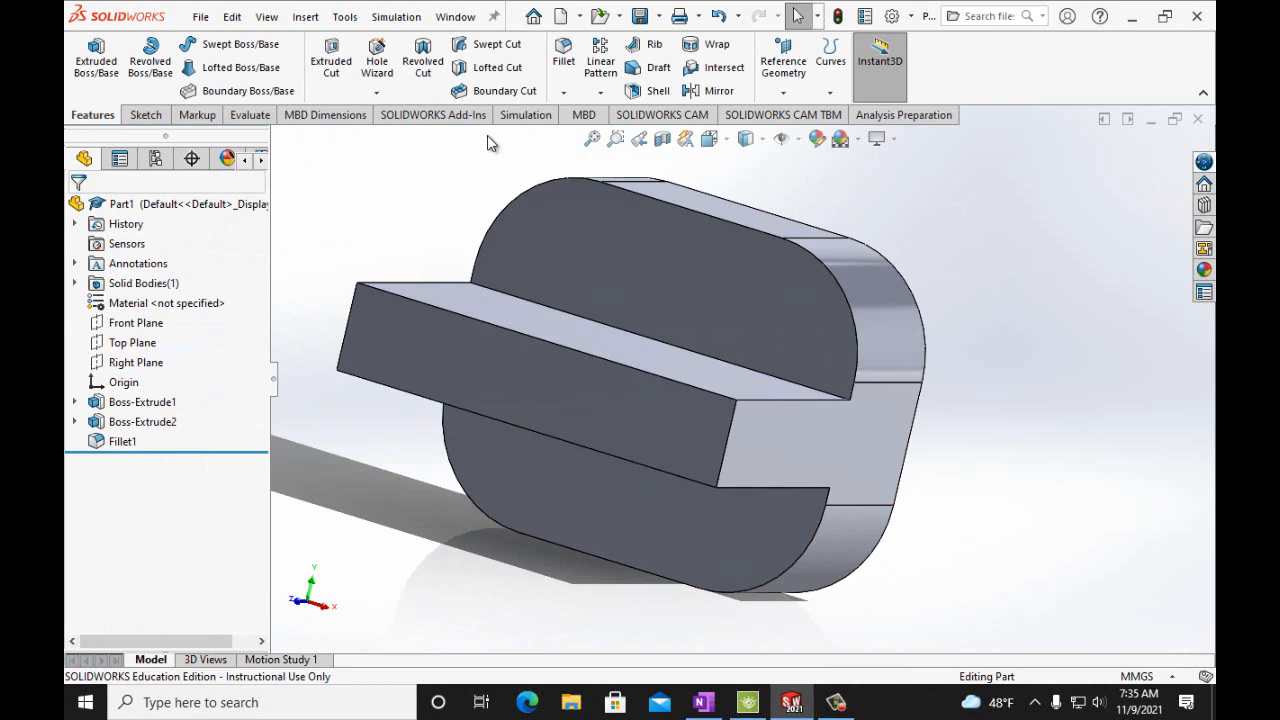
pyautogui.click(564, 60)
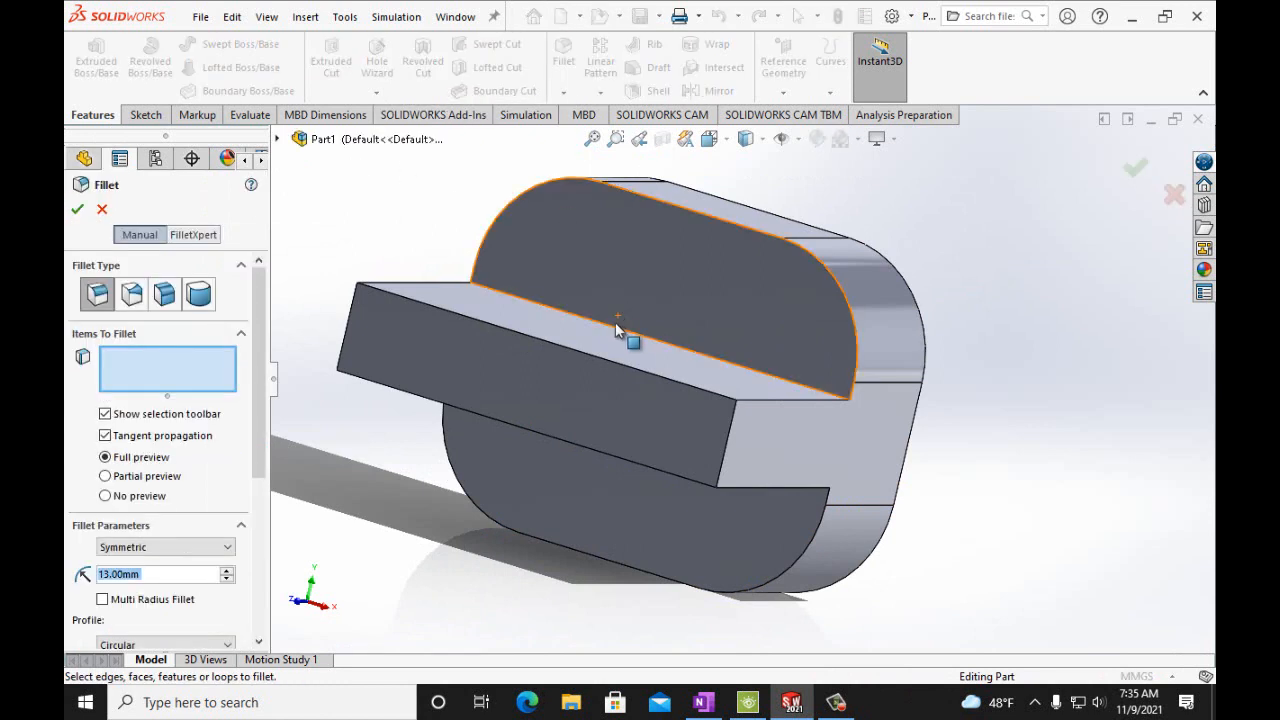
pyautogui.click(623, 328)
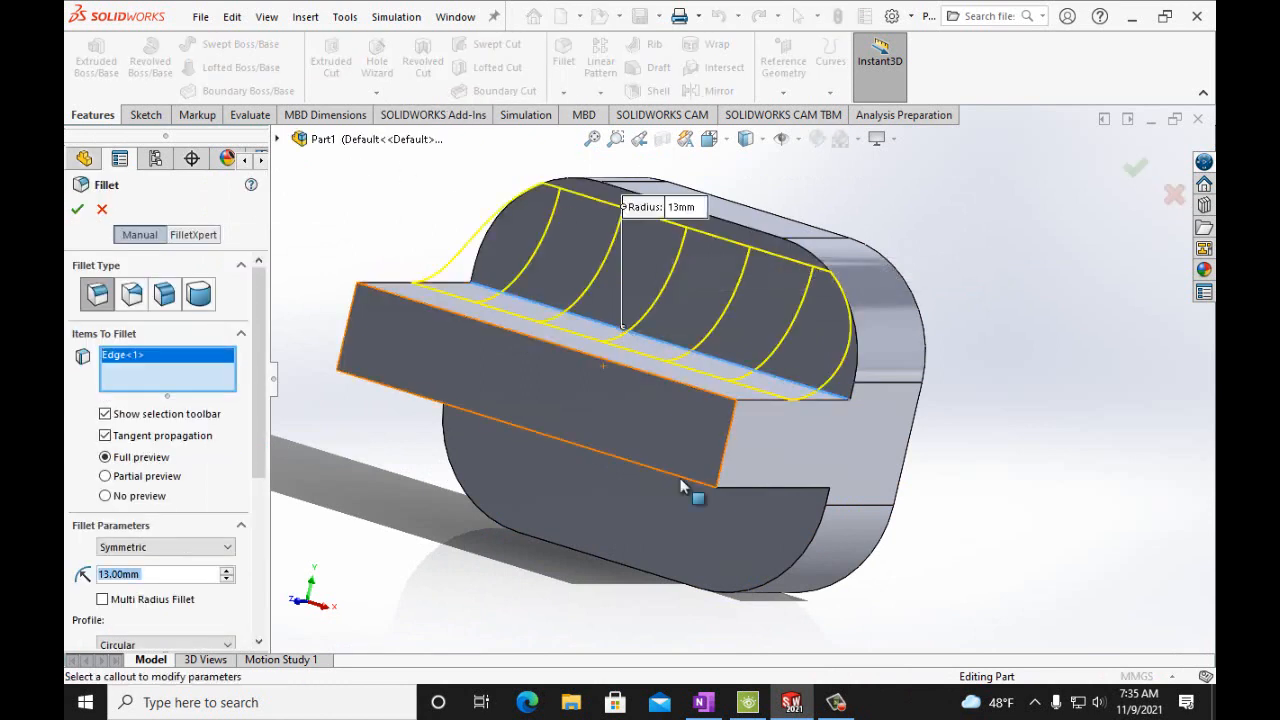
pyautogui.click(750, 464)
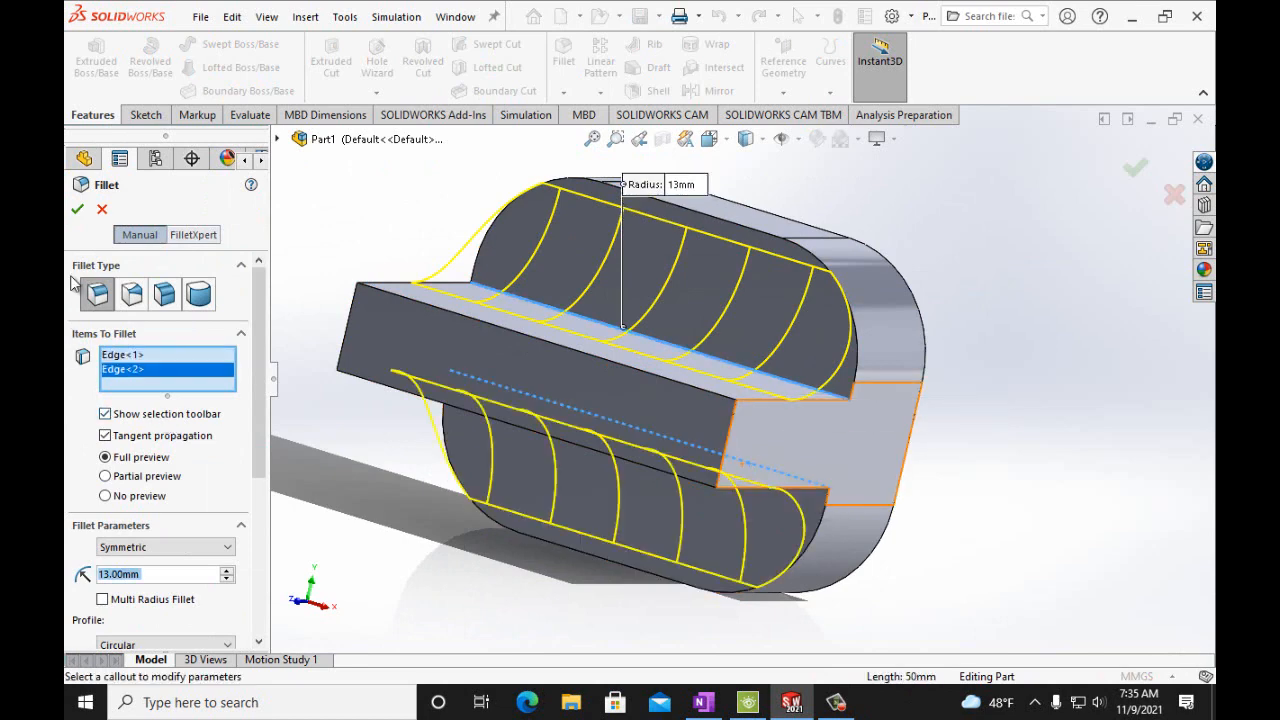
pyautogui.click(77, 209)
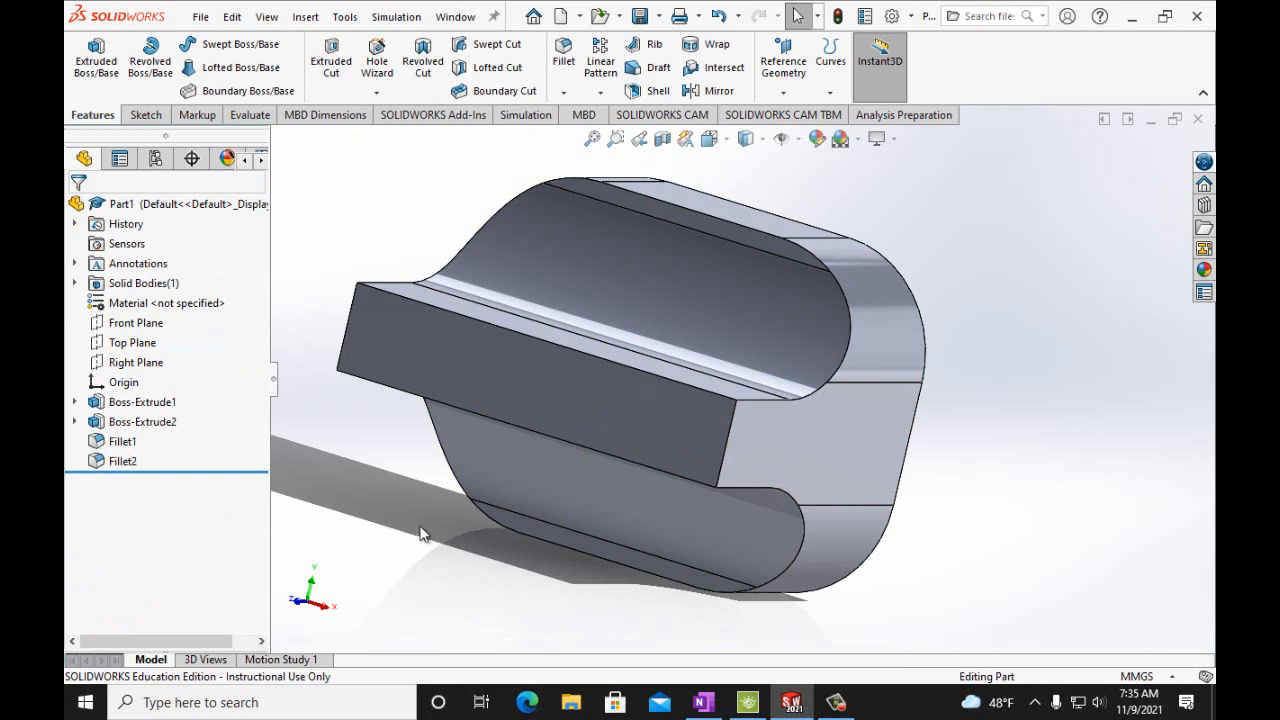
# Rotate the part to view its side, check the ledge notch of Figure P3-19 in OneNote and return to SOLIDWORKS
pyautogui.moveTo(437, 511)
pyautogui.mouseDown(button='middle')
pyautogui.moveTo(422, 528)
pyautogui.moveTo(370, 530)
pyautogui.moveTo(372, 480)
pyautogui.moveTo(440, 519)
pyautogui.mouseUp(button='middle')
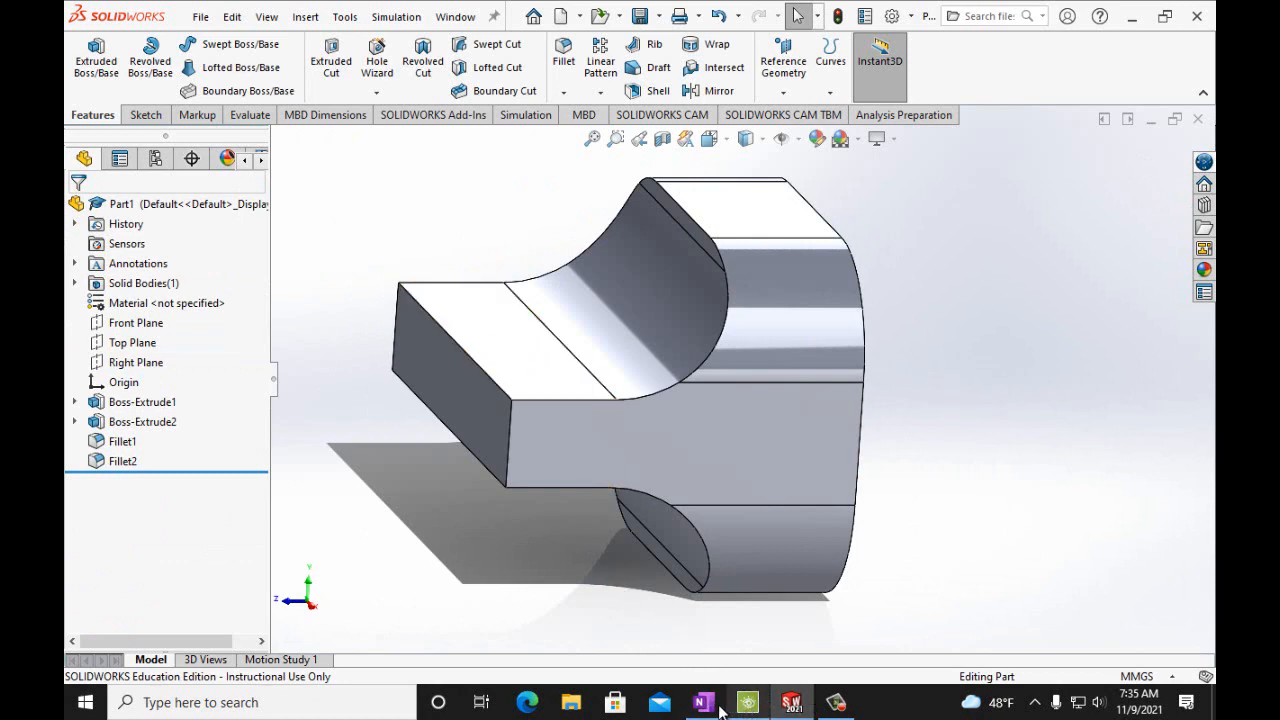
pyautogui.moveTo(715, 707)
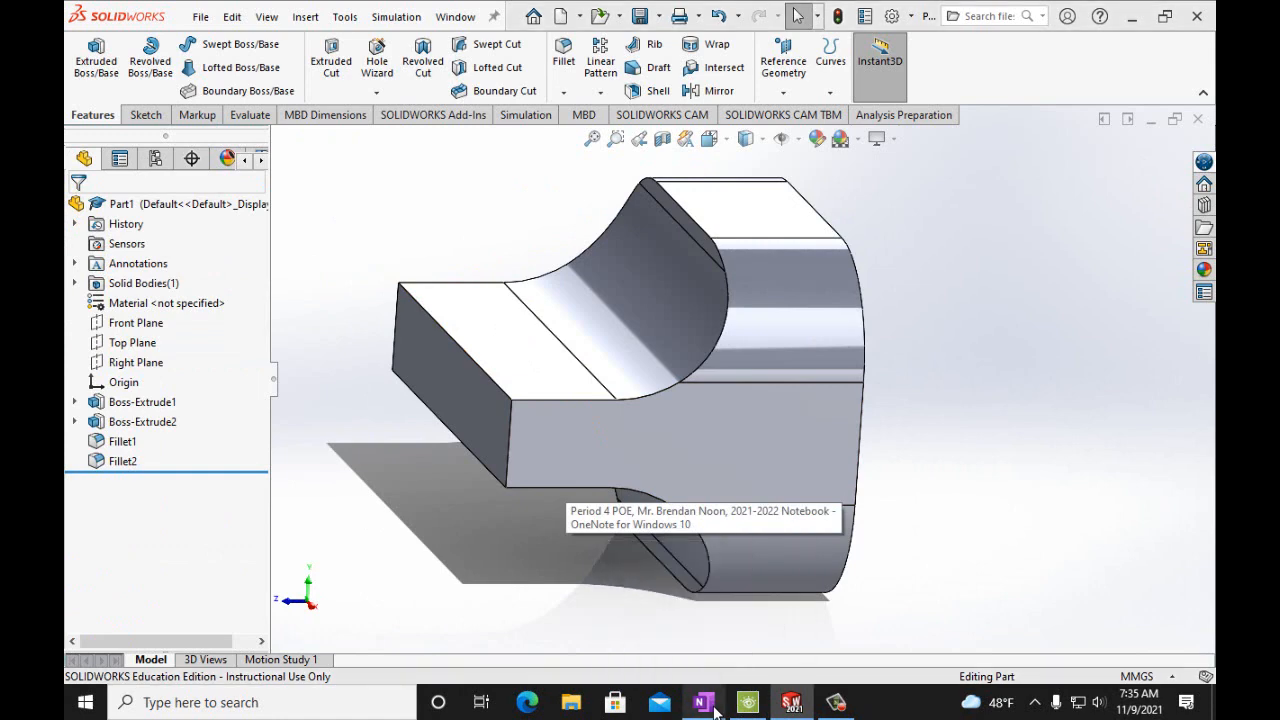
pyautogui.click(702, 565)
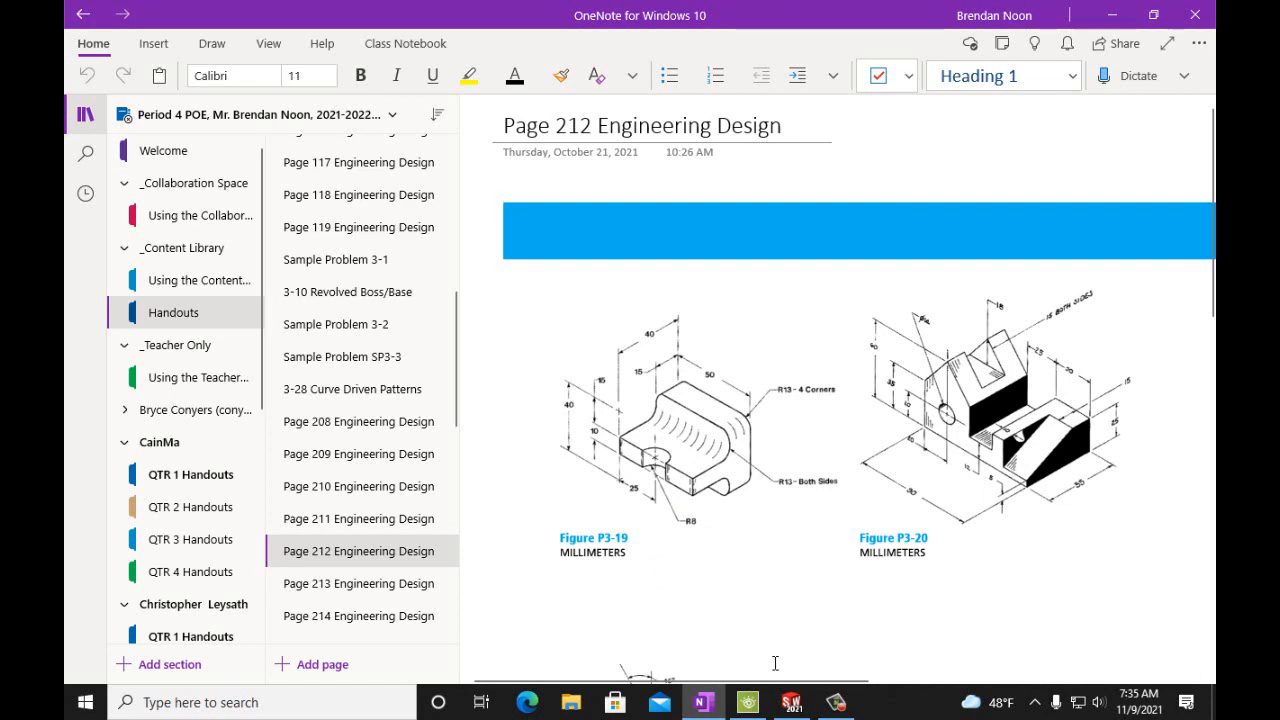
pyautogui.click(791, 702)
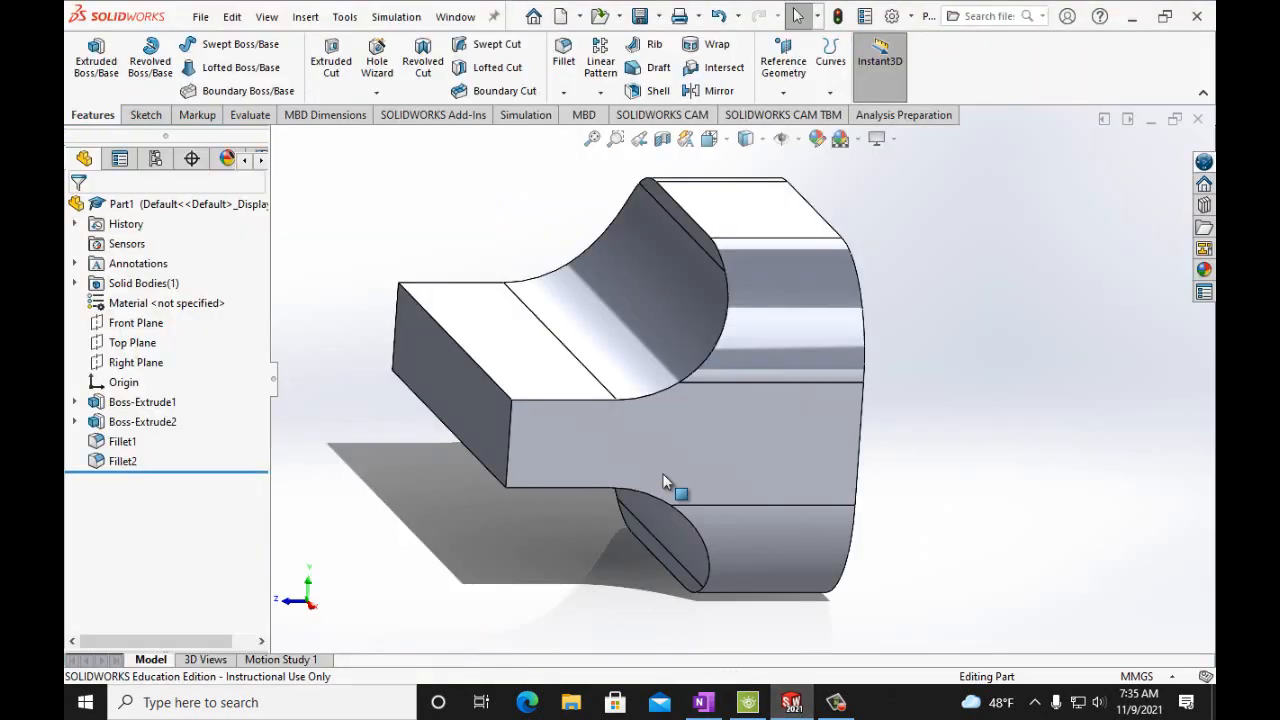
# In the top view, sketch a circle of about 2.95 mm radius on the ledge's upper face, centred on its front edge's midpoint
pyautogui.click(733, 146)
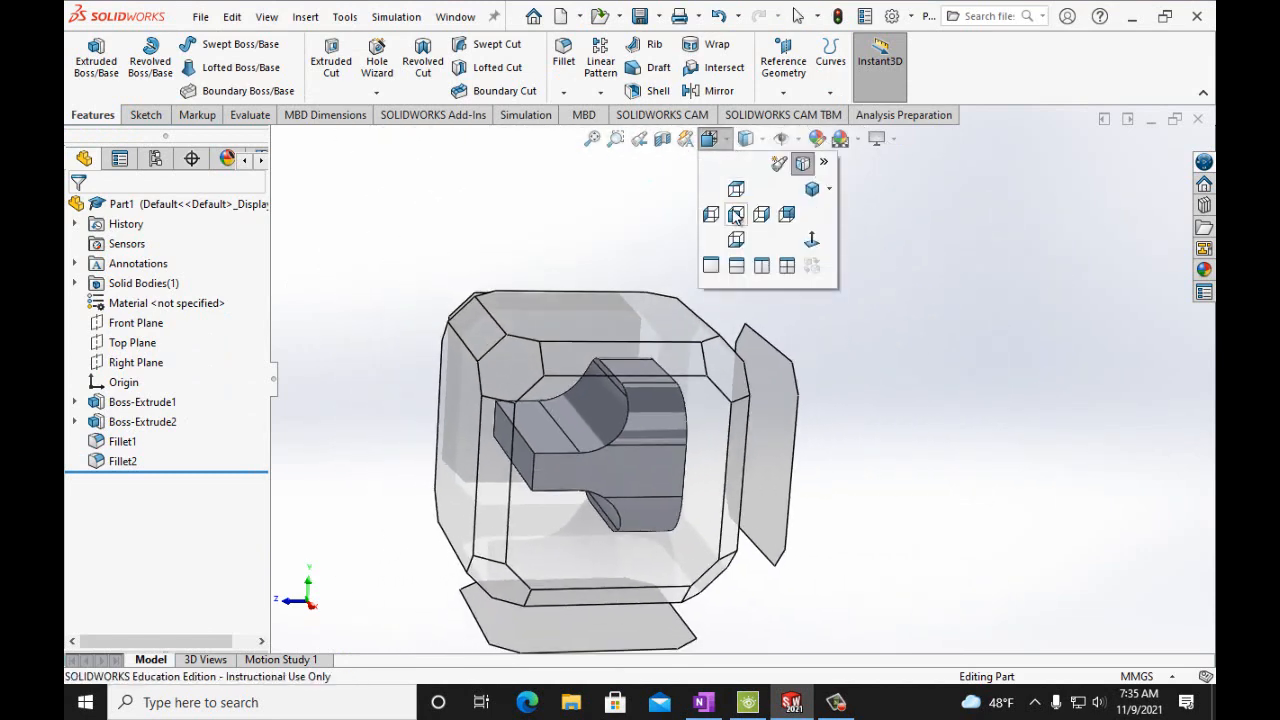
pyautogui.click(733, 217)
pyautogui.click(715, 138)
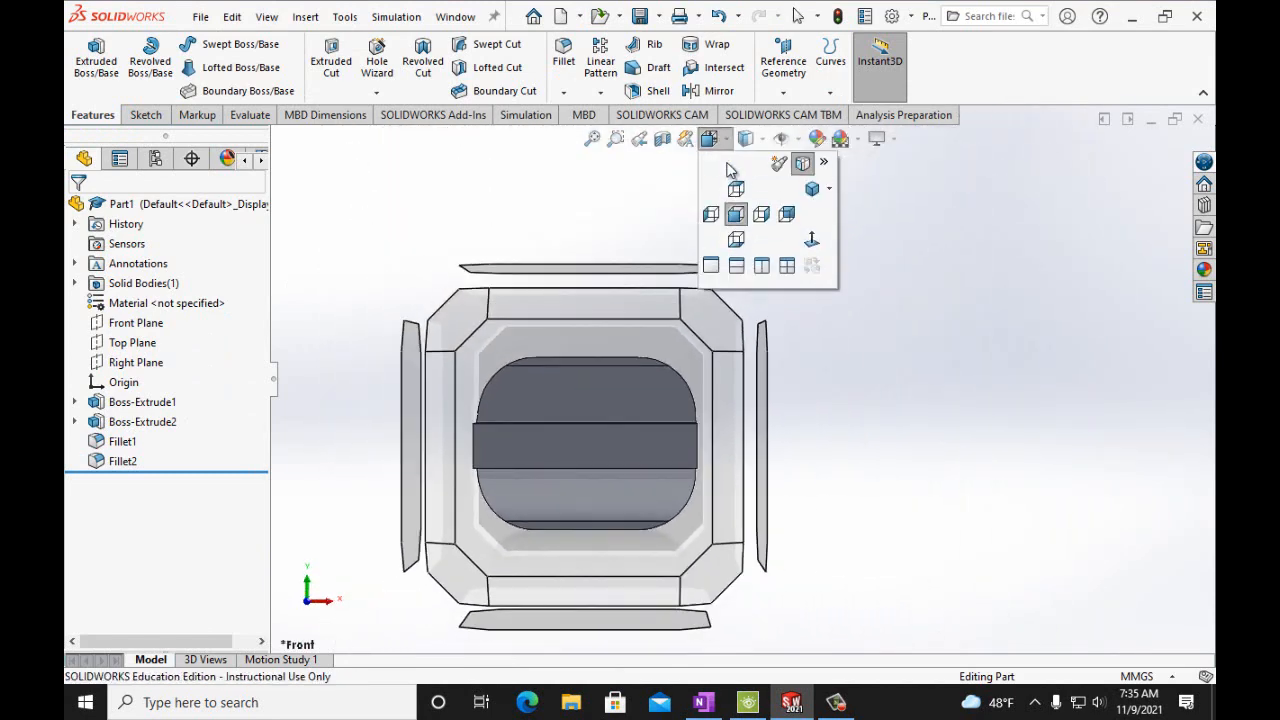
pyautogui.click(736, 194)
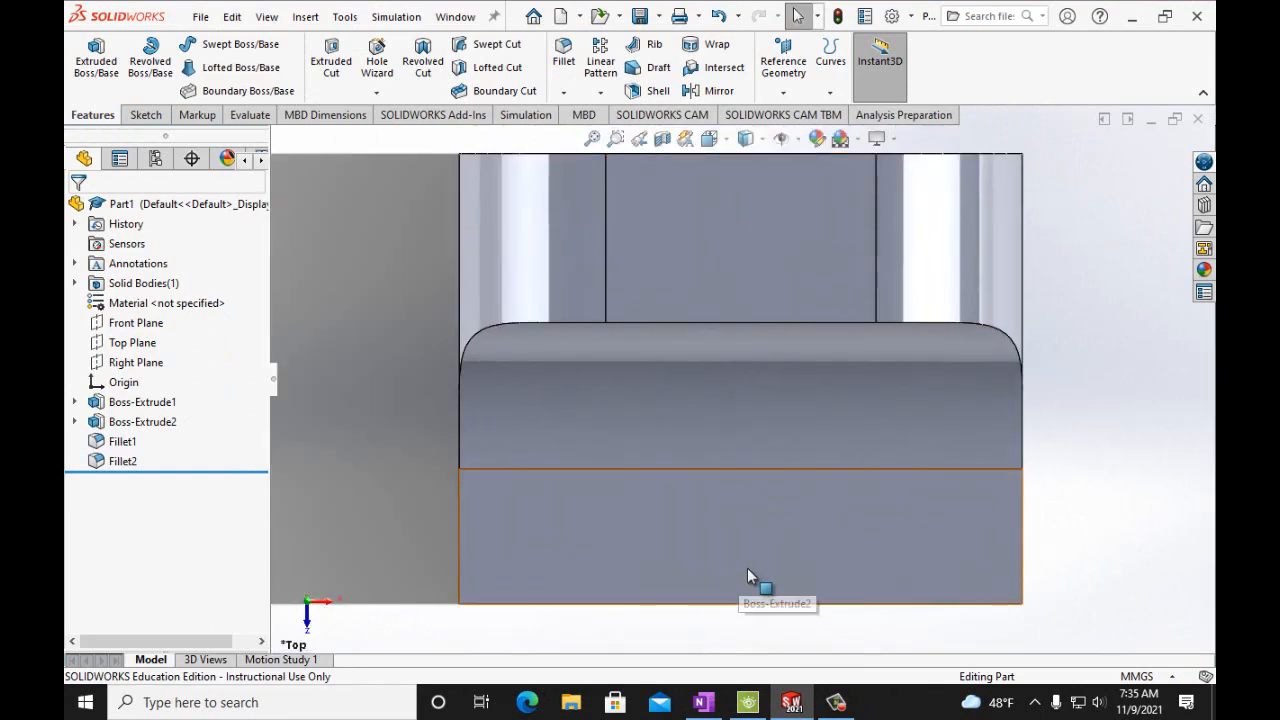
pyautogui.click(752, 567)
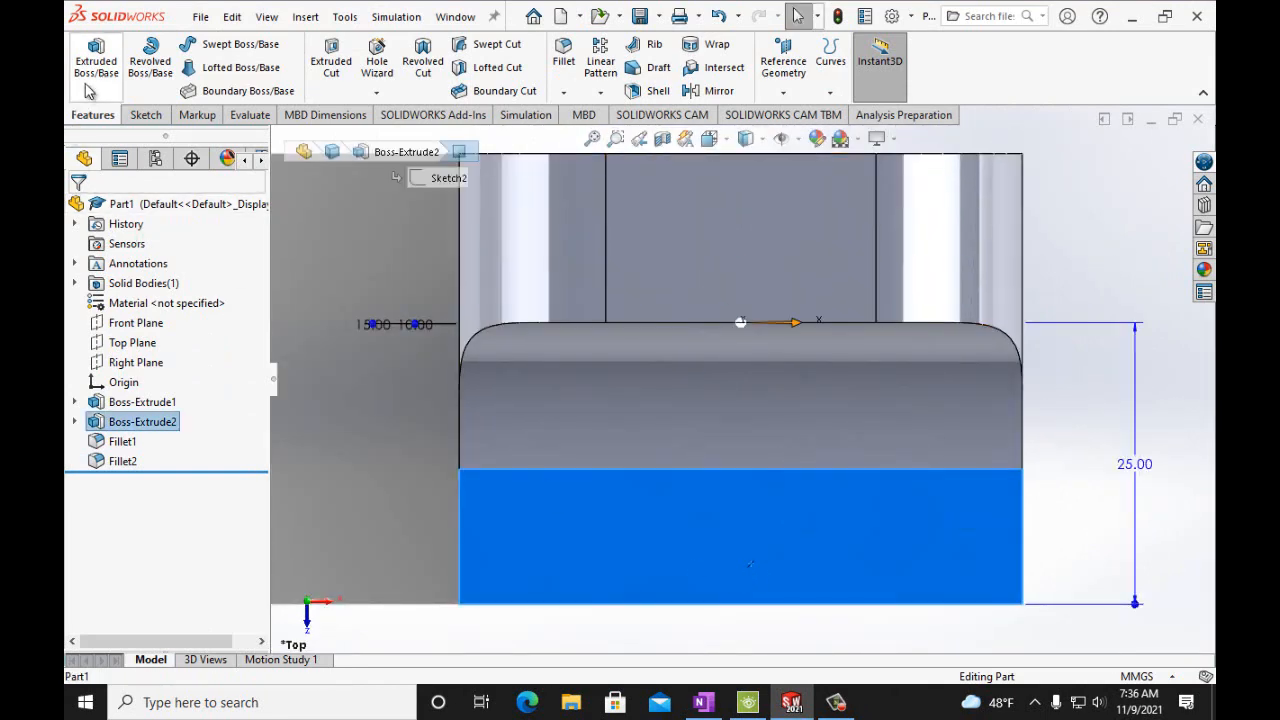
pyautogui.click(145, 115)
pyautogui.click(88, 60)
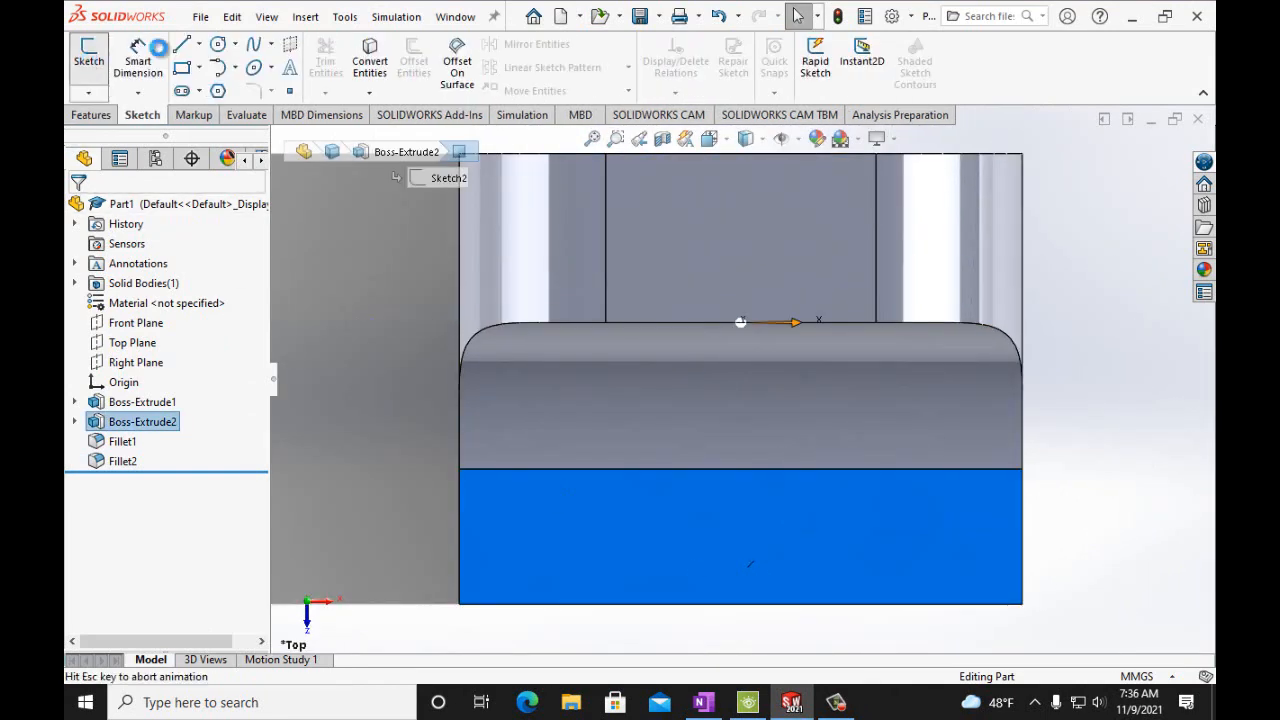
pyautogui.click(218, 46)
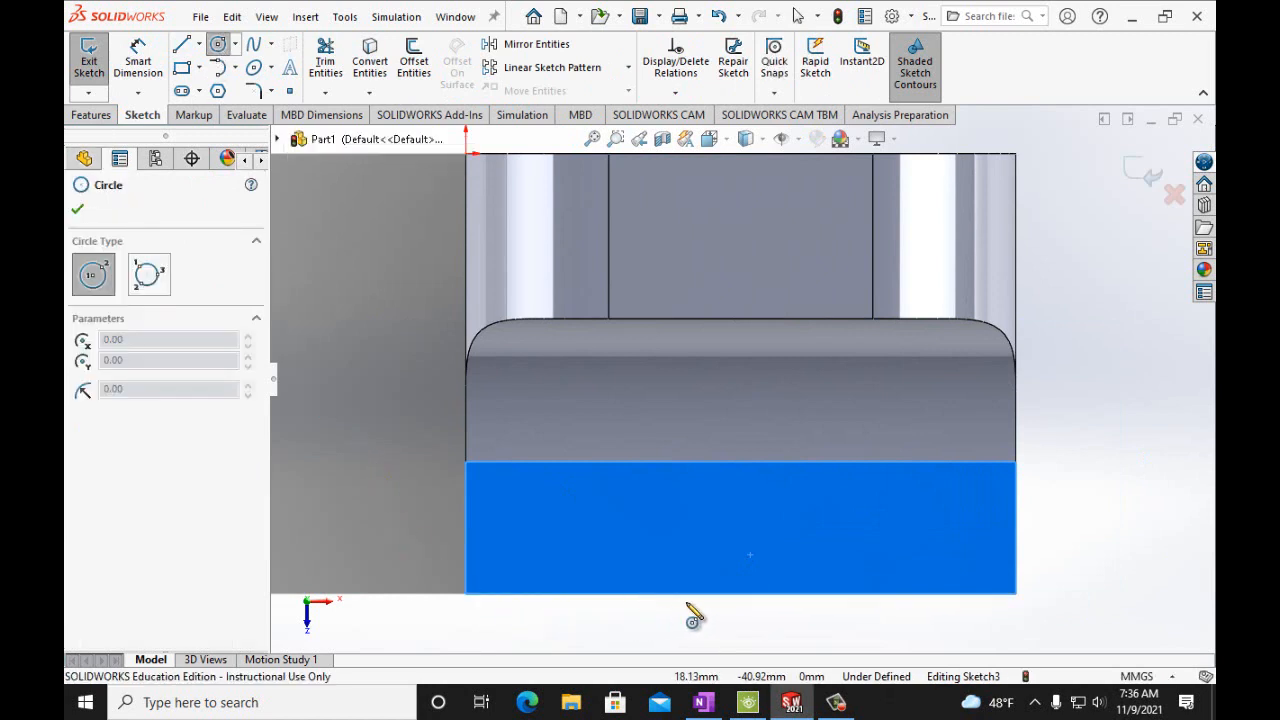
pyautogui.click(740, 593)
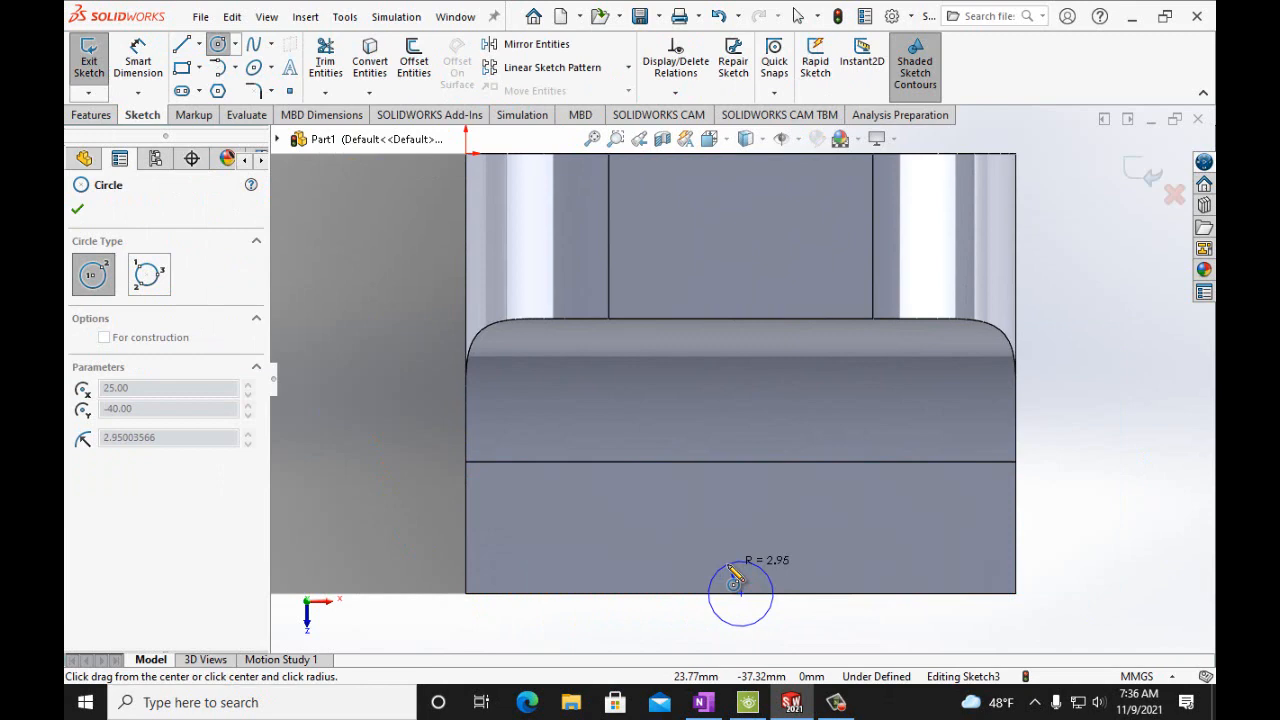
pyautogui.click(735, 578)
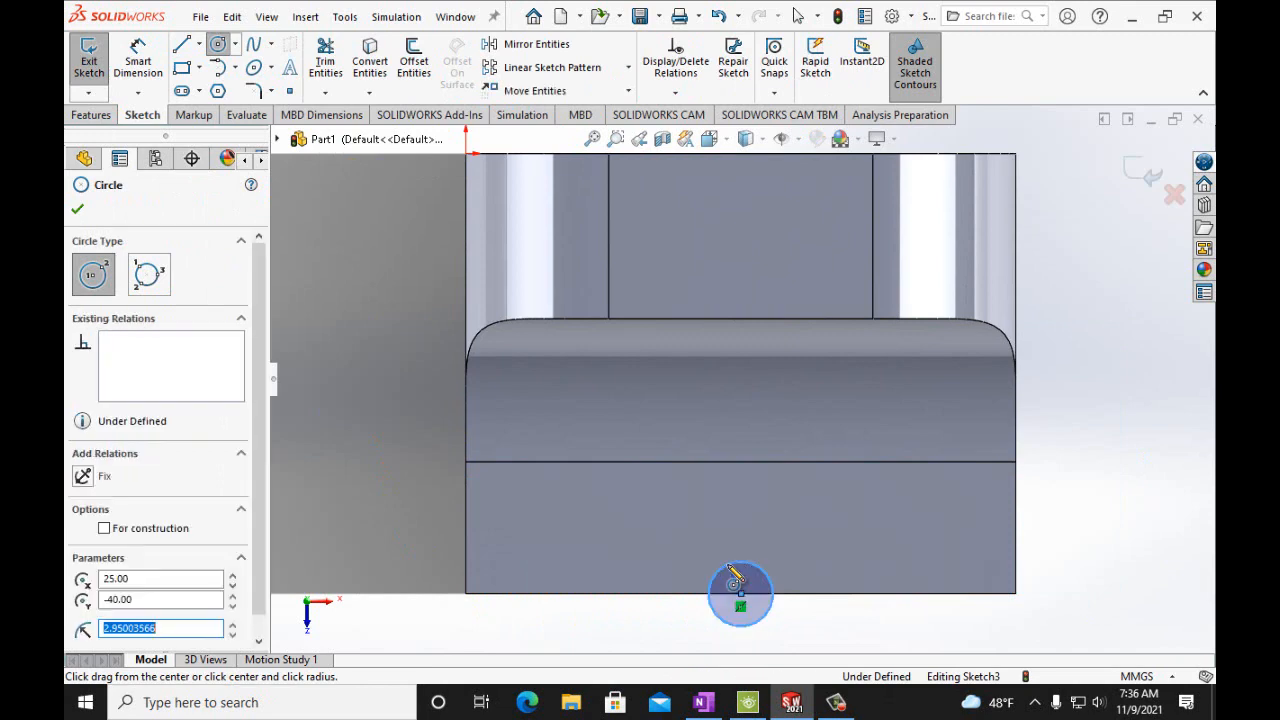
# Dimension the circle on the ledge with a diameter of 8 mm
pyautogui.click(136, 62)
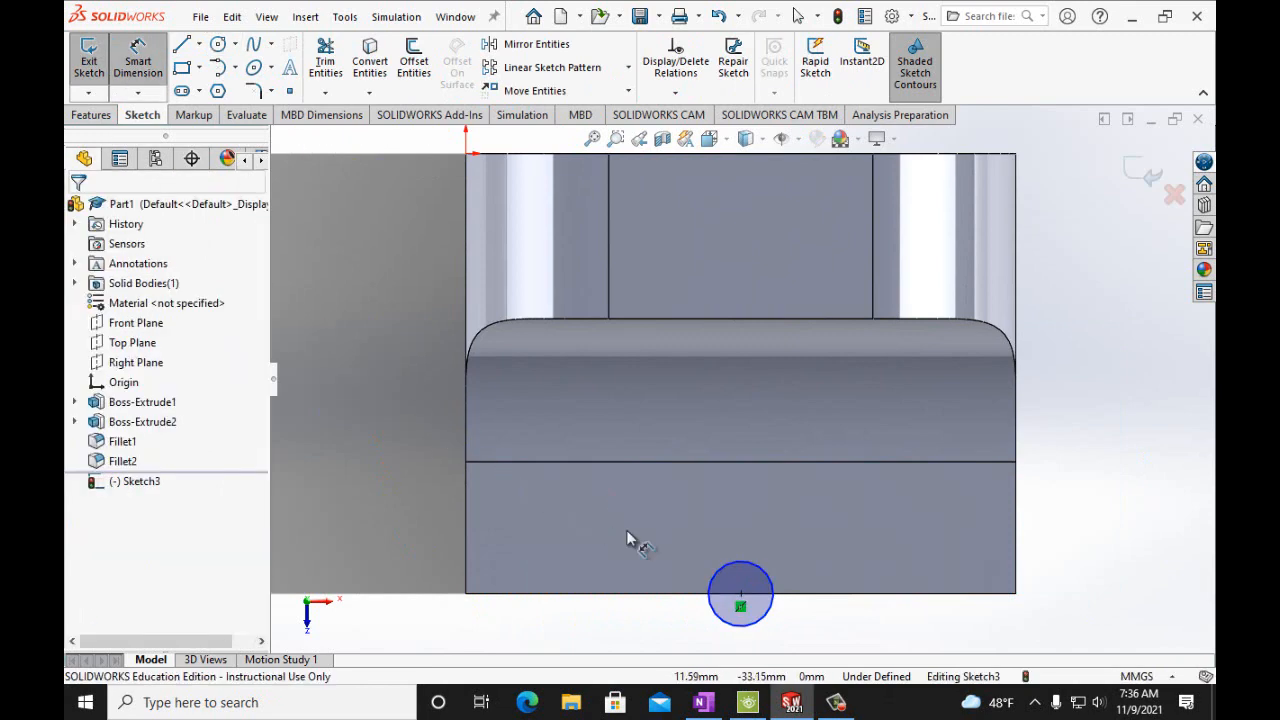
pyautogui.click(727, 628)
pyautogui.click(609, 634)
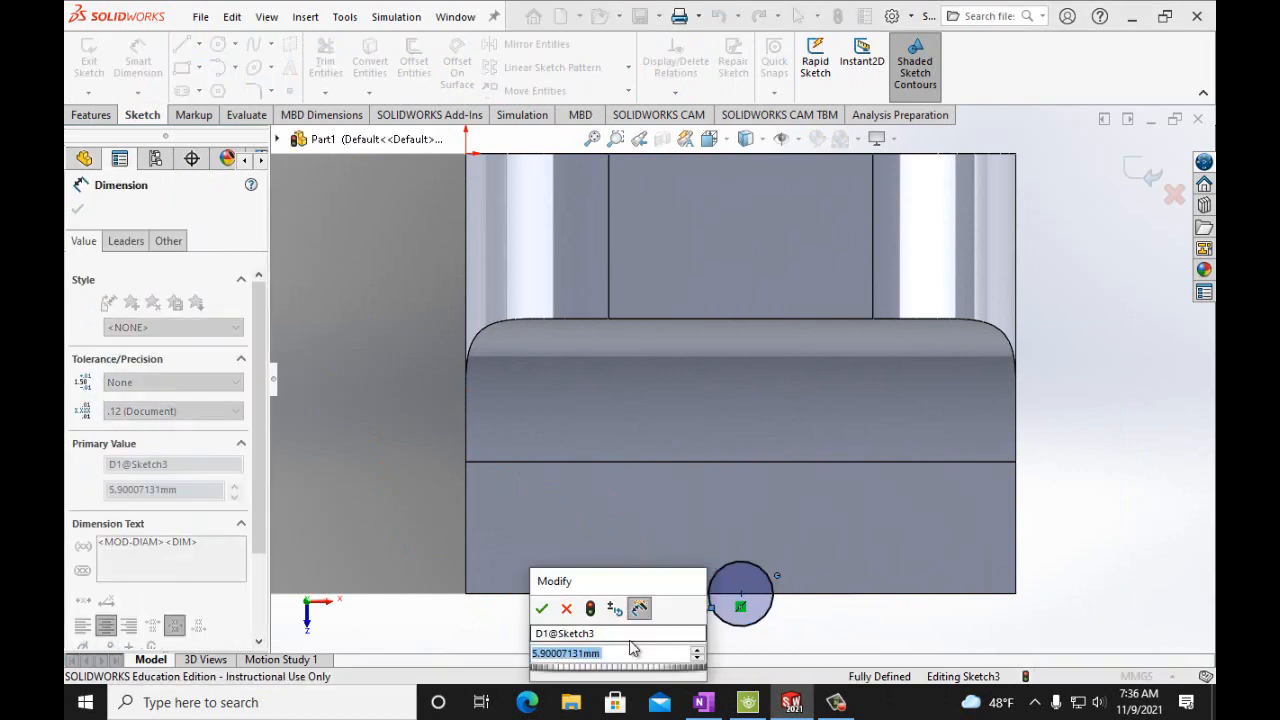
pyautogui.write('8mm')
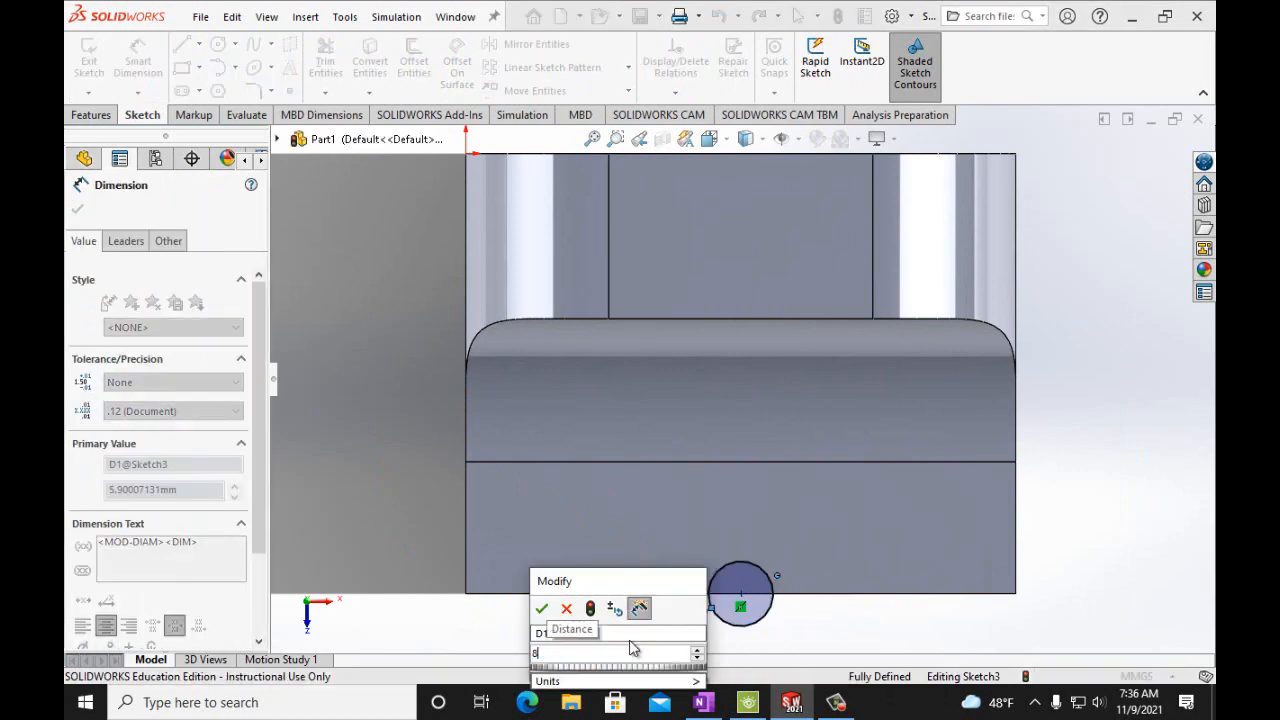
pyautogui.click(541, 610)
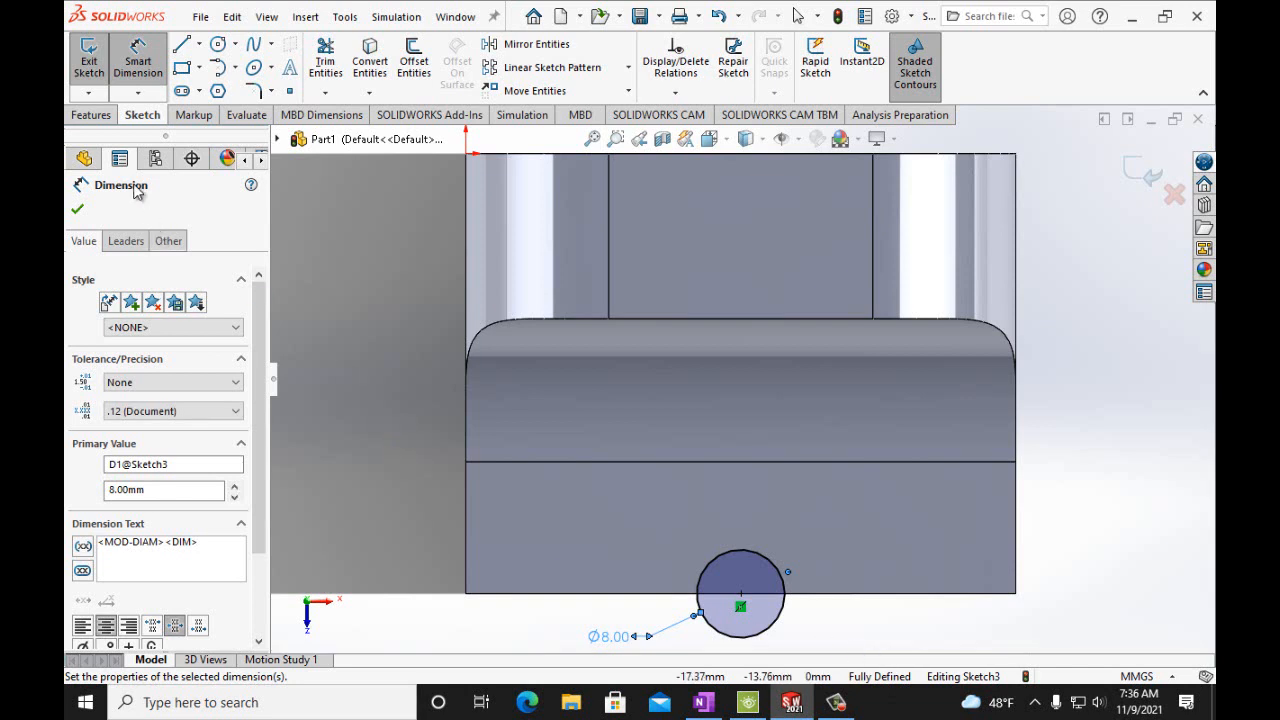
# Extrude-cut the 8 mm circle Through All to notch the ledge's front edge
pyautogui.click(91, 115)
pyautogui.click(331, 62)
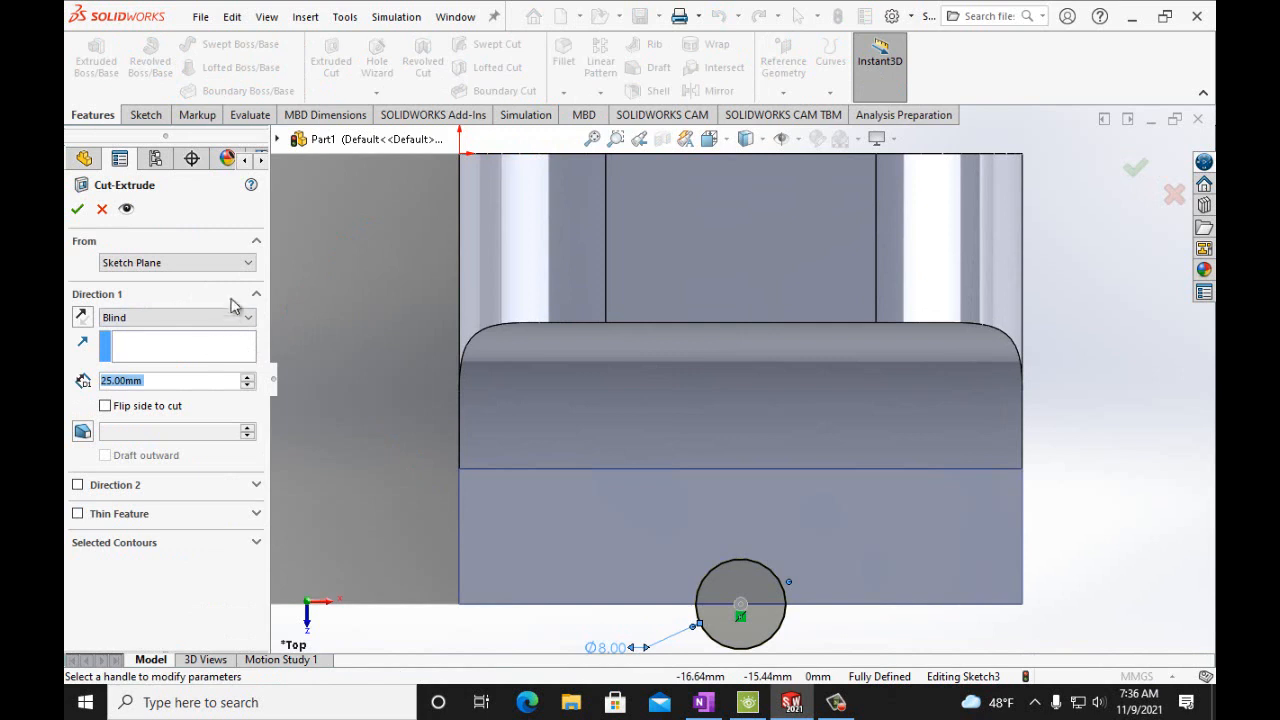
pyautogui.click(230, 317)
pyautogui.click(208, 345)
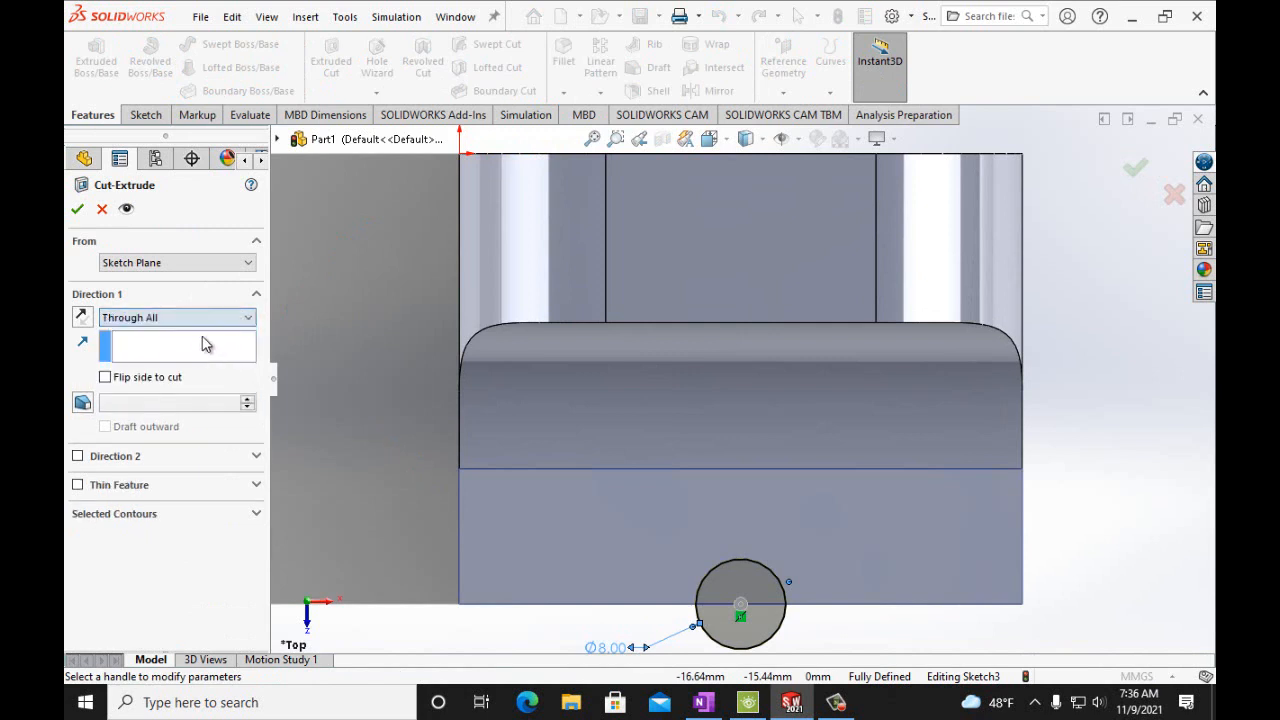
pyautogui.click(77, 208)
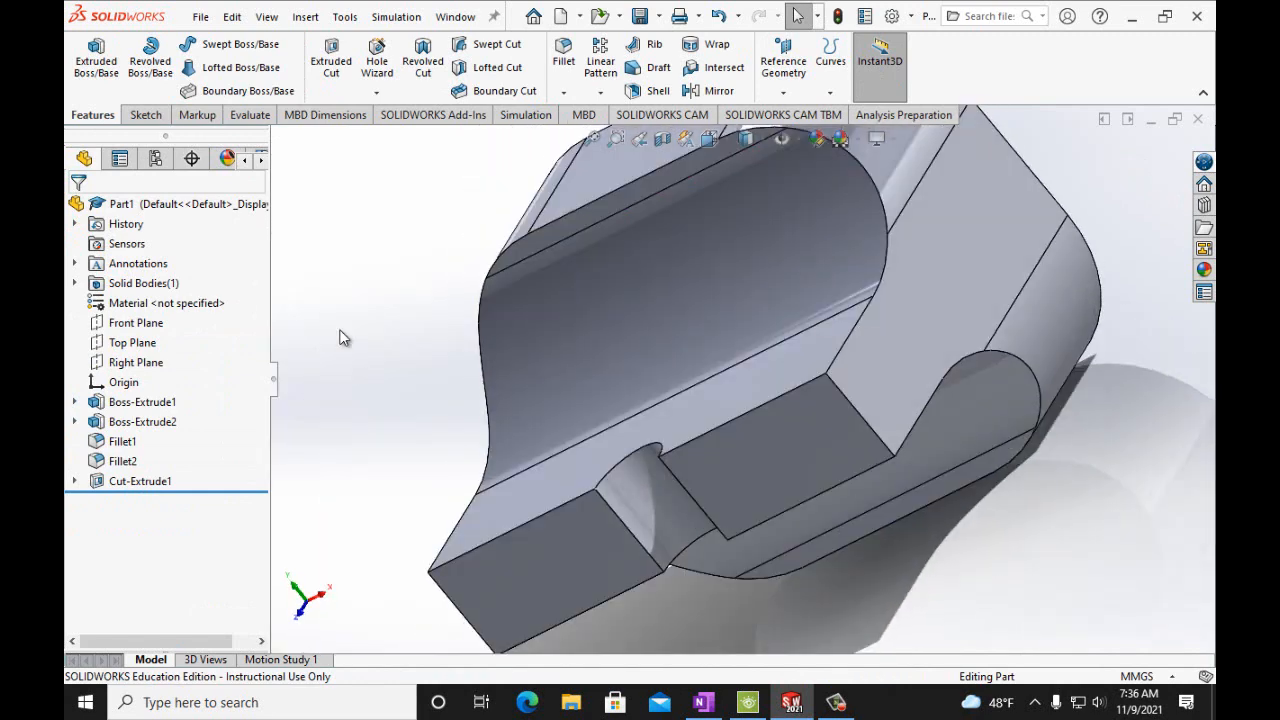
# Show the part in isometric view, compare its notch with the radius in Figure P3-19 in OneNote and return to SOLIDWORKS
pyautogui.click(729, 140)
pyautogui.click(729, 140)
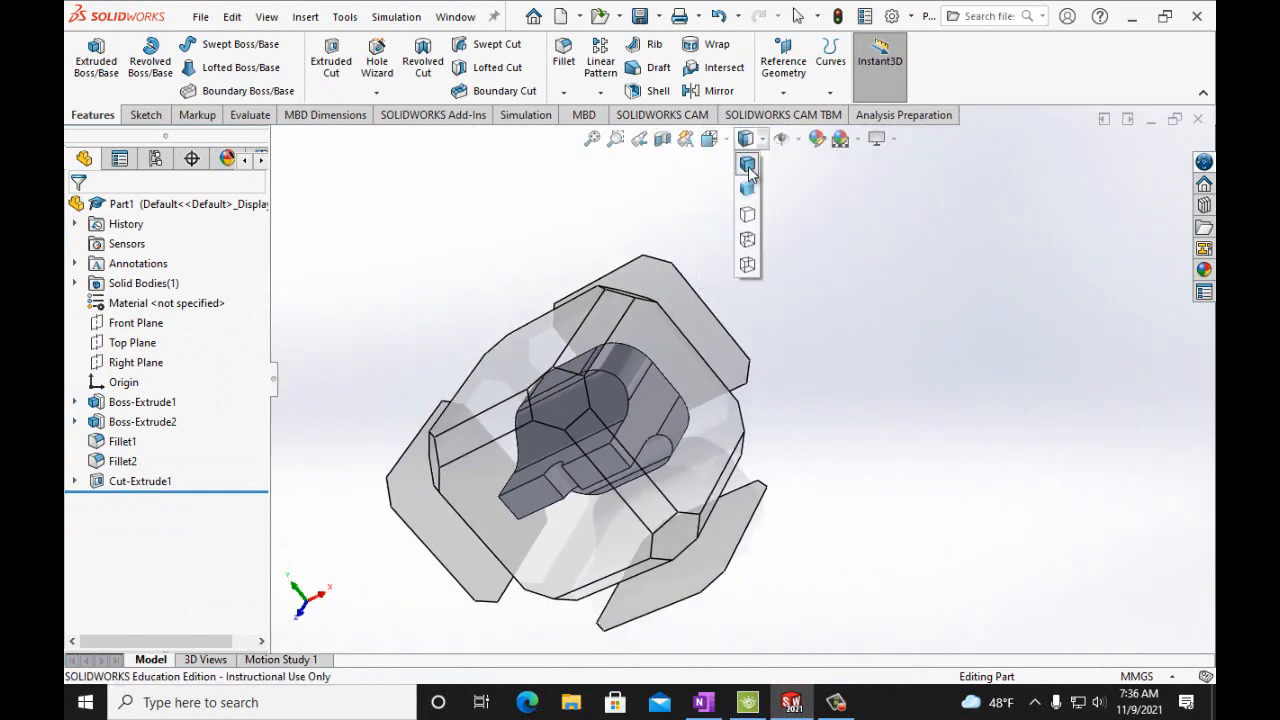
pyautogui.click(729, 140)
pyautogui.click(828, 190)
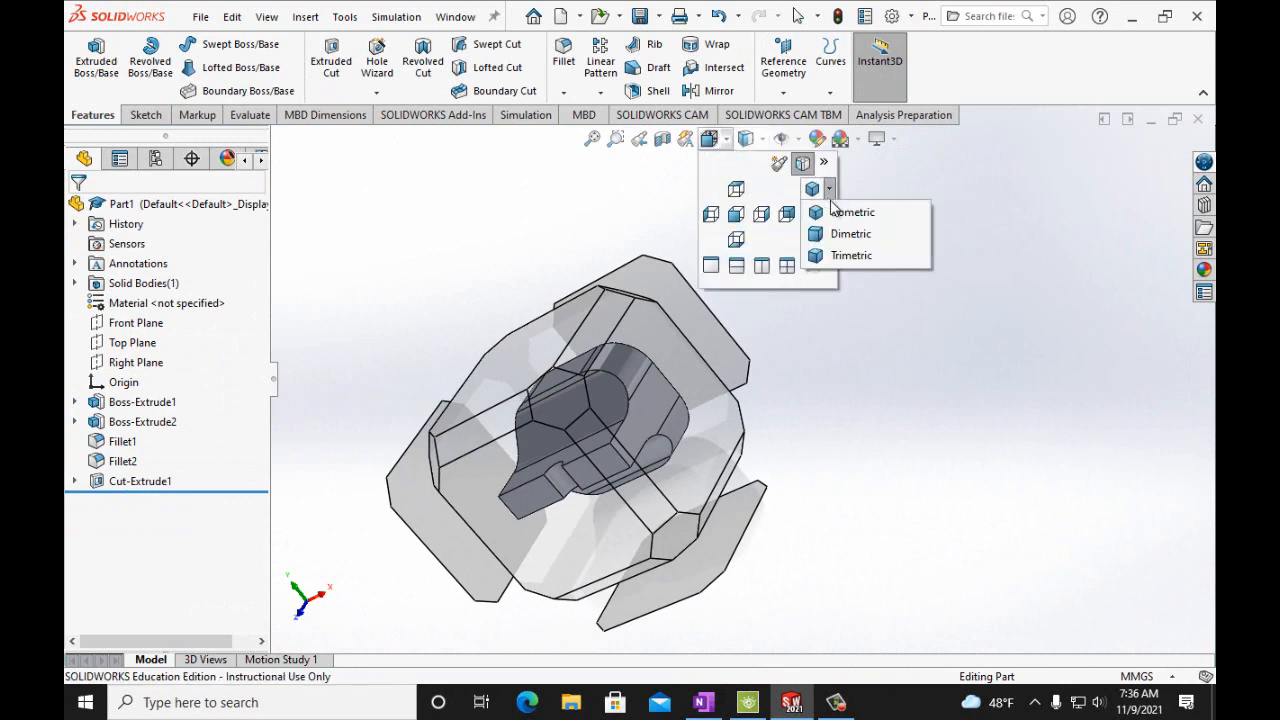
pyautogui.click(845, 209)
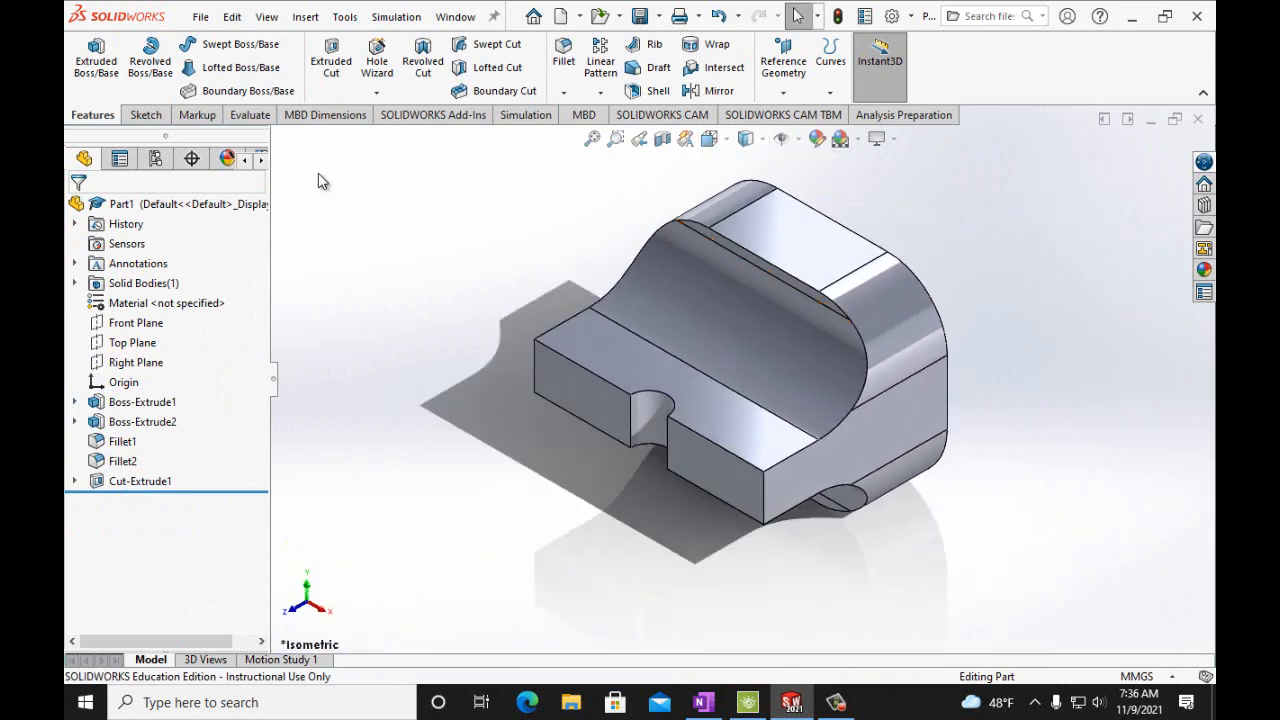
pyautogui.click(703, 702)
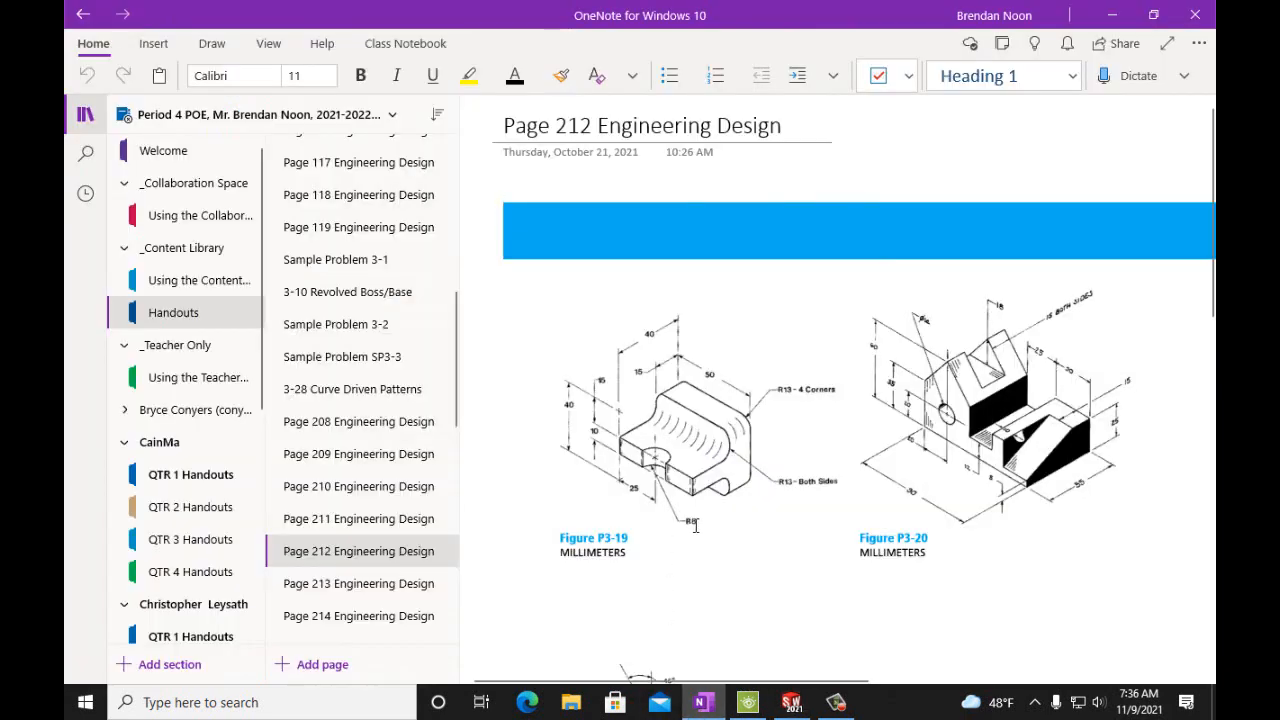
pyautogui.click(703, 702)
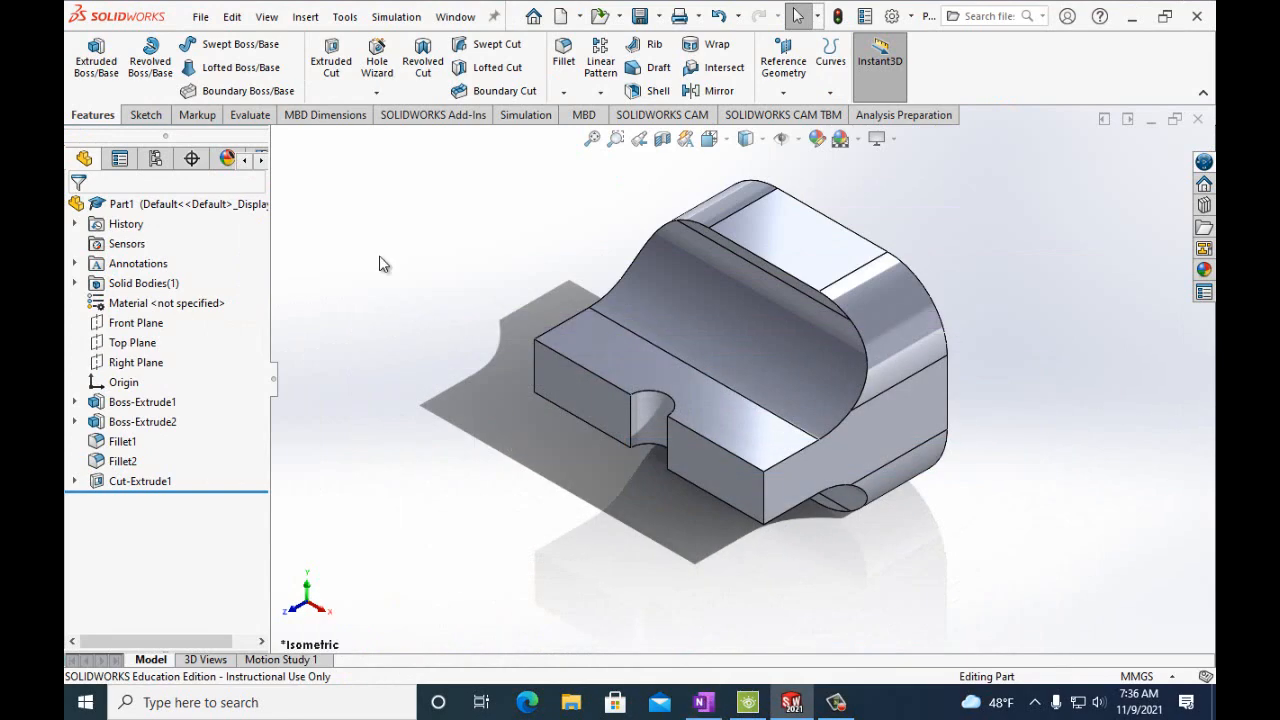
# Undo the notch cut and set the sketched circle's diameter to 16 mm
pyautogui.click(232, 17)
pyautogui.click(257, 60)
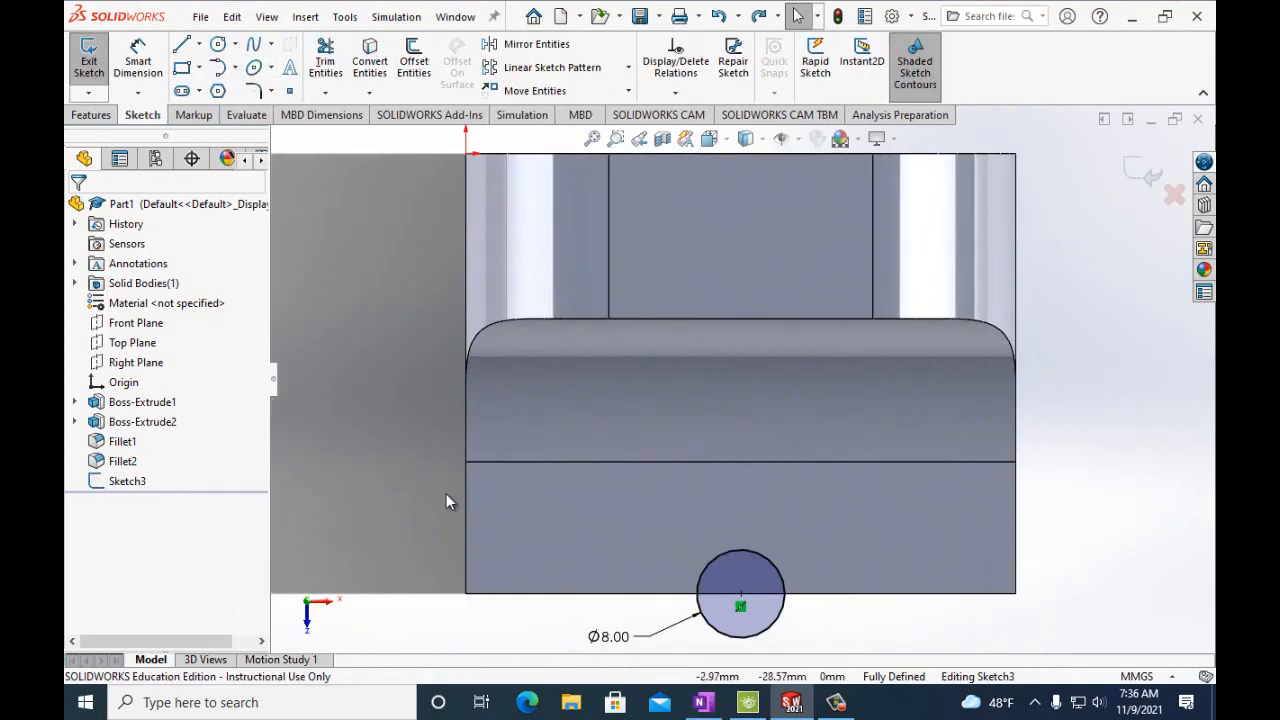
pyautogui.doubleClick(610, 637)
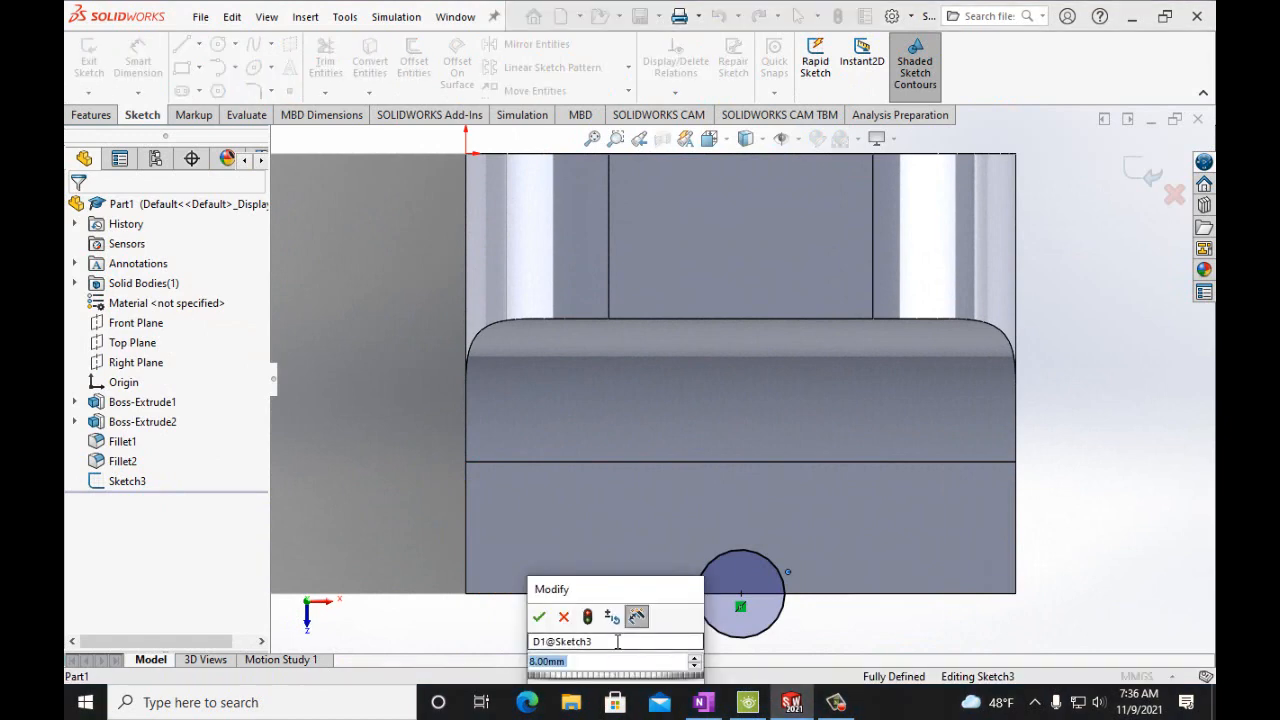
pyautogui.write('1')
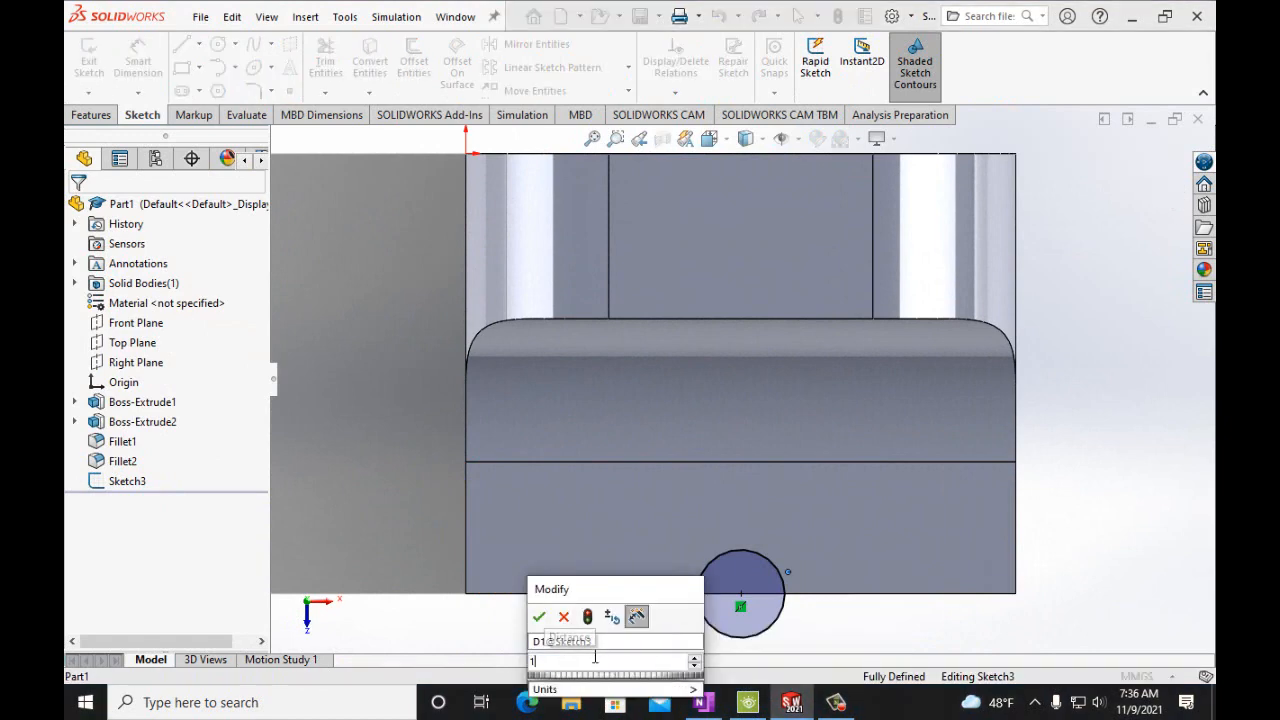
pyautogui.write('6mm')
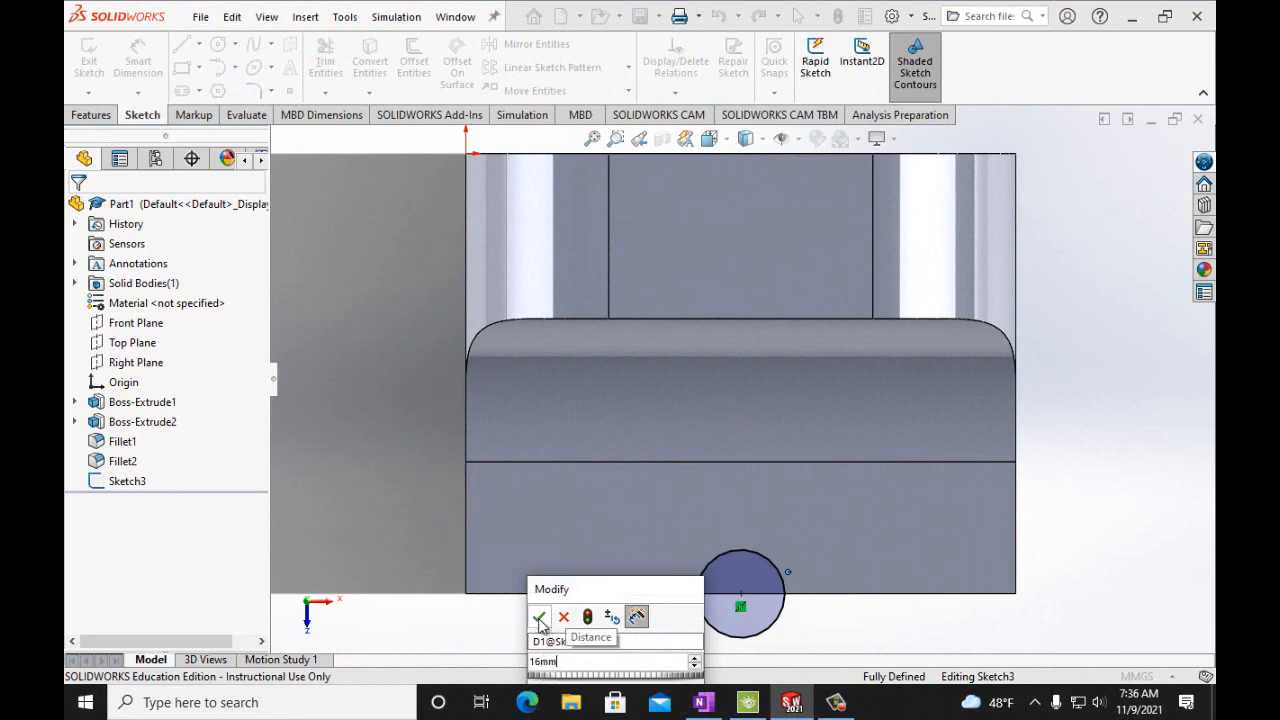
pyautogui.click(540, 618)
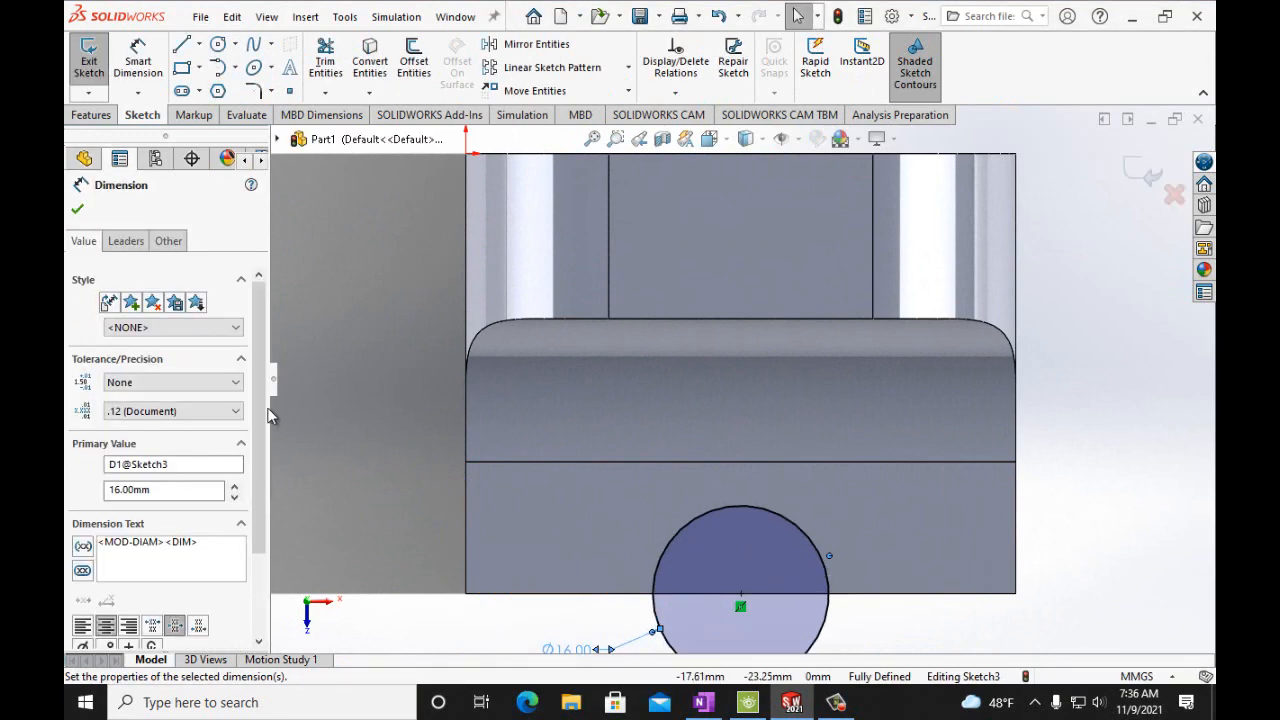
# Extrude-cut the 16 mm circle Through All to form the semicircular notch in the ledge's front edge
pyautogui.click(88, 117)
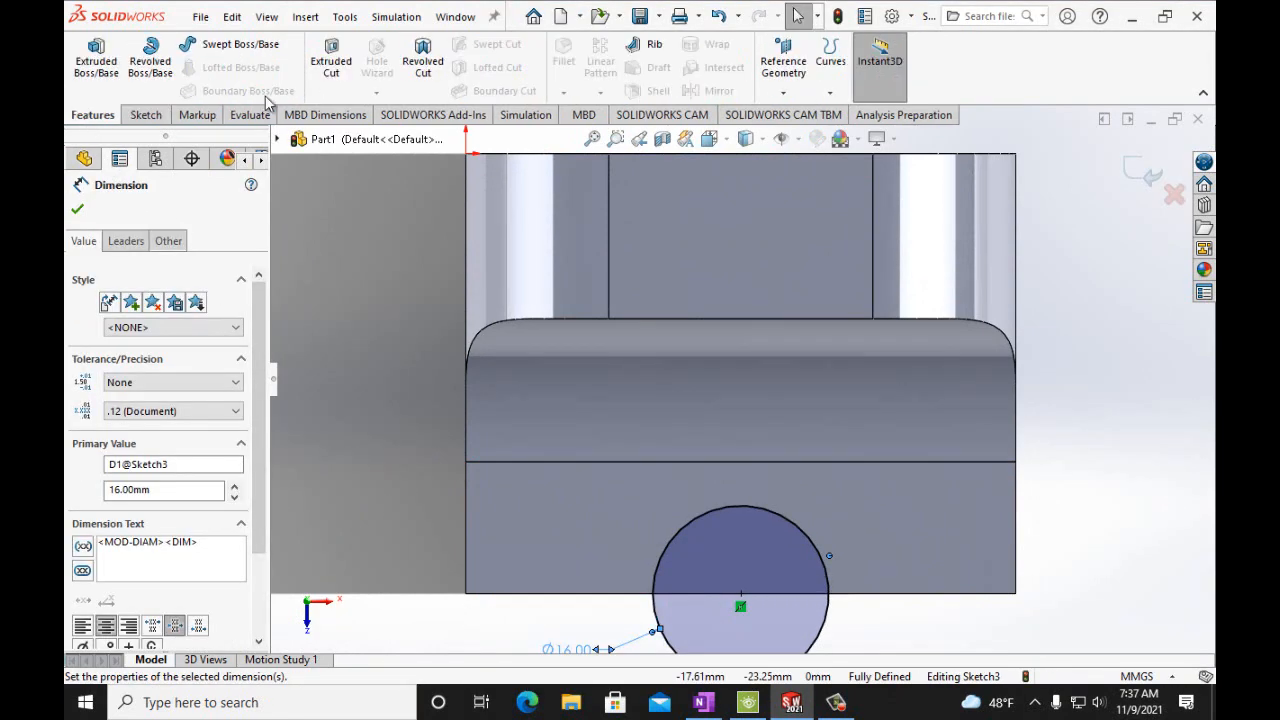
pyautogui.click(328, 64)
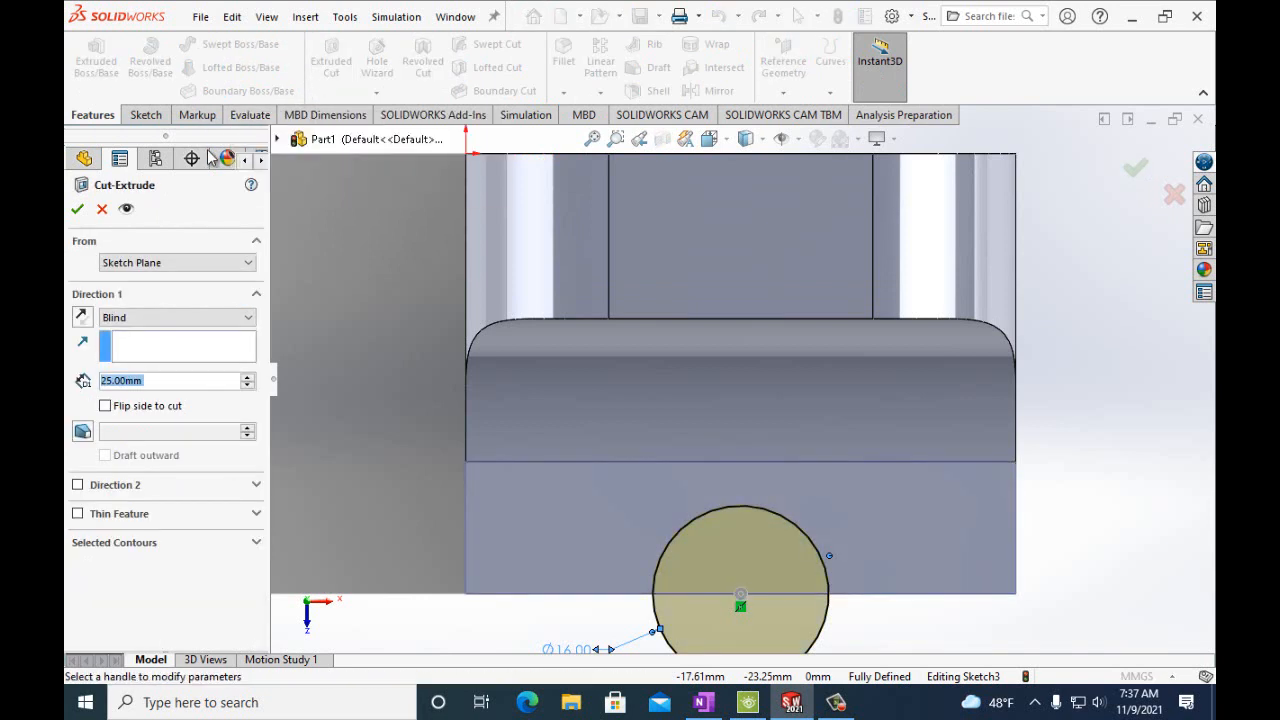
pyautogui.click(162, 316)
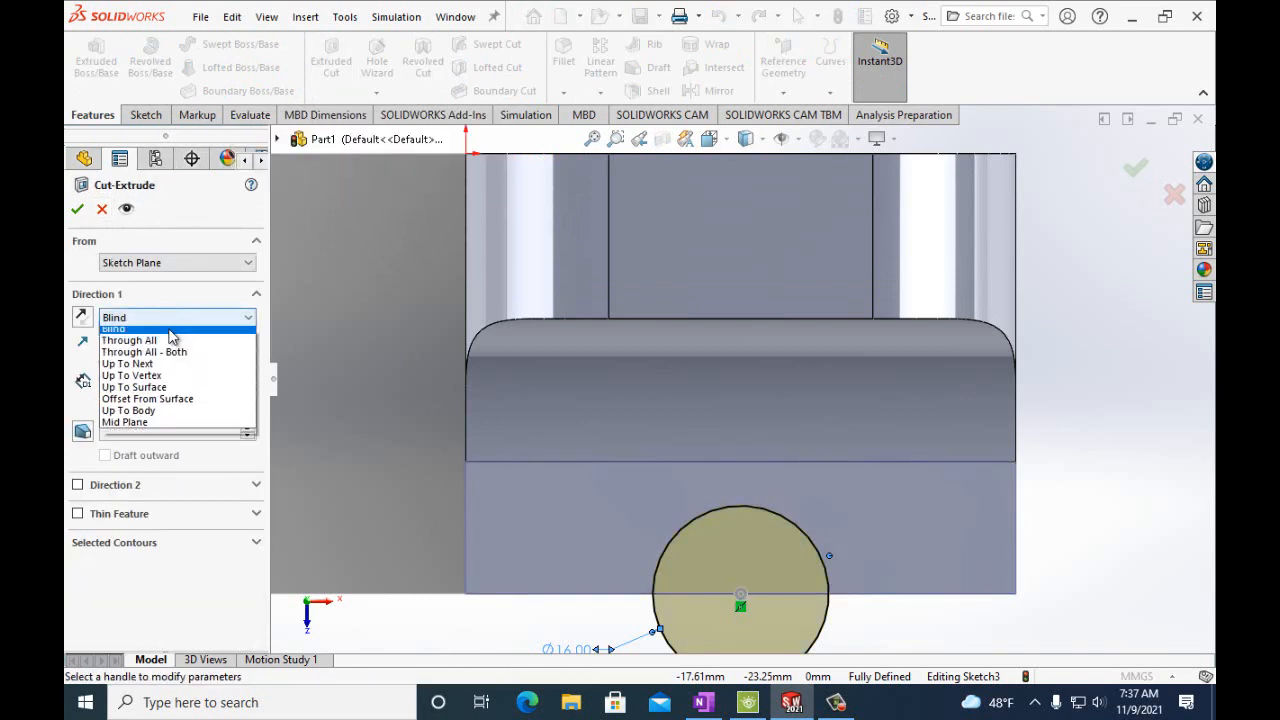
pyautogui.click(130, 344)
pyautogui.click(78, 210)
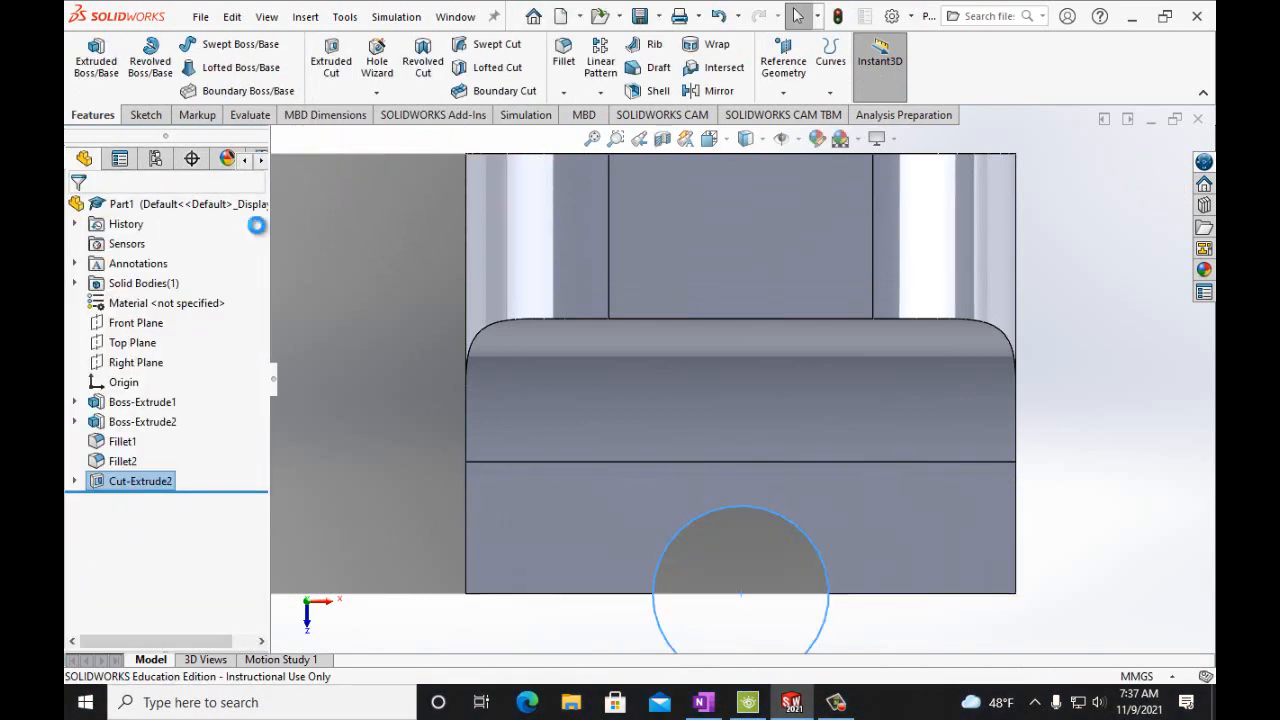
# Show the notched part in isometric view, check it against Figure P3-19 in OneNote and return to SOLIDWORKS
pyautogui.click(727, 140)
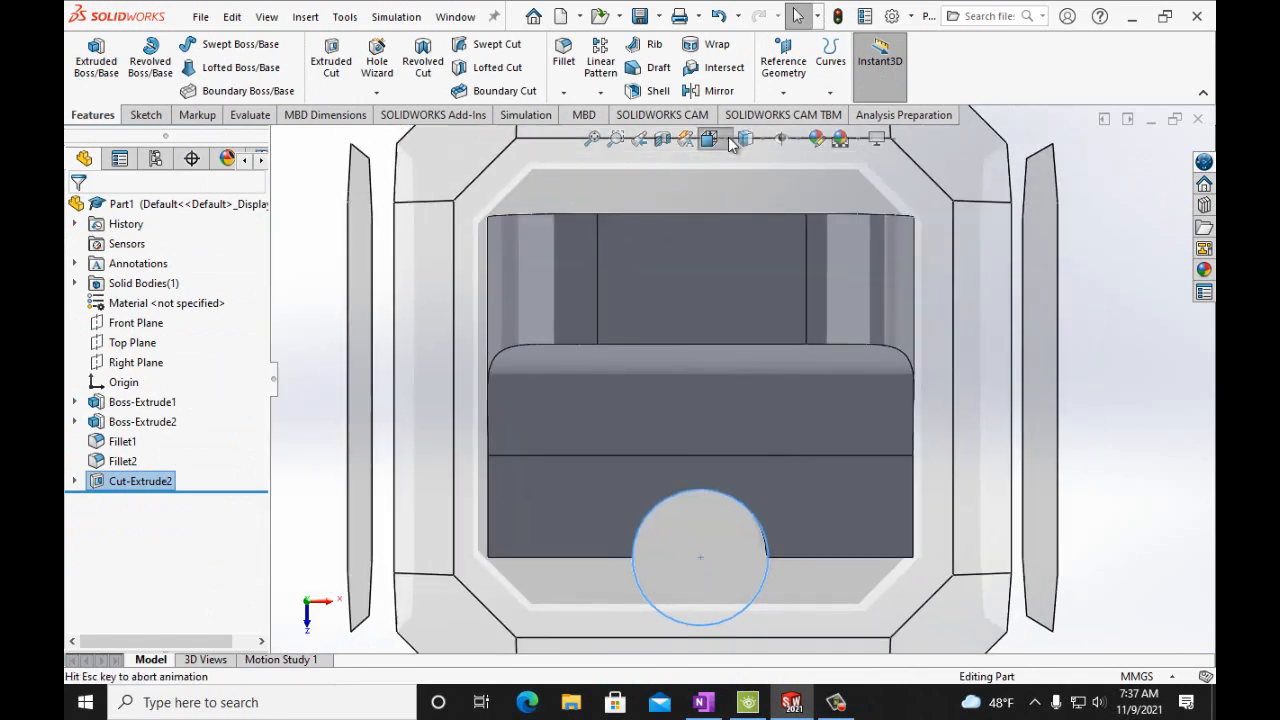
pyautogui.click(829, 191)
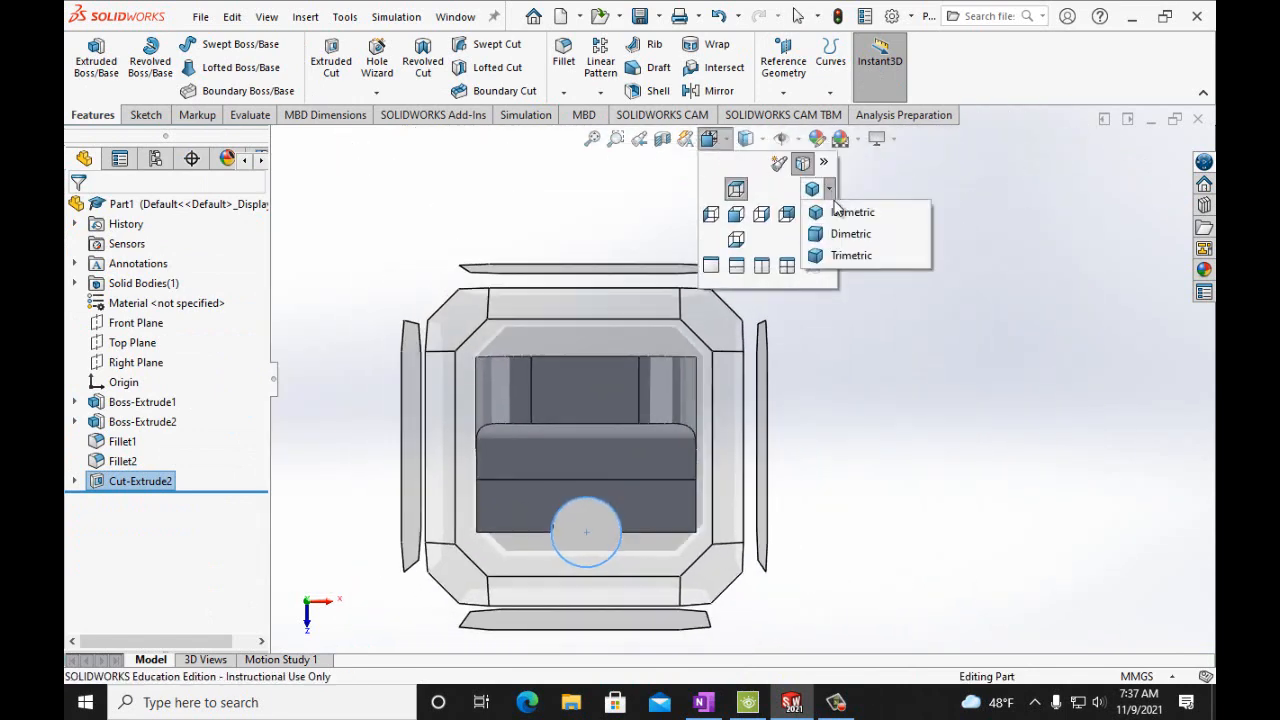
pyautogui.click(855, 209)
pyautogui.click(1055, 298)
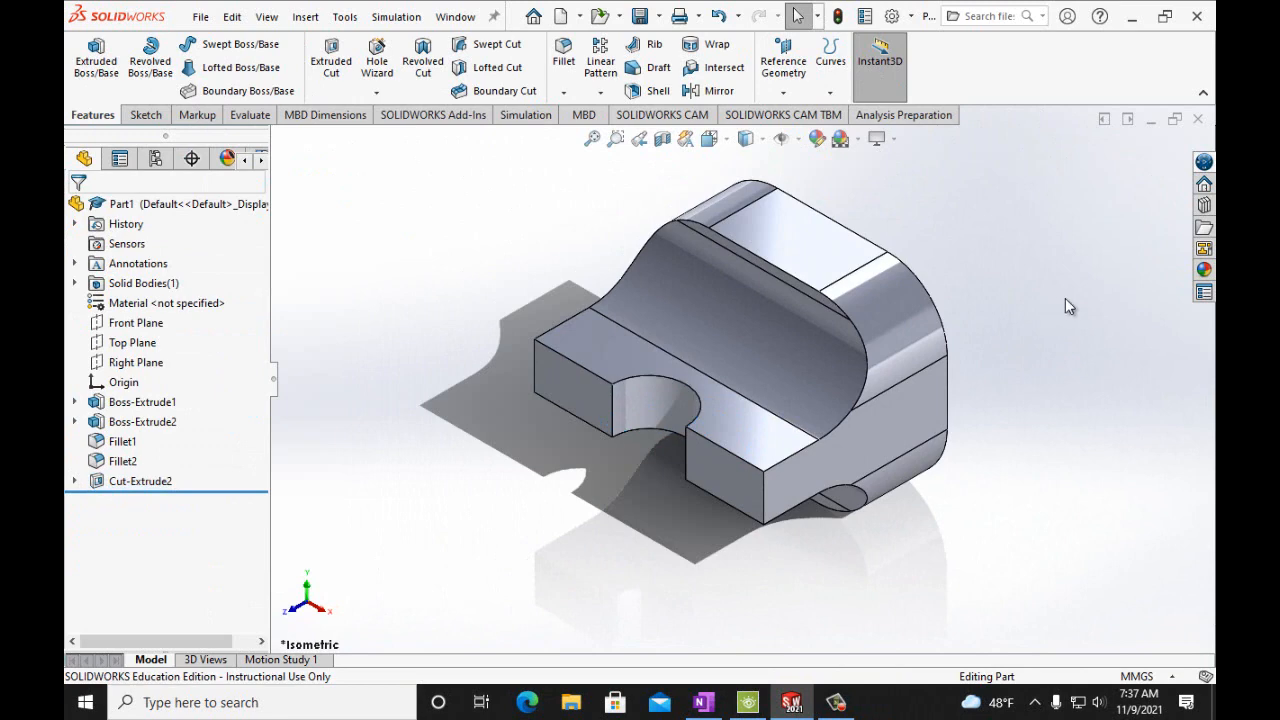
pyautogui.click(703, 702)
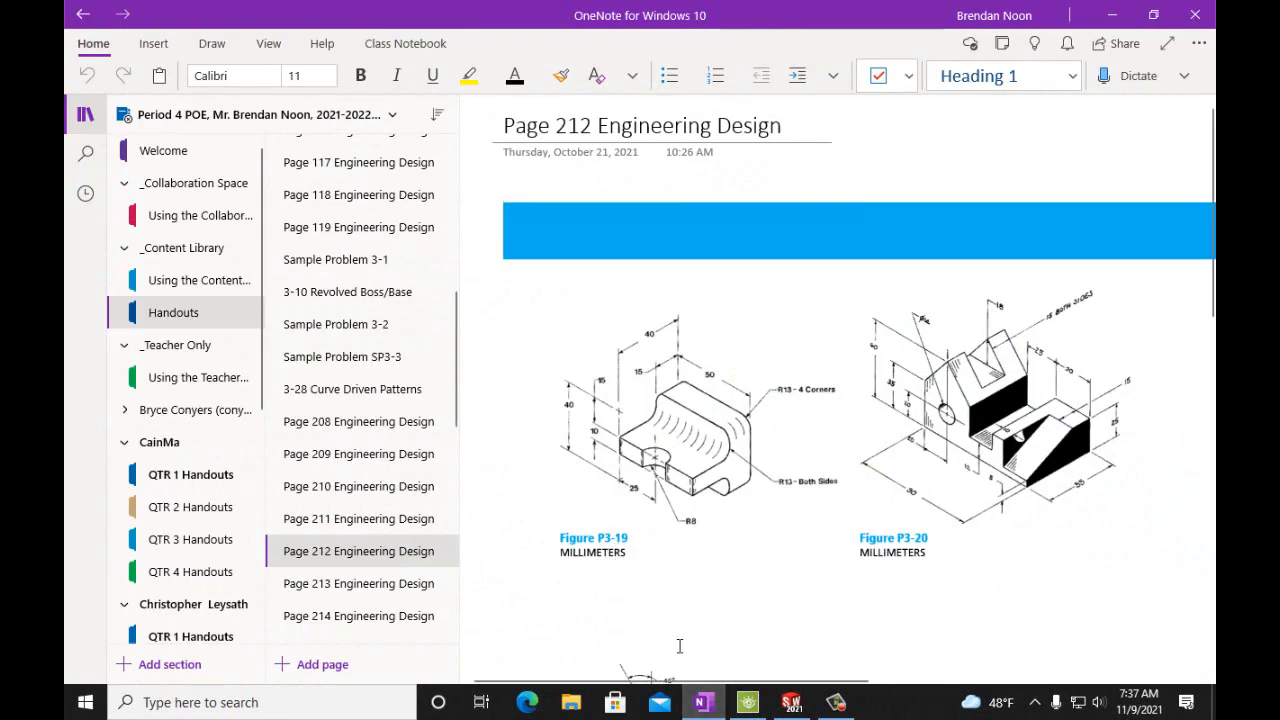
pyautogui.click(703, 702)
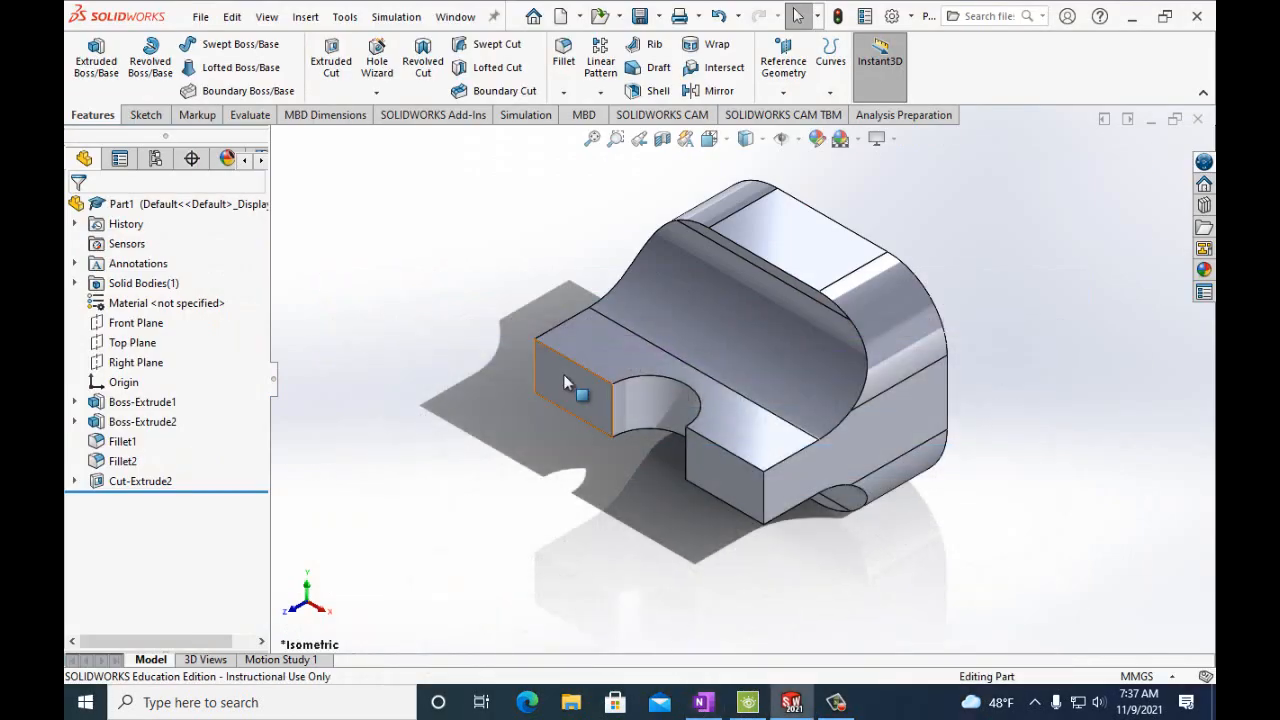
# Save the part under the file name Part P3-19 as a SOLIDWORKS Part
pyautogui.click(200, 17)
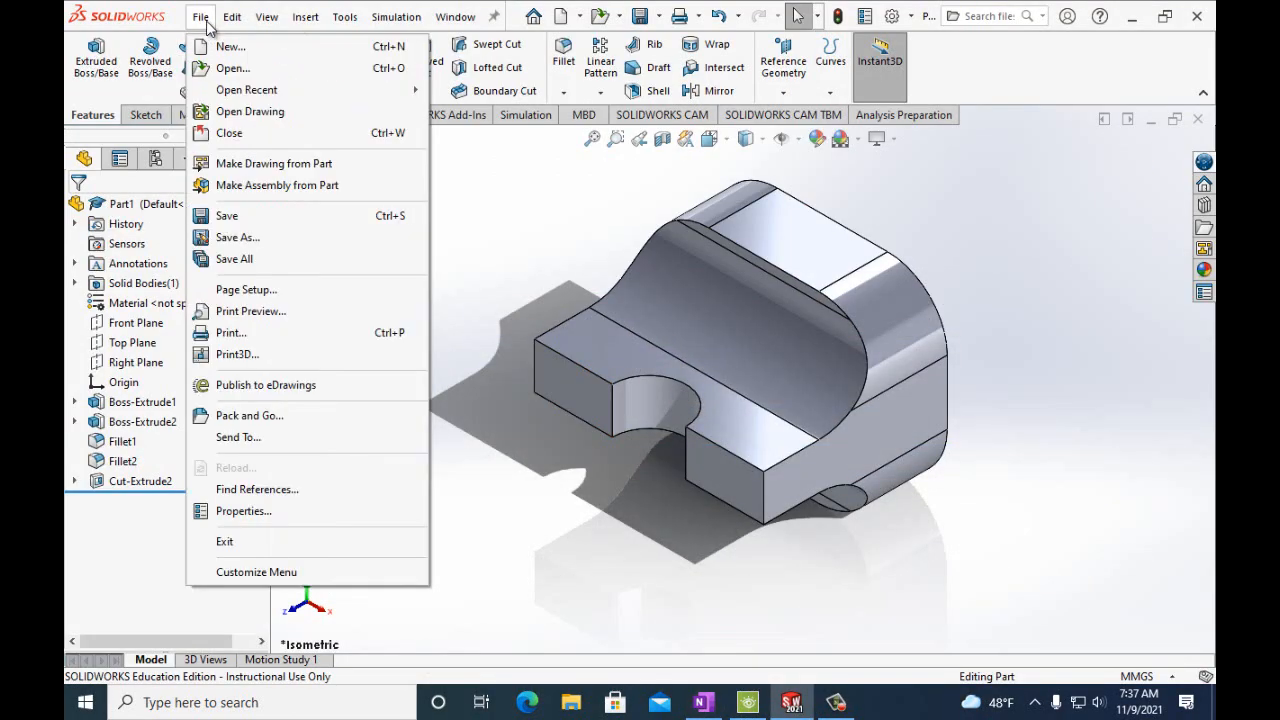
pyautogui.click(232, 237)
pyautogui.click(521, 480)
pyautogui.press('BackSpace')
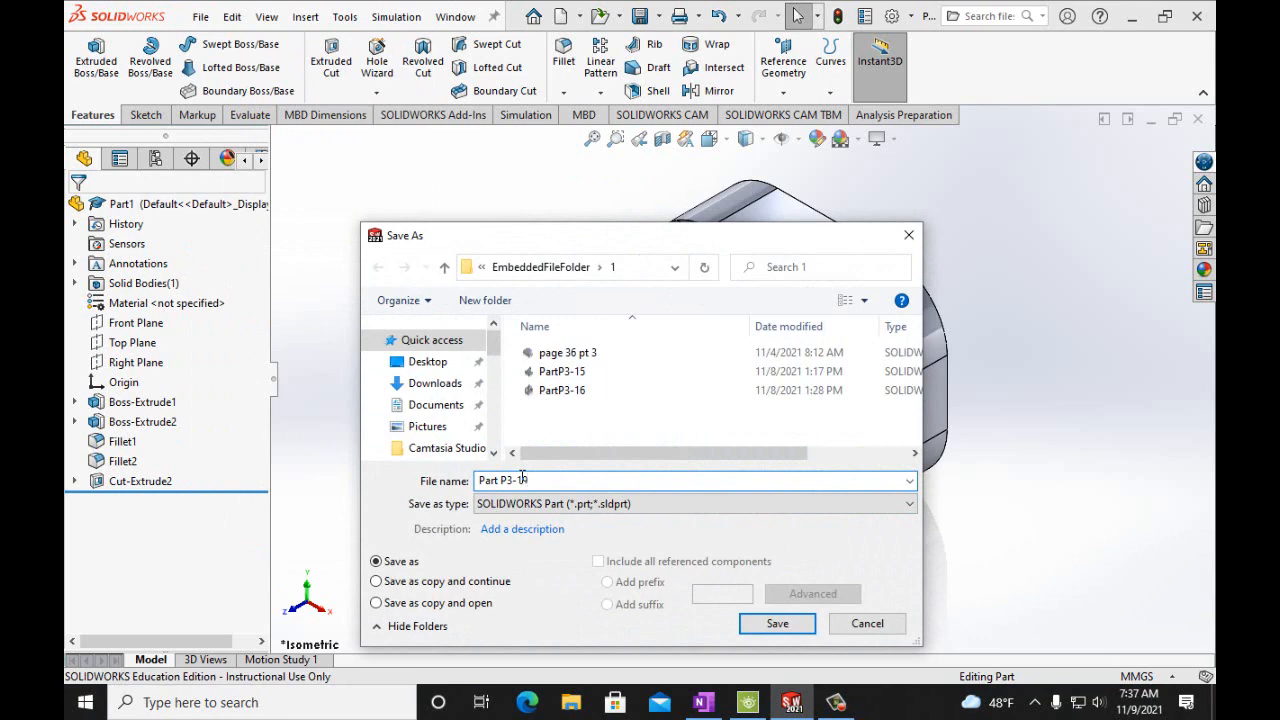
pyautogui.click(762, 626)
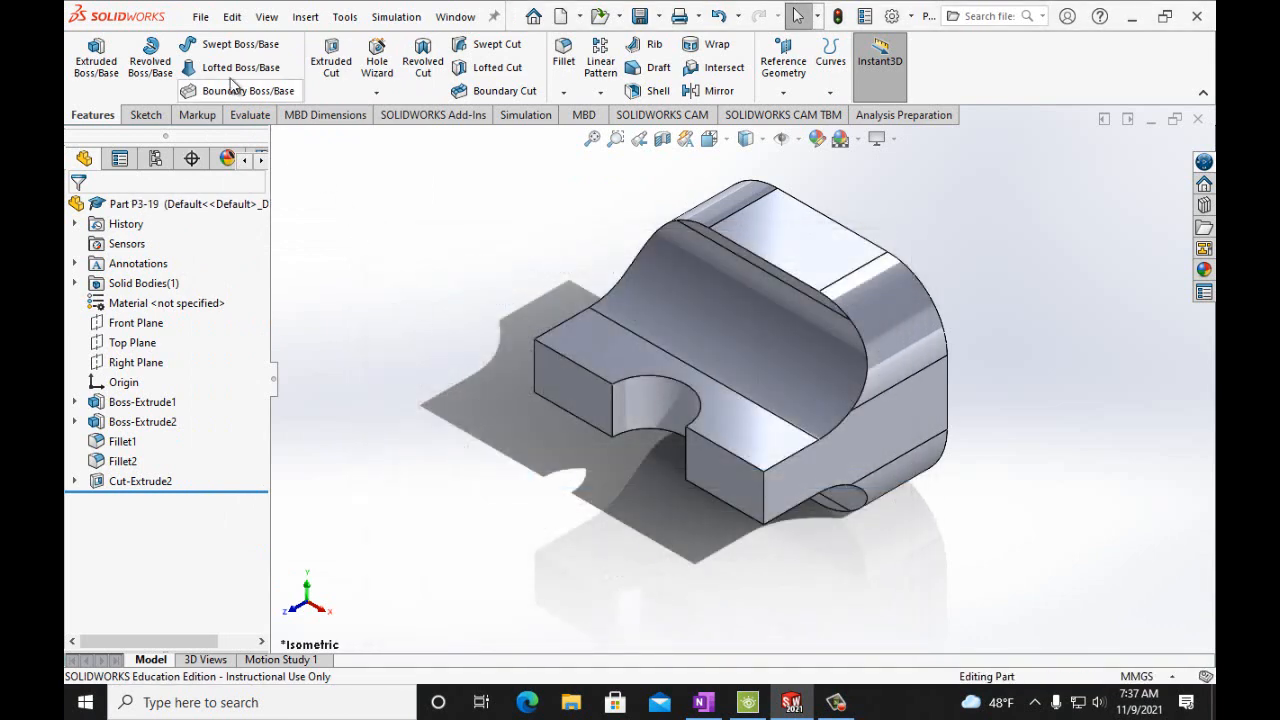
# Make a drawing from the part using the standard A (ANSI) Landscape sheet format
pyautogui.click(205, 19)
pyautogui.click(262, 163)
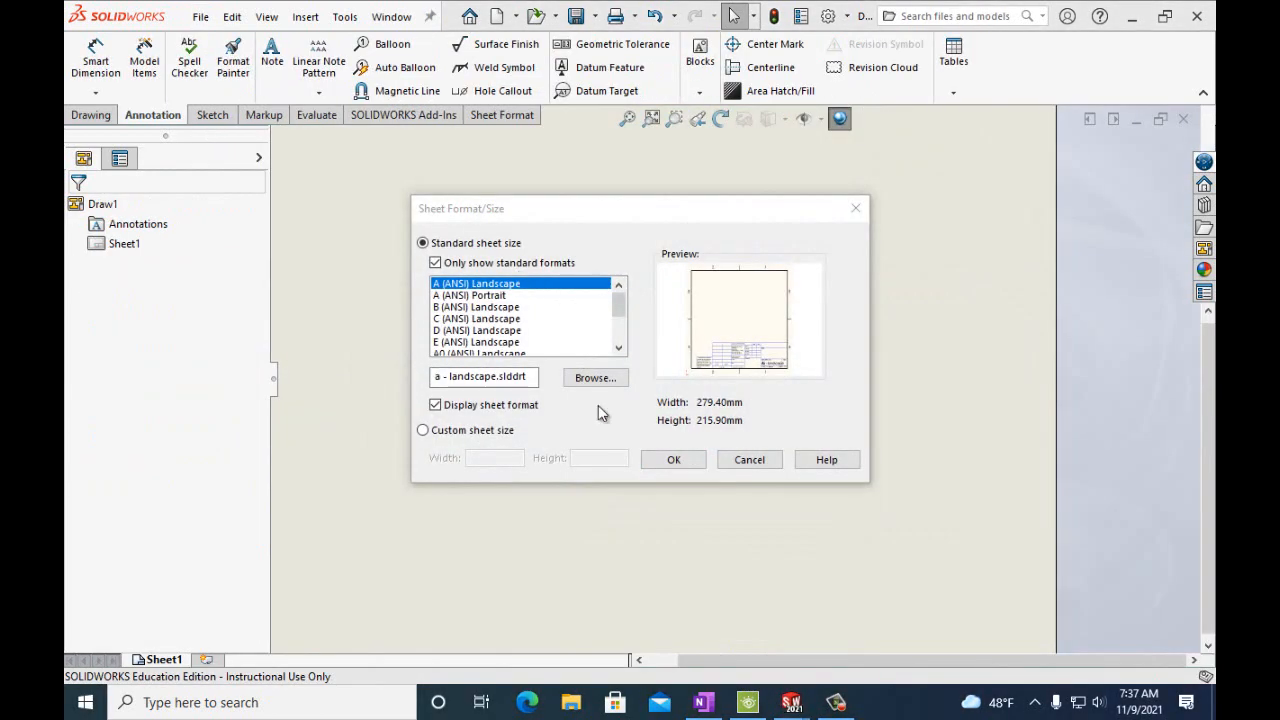
pyautogui.click(673, 460)
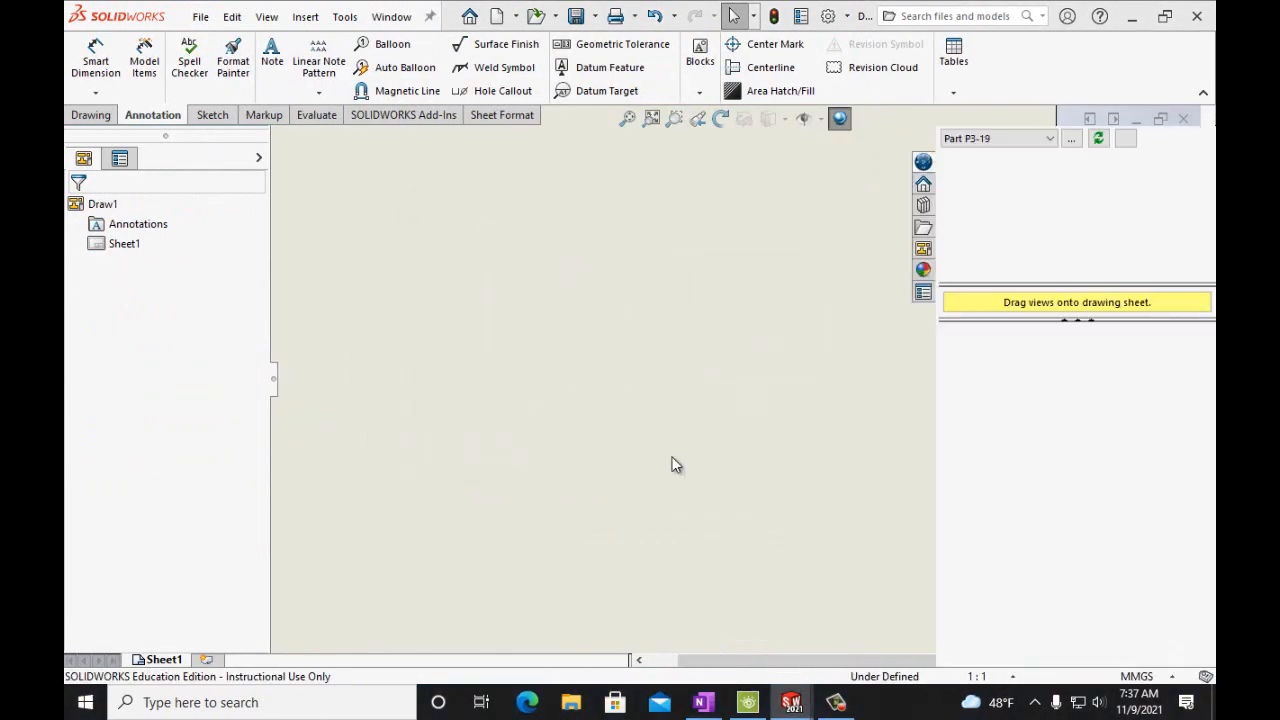
# Place an isometric view of Part P3-19 above the title block and display it shaded with edges
pyautogui.moveTo(987, 622); pyautogui.dragTo(740, 355)
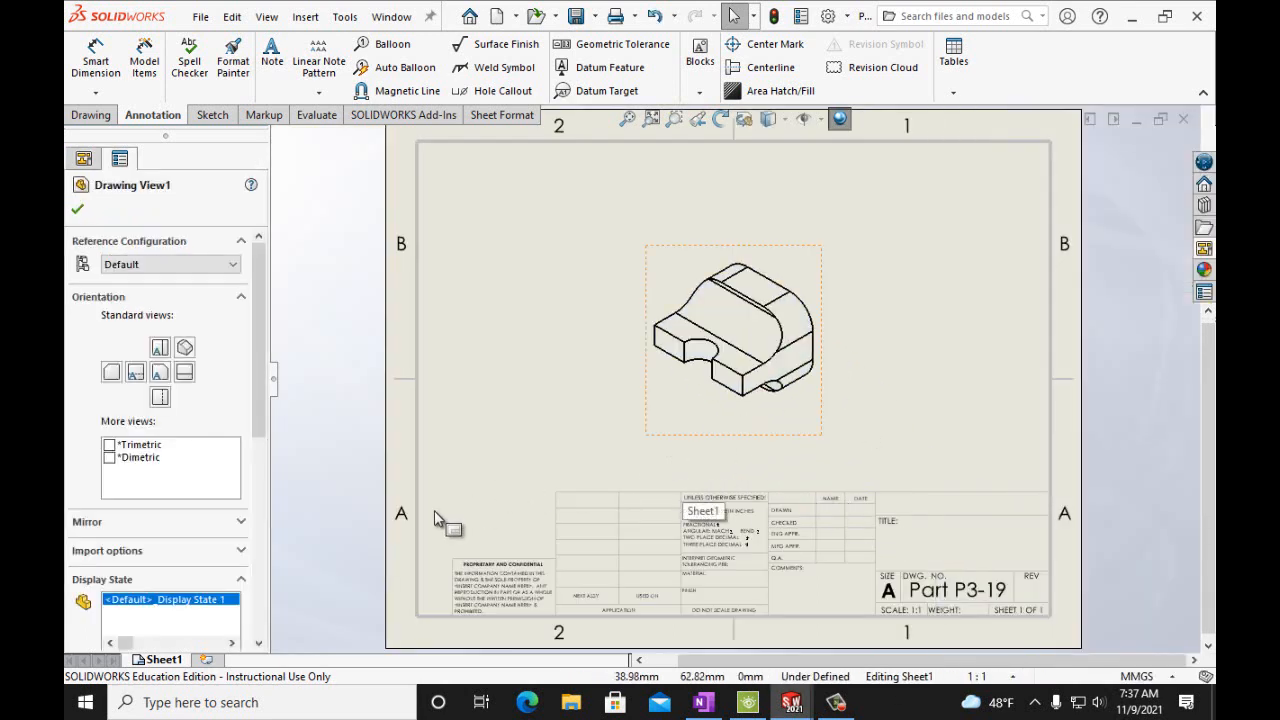
pyautogui.moveTo(263, 432); pyautogui.dragTo(263, 520)
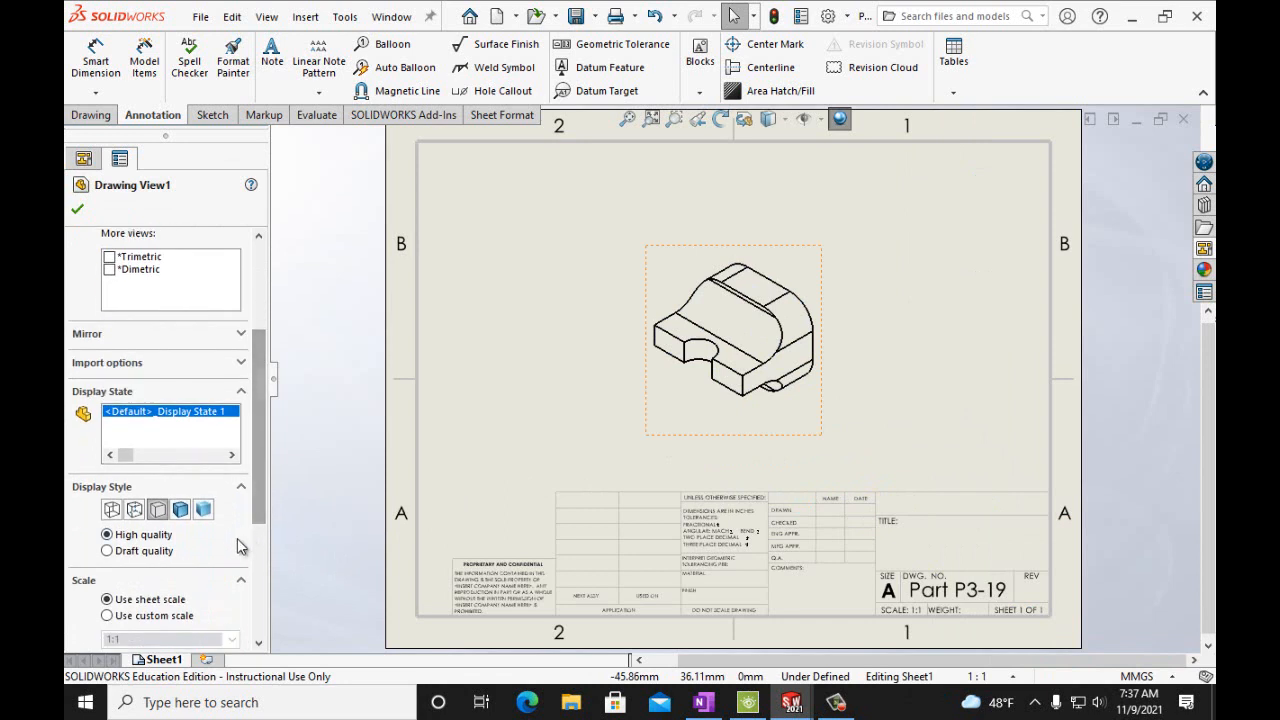
pyautogui.click(180, 509)
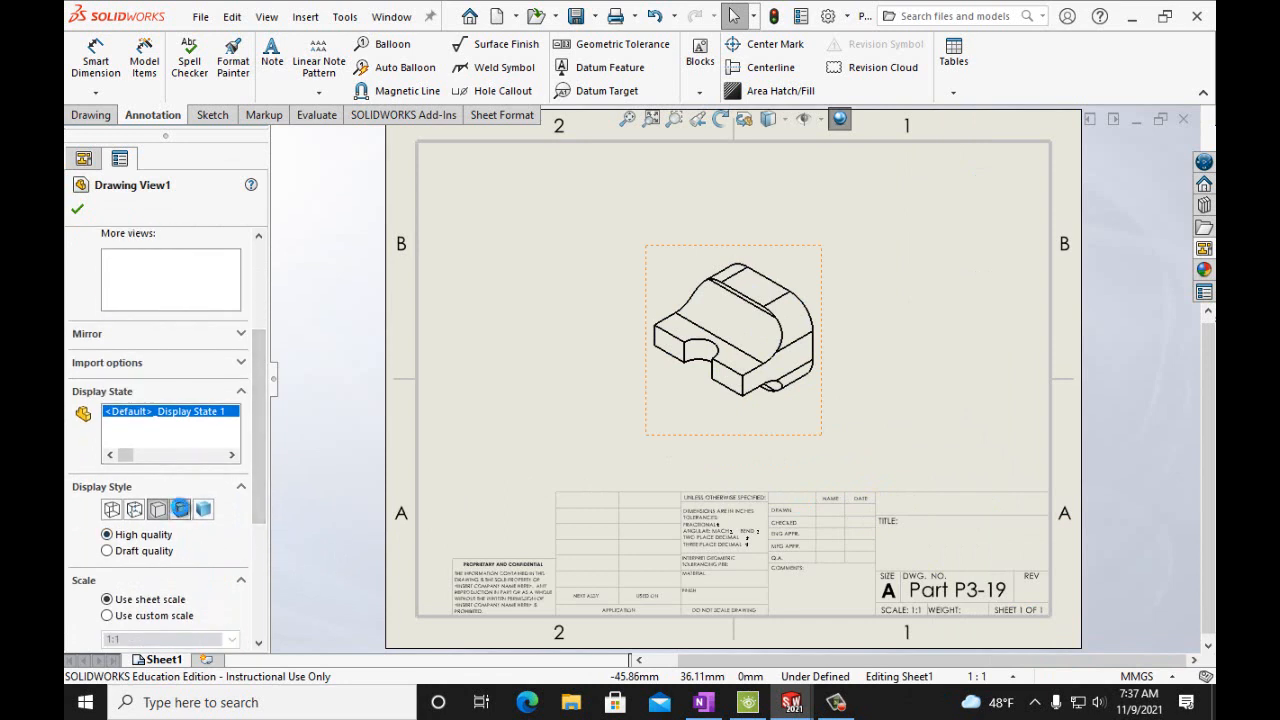
pyautogui.click(78, 210)
# Add a note containing the author's name in the title block, just above the TITLE field
pyautogui.click(272, 55)
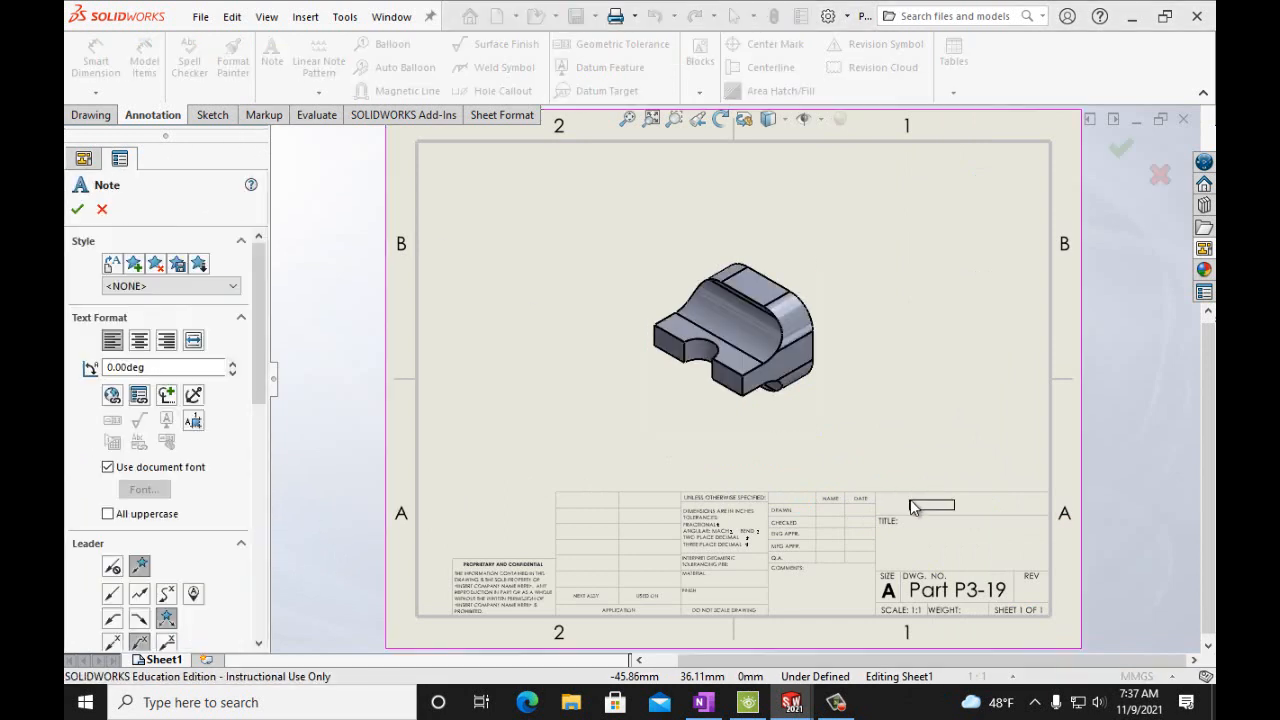
pyautogui.click(892, 505)
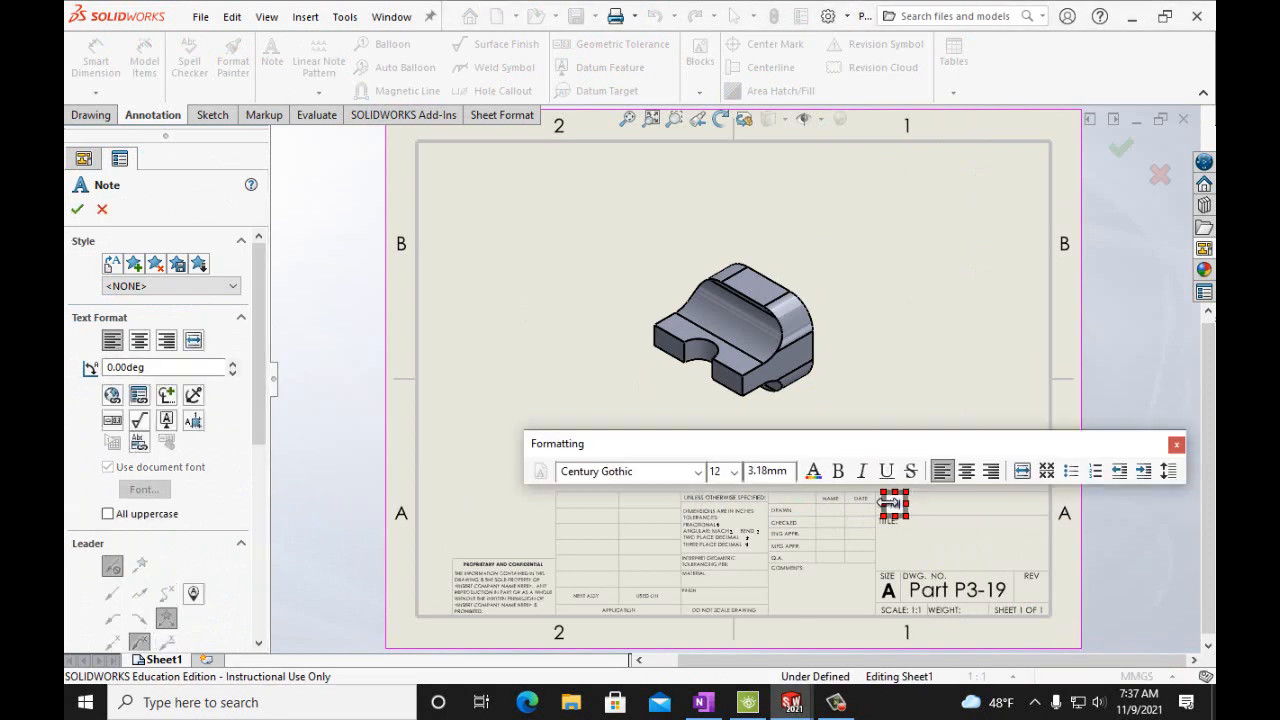
pyautogui.write('Mr.Noori')
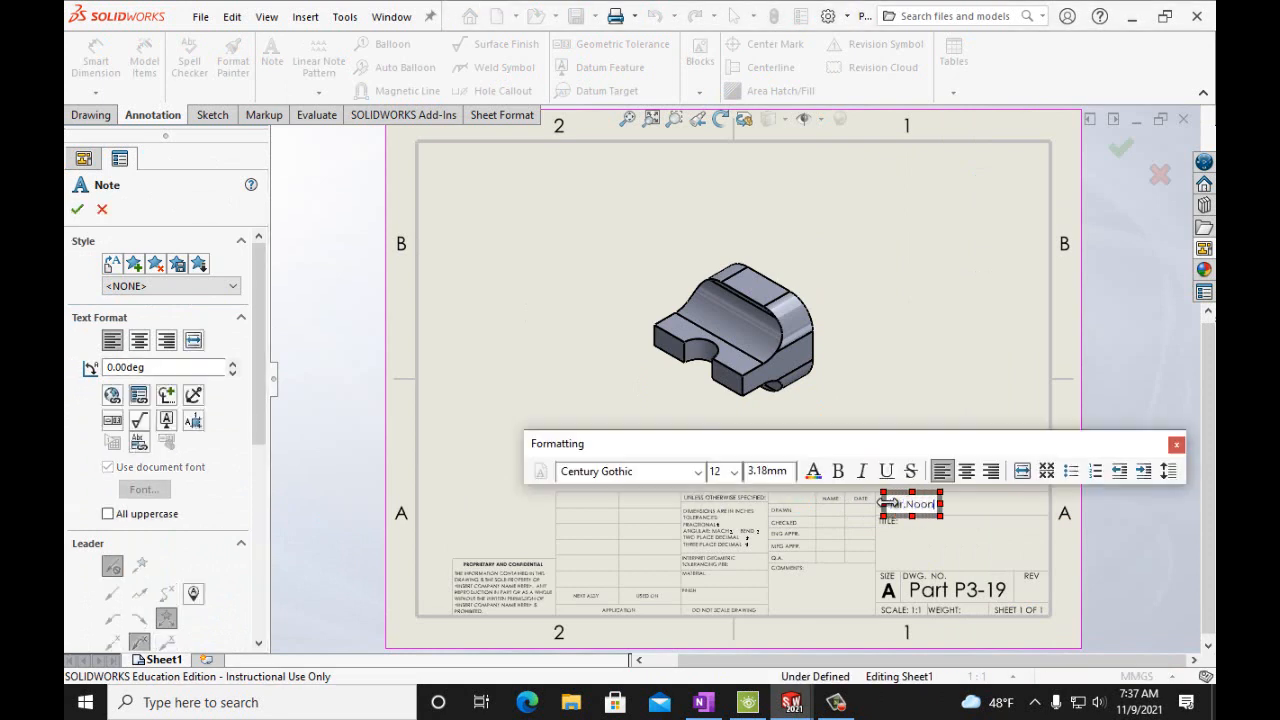
# Format the author's name note in bold Elephant font at size 24
pyautogui.moveTo(945, 505); pyautogui.dragTo(890, 510)
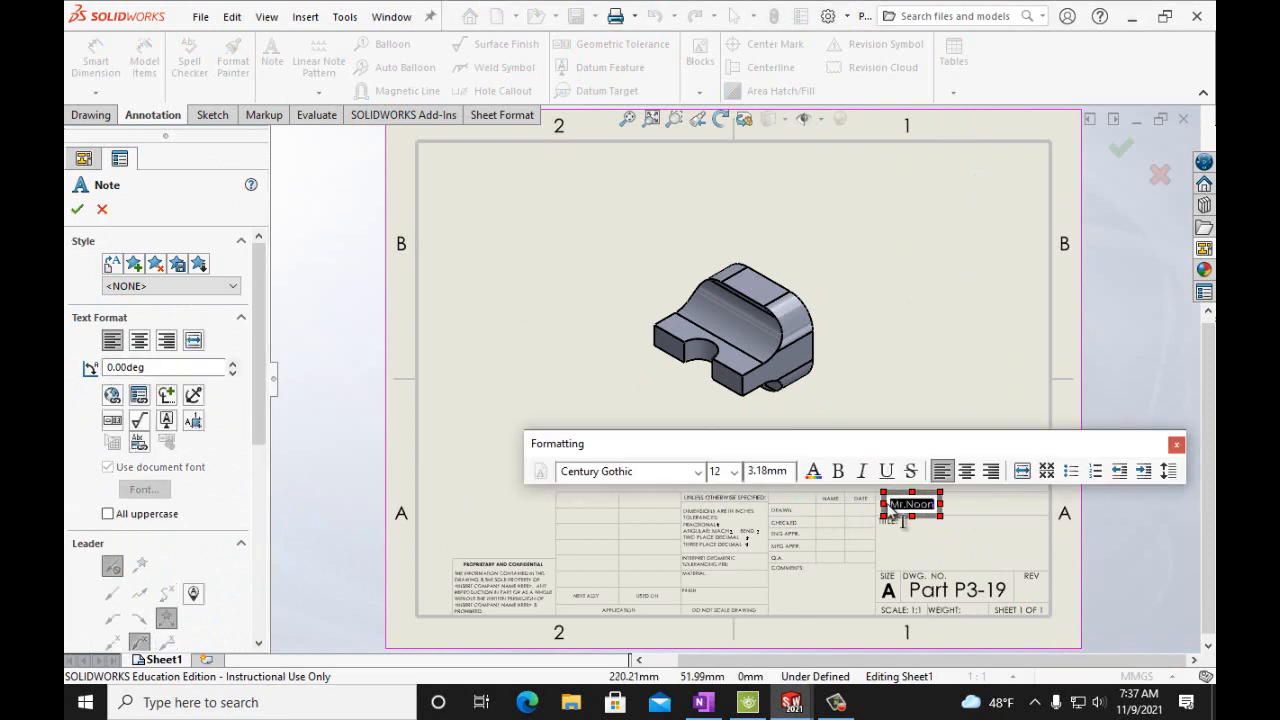
pyautogui.click(737, 472)
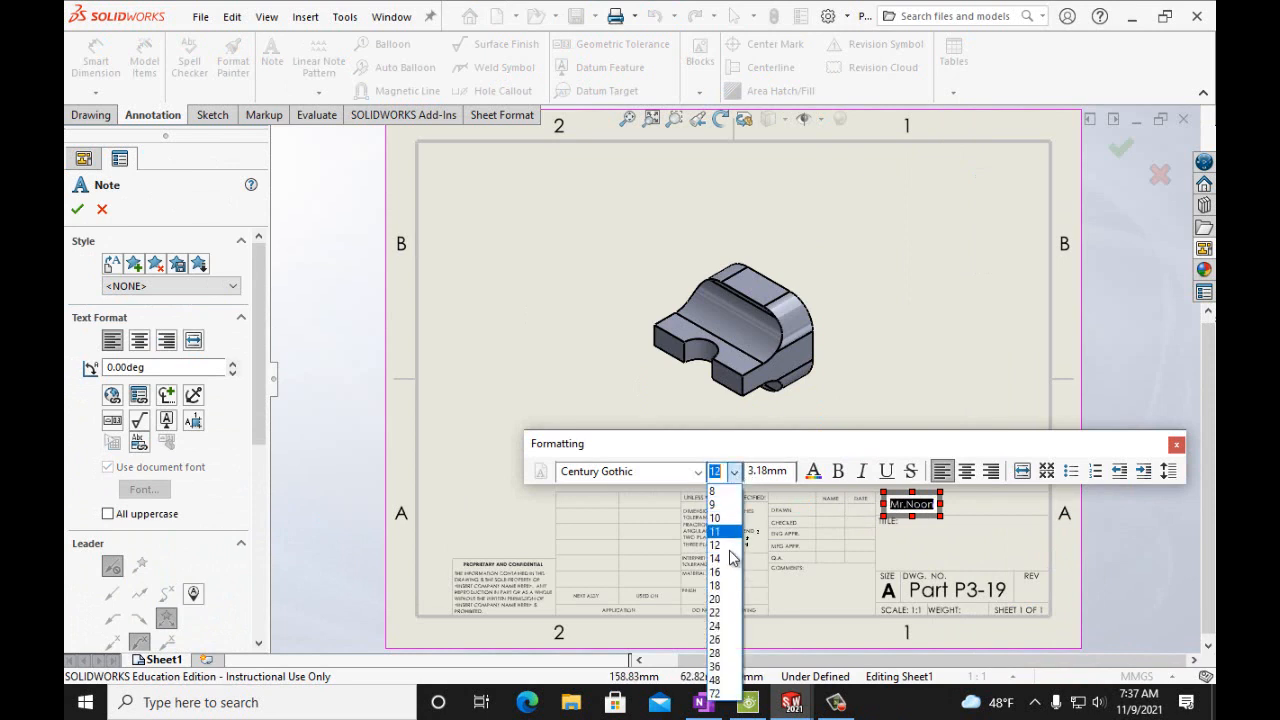
pyautogui.click(728, 628)
pyautogui.click(700, 471)
pyautogui.click(614, 380)
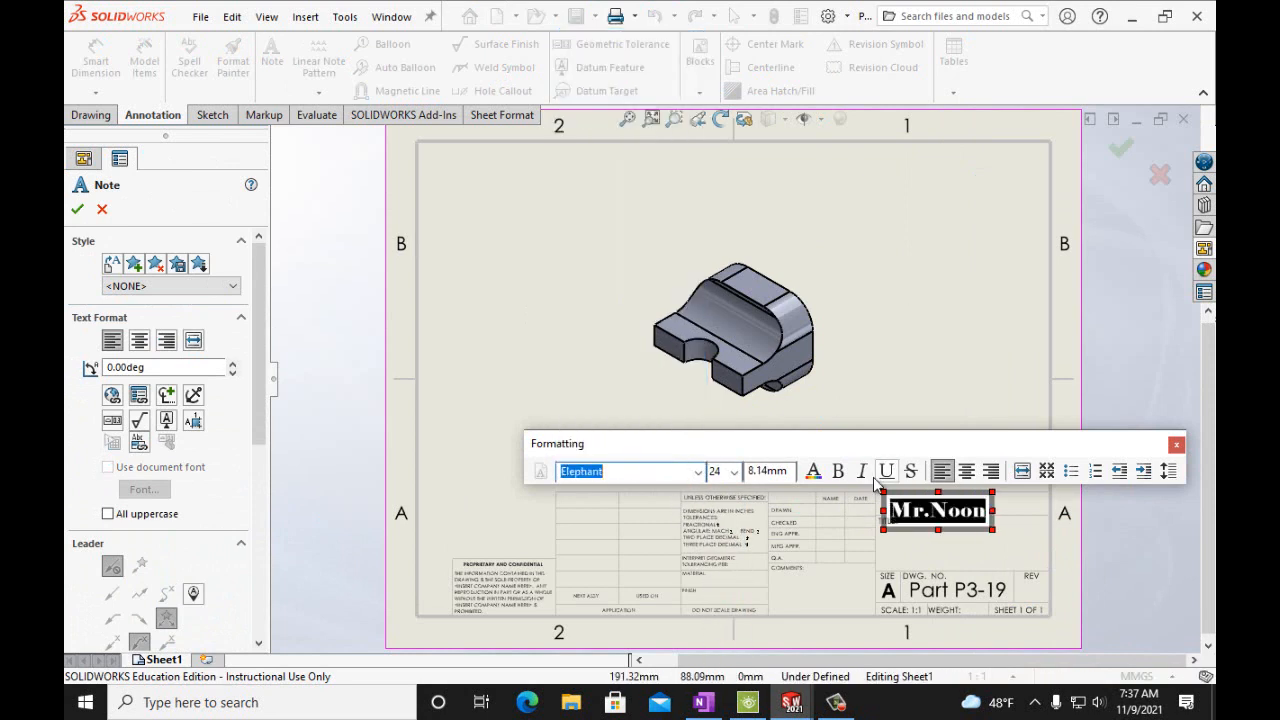
pyautogui.click(839, 472)
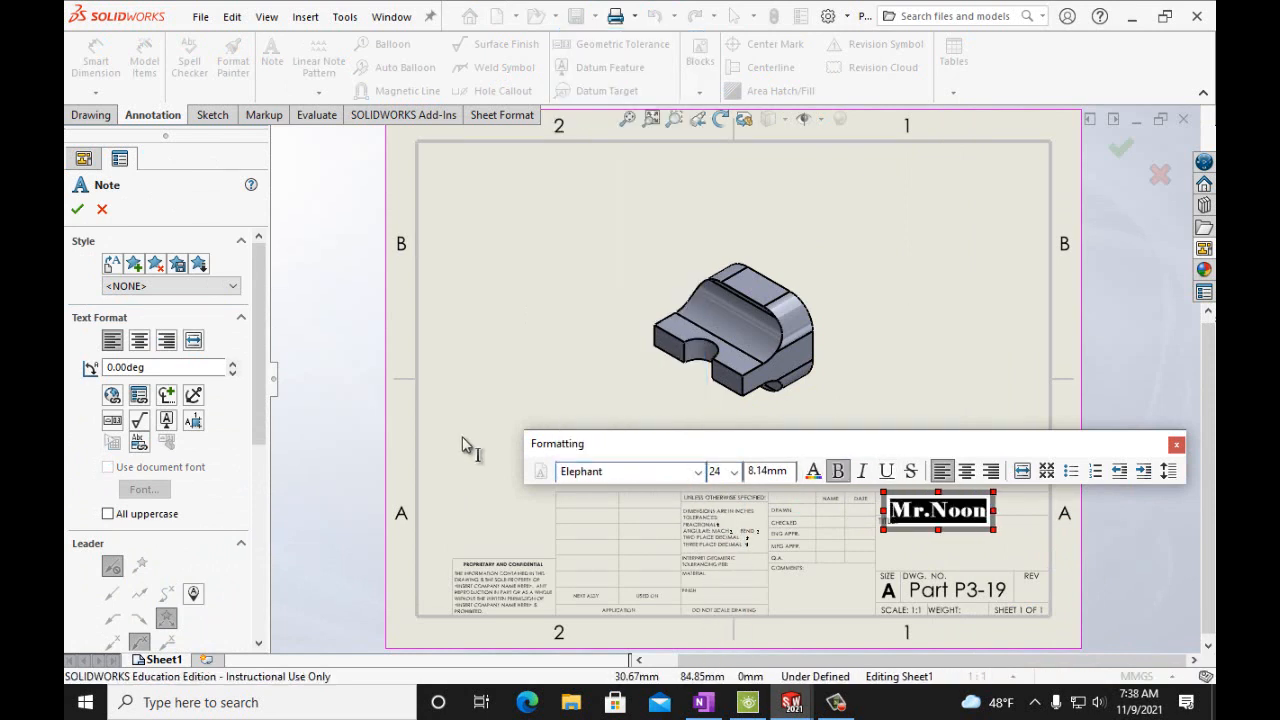
pyautogui.click(77, 211)
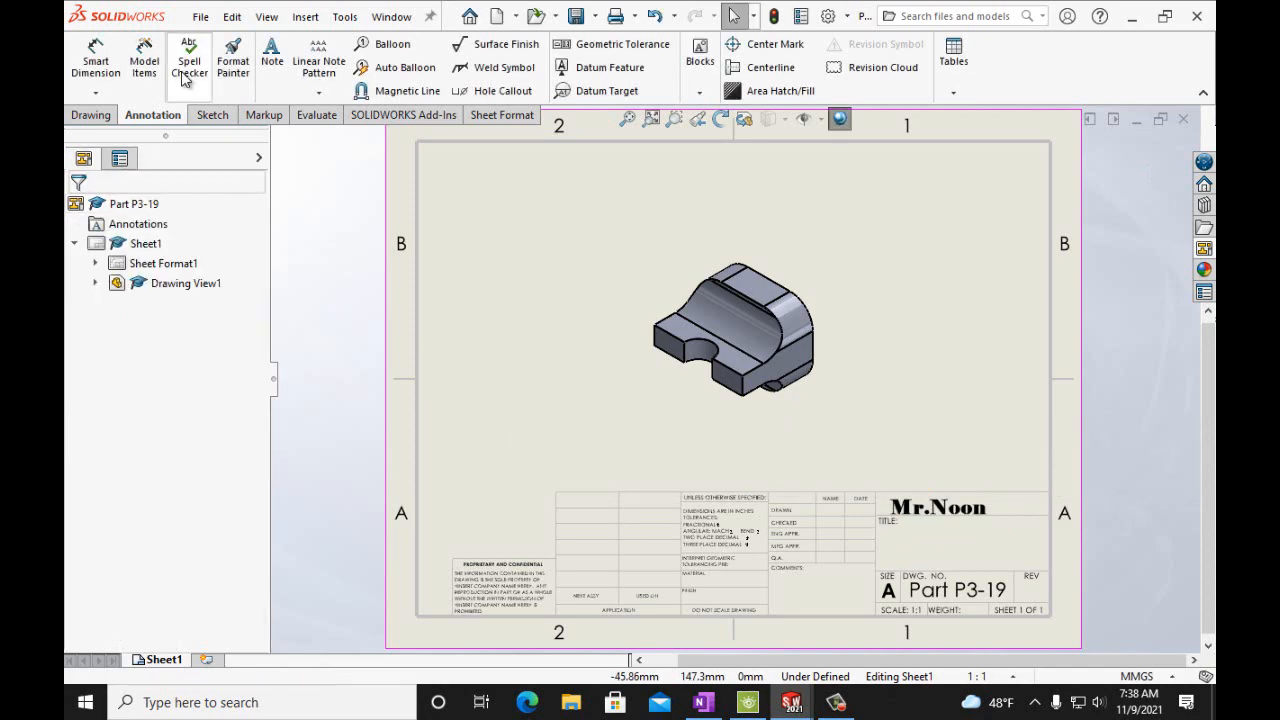
# Save the drawing as Part P3-19 in SOLIDWORKS Drawing format
pyautogui.click(200, 17)
pyautogui.click(228, 141)
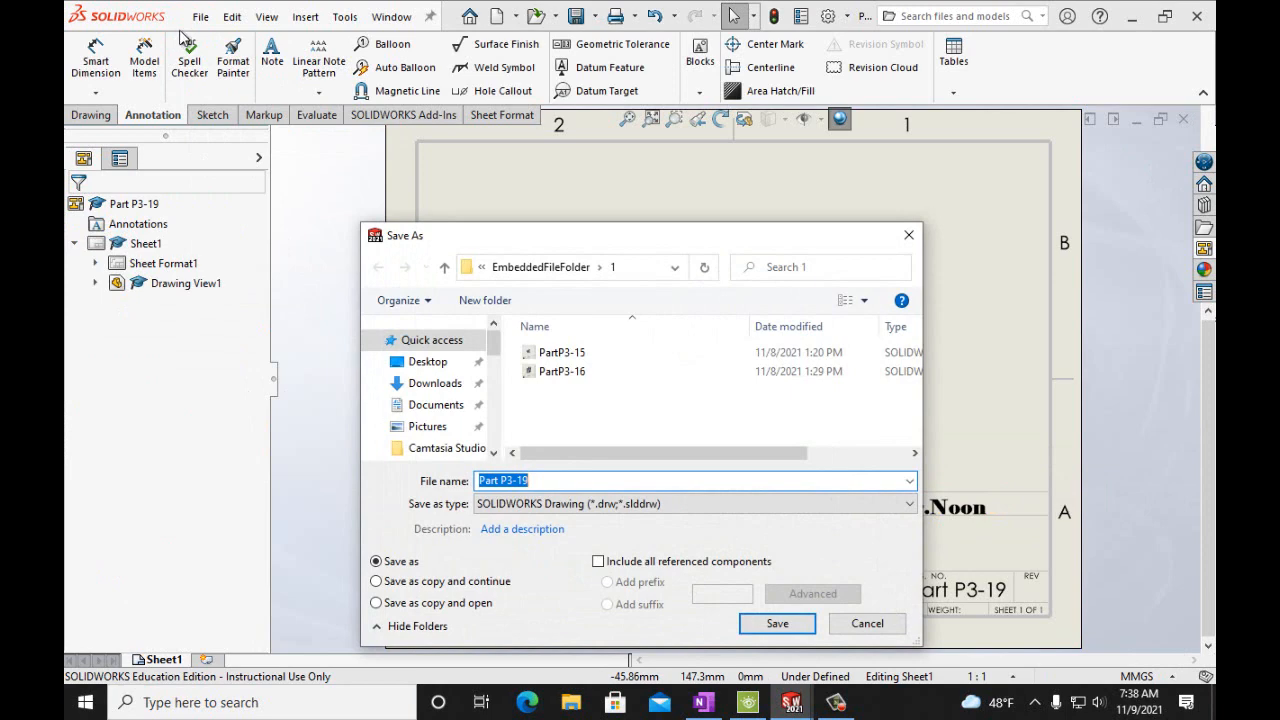
pyautogui.click(777, 623)
# Print the current sheet to OneNote for Windows 10, inserting the printout in the current Handouts section
pyautogui.click(200, 17)
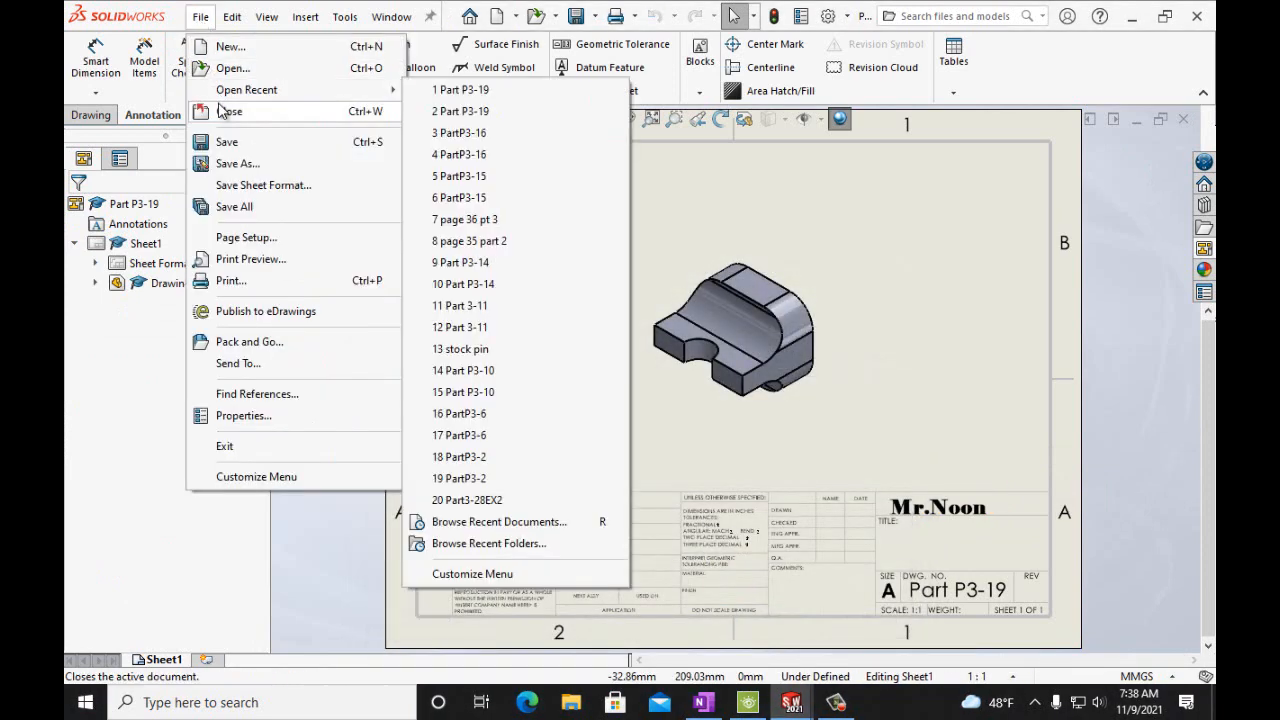
pyautogui.moveTo(266, 17)
pyautogui.moveTo(200, 17)
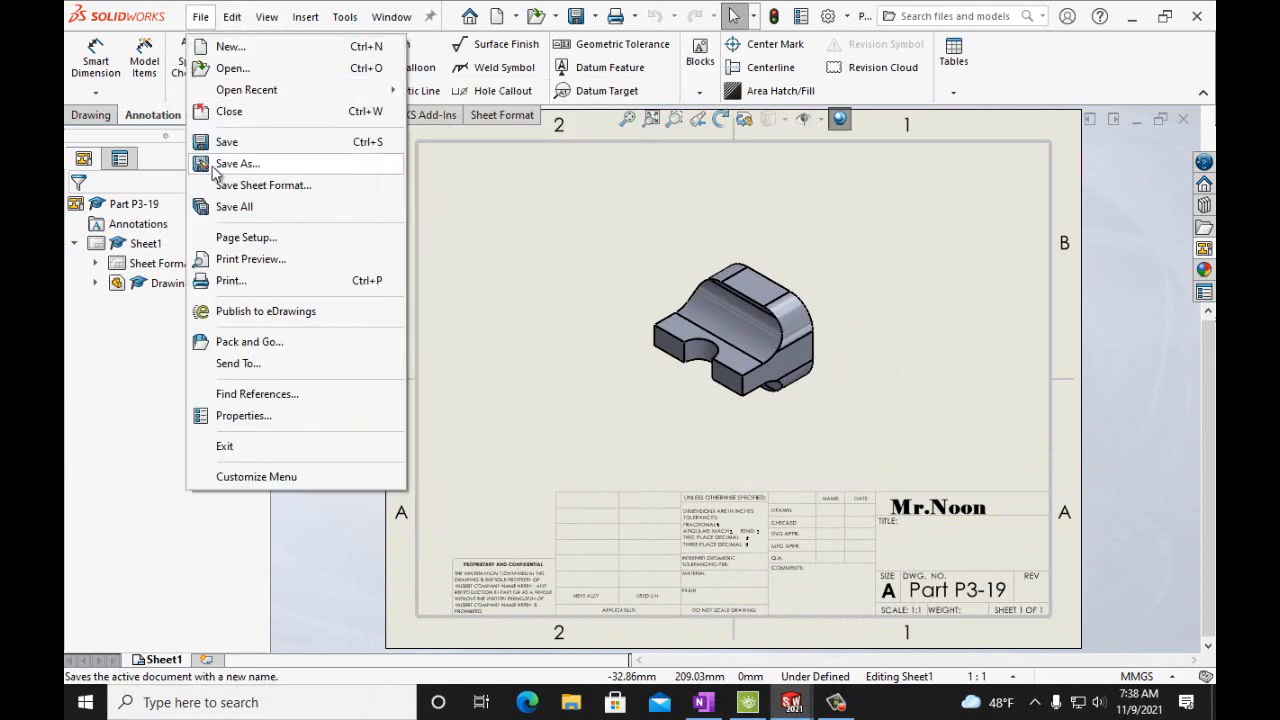
pyautogui.click(222, 283)
pyautogui.click(686, 186)
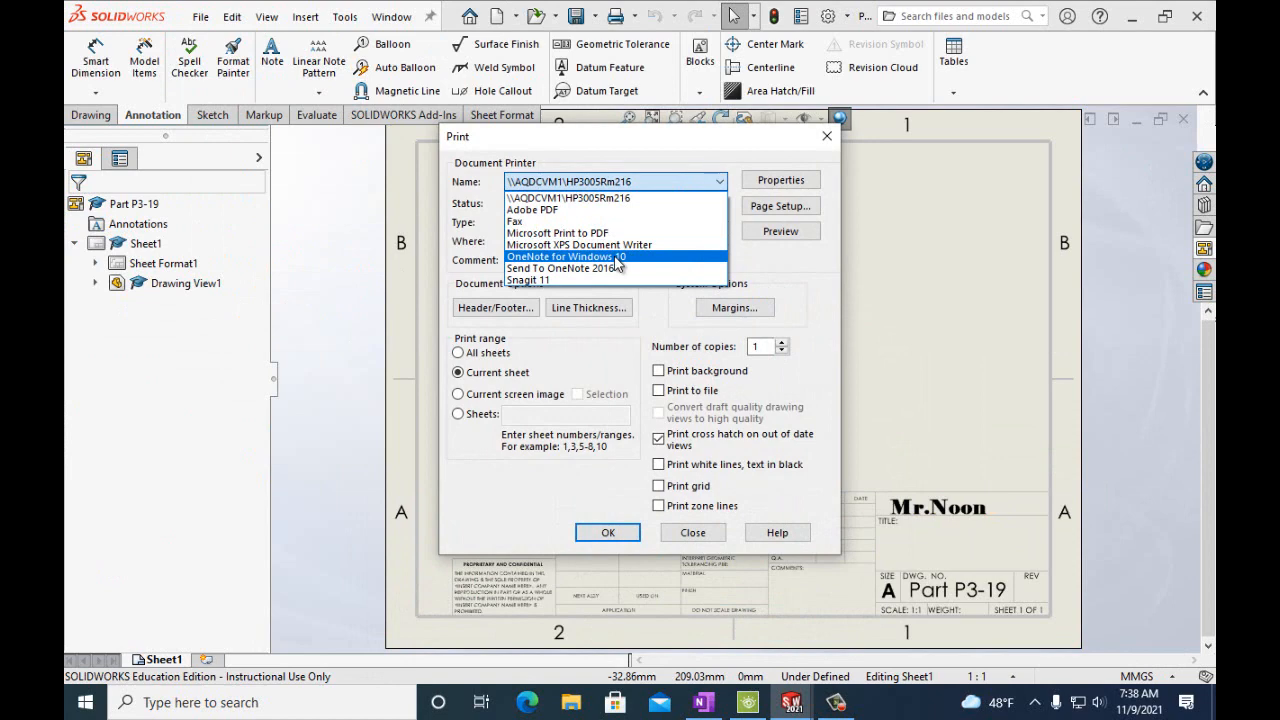
pyautogui.click(566, 257)
pyautogui.click(608, 532)
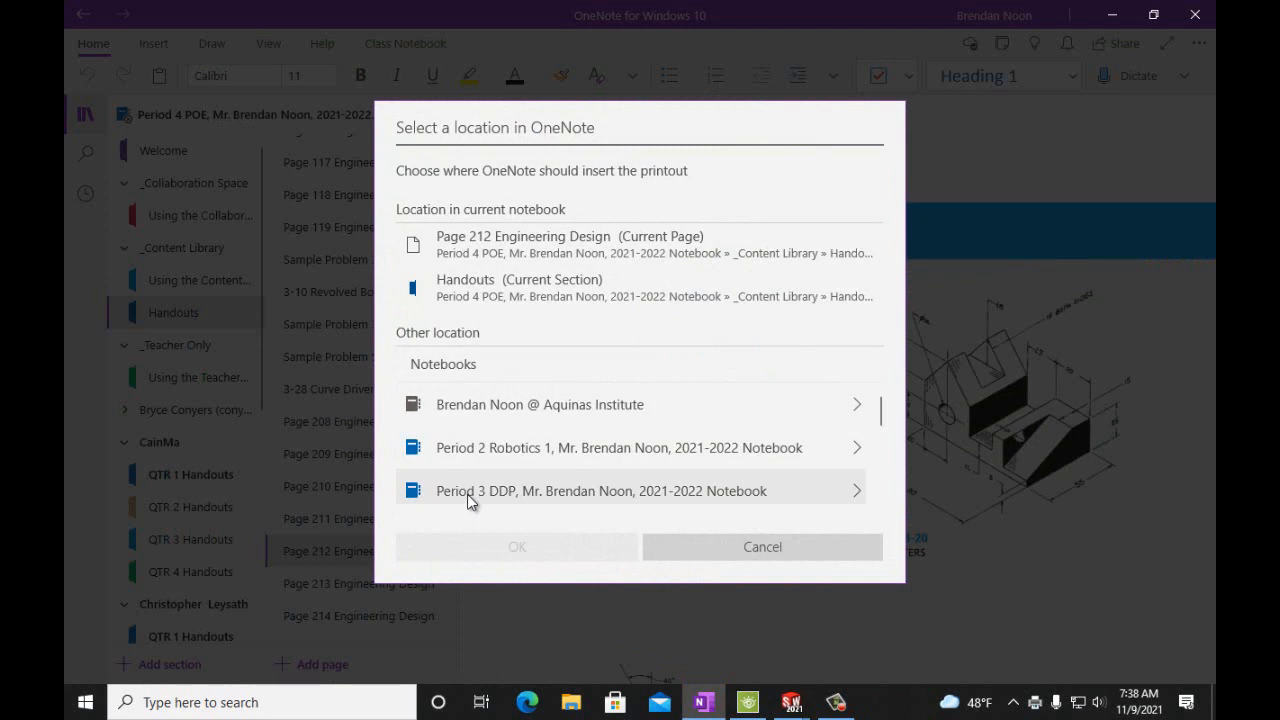
pyautogui.click(495, 289)
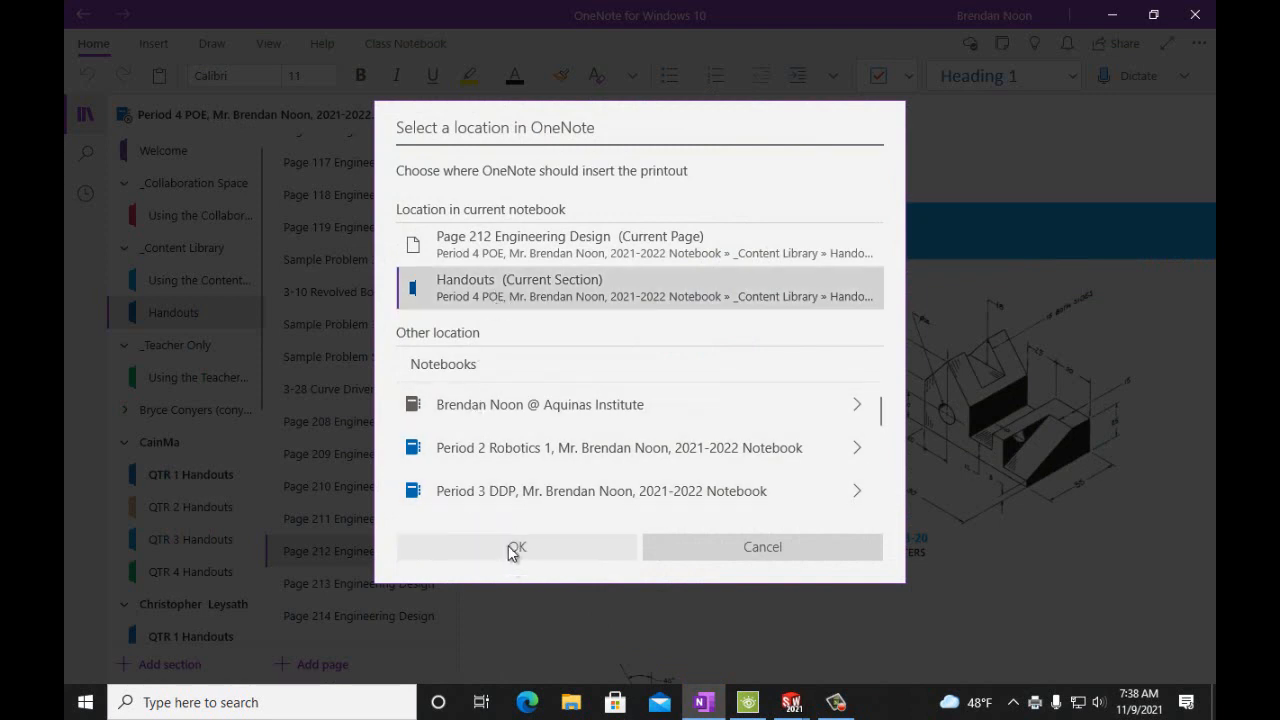
pyautogui.click(512, 550)
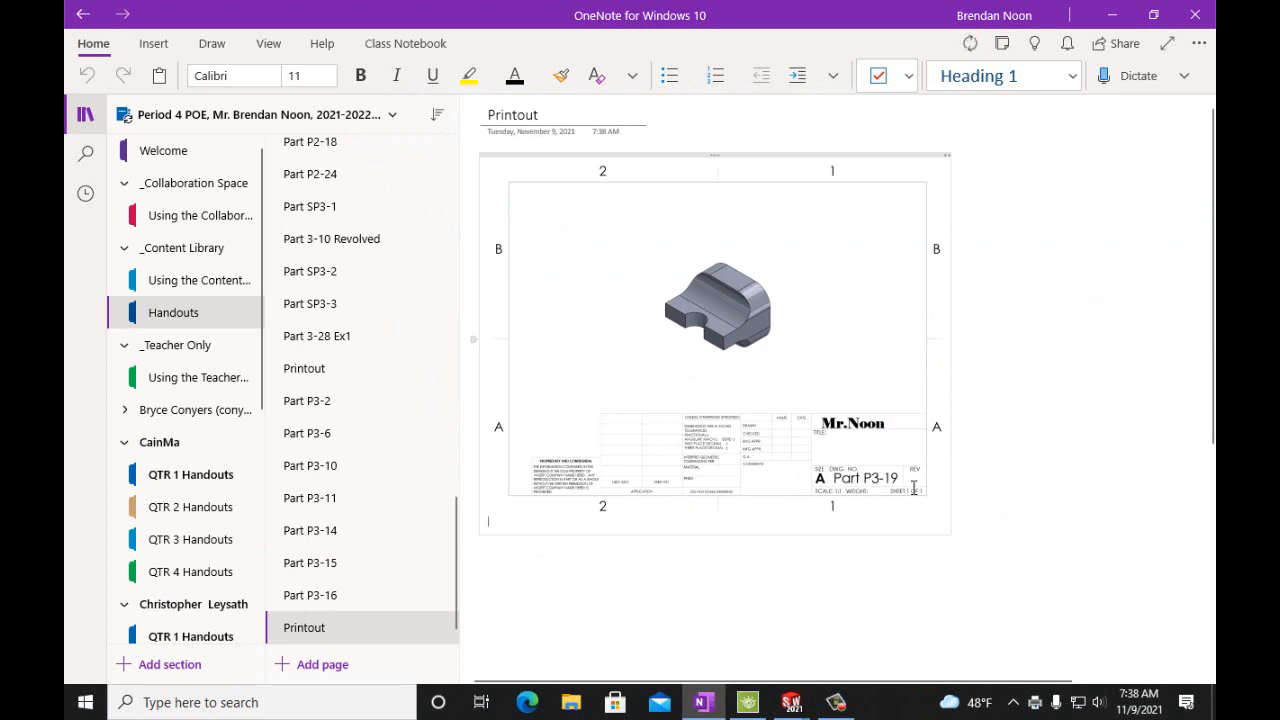
# Rename the new OneNote printout page as Part P3-19
pyautogui.click(592, 116)
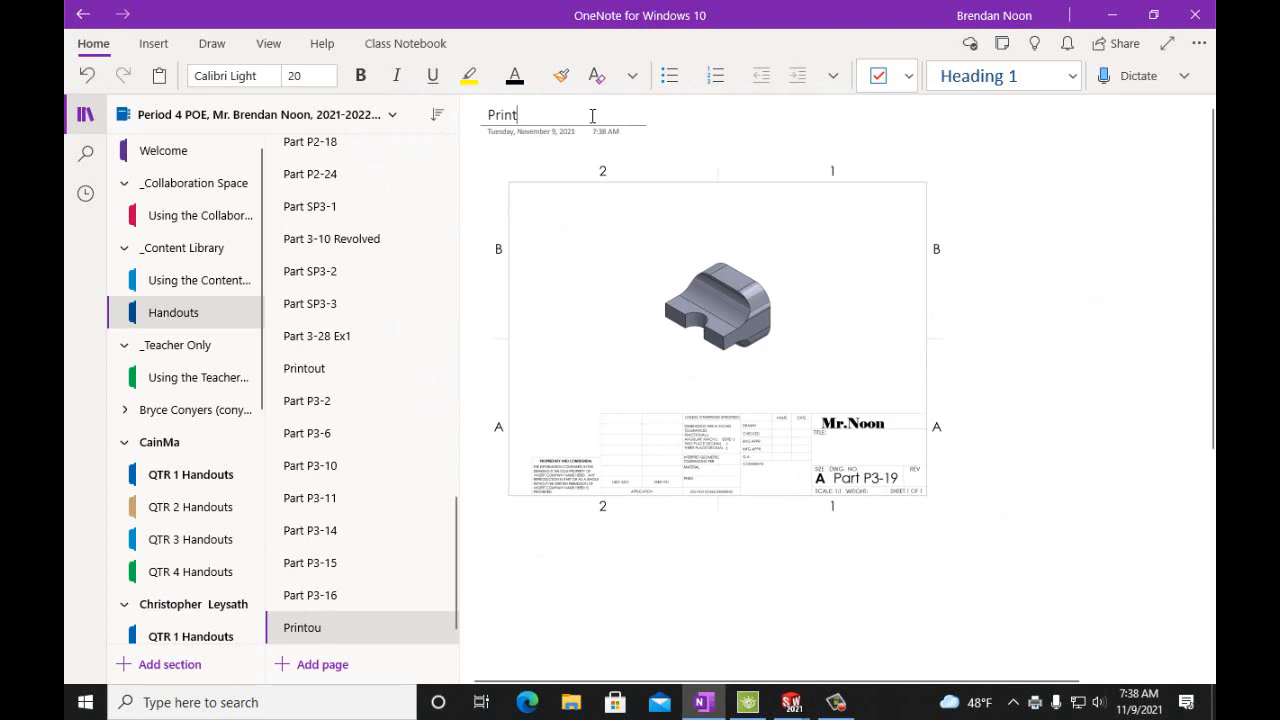
pyautogui.press('BackSpace')
pyautogui.press('BackSpace')
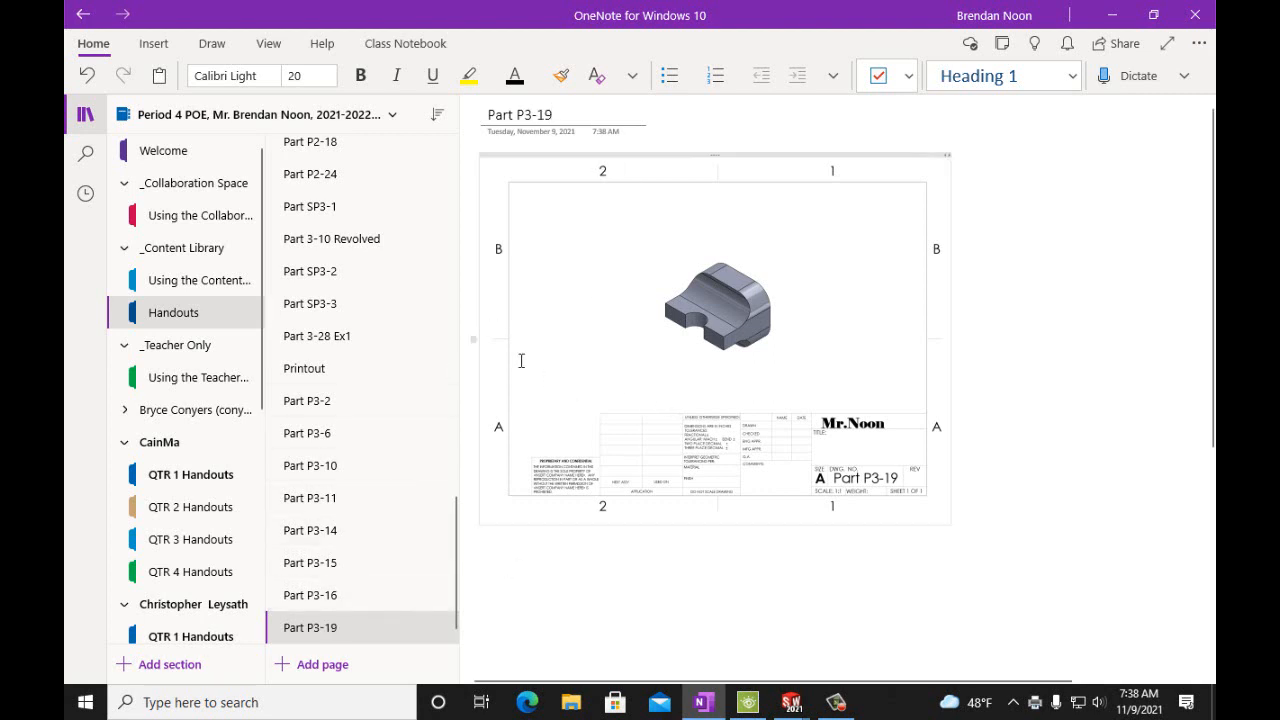
# Reopen the Page 212 Engineering Design handout and look over Figures P3-19 to P3-22
pyautogui.moveTo(457, 502); pyautogui.dragTo(457, 354)
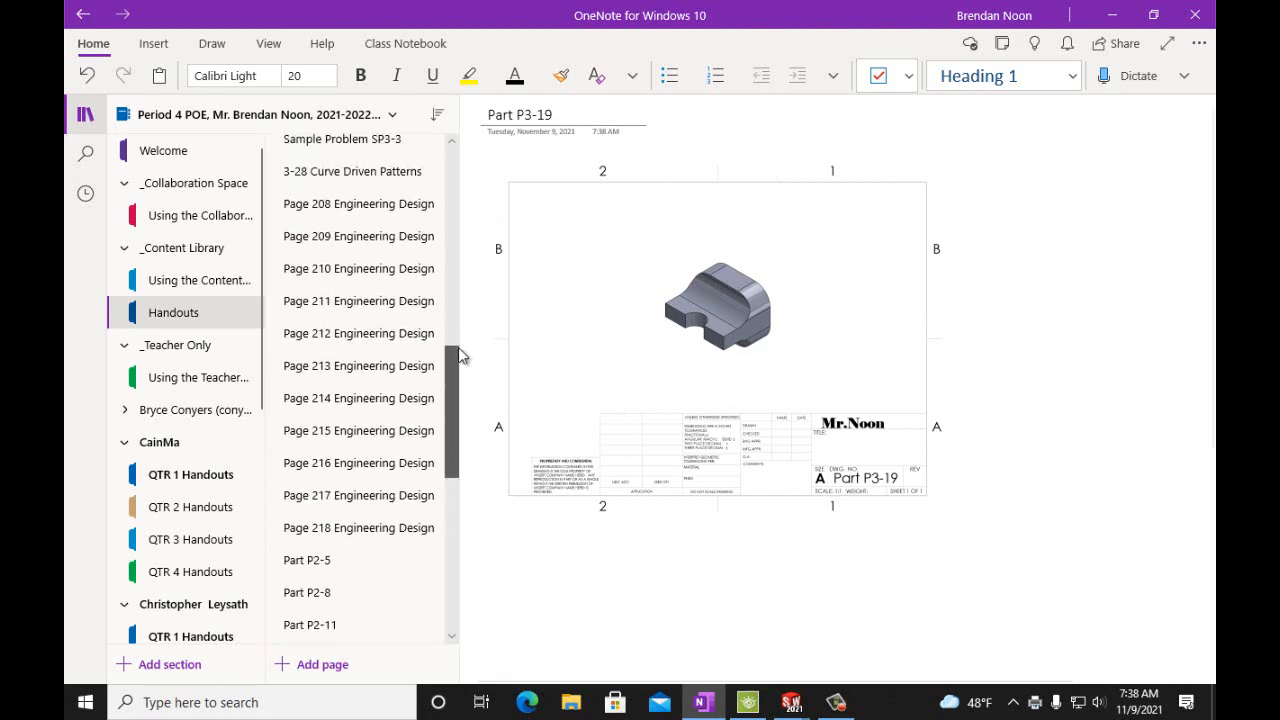
pyautogui.click(395, 302)
pyautogui.click(377, 334)
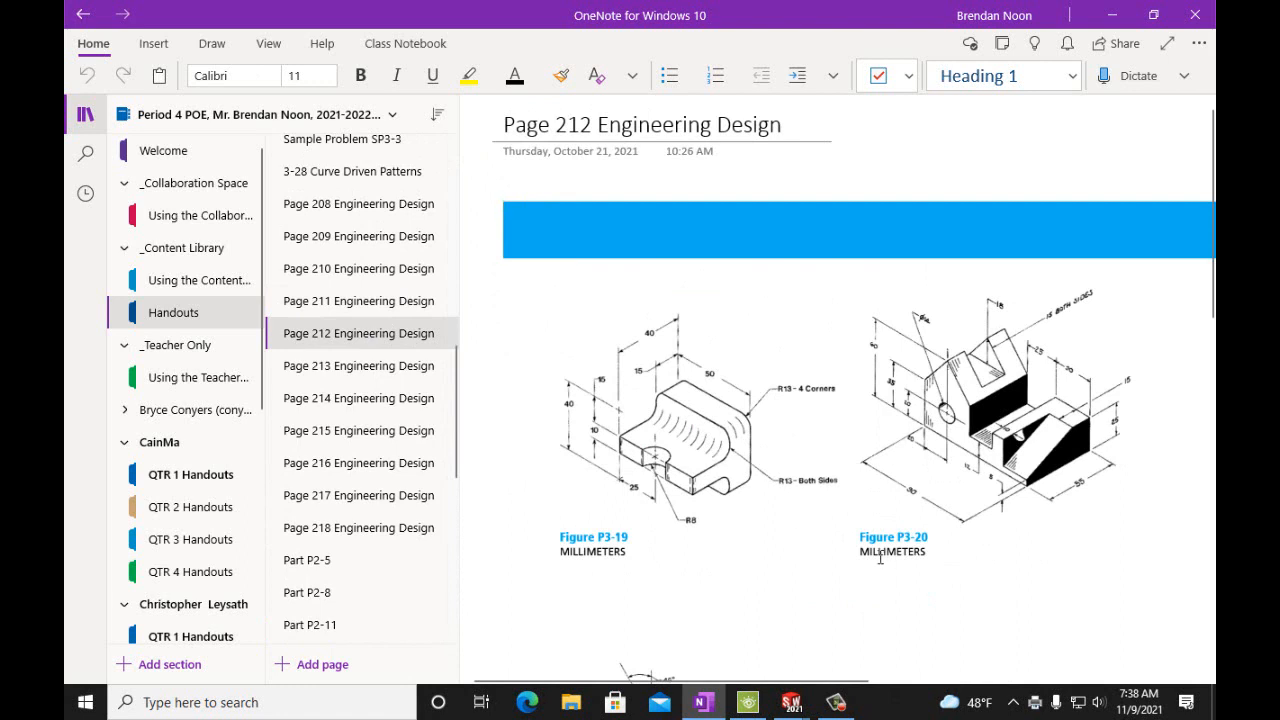
pyautogui.scroll(-5, 843, 543)
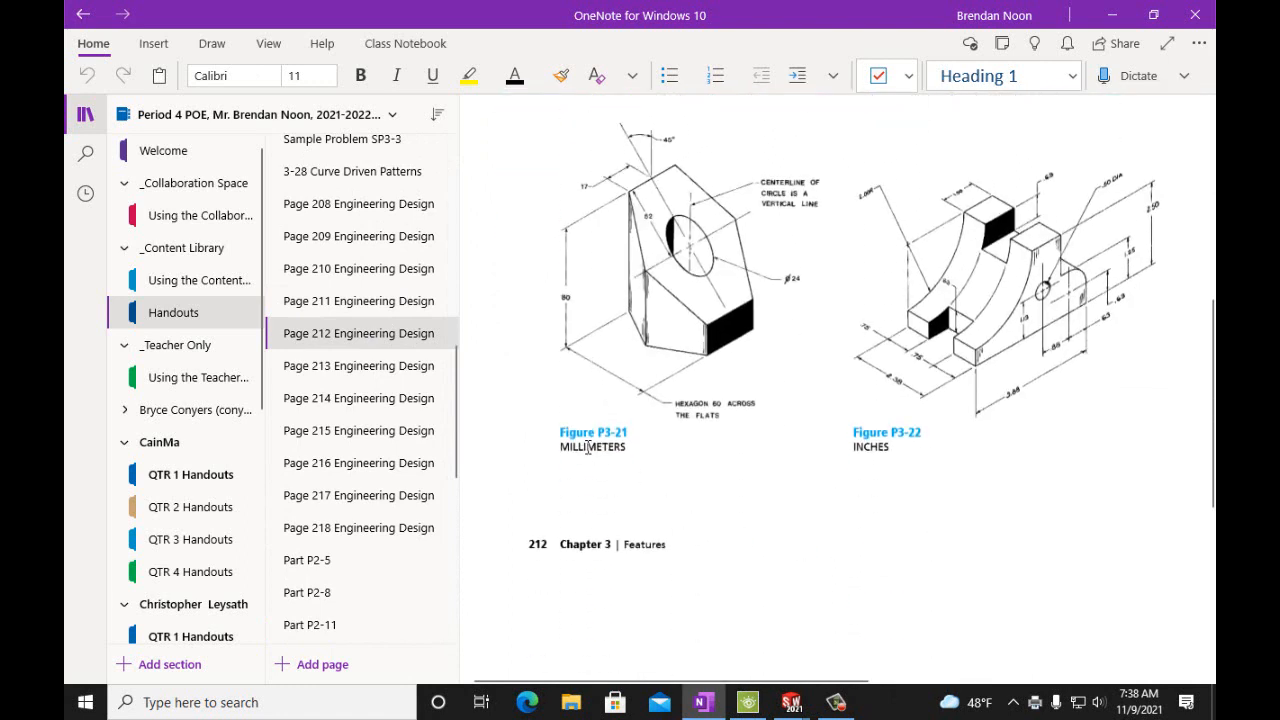
pyautogui.scroll(4, 772, 505)
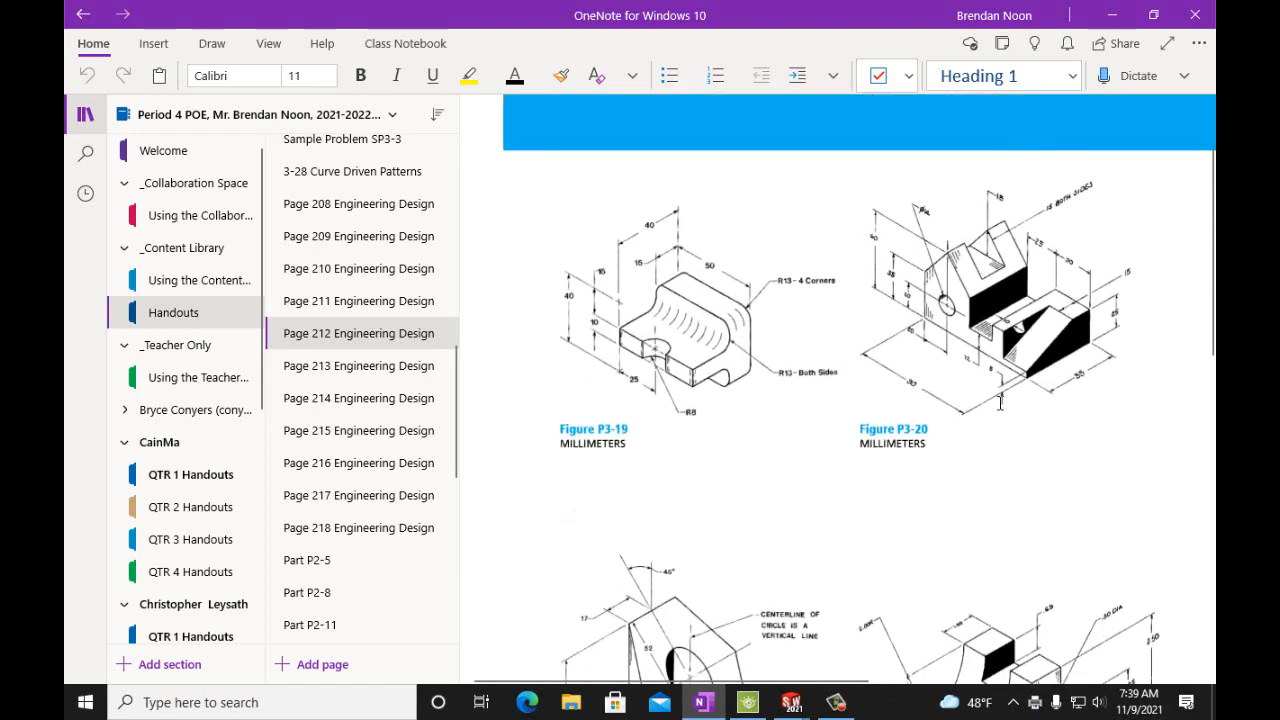
pyautogui.moveTo(791, 702)
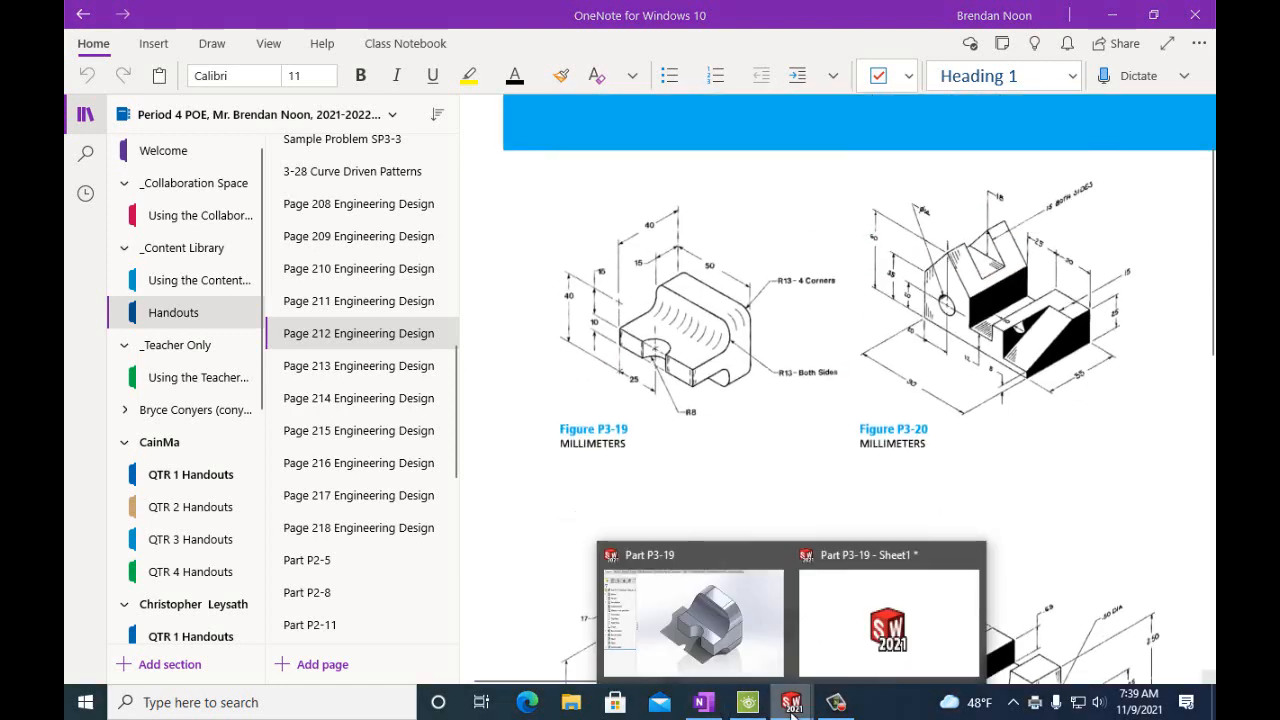
# Switch to SOLIDWORKS and close the Part P3-19 model and its drawing
pyautogui.click(731, 657)
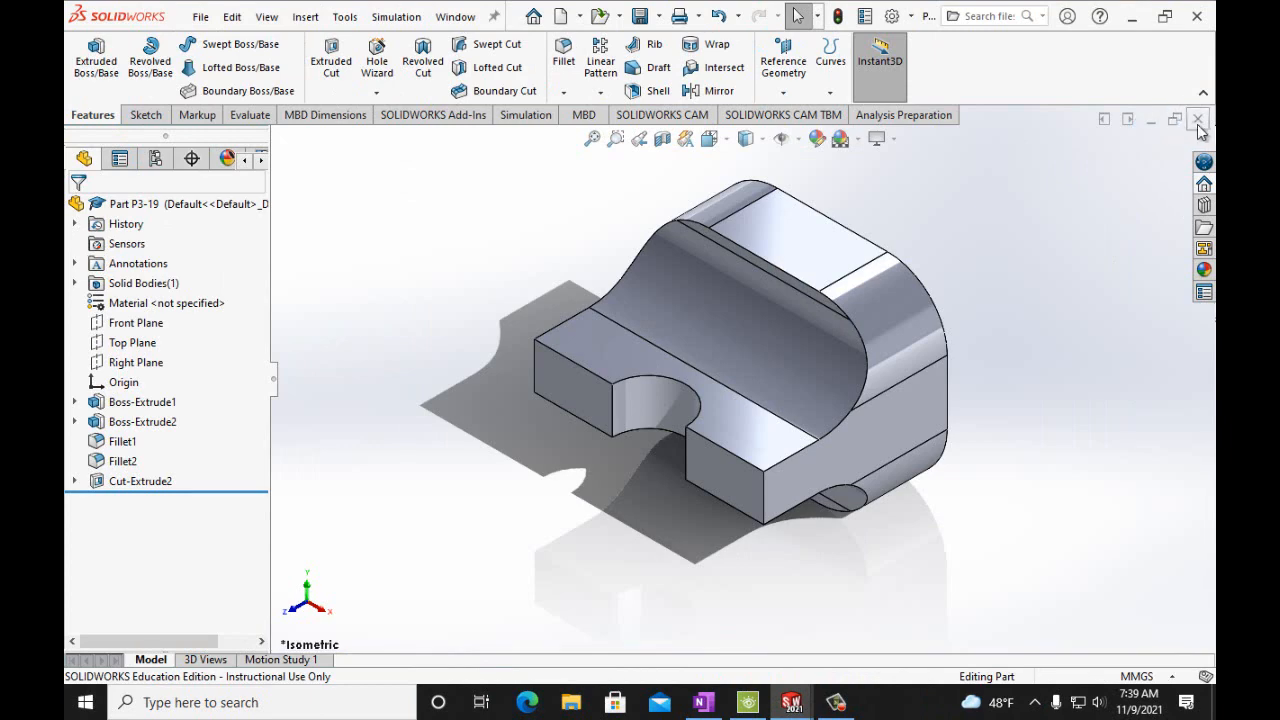
pyautogui.click(1197, 119)
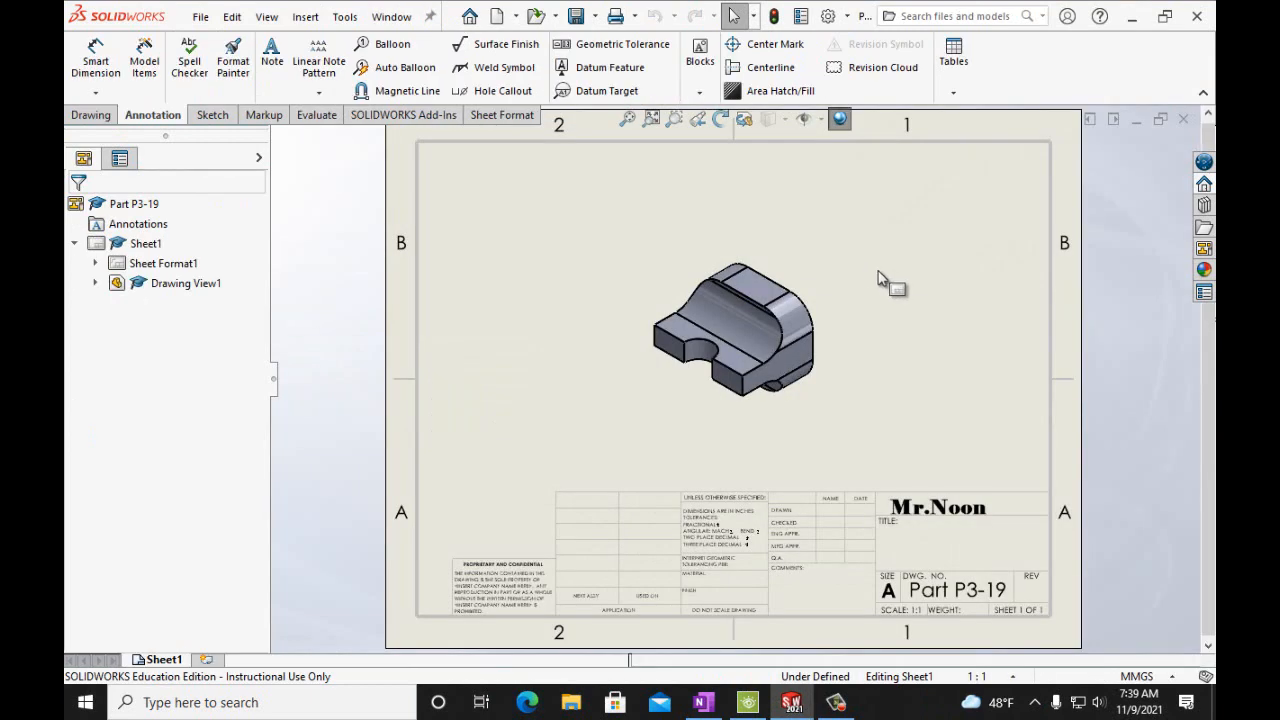
pyautogui.click(1185, 120)
pyautogui.click(555, 310)
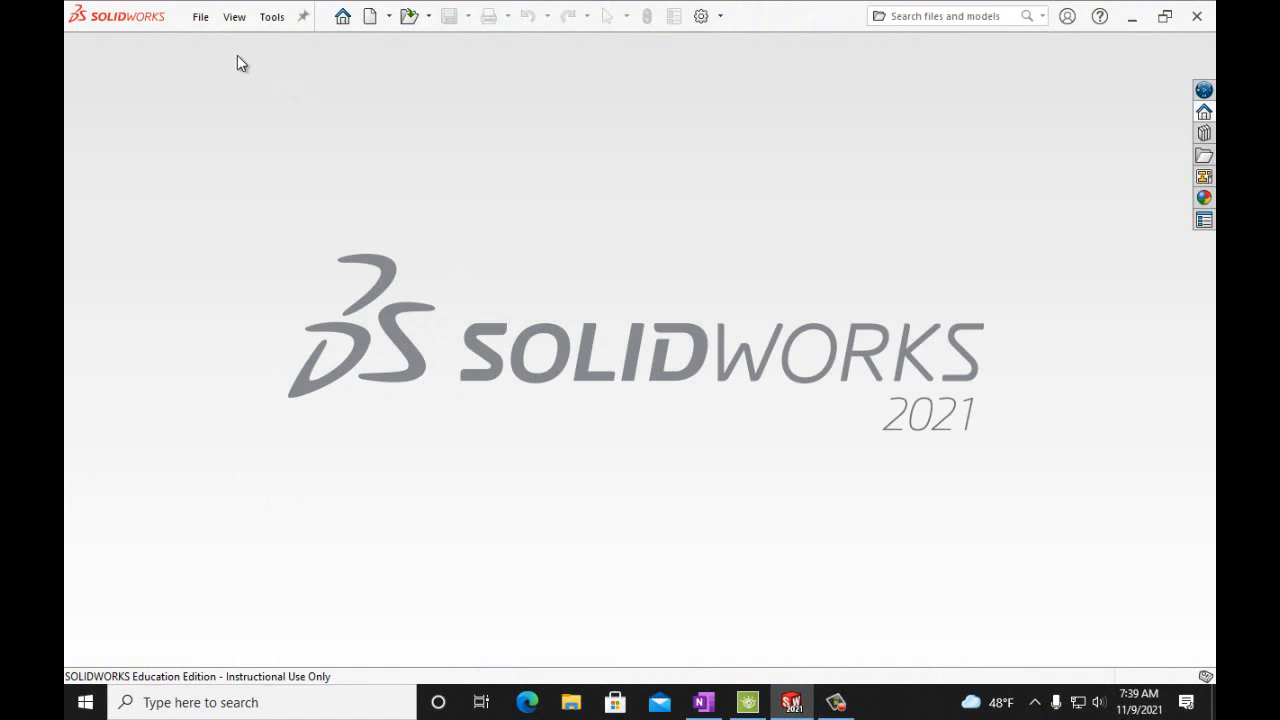
# Create a new, empty part document
pyautogui.click(200, 17)
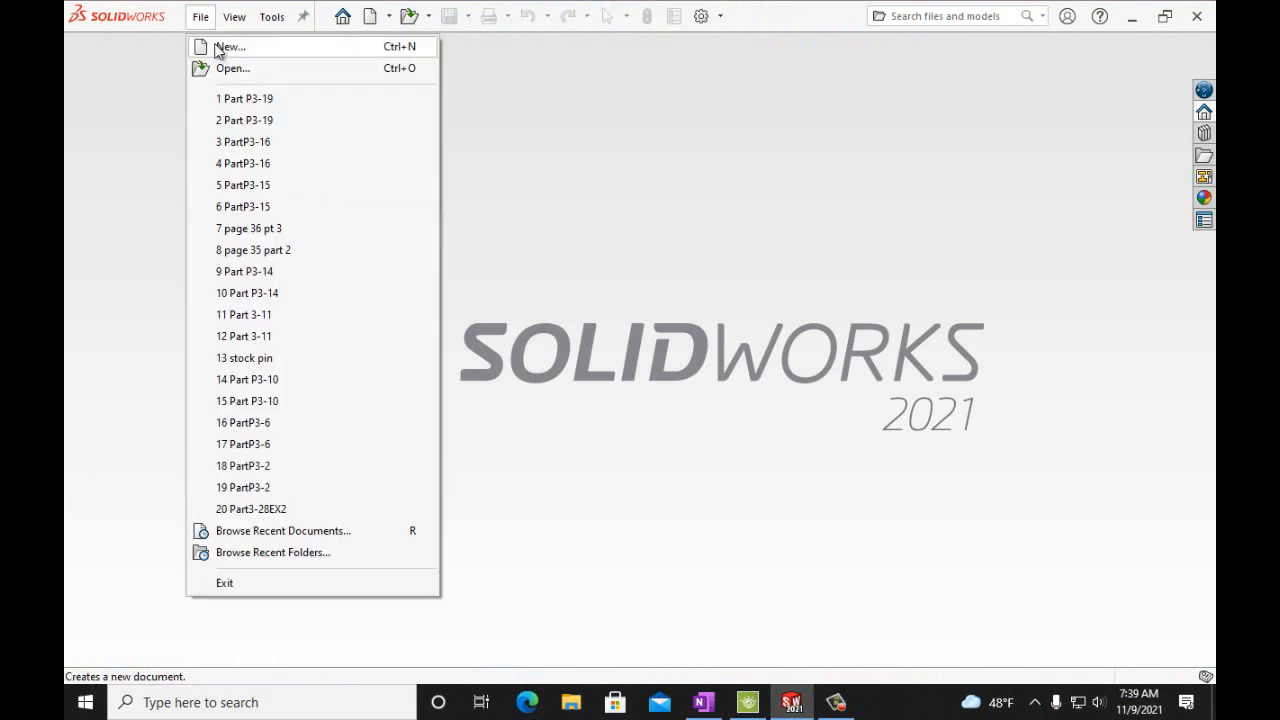
pyautogui.click(215, 43)
pyautogui.click(806, 515)
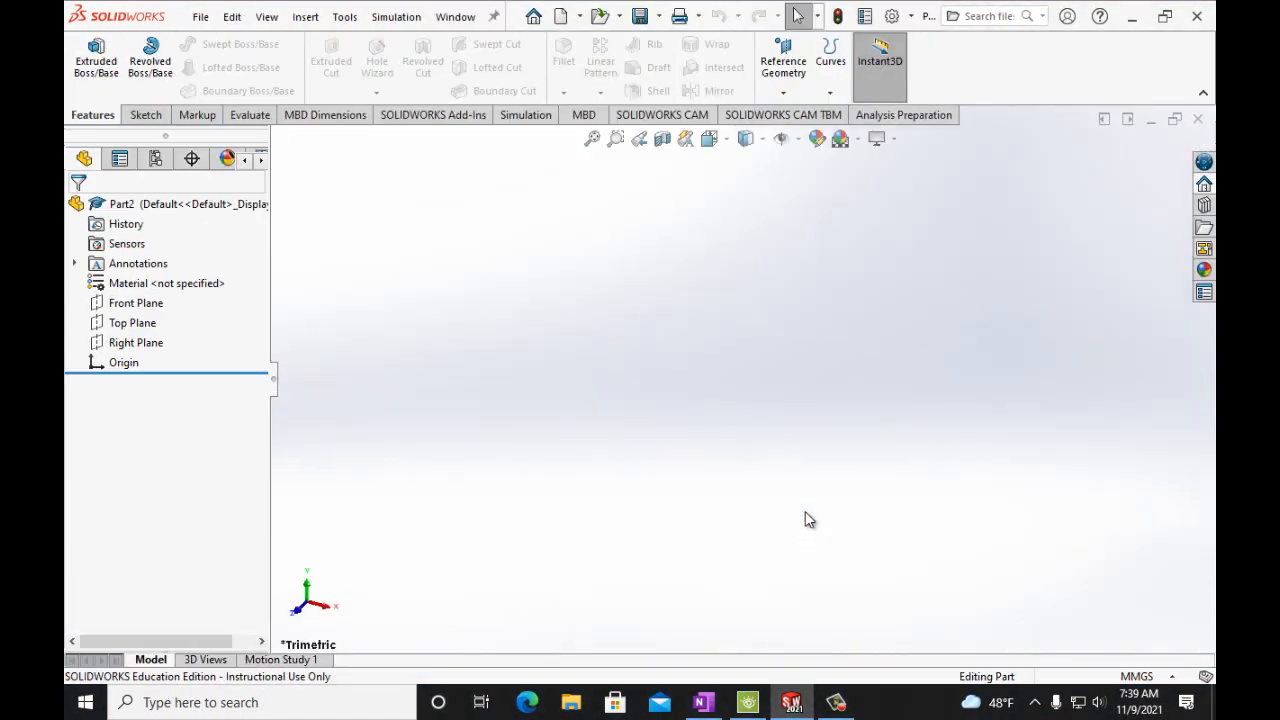
# Sketch a six-sided polygon centred on the origin of the Top Plane, with an inscribed circle about 131.6 mm in diameter
pyautogui.click(703, 700)
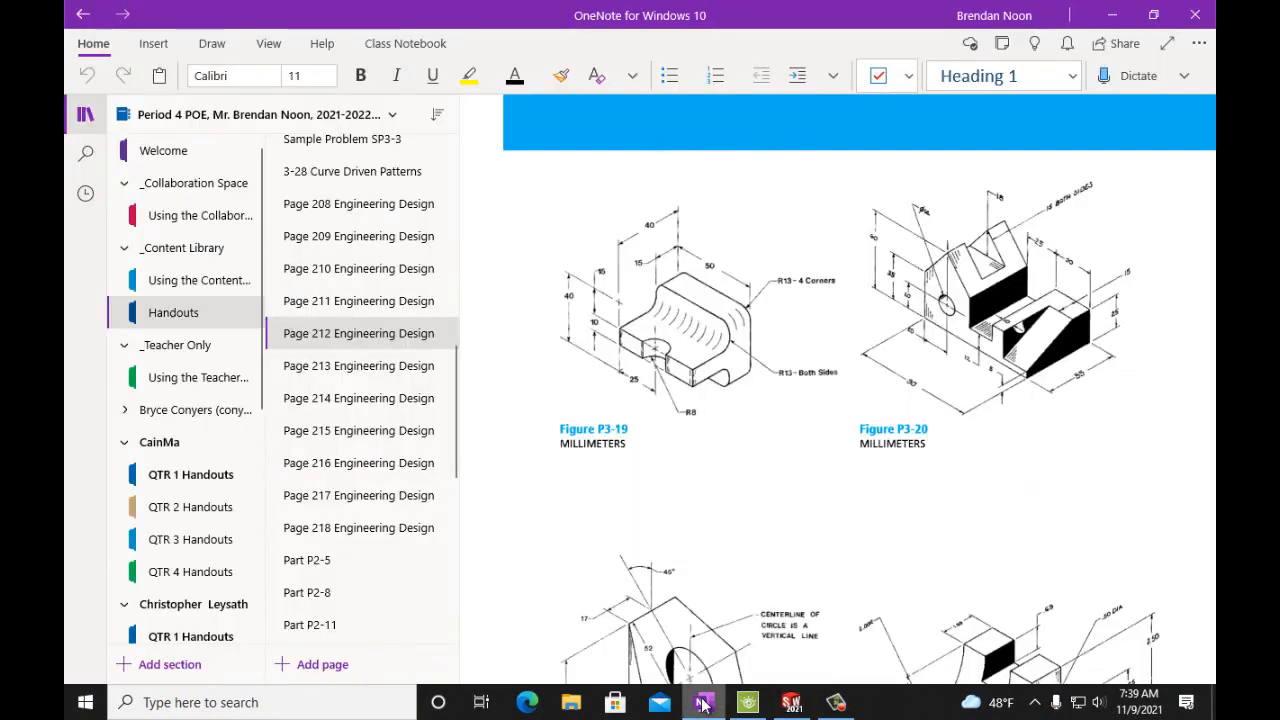
pyautogui.click(703, 702)
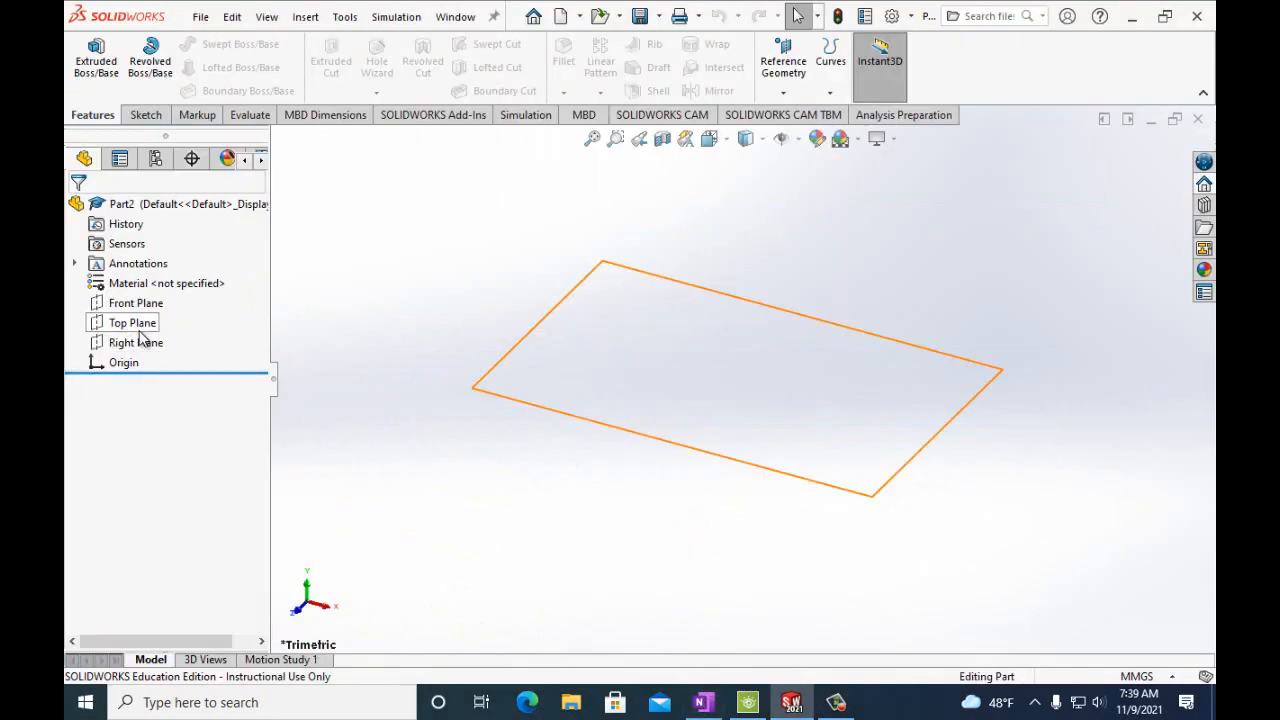
pyautogui.click(134, 322)
pyautogui.click(146, 117)
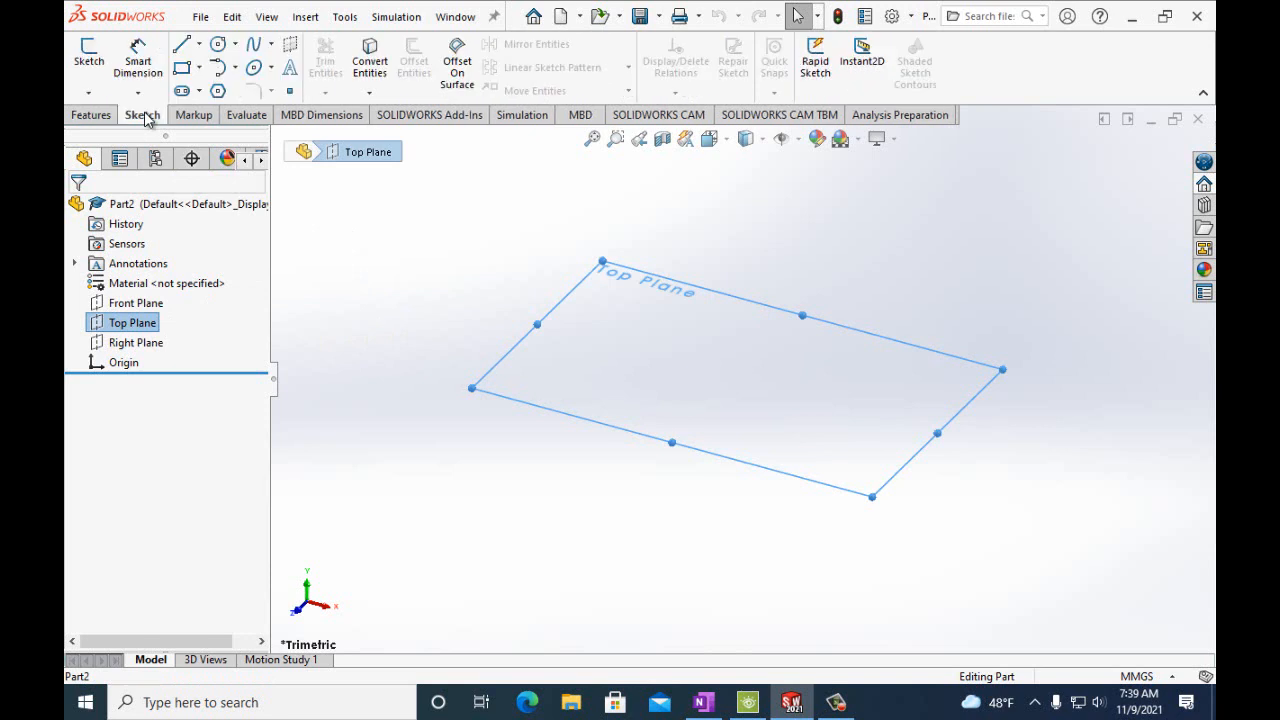
pyautogui.click(88, 55)
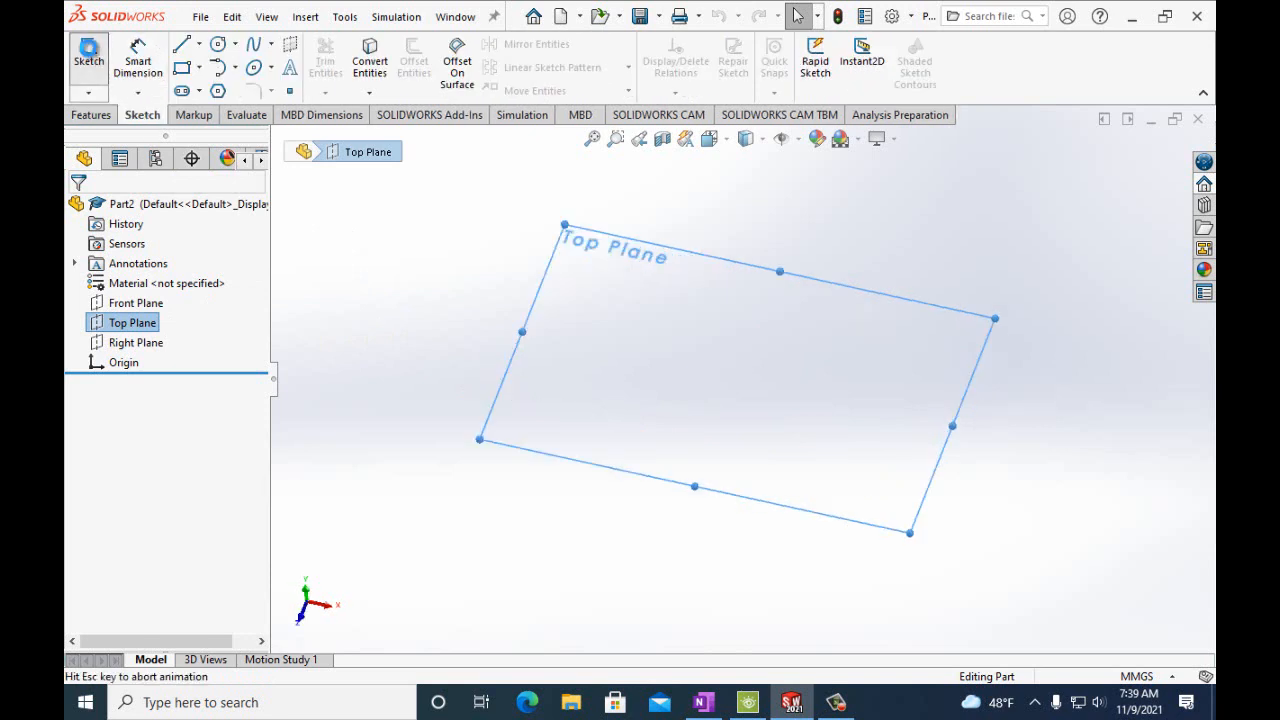
pyautogui.click(218, 92)
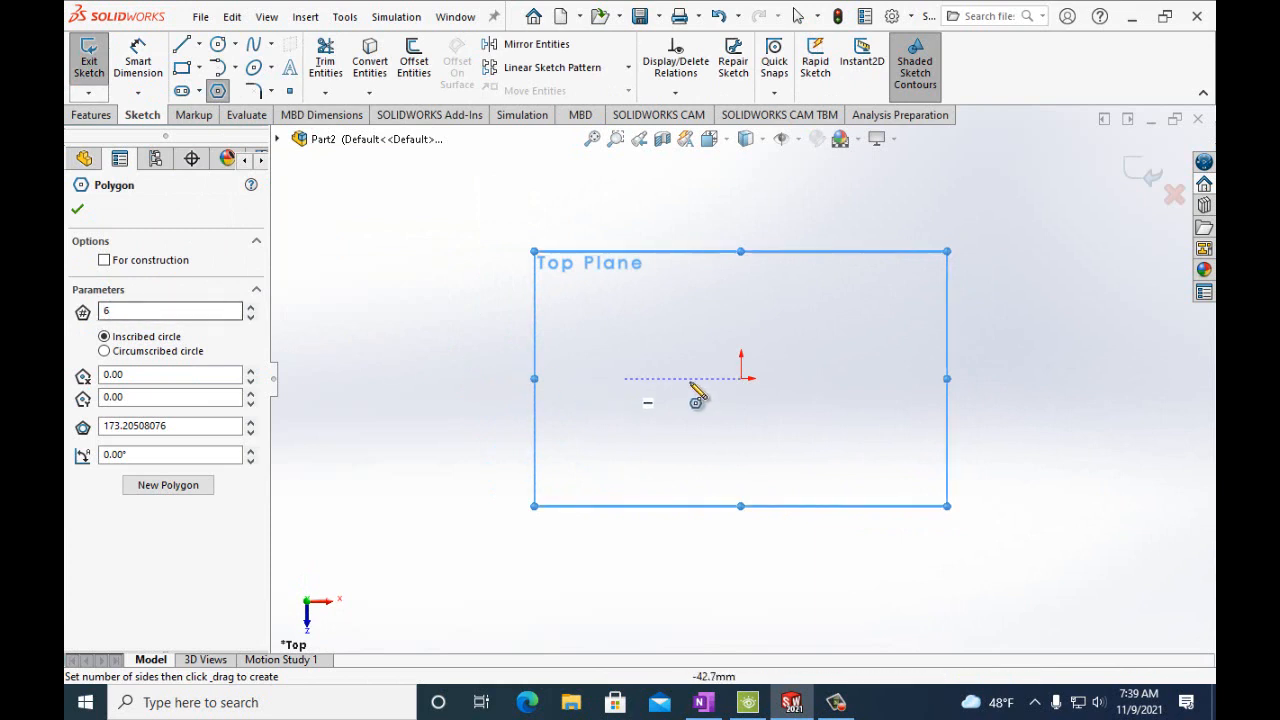
pyautogui.moveTo(742, 379)
pyautogui.mouseDown()
pyautogui.moveTo(665, 240)
pyautogui.moveTo(597, 250)
pyautogui.moveTo(644, 214)
pyautogui.moveTo(637, 290)
pyautogui.moveTo(740, 318)
pyautogui.moveTo(657, 230)
pyautogui.mouseUp()
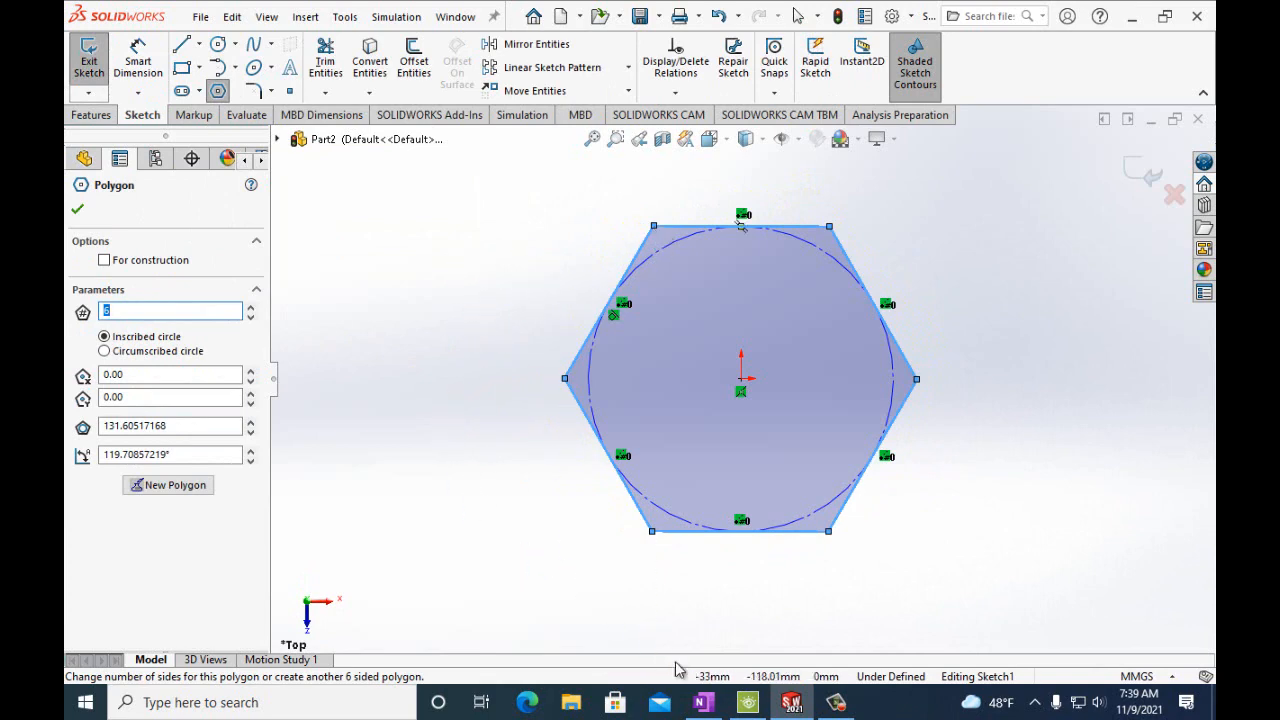
pyautogui.click(704, 704)
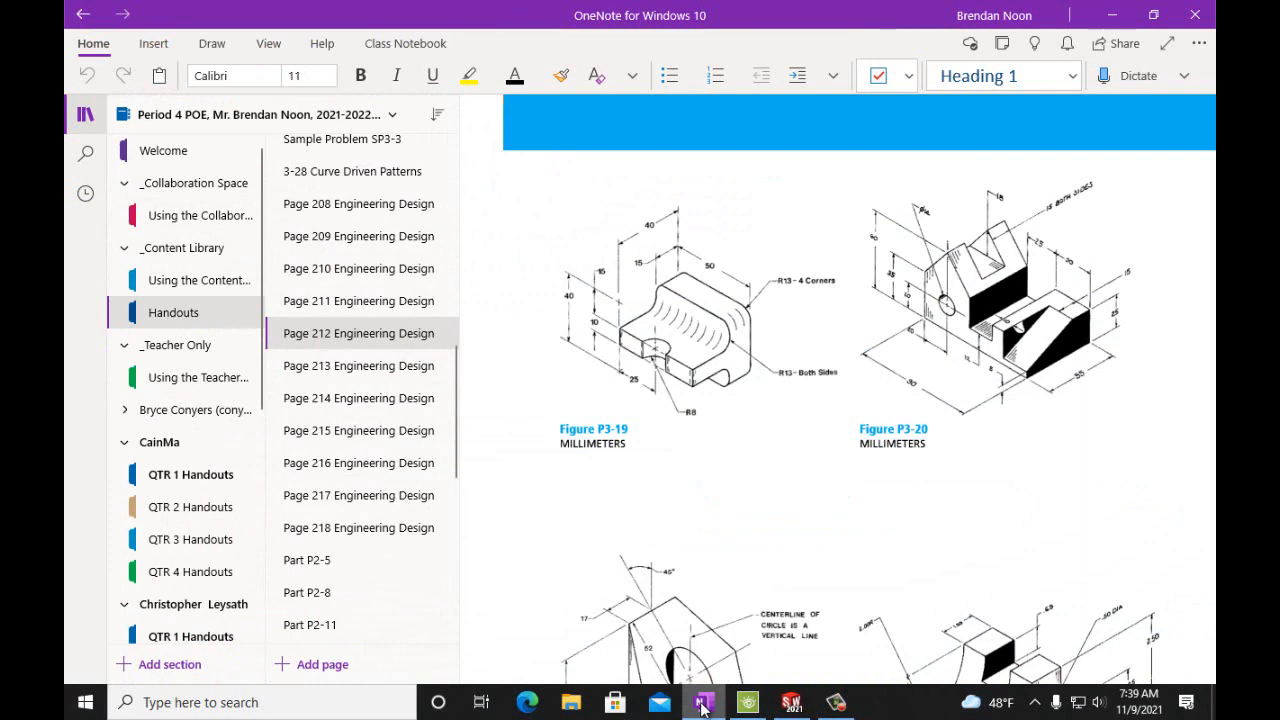
pyautogui.click(704, 704)
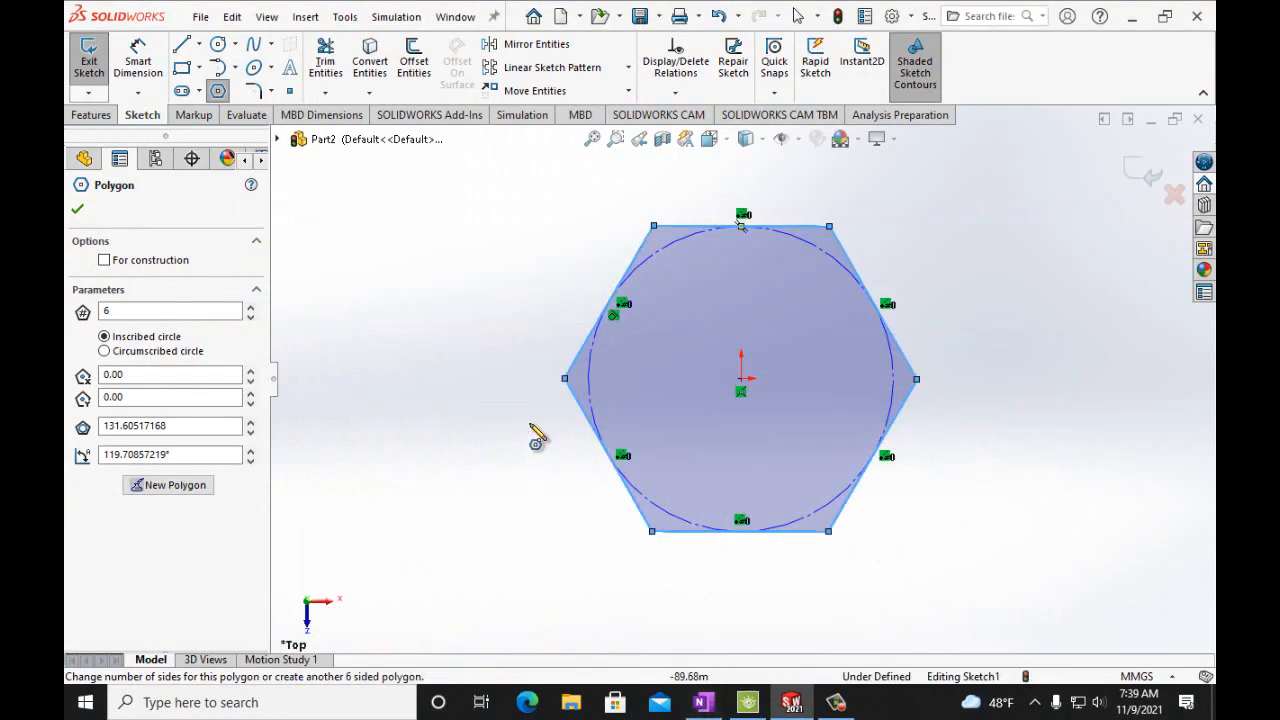
pyautogui.click(78, 211)
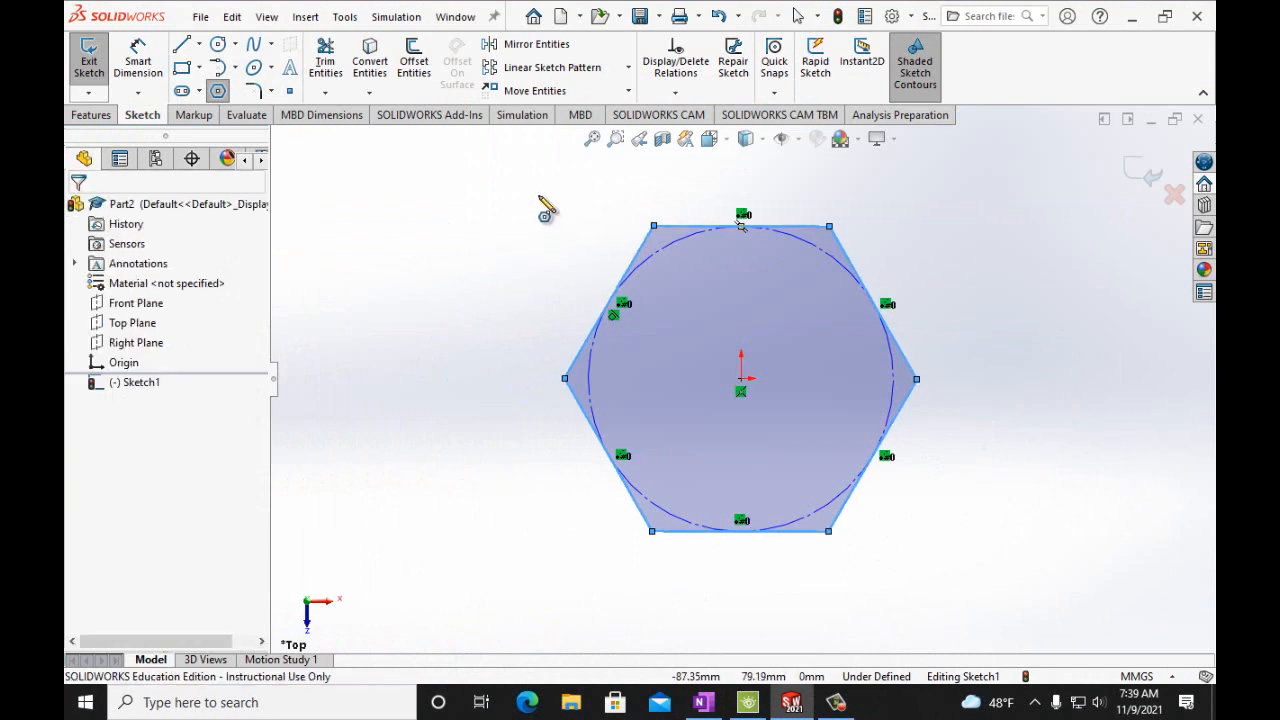
# Start adding a sketch relation and remove all six hexagon lines from its selected entities
pyautogui.click(676, 95)
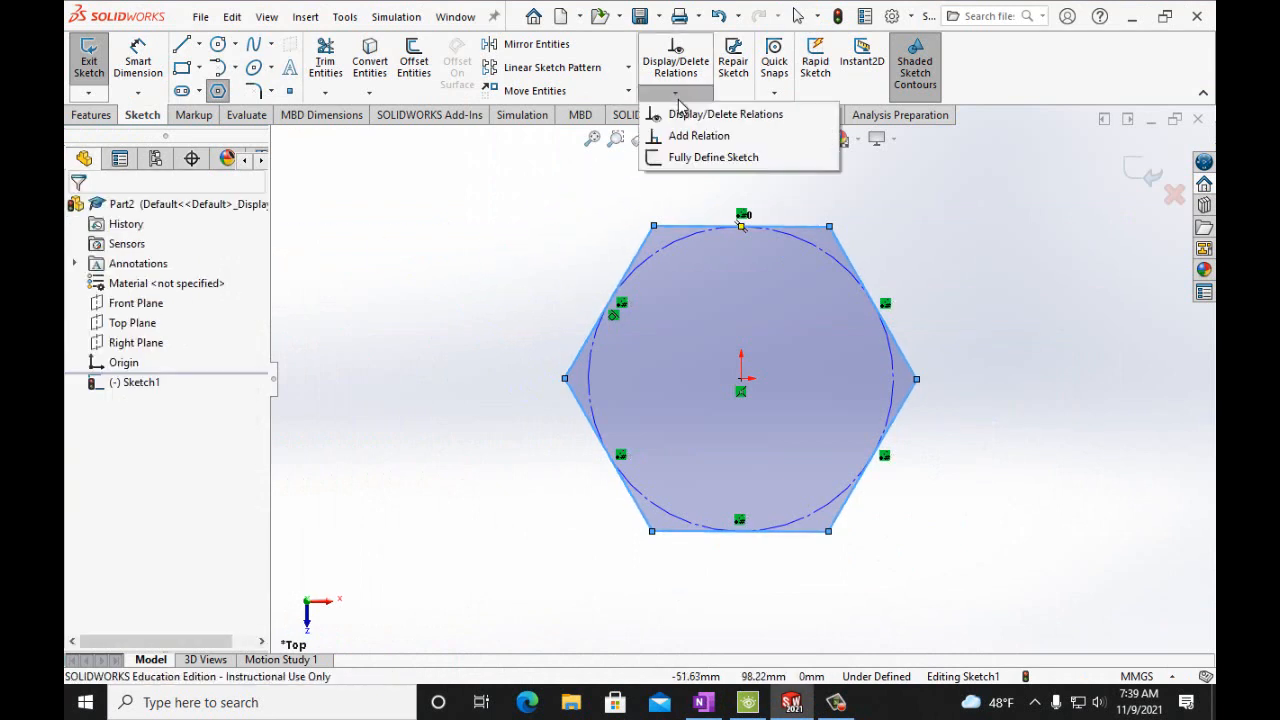
pyautogui.click(684, 134)
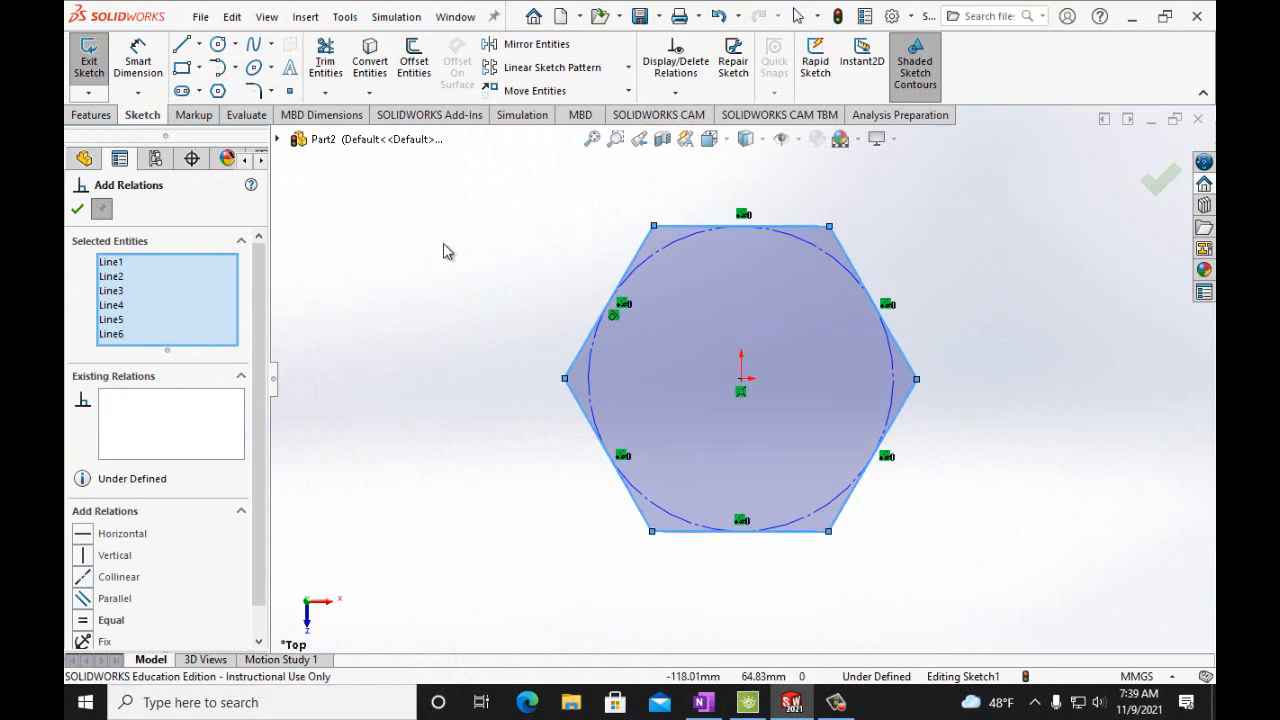
pyautogui.rightClick(135, 342)
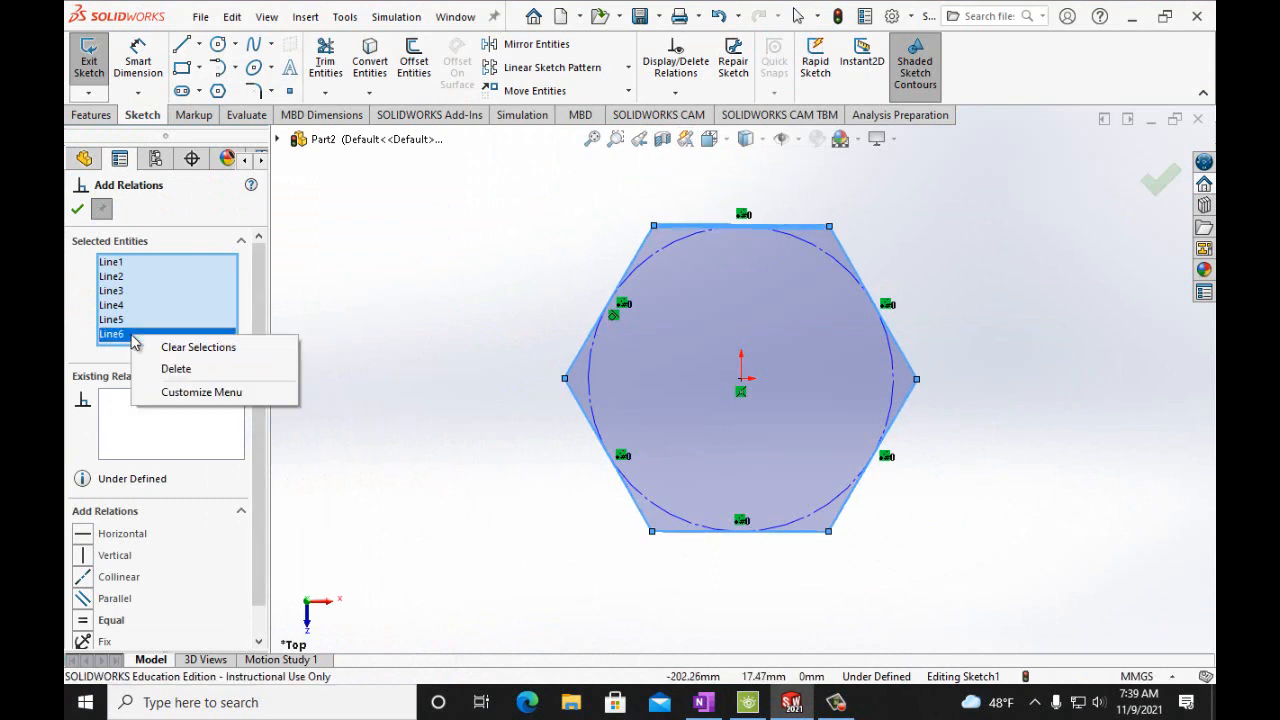
pyautogui.click(163, 368)
pyautogui.rightClick(112, 322)
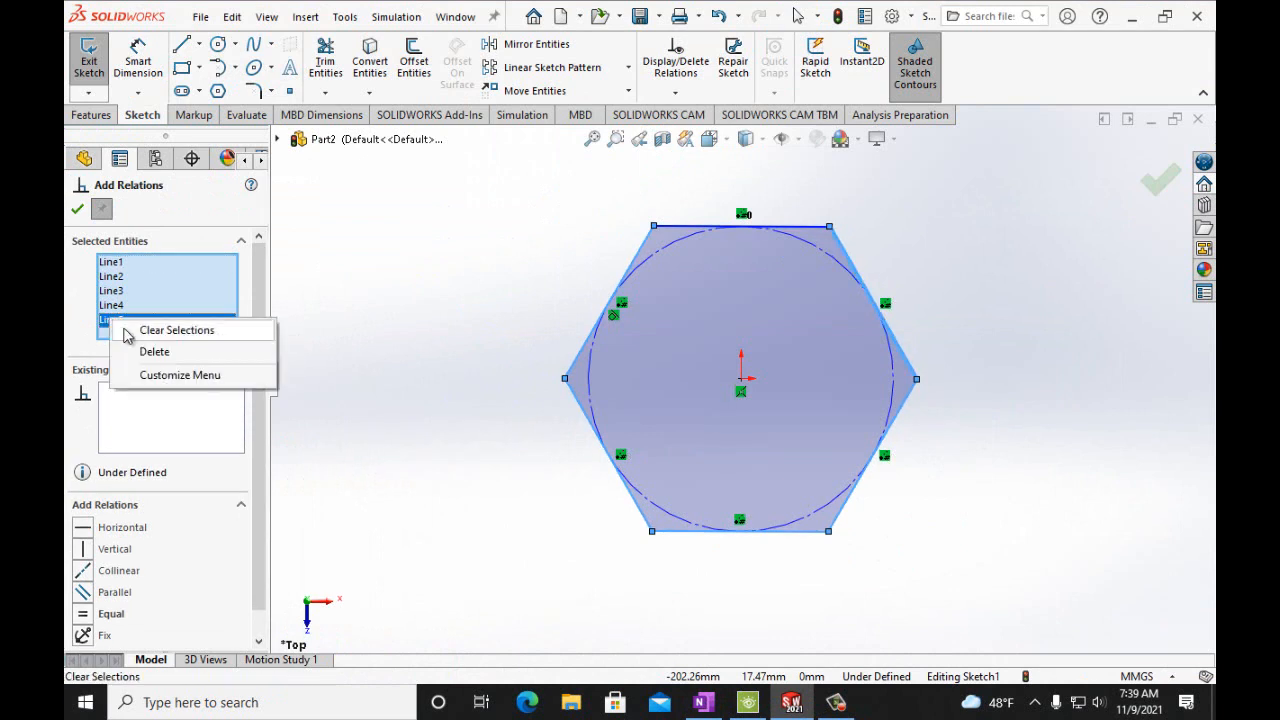
pyautogui.click(138, 350)
pyautogui.click(168, 345)
pyautogui.click(110, 290)
pyautogui.rightClick(114, 290)
pyautogui.click(150, 321)
pyautogui.rightClick(119, 285)
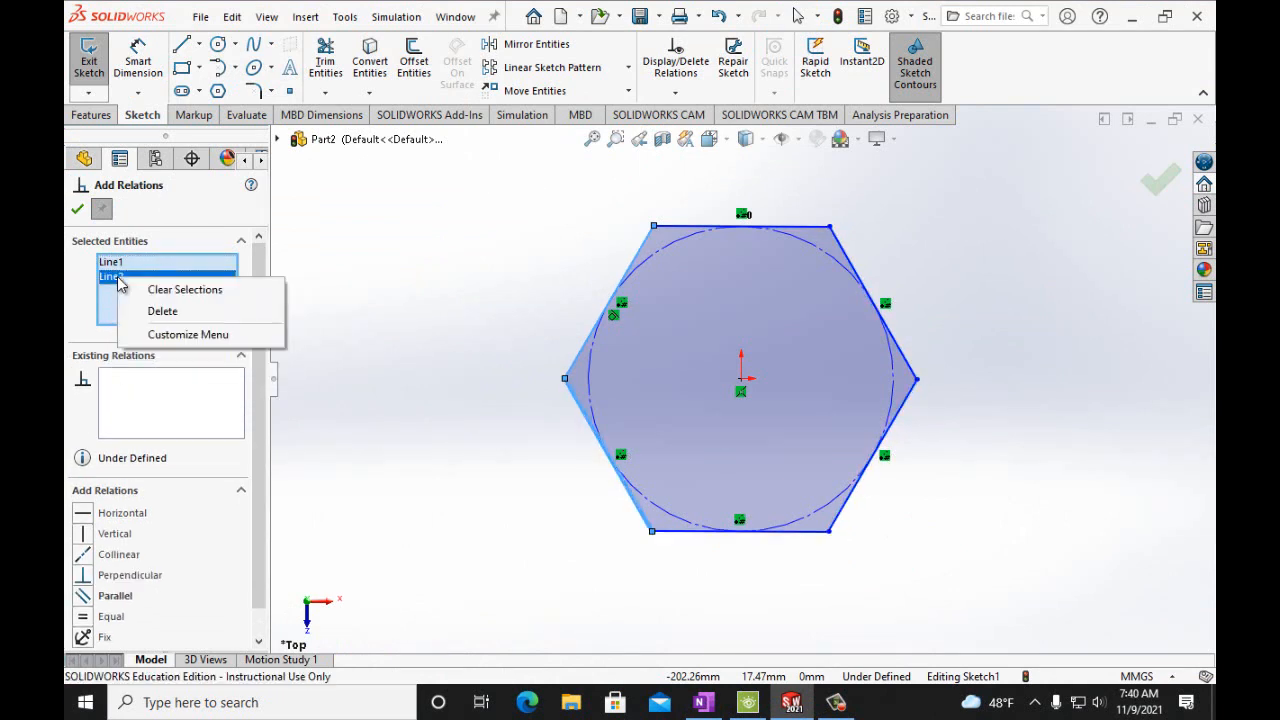
pyautogui.click(142, 312)
pyautogui.rightClick(117, 266)
pyautogui.click(130, 296)
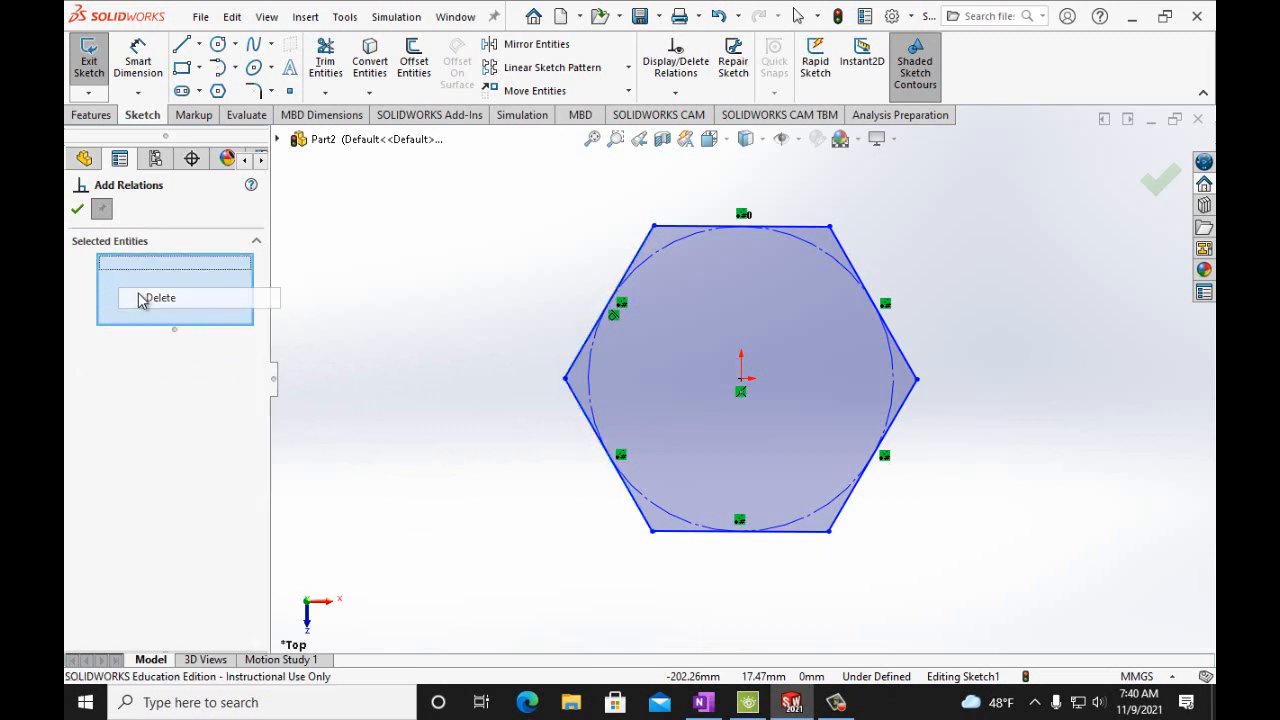
# Add a Horizontal relation to the hexagon's upper edge
pyautogui.click(691, 228)
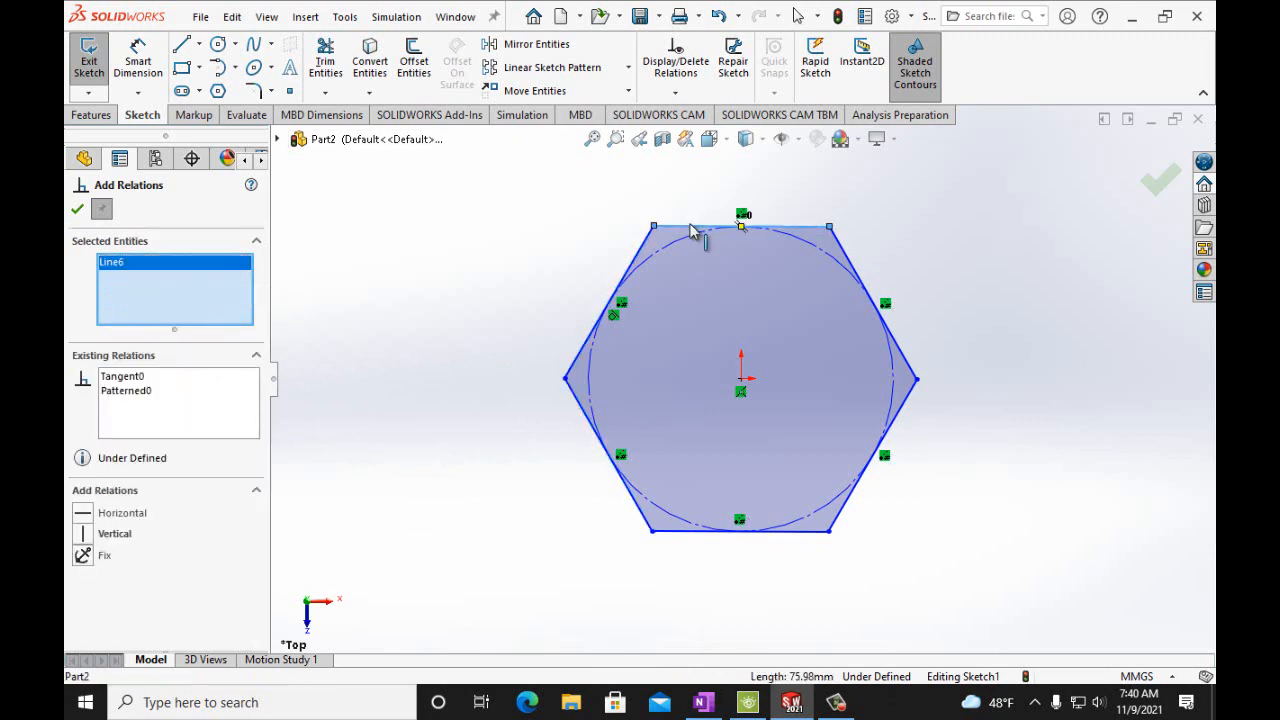
pyautogui.click(84, 513)
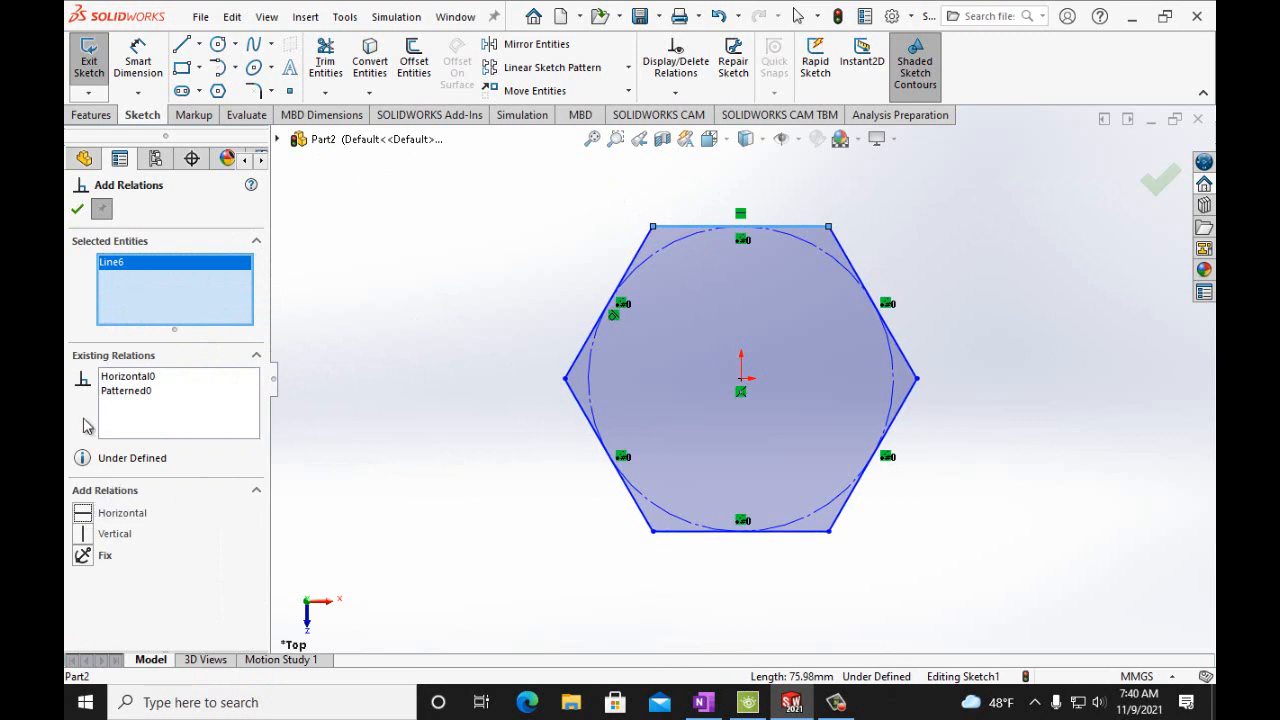
pyautogui.click(77, 210)
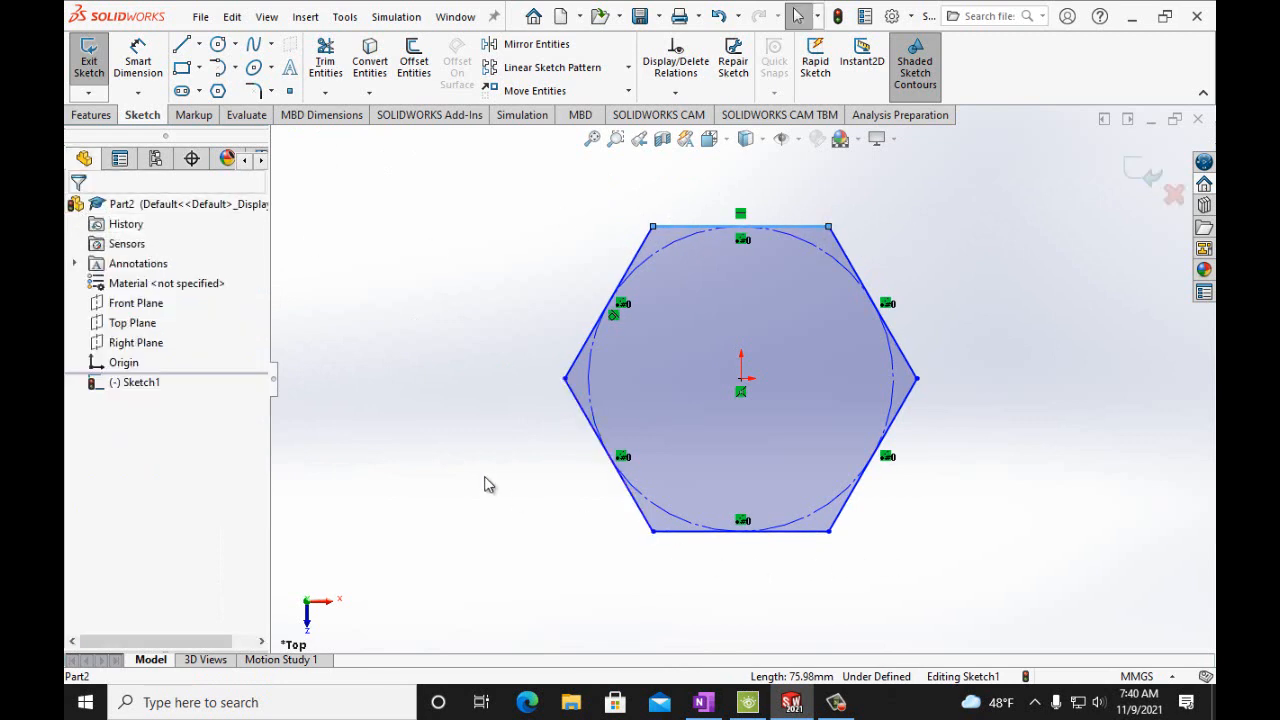
# Start a boss extrusion of the hexagon sketch and check the dimensions of Figure P3-21 in the OneNote handout
pyautogui.click(92, 115)
pyautogui.click(97, 77)
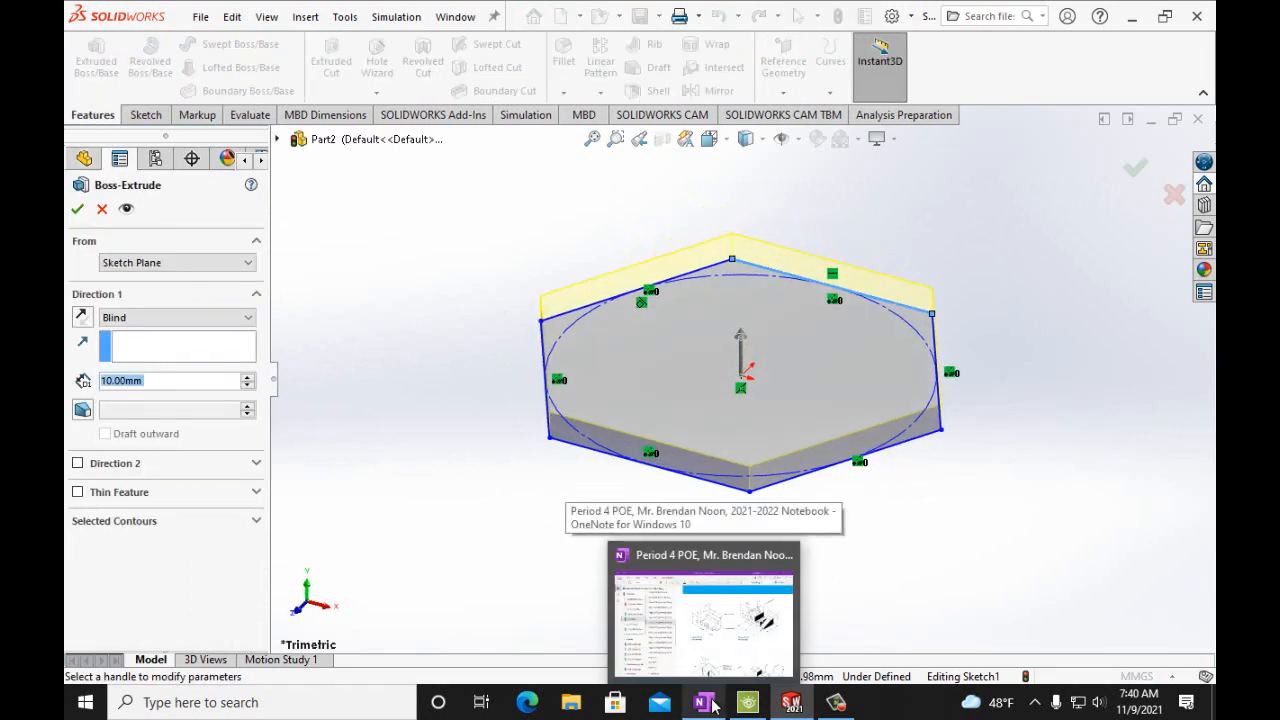
pyautogui.click(708, 703)
pyautogui.scroll(-5, 719, 528)
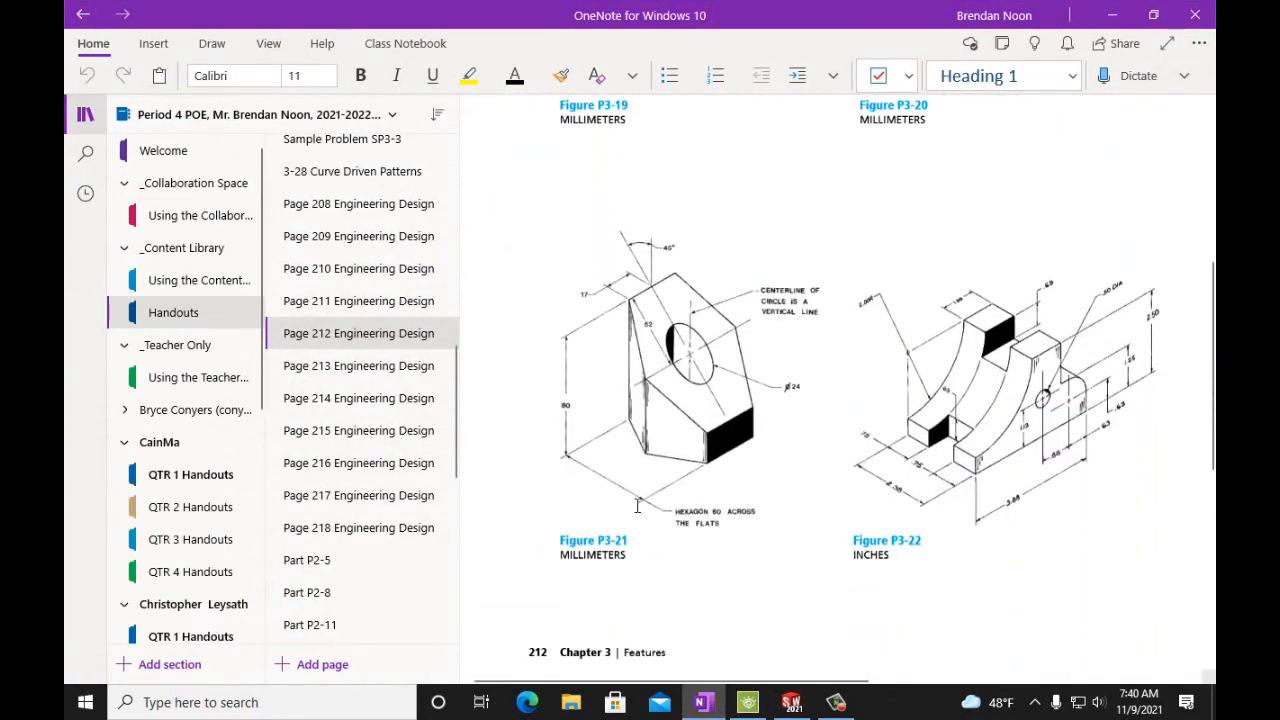
pyautogui.moveTo(748, 702)
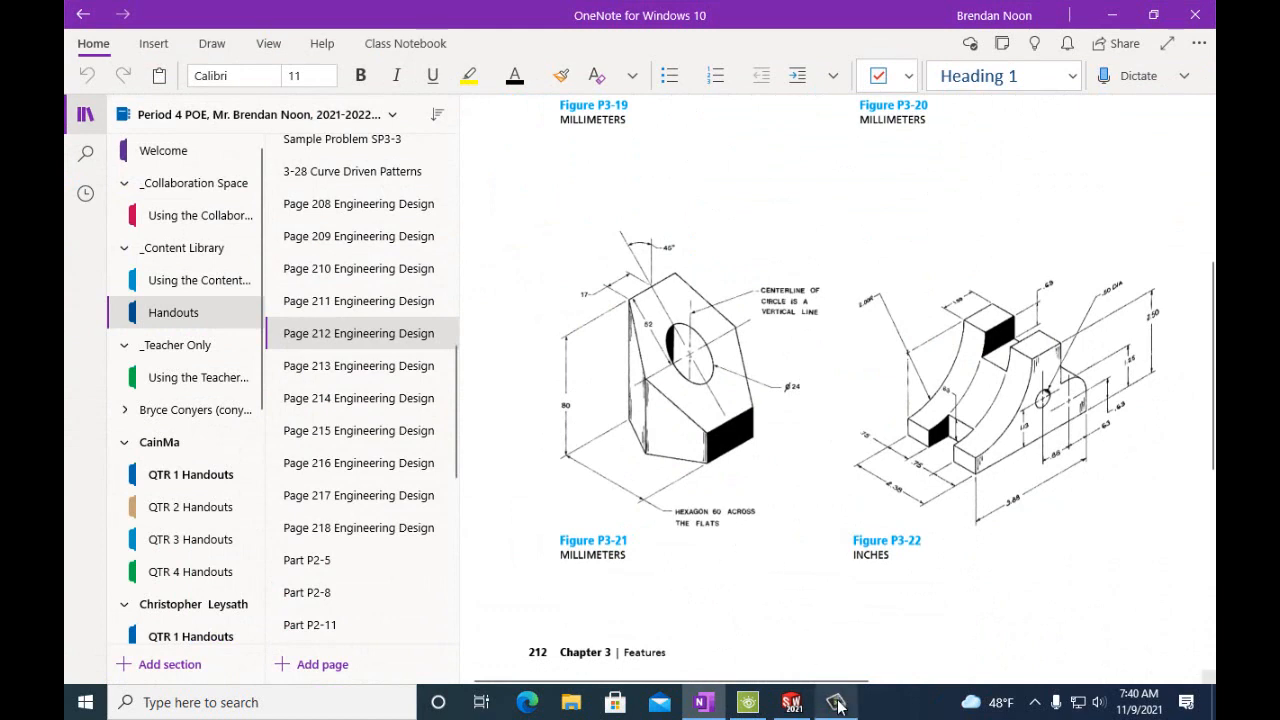
pyautogui.moveTo(838, 705)
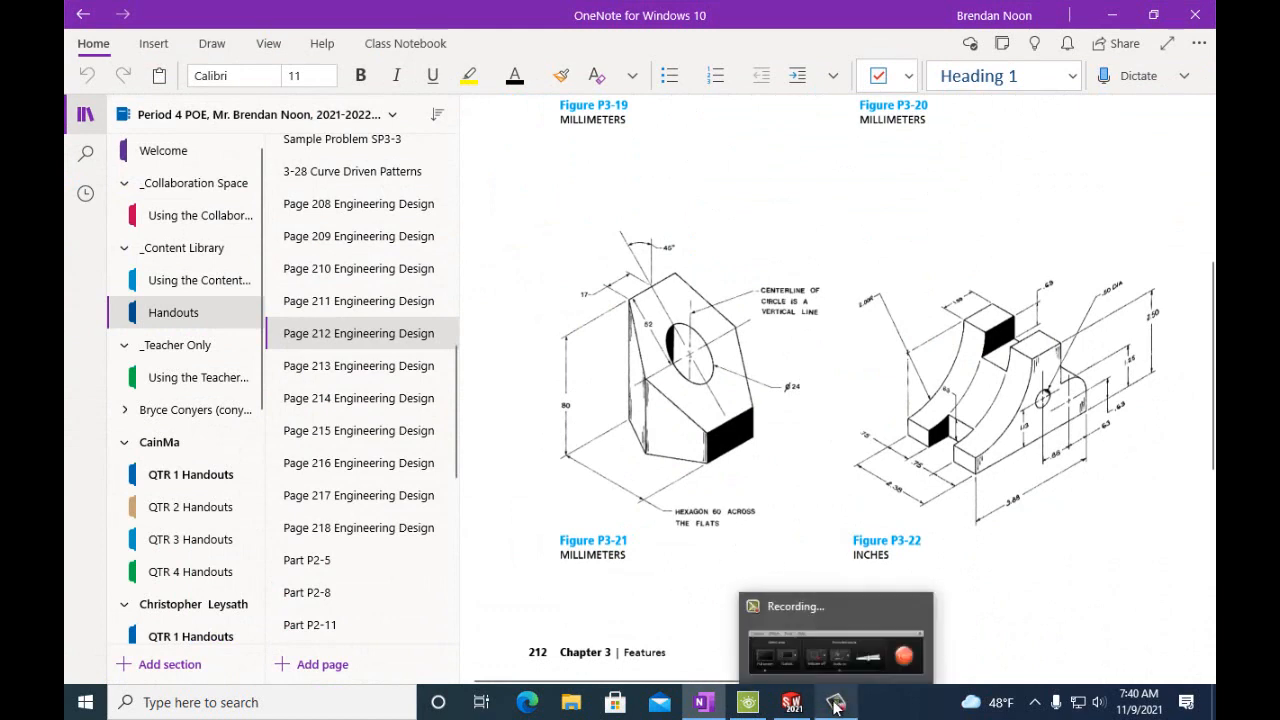
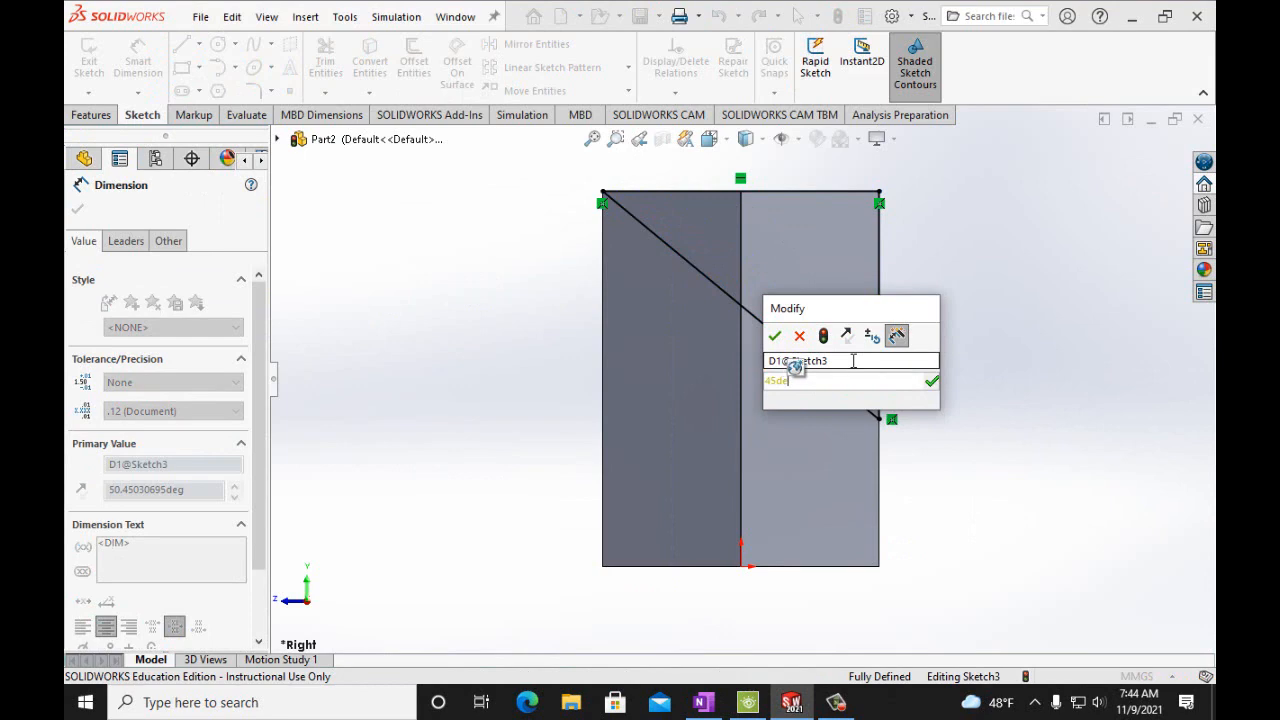
# Set the angle between the sketch's diagonal line and the vertical edge to 45° and compare it with Figure P3-21 in OneNote
pyautogui.click(775, 336)
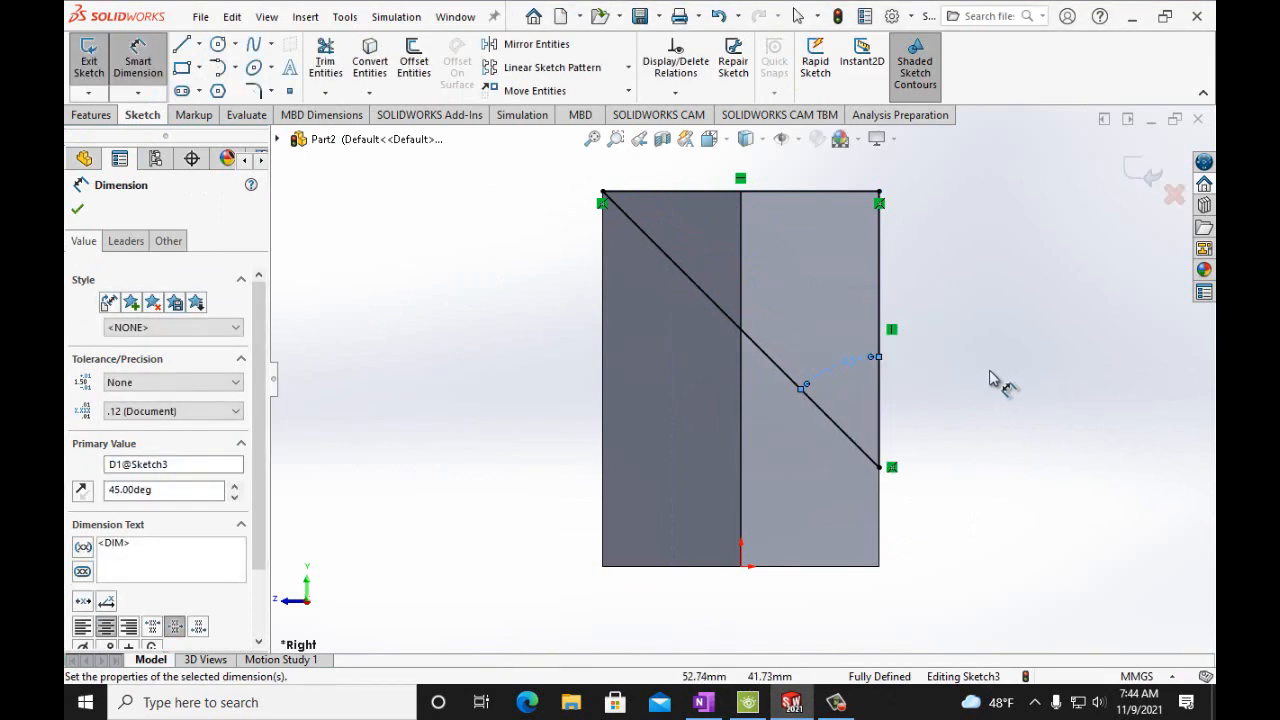
pyautogui.click(704, 703)
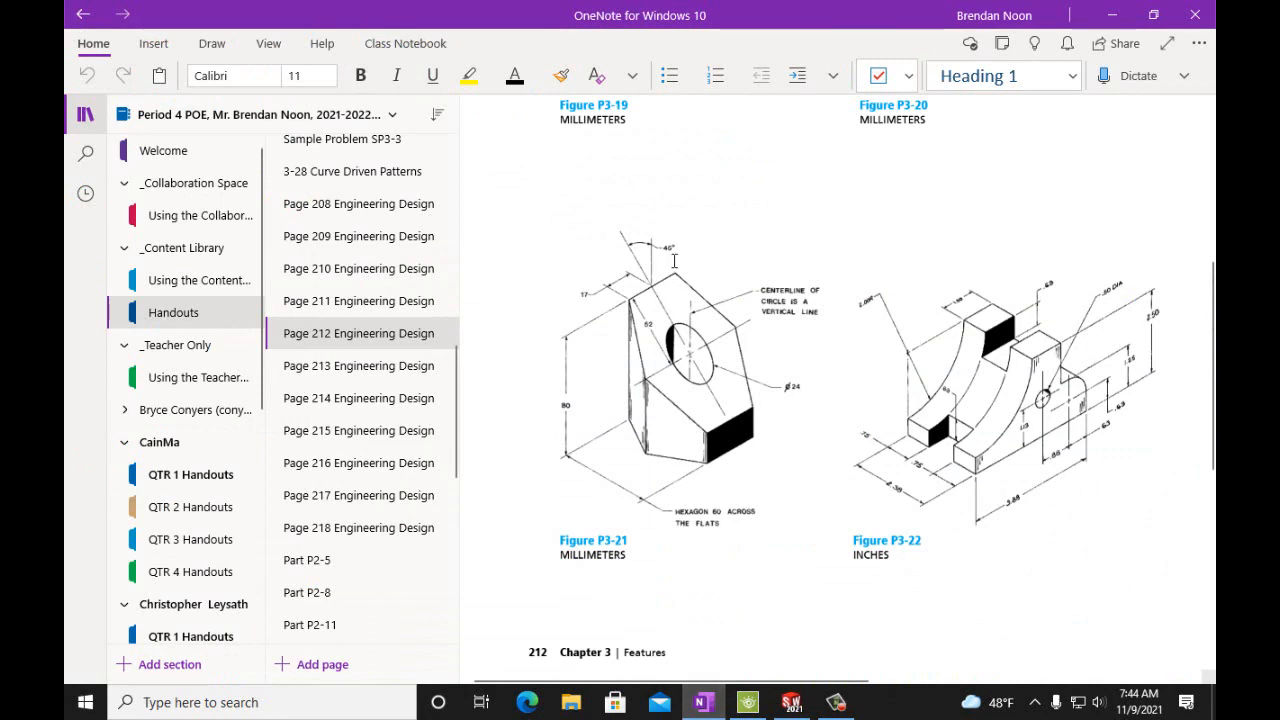
pyautogui.click(791, 703)
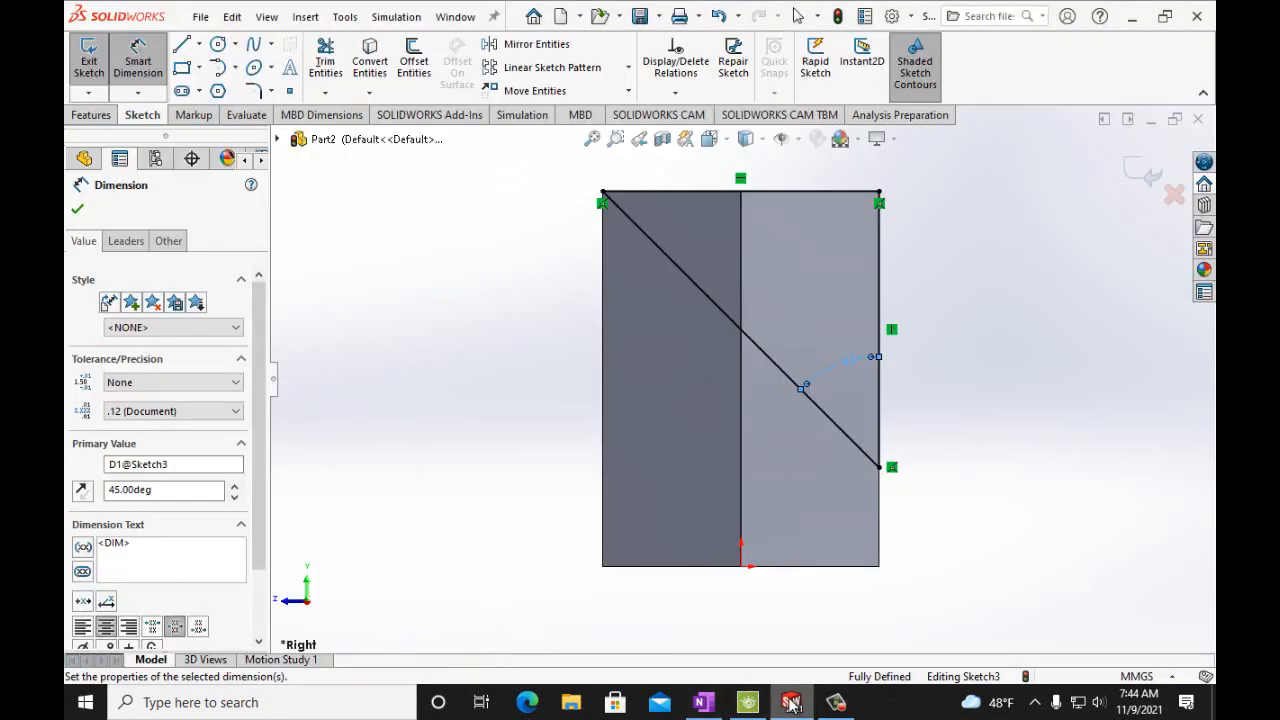
# Cut the triangular sketch through the hexagonal prism with Extruded Cut, using Through All - Both
pyautogui.click(91, 116)
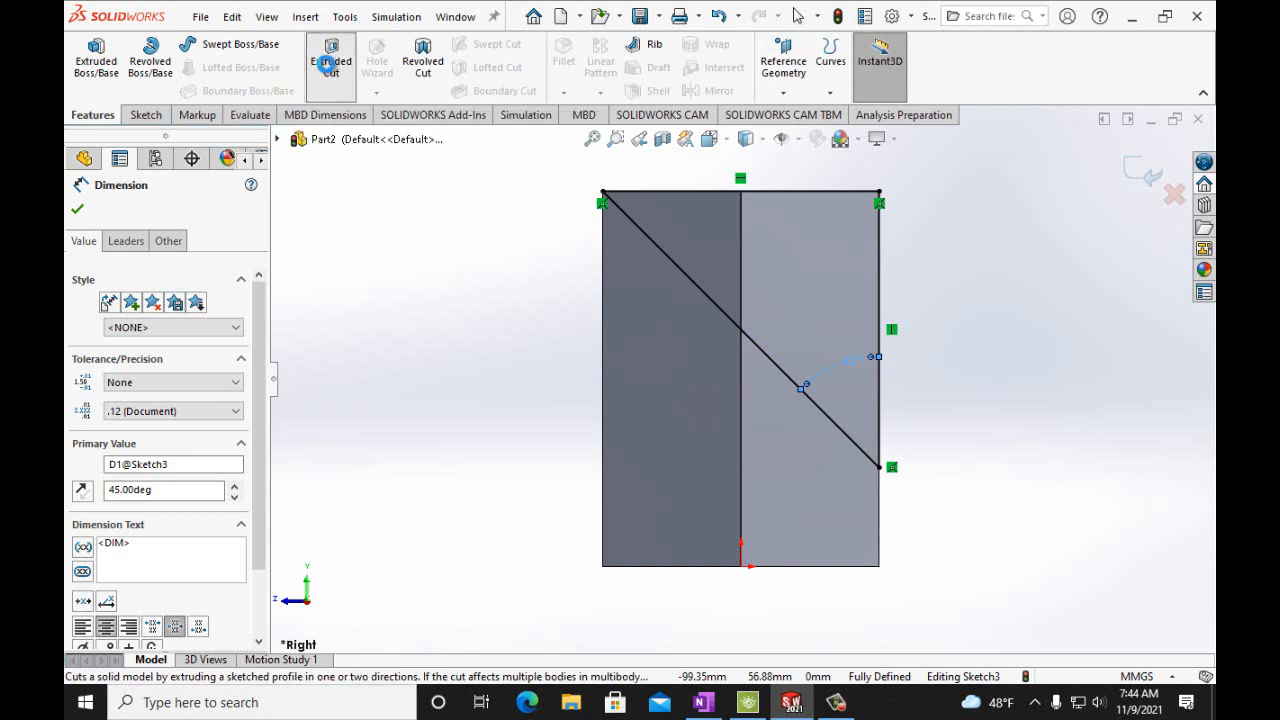
pyautogui.click(330, 62)
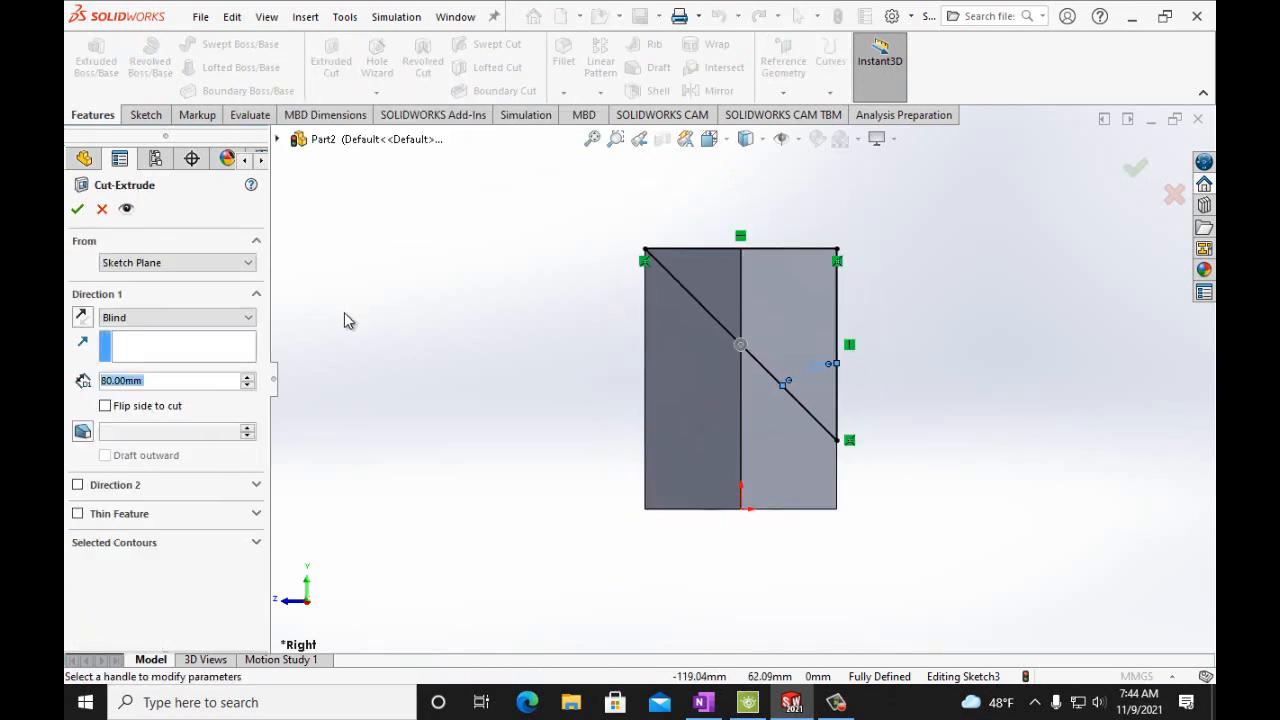
pyautogui.click(249, 318)
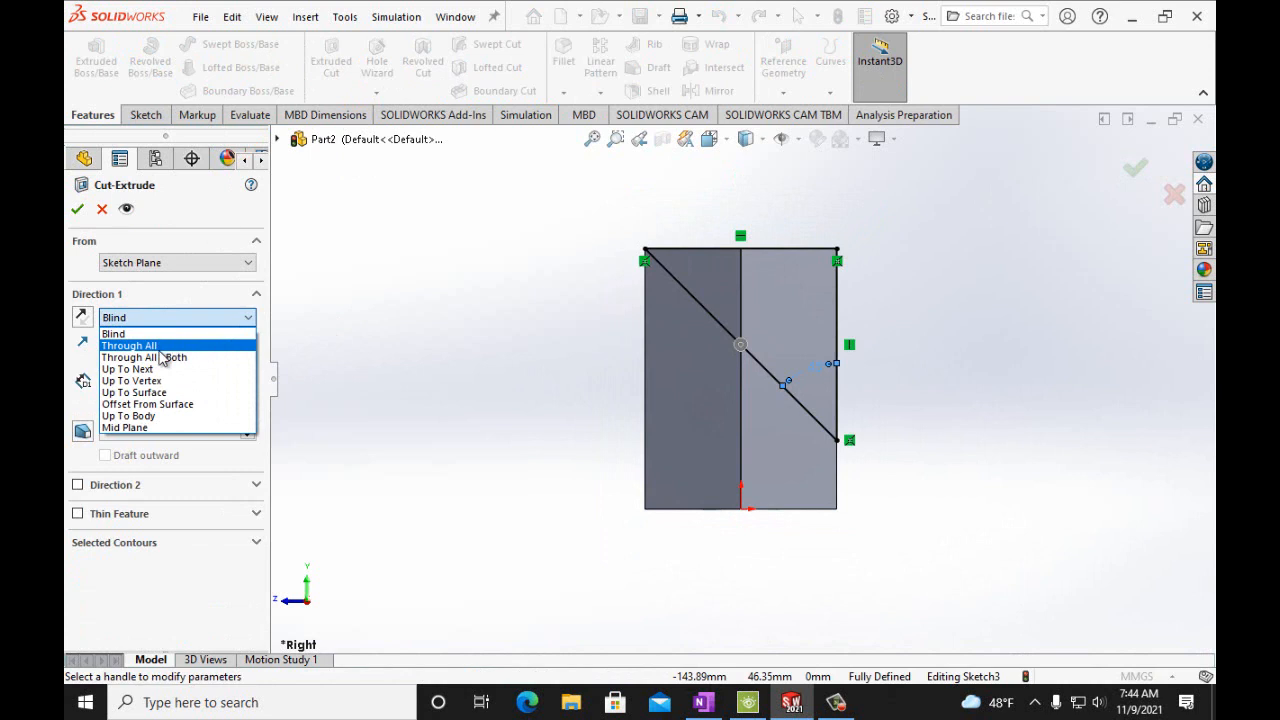
pyautogui.click(162, 358)
pyautogui.click(76, 209)
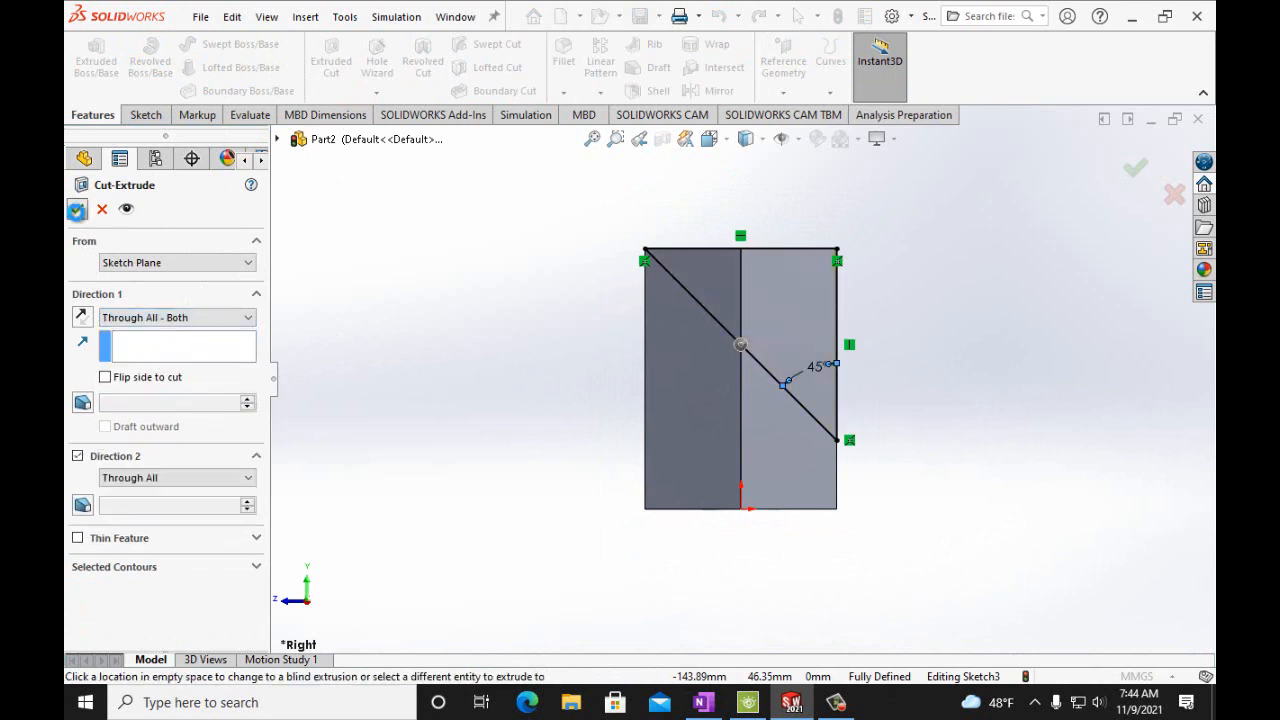
# Turn the model to show its sloped face and hole, and compare it with Figure P3-21 in the OneNote handout
pyautogui.hotkey('ctrl', '7')
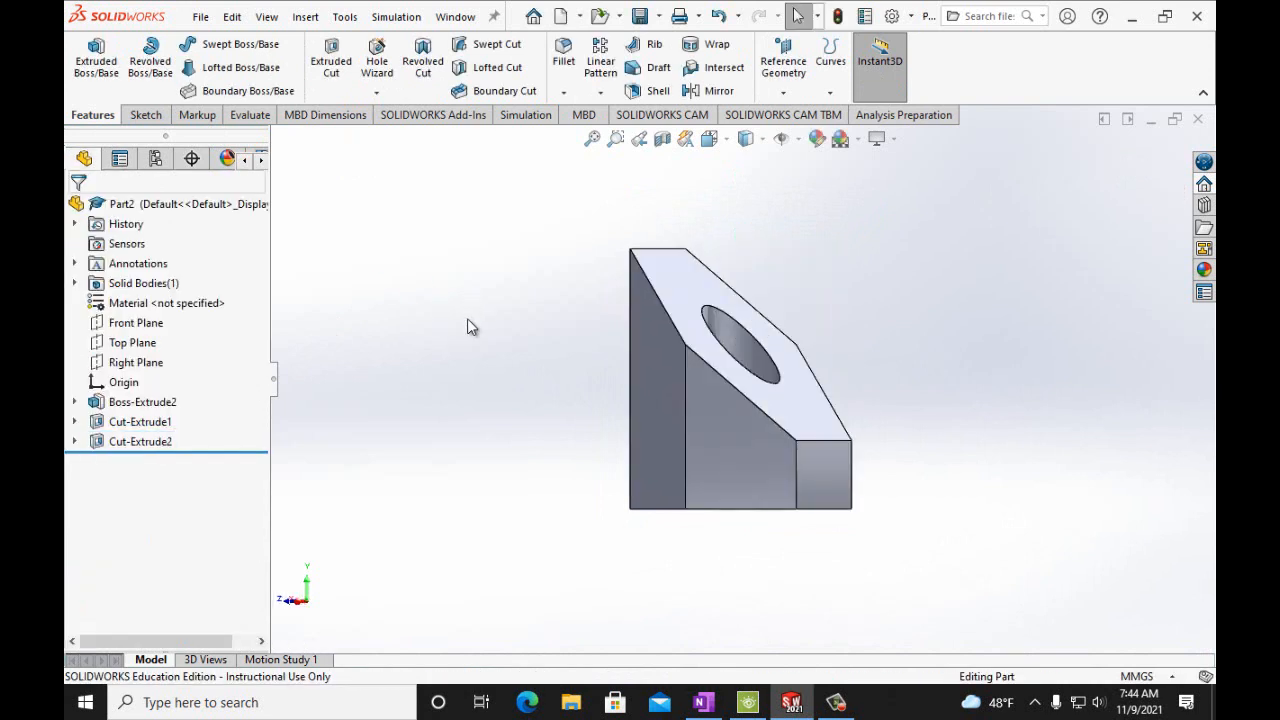
pyautogui.click(703, 702)
pyautogui.click(703, 702)
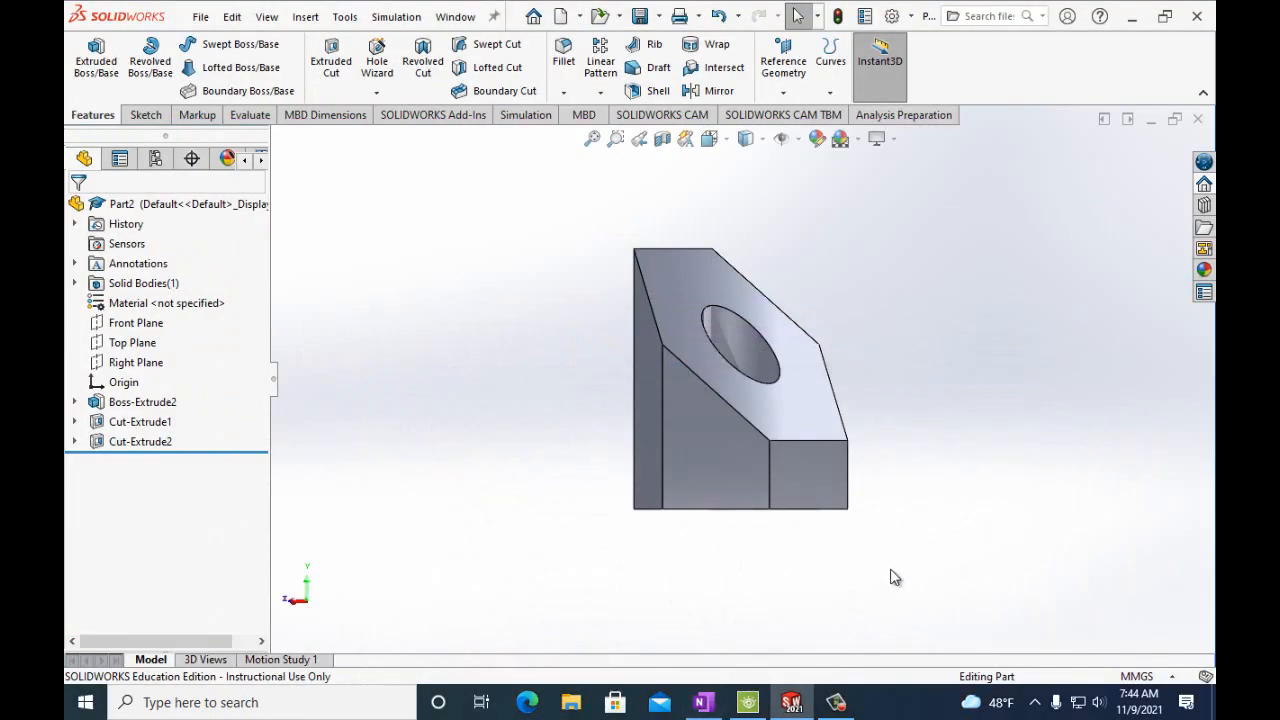
pyautogui.press('Down')
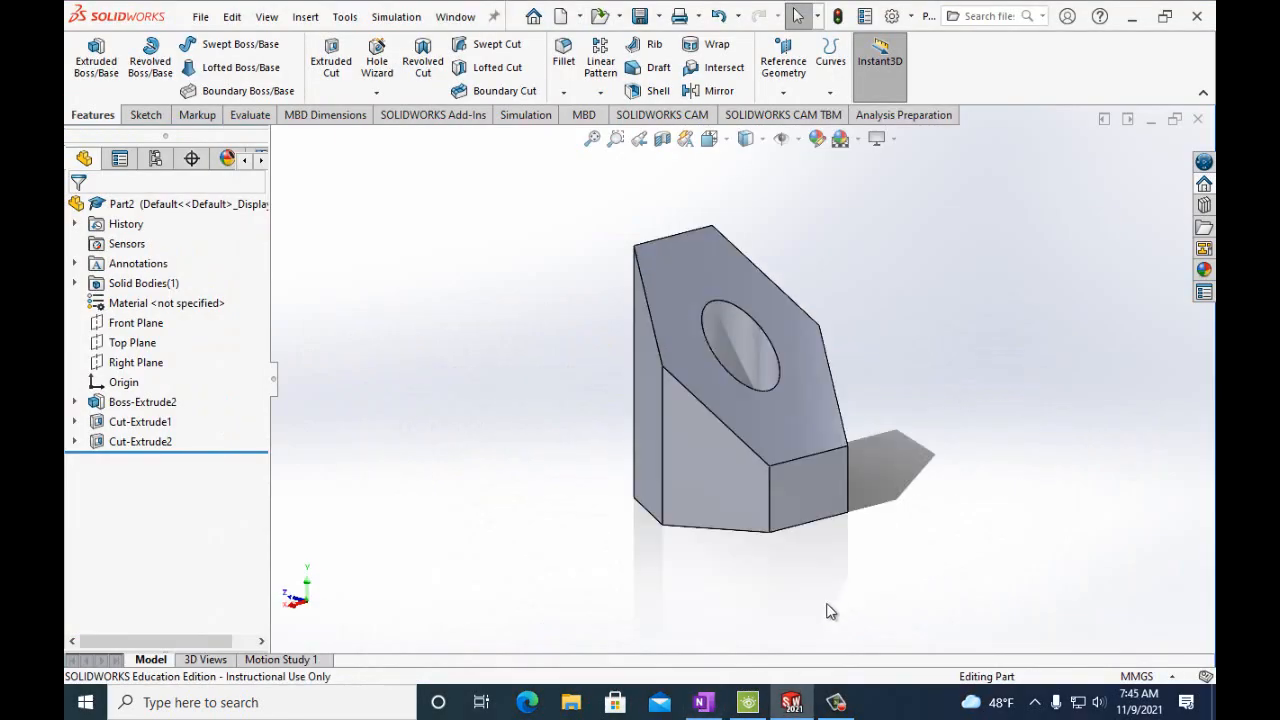
pyautogui.click(704, 703)
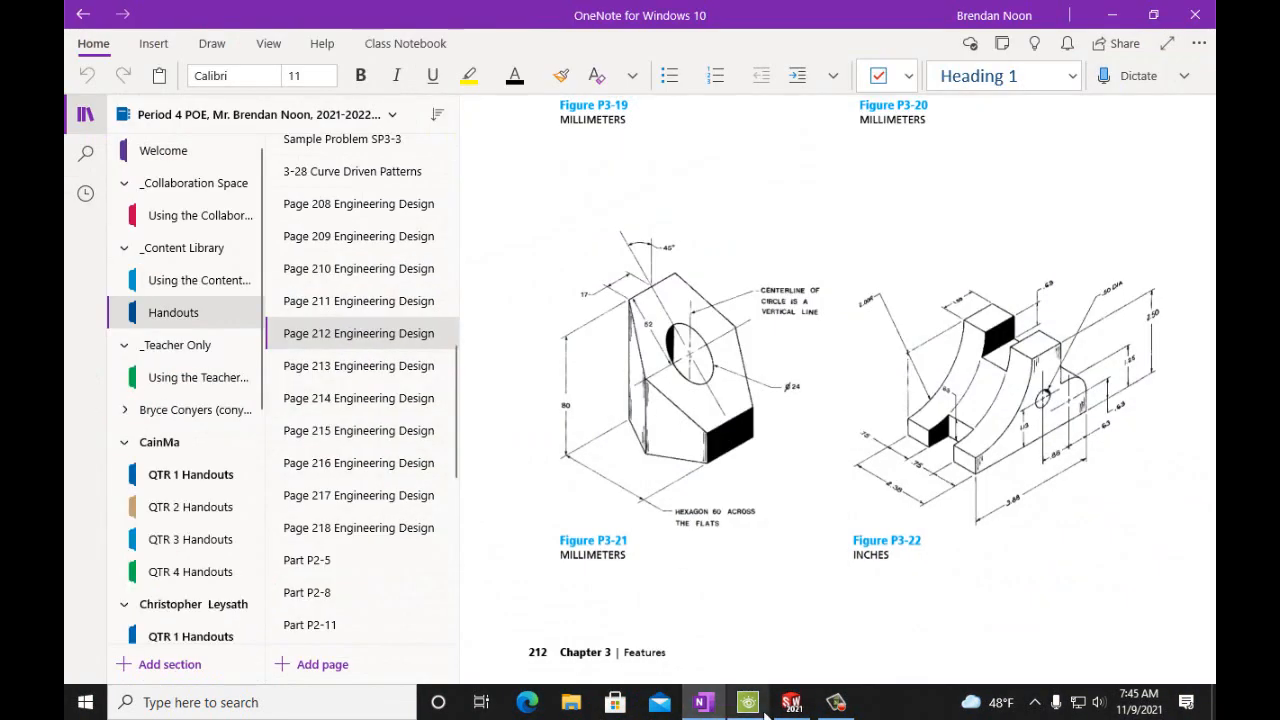
pyautogui.click(791, 702)
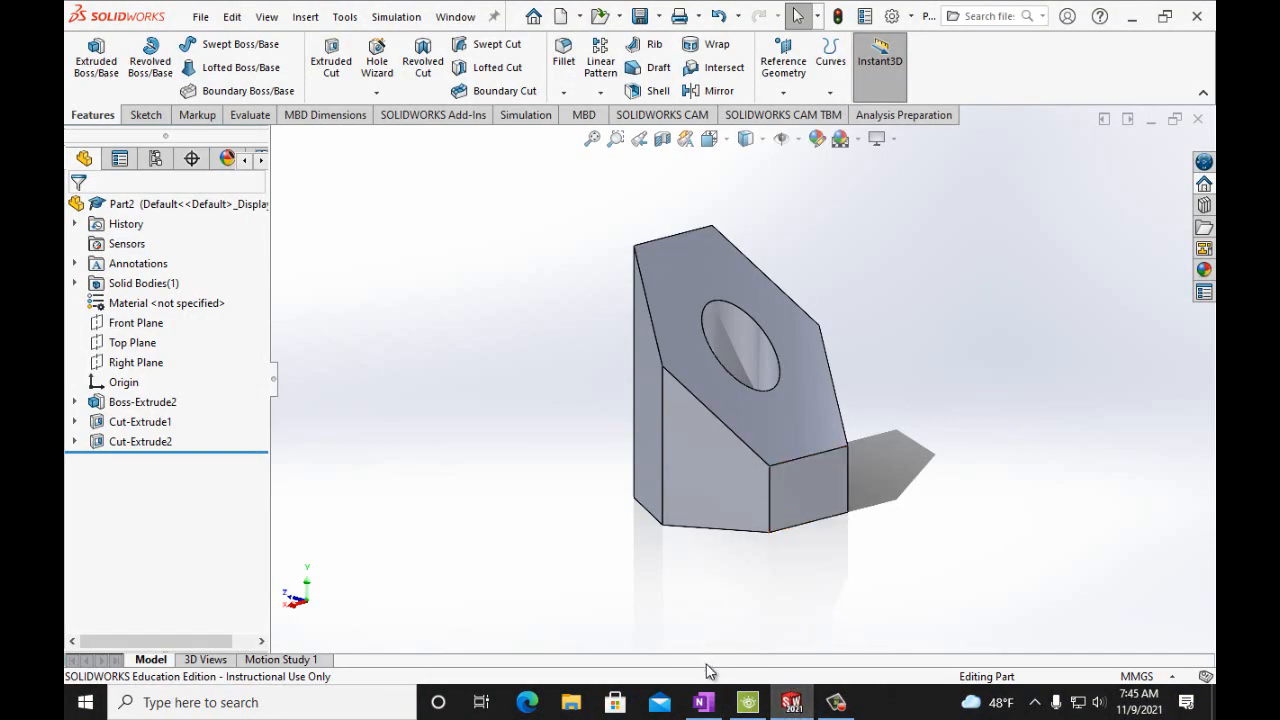
pyautogui.click(704, 703)
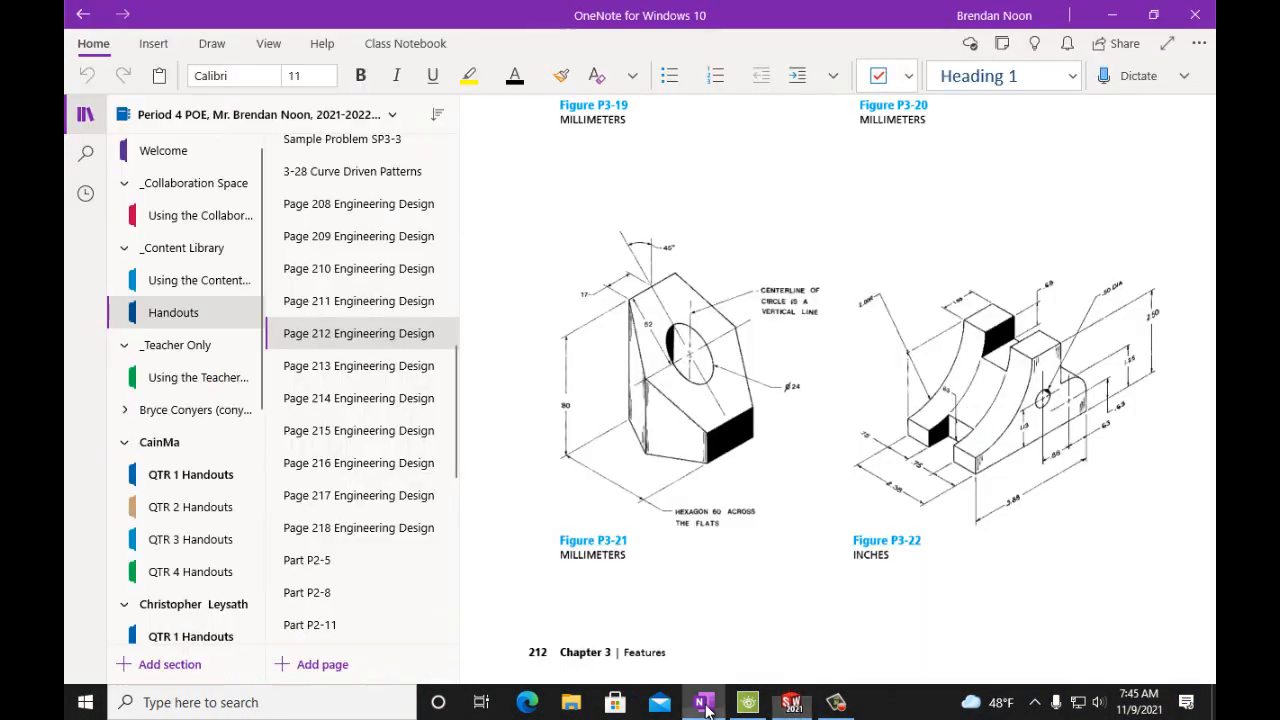
pyautogui.click(789, 703)
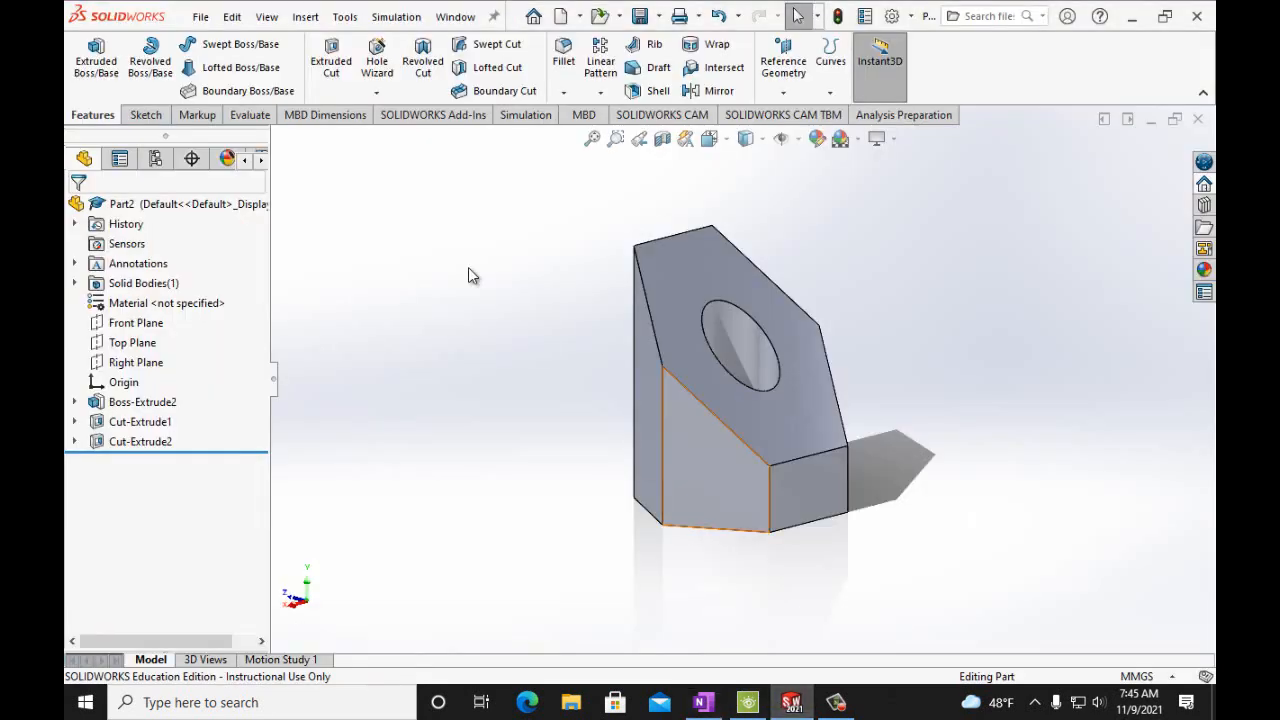
# Save the part under the file name Part P3-21 in the same folder as Part P3-19
pyautogui.click(205, 19)
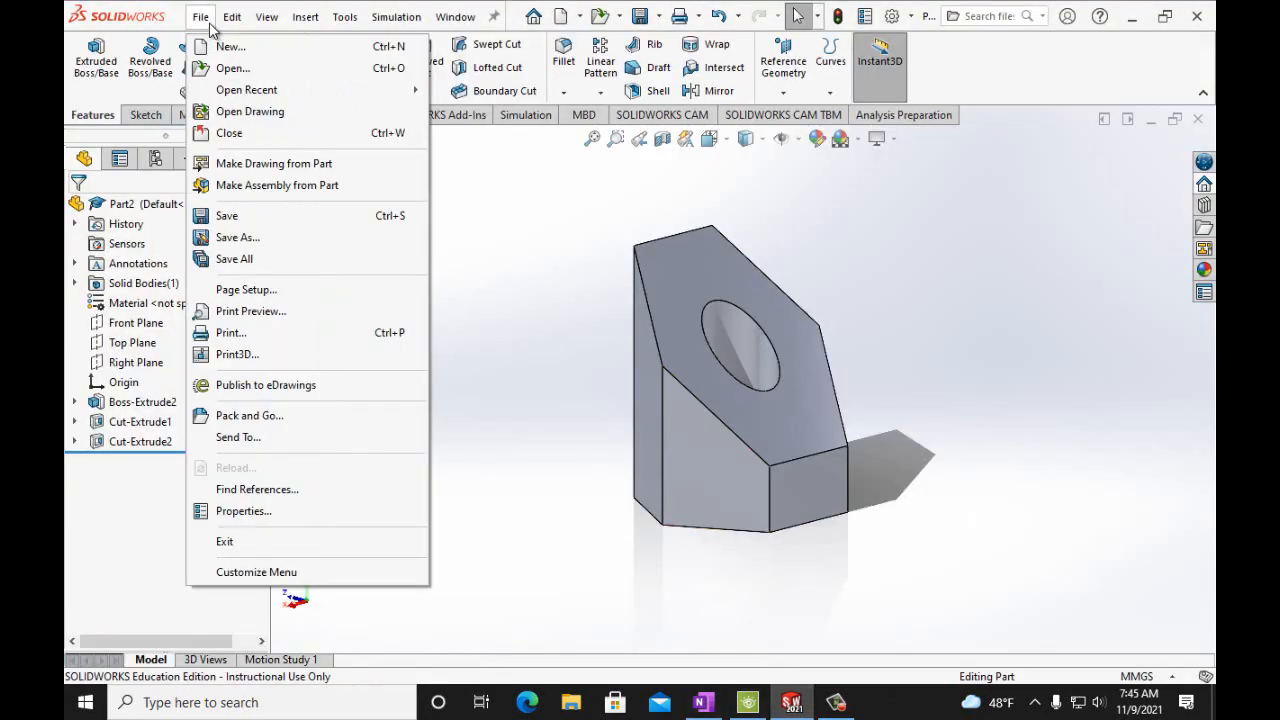
pyautogui.click(246, 237)
pyautogui.click(530, 478)
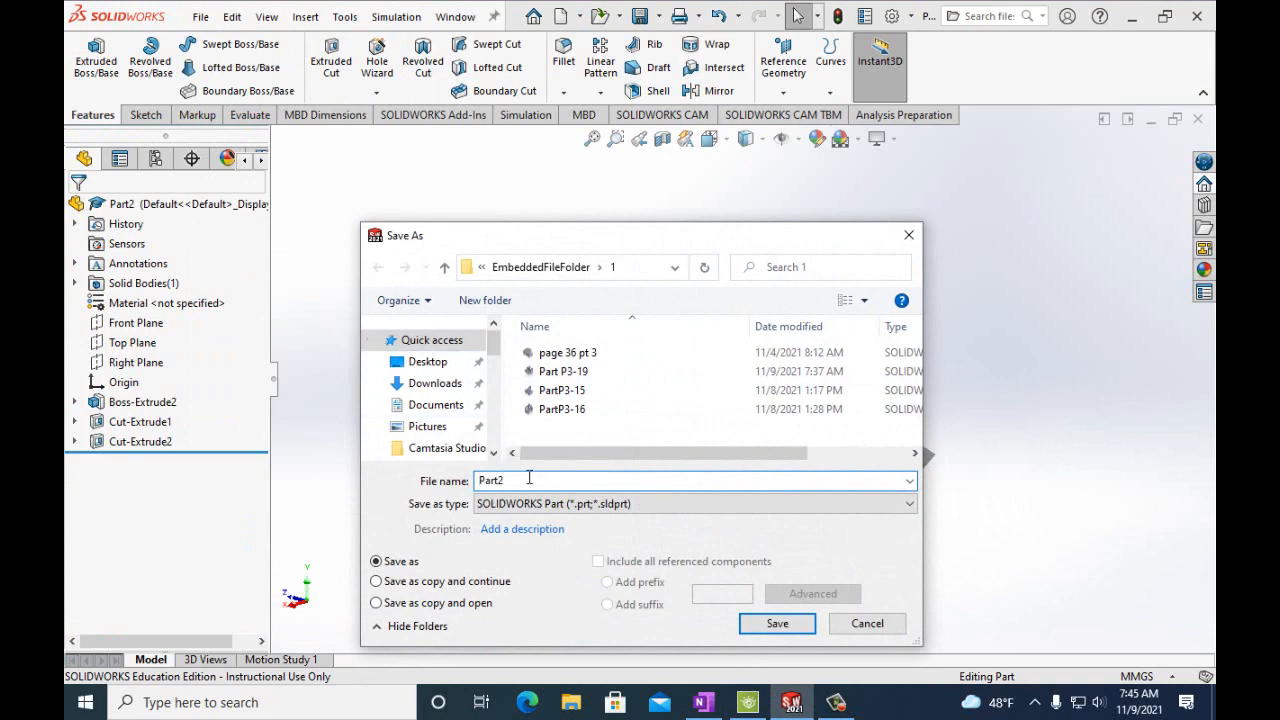
pyautogui.press('BackSpace')
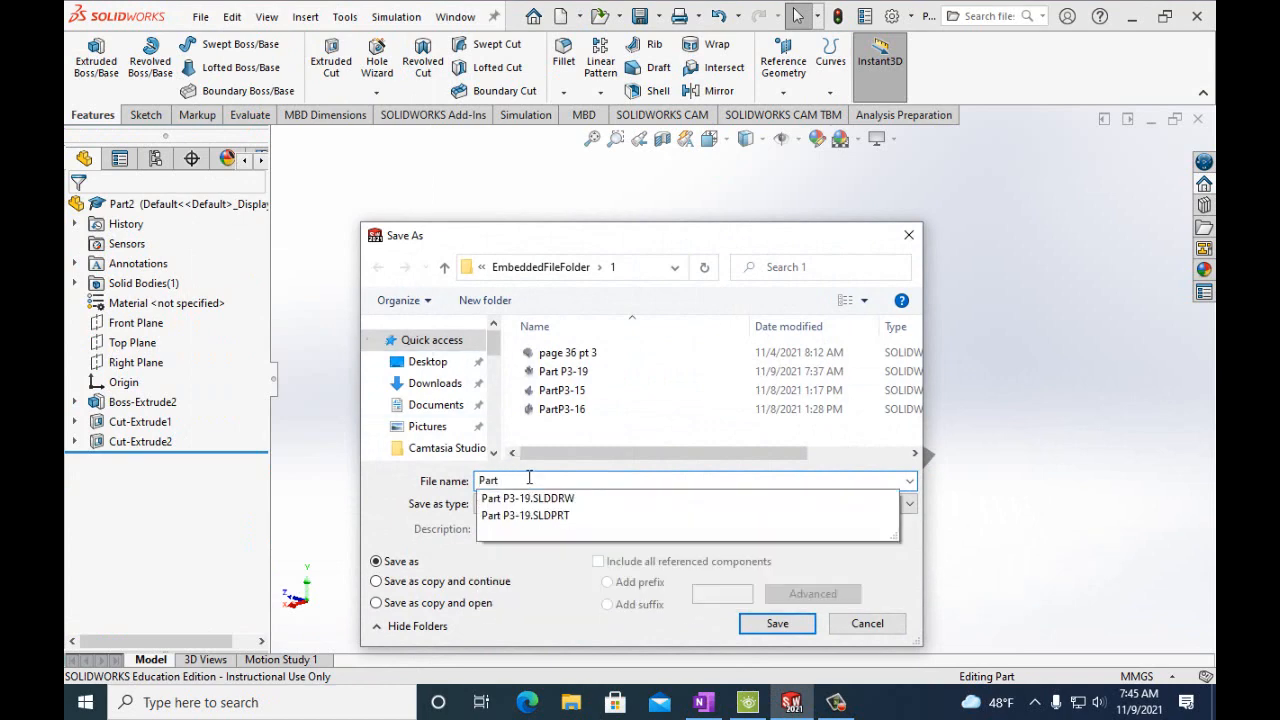
pyautogui.write('P3-21')
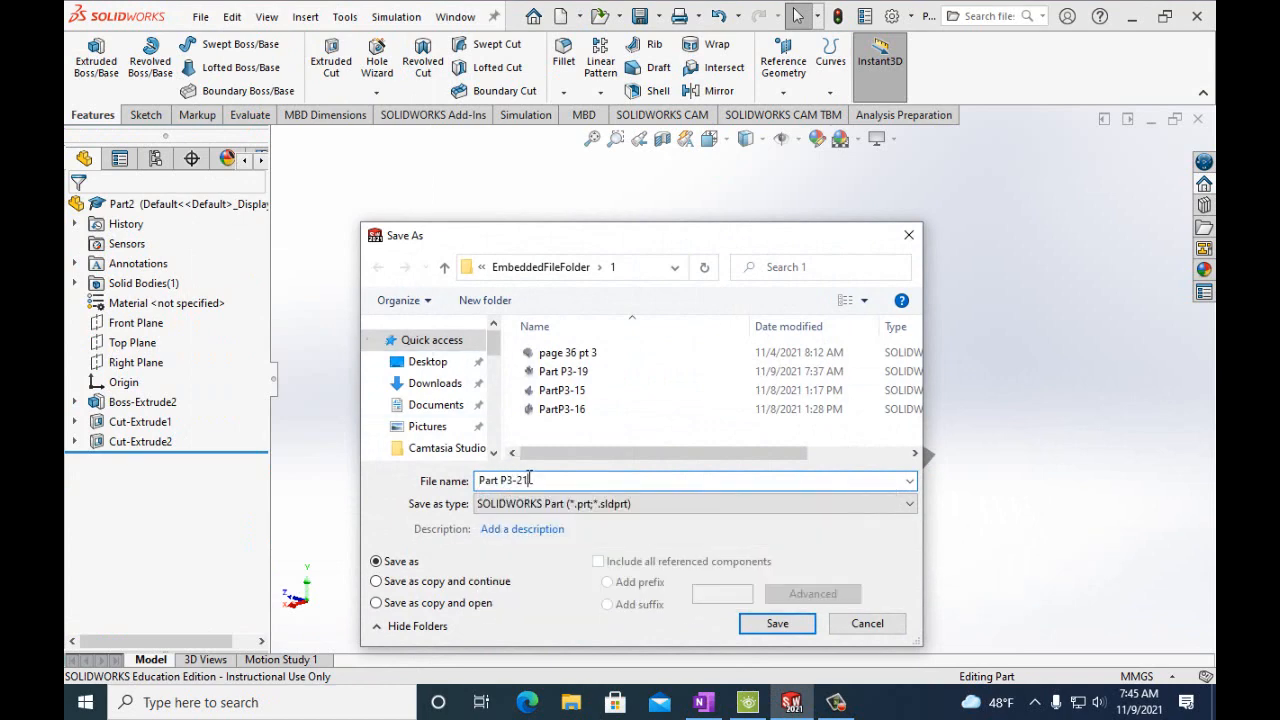
pyautogui.click(777, 624)
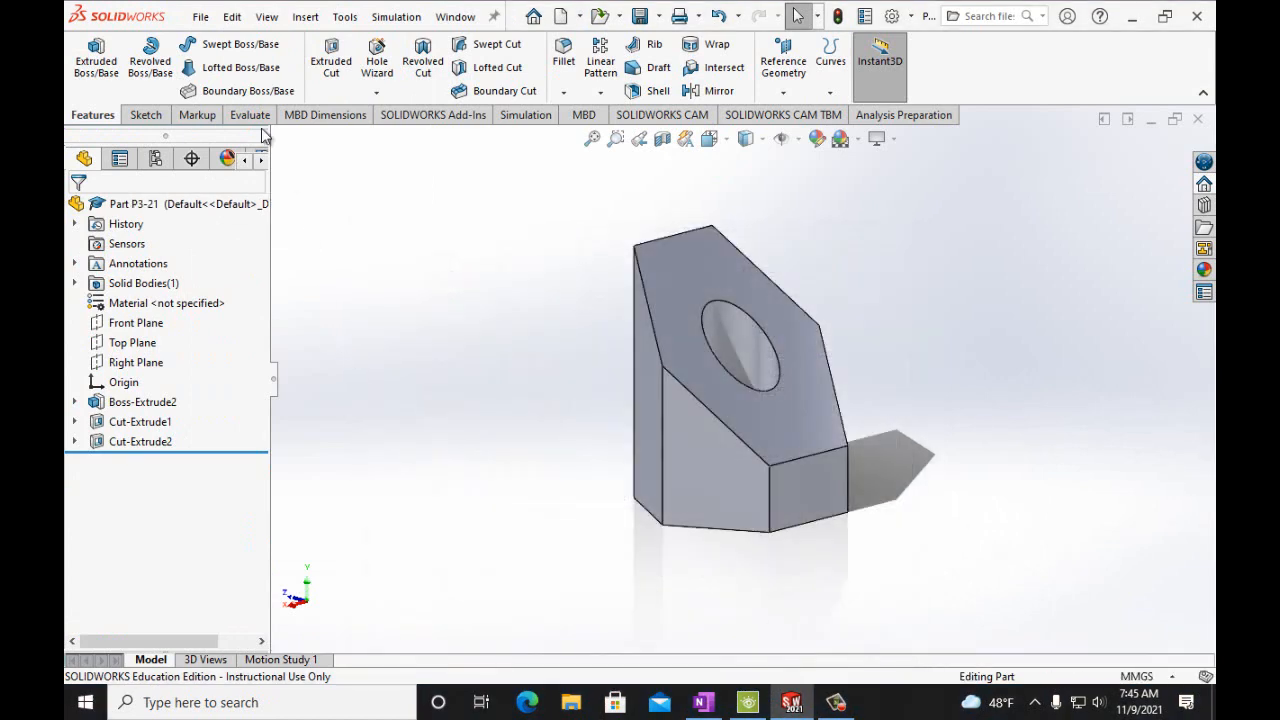
# Make a drawing from the part on an A (ANSI) Landscape sheet and place the pictorial view showing the sloped face and hole
pyautogui.click(201, 17)
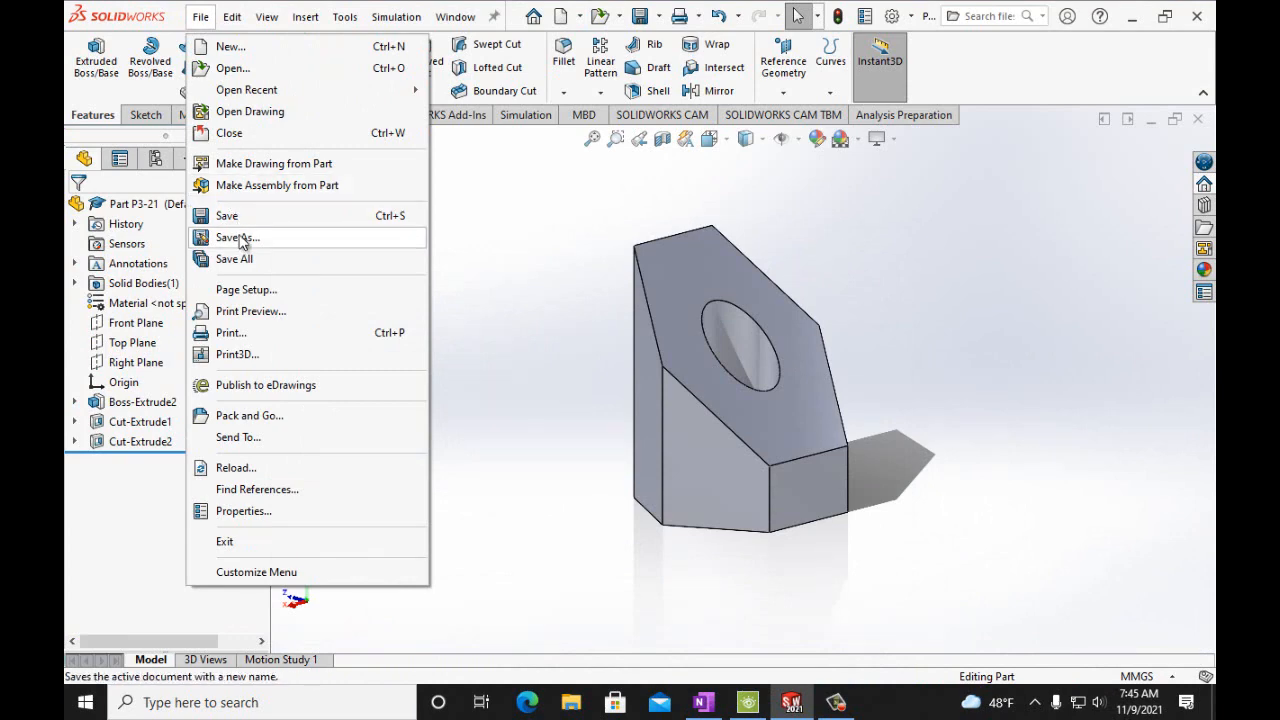
pyautogui.click(256, 164)
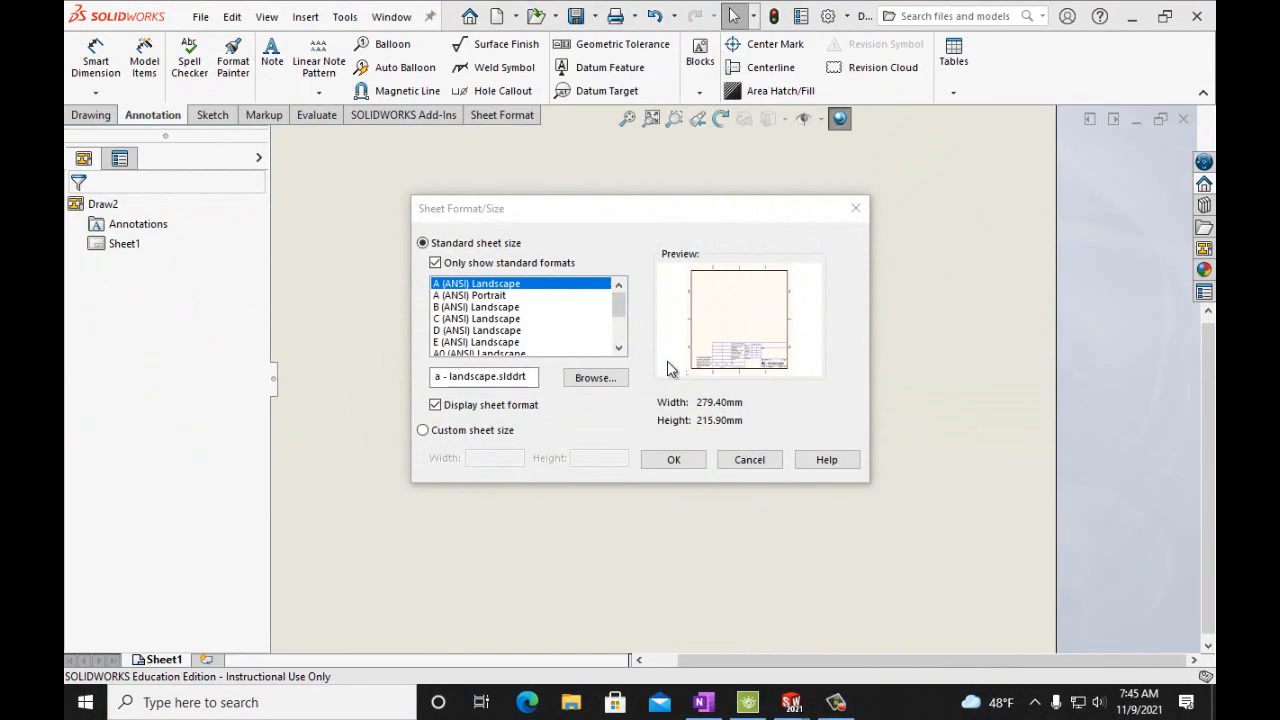
pyautogui.click(675, 462)
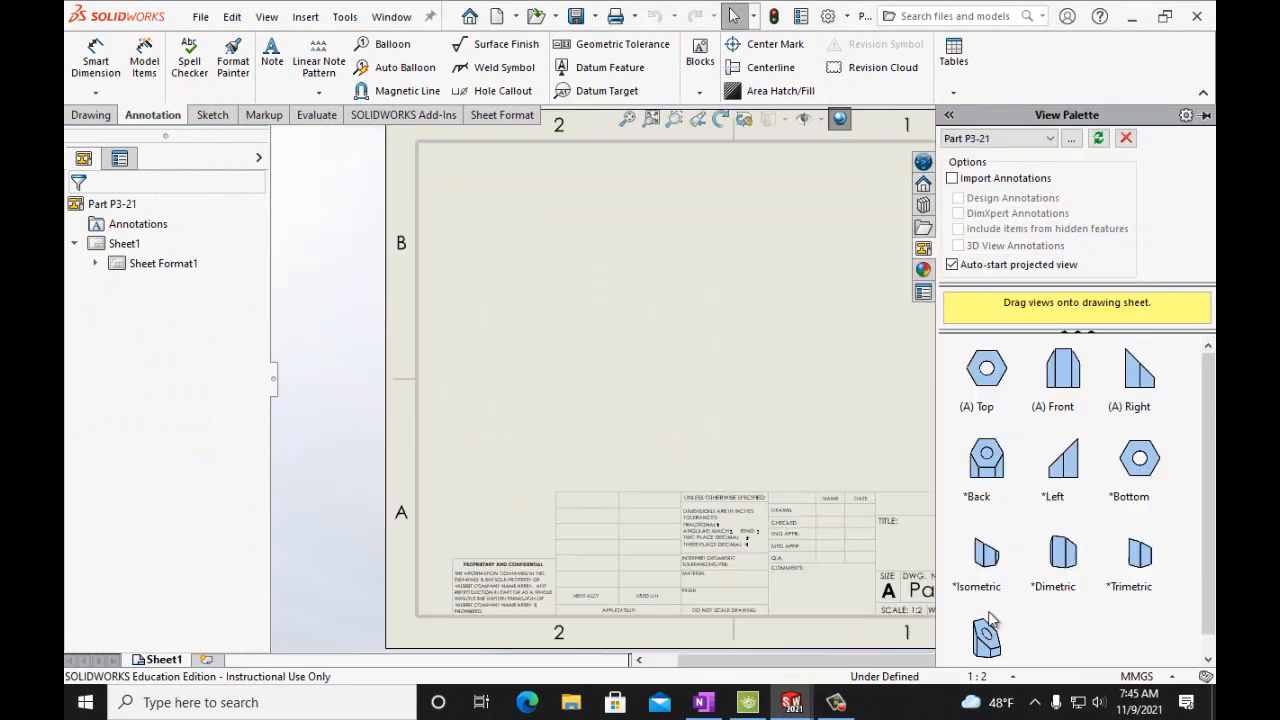
pyautogui.moveTo(980, 630); pyautogui.dragTo(716, 340)
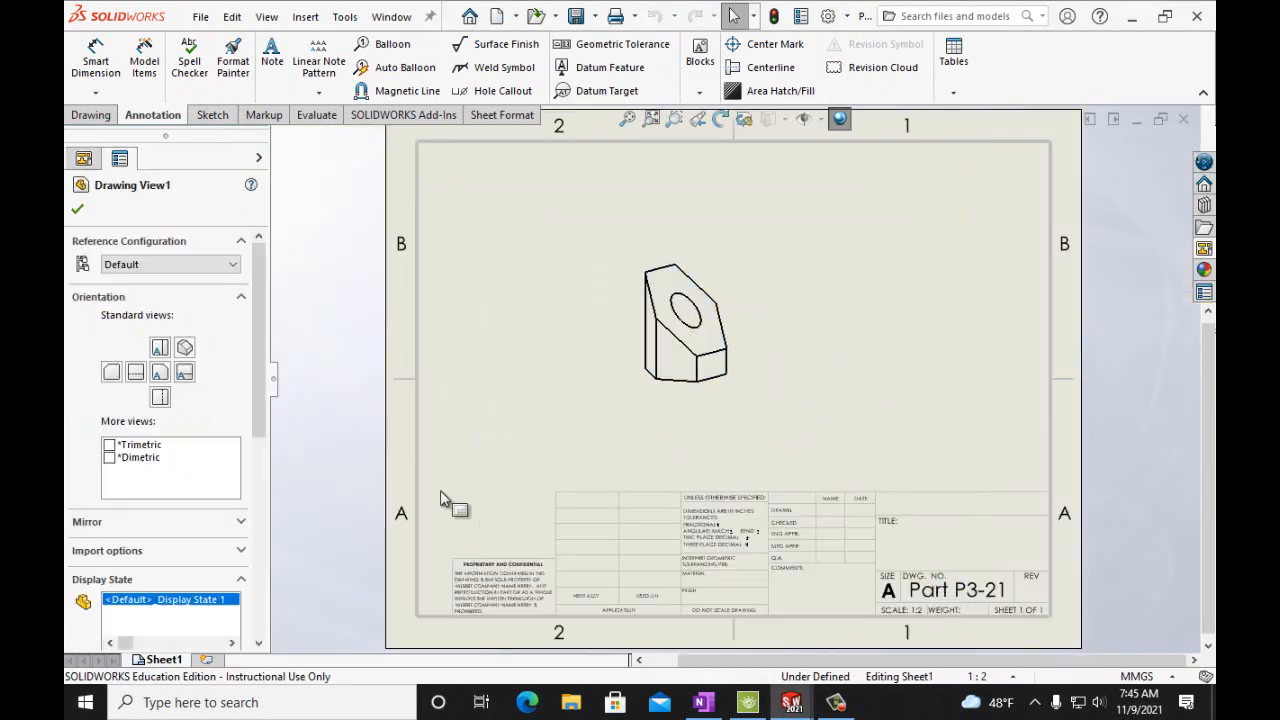
# Display the drawing view shaded with edges at a custom 1:1 scale and centre it above the title block
pyautogui.scroll(-4, 213, 517)
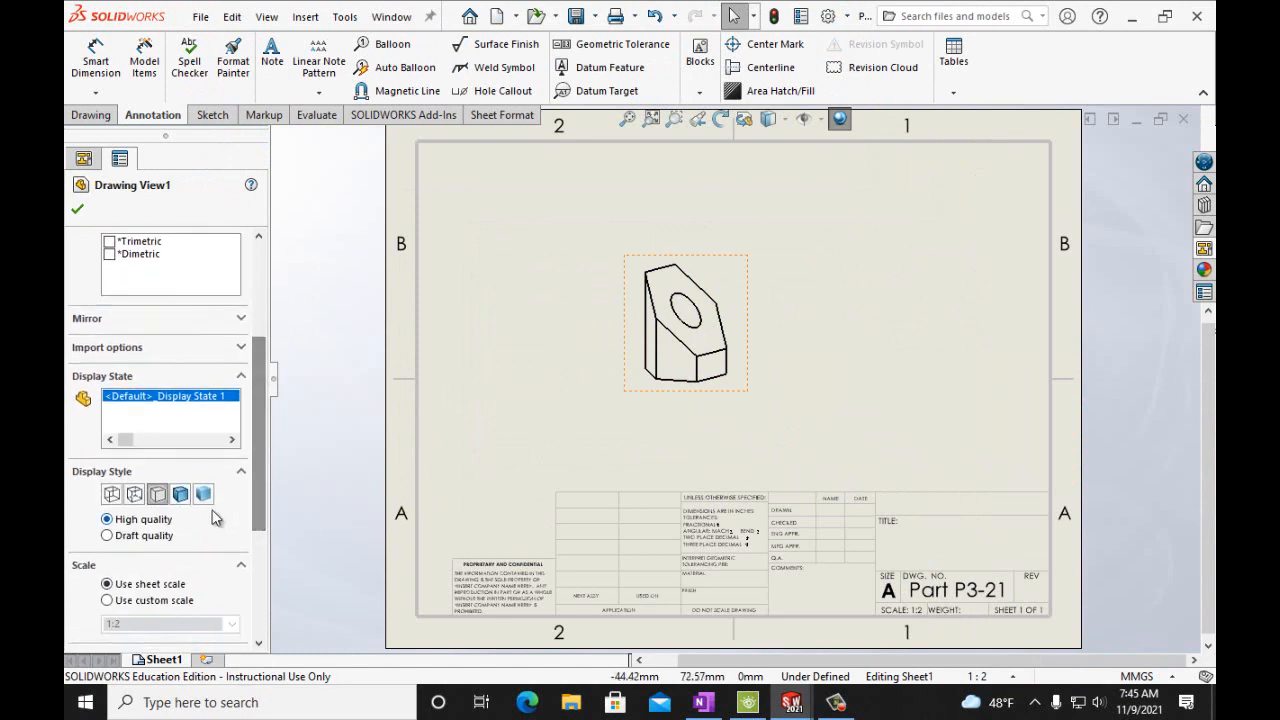
pyautogui.click(180, 494)
pyautogui.moveTo(261, 488); pyautogui.dragTo(256, 561)
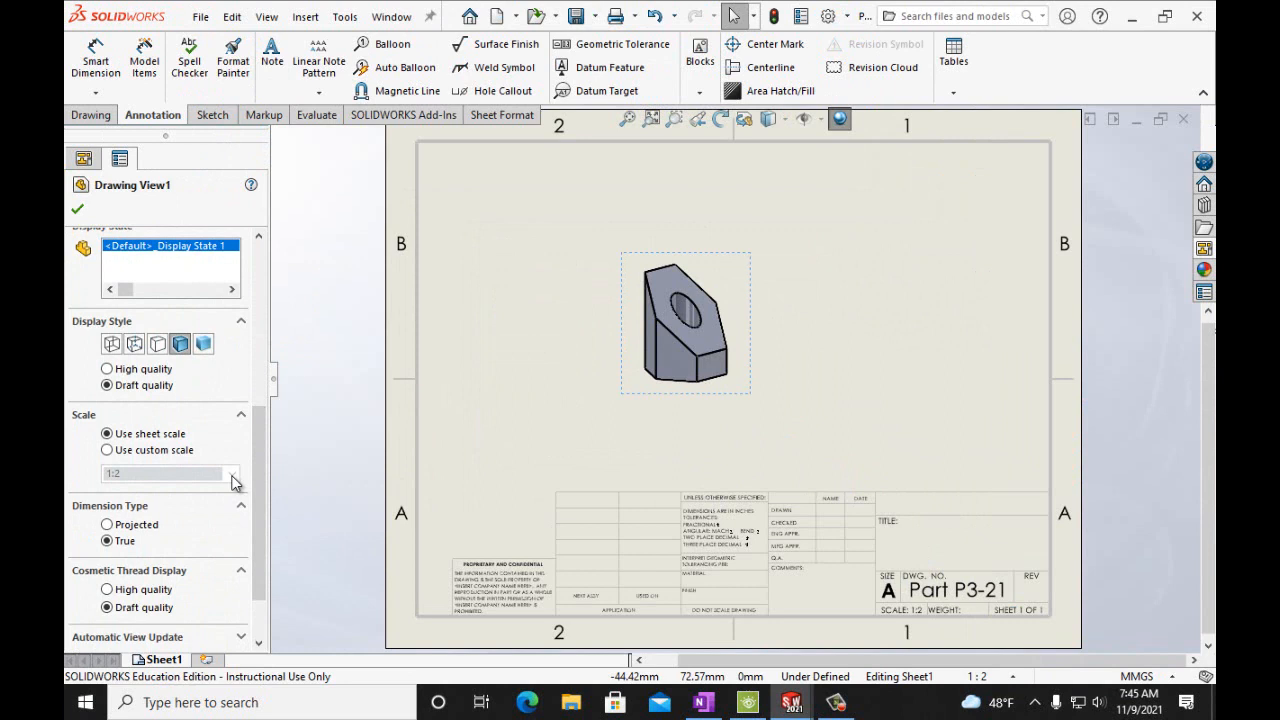
pyautogui.click(120, 450)
pyautogui.click(232, 473)
pyautogui.moveTo(232, 513); pyautogui.dragTo(232, 500)
pyautogui.click(178, 500)
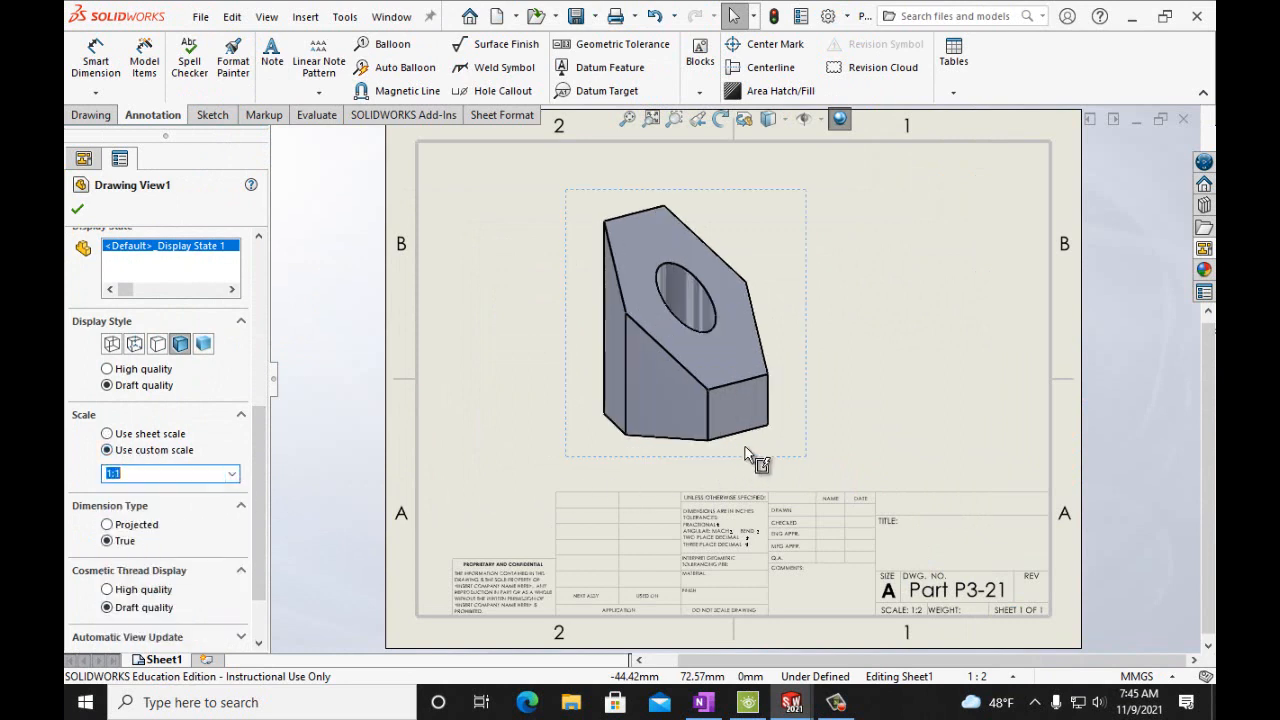
pyautogui.moveTo(757, 466); pyautogui.dragTo(811, 467)
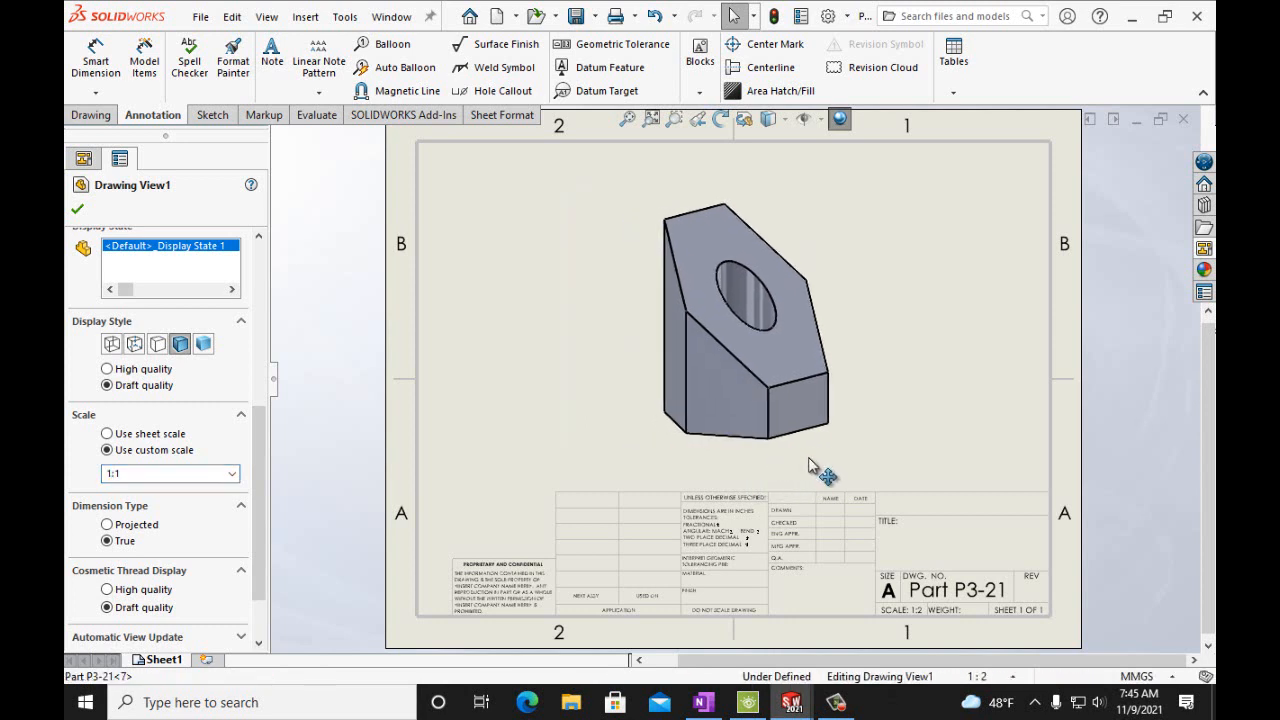
pyautogui.click(78, 209)
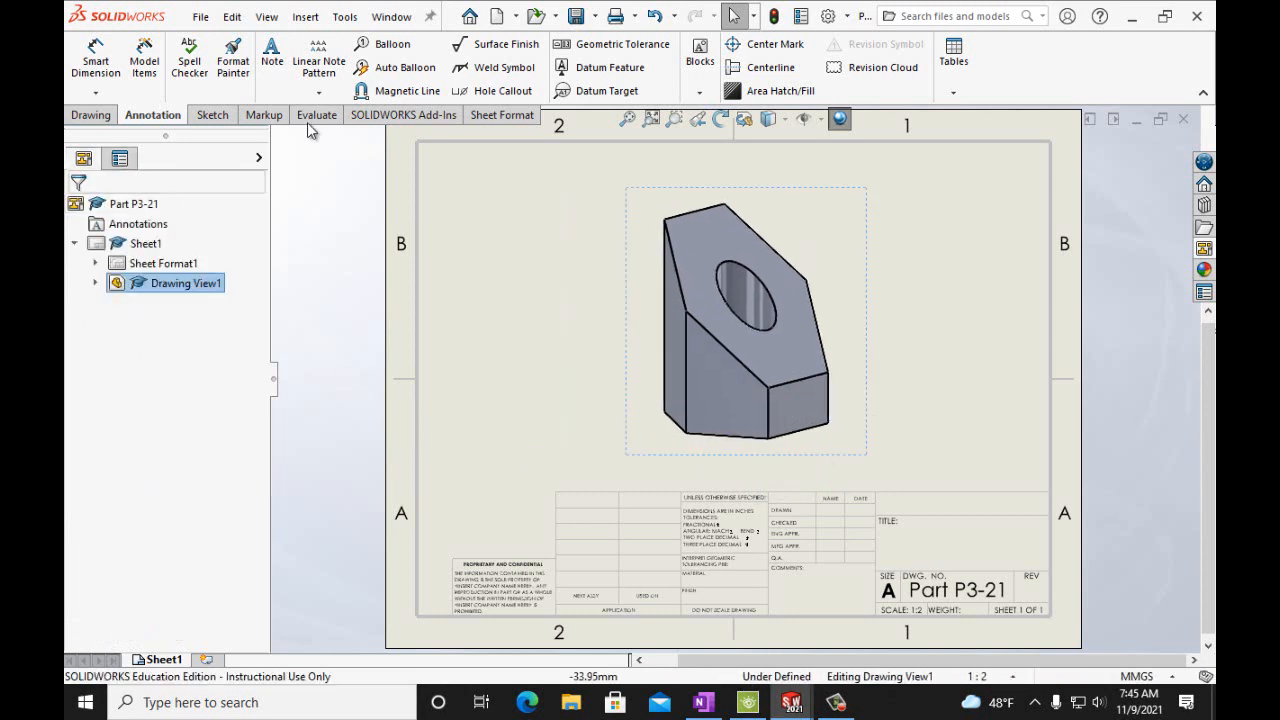
# Add a note with the author's name in the title block, using Eras Bold ITC at size 26
pyautogui.click(272, 55)
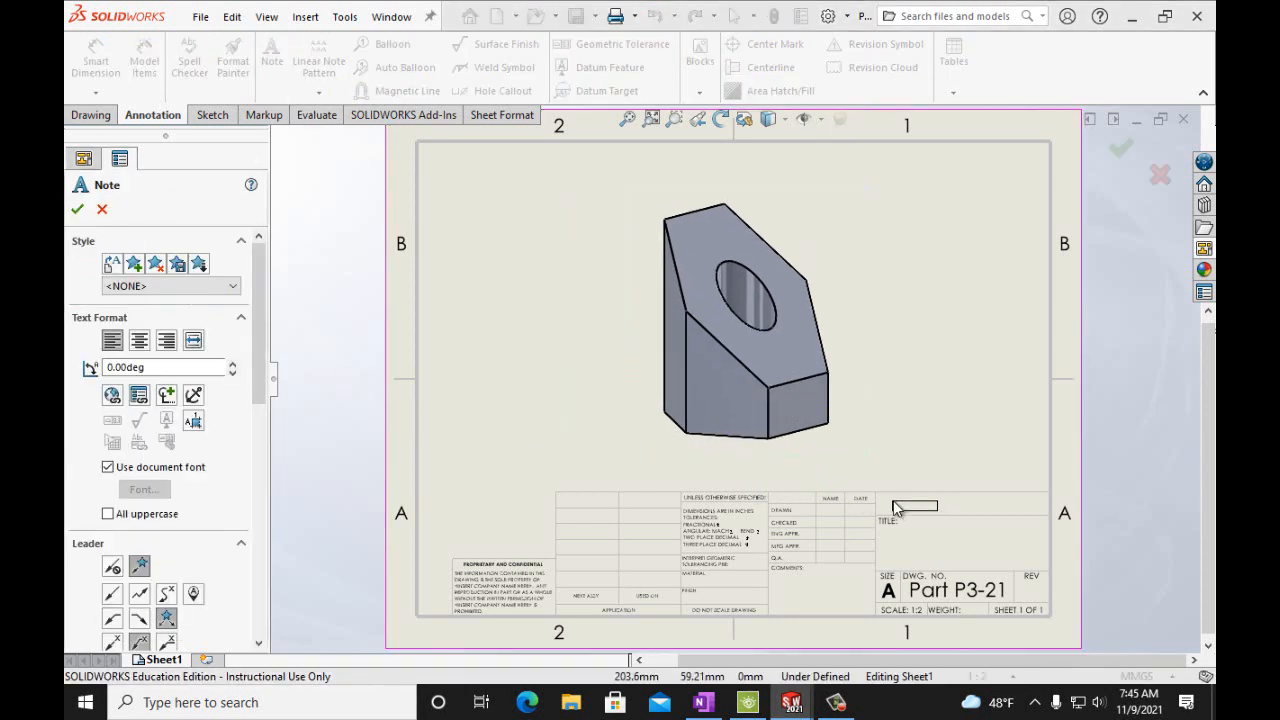
pyautogui.click(900, 511)
pyautogui.click(753, 472)
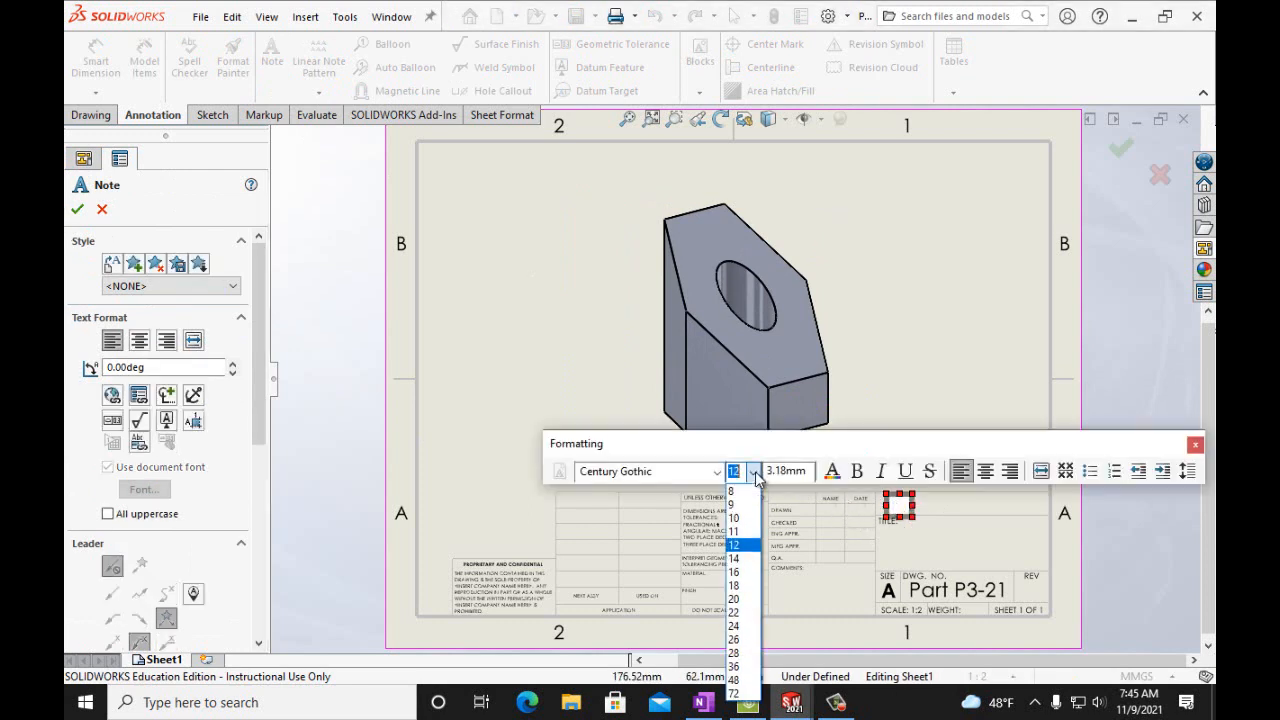
pyautogui.click(751, 641)
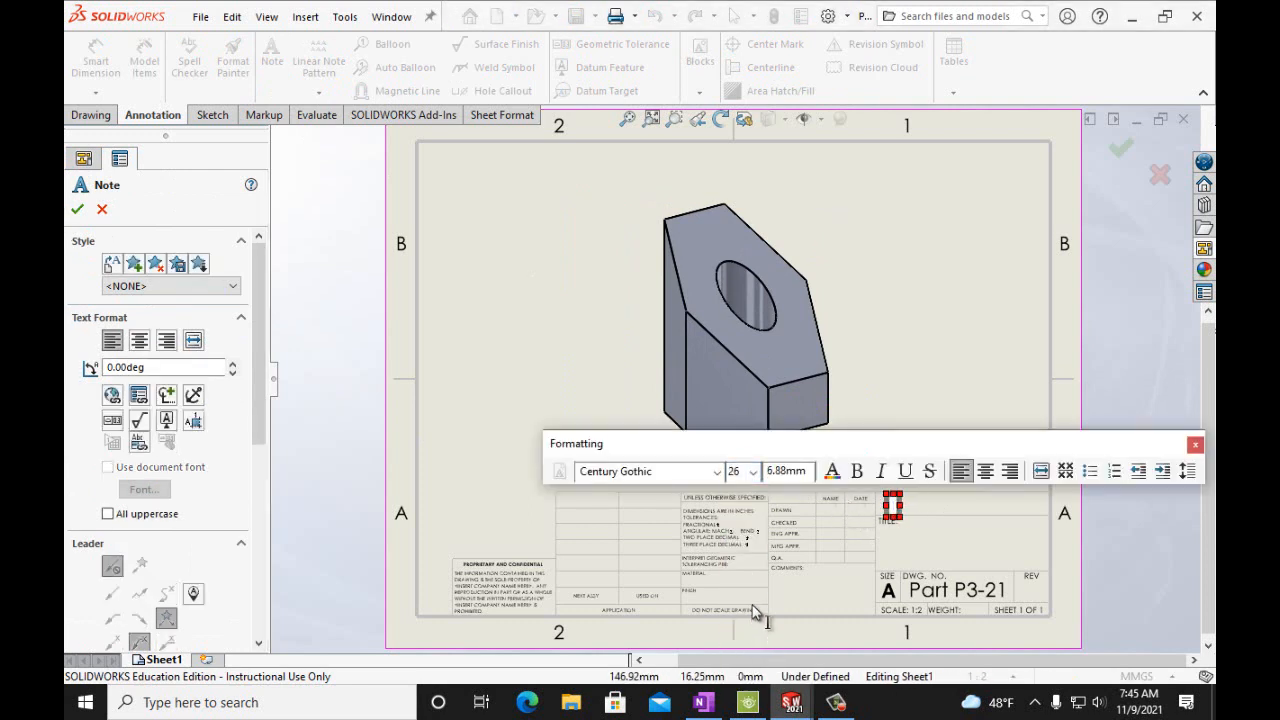
pyautogui.click(716, 471)
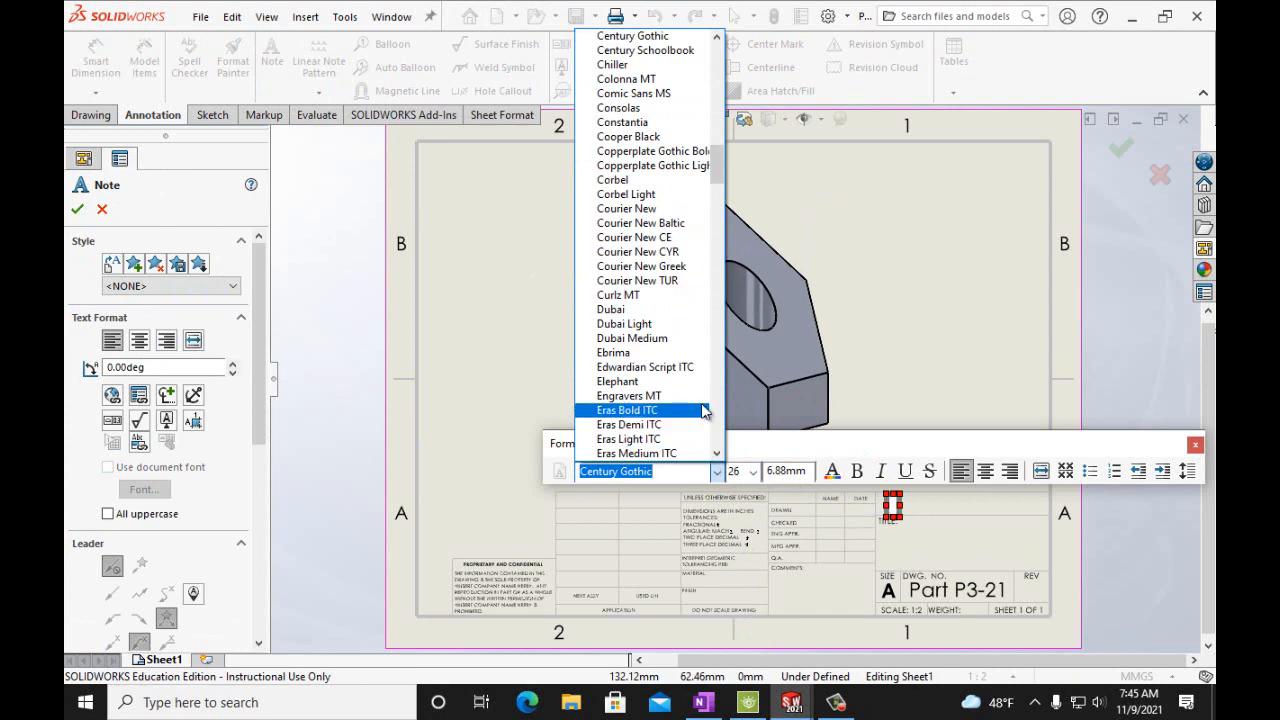
pyautogui.click(627, 410)
pyautogui.write('Mr')
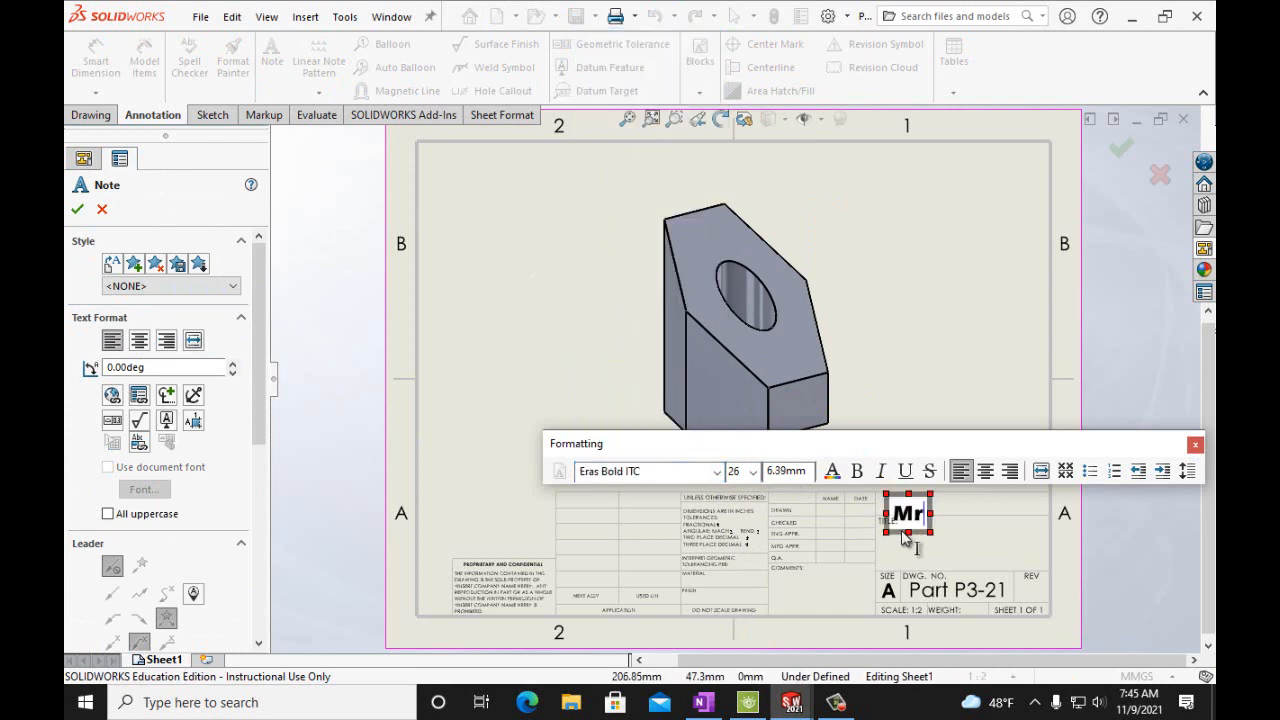
pyautogui.write('. Noon')
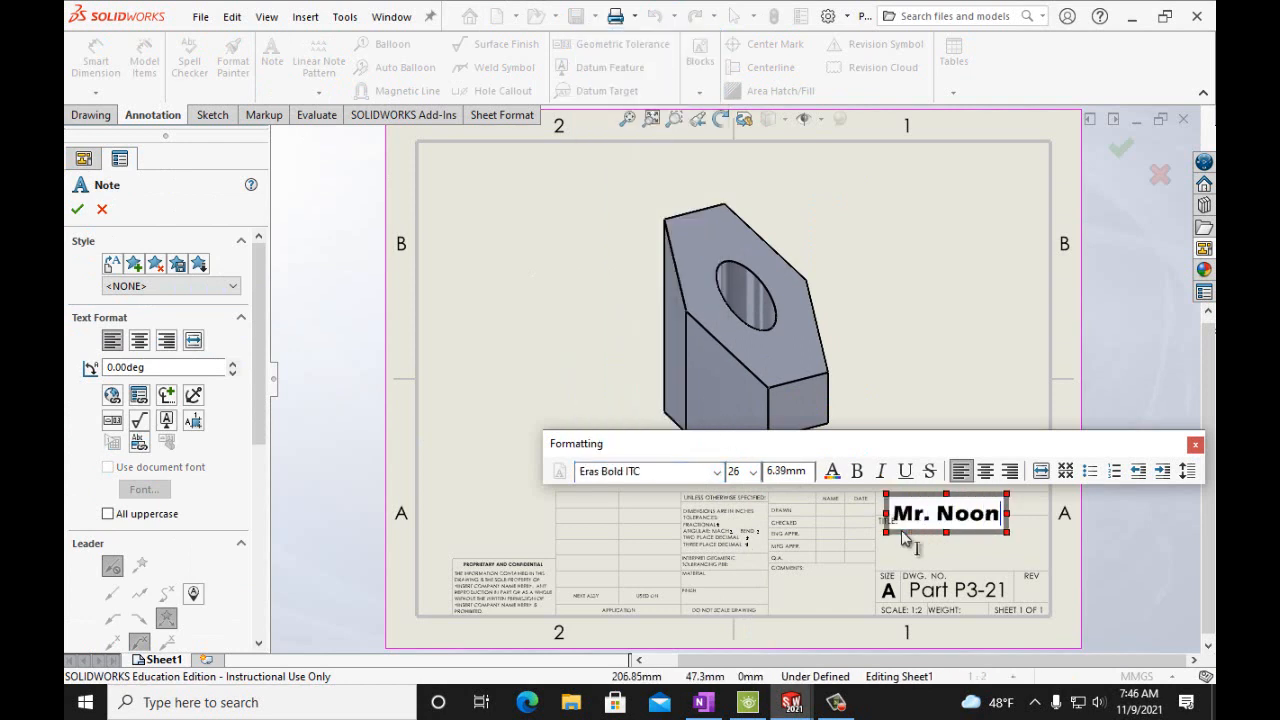
pyautogui.click(77, 209)
# Save the drawing as Part P3-21 in SOLIDWORKS Drawing format
pyautogui.click(200, 17)
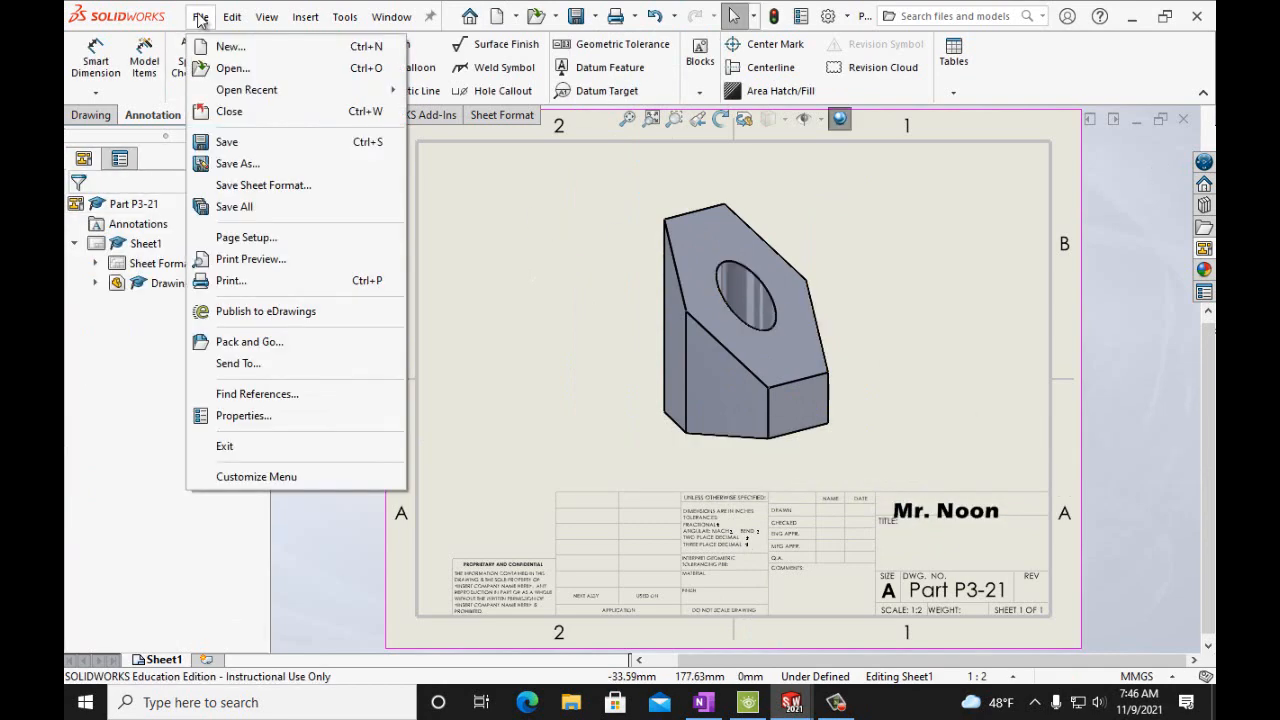
pyautogui.click(205, 136)
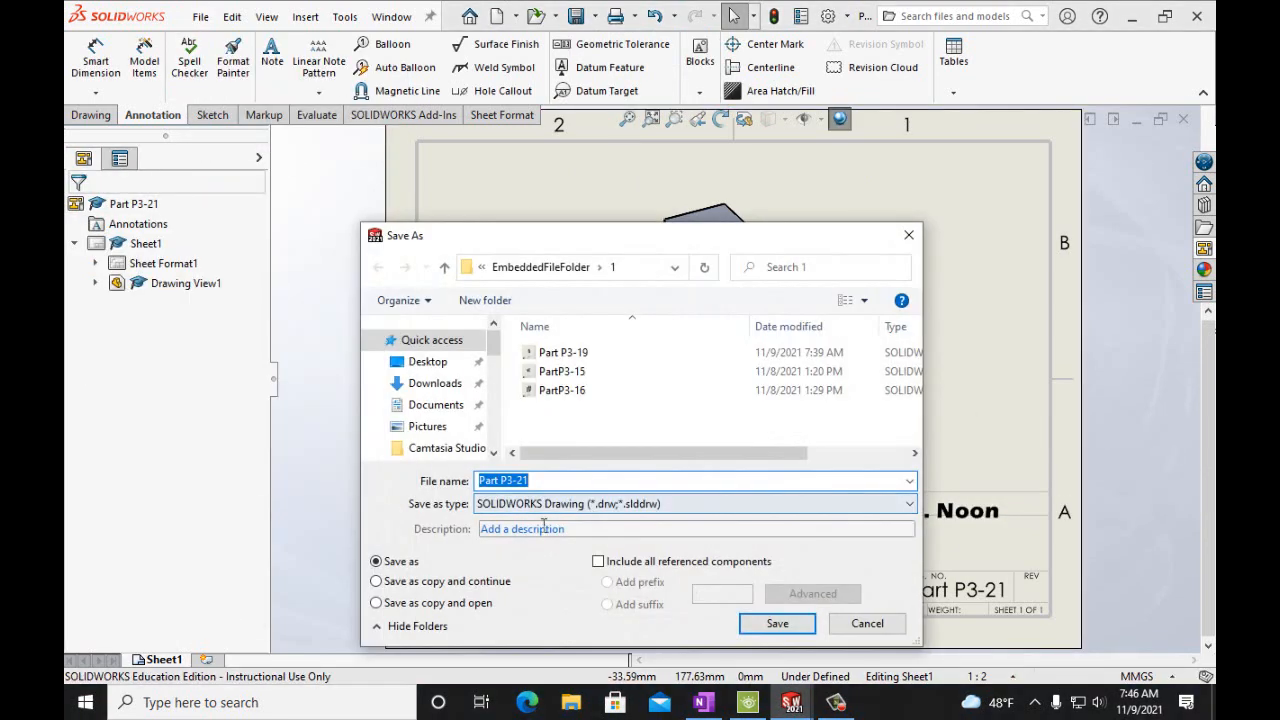
pyautogui.click(775, 619)
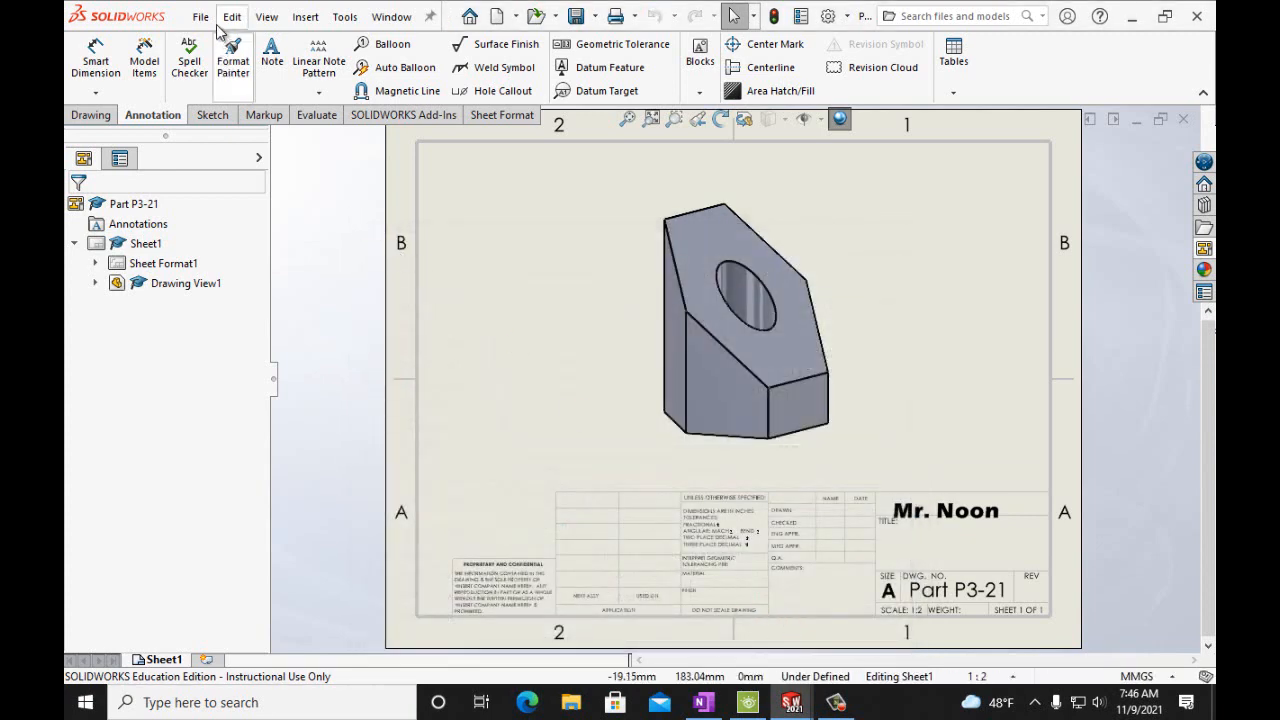
# Print the current sheet to OneNote for Windows 10 and insert the printout into the Handouts section
pyautogui.click(205, 17)
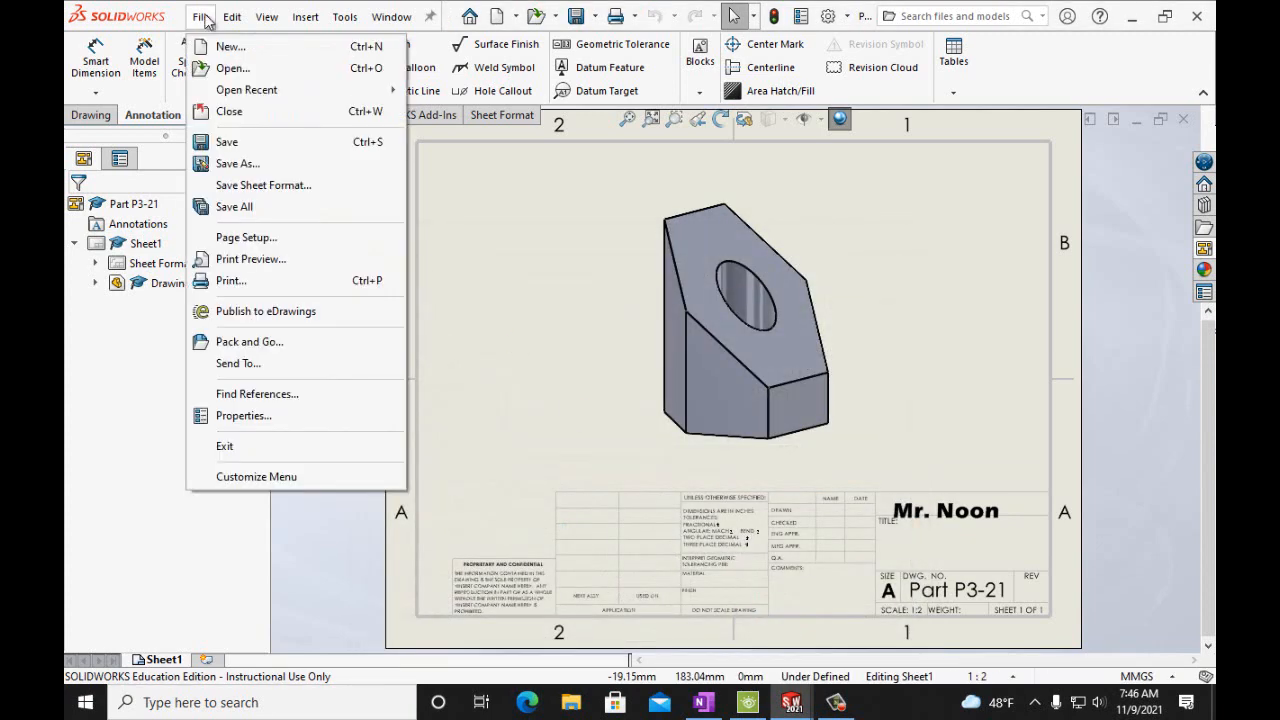
pyautogui.click(255, 288)
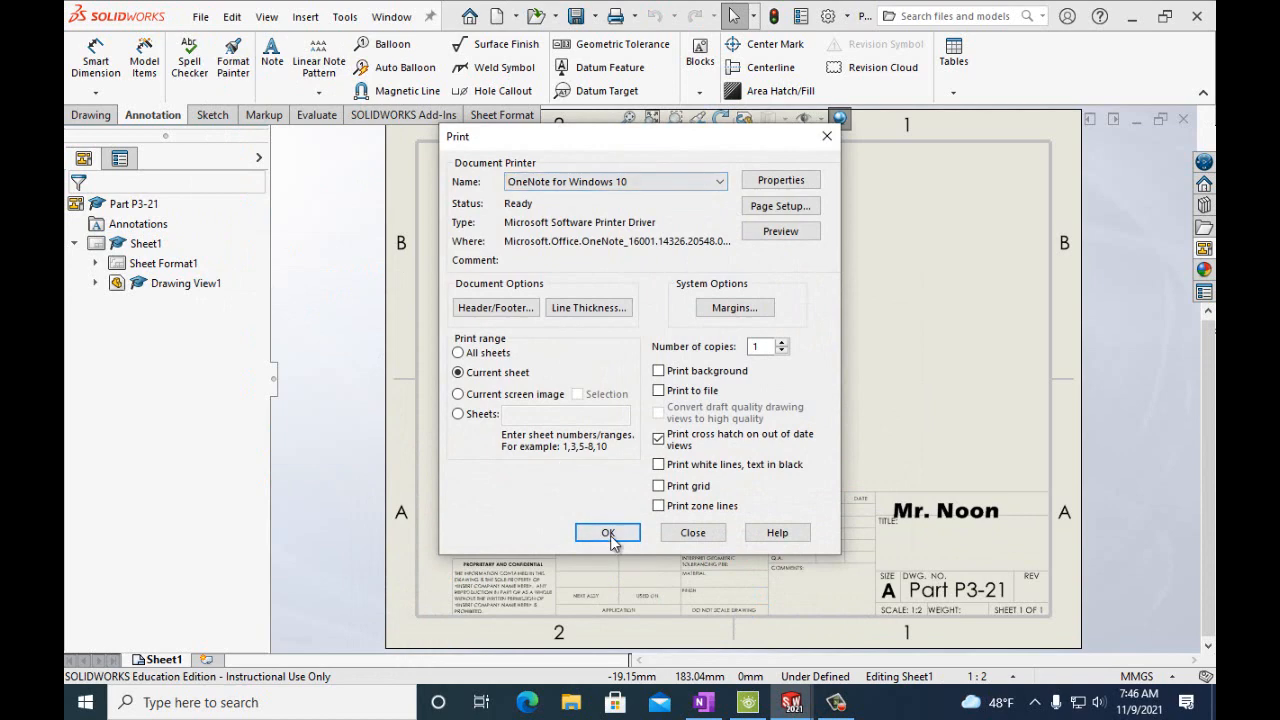
pyautogui.click(610, 535)
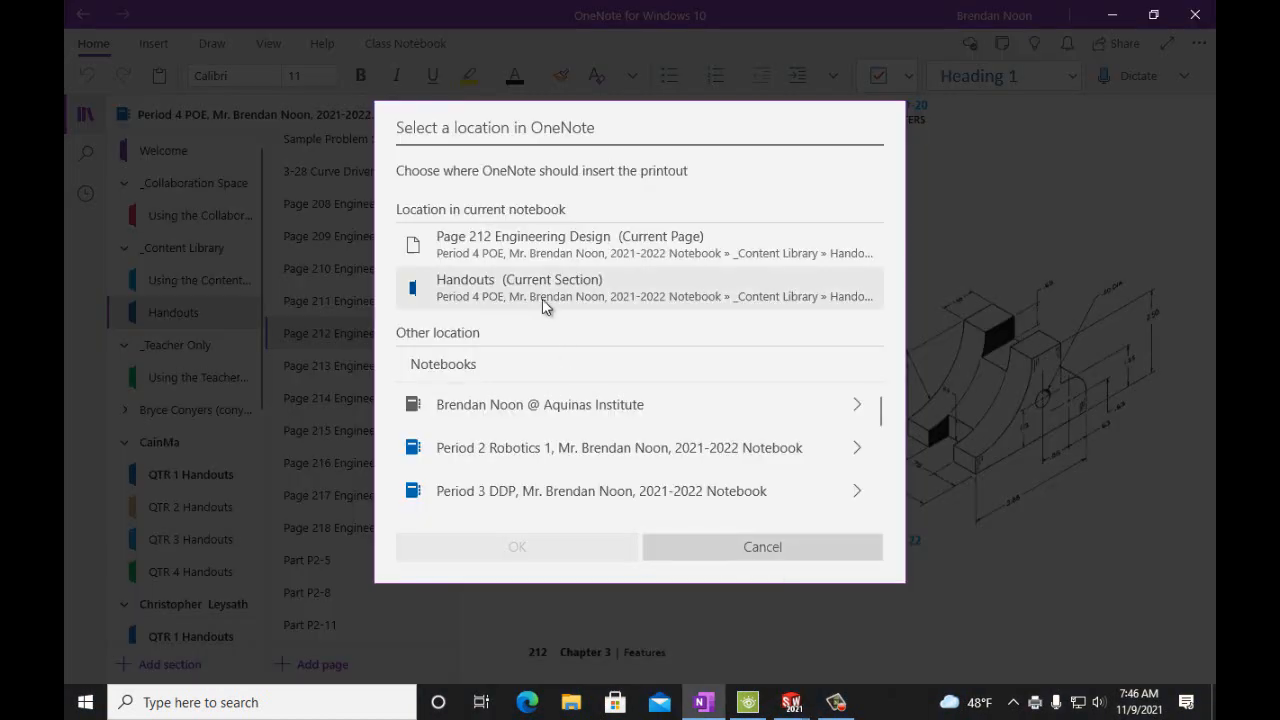
pyautogui.click(542, 300)
pyautogui.click(527, 552)
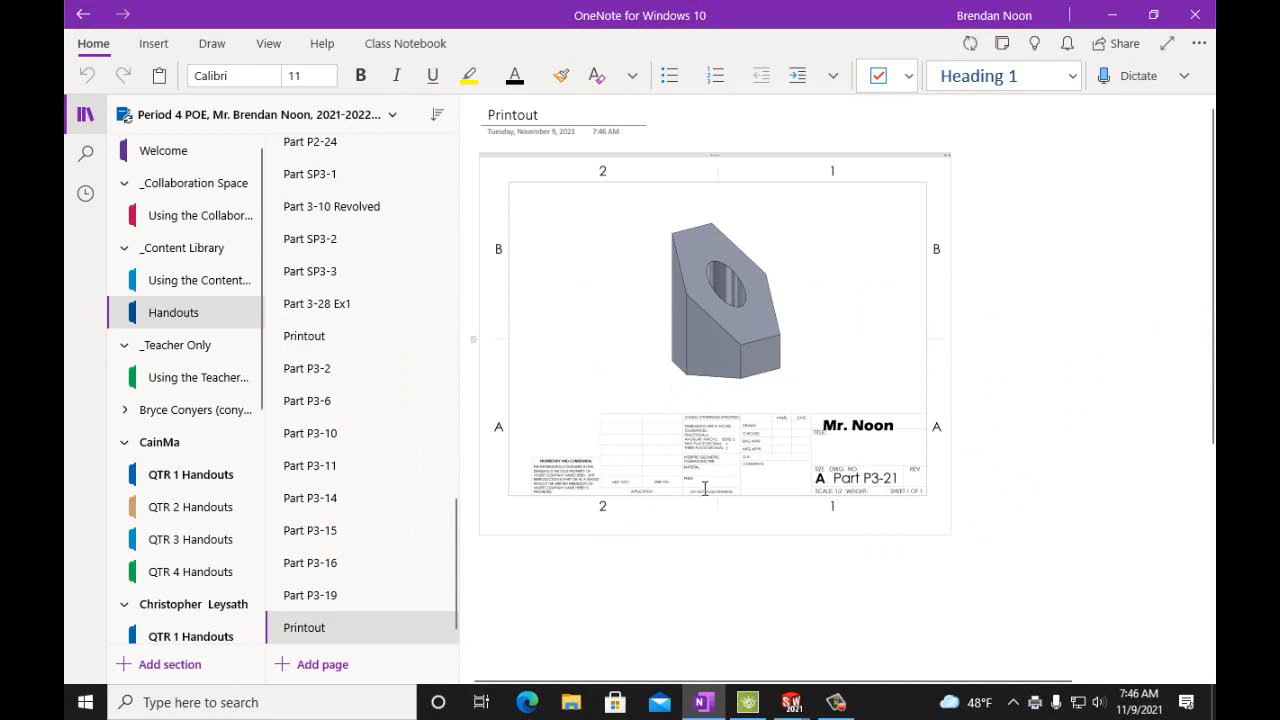
# Rename the new printout page in the Handouts section to Part P3-21
pyautogui.click(566, 124)
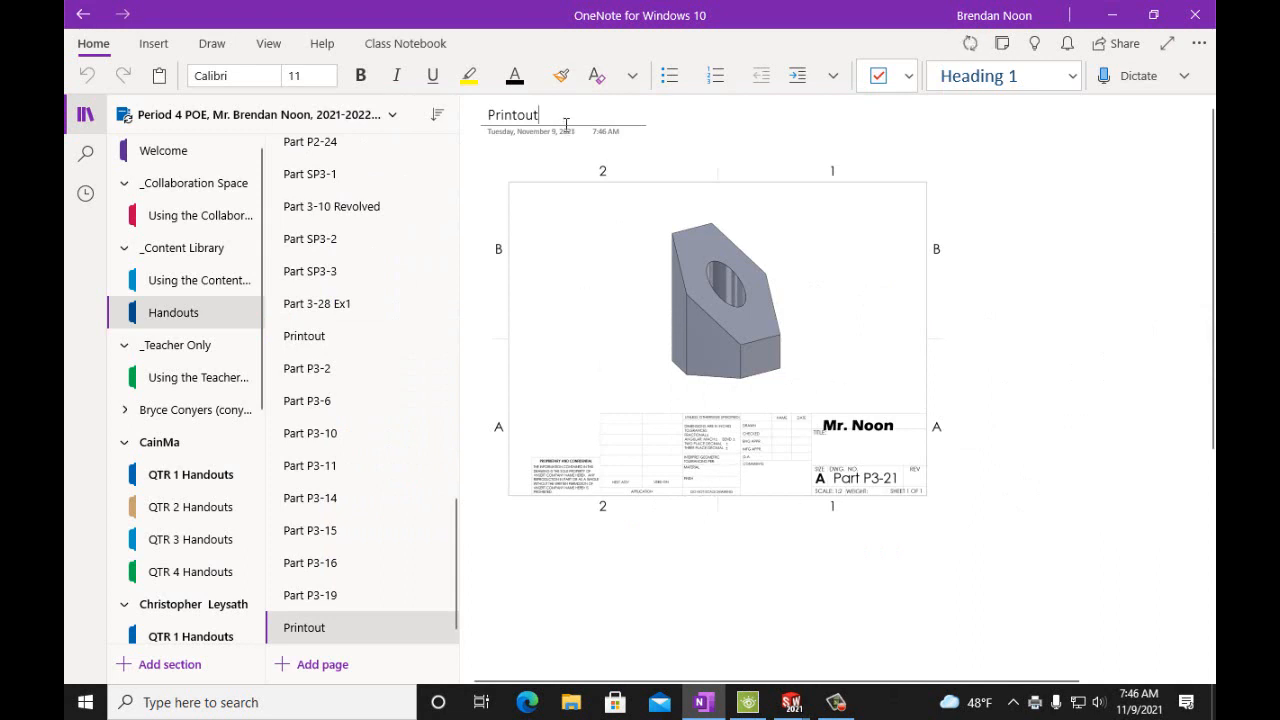
pyautogui.write('Pr')
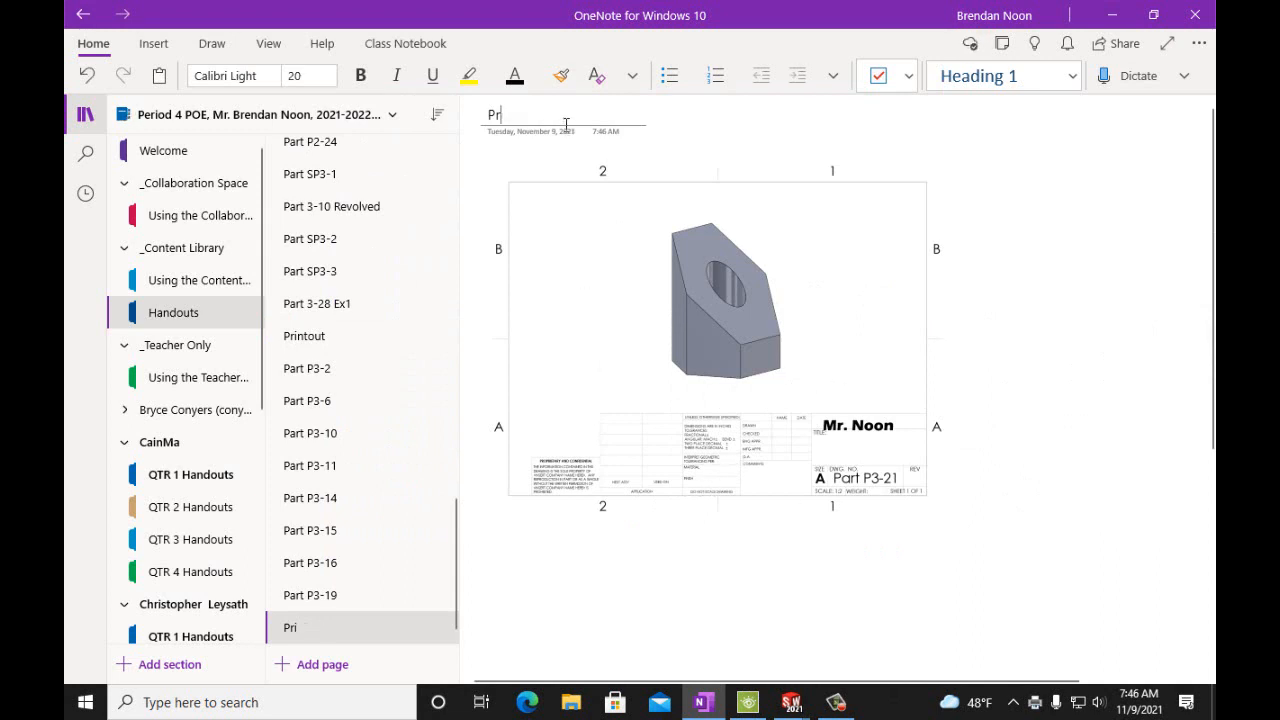
pyautogui.press('BackSpace')
pyautogui.write('art P3-21')
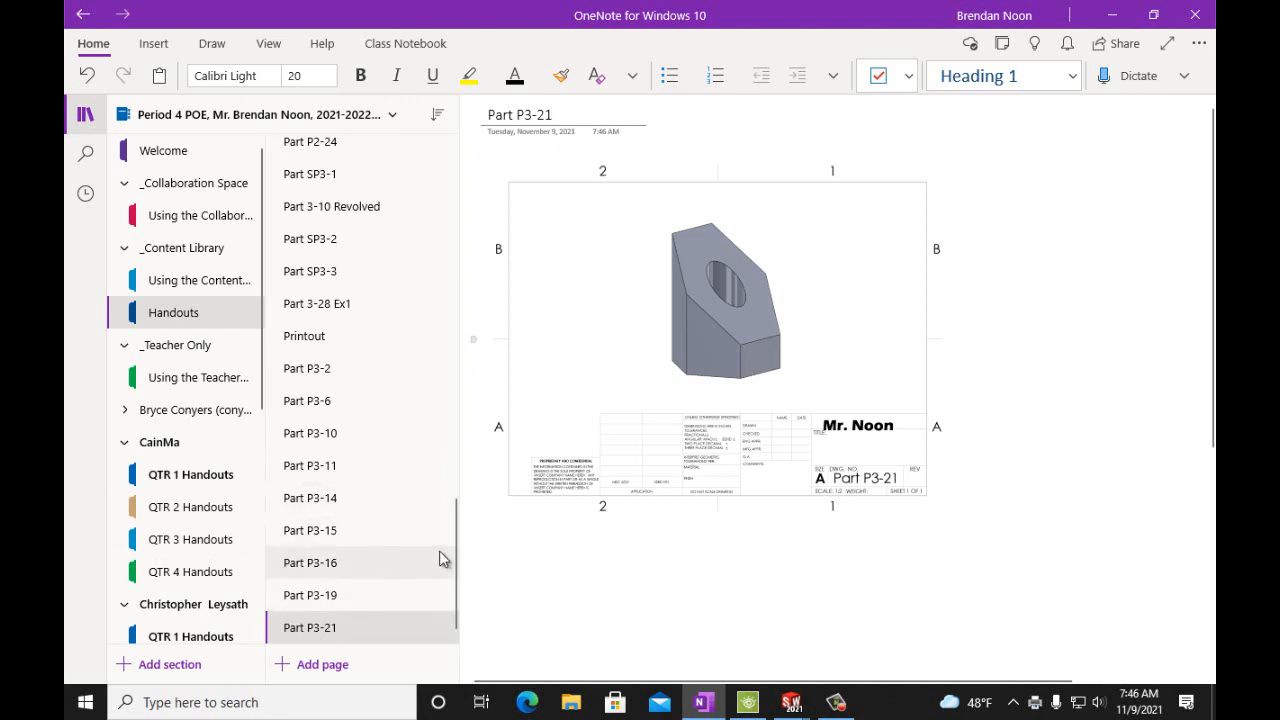
# Open the Page 212 Engineering Design page in the Handouts section
pyautogui.moveTo(453, 560); pyautogui.dragTo(418, 378)
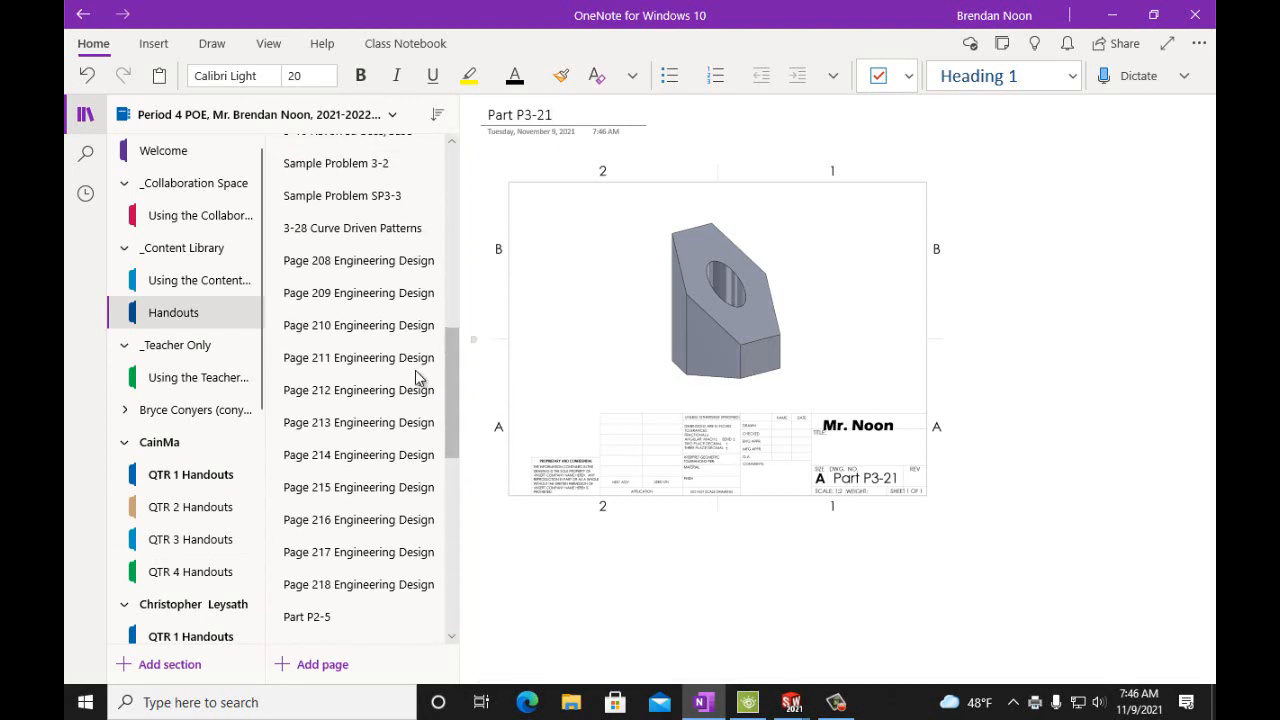
pyautogui.click(358, 358)
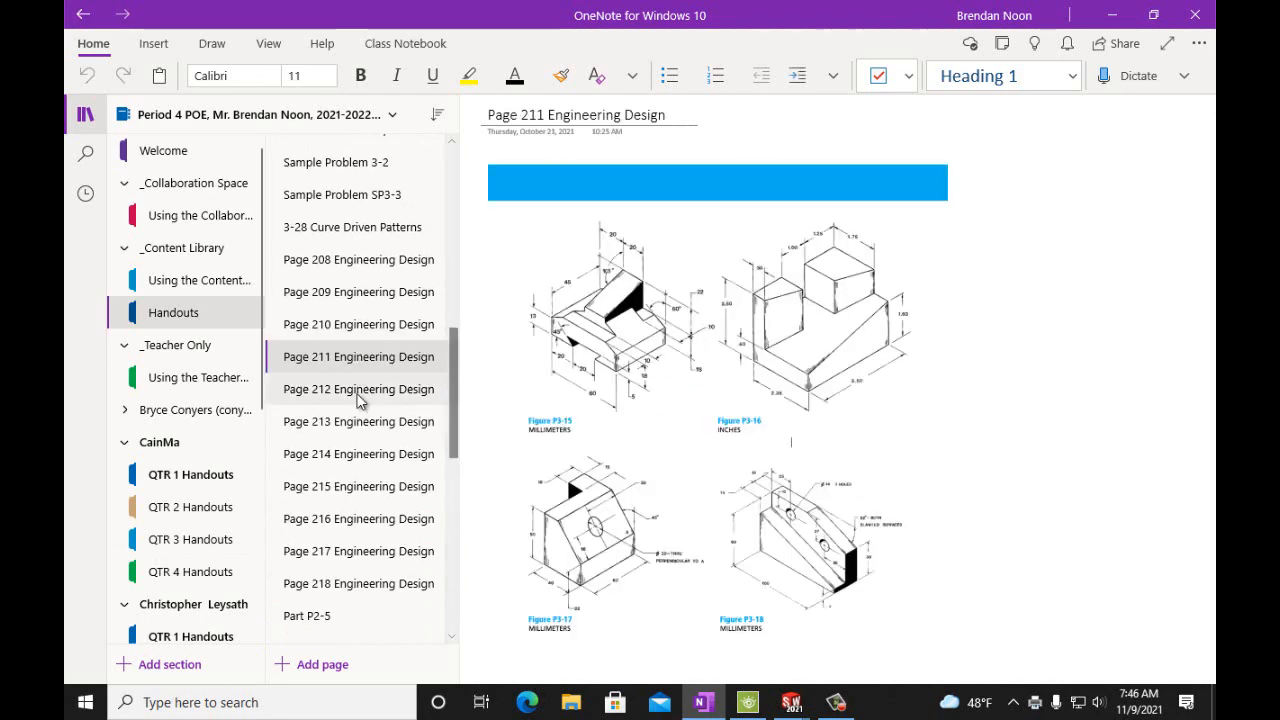
pyautogui.click(360, 393)
pyautogui.scroll(3, 964, 377)
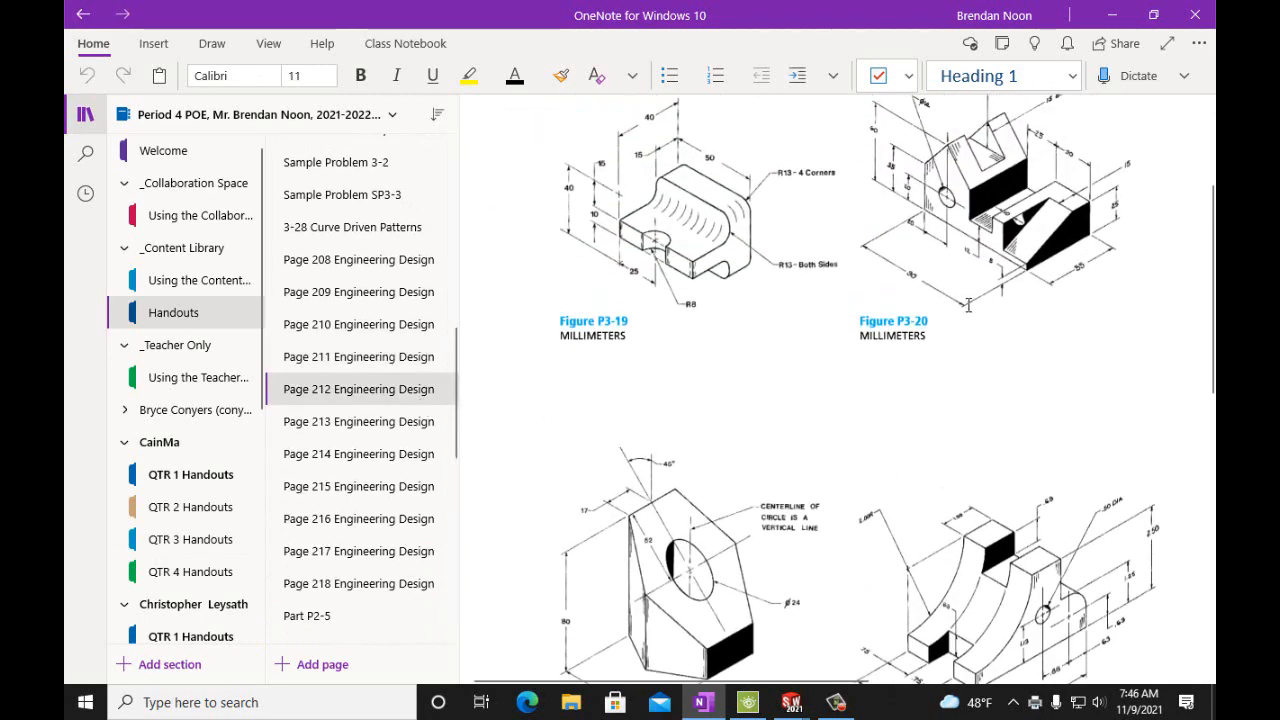
pyautogui.scroll(3, 1000, 330)
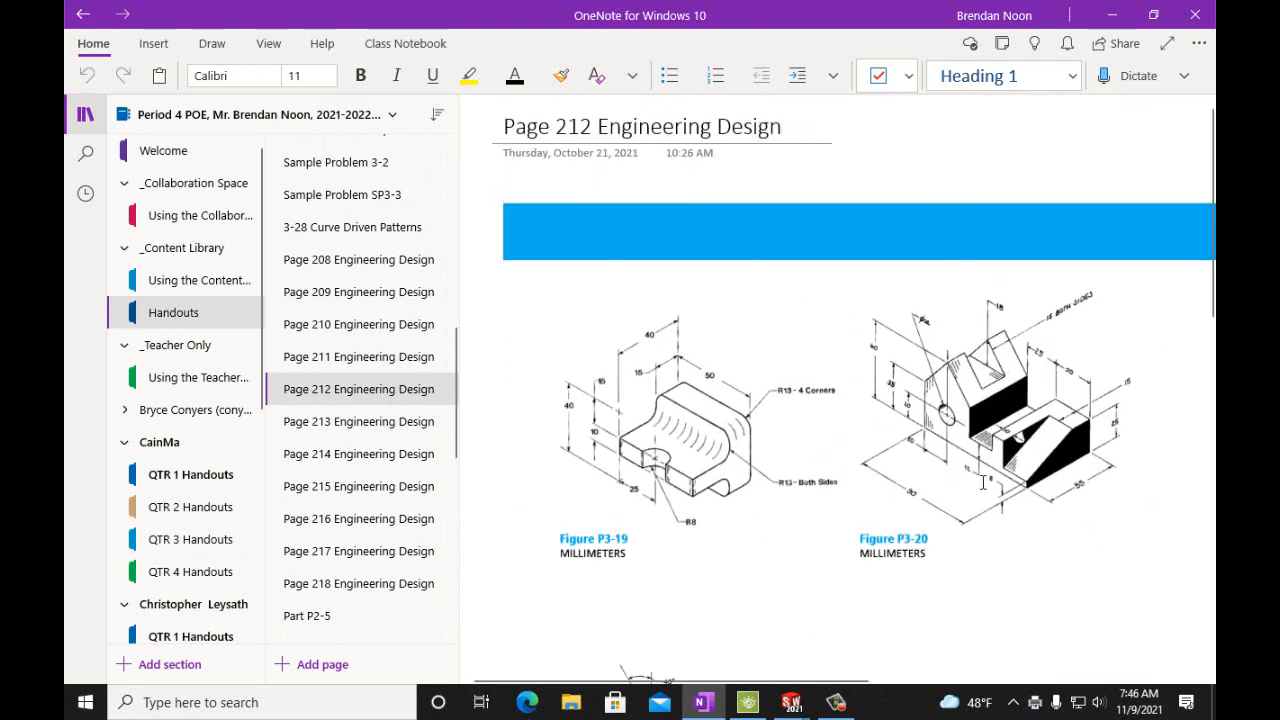
# Enlarge the page around the Figure P3-20 drawing and shrink the OneNote window so the whole figure shows over SOLIDWORKS
pyautogui.click(268, 43)
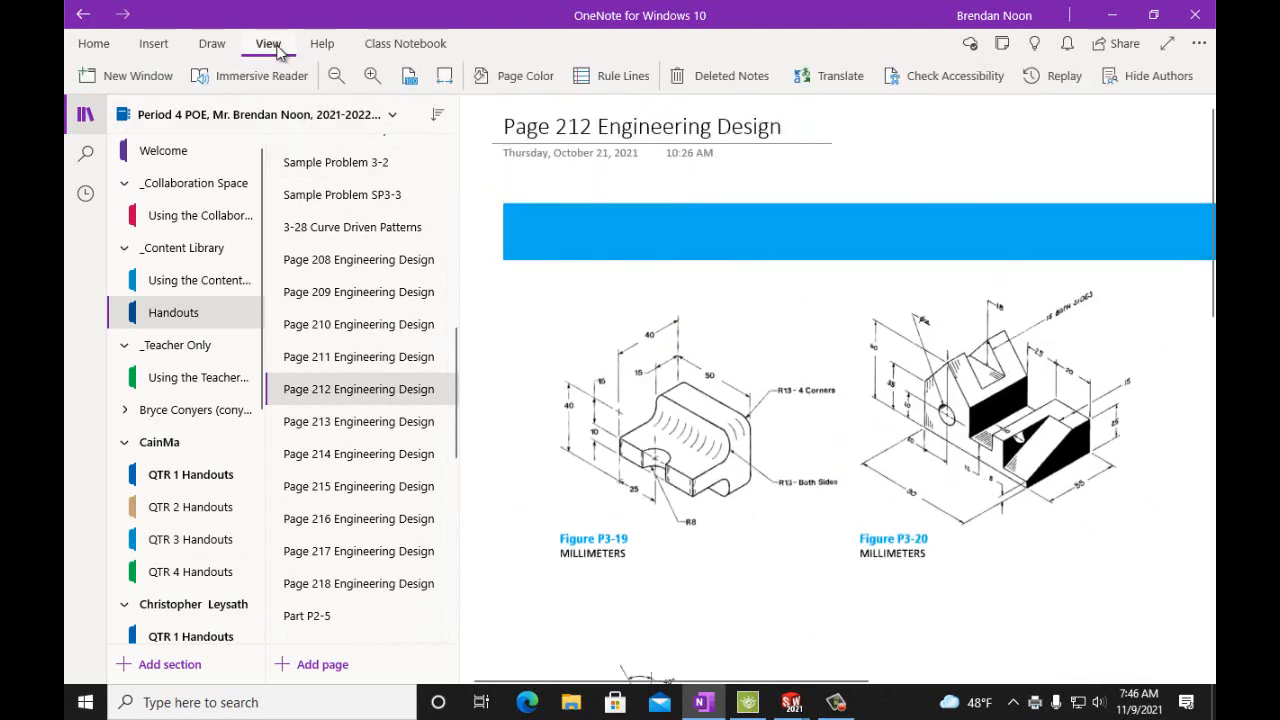
pyautogui.click(371, 76)
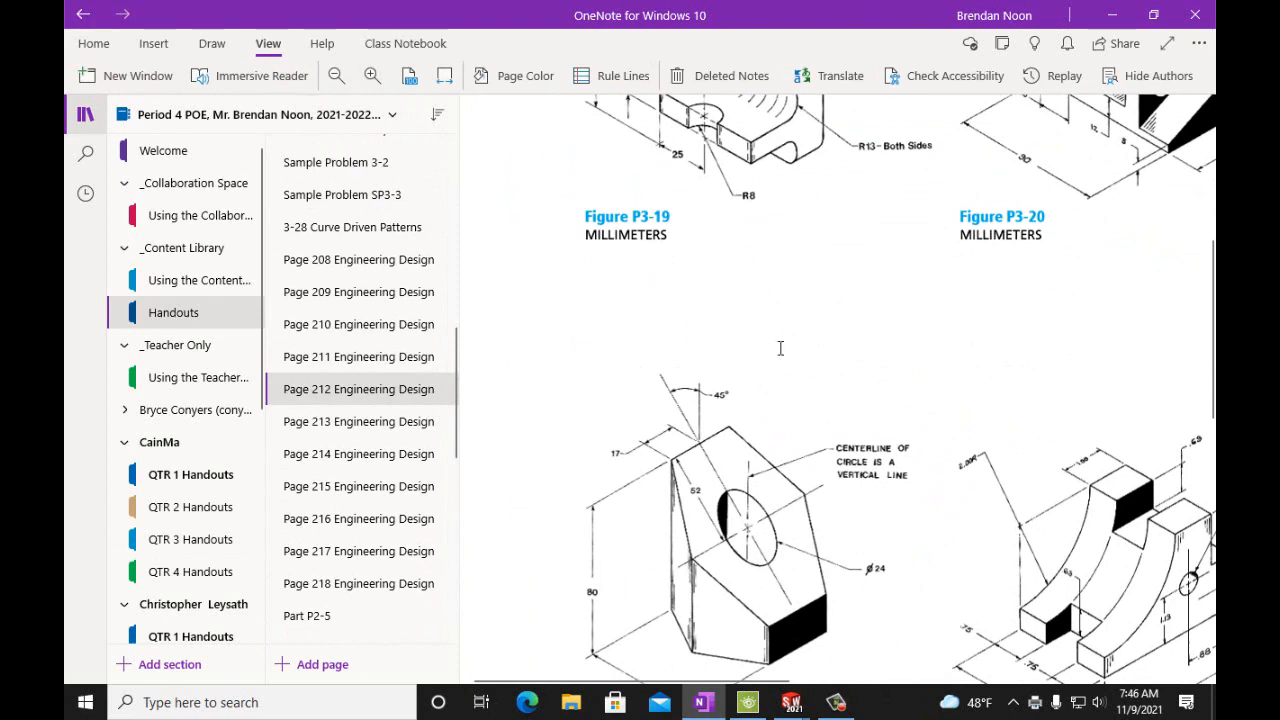
pyautogui.scroll(5, 780, 349)
pyautogui.click(371, 76)
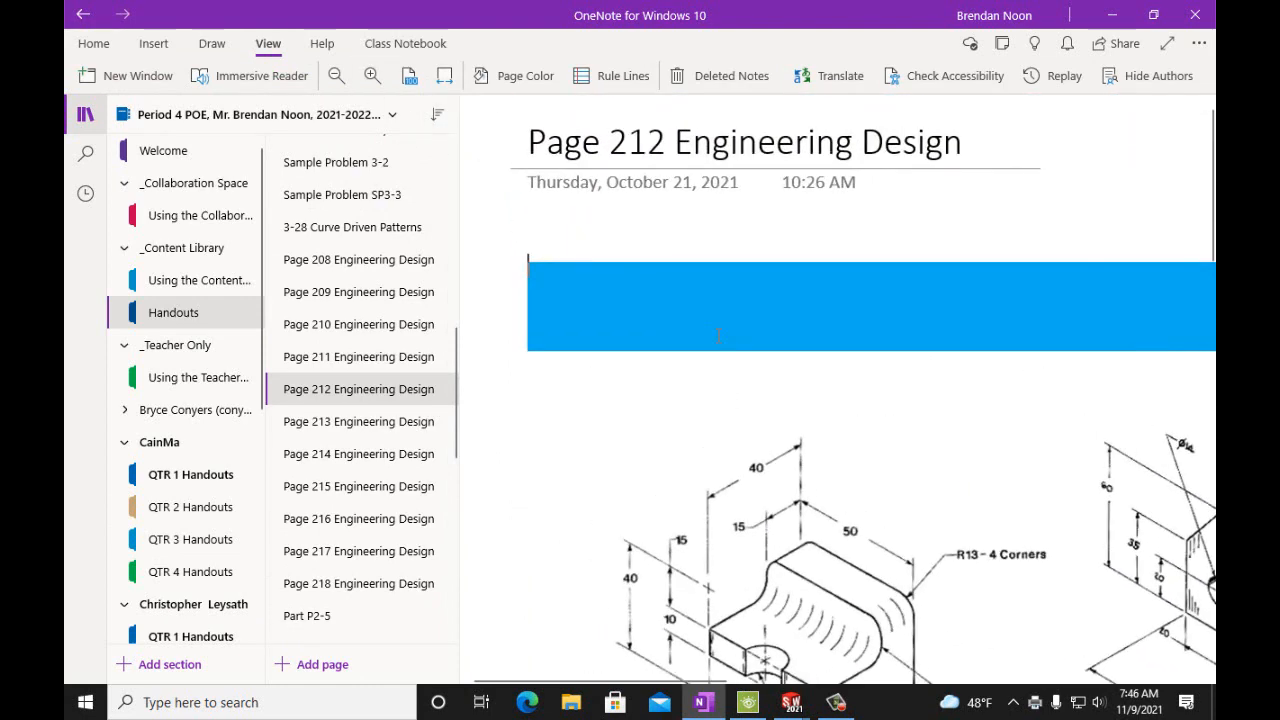
pyautogui.scroll(-2, 744, 388)
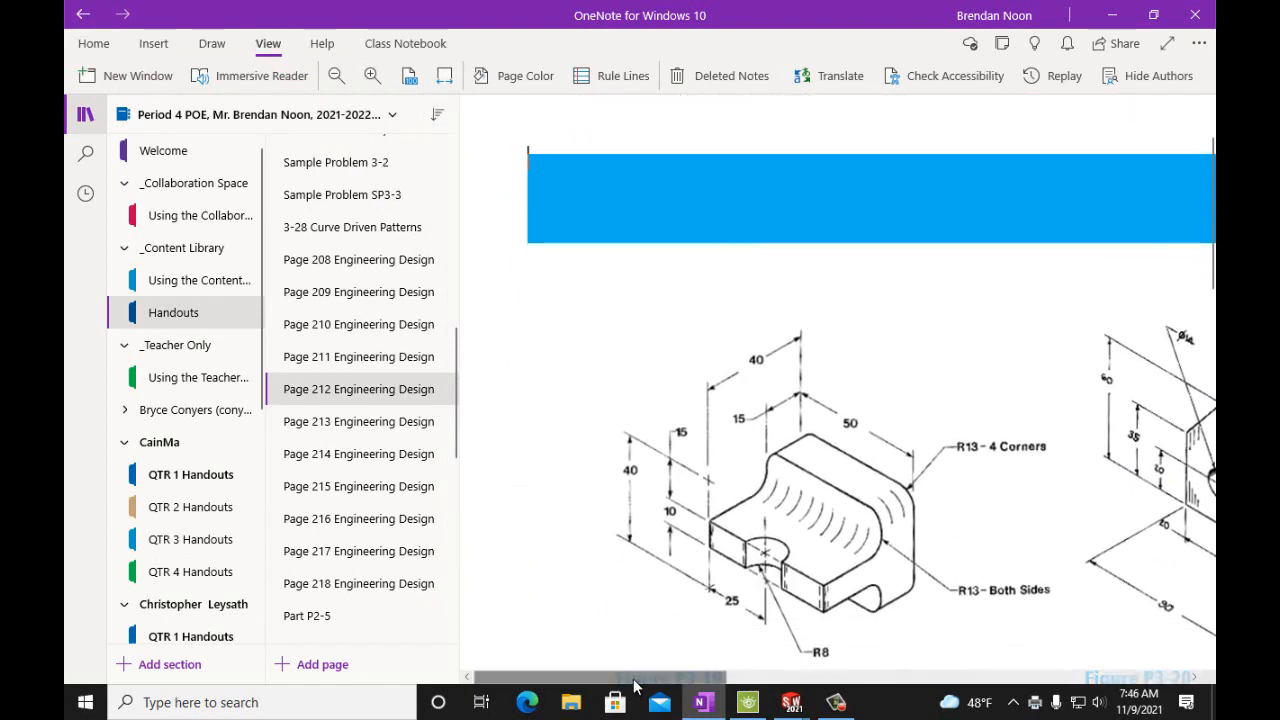
pyautogui.hscroll(5, 860, 690)
pyautogui.hscroll(3, 860, 690)
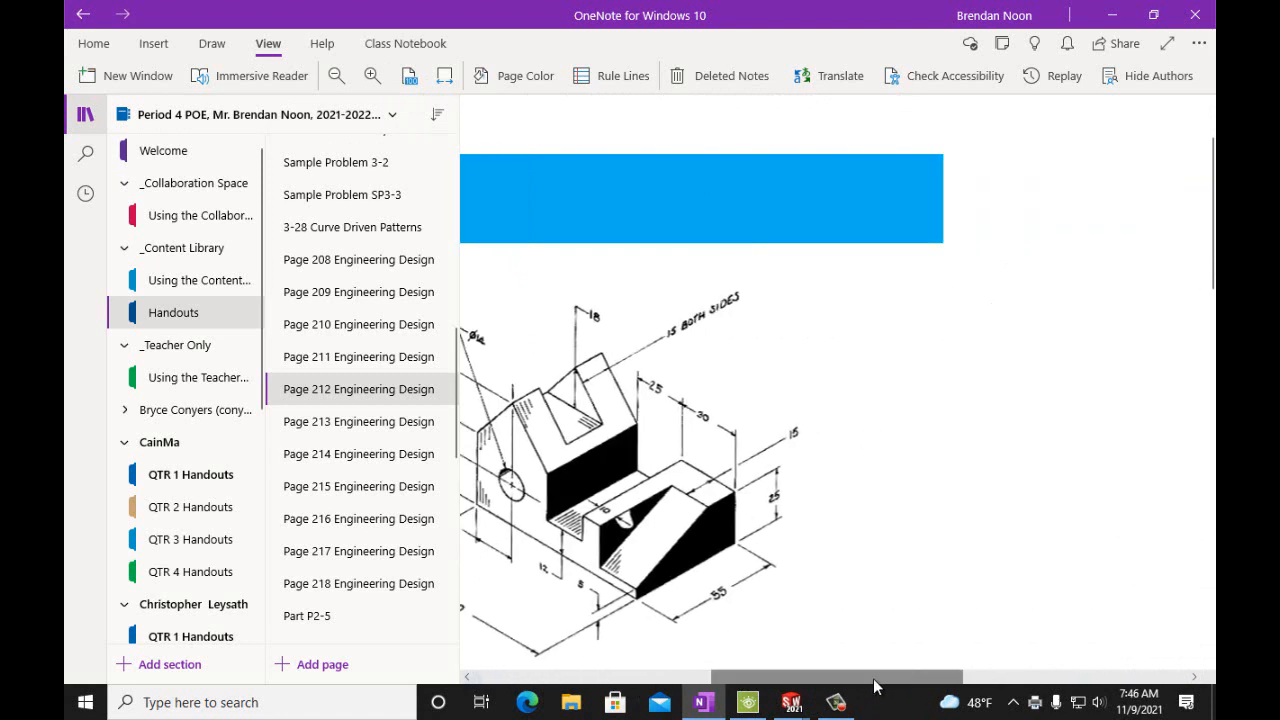
pyautogui.hscroll(-2, 812, 688)
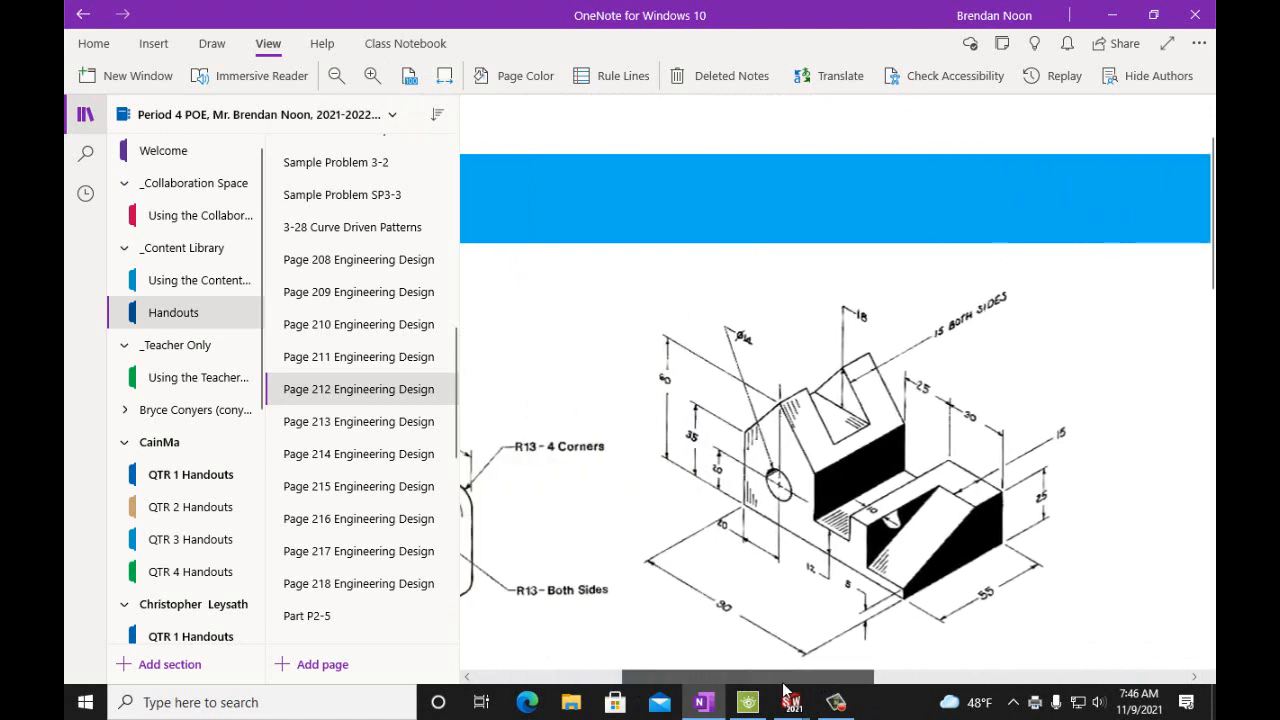
pyautogui.scroll(-2, 886, 608)
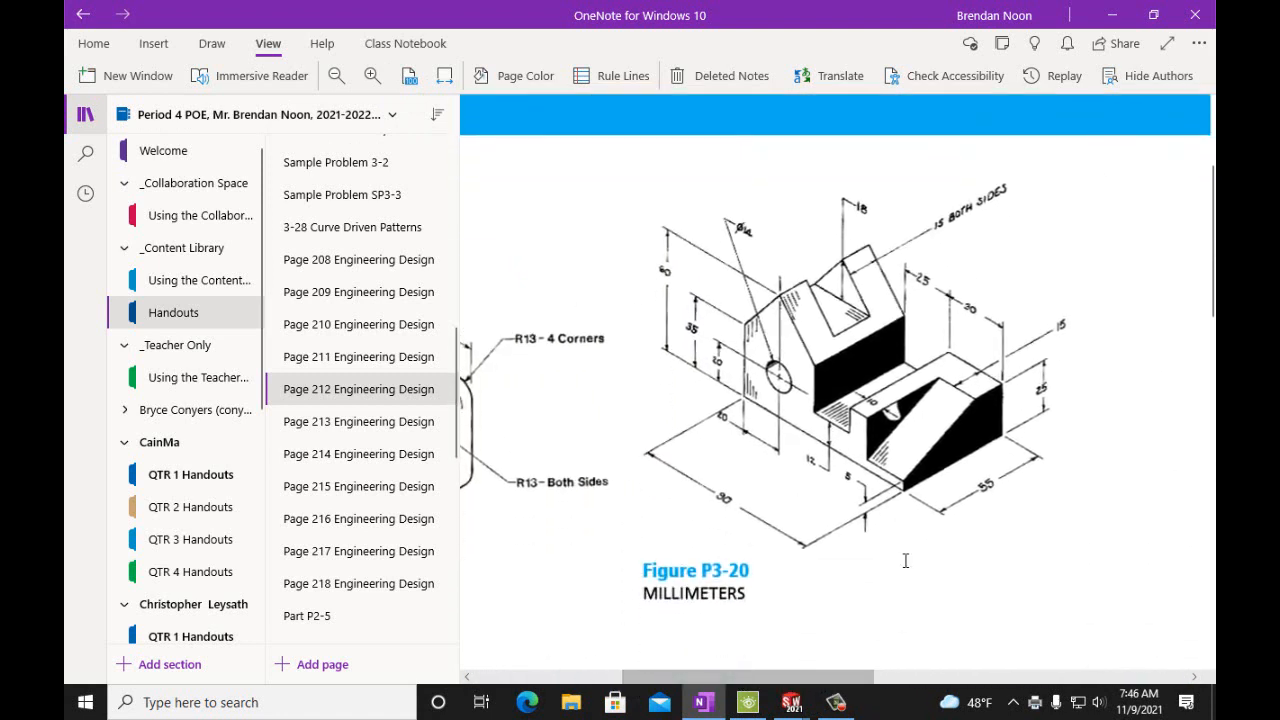
pyautogui.click(1153, 14)
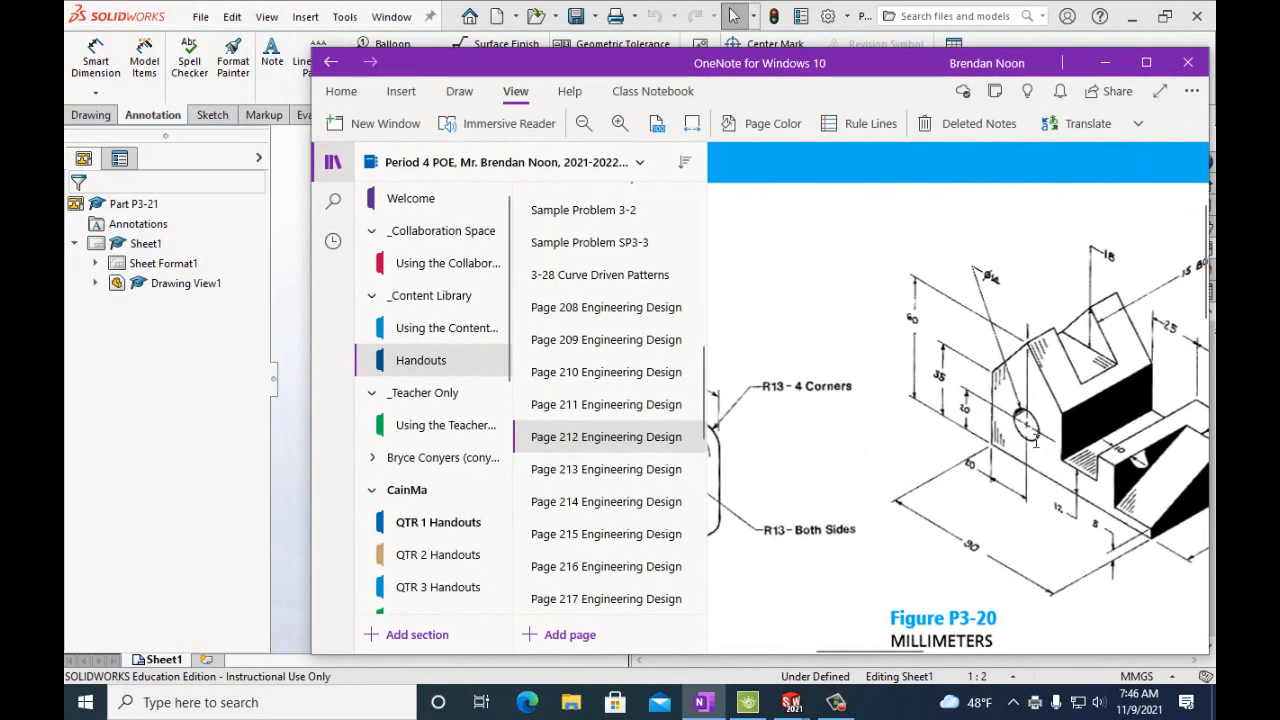
pyautogui.moveTo(892, 650)
pyautogui.mouseDown()
pyautogui.moveTo(934, 652)
pyautogui.moveTo(919, 651)
pyautogui.mouseUp()
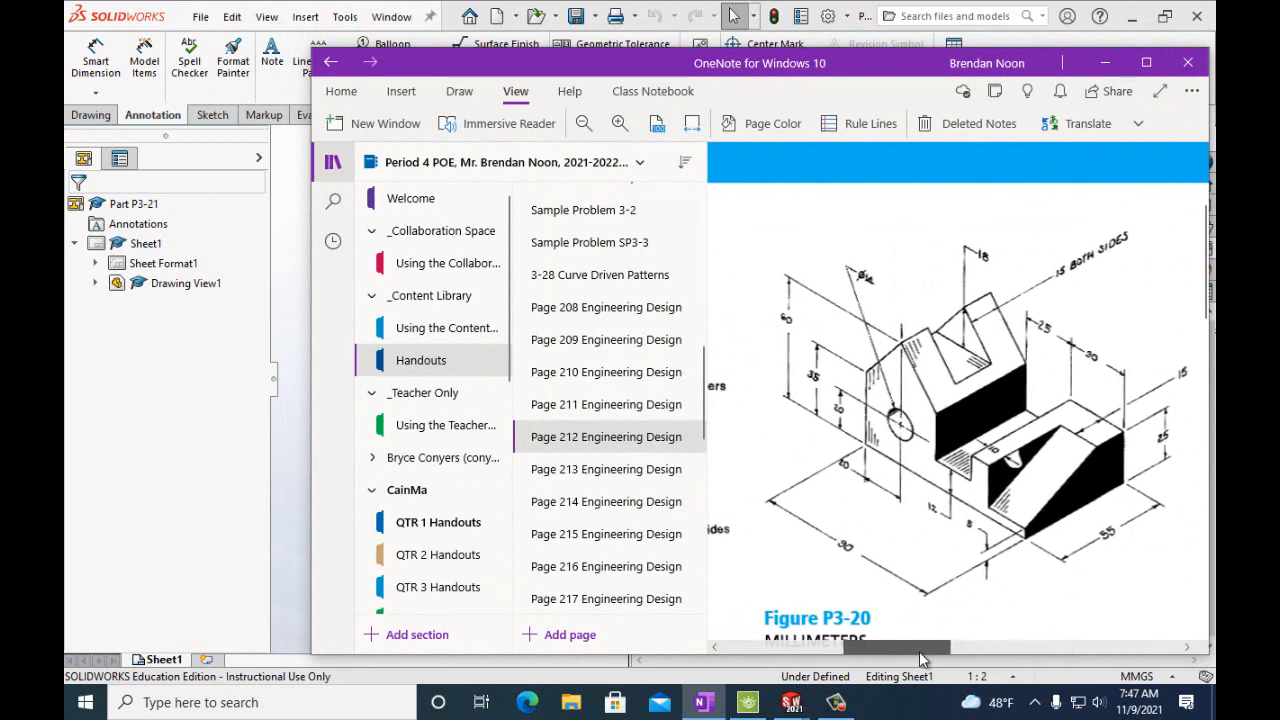
# Switch to SOLIDWORKS and close both the Part P3-21 drawing and its part model
pyautogui.click(180, 22)
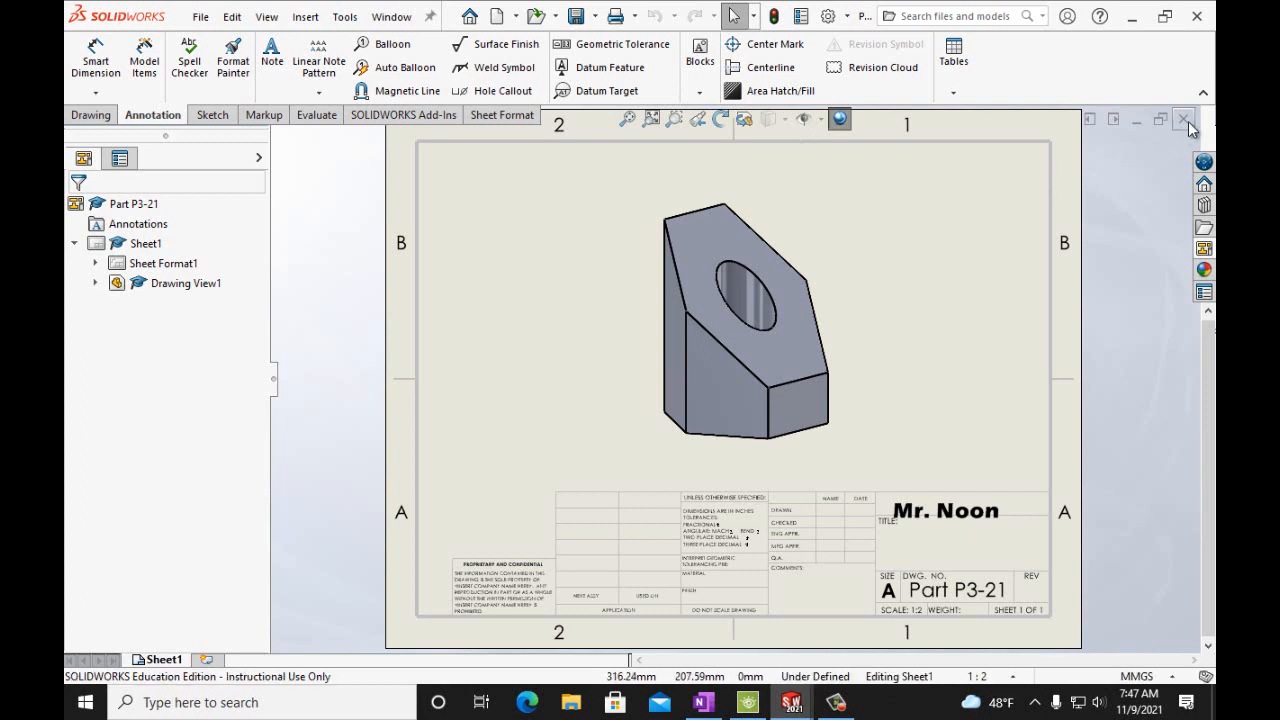
pyautogui.hotkey('ctrl', 'Tab')
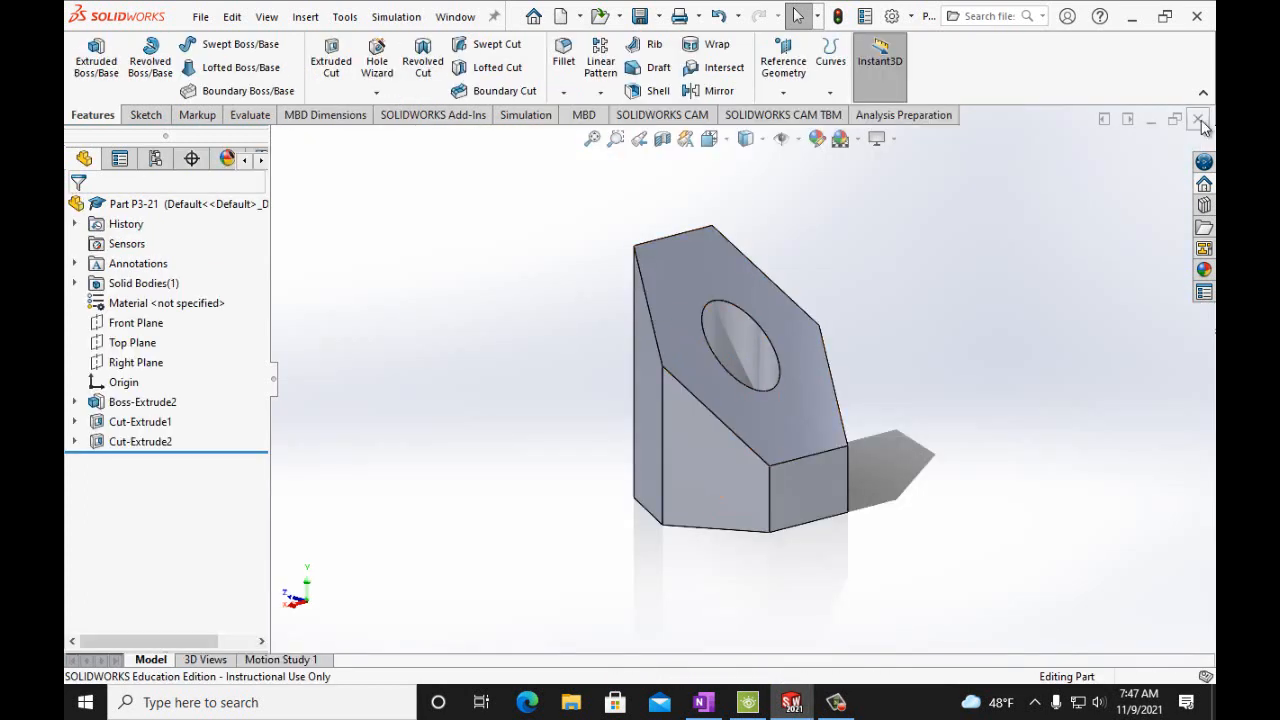
pyautogui.hotkey('ctrl', 'w')
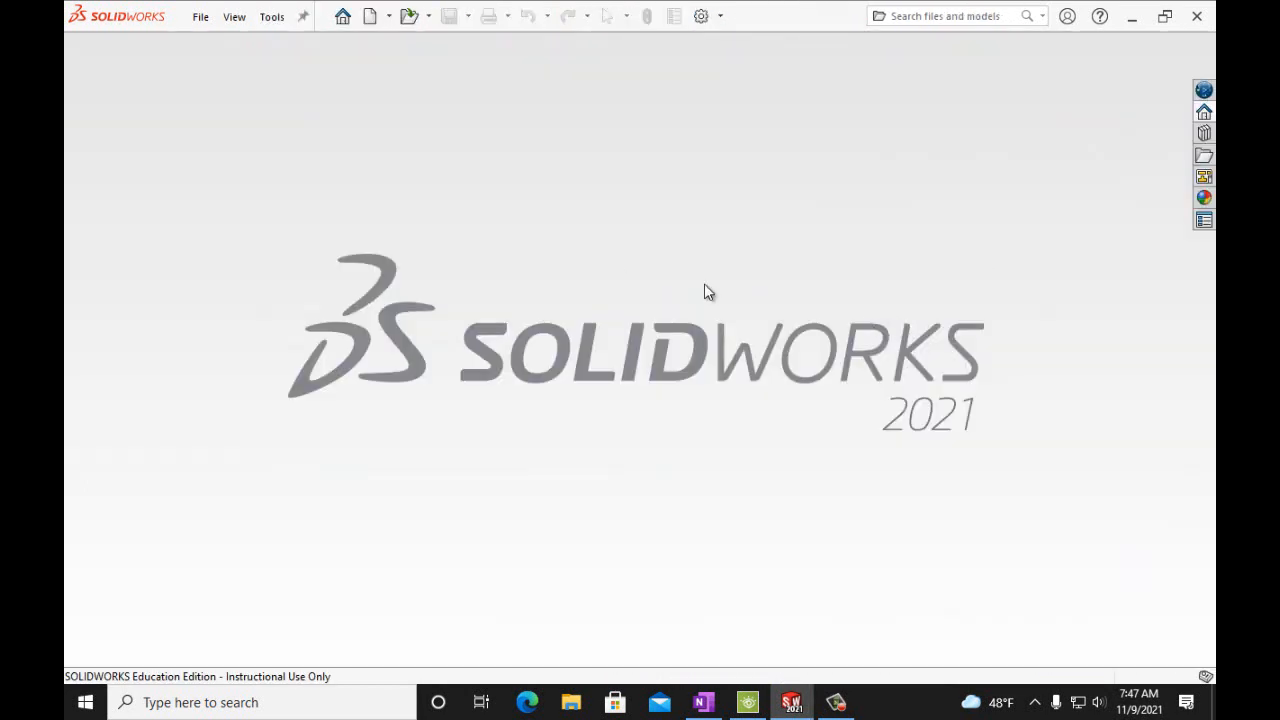
# Start a new SOLIDWORKS part document
pyautogui.click(200, 17)
pyautogui.click(210, 45)
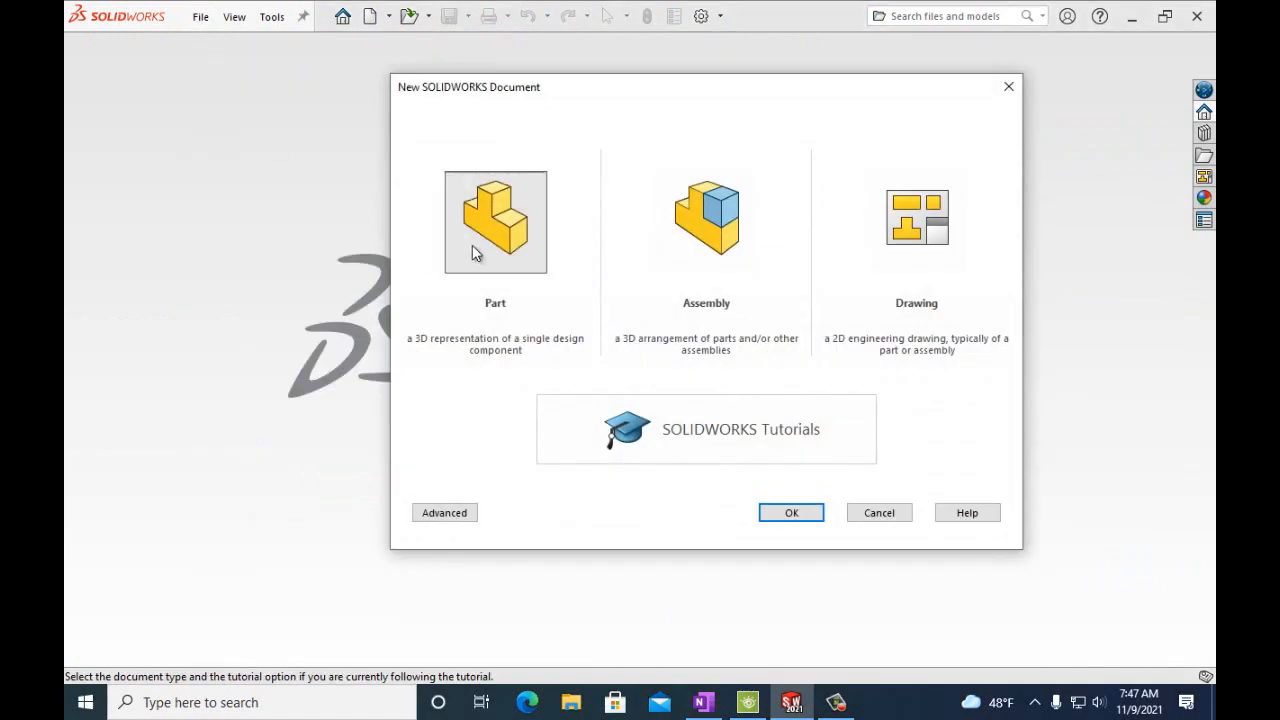
# Create a new part document, check the Figure P3-20 drawing in OneNote and return to SOLIDWORKS
pyautogui.click(787, 514)
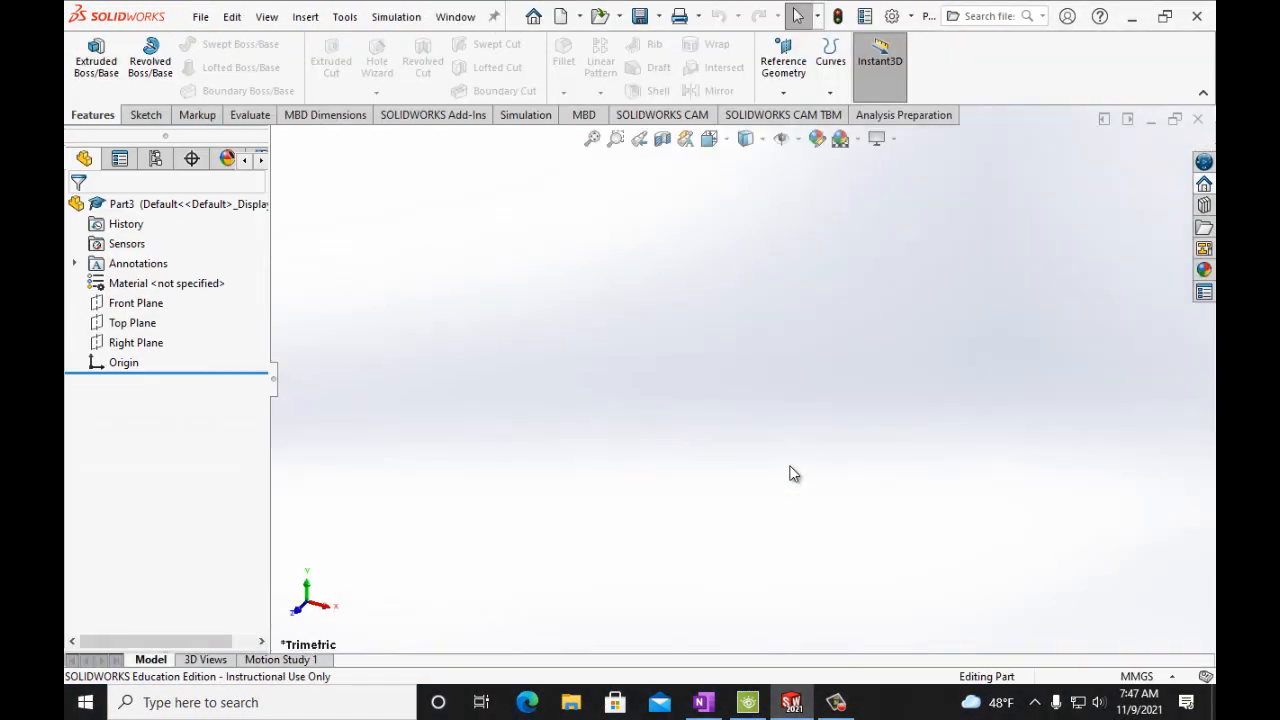
pyautogui.click(703, 702)
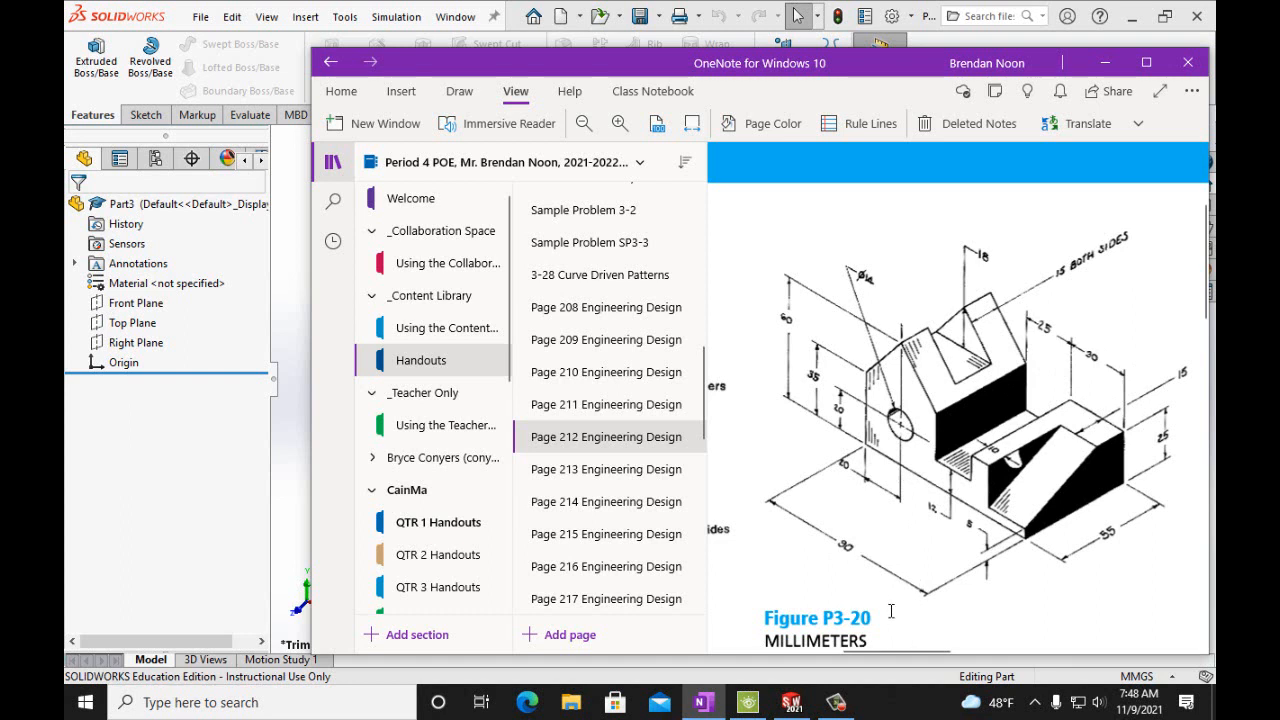
pyautogui.moveTo(793, 703)
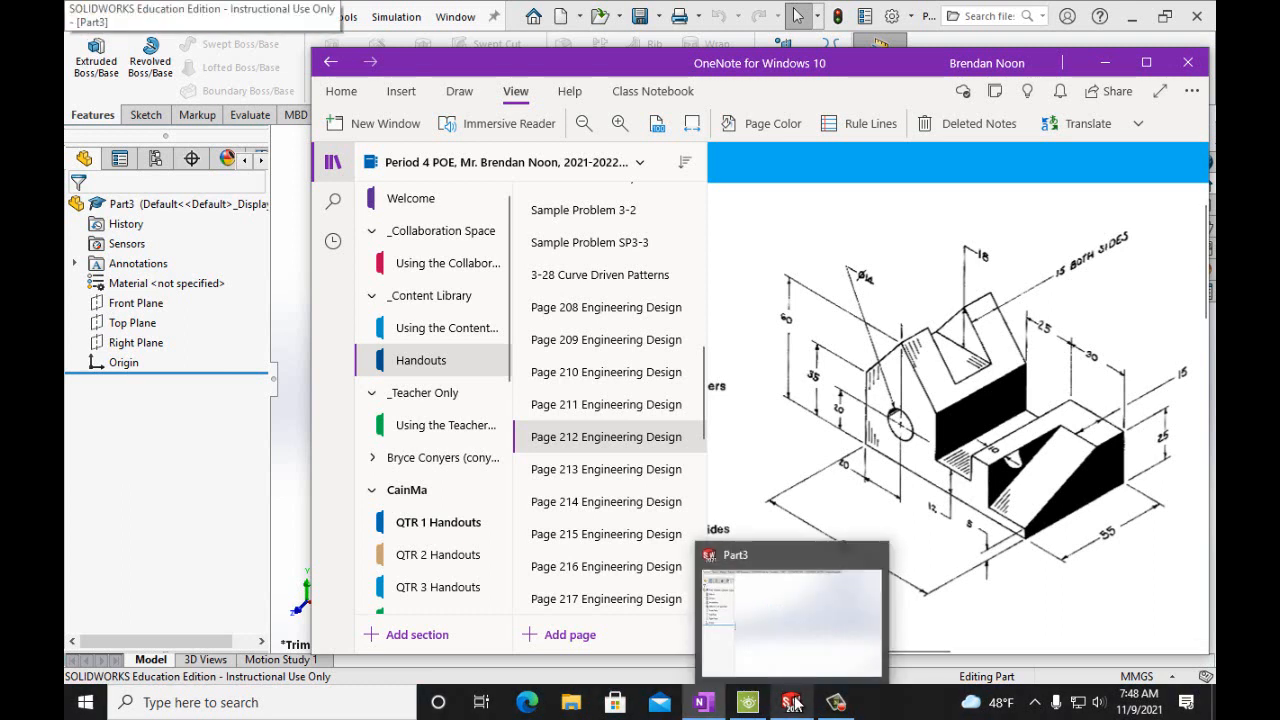
pyautogui.click(793, 703)
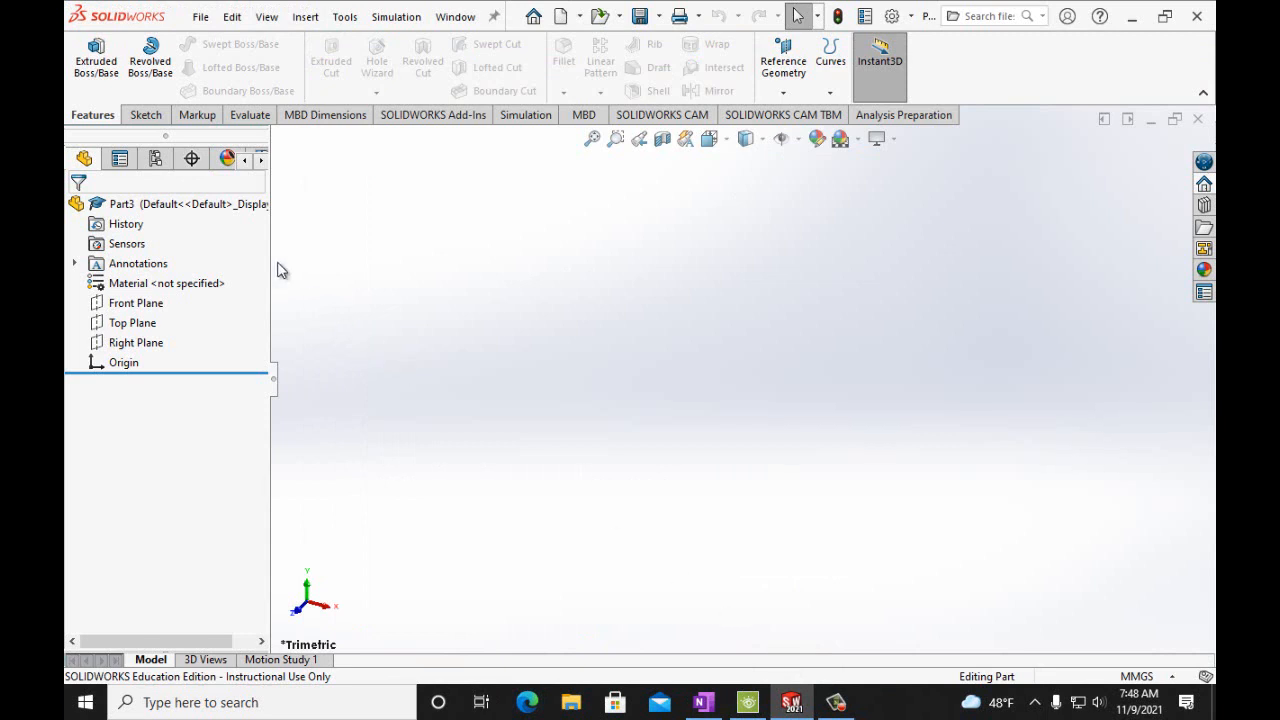
# Start a sketch on the Front Plane and draw a horizontal line about 172 mm long rightward from the origin
pyautogui.click(145, 115)
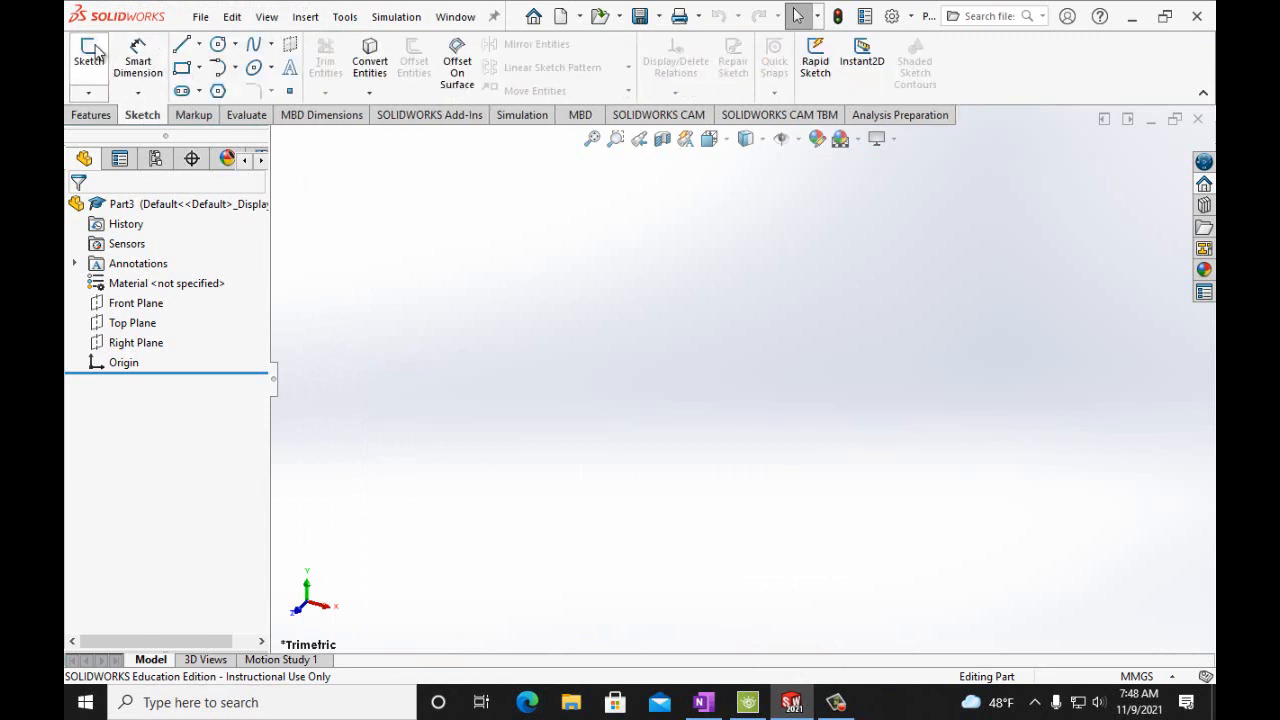
pyautogui.click(131, 307)
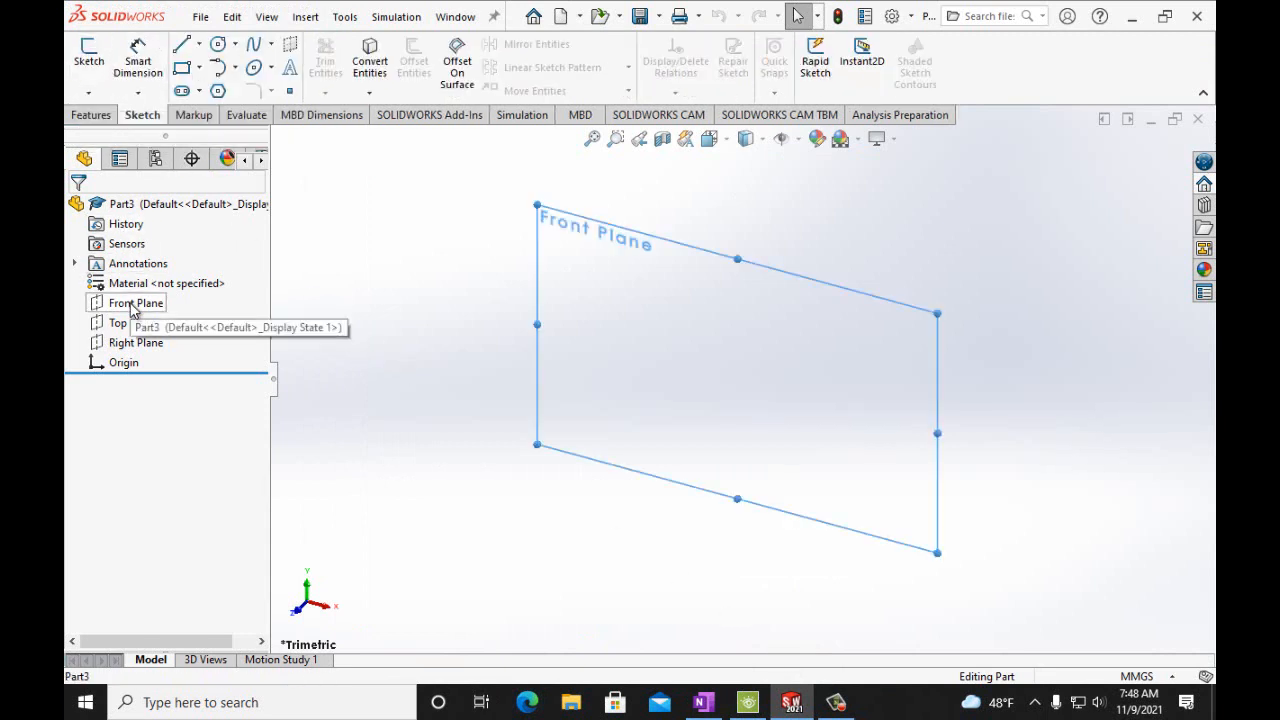
pyautogui.click(88, 52)
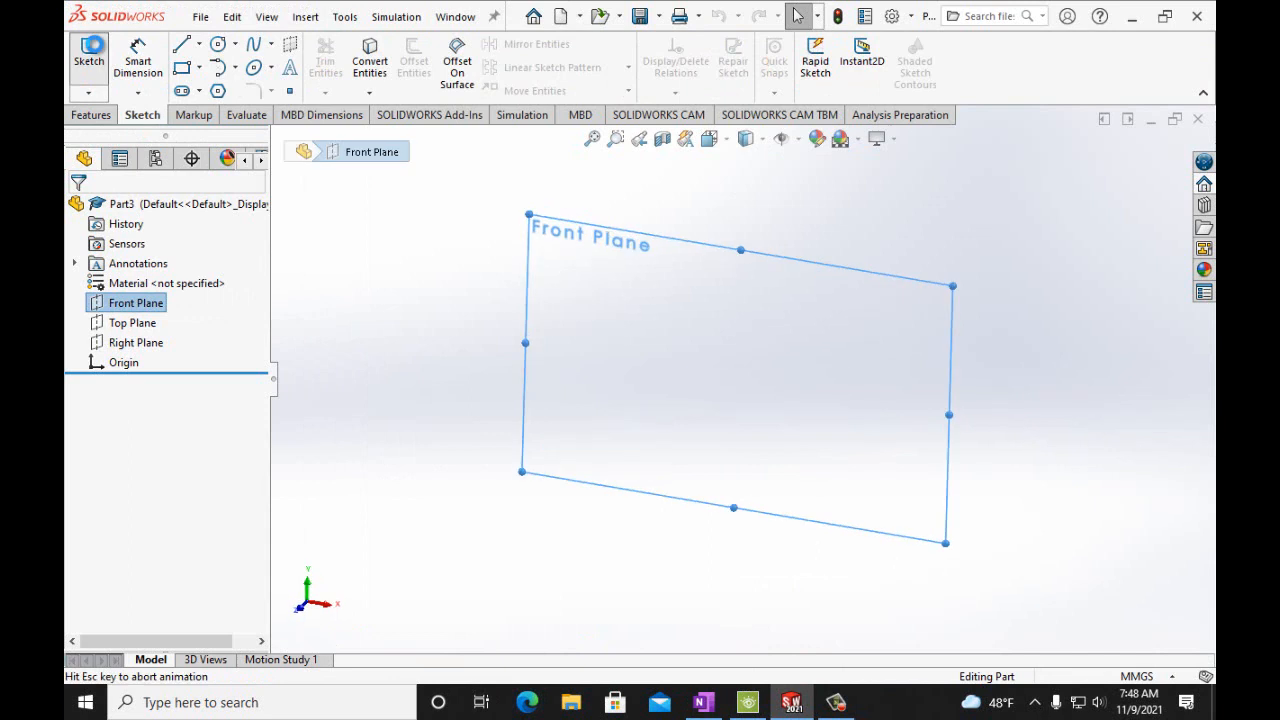
pyautogui.click(181, 47)
pyautogui.click(741, 378)
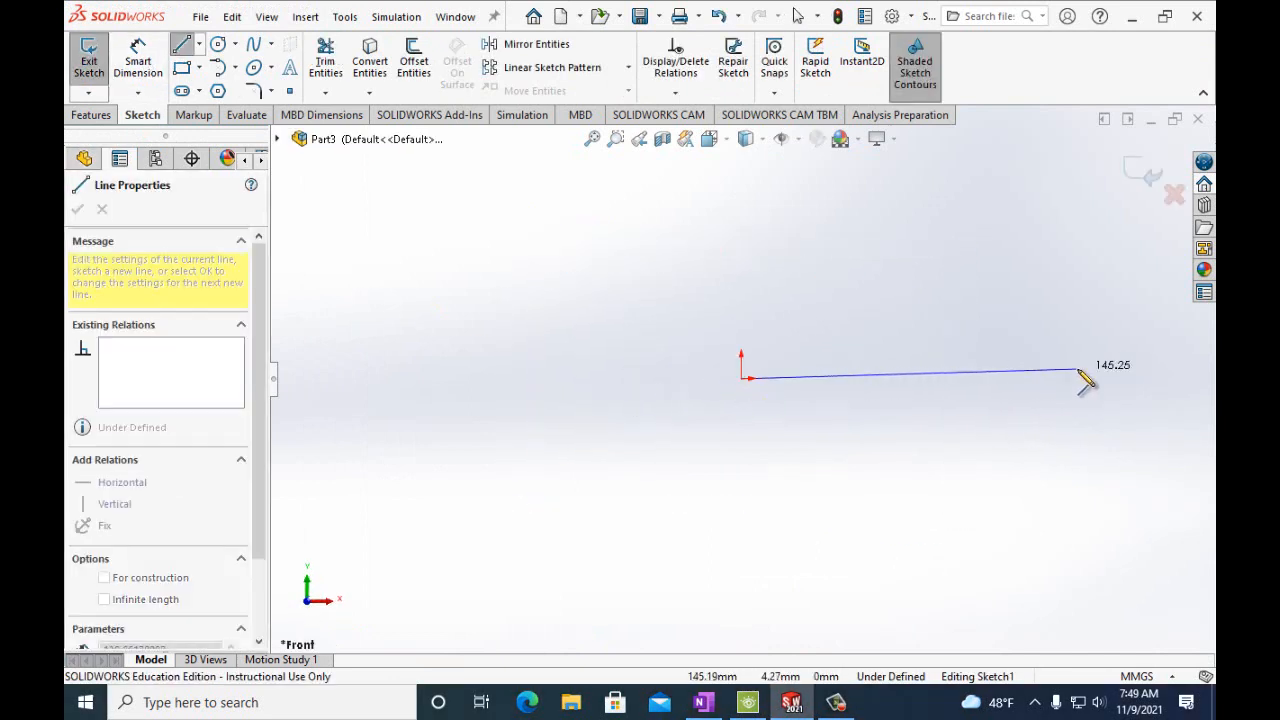
pyautogui.doubleClick(1139, 378)
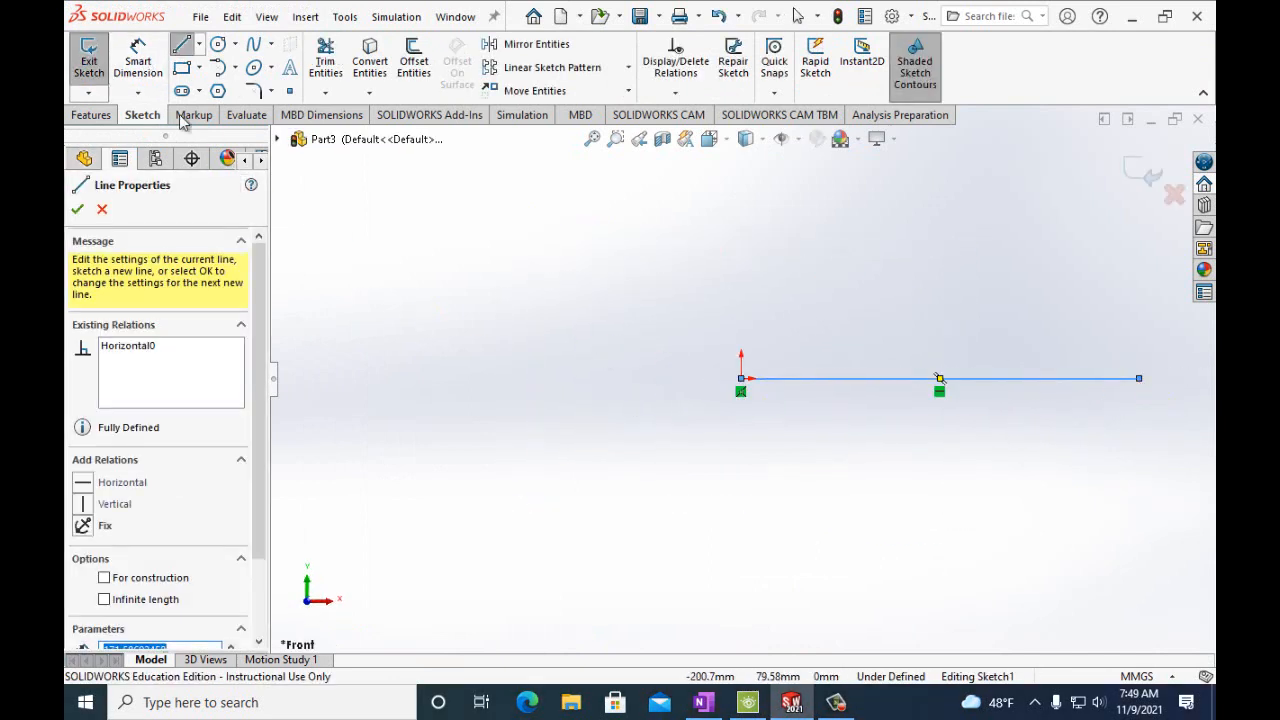
# Dimension the horizontal base line's length as 90 mm
pyautogui.click(138, 60)
pyautogui.click(806, 380)
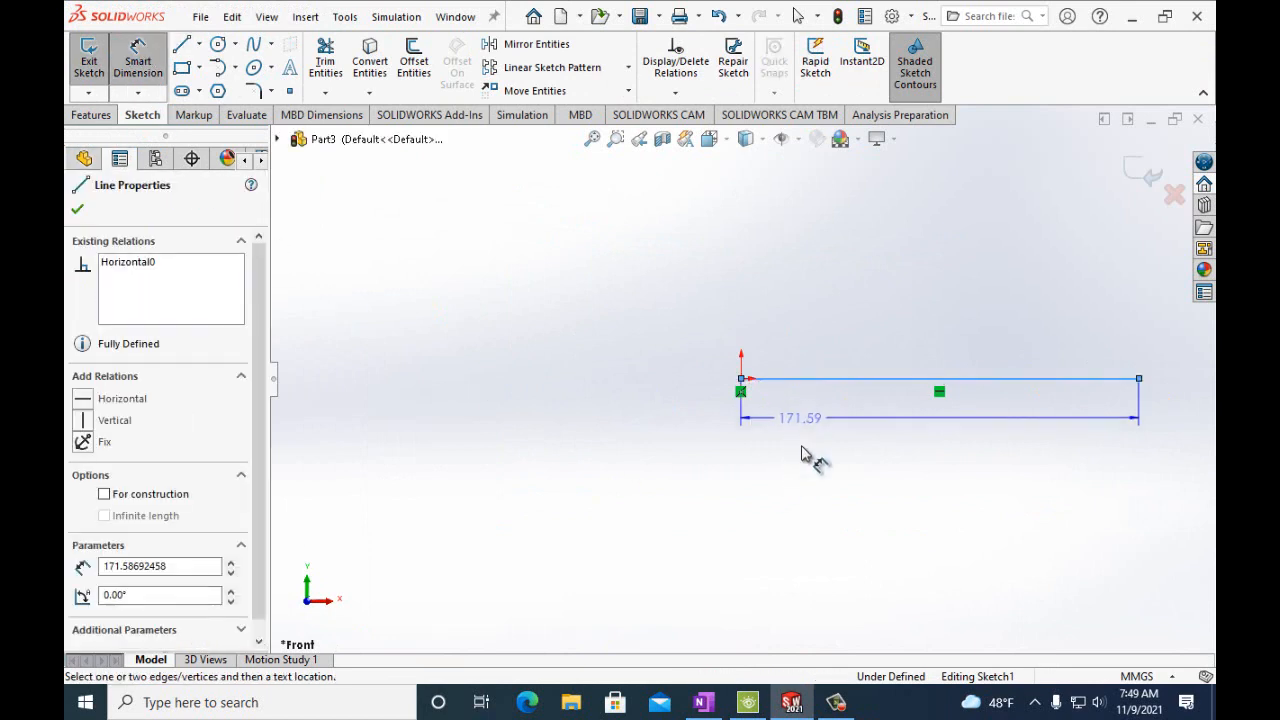
pyautogui.click(817, 491)
pyautogui.write('90')
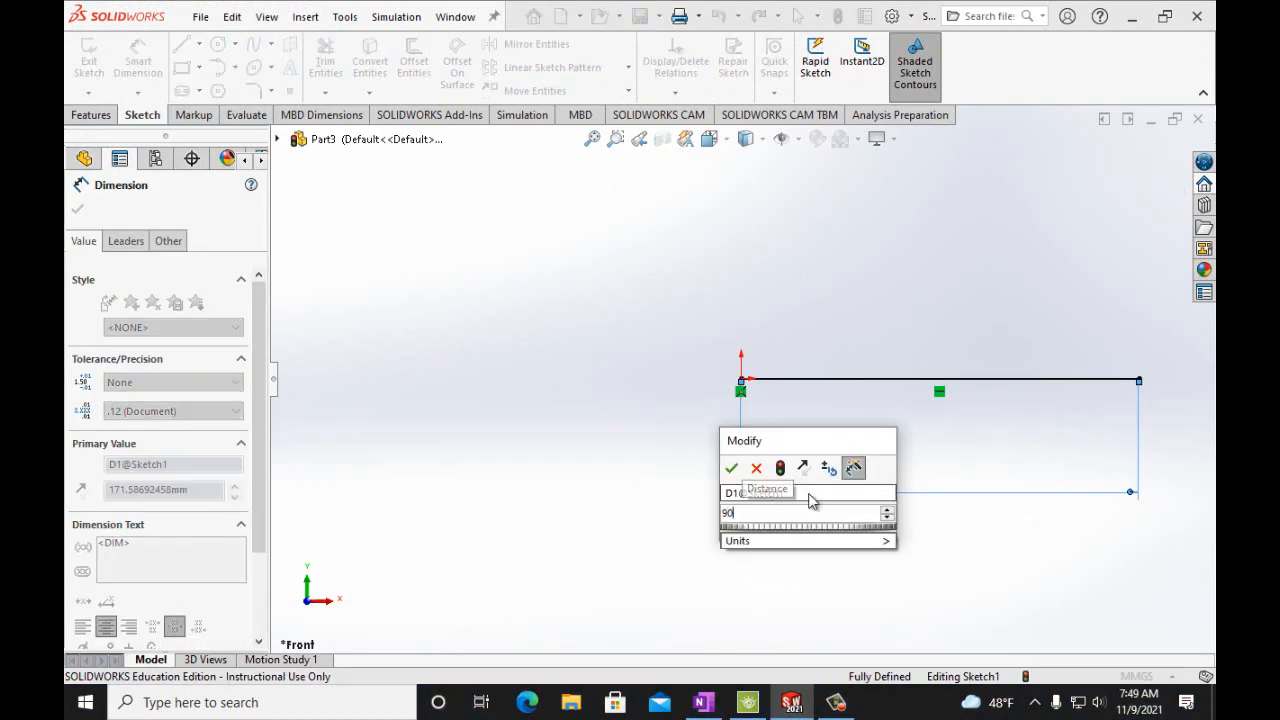
pyautogui.write('mm')
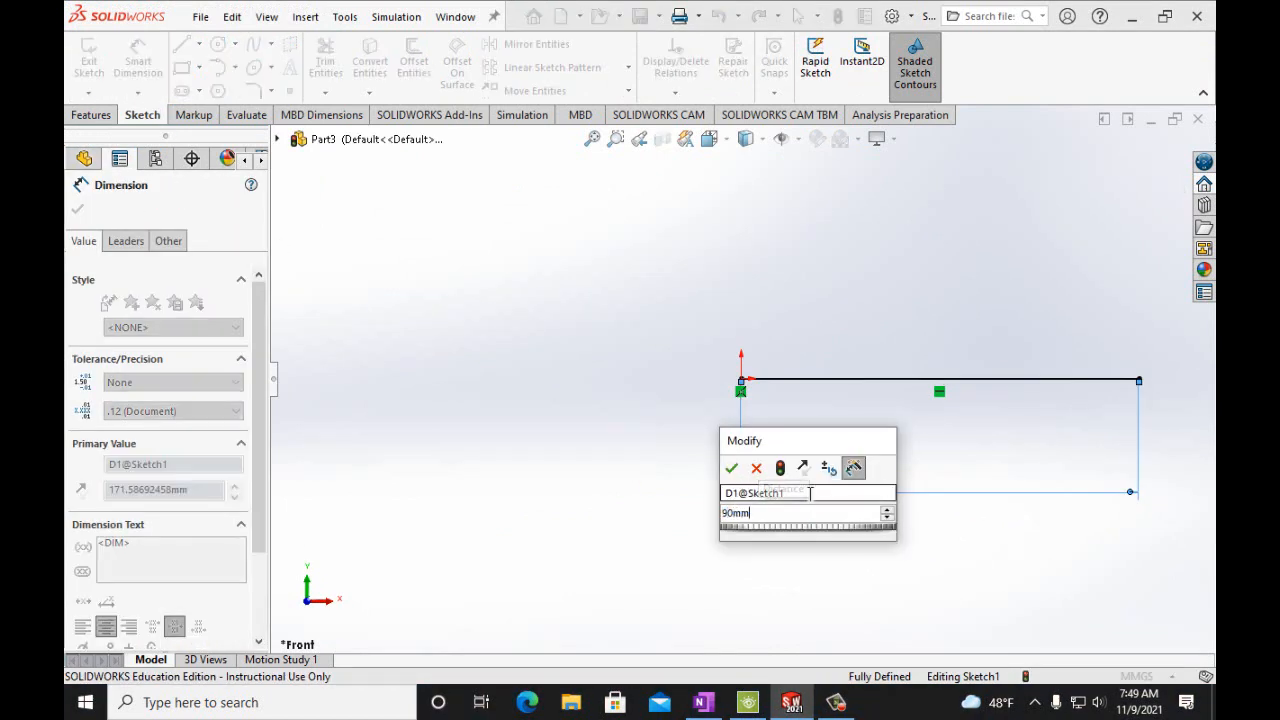
pyautogui.click(732, 470)
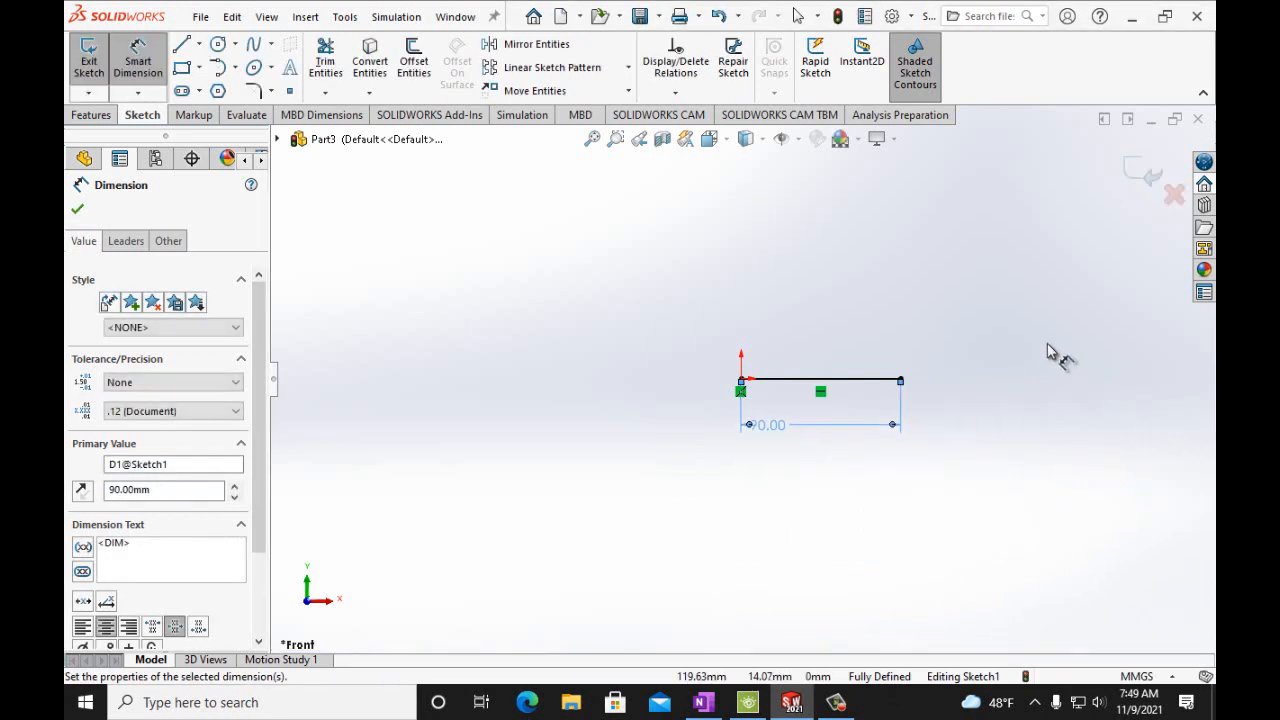
# Consult the drawing in OneNote, then in SOLIDWORKS sketch a vertical line about 26.5 mm long upward from the origin
pyautogui.scroll(-3, 1030, 340)
pyautogui.scroll(-2, 352, 328)
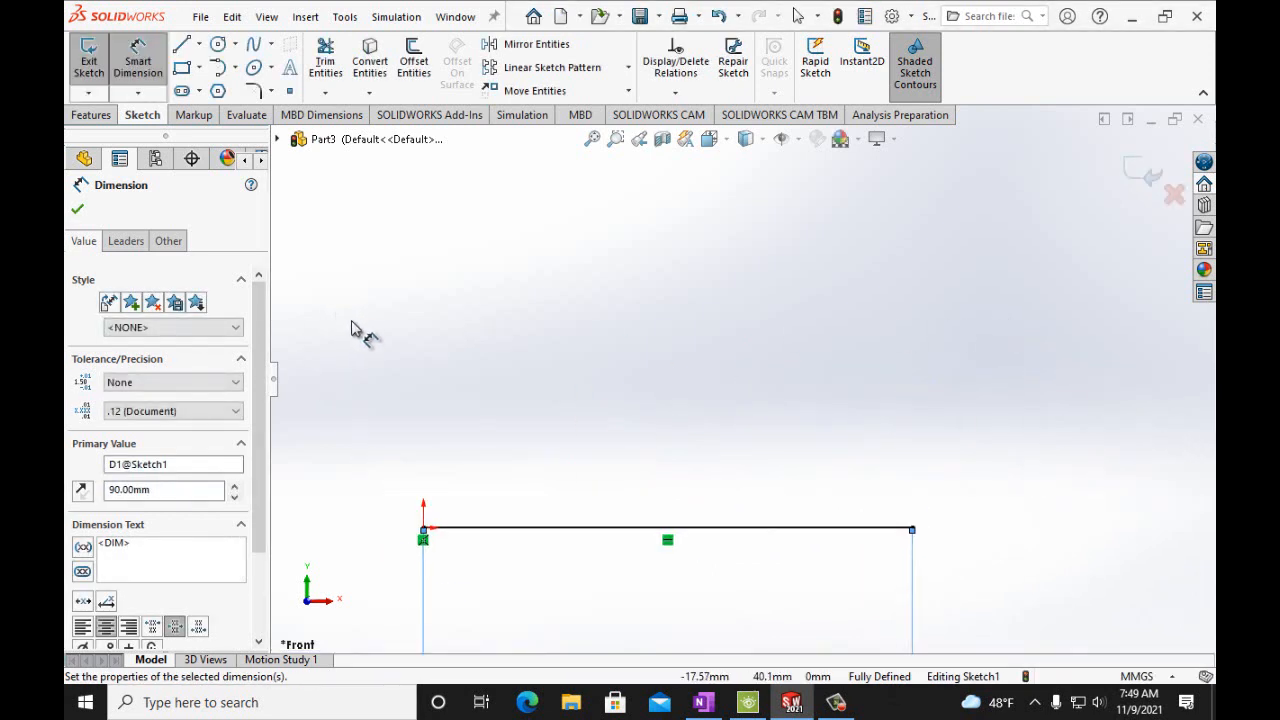
pyautogui.click(705, 703)
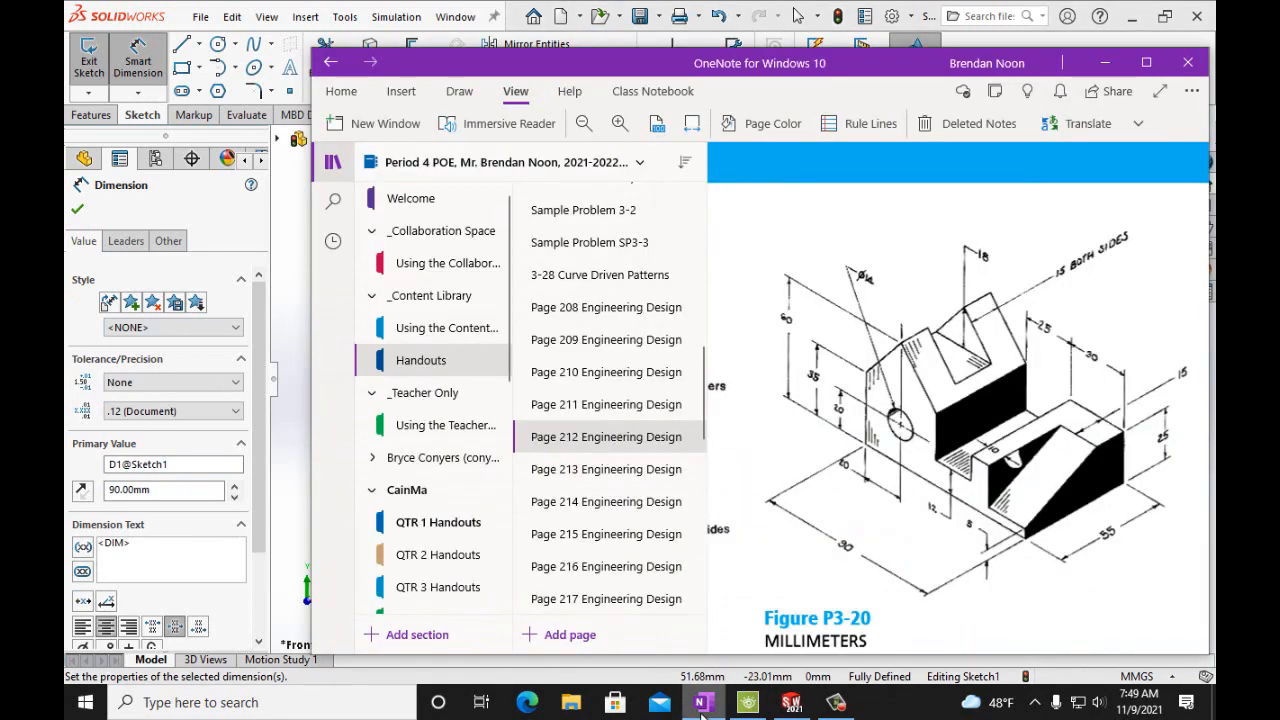
pyautogui.click(705, 703)
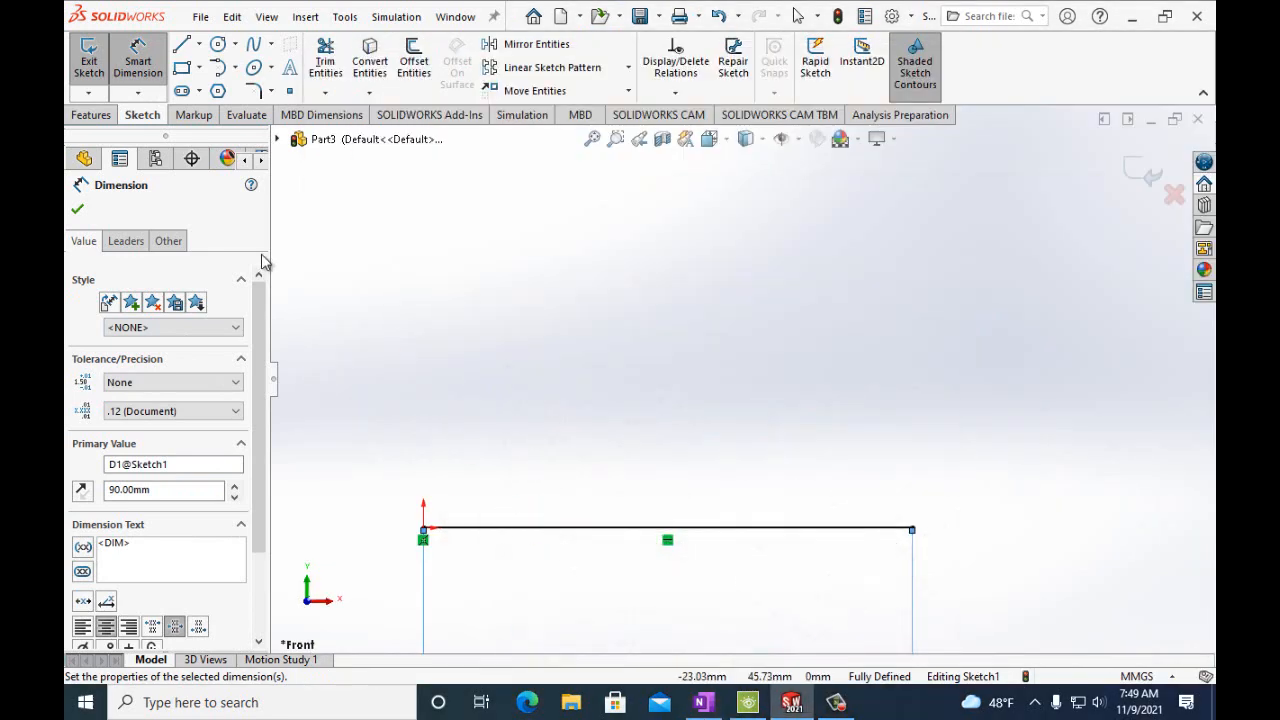
pyautogui.click(181, 44)
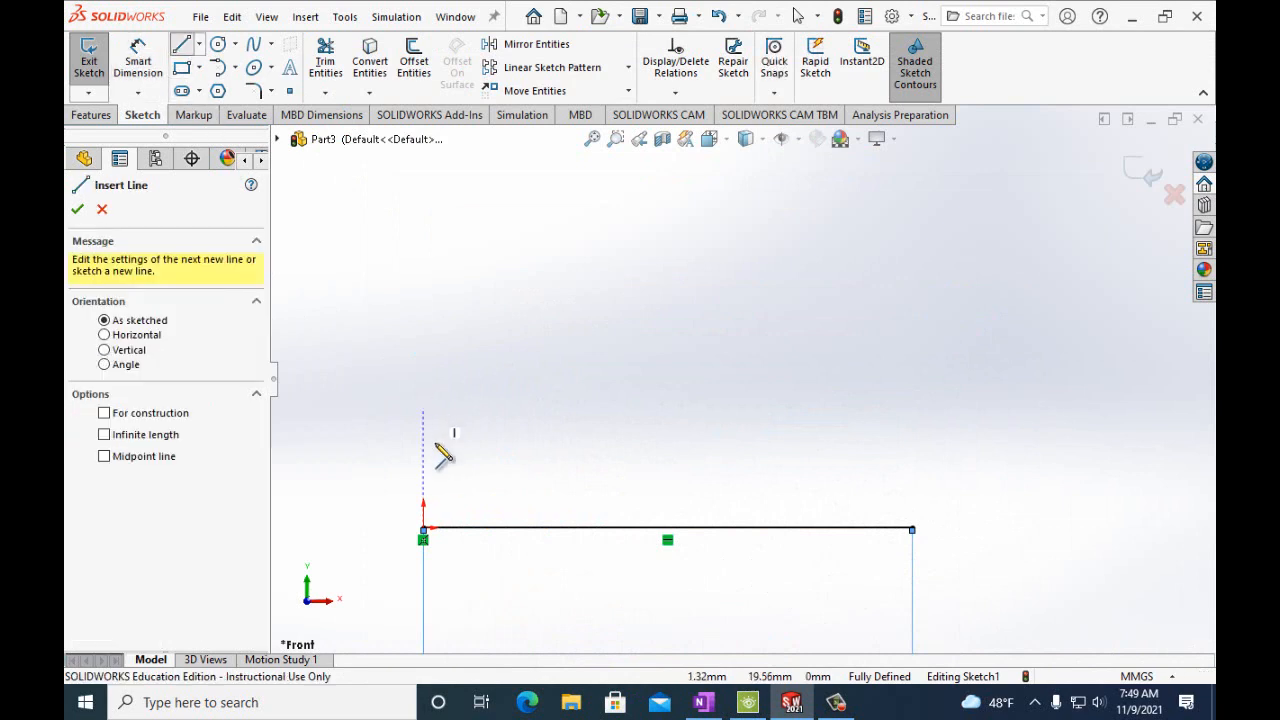
pyautogui.click(424, 527)
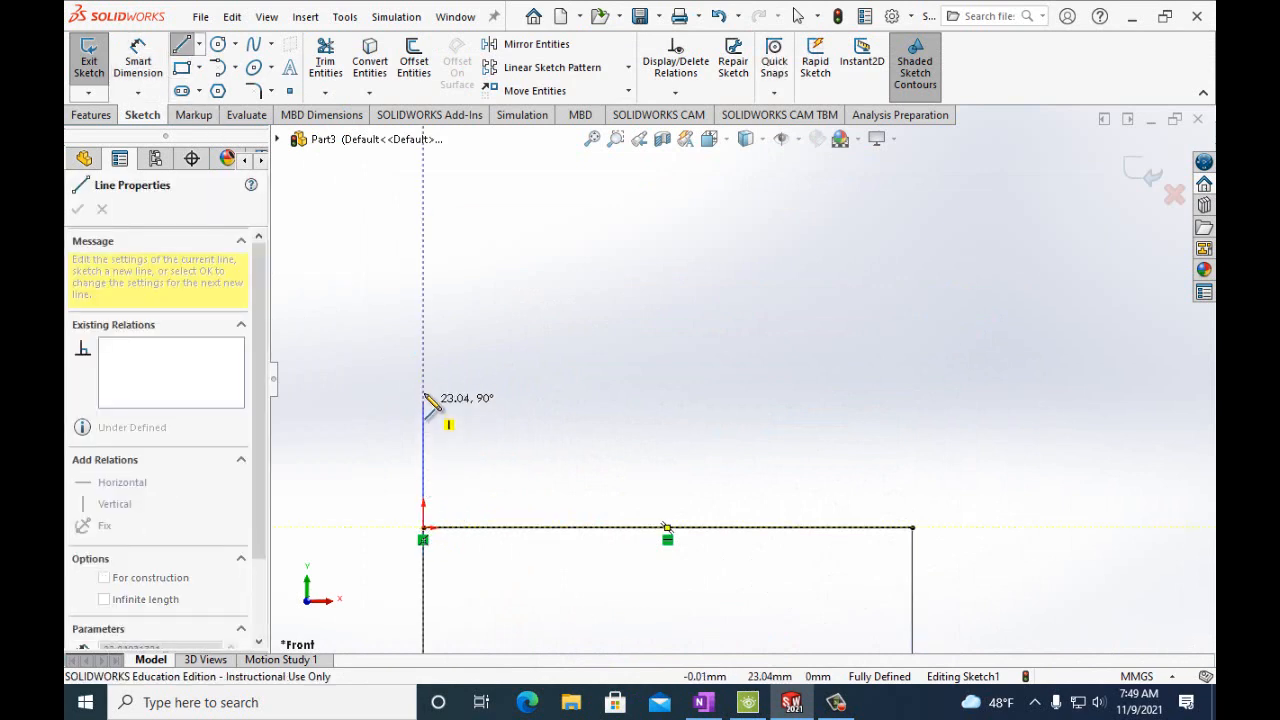
pyautogui.click(424, 384)
# Dimension the vertical line at the origin as 35 mm
pyautogui.click(138, 62)
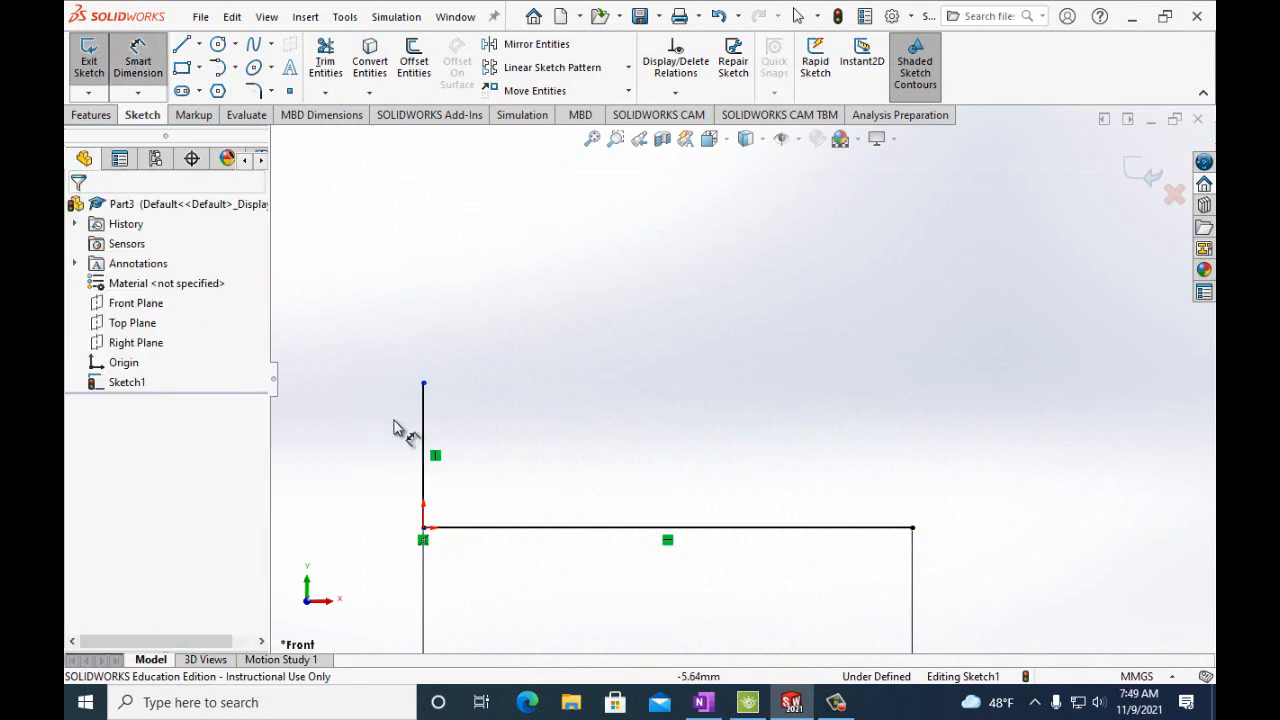
pyautogui.click(425, 430)
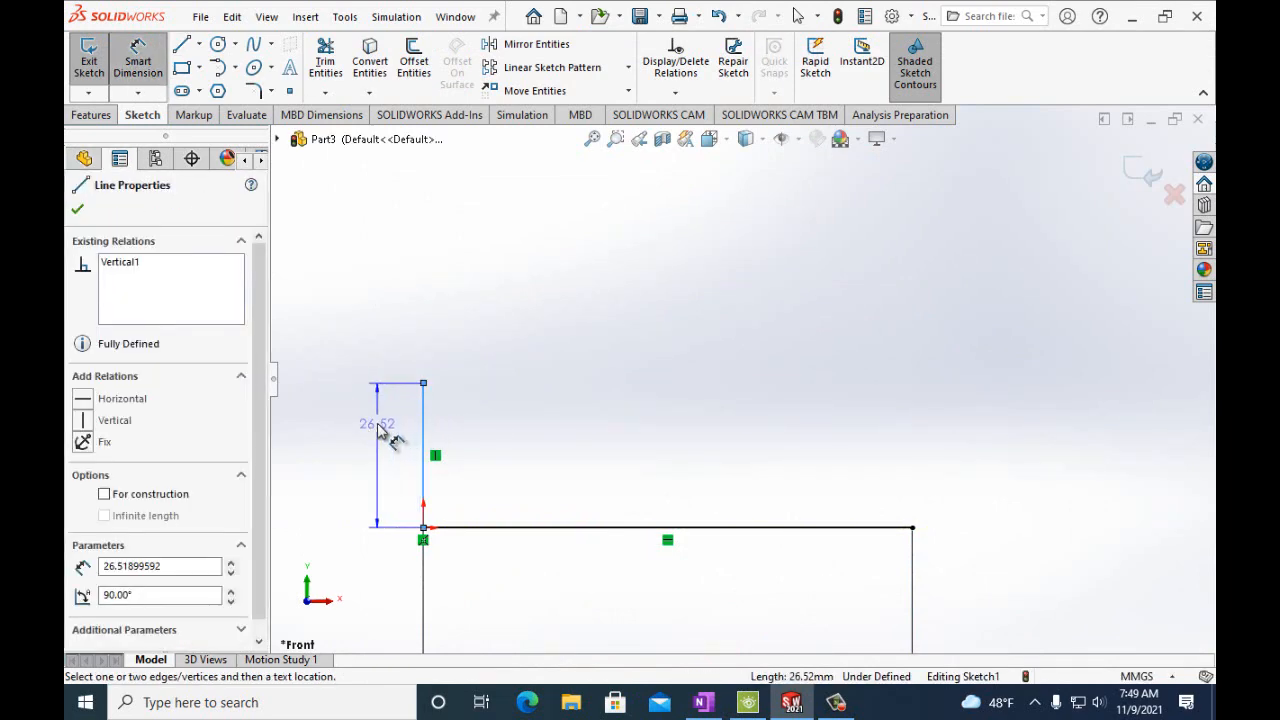
pyautogui.click(379, 424)
pyautogui.write('35mm')
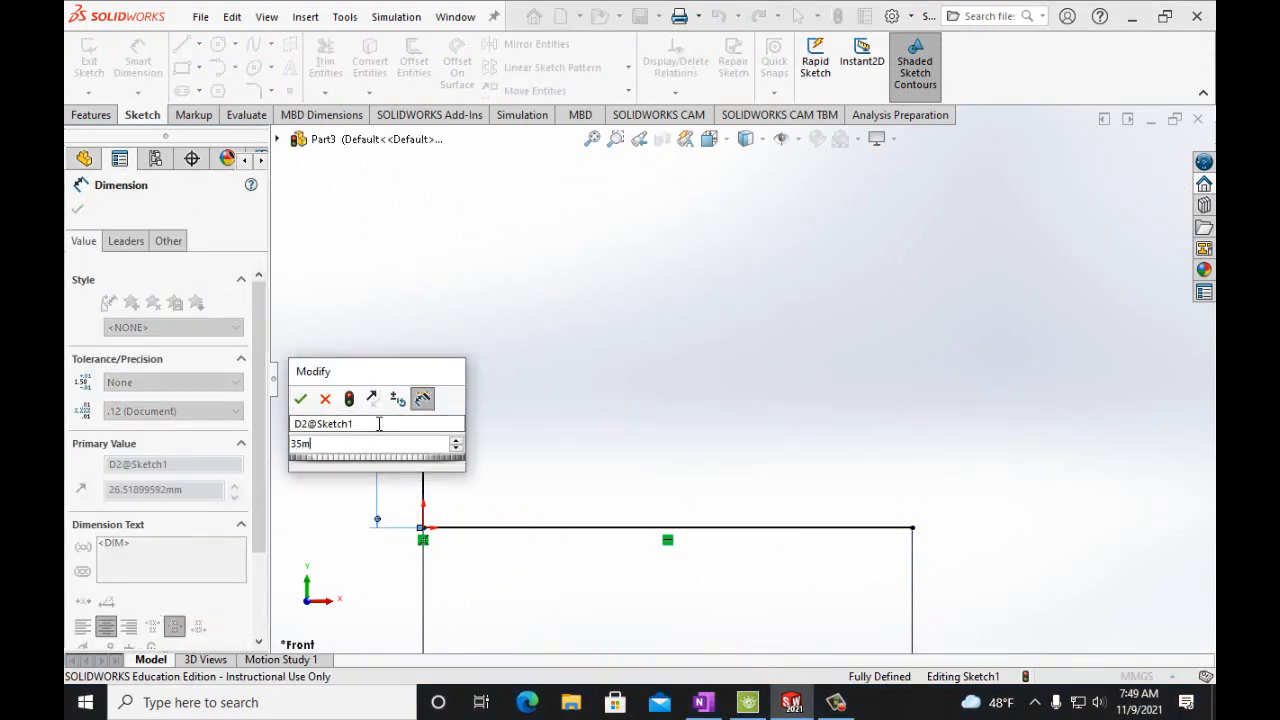
pyautogui.click(300, 398)
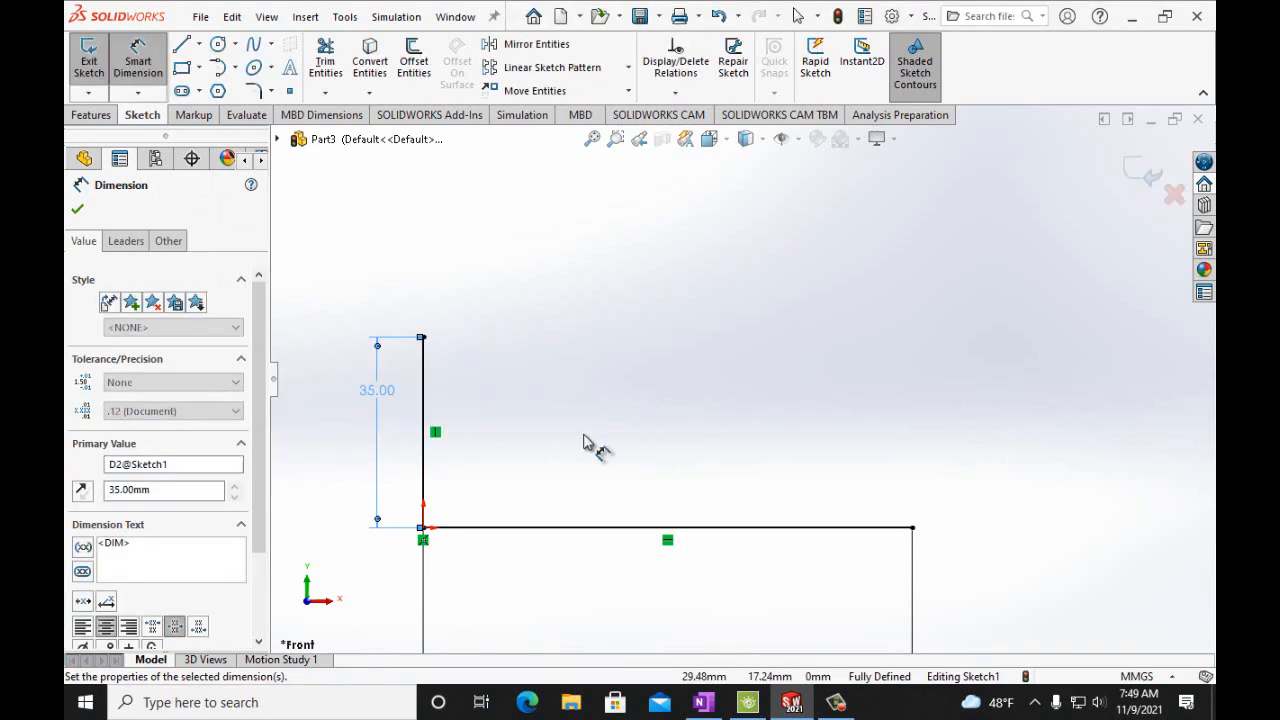
# Recheck the drawing in OneNote, then in SOLIDWORKS sketch a vertical line about 26.4 mm long upward from the base line's right end
pyautogui.click(791, 704)
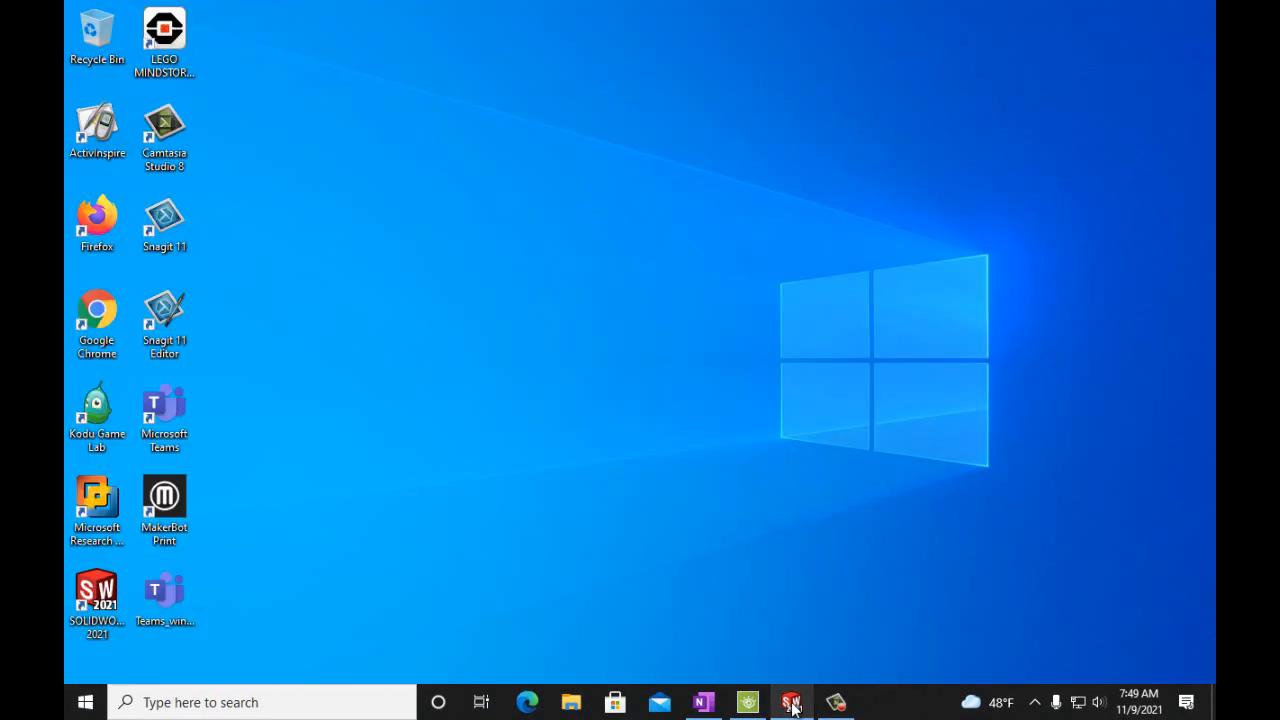
pyautogui.click(791, 704)
pyautogui.click(703, 702)
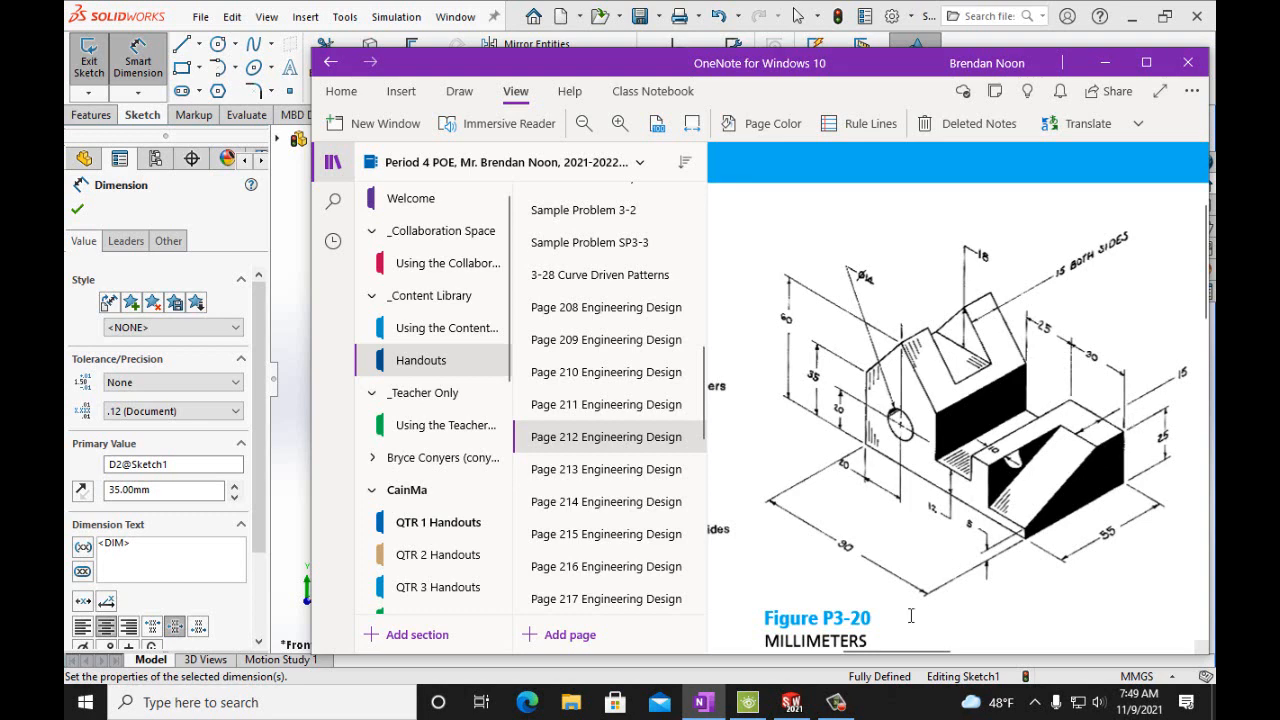
pyautogui.click(791, 703)
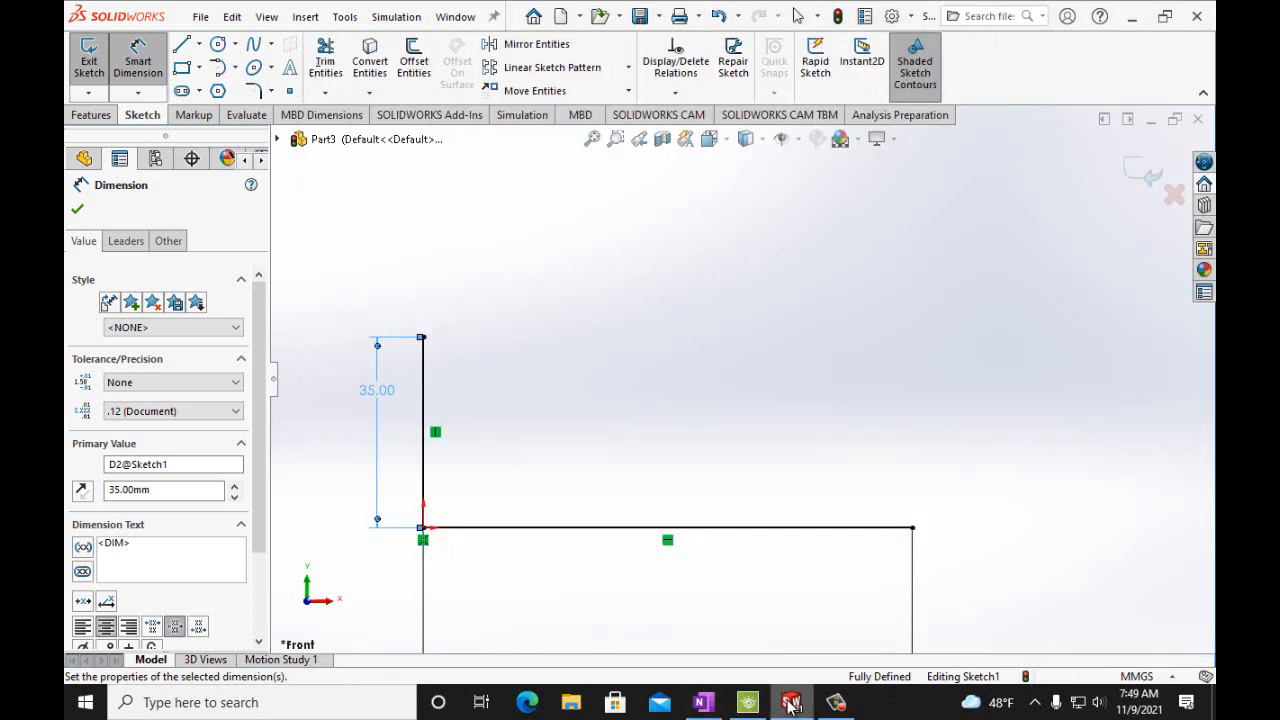
pyautogui.press('l')
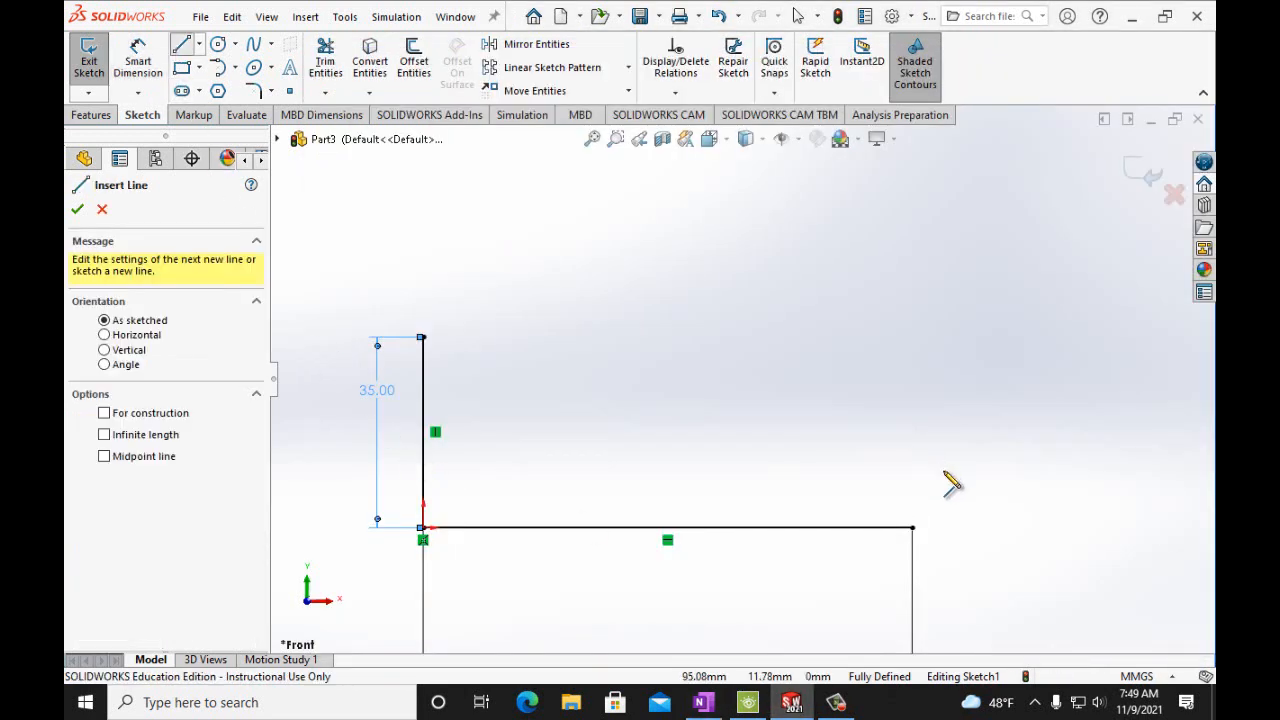
pyautogui.click(912, 527)
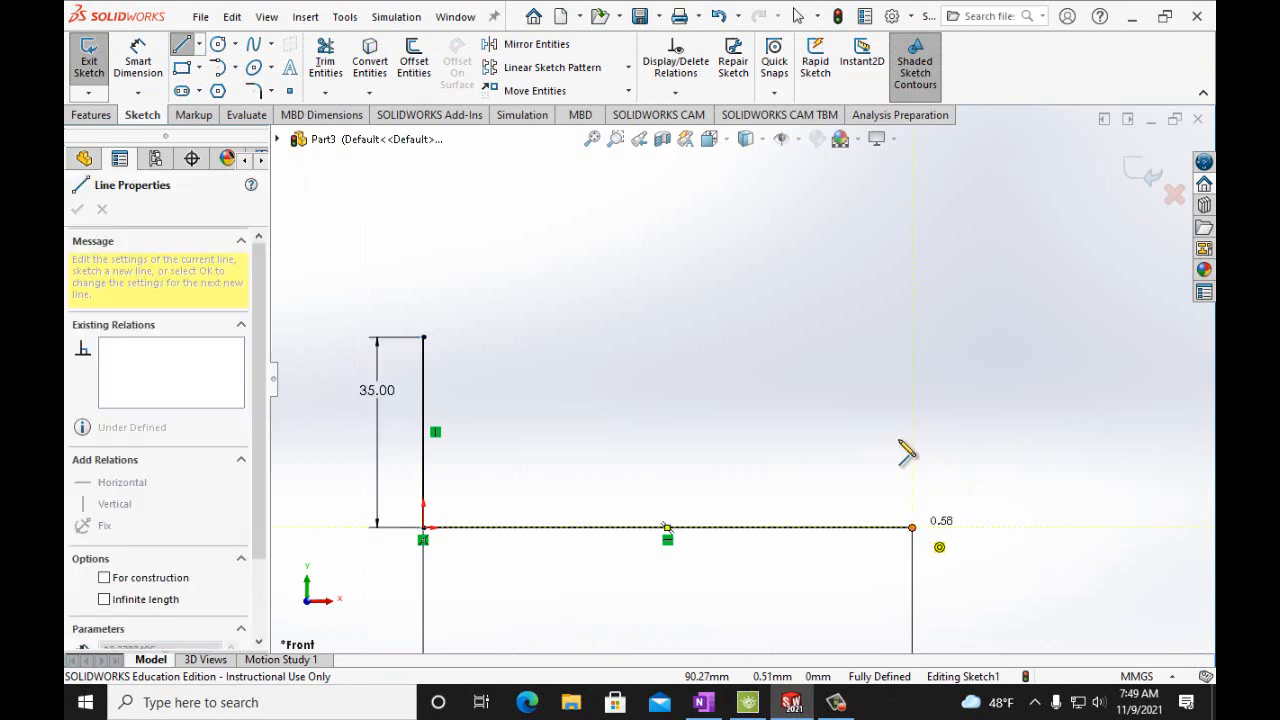
pyautogui.click(912, 385)
# Dimension the right-hand vertical line's height as 25 mm
pyautogui.press('d')
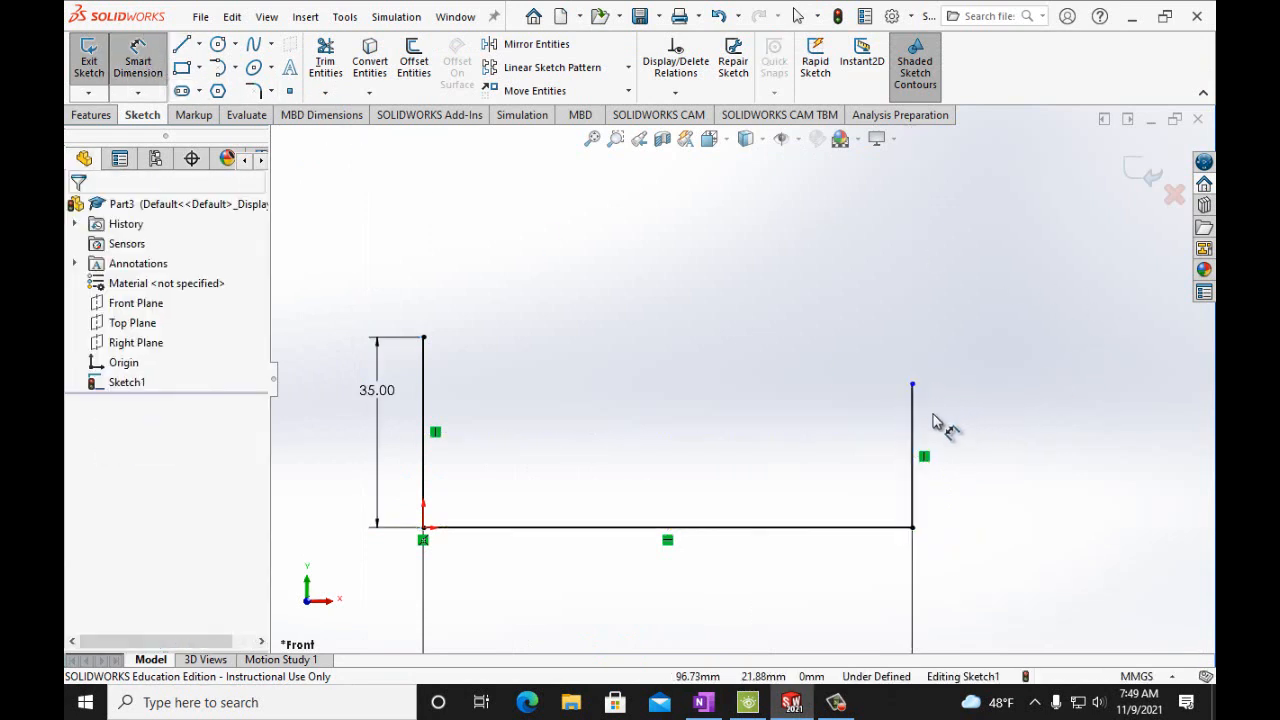
pyautogui.click(915, 423)
pyautogui.click(1006, 425)
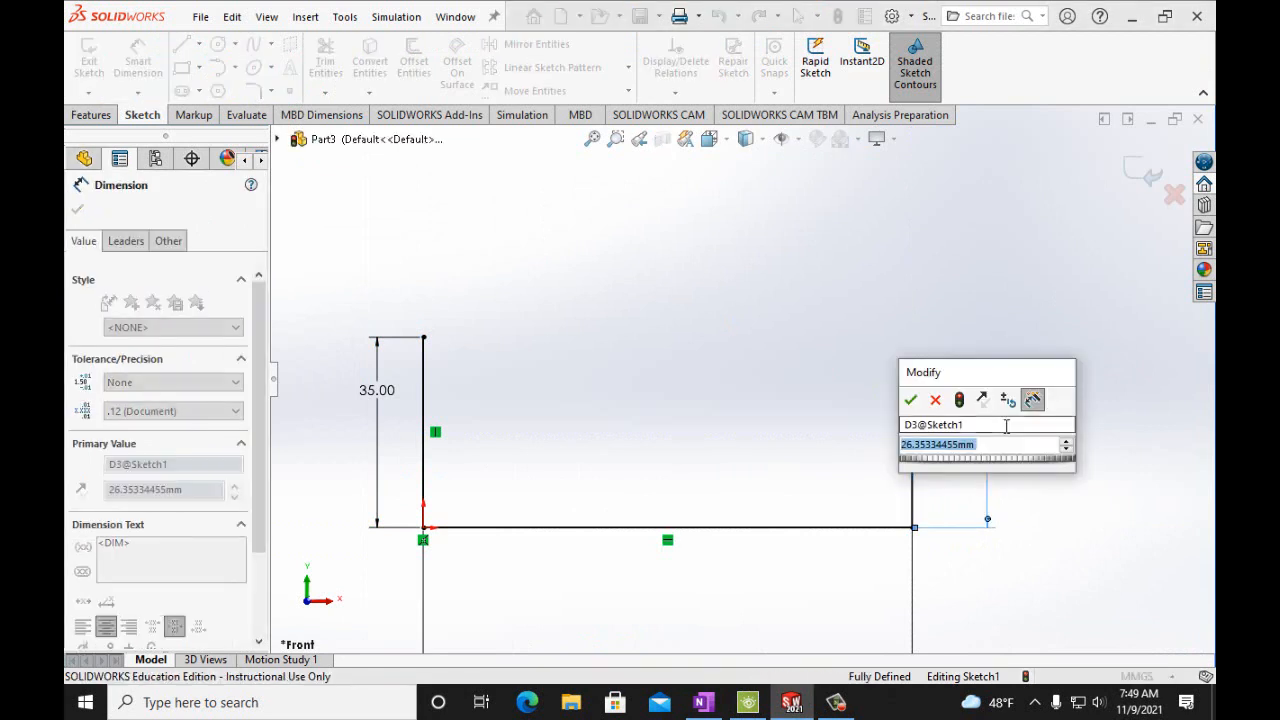
pyautogui.write('25mm')
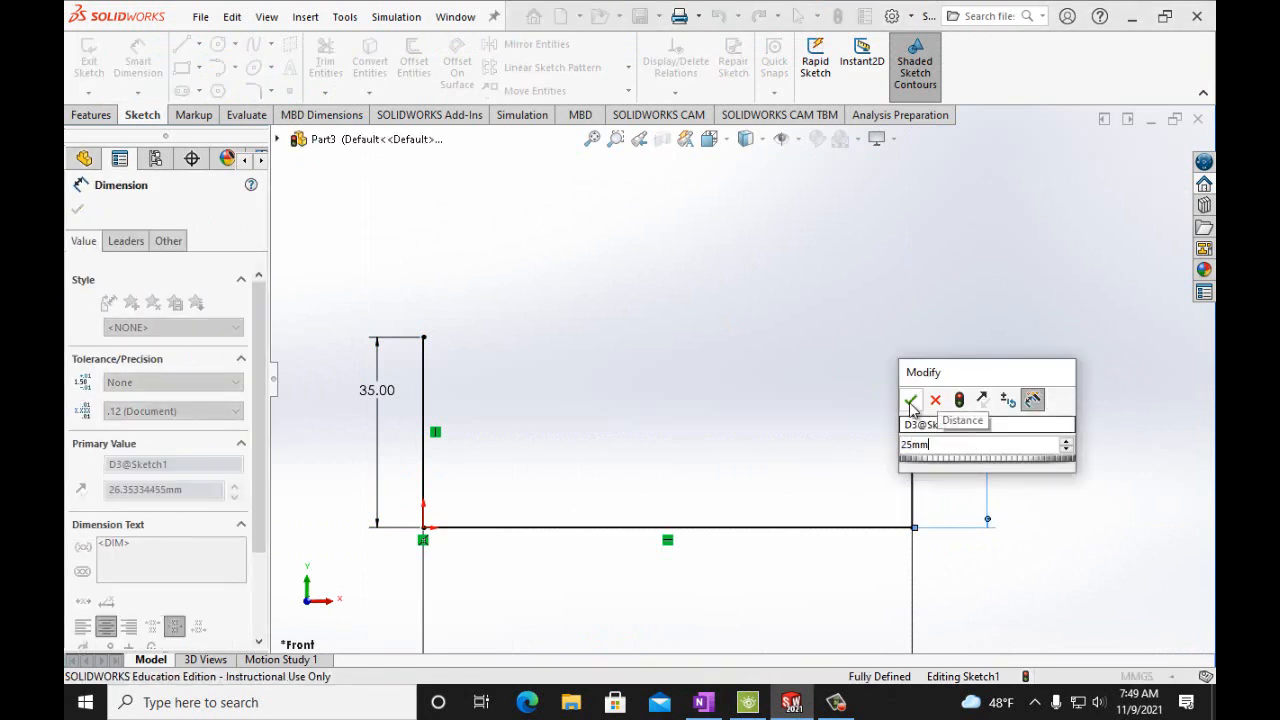
pyautogui.click(910, 402)
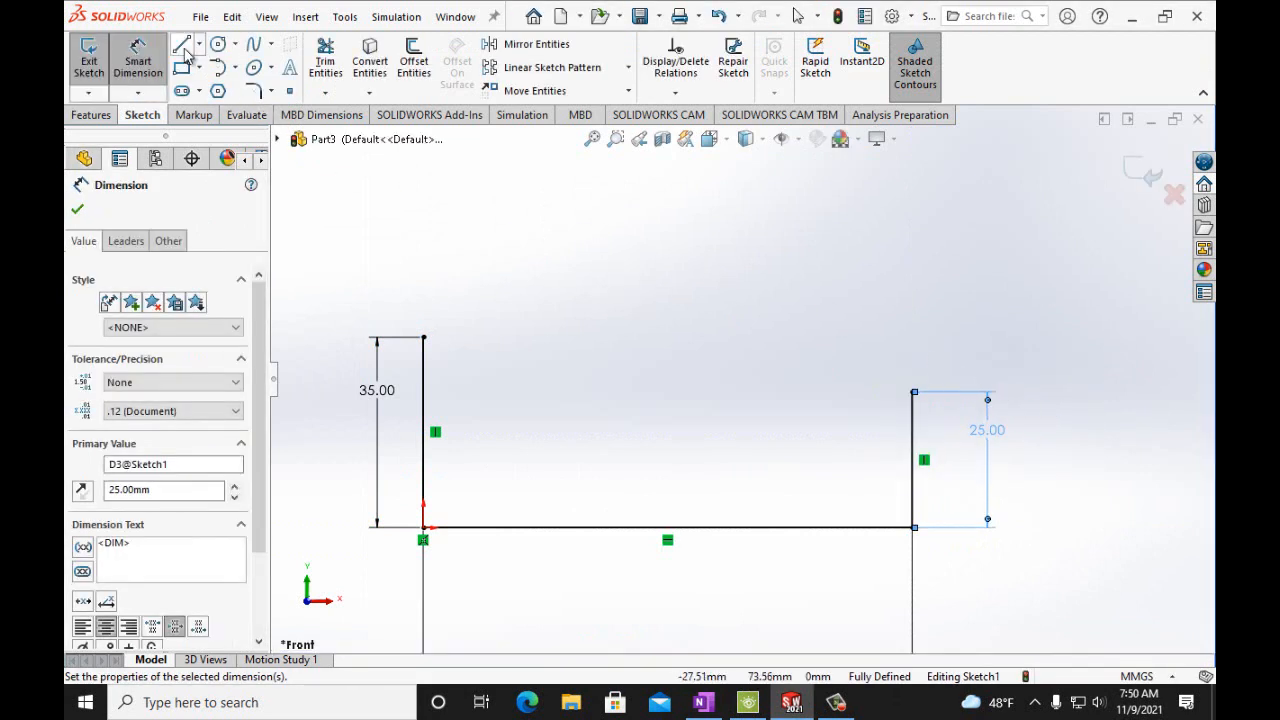
# Sketch a horizontal line about 21.6 mm long leftward from the top of the right-hand vertical line
pyautogui.click(182, 46)
pyautogui.click(913, 392)
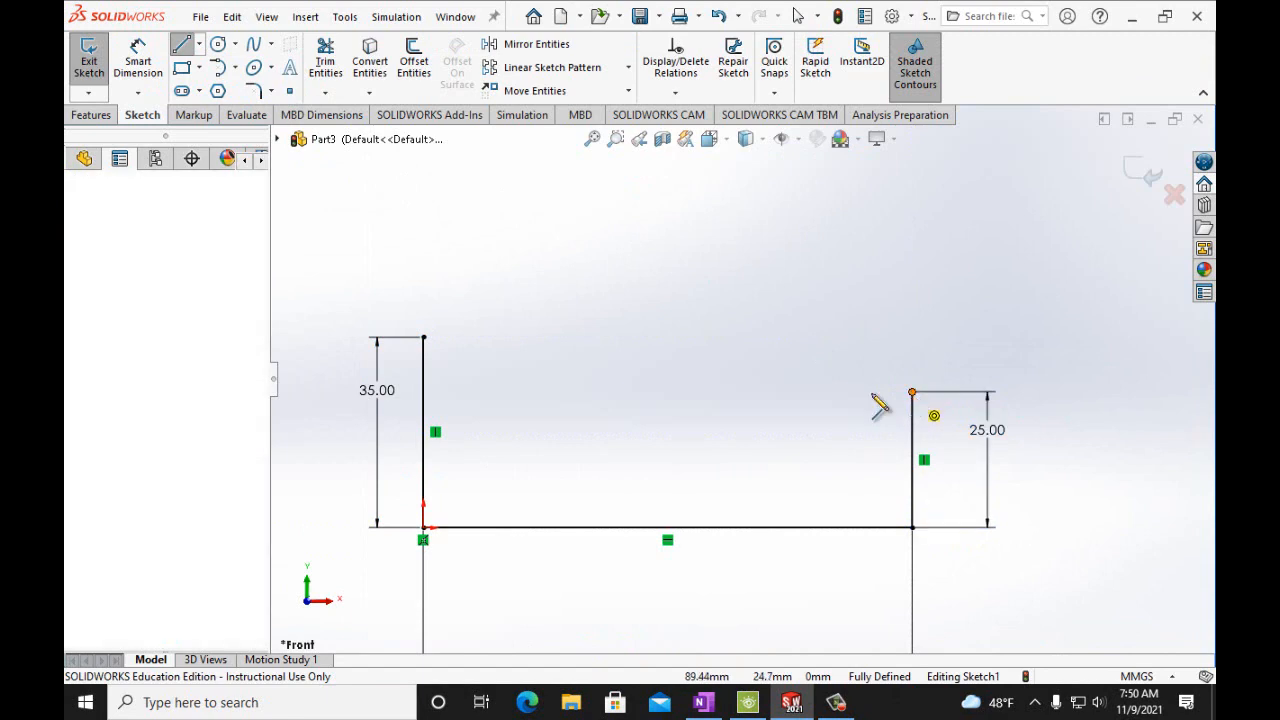
pyautogui.click(796, 392)
pyautogui.press('Escape')
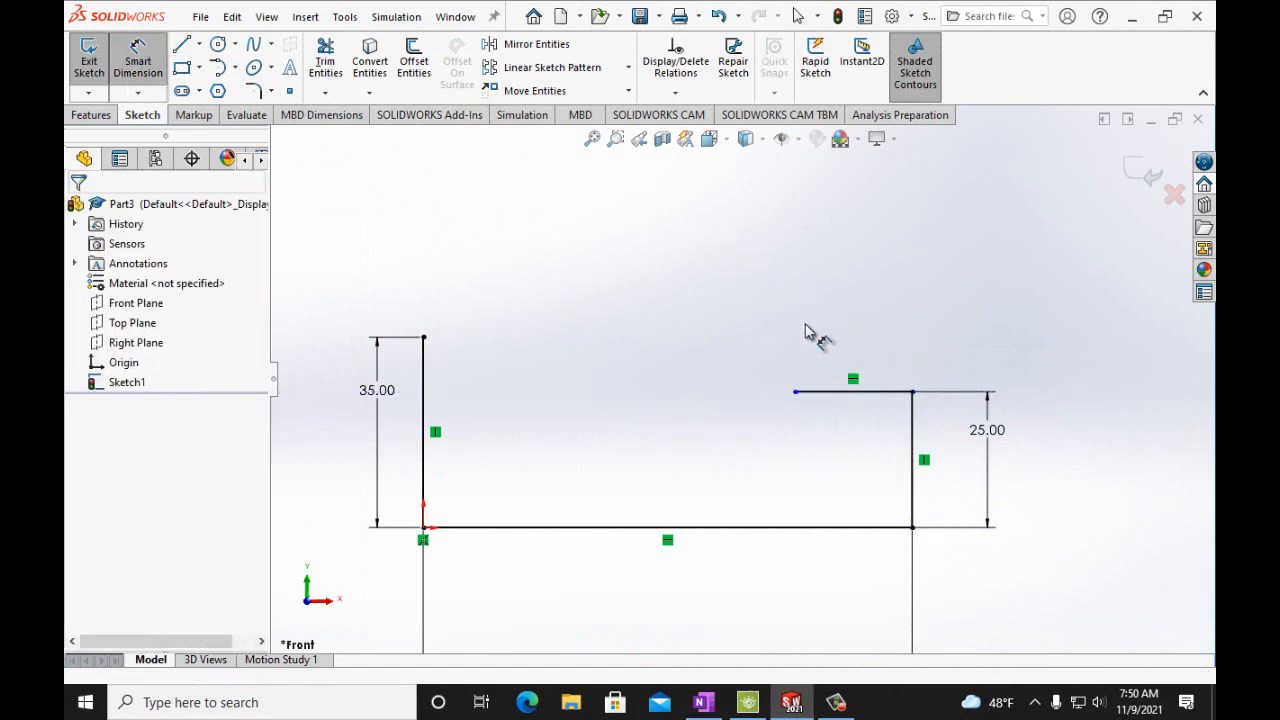
# Dimension the horizontal line at the top of the right-hand vertical line as 30 mm
pyautogui.click(828, 392)
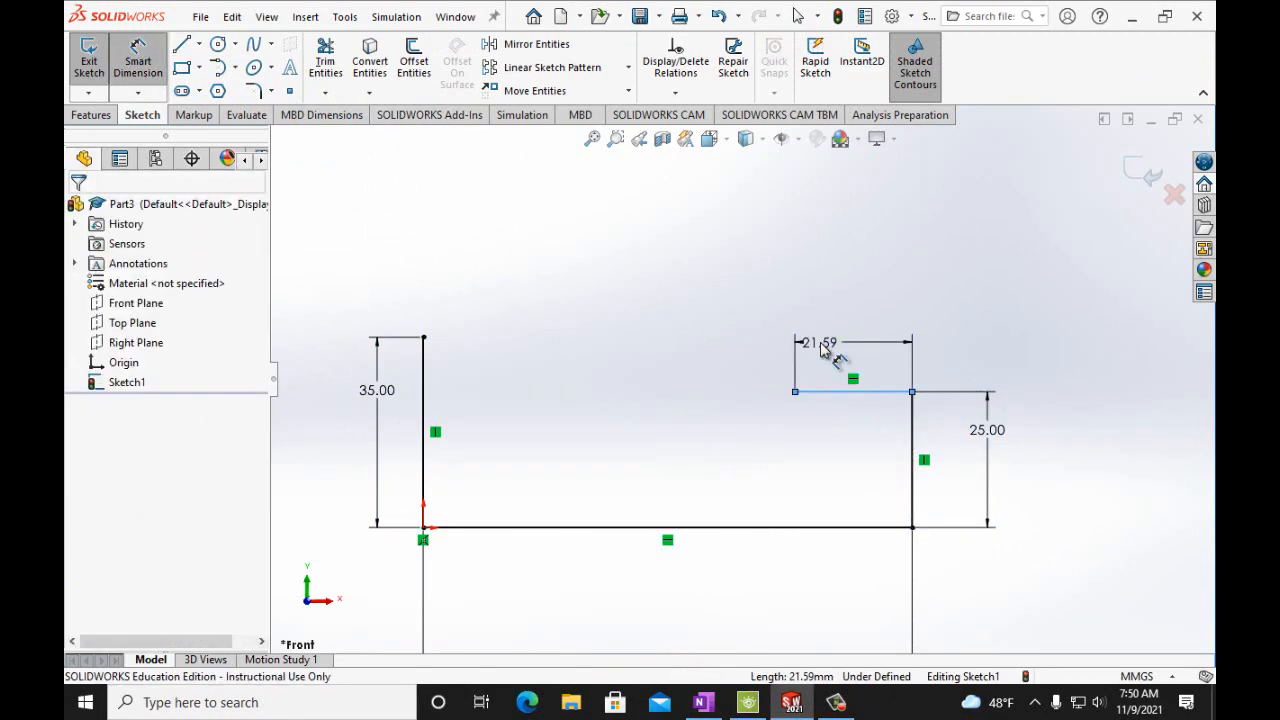
pyautogui.click(822, 347)
pyautogui.write('30mm')
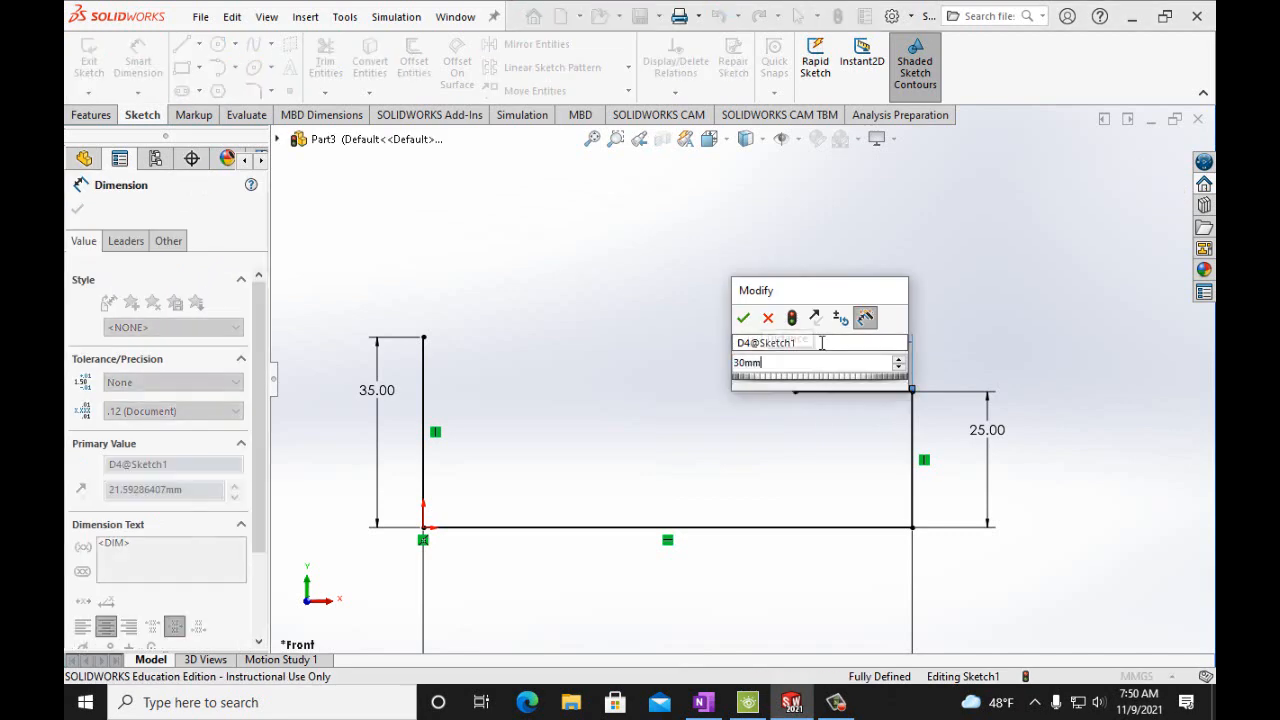
pyautogui.click(744, 318)
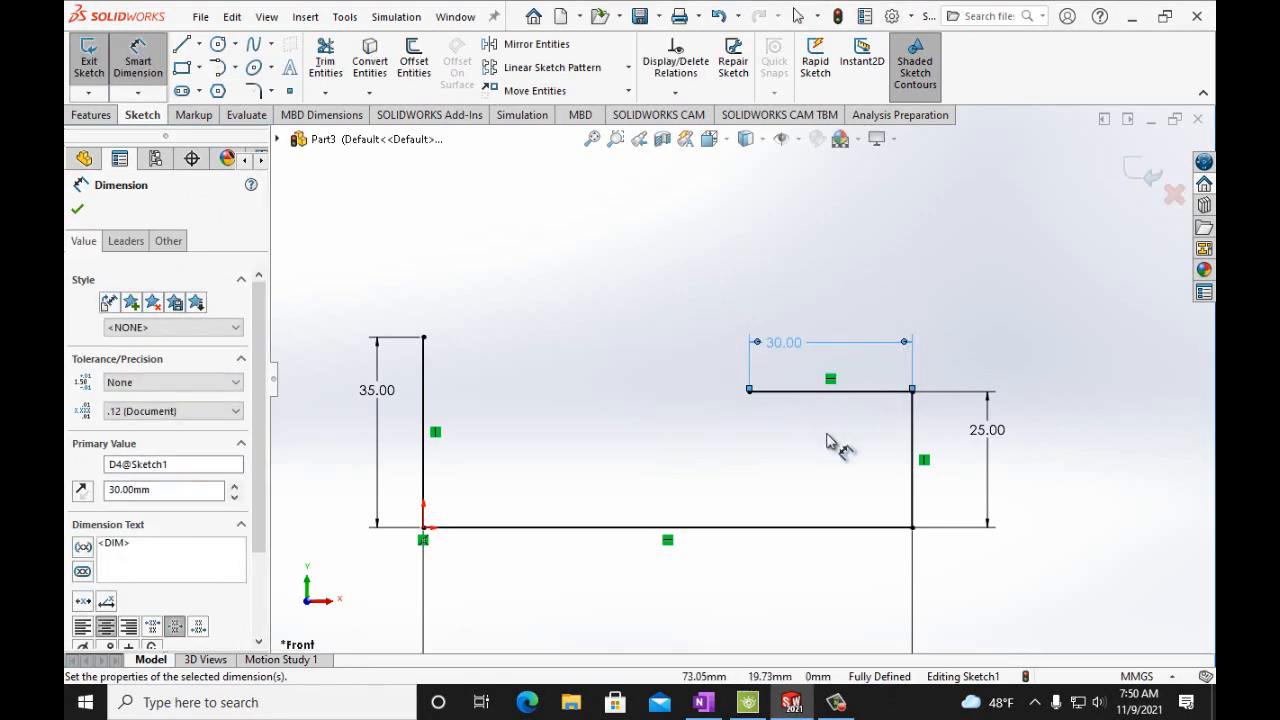
# Switch to OneNote, examine the Figure P3-20 drawing for the slot's width and floor height, and return to SOLIDWORKS
pyautogui.click(703, 702)
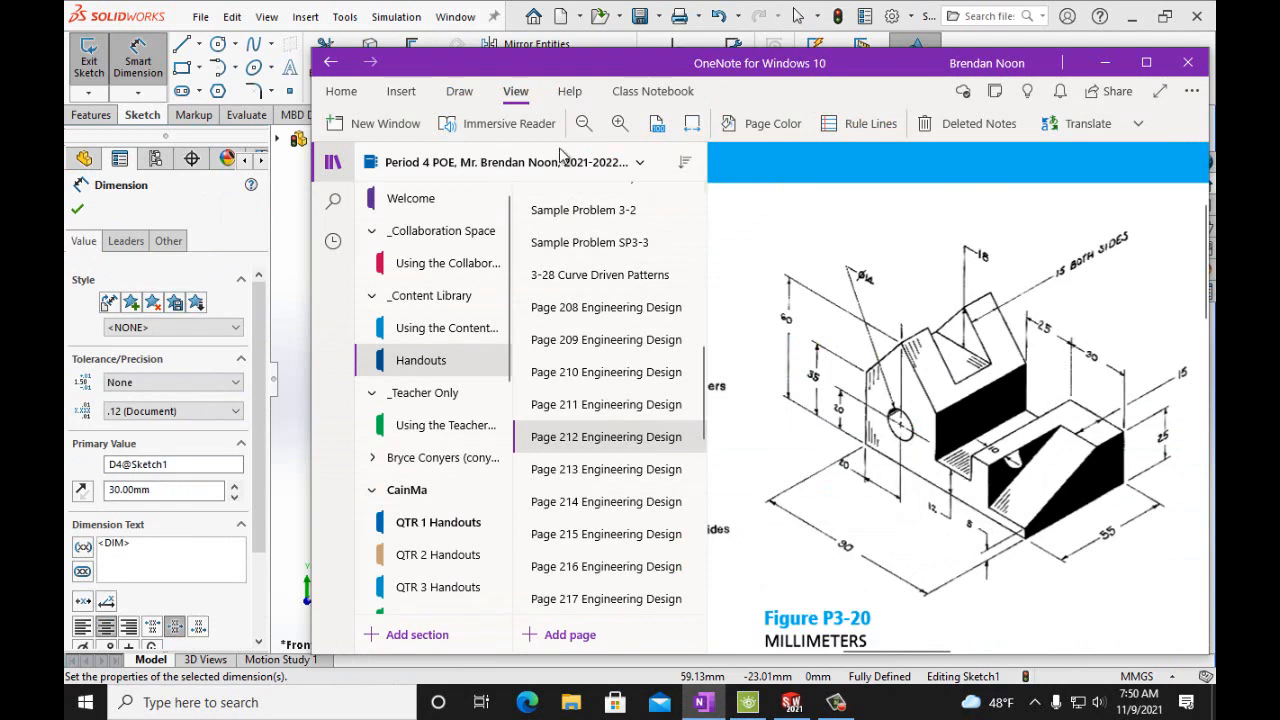
pyautogui.click(618, 124)
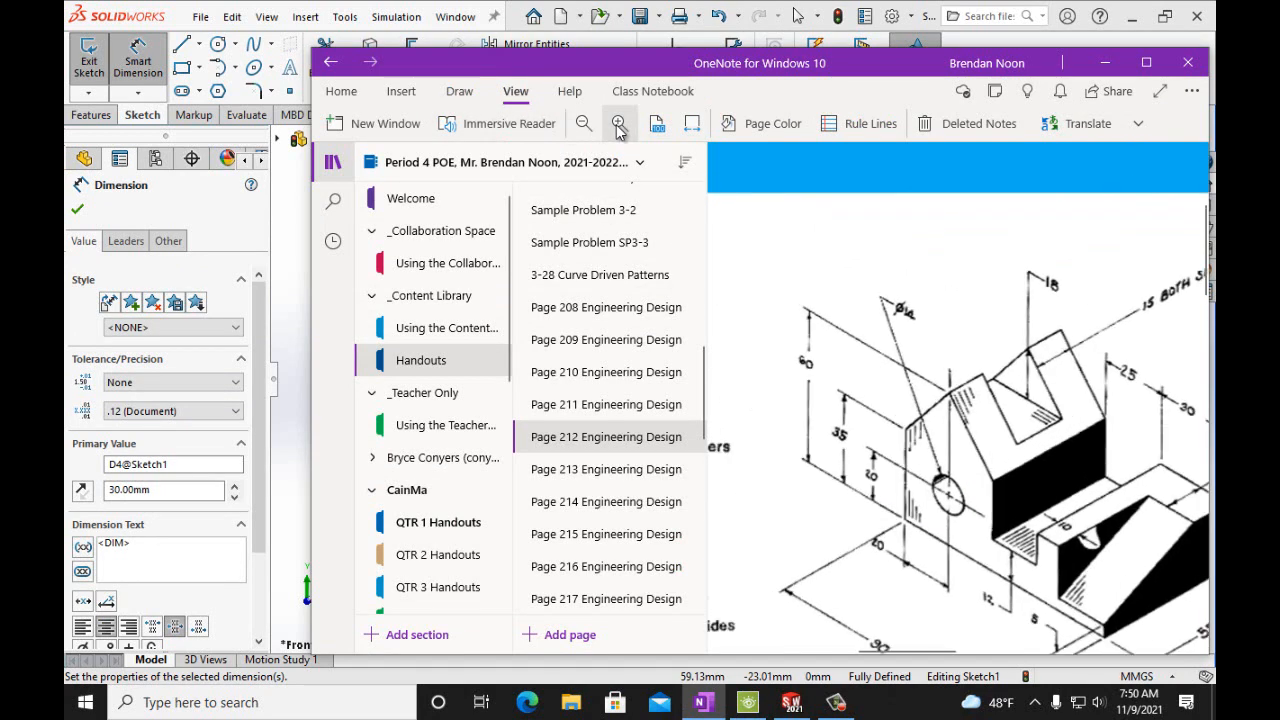
pyautogui.click(618, 124)
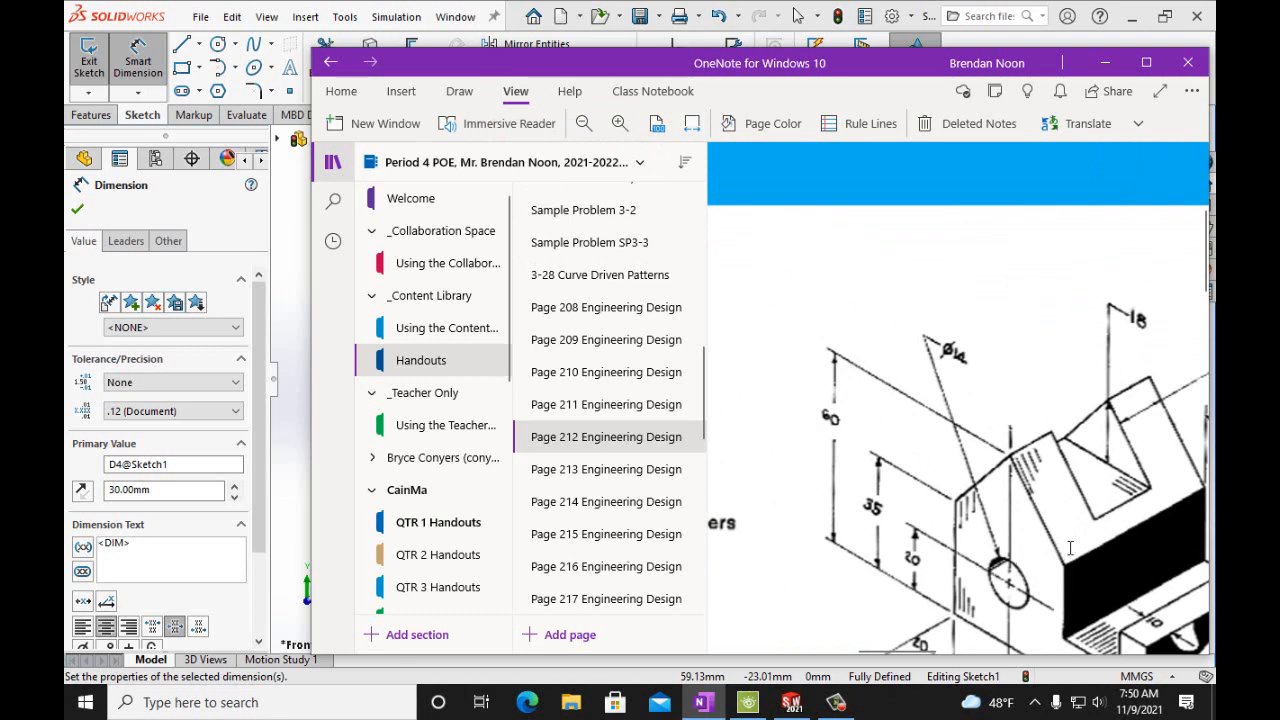
pyautogui.scroll(-5, 1070, 547)
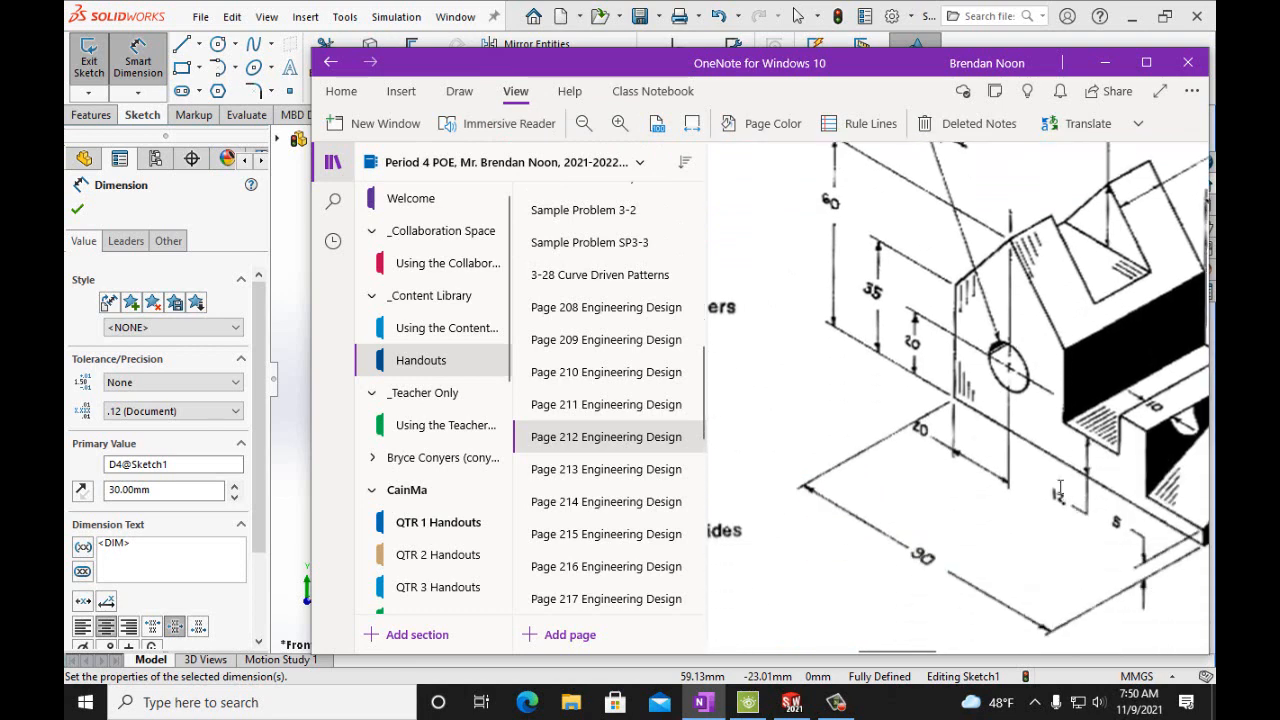
pyautogui.click(618, 124)
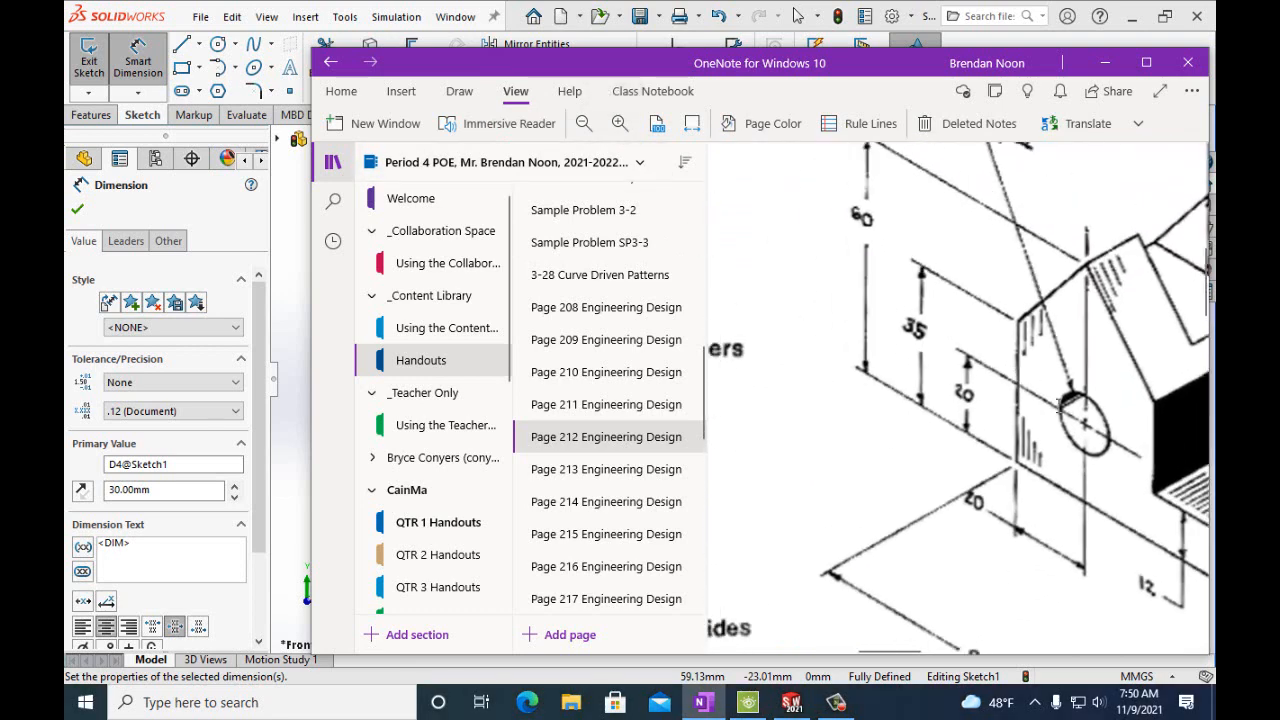
pyautogui.scroll(-3, 1060, 406)
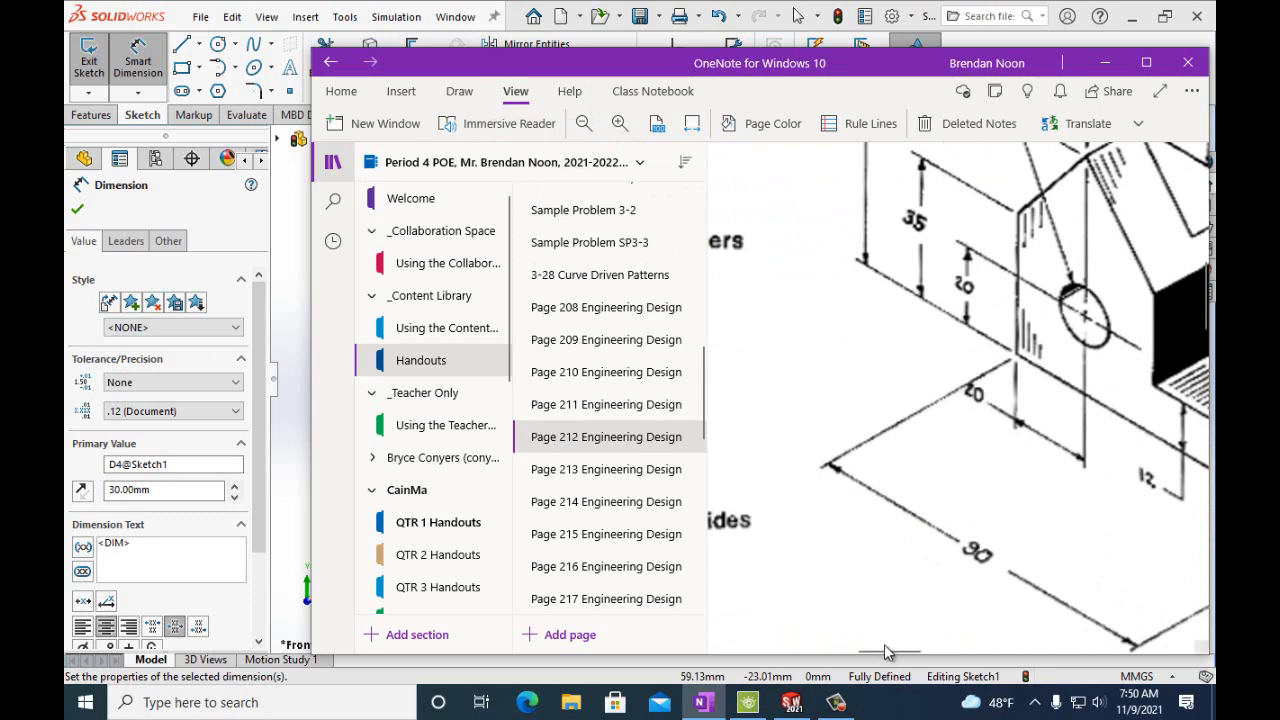
pyautogui.moveTo(895, 655); pyautogui.dragTo(916, 654)
pyautogui.hscroll(3, 916, 654)
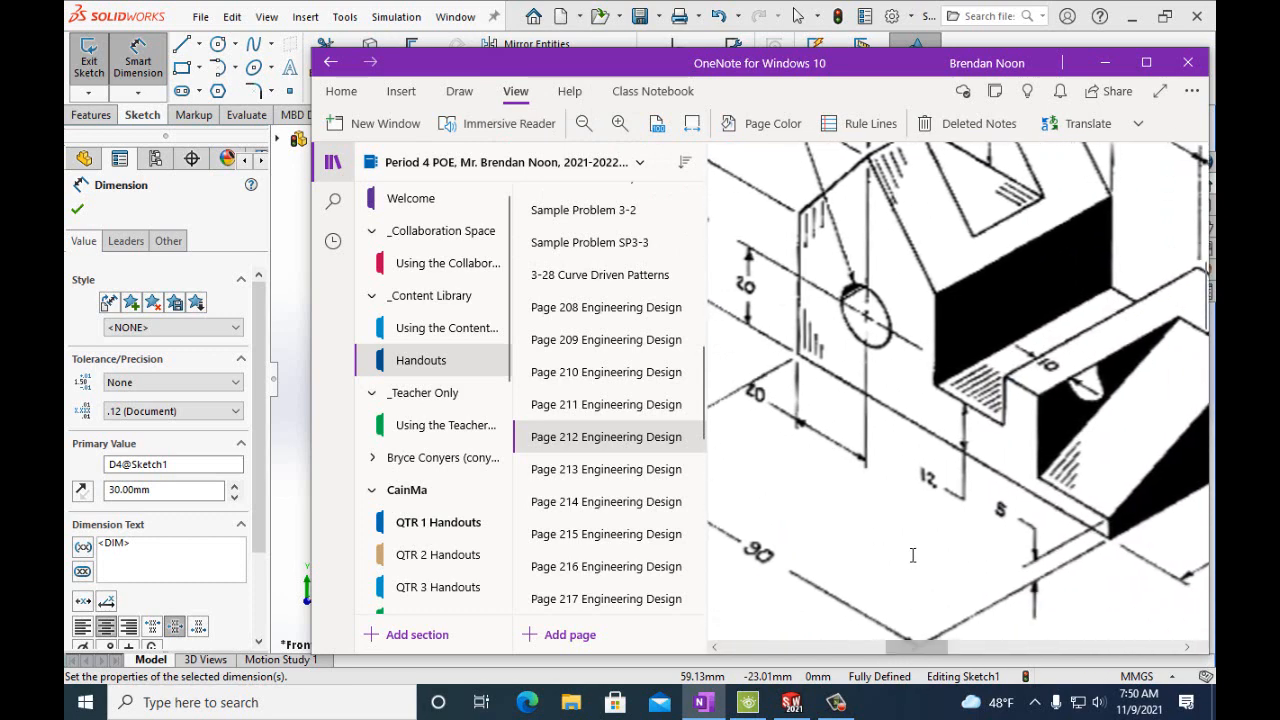
pyautogui.scroll(3, 1018, 470)
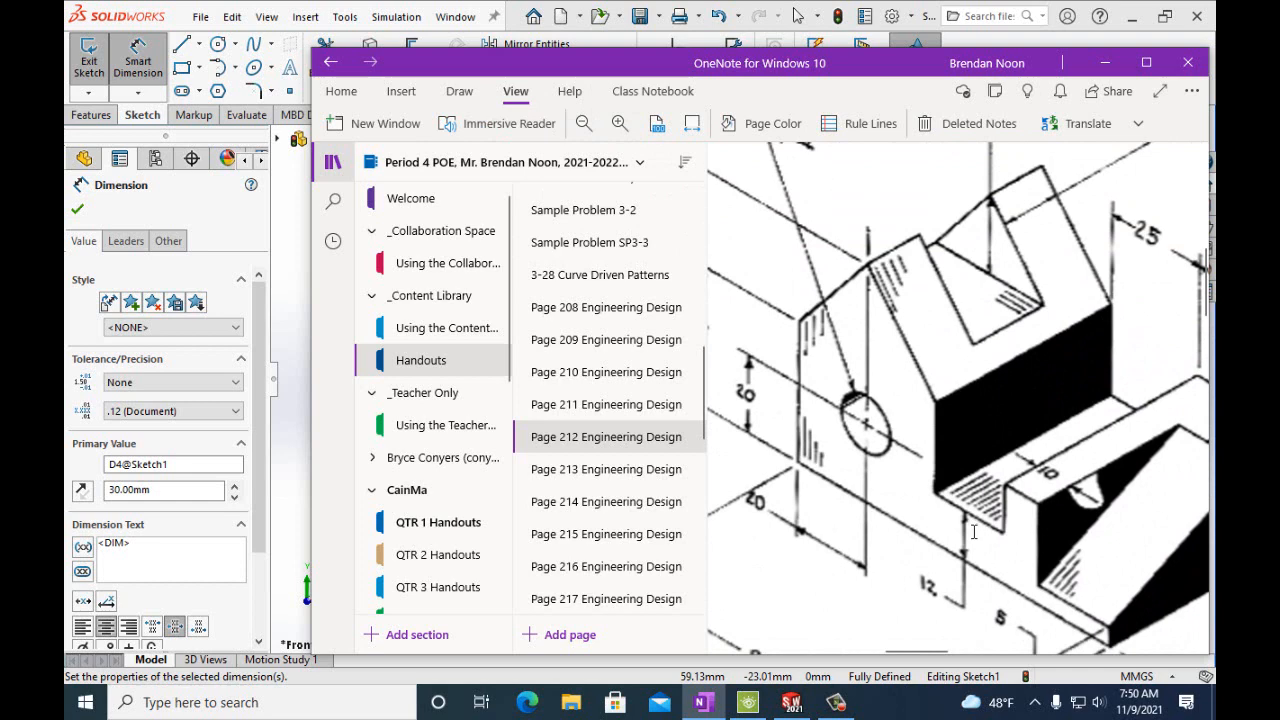
pyautogui.click(793, 704)
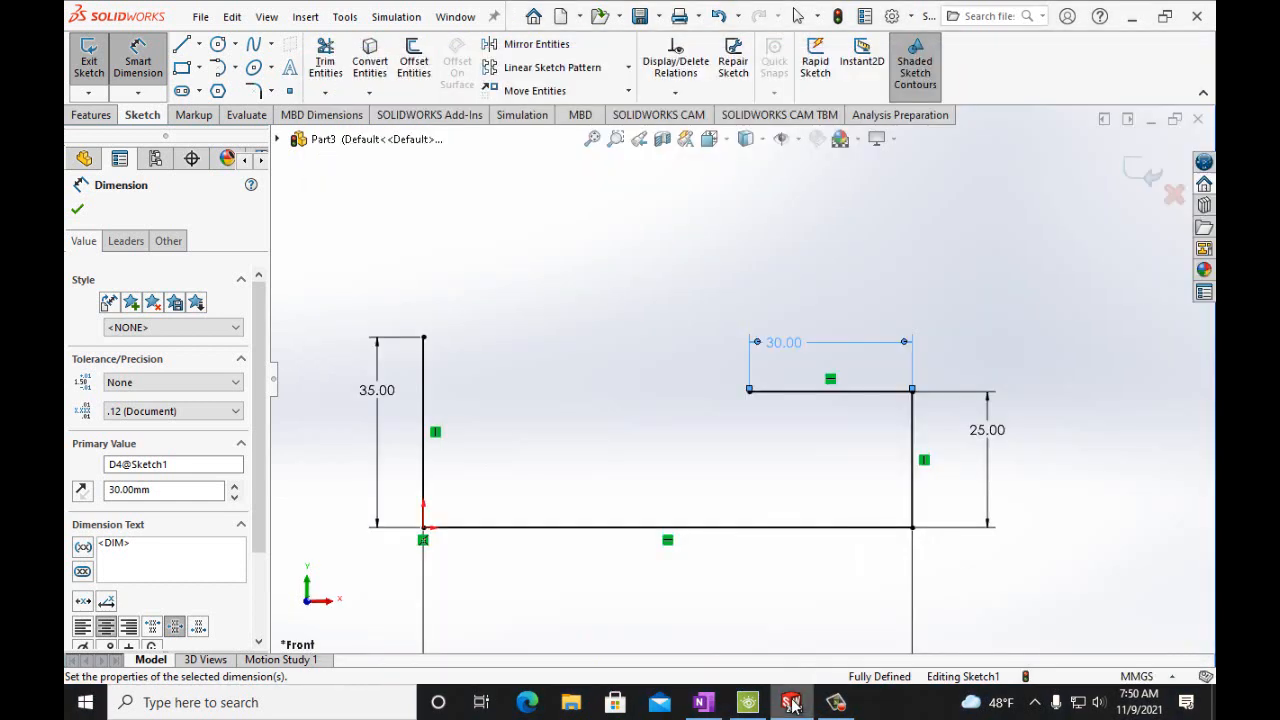
# Sketch a vertical line about 14.2 mm down from the 30 mm line's left end, continuing with a horizontal line about 22.9 mm leftward
pyautogui.click(181, 44)
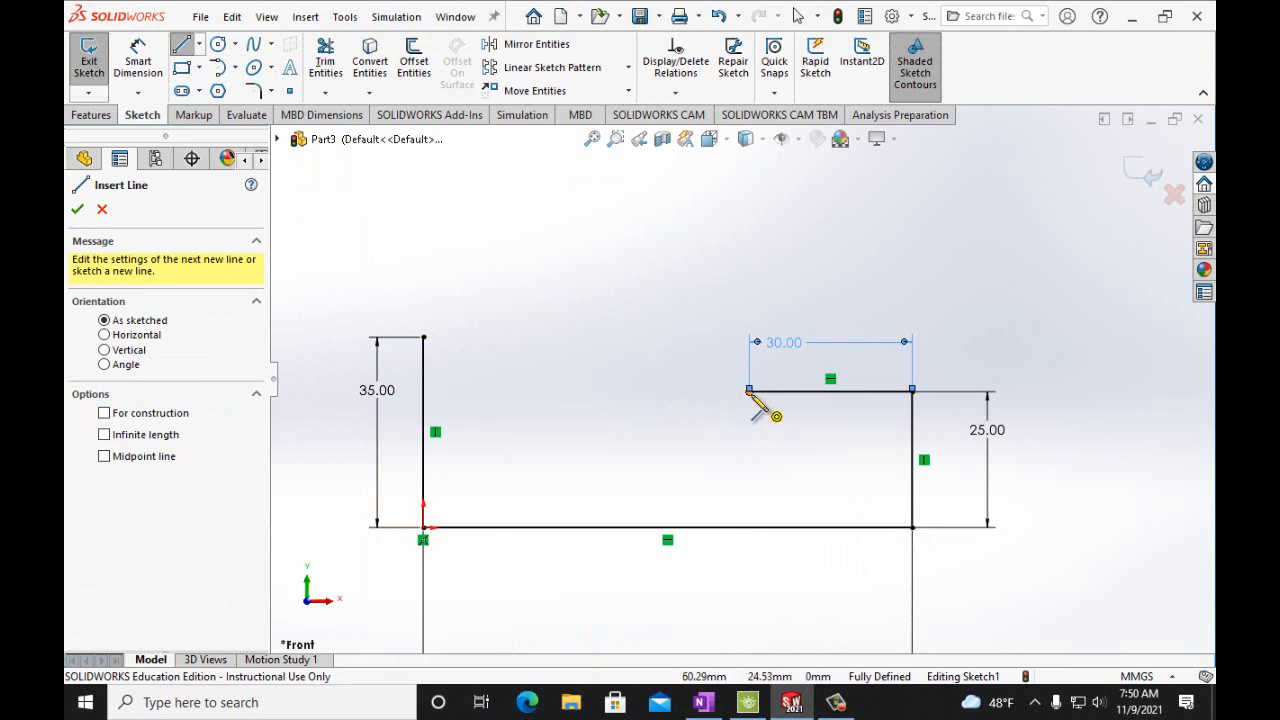
pyautogui.click(749, 390)
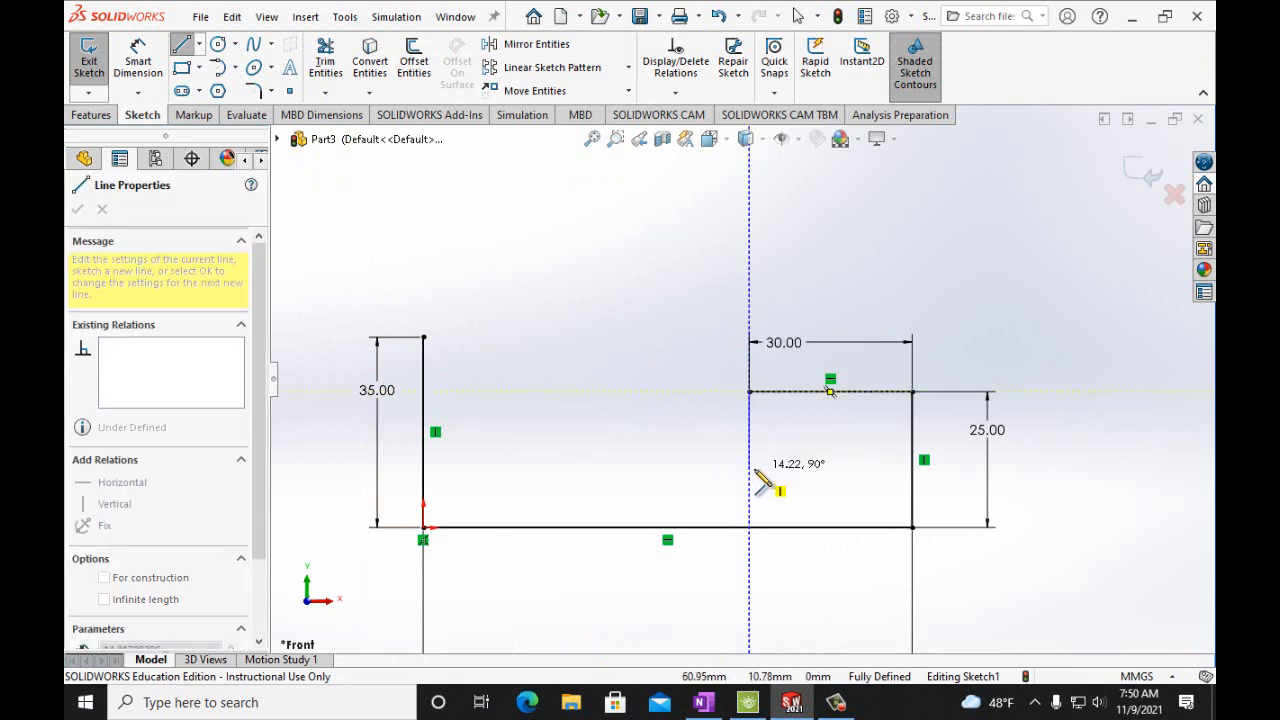
pyautogui.click(755, 468)
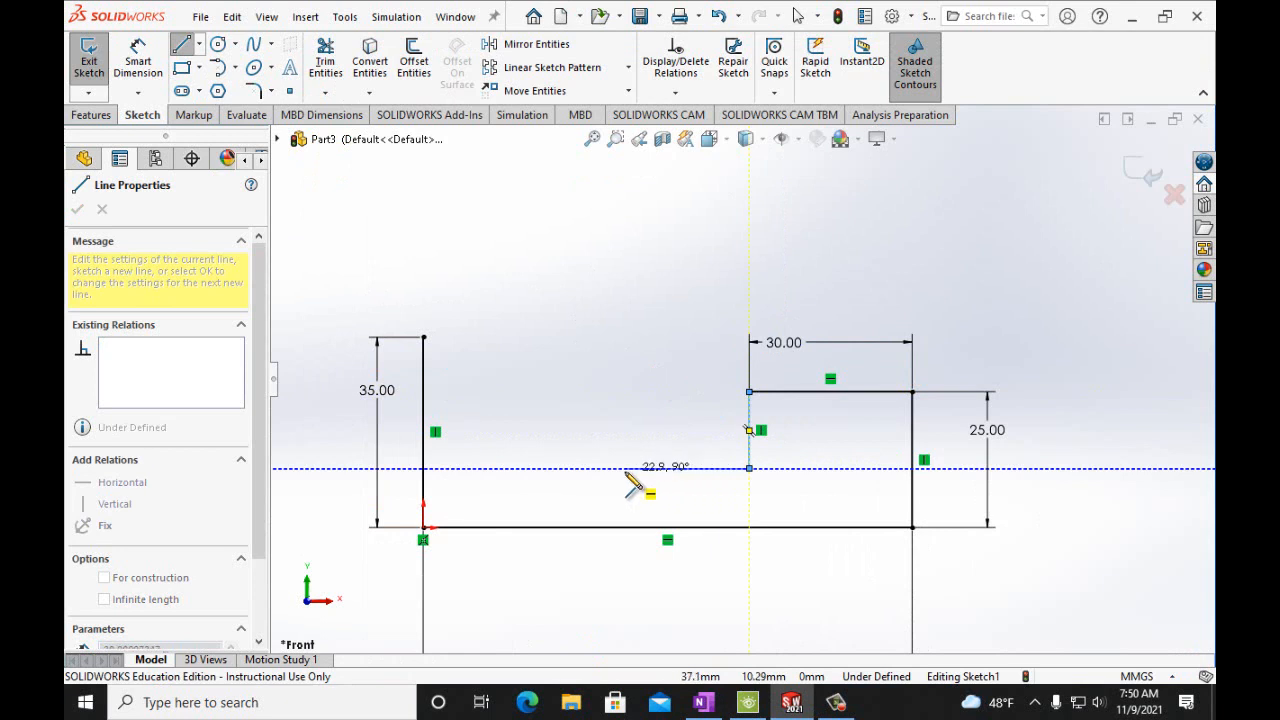
pyautogui.doubleClick(626, 469)
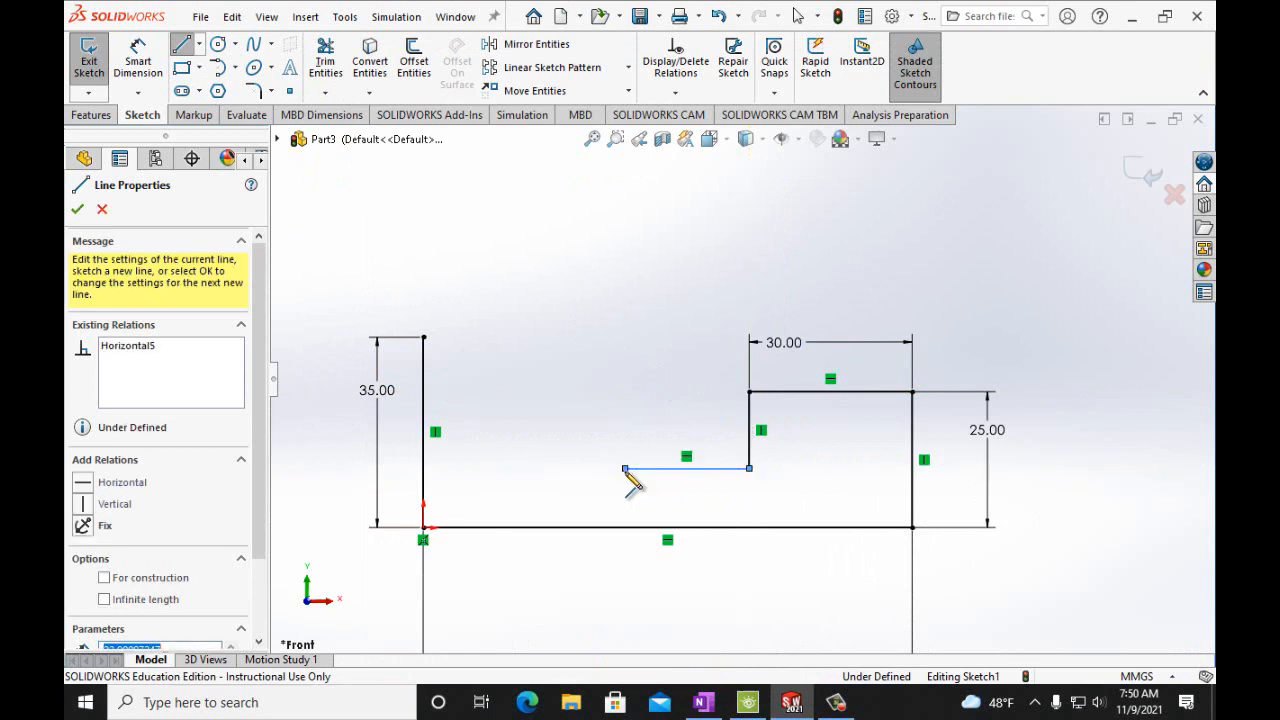
# Dimension the length of the lower horizontal slot line as 25 mm
pyautogui.click(139, 66)
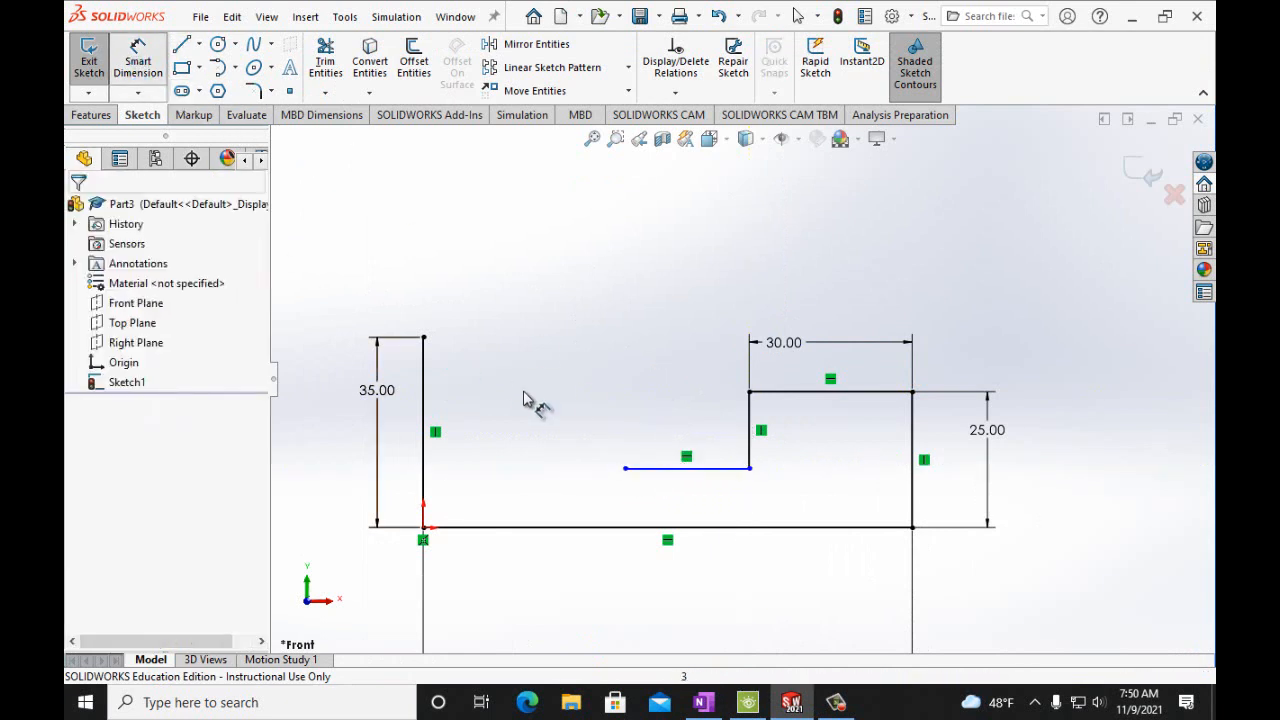
pyautogui.click(650, 470)
pyautogui.click(666, 578)
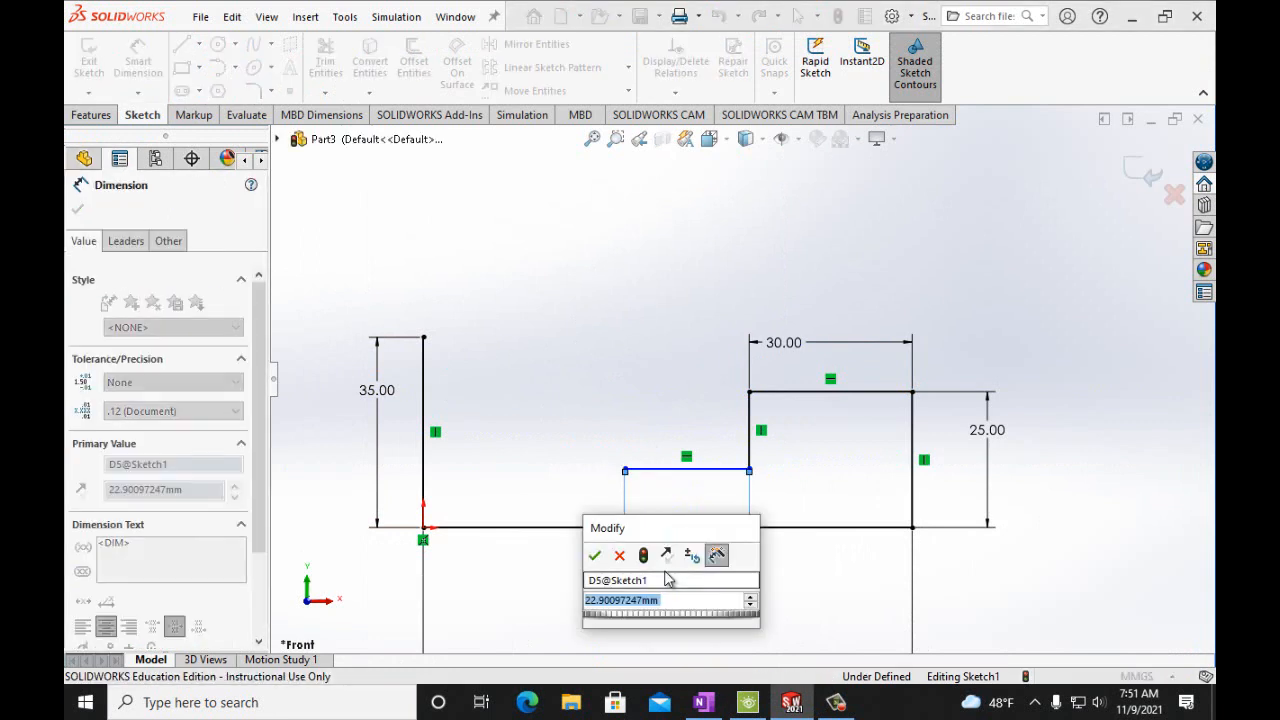
pyautogui.write('25mm')
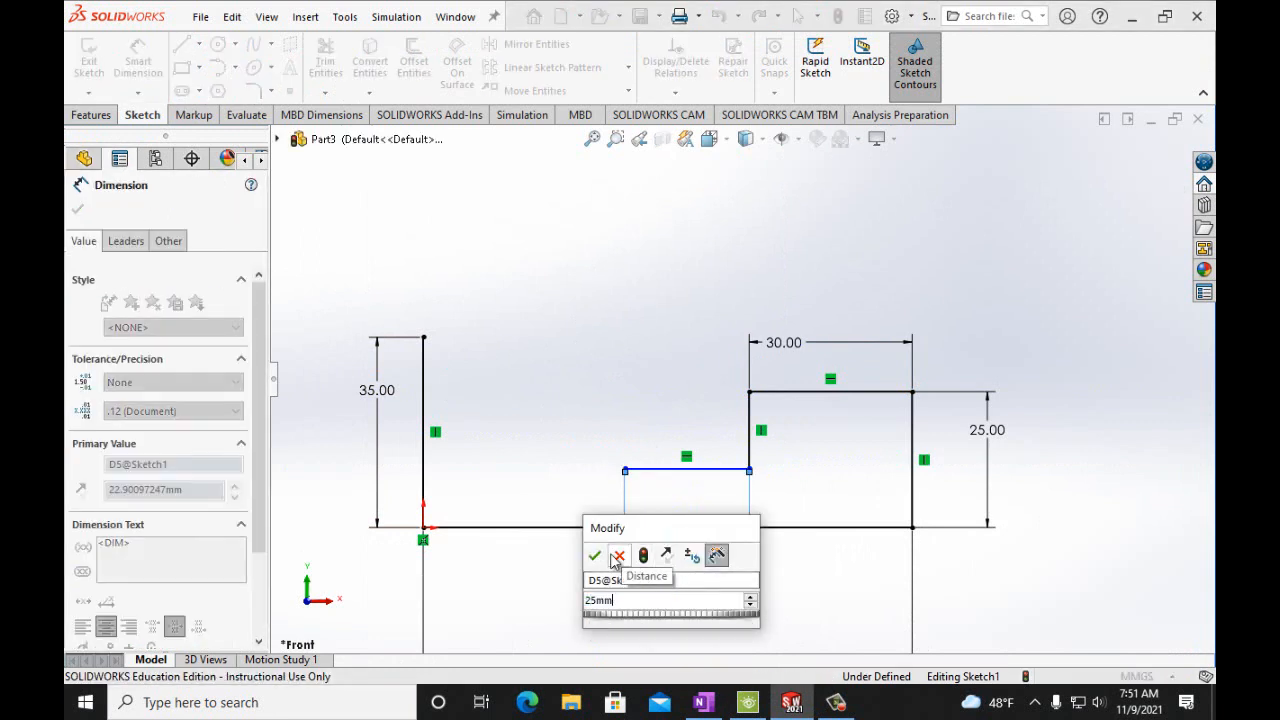
pyautogui.click(594, 554)
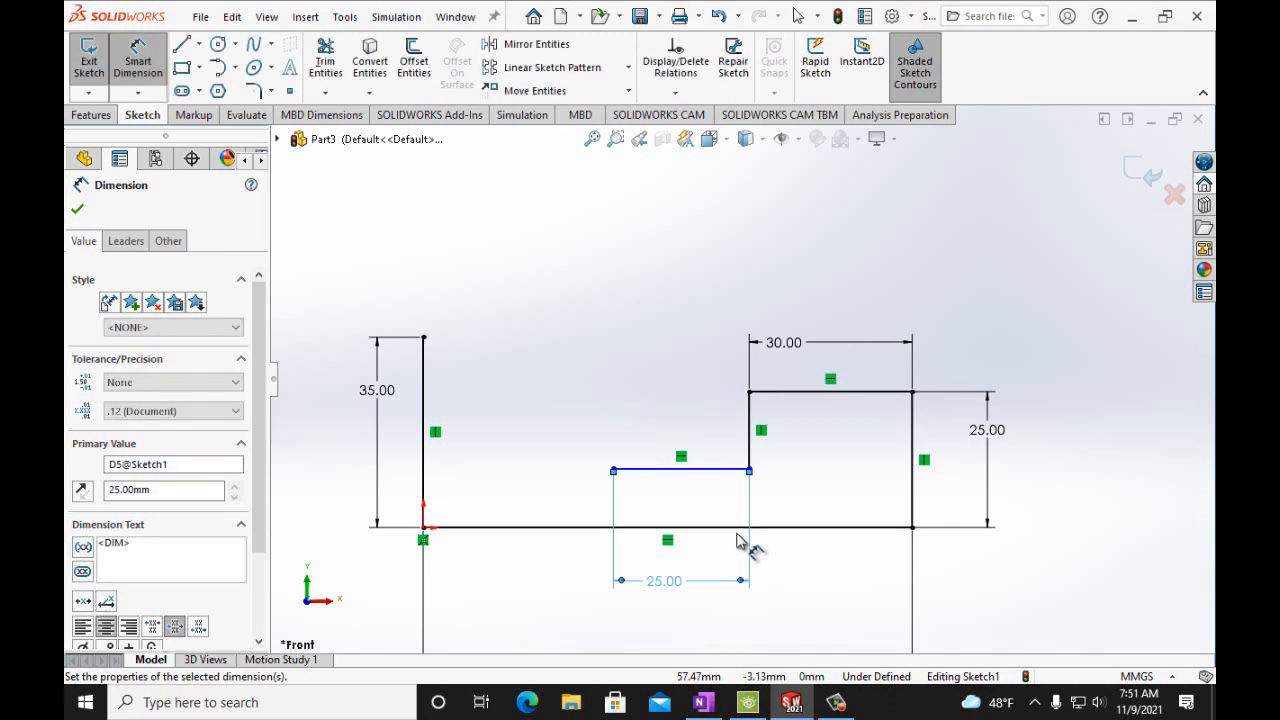
# Dimension the height of the slot's floor line above the base line as 12 mm
pyautogui.click(713, 472)
pyautogui.click(731, 527)
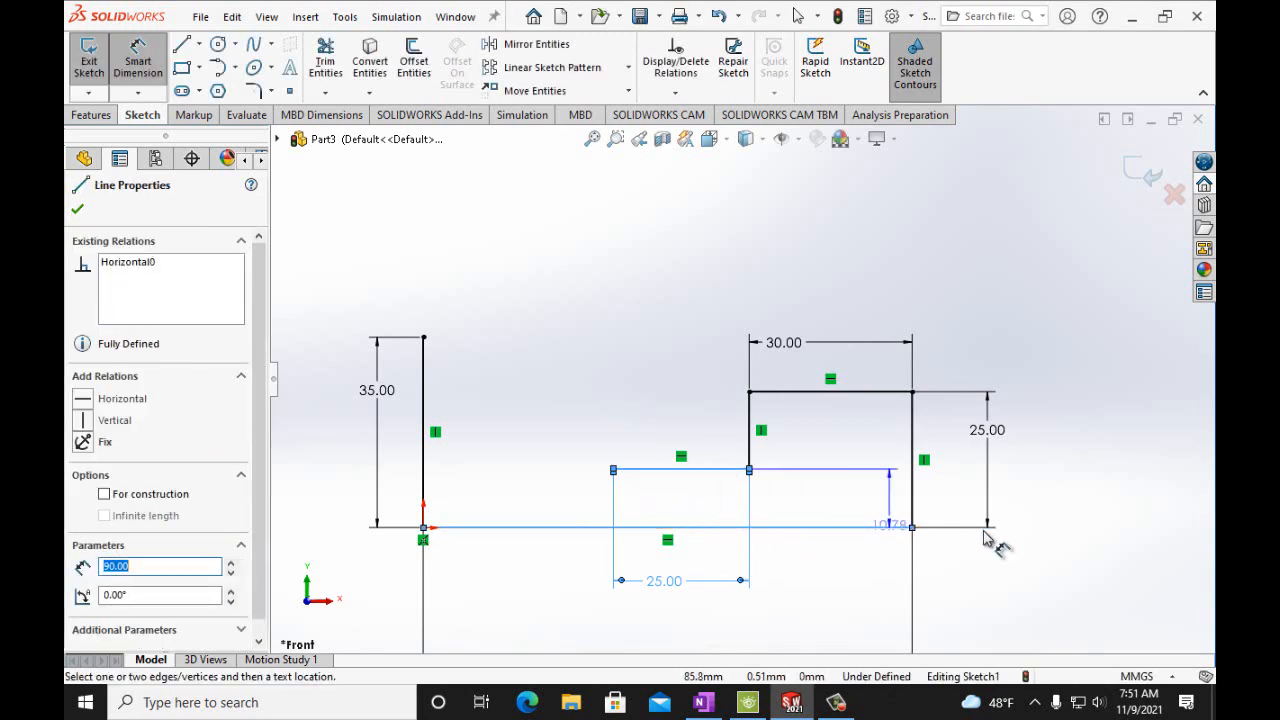
pyautogui.click(1063, 537)
pyautogui.write('1')
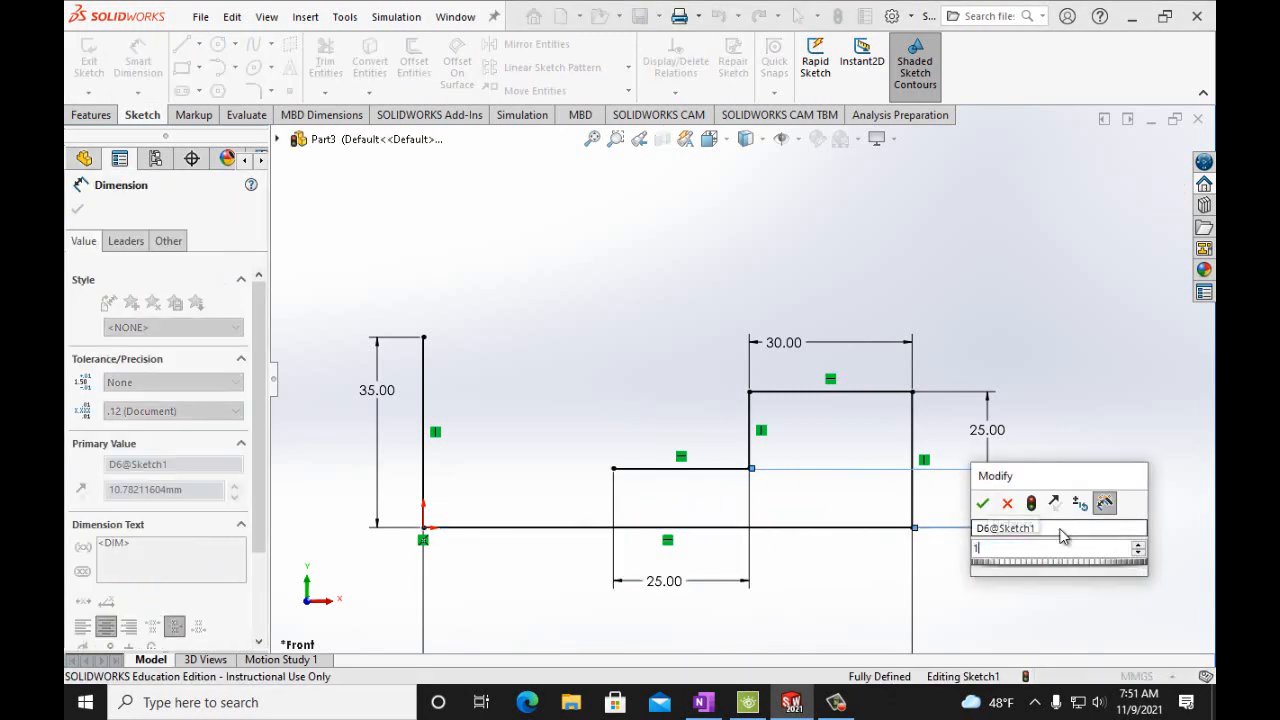
pyautogui.write('2mm')
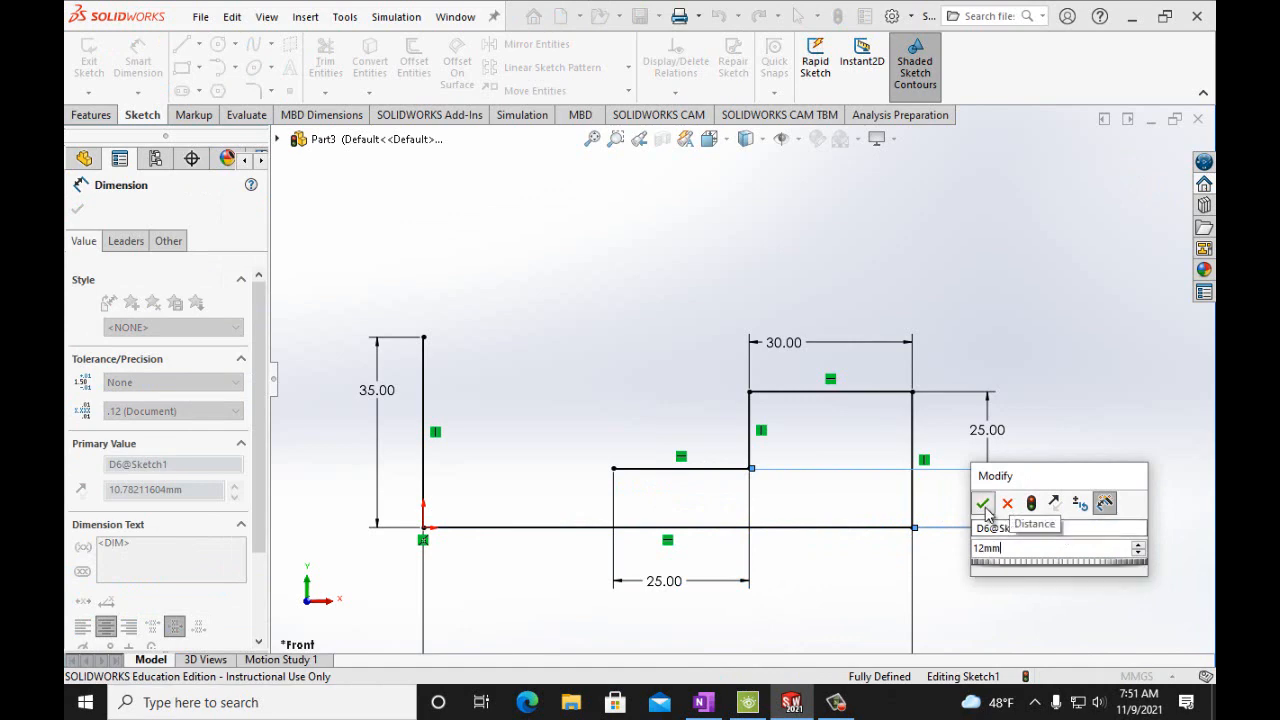
pyautogui.click(983, 505)
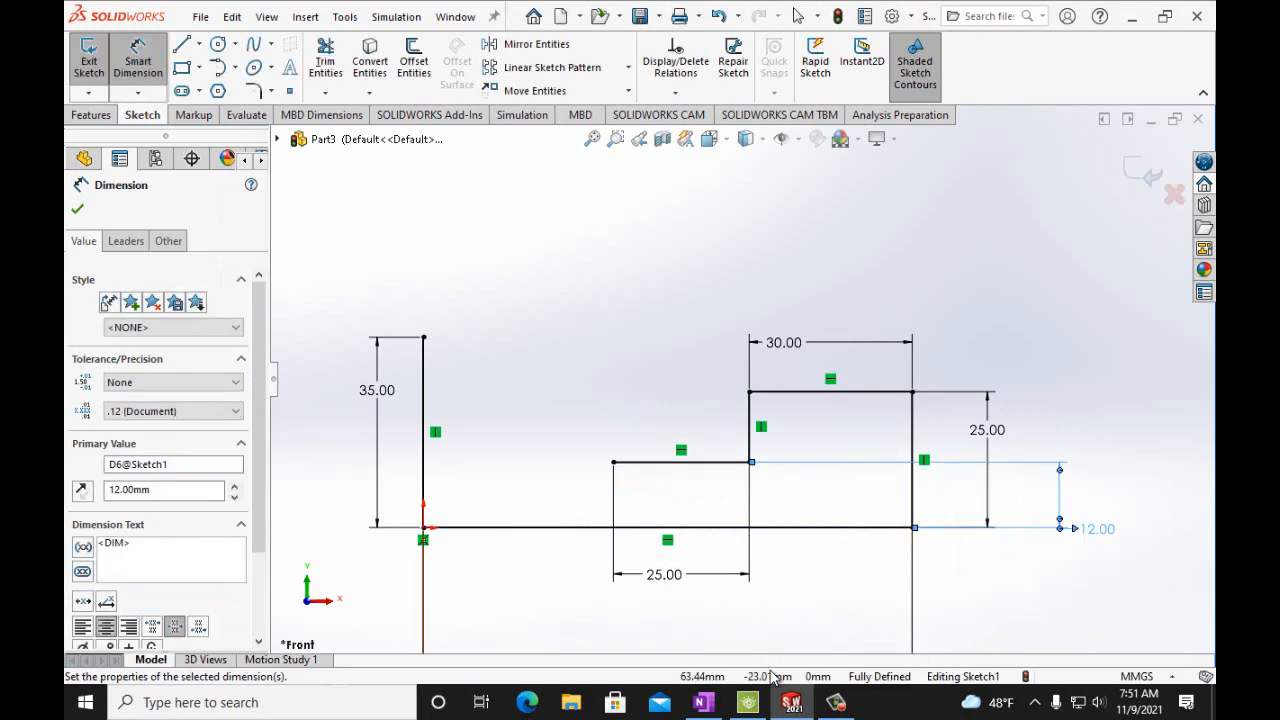
# Switch to OneNote, examine the drawing's dimensions for the peaked block's heights and sloped sides, and return to SOLIDWORKS
pyautogui.click(706, 703)
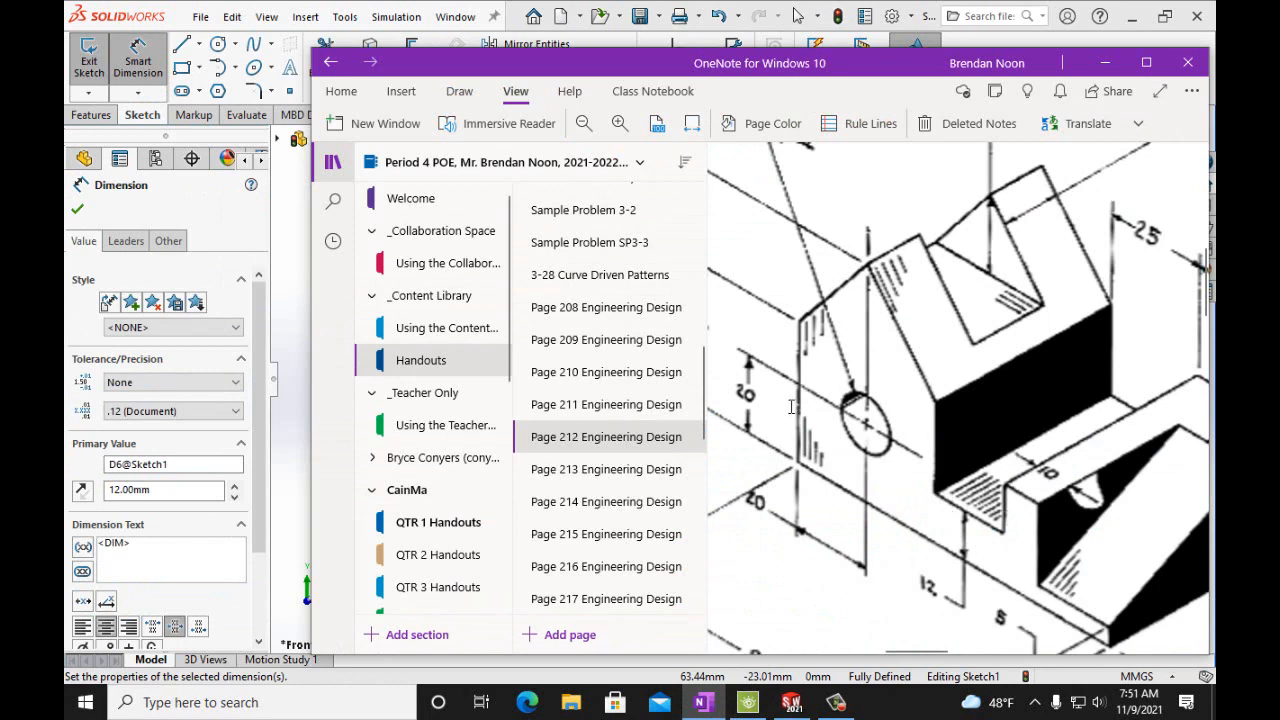
pyautogui.scroll(2, 790, 406)
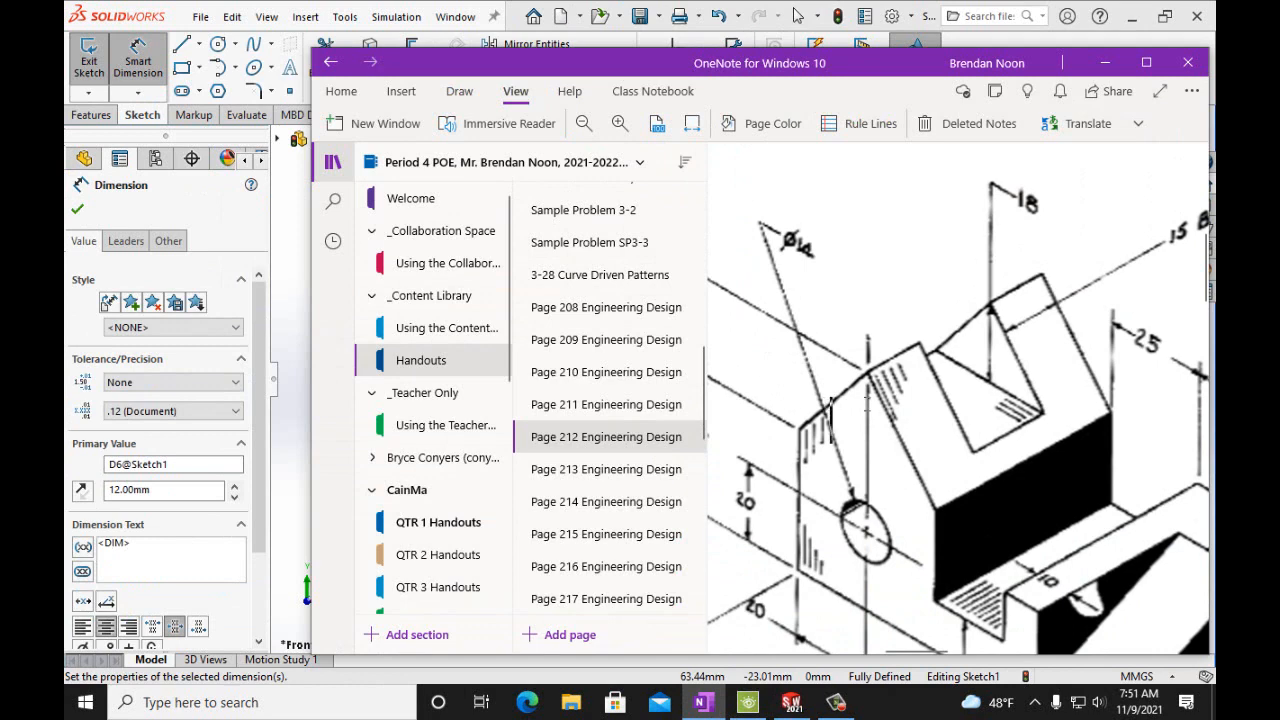
pyautogui.moveTo(918, 656); pyautogui.dragTo(893, 656)
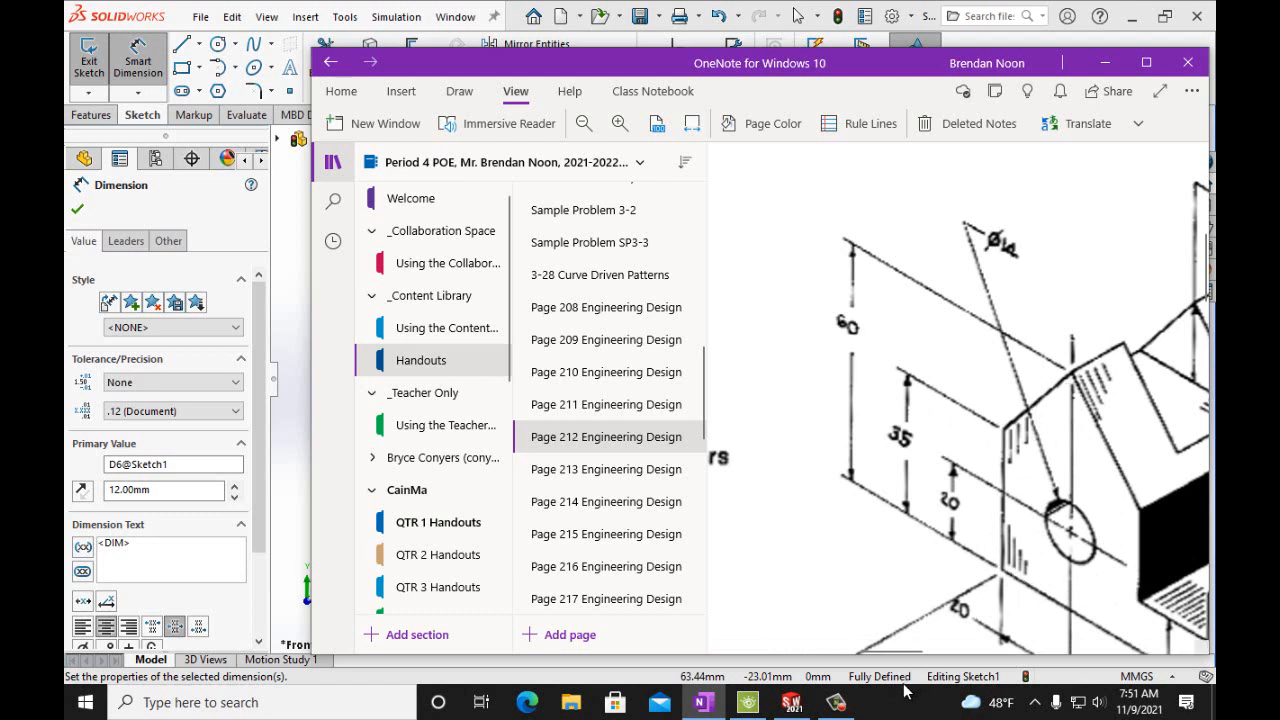
pyautogui.moveTo(885, 651); pyautogui.dragTo(933, 657)
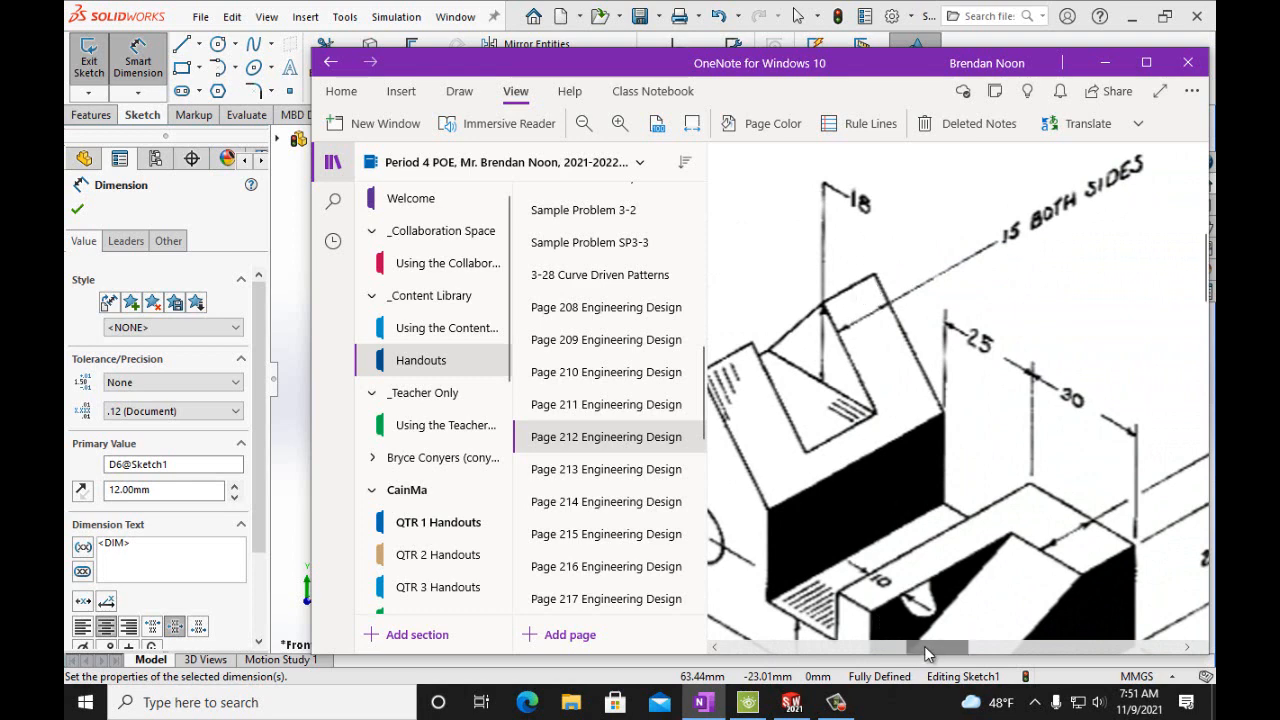
pyautogui.moveTo(925, 653); pyautogui.dragTo(900, 653)
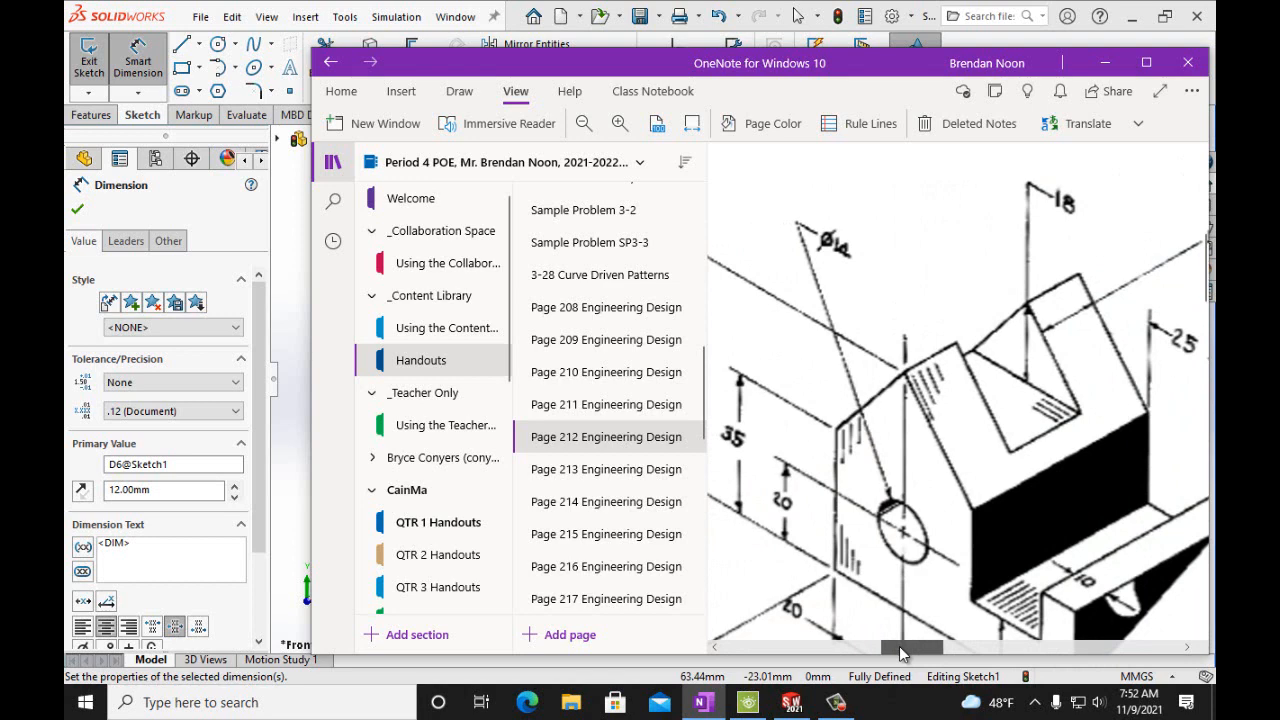
pyautogui.moveTo(899, 646); pyautogui.dragTo(884, 646)
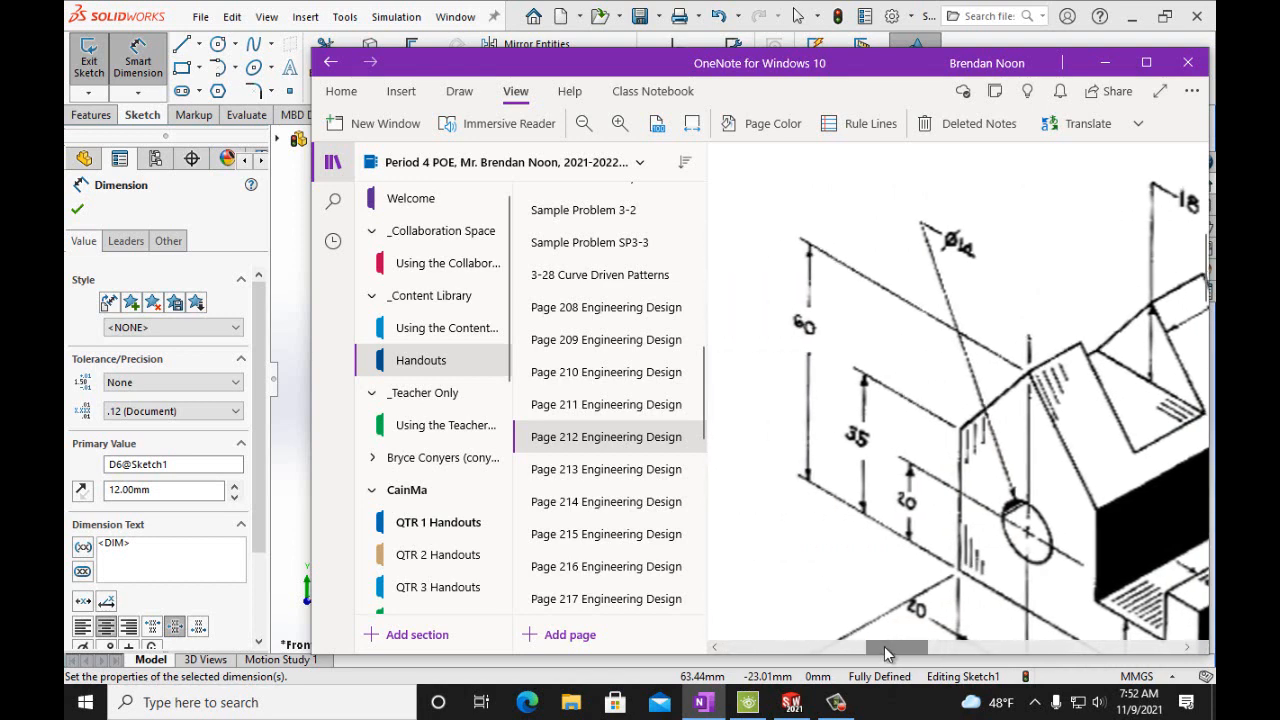
pyautogui.moveTo(792, 705)
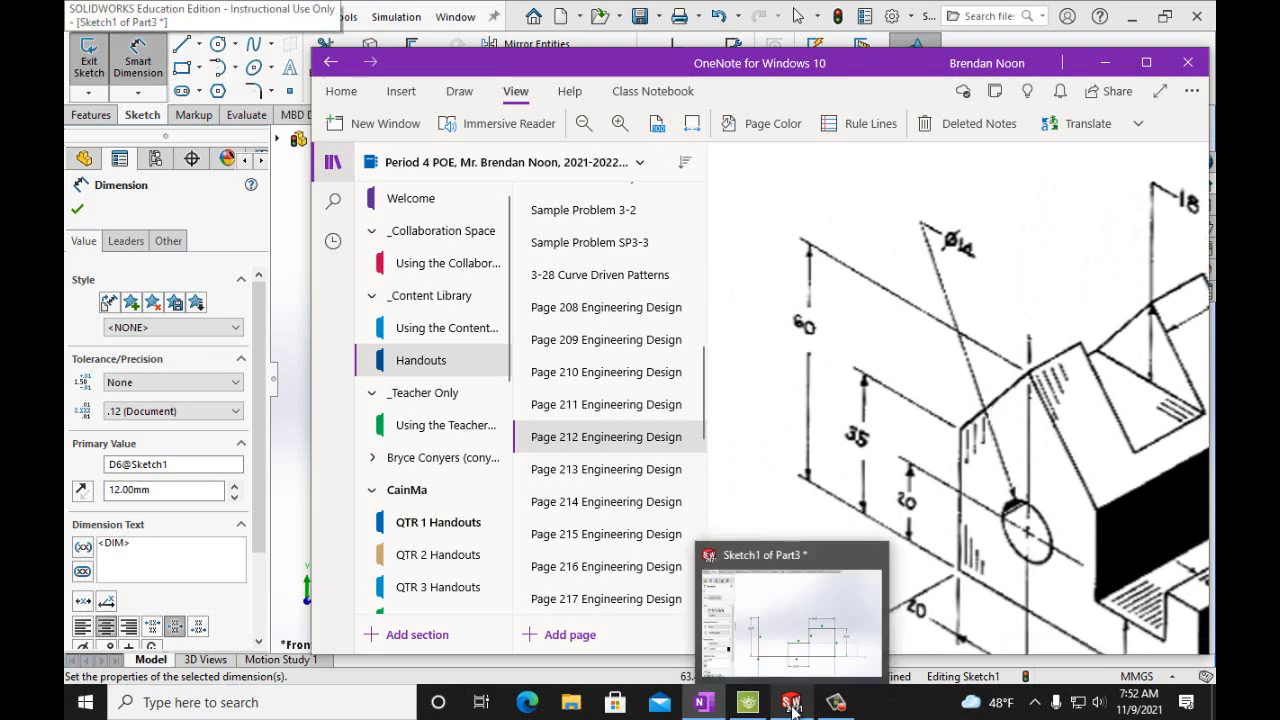
pyautogui.click(792, 705)
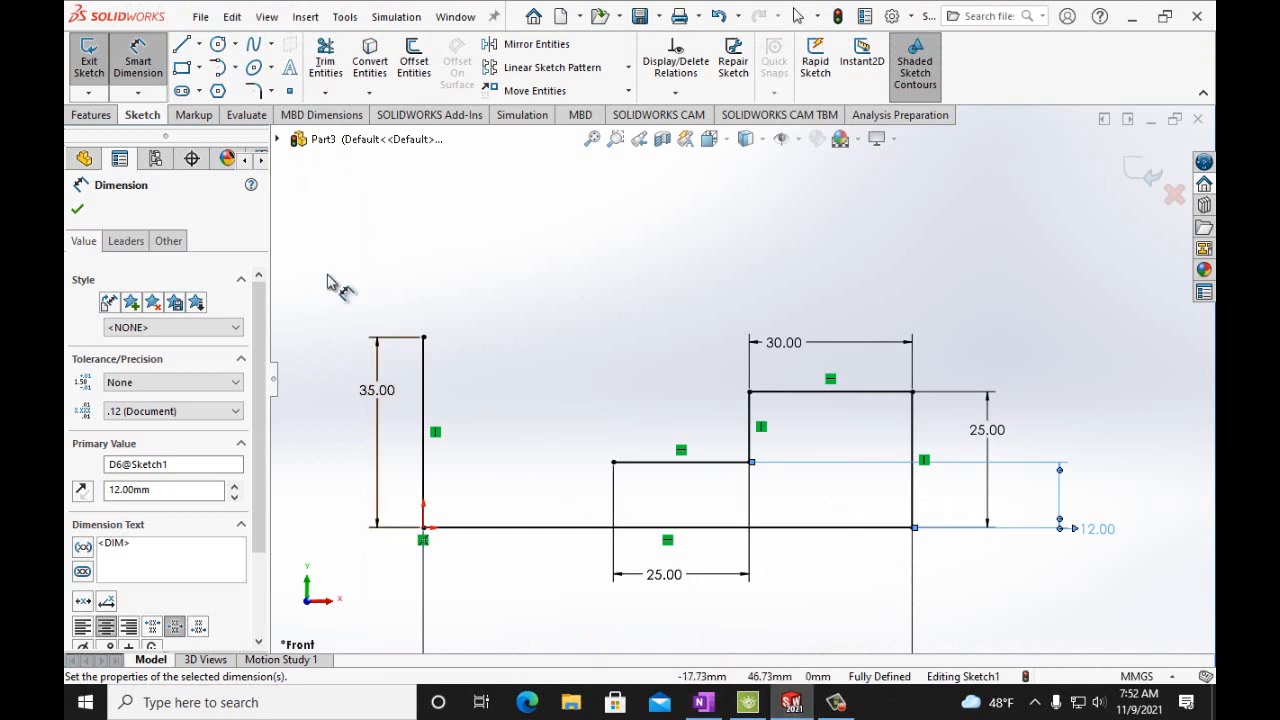
# Sketch a vertical line upward from the 25 mm line's left end, level with the top of the 35 mm line
pyautogui.click(181, 44)
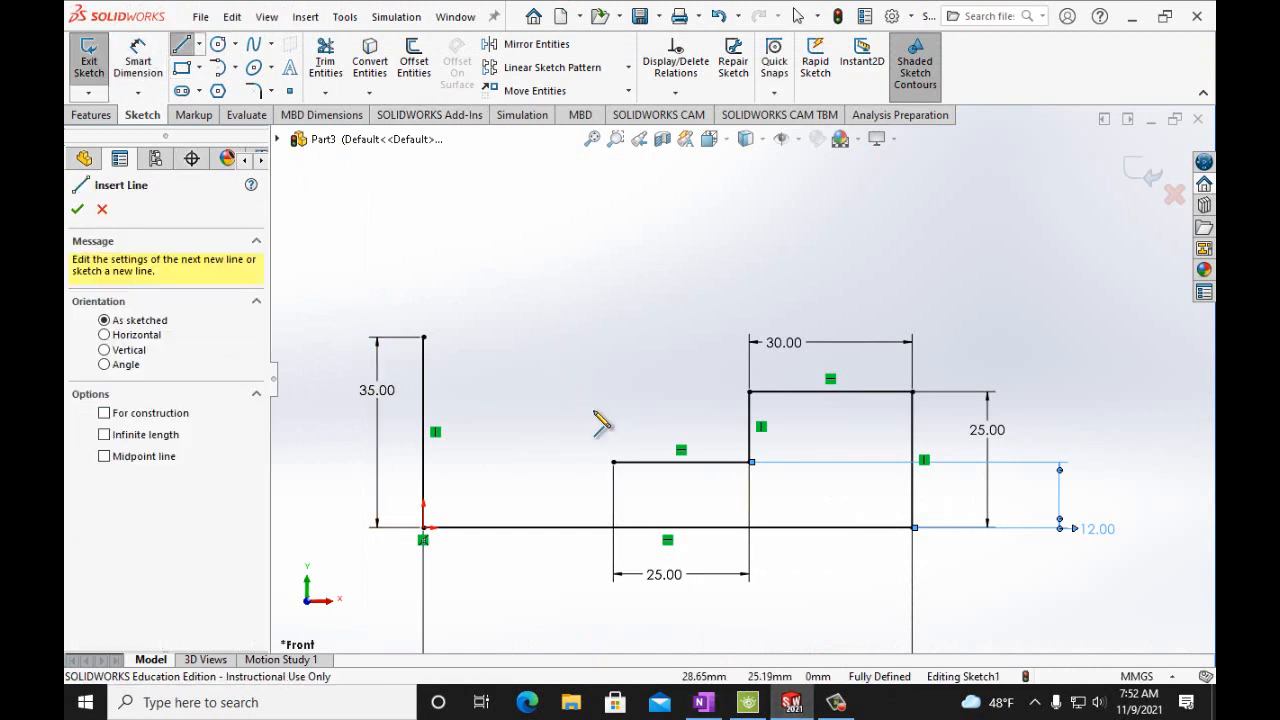
pyautogui.click(614, 461)
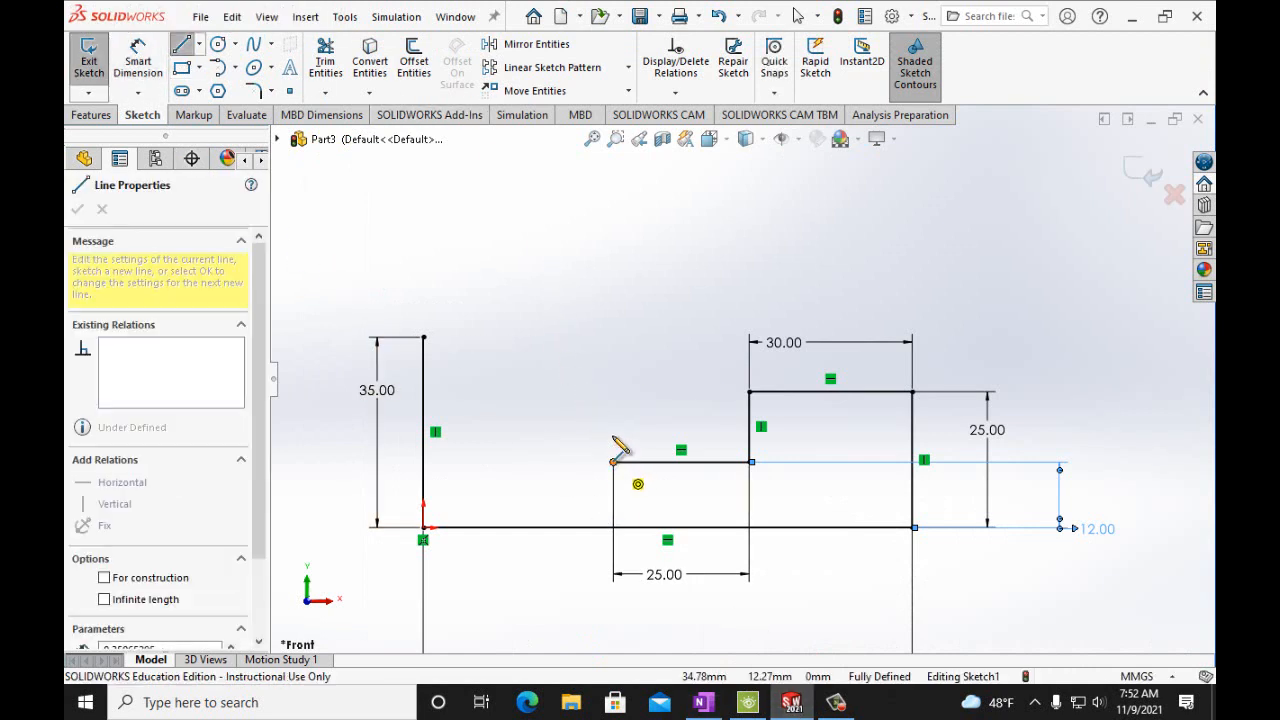
pyautogui.doubleClick(613, 337)
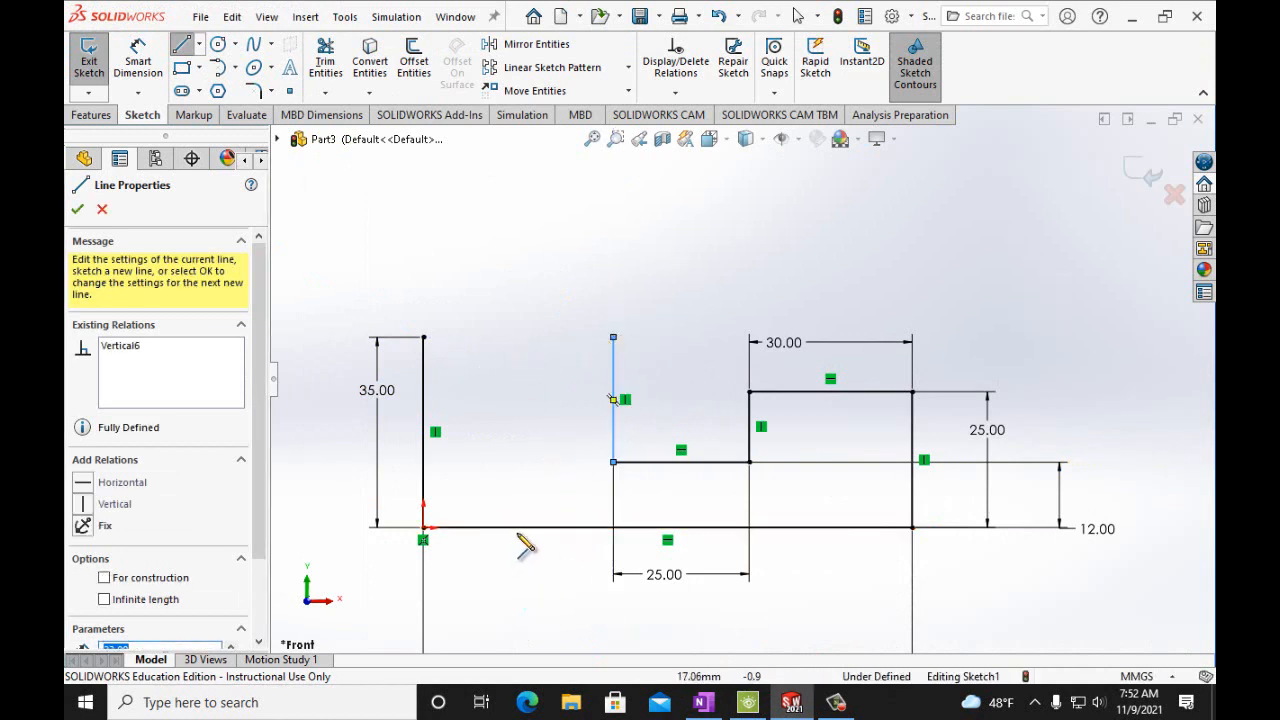
# Check the drawing in OneNote and sketch a line about 23 mm long, sloping up at 45° from the top of the 35 mm line
pyautogui.click(790, 704)
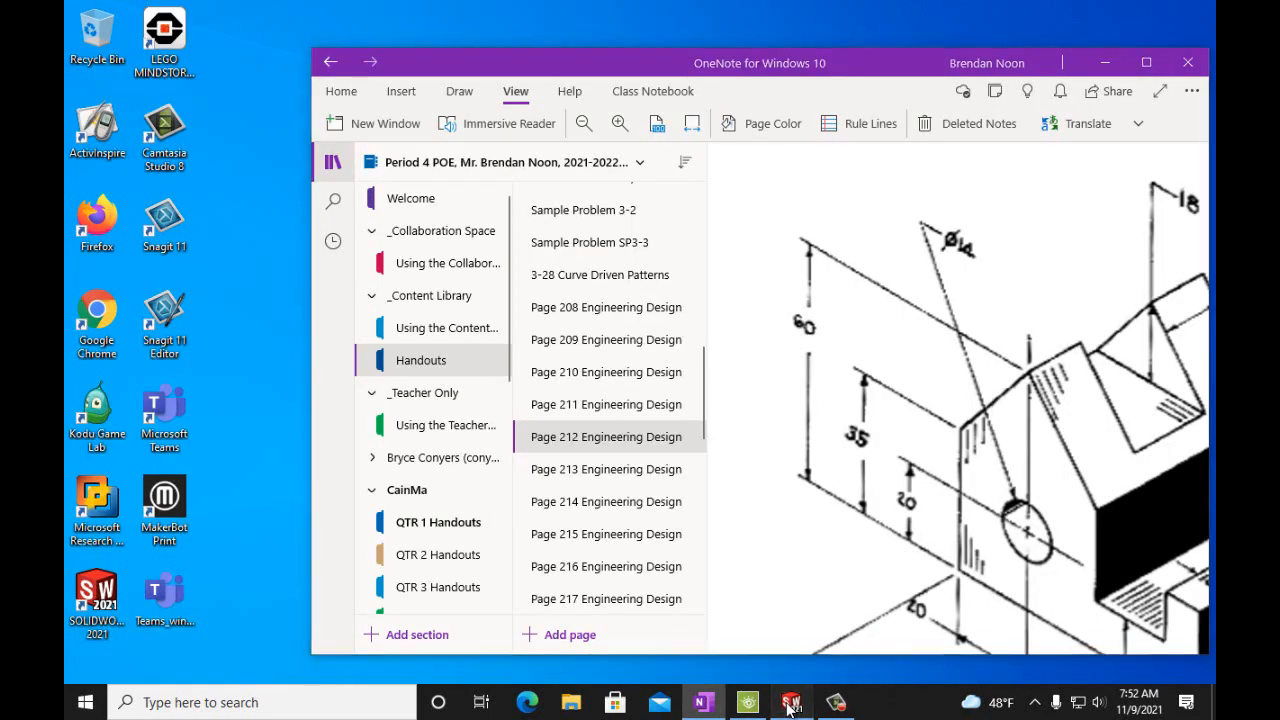
pyautogui.click(790, 704)
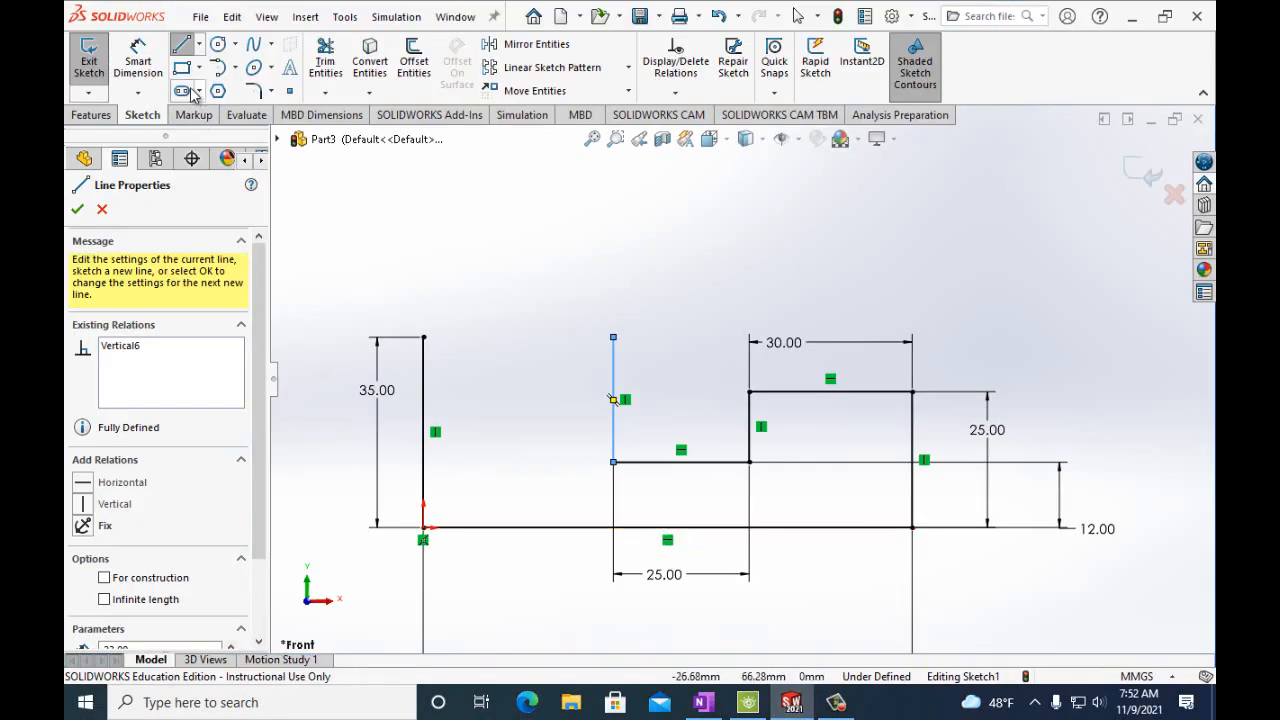
pyautogui.click(424, 338)
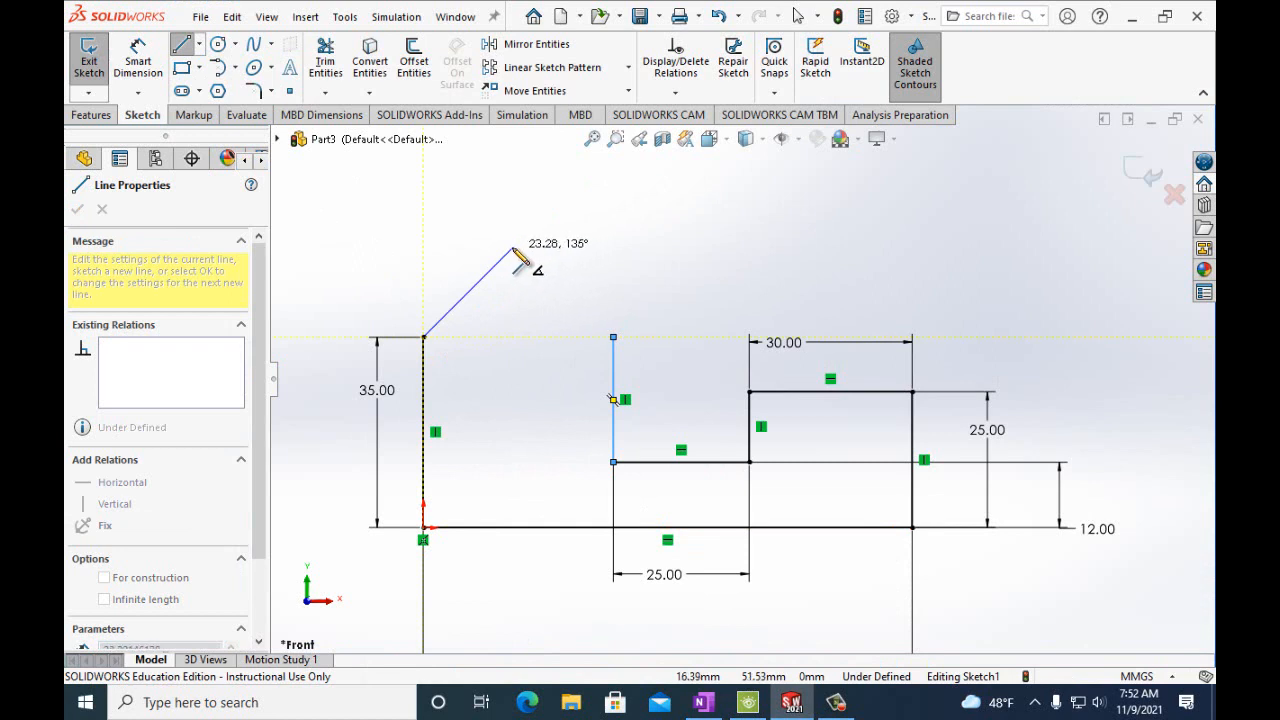
pyautogui.click(511, 249)
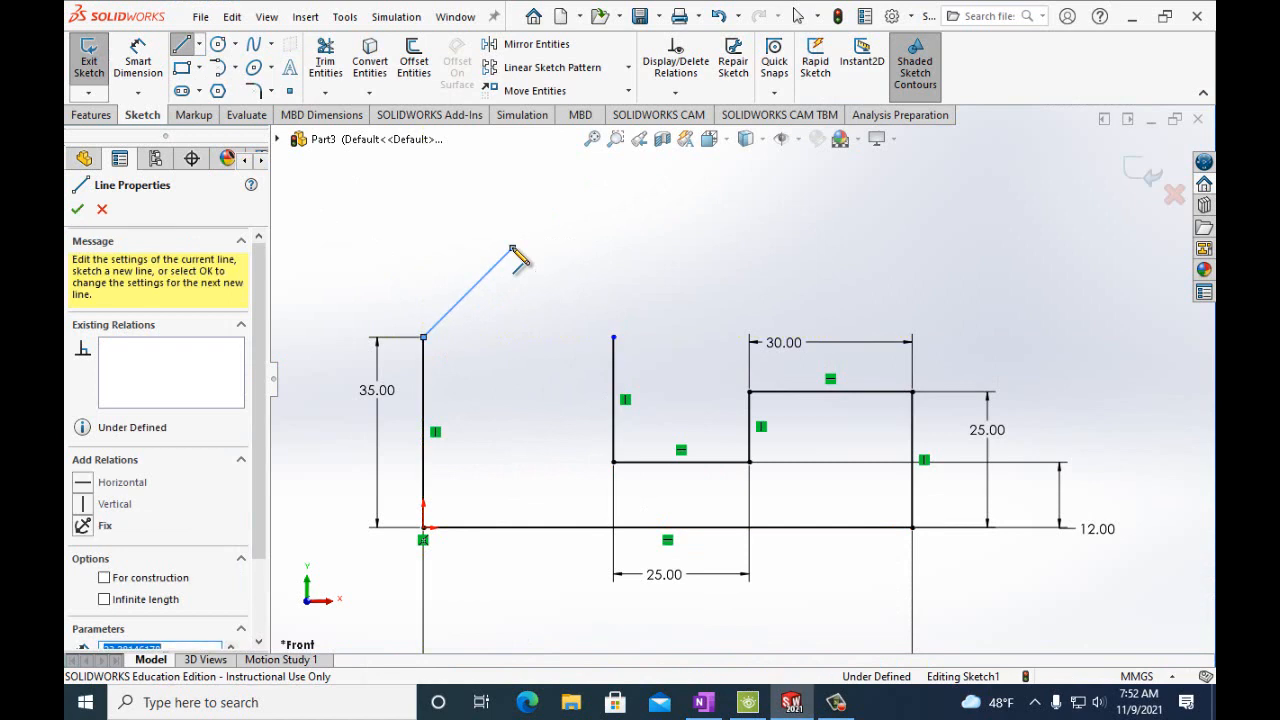
# Dimension the horizontal span of the sloped line as 20 mm
pyautogui.click(138, 60)
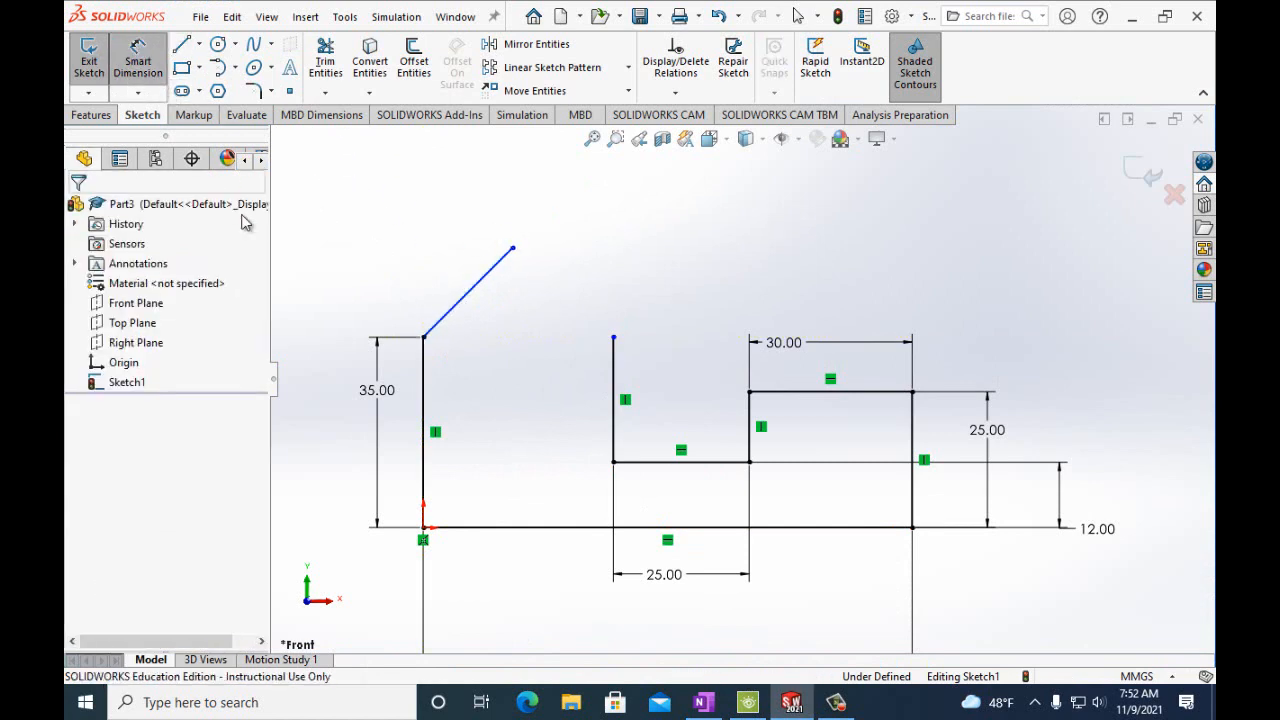
pyautogui.click(466, 296)
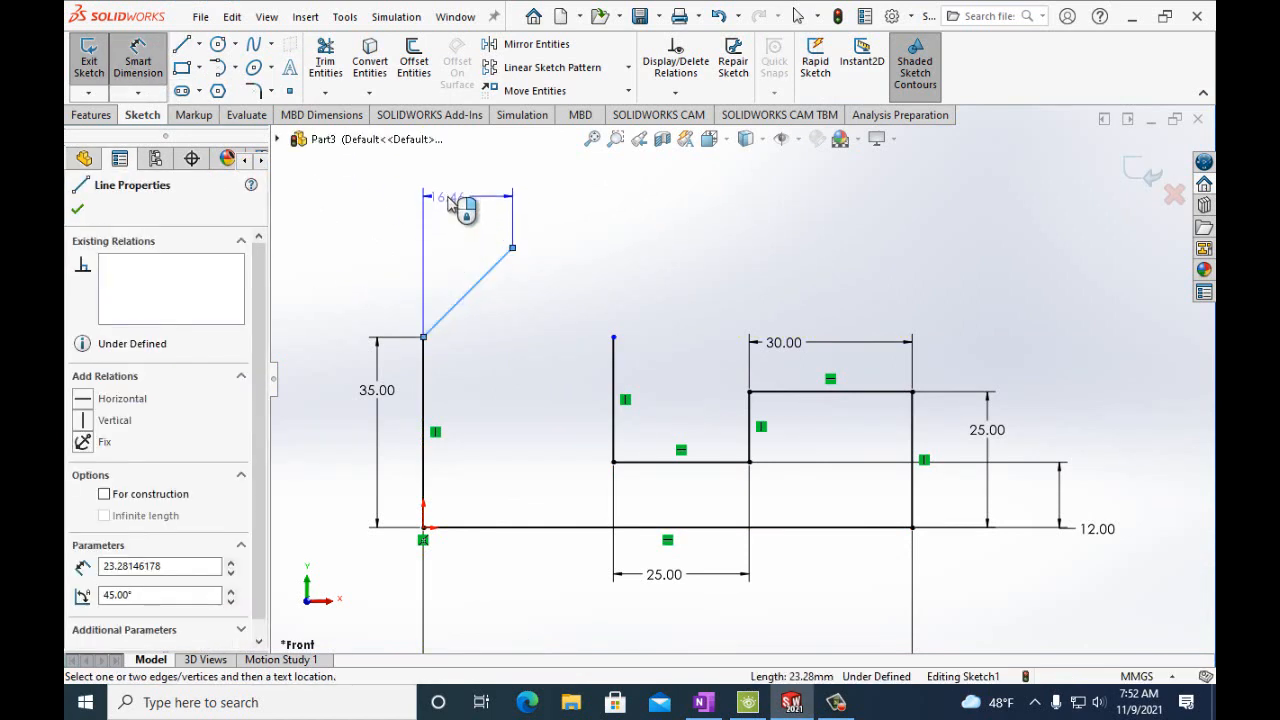
pyautogui.click(450, 200)
pyautogui.write('20mm')
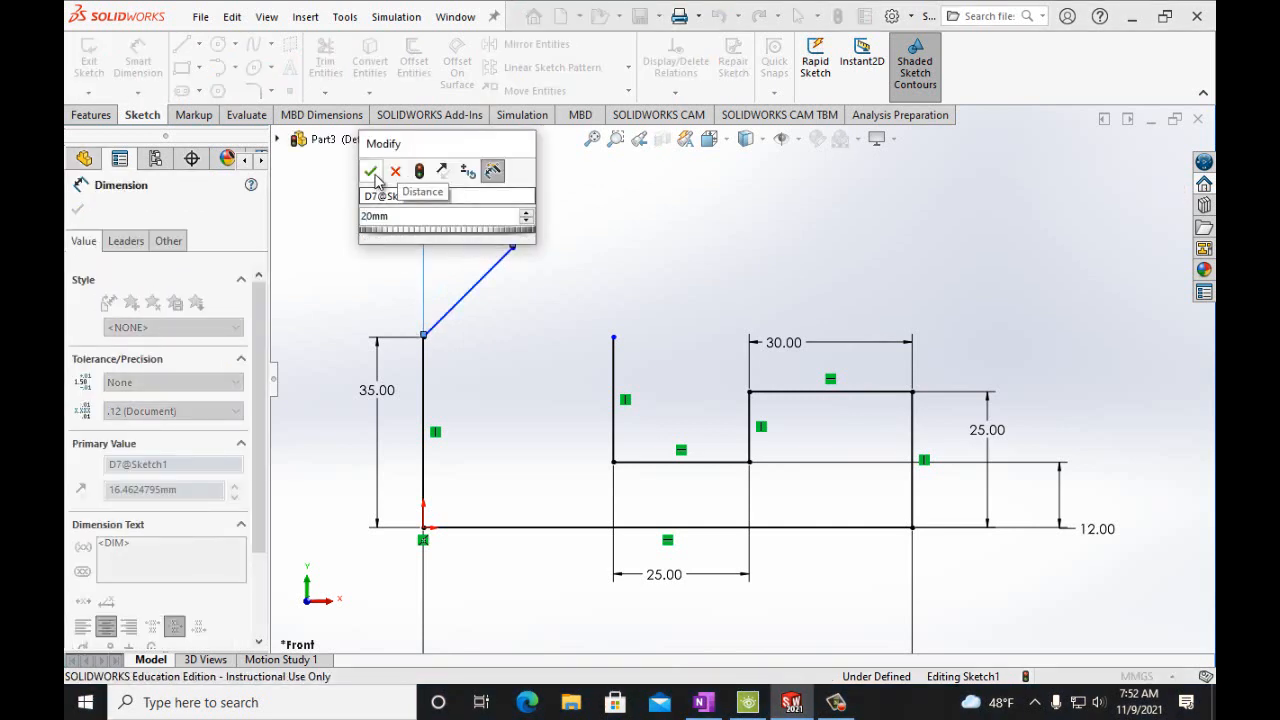
pyautogui.click(370, 171)
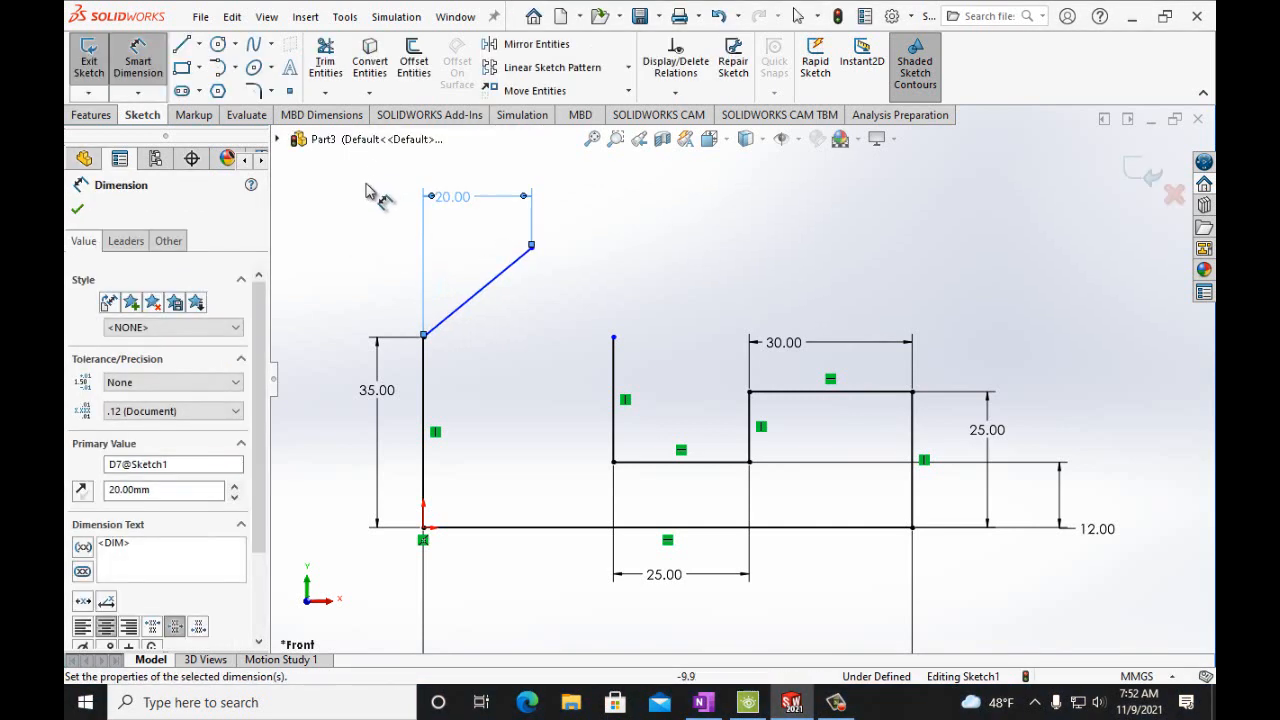
# Dimension the height of the sloped line's upper endpoint above the base line as 60 mm
pyautogui.click(531, 247)
pyautogui.click(458, 528)
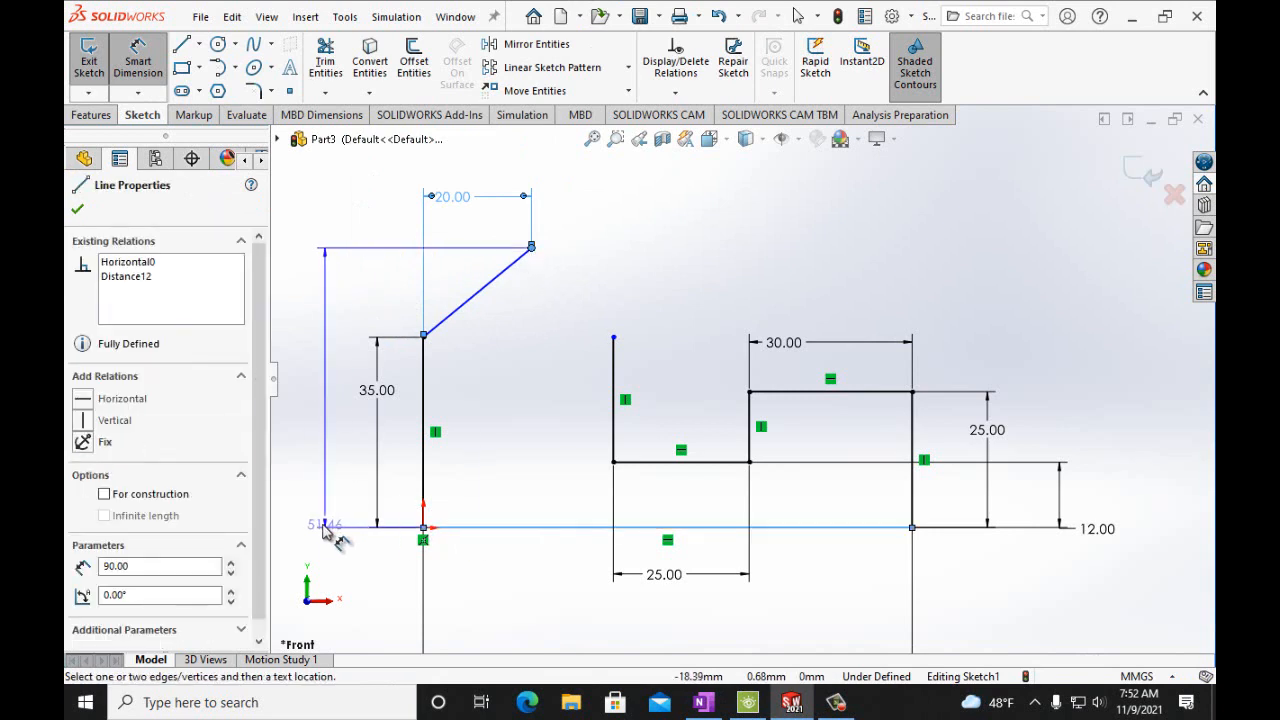
pyautogui.click(323, 530)
pyautogui.write('6')
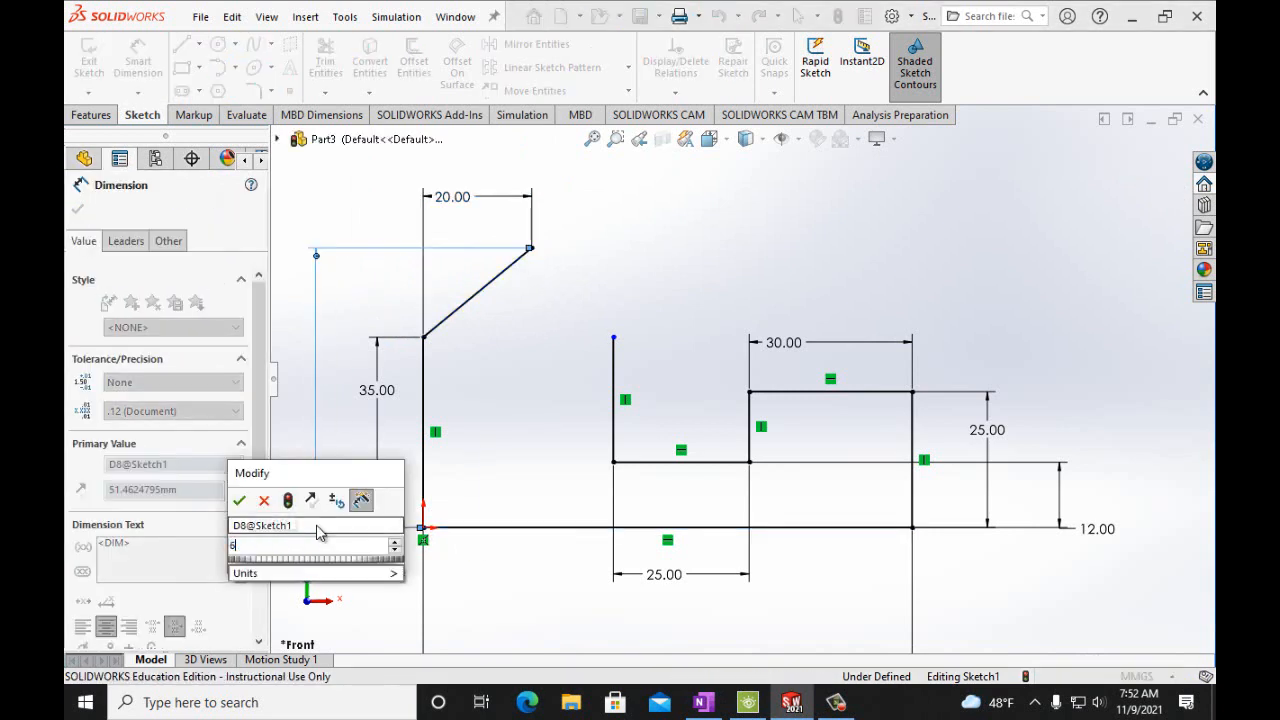
pyautogui.write('0mm')
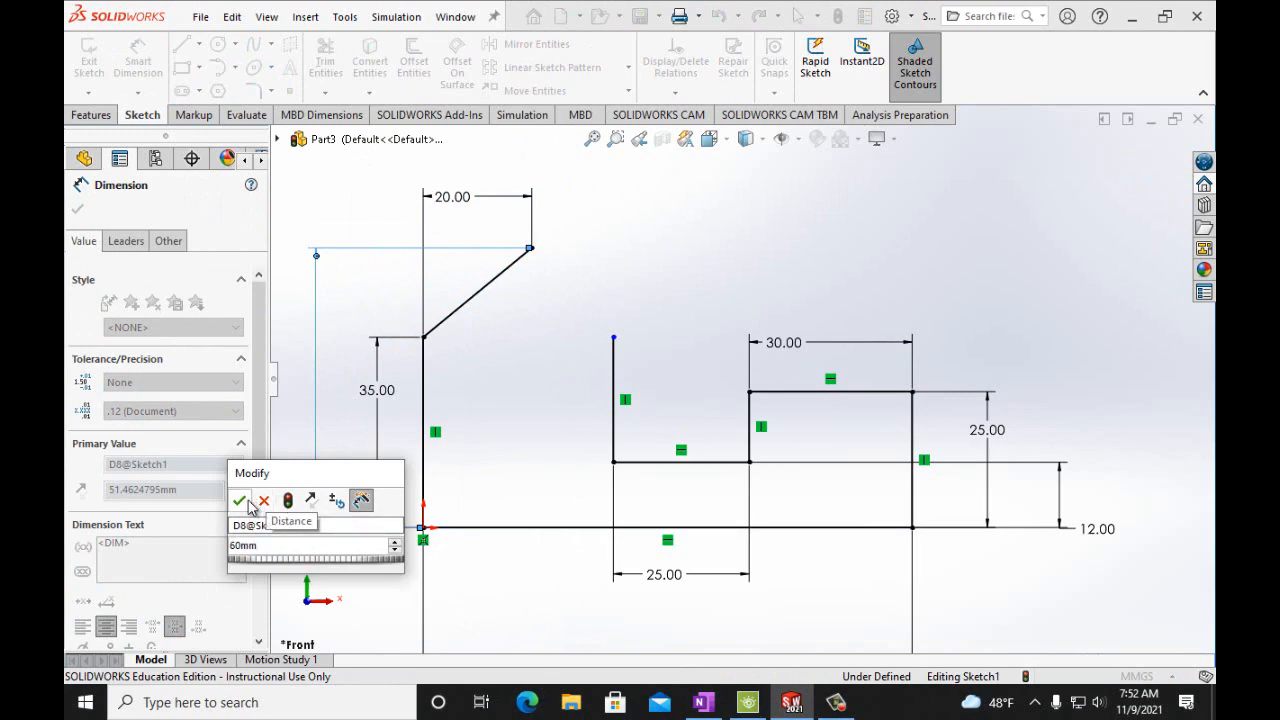
pyautogui.click(240, 501)
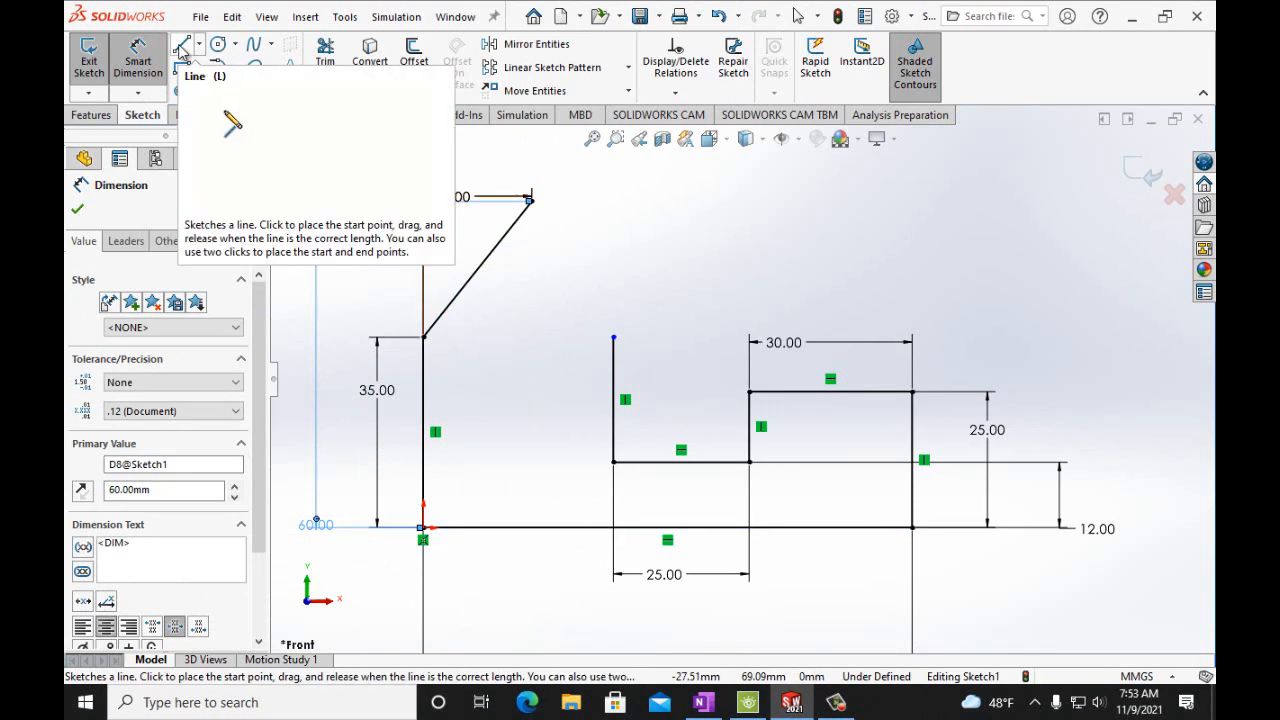
# Check the peak in the OneNote drawing and sketch a line from the 60 mm peak to the open vertical line's top, closing the profile
pyautogui.click(792, 704)
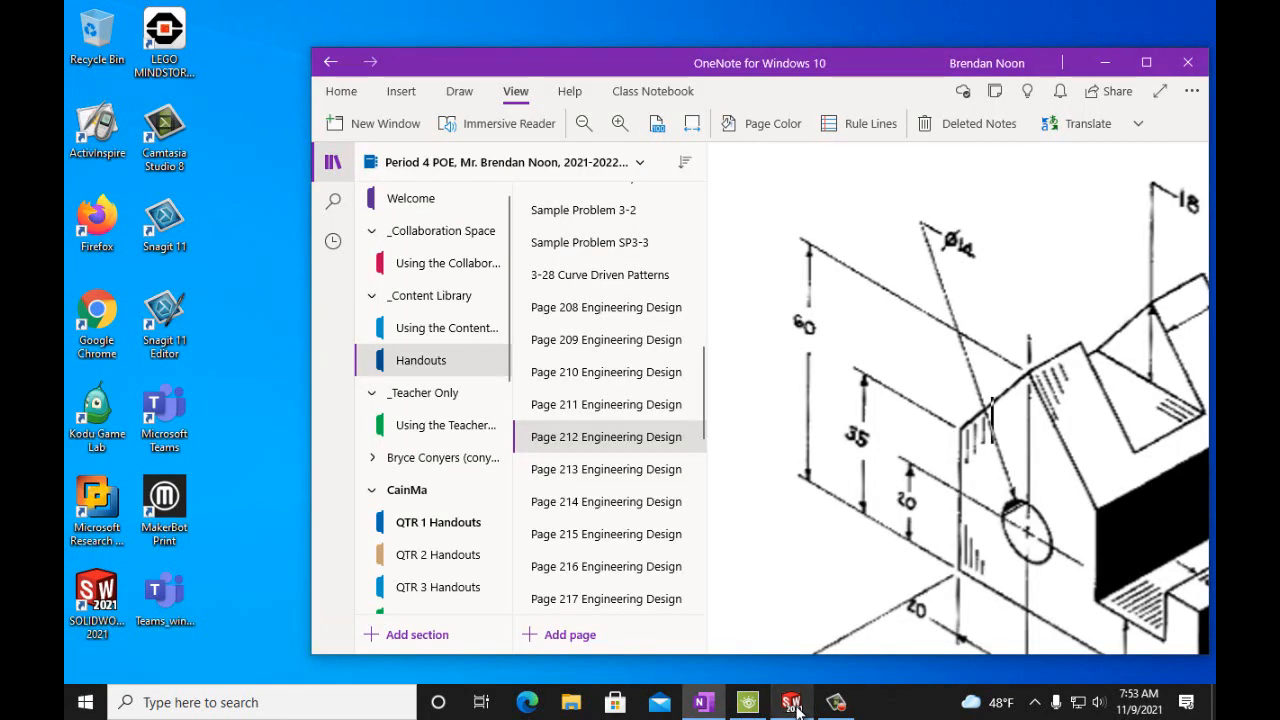
pyautogui.scroll(-3, 866, 590)
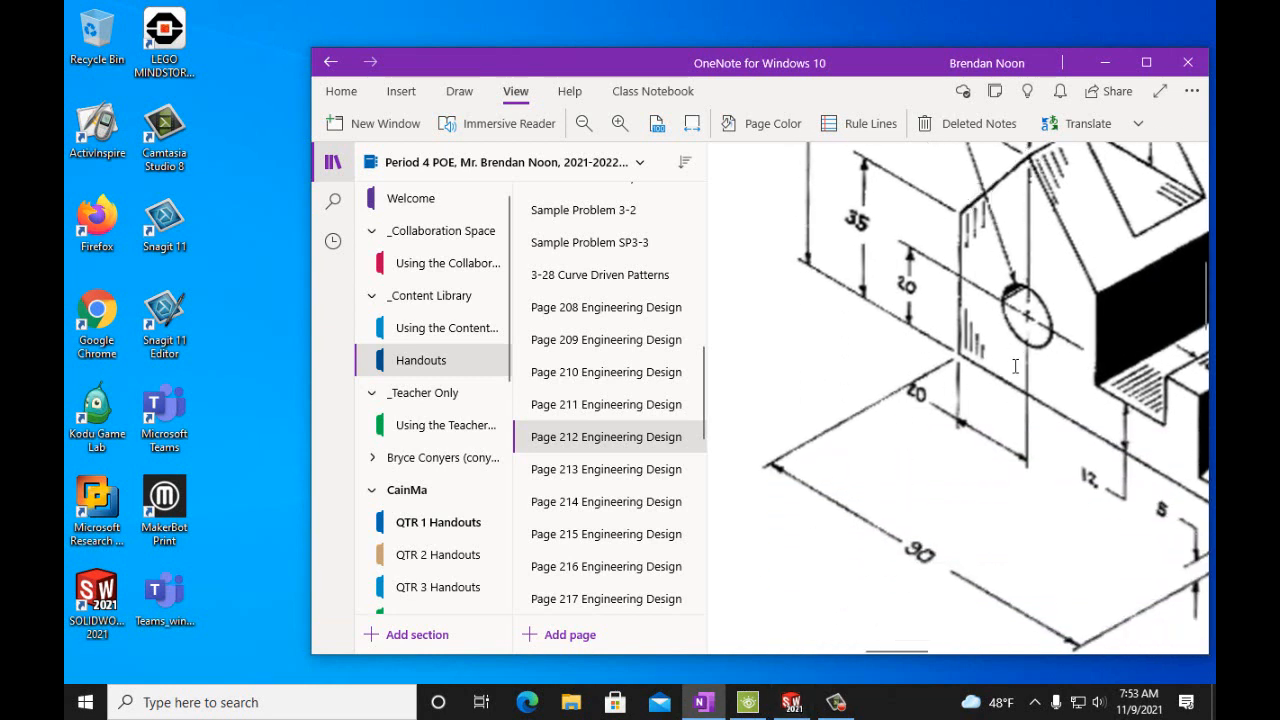
pyautogui.scroll(2, 1021, 382)
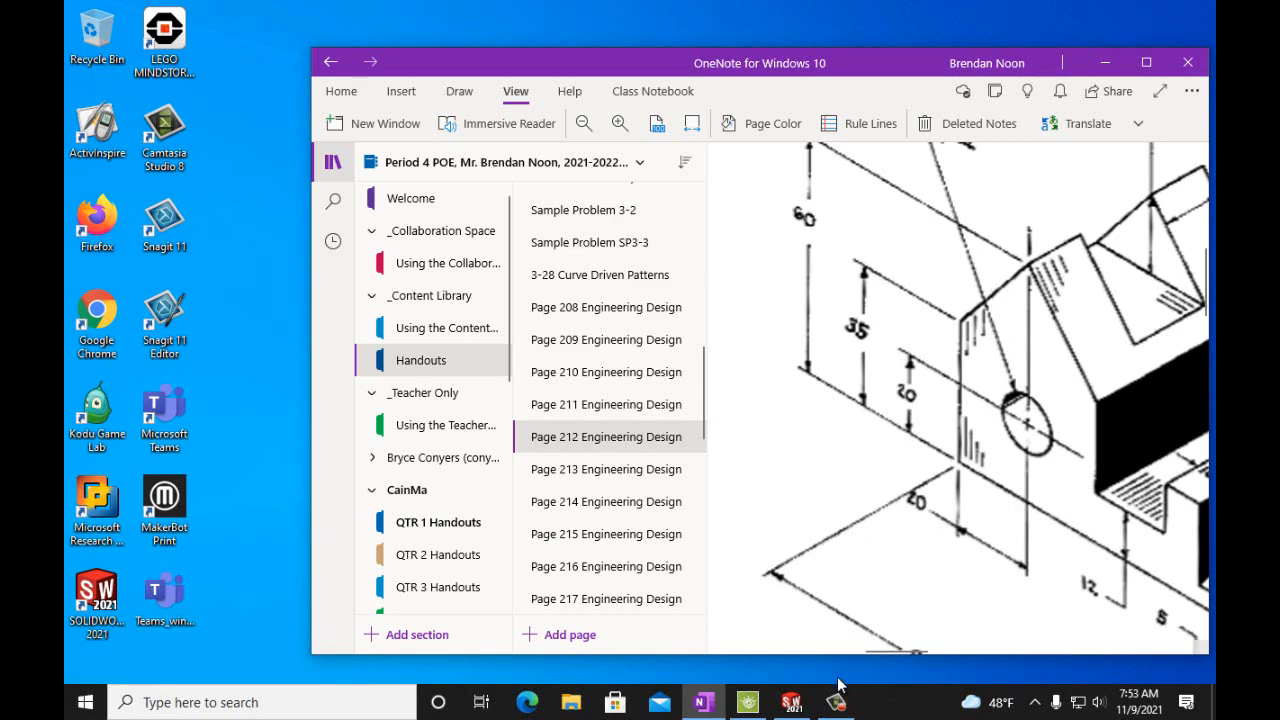
pyautogui.click(793, 705)
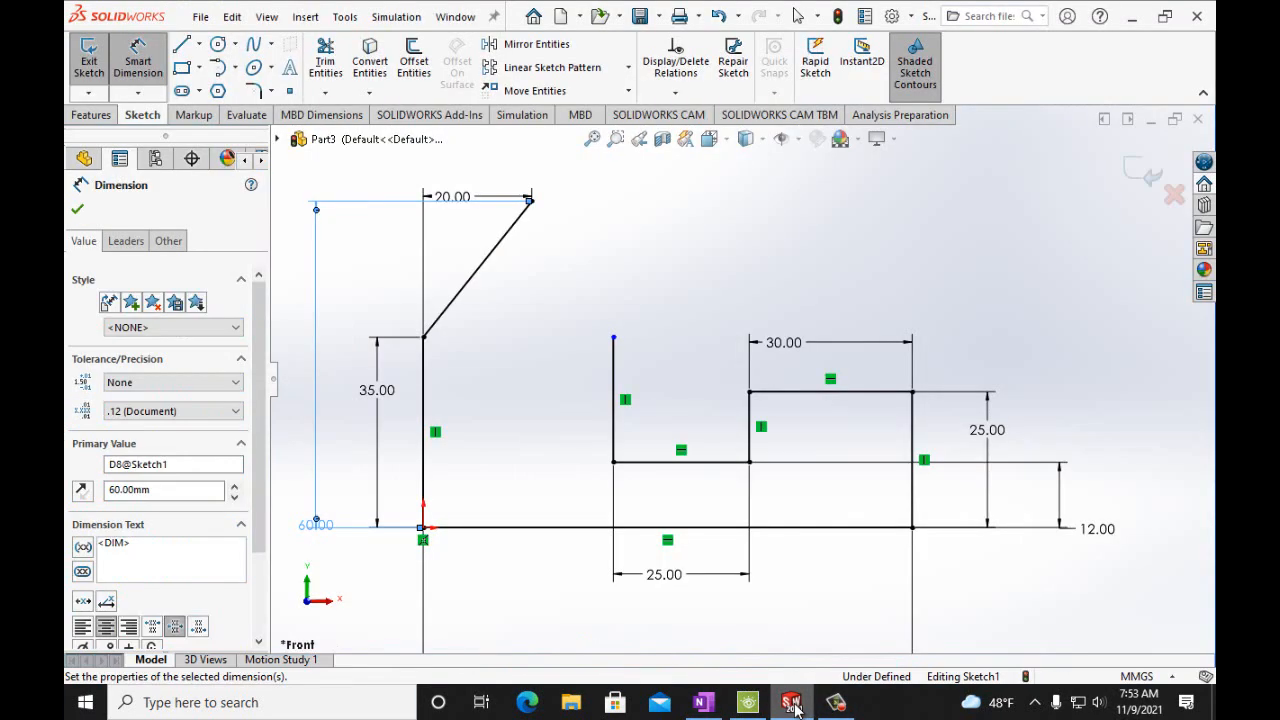
pyautogui.click(182, 44)
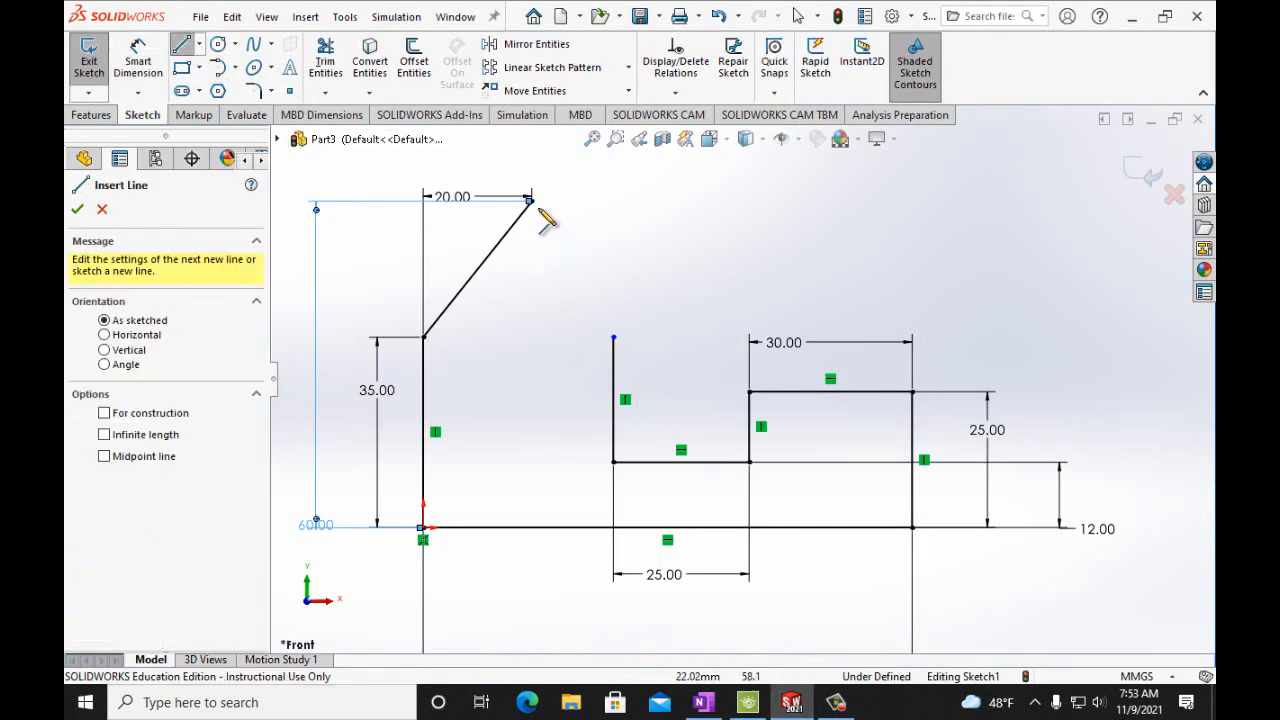
pyautogui.click(531, 201)
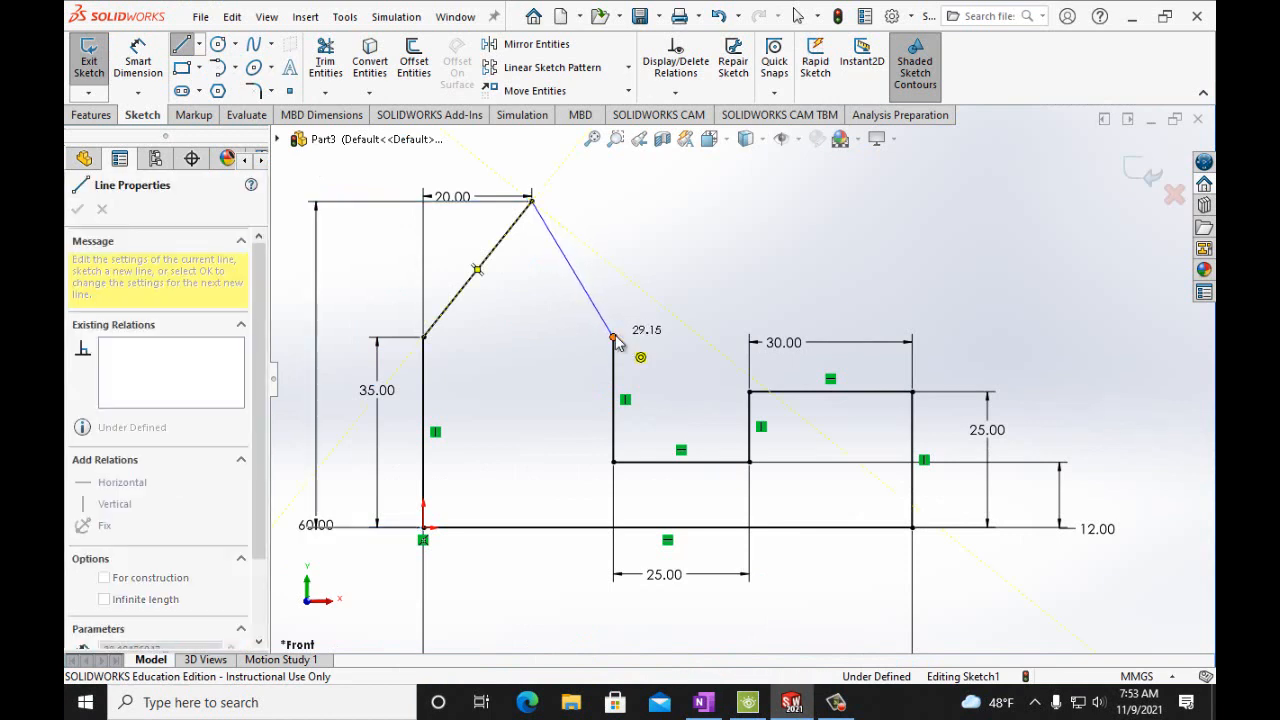
pyautogui.click(613, 336)
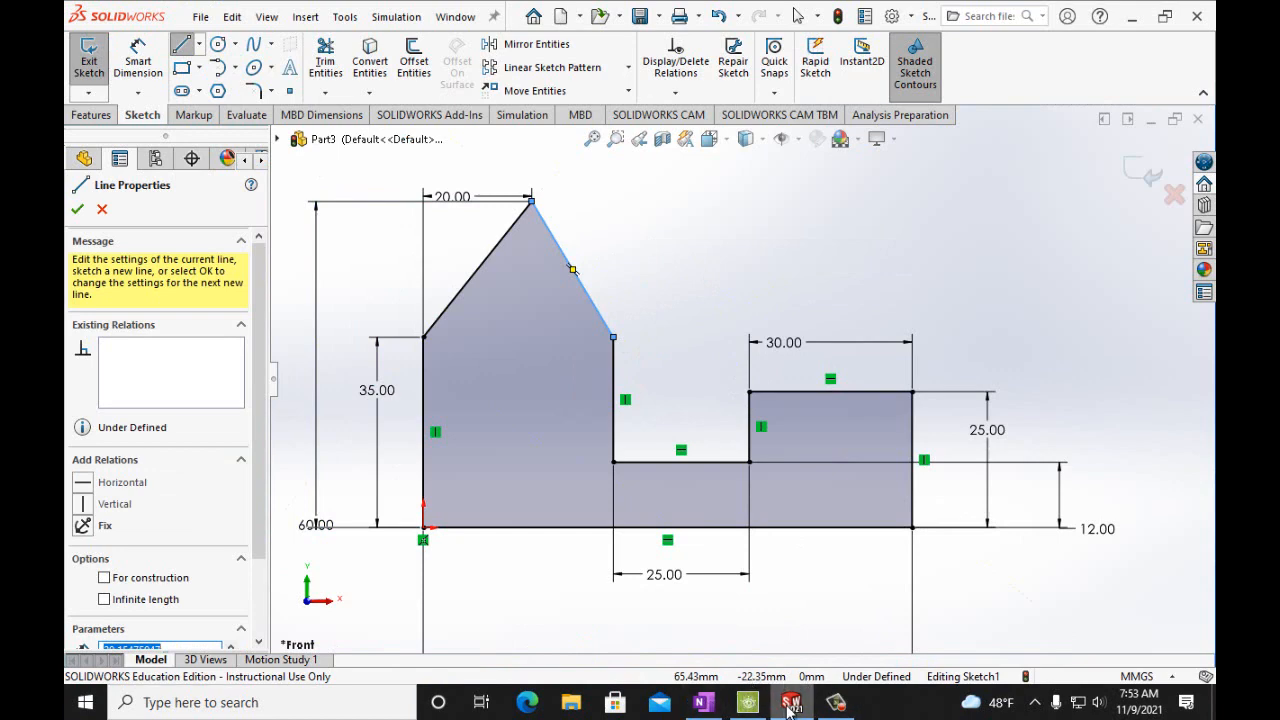
# Switch to OneNote, examine the drawing for the part's overall depth, and return to SOLIDWORKS
pyautogui.click(703, 702)
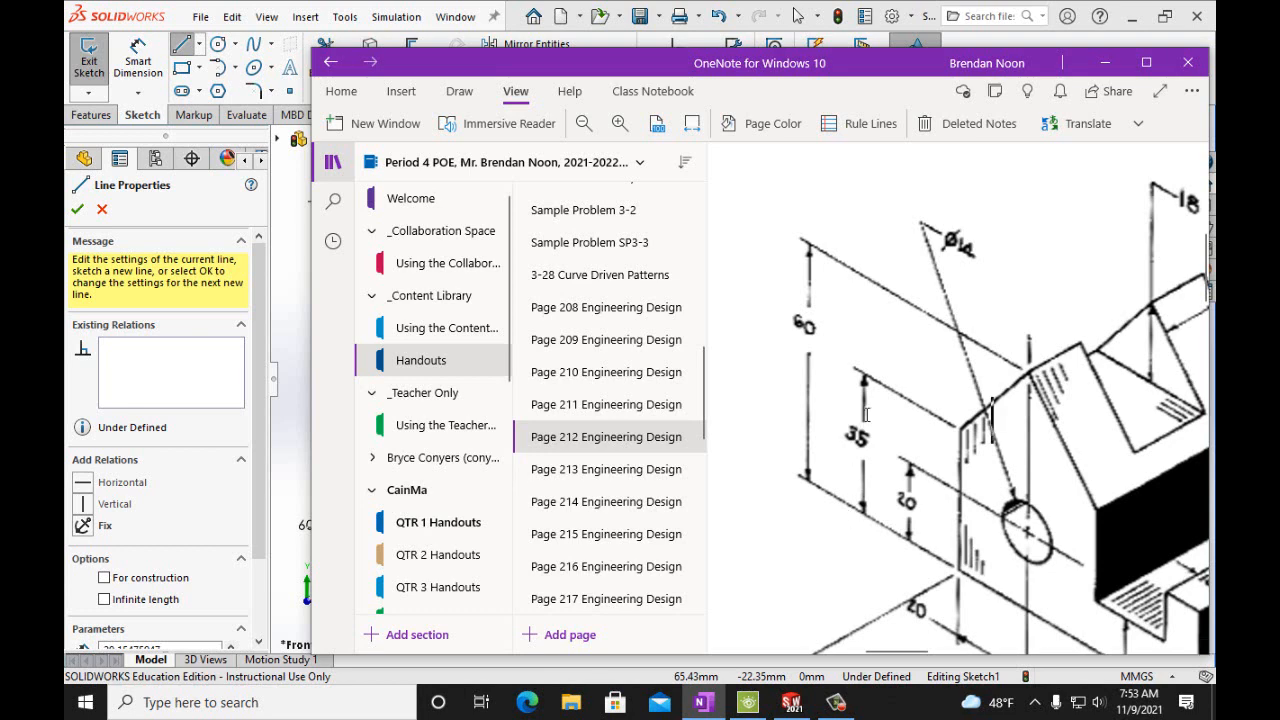
pyautogui.scroll(-5, 1037, 483)
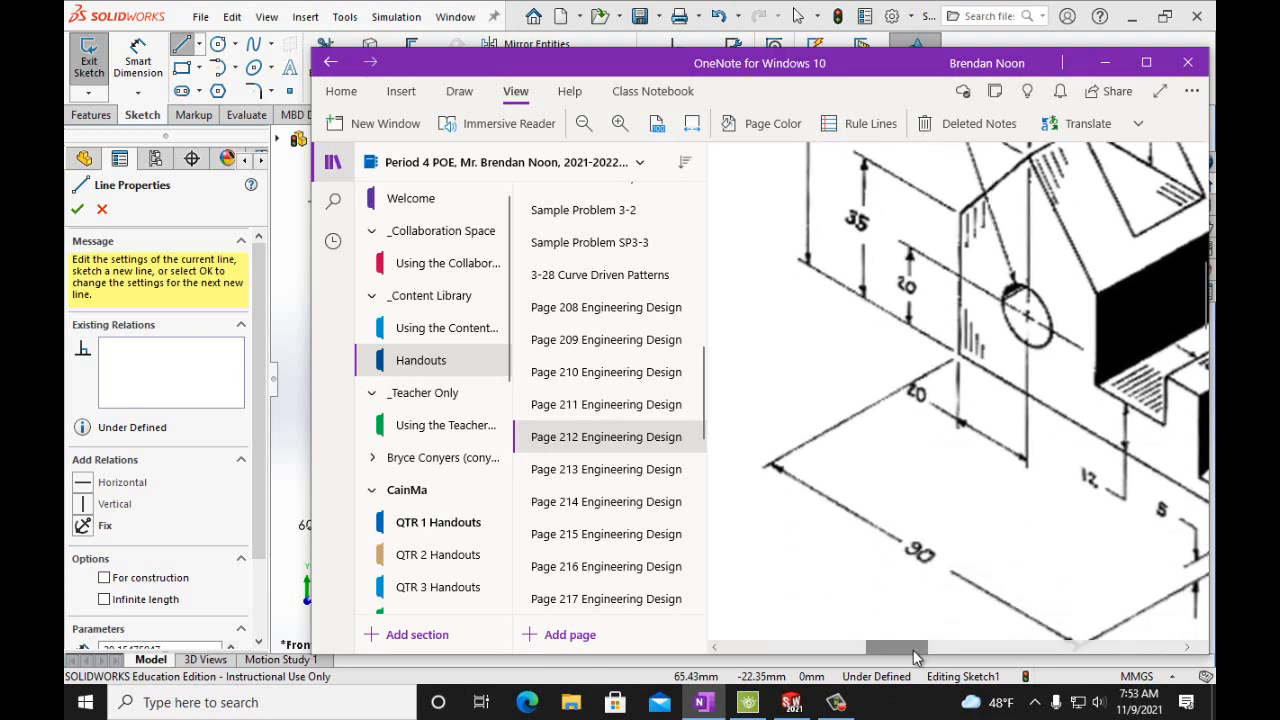
pyautogui.moveTo(918, 651)
pyautogui.mouseDown()
pyautogui.moveTo(975, 658)
pyautogui.moveTo(960, 660)
pyautogui.mouseUp()
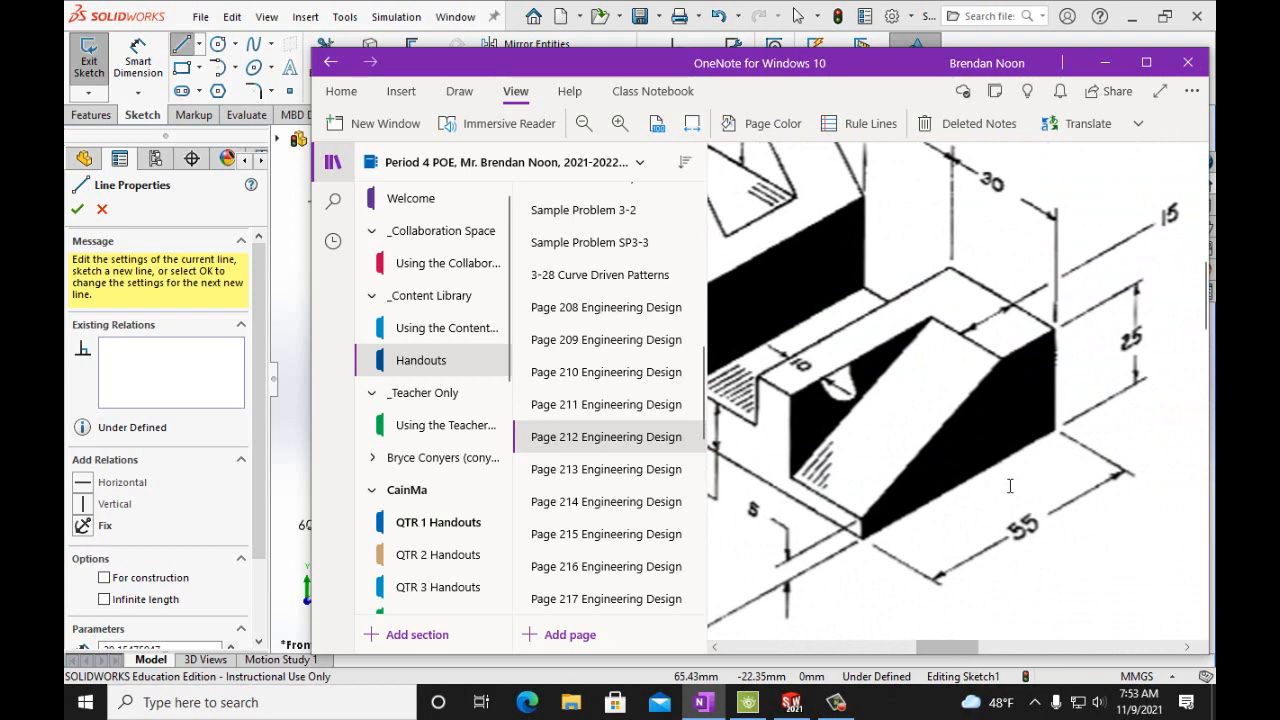
pyautogui.scroll(3, 1017, 350)
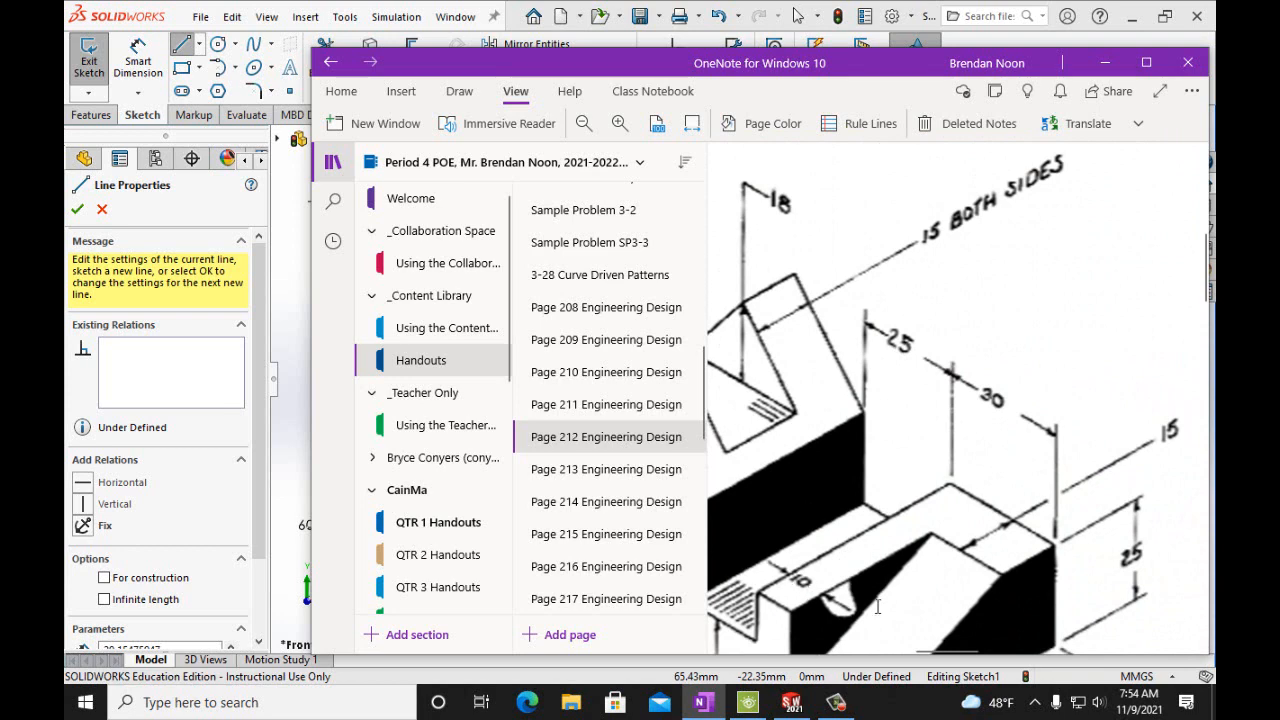
pyautogui.scroll(-3, 877, 606)
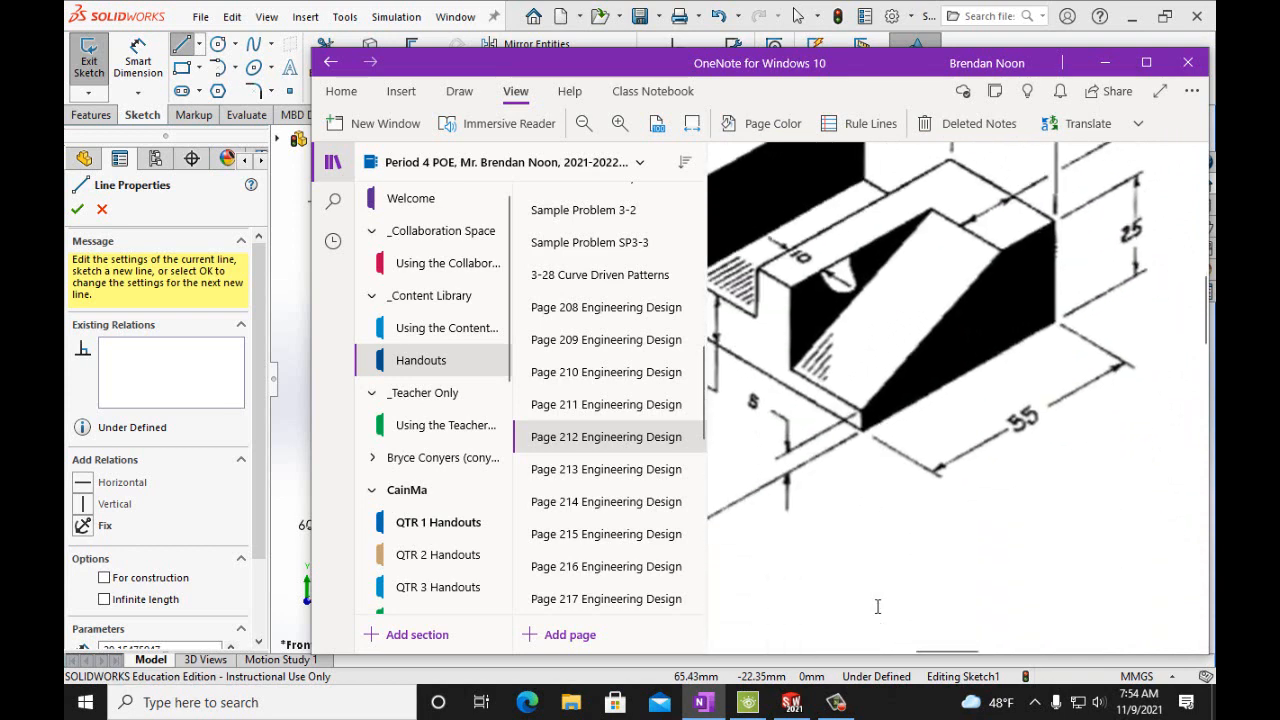
pyautogui.click(791, 702)
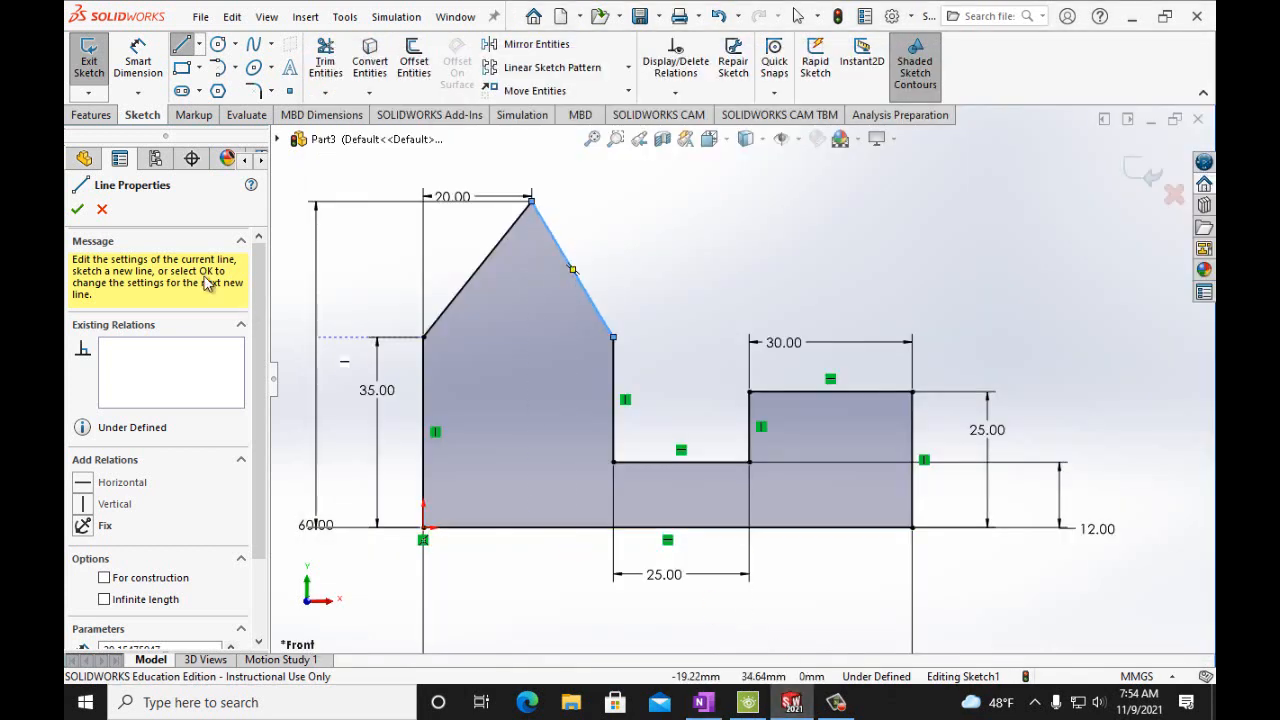
# Extrude the closed front profile as a blind boss to a depth of 55 mm
pyautogui.click(77, 209)
pyautogui.click(92, 115)
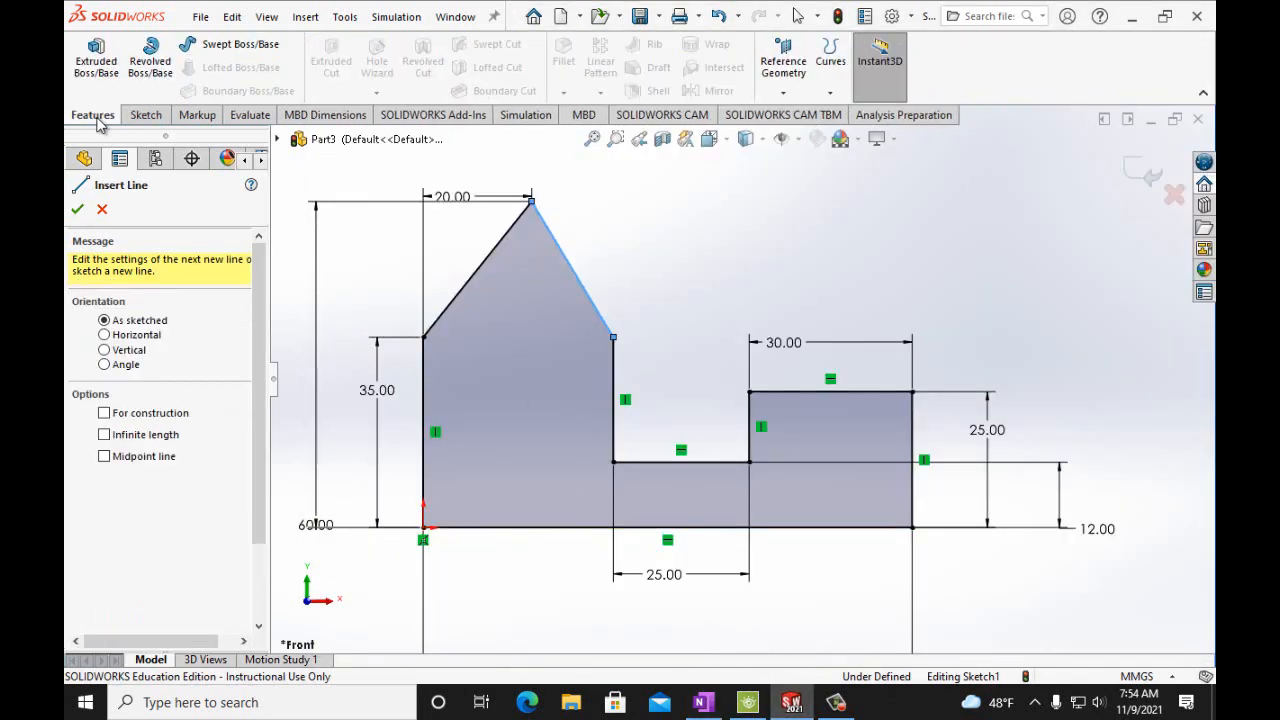
pyautogui.click(99, 64)
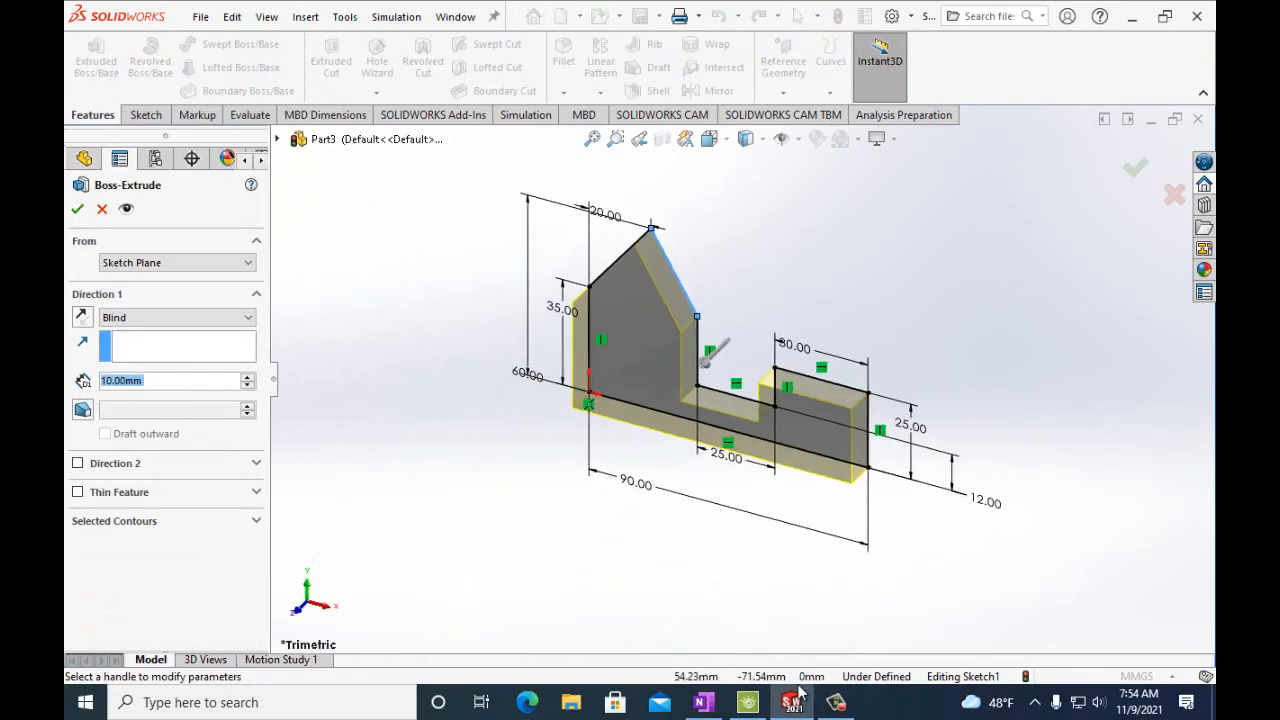
pyautogui.click(703, 702)
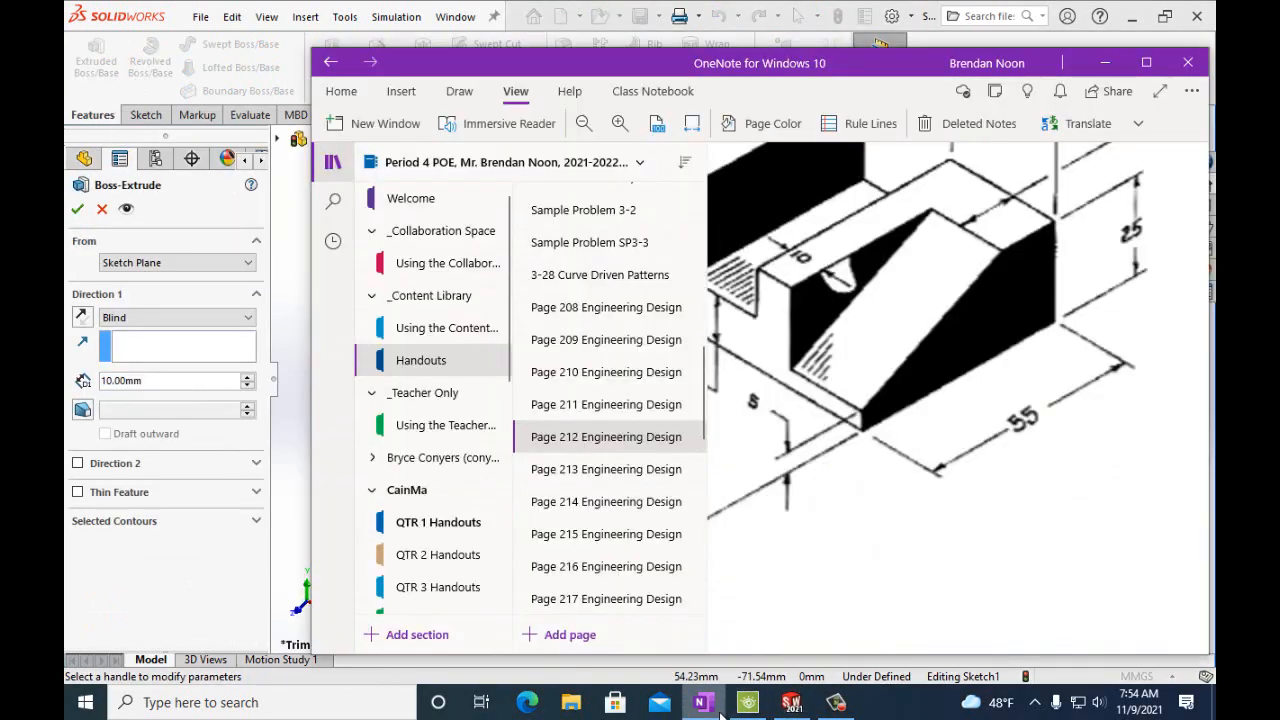
pyautogui.click(791, 702)
pyautogui.click(112, 380)
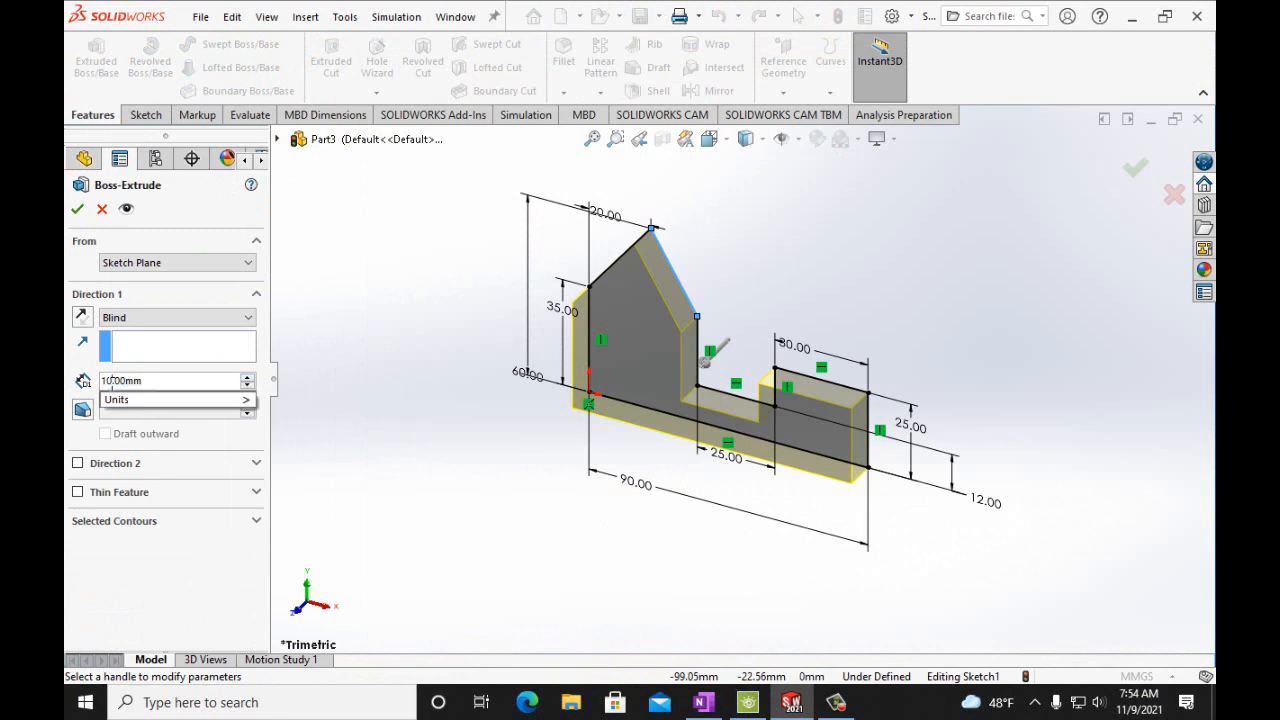
pyautogui.press('BackSpace')
pyautogui.press('BackSpace')
pyautogui.write('55')
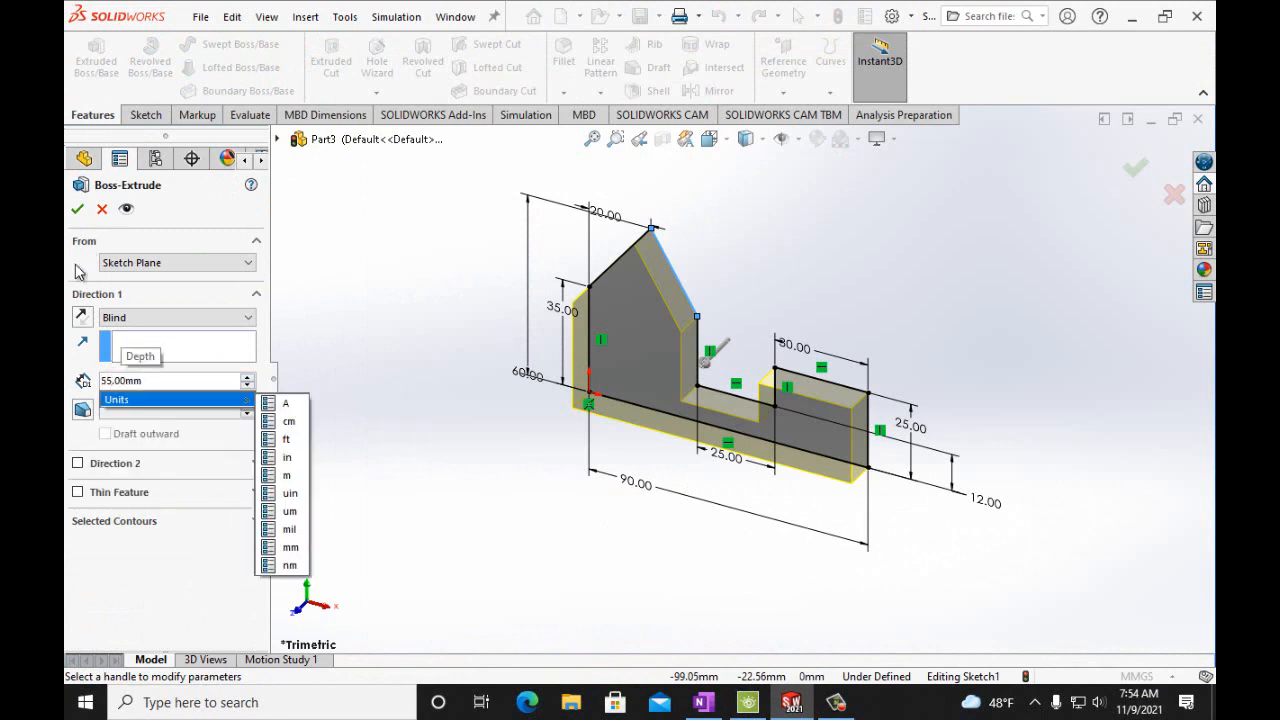
pyautogui.press('Return')
pyautogui.click(77, 209)
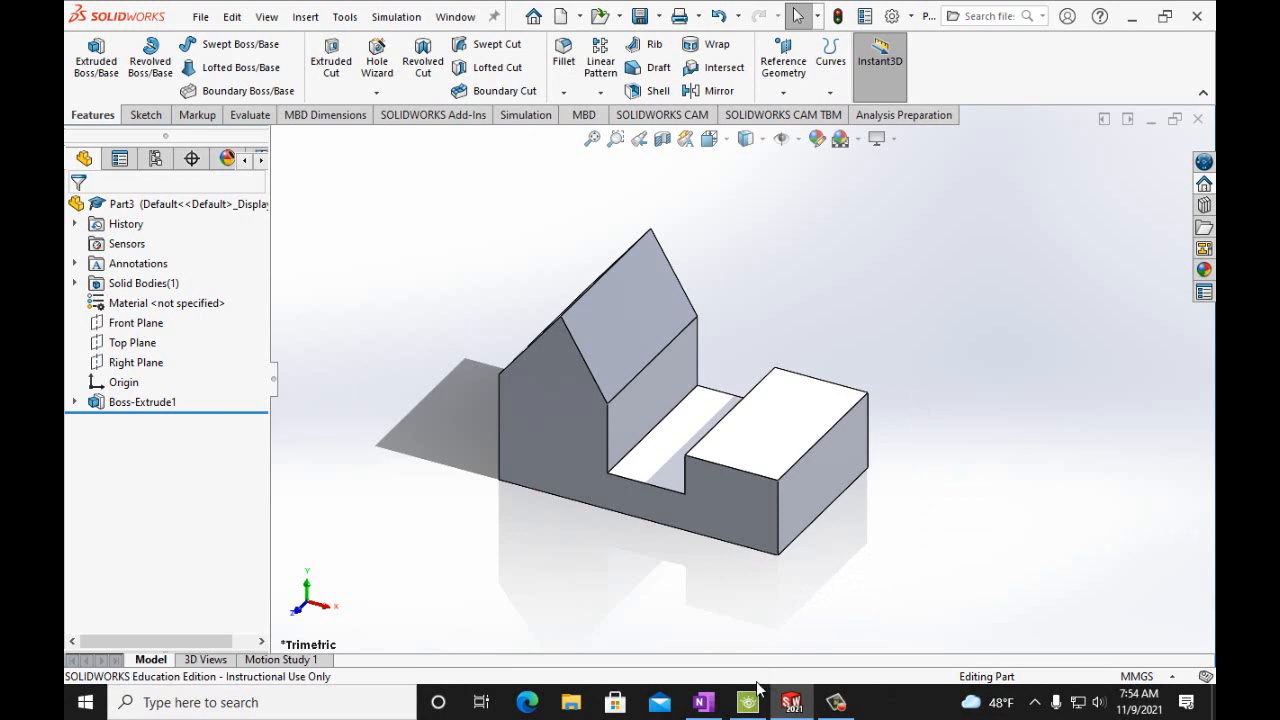
# Switch to OneNote, examine the dimensions of the sloped cut in the 25 mm high block, and return to SOLIDWORKS
pyautogui.click(704, 703)
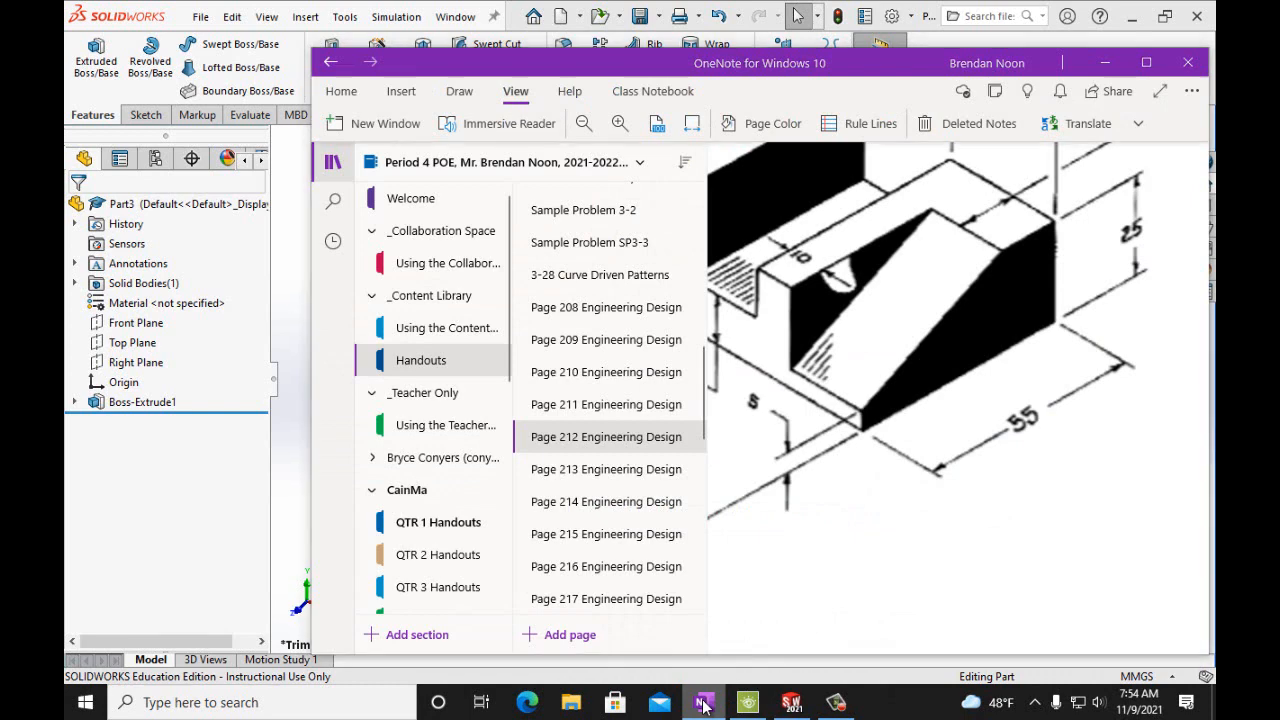
pyautogui.click(703, 705)
pyautogui.click(703, 705)
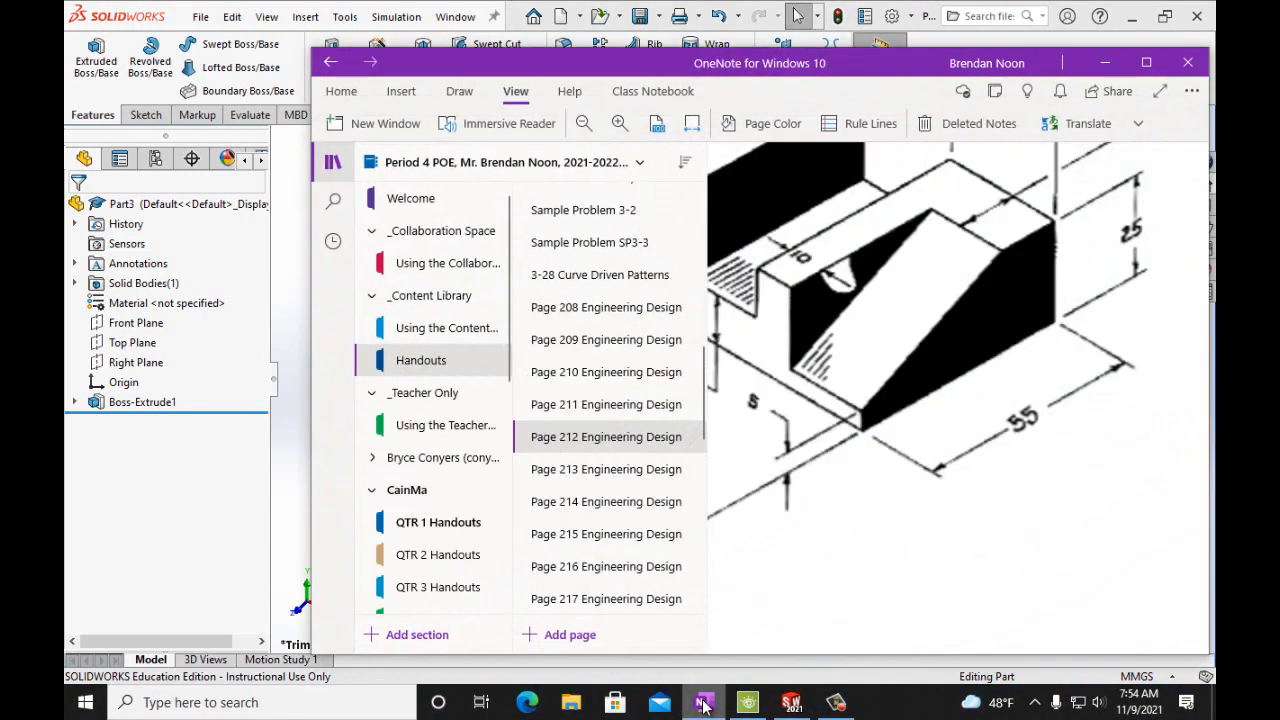
pyautogui.scroll(3, 909, 535)
pyautogui.scroll(-2, 915, 548)
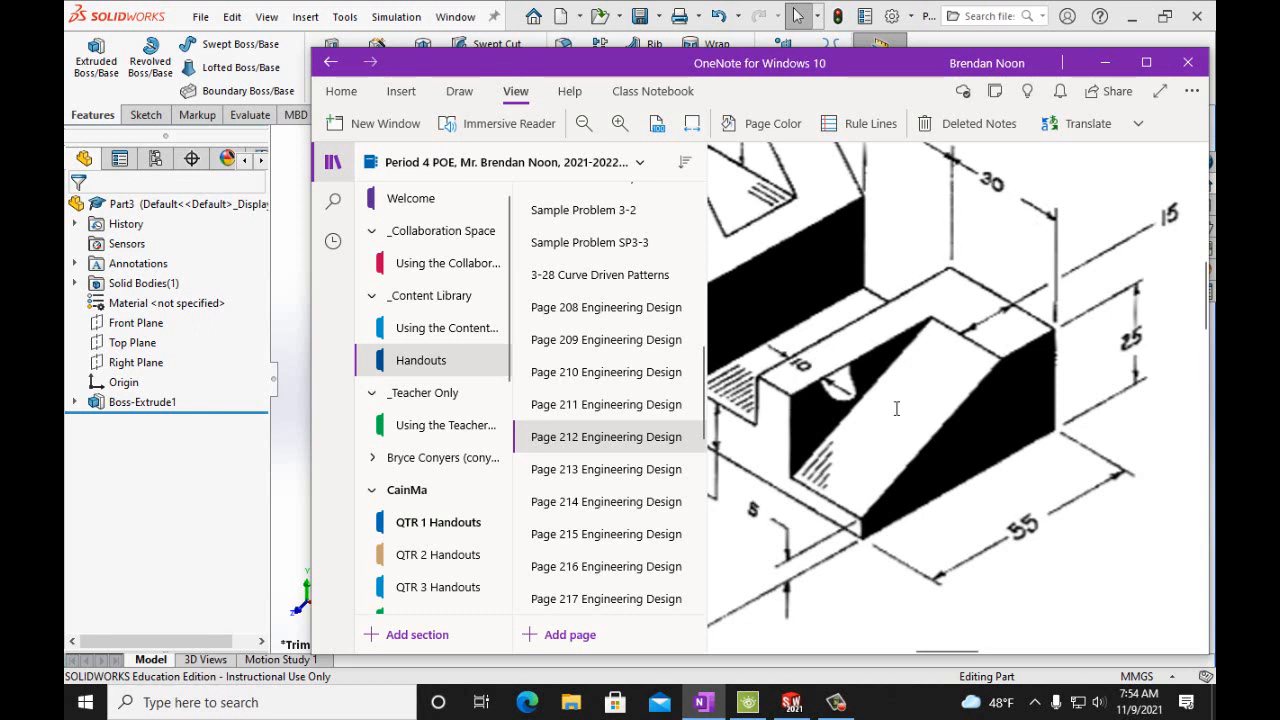
pyautogui.click(795, 702)
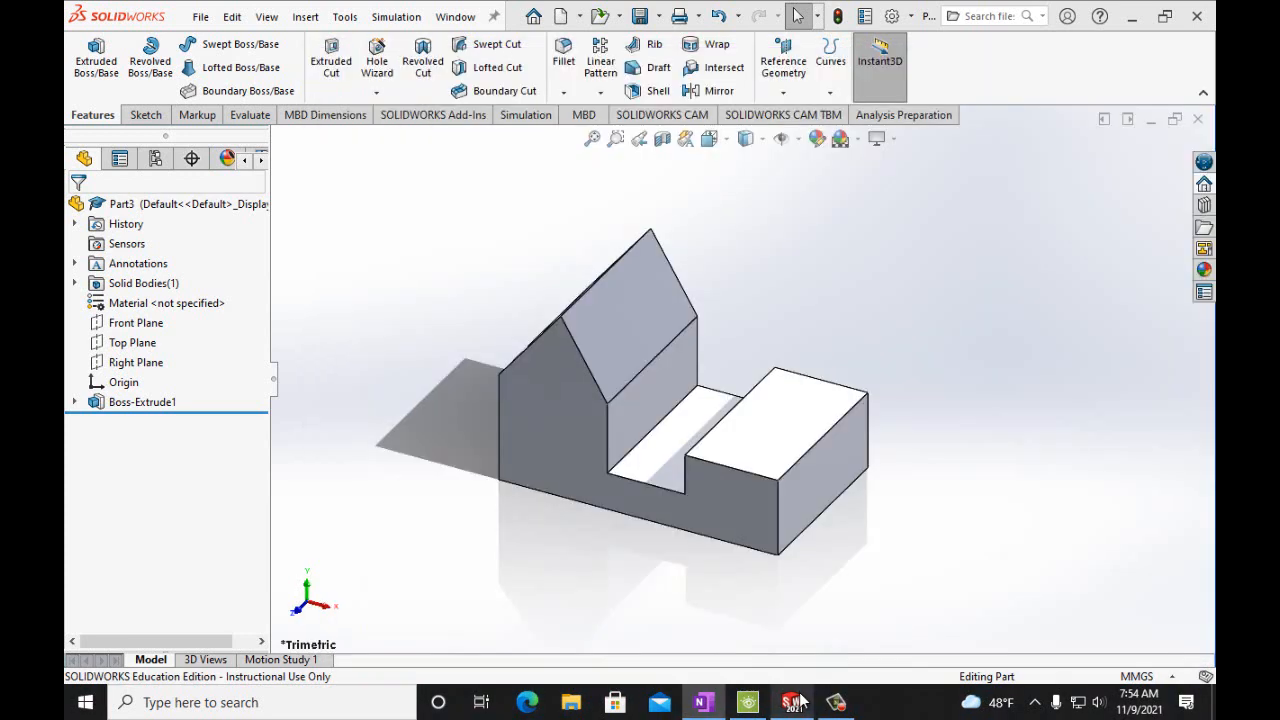
# On the 25 mm block's right end face, sketch a closed triangle at the upper front corner, starting about 3.7 mm high and reaching about 17.8 mm from the rear
pyautogui.click(800, 503)
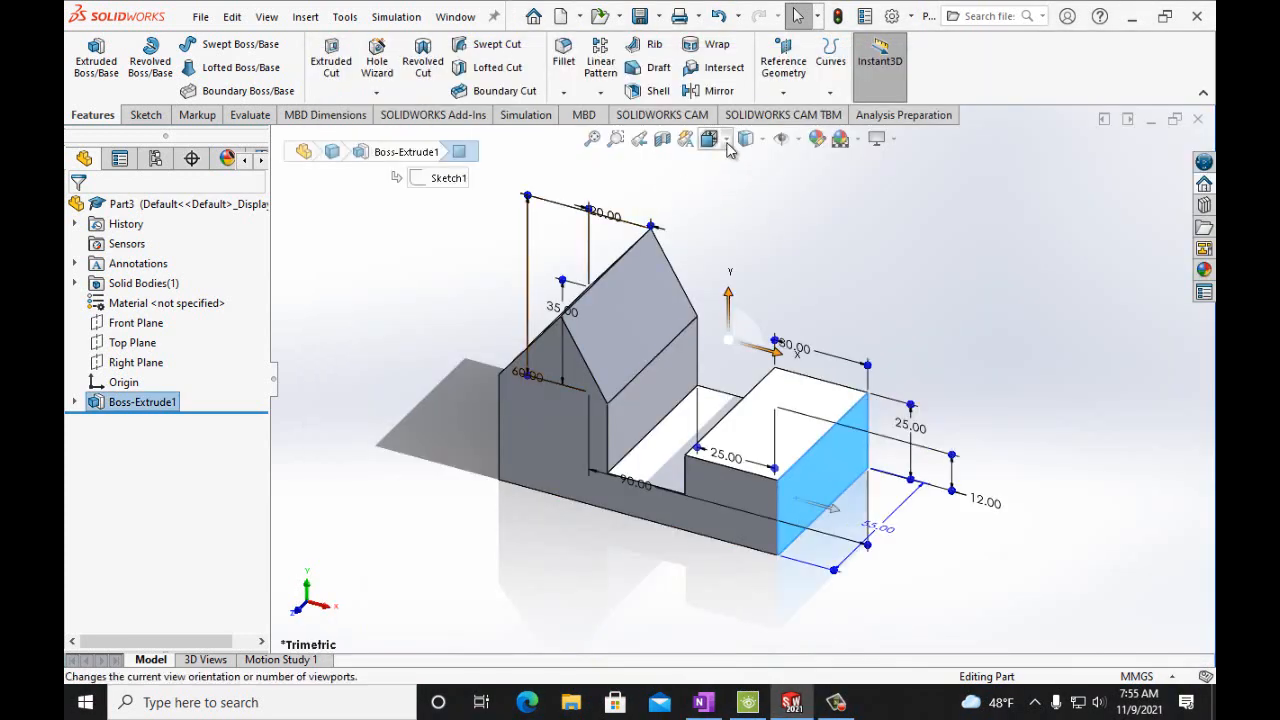
pyautogui.click(729, 146)
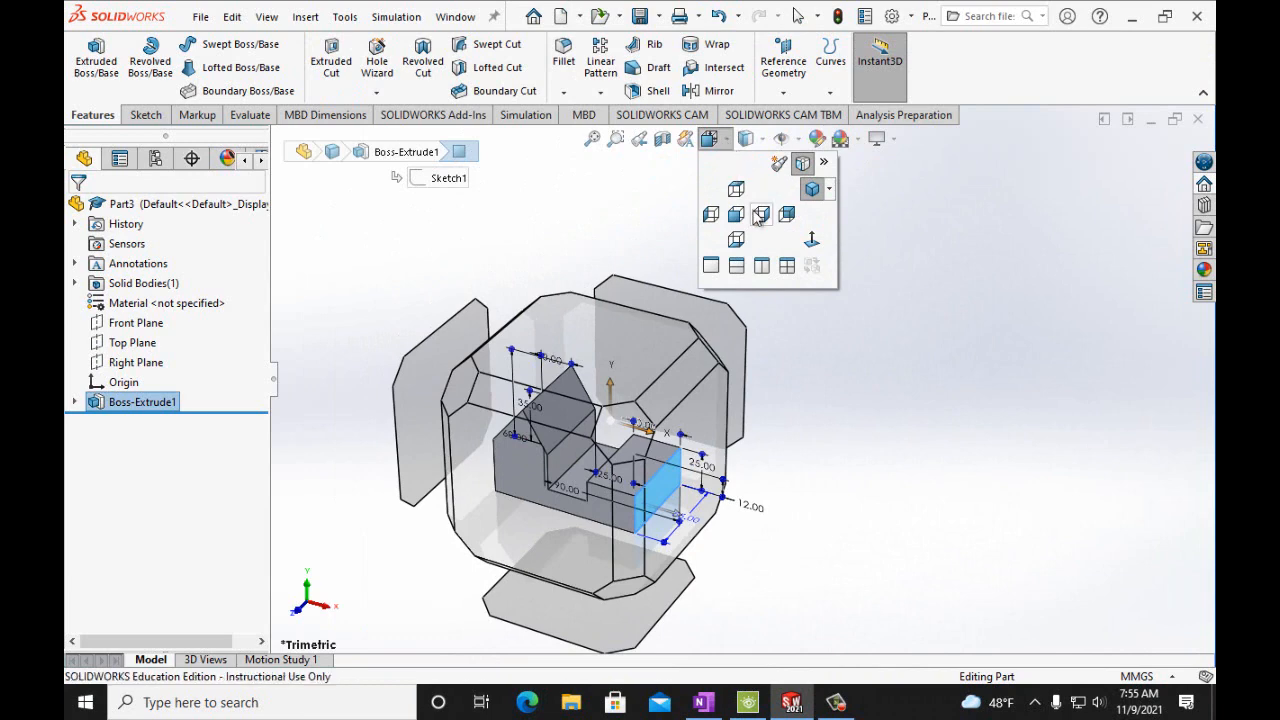
pyautogui.click(755, 219)
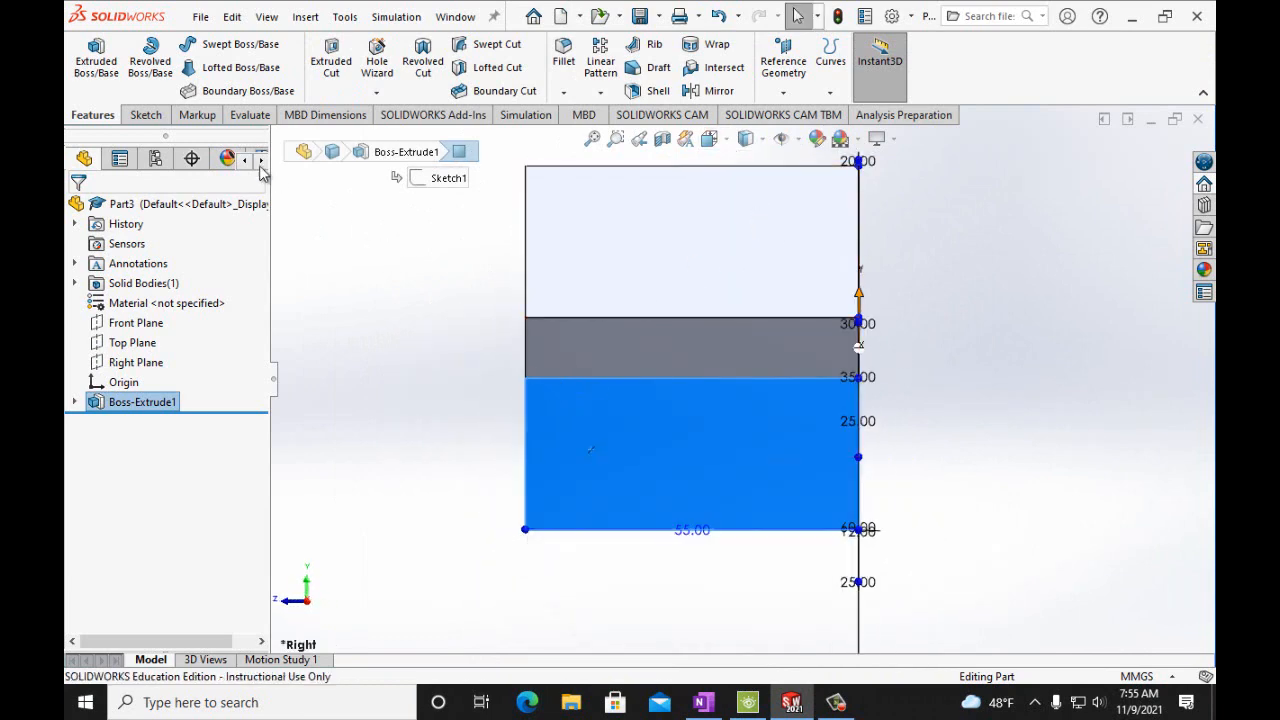
pyautogui.click(145, 115)
pyautogui.click(88, 60)
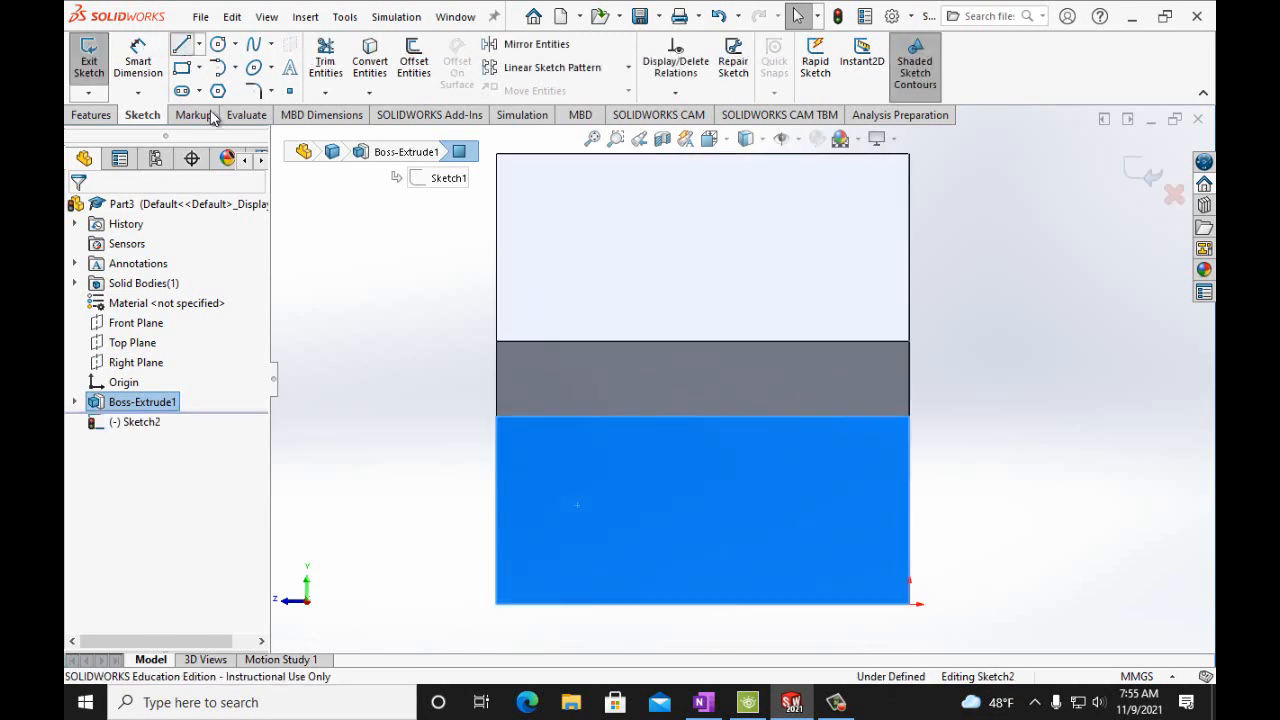
pyautogui.click(497, 575)
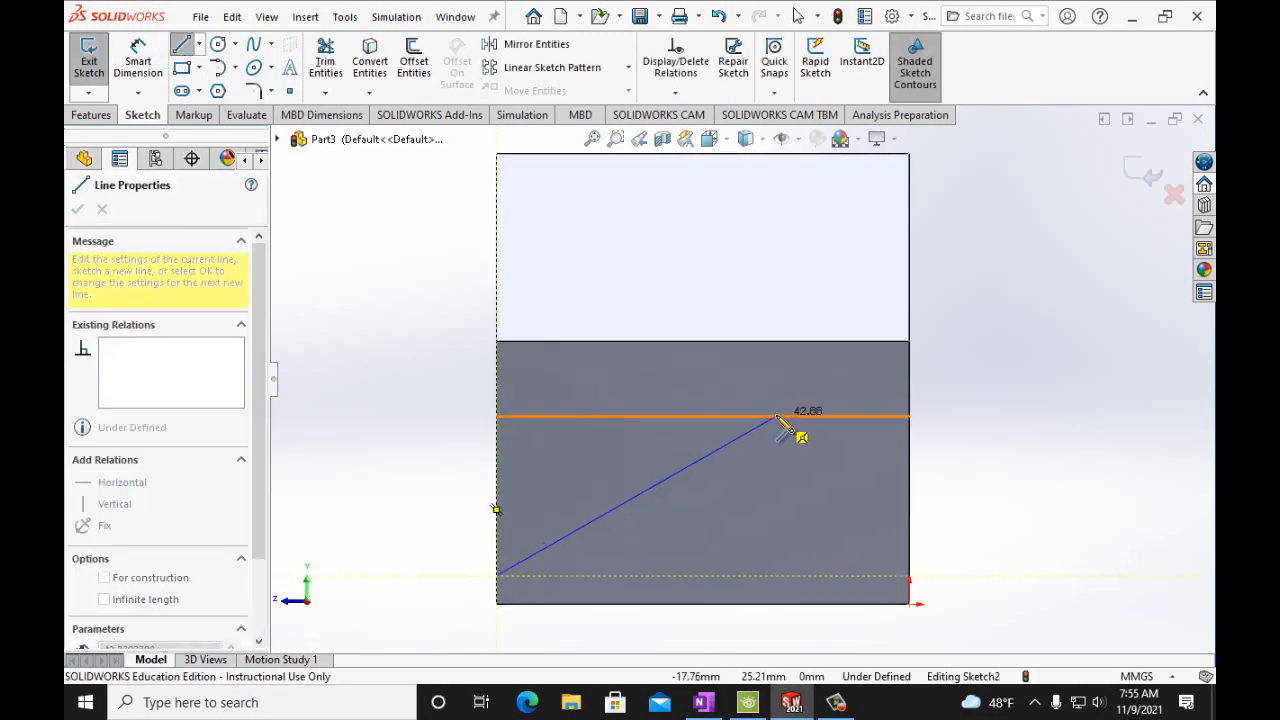
pyautogui.doubleClick(776, 416)
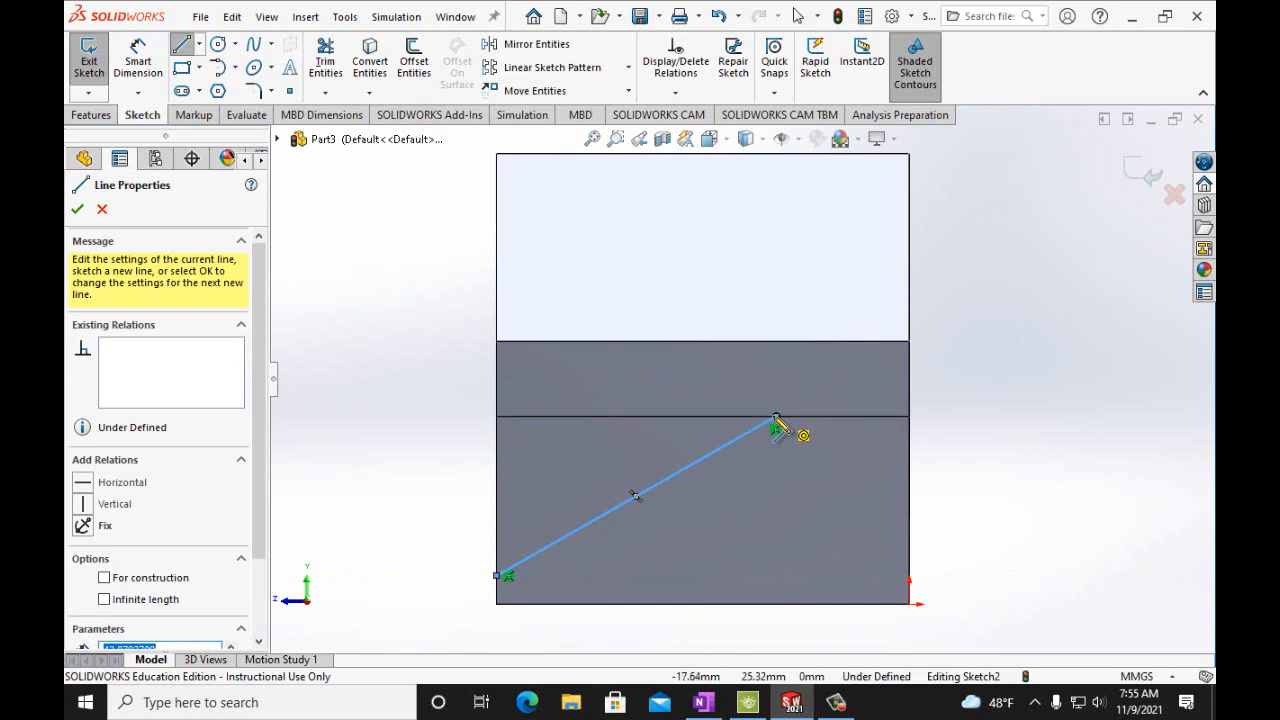
pyautogui.click(497, 416)
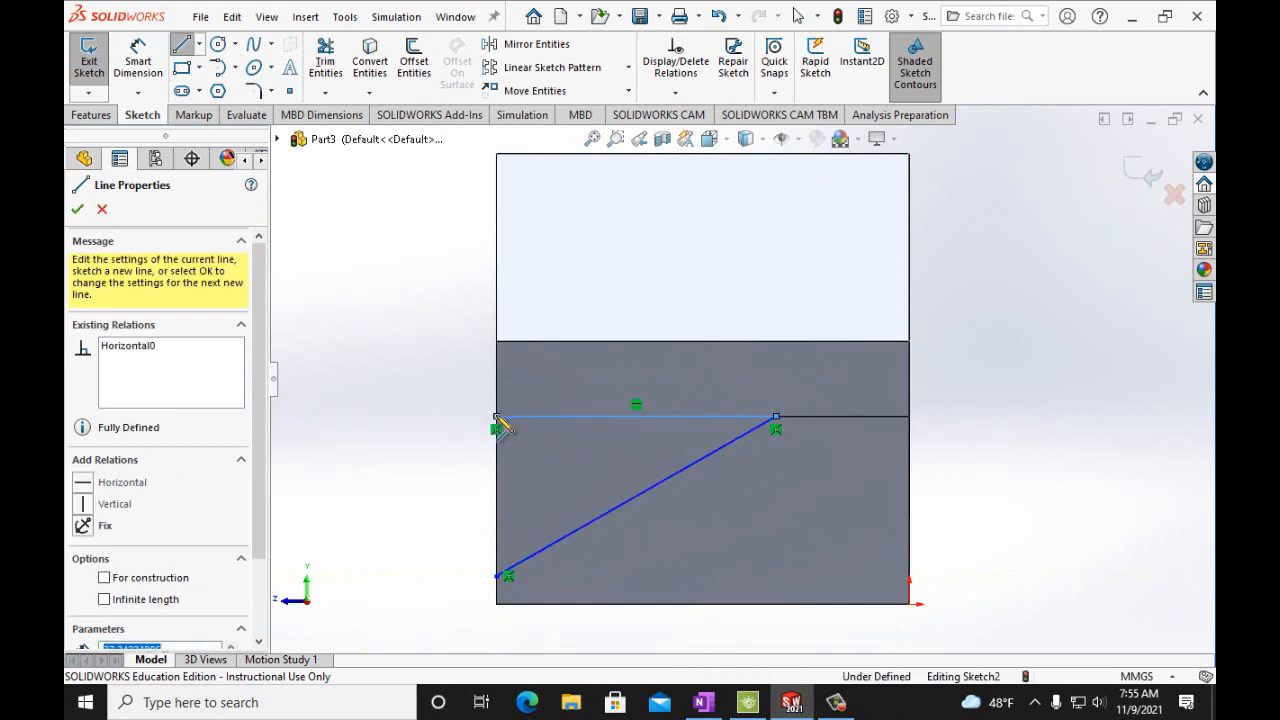
pyautogui.click(497, 575)
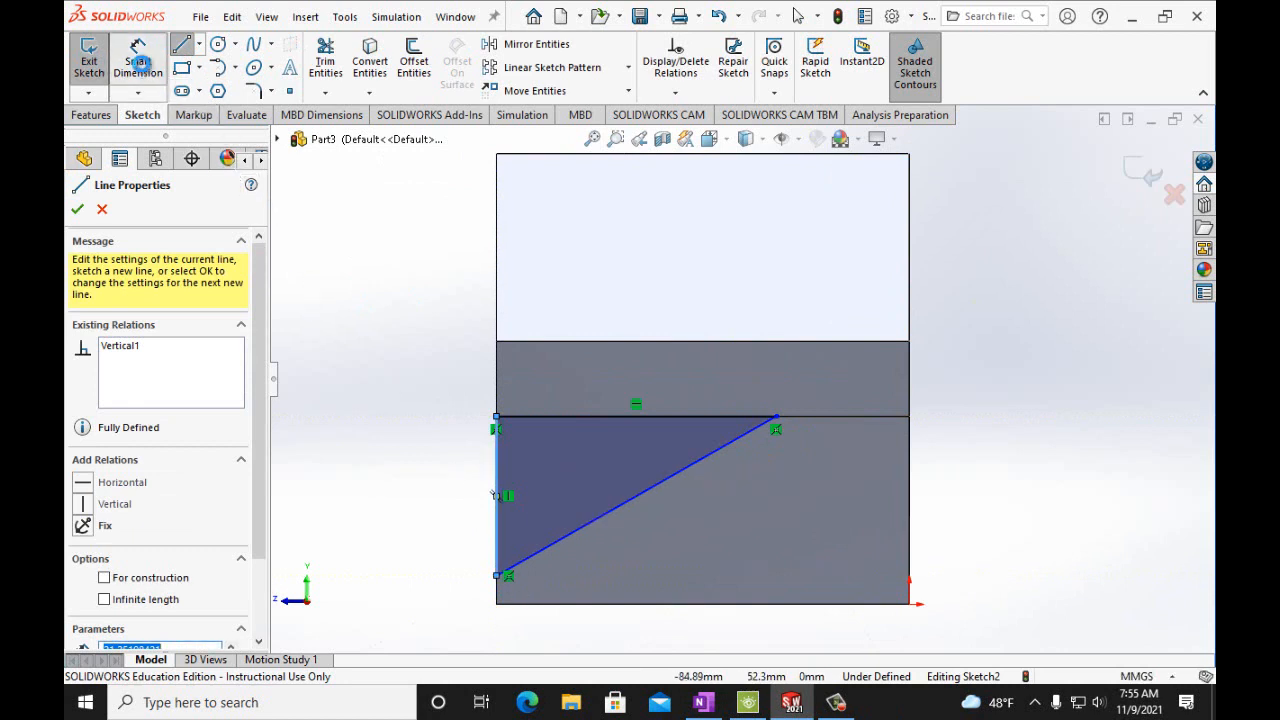
# Dimension the distance from the triangle's upper sloped-line endpoint to the face's upper rear corner as 15 mm
pyautogui.click(138, 55)
pyautogui.click(777, 418)
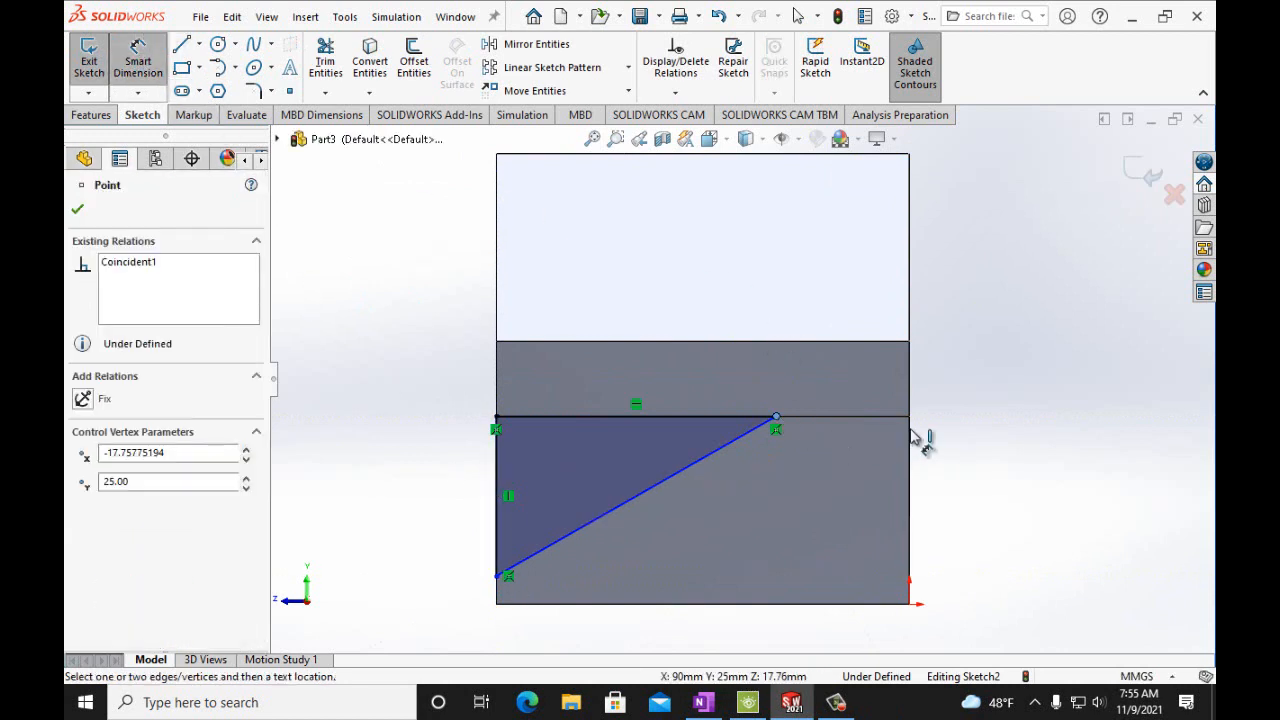
pyautogui.click(909, 417)
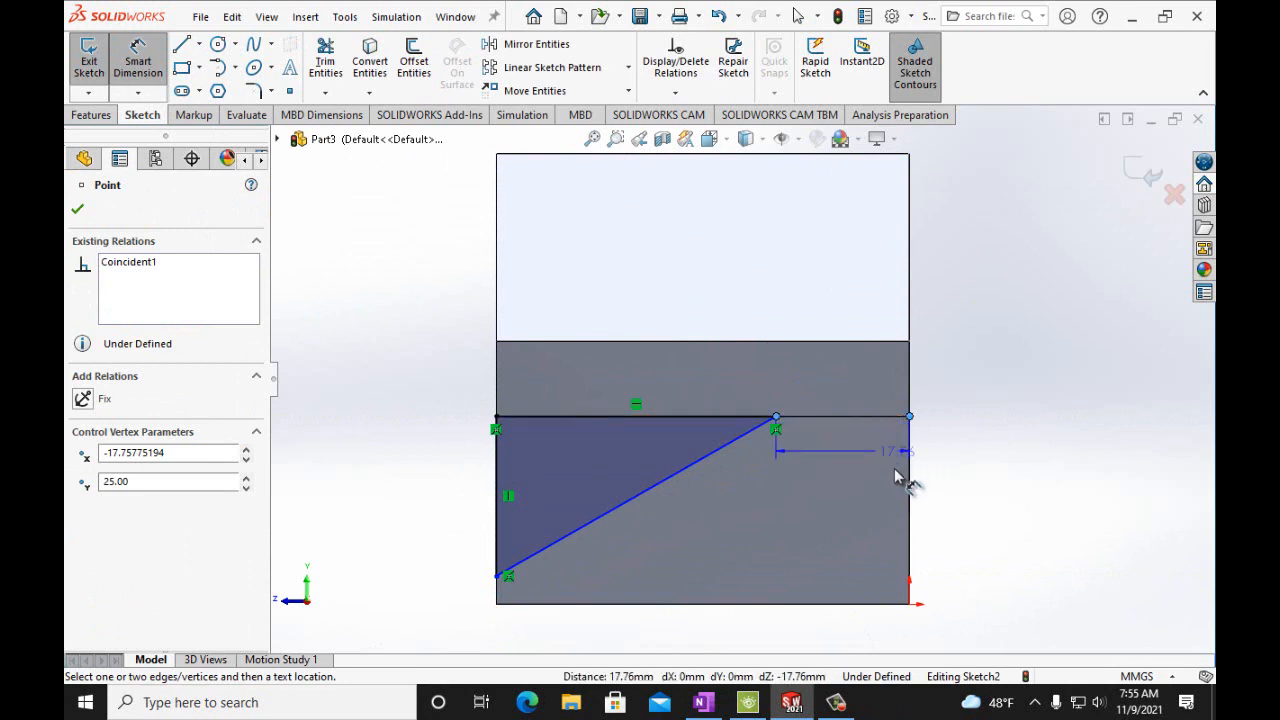
pyautogui.click(910, 632)
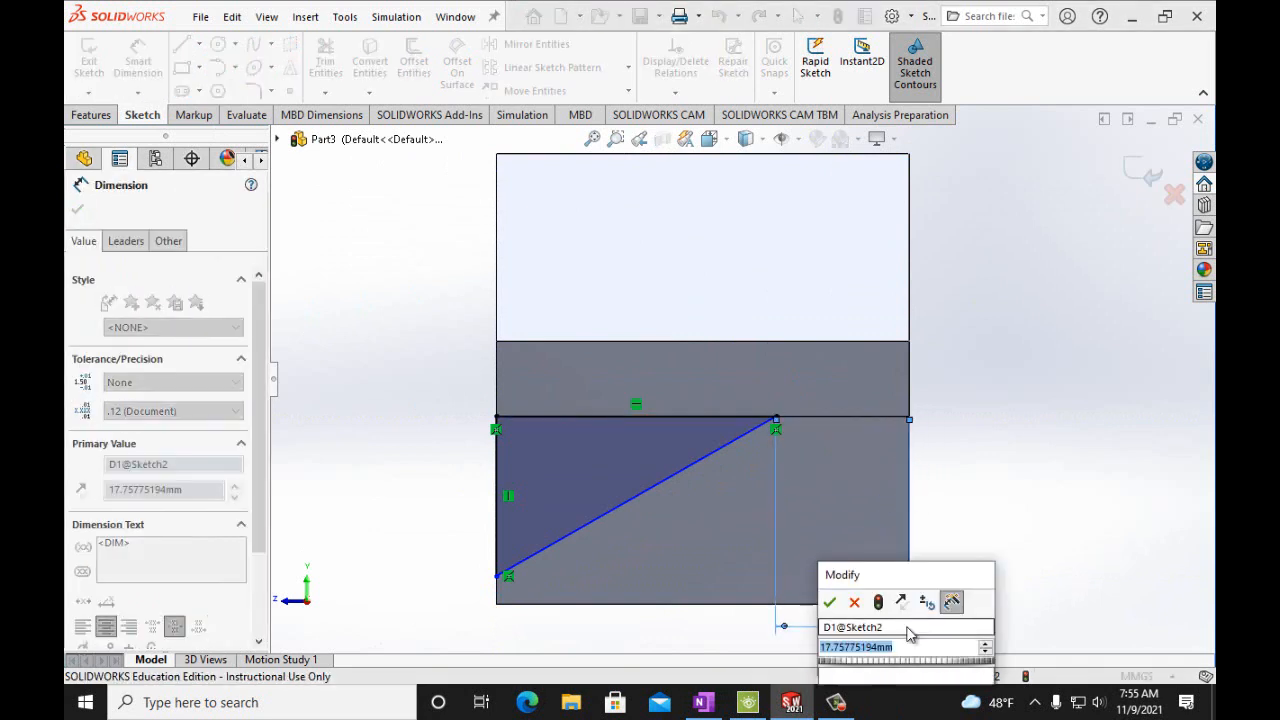
pyautogui.write('15mm')
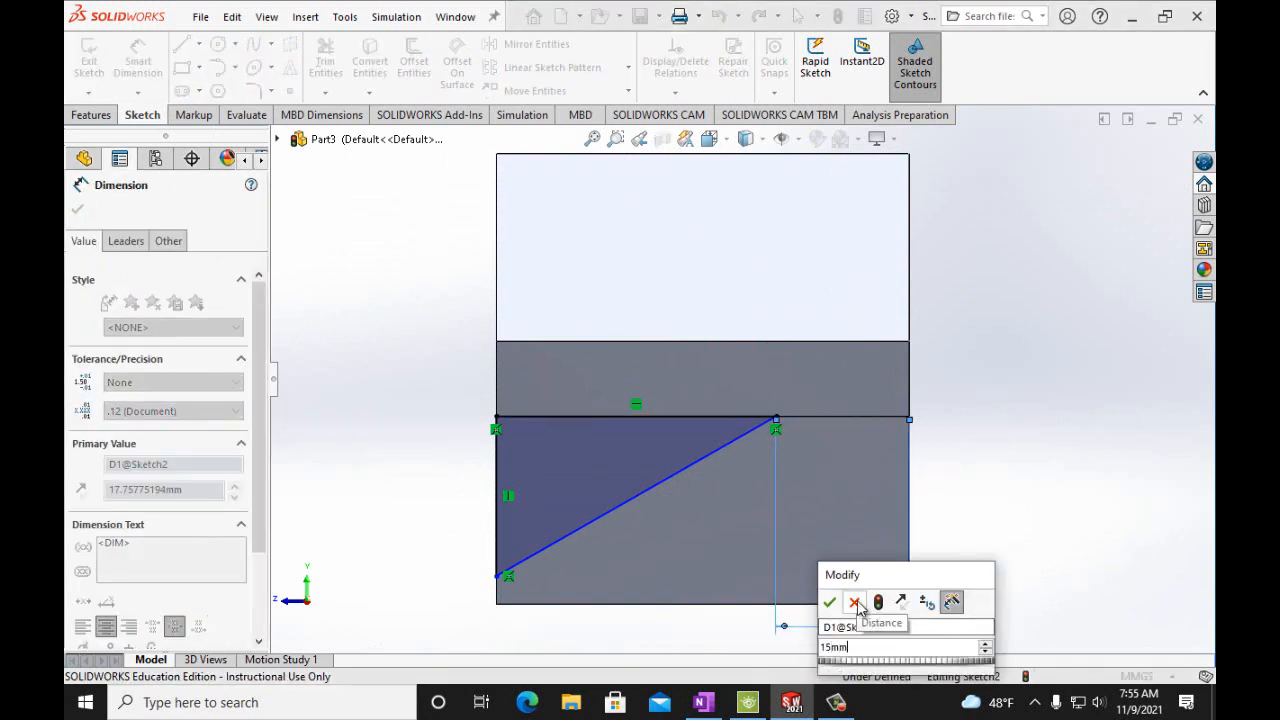
pyautogui.click(836, 602)
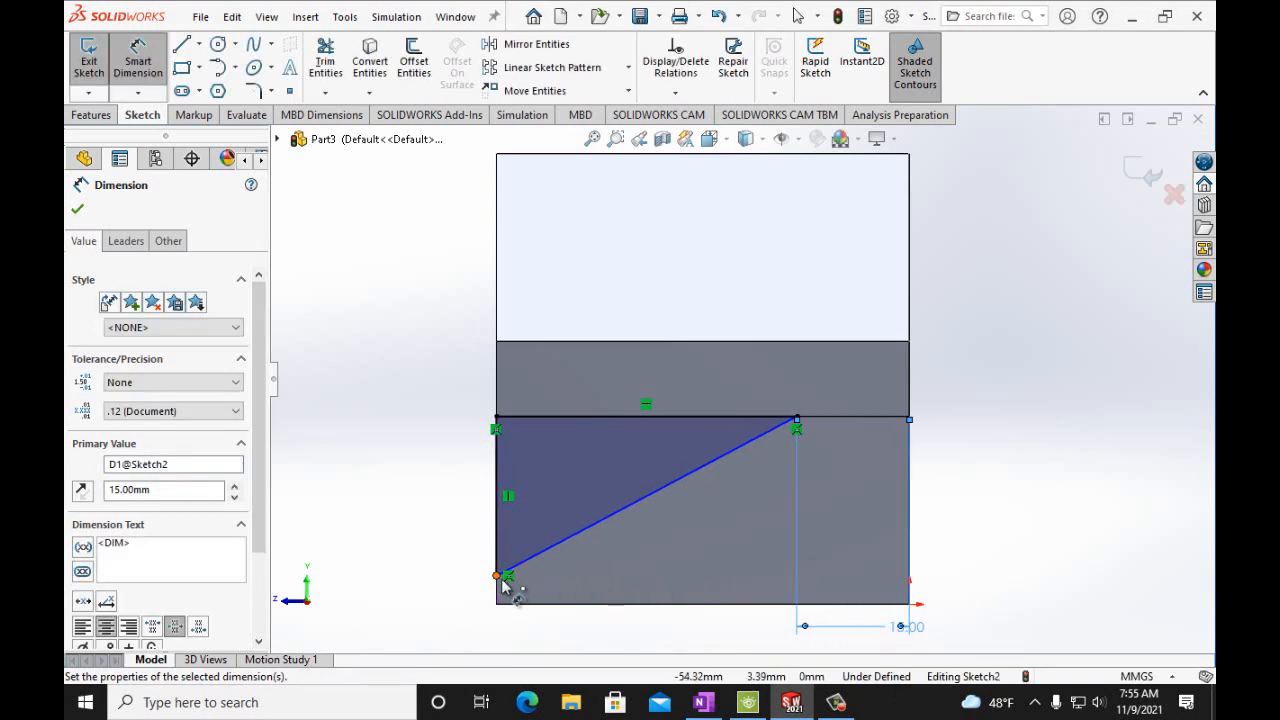
# Dimension the height of the triangle's lowest vertex above the block's bottom front corner as 5 mm
pyautogui.click(498, 577)
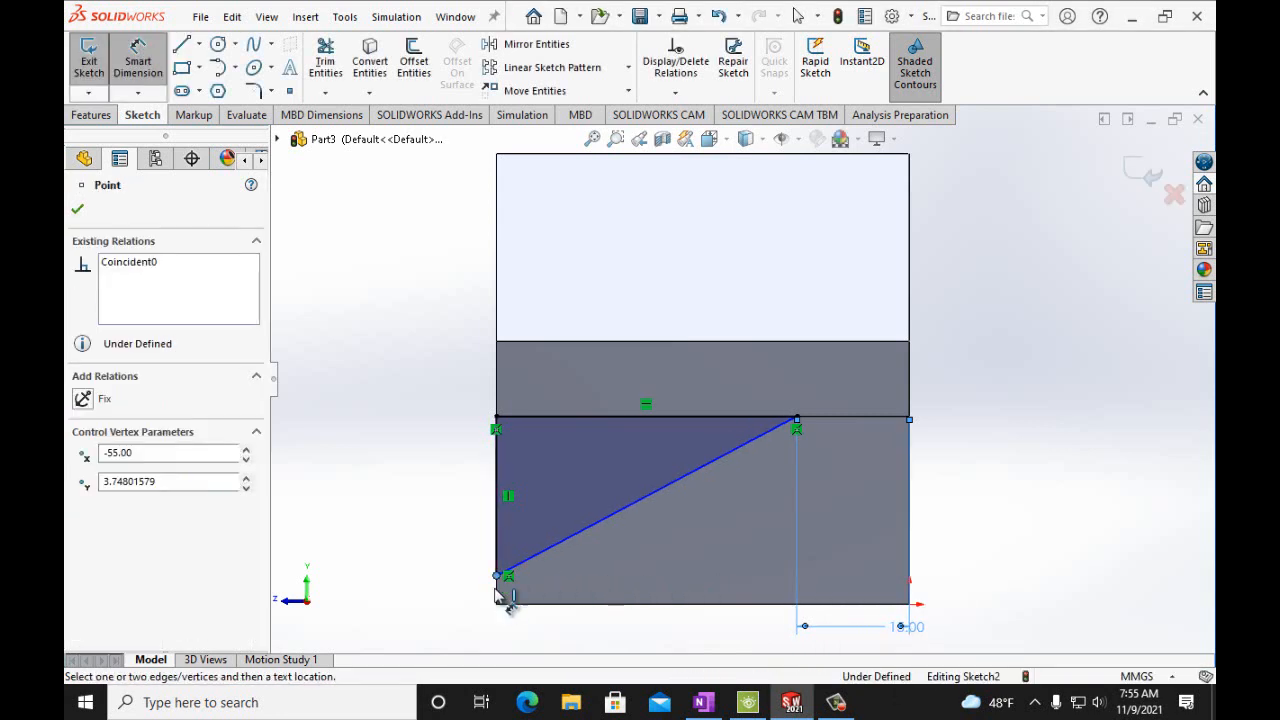
pyautogui.click(447, 612)
pyautogui.write('5mm')
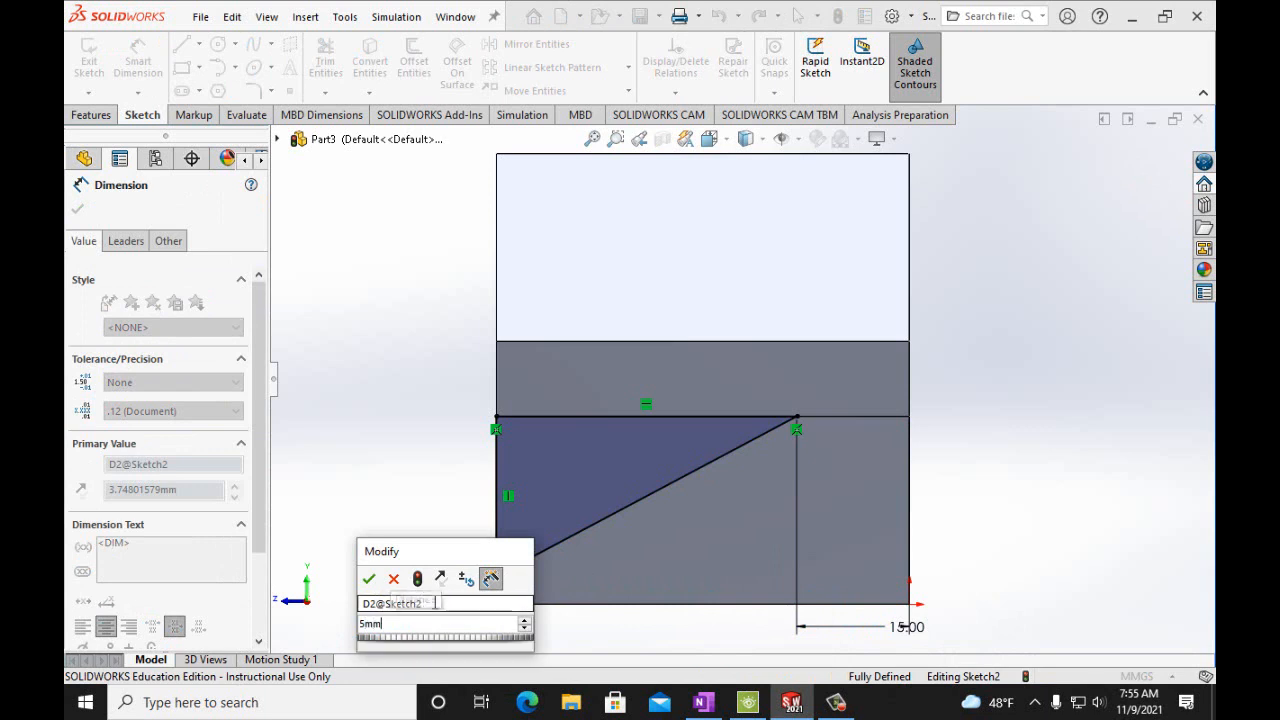
pyautogui.click(369, 581)
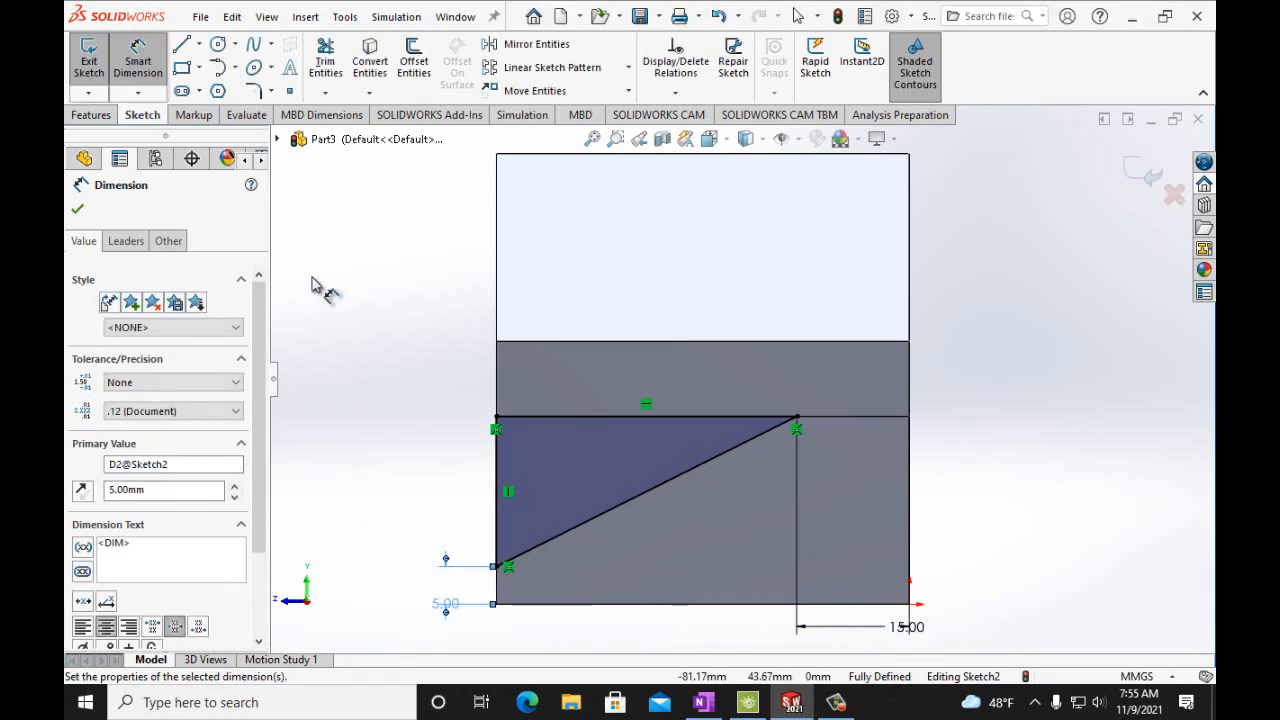
pyautogui.click(79, 210)
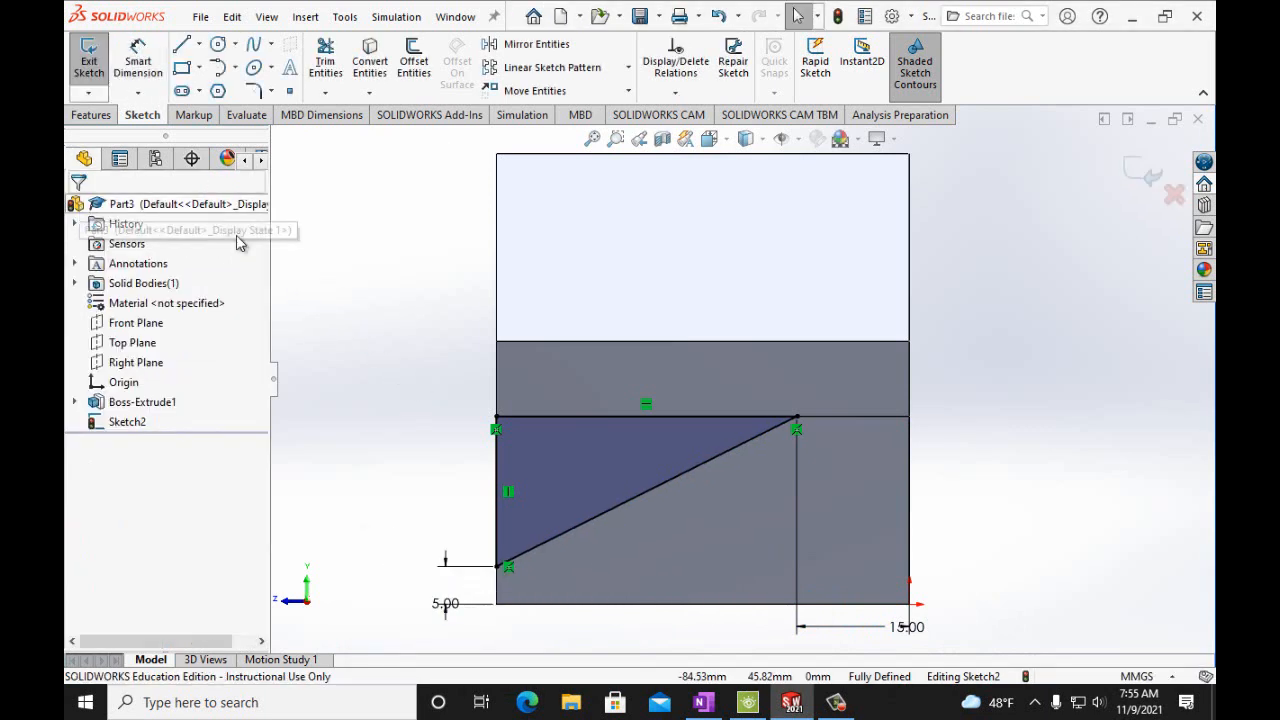
# Cut-extrude the triangle as a blind cut 20 mm deep into the block
pyautogui.click(106, 117)
pyautogui.click(331, 60)
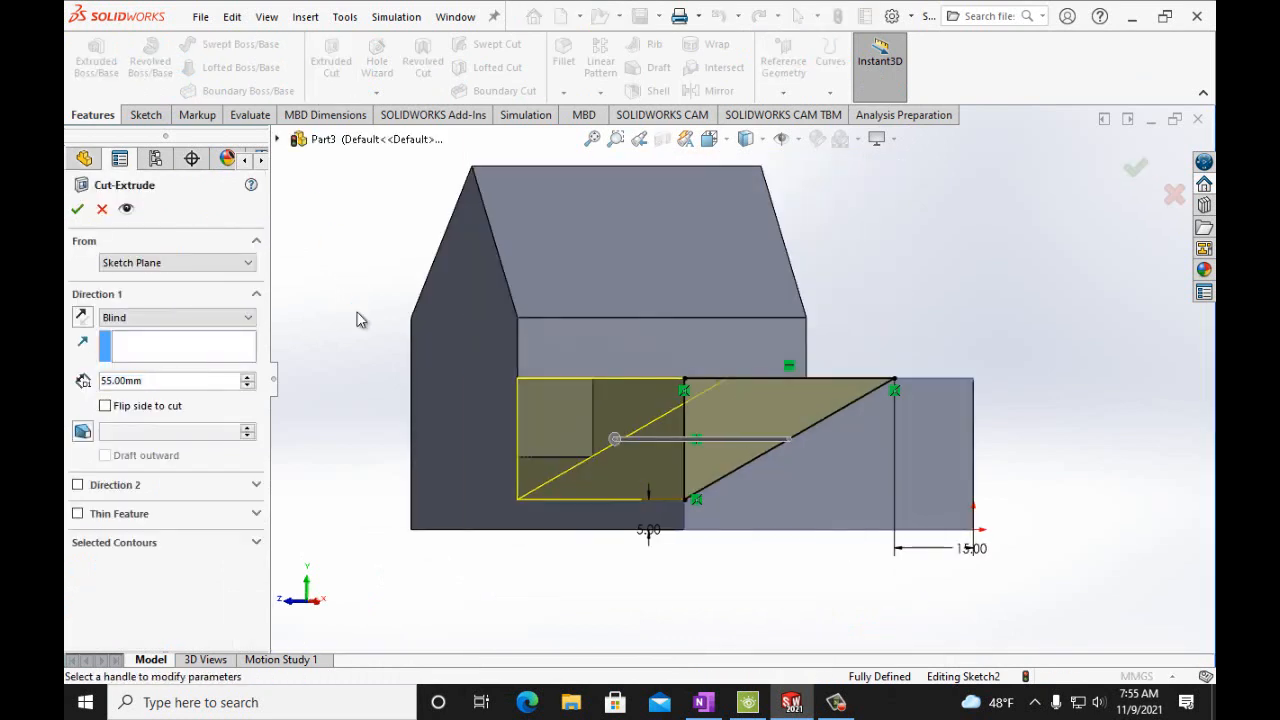
pyautogui.click(112, 381)
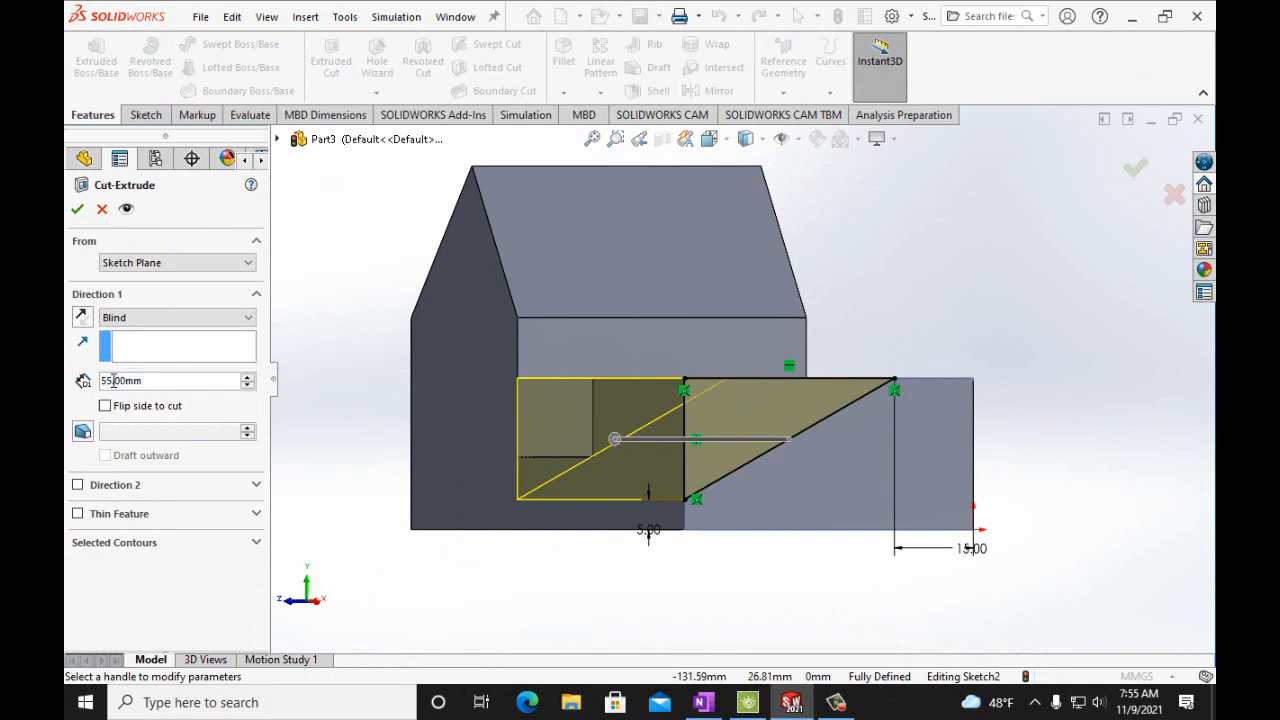
pyautogui.press('BackSpace')
pyautogui.press('BackSpace')
pyautogui.write('20')
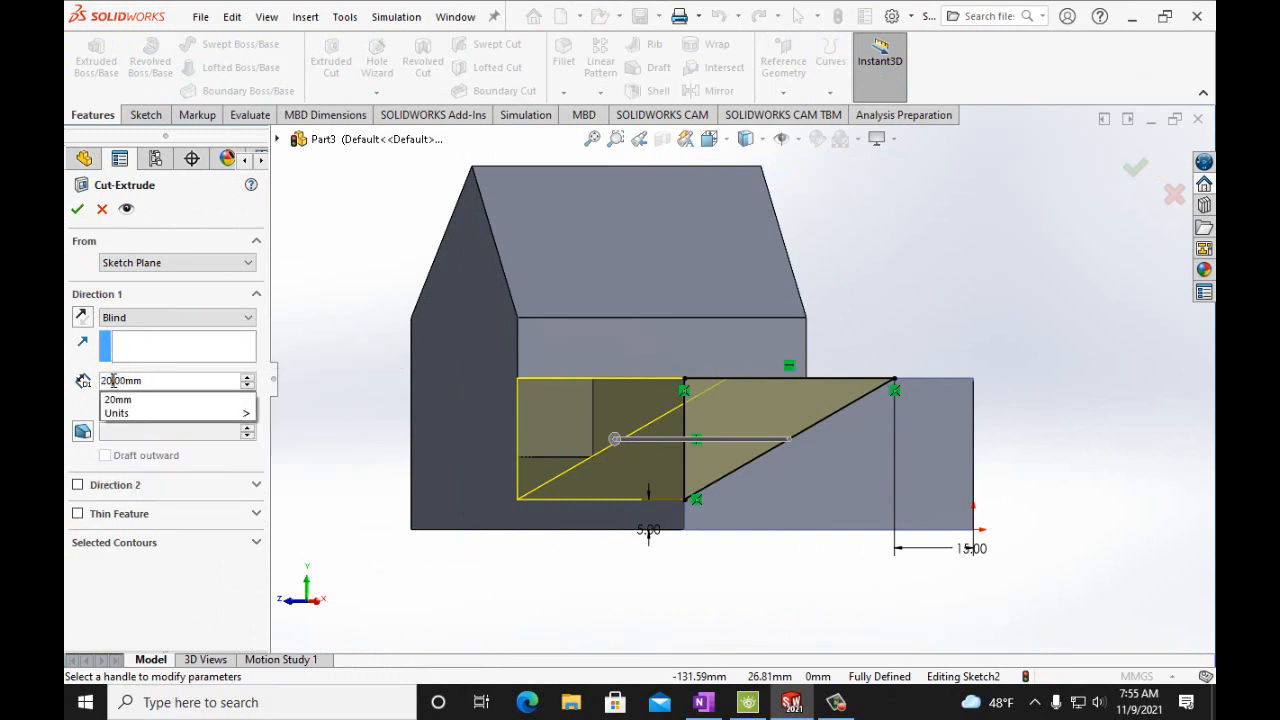
pyautogui.press('Return')
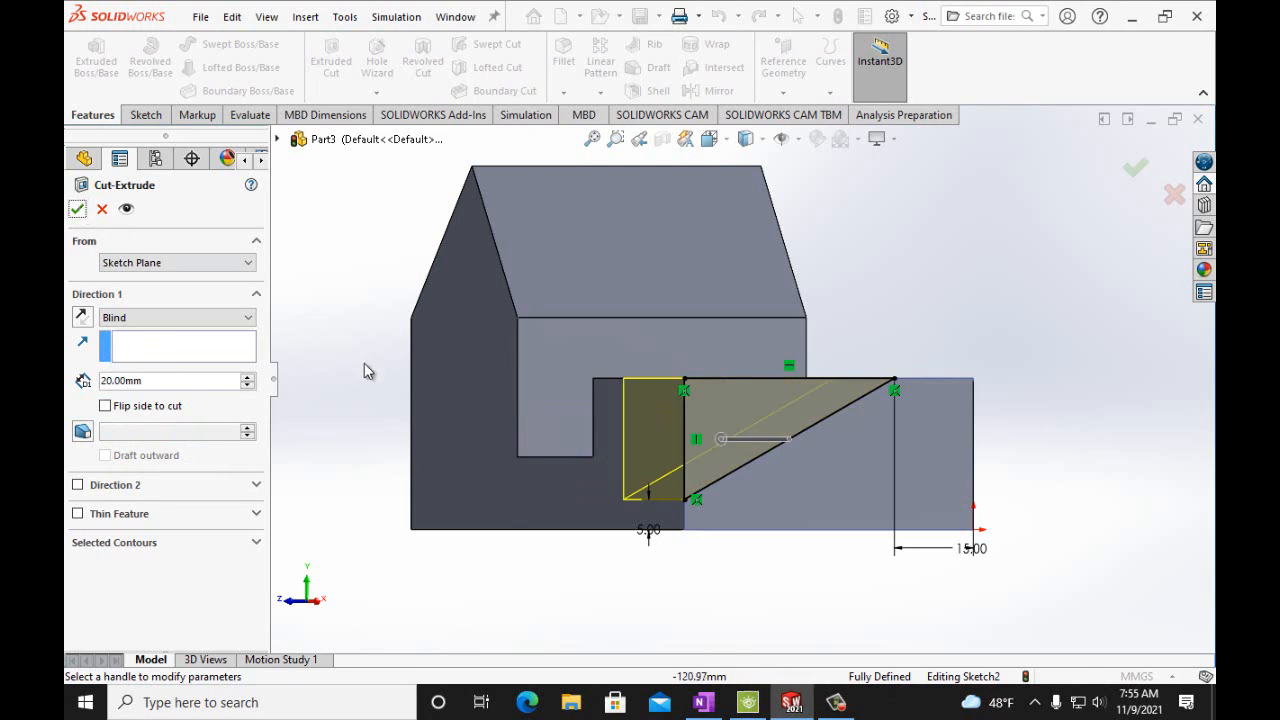
pyautogui.click(77, 209)
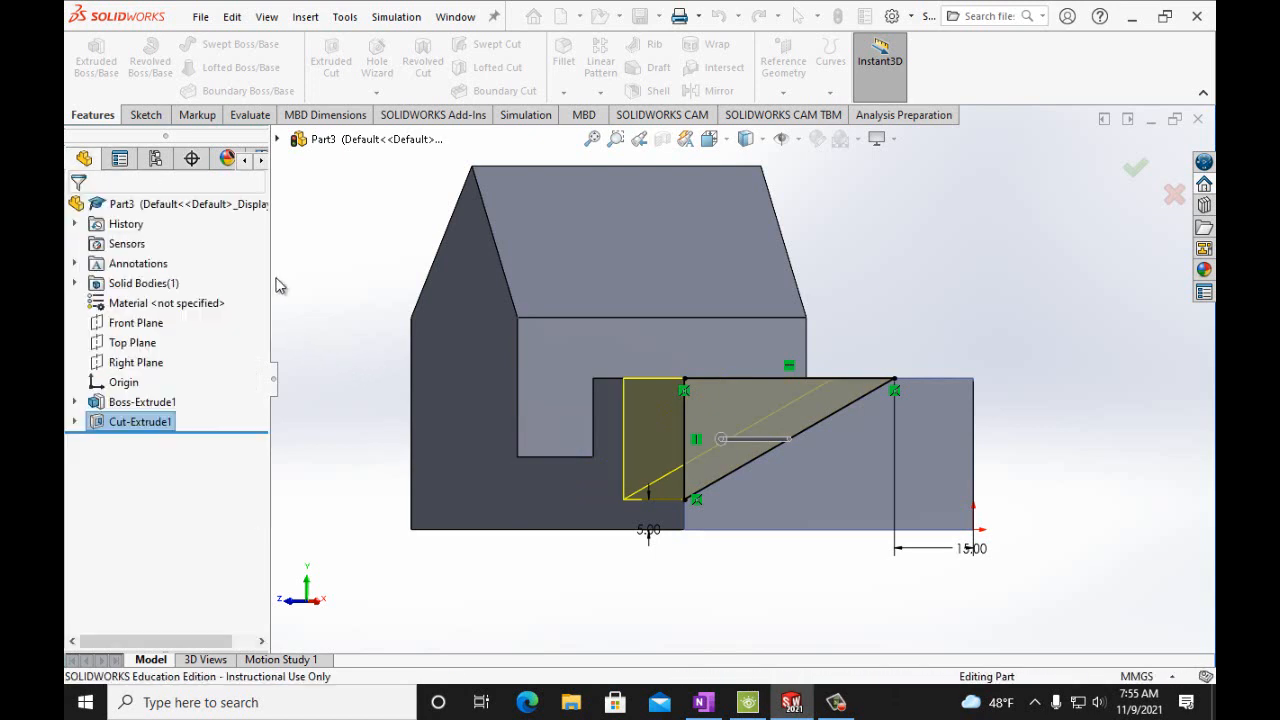
pyautogui.hotkey('ctrl', '7')
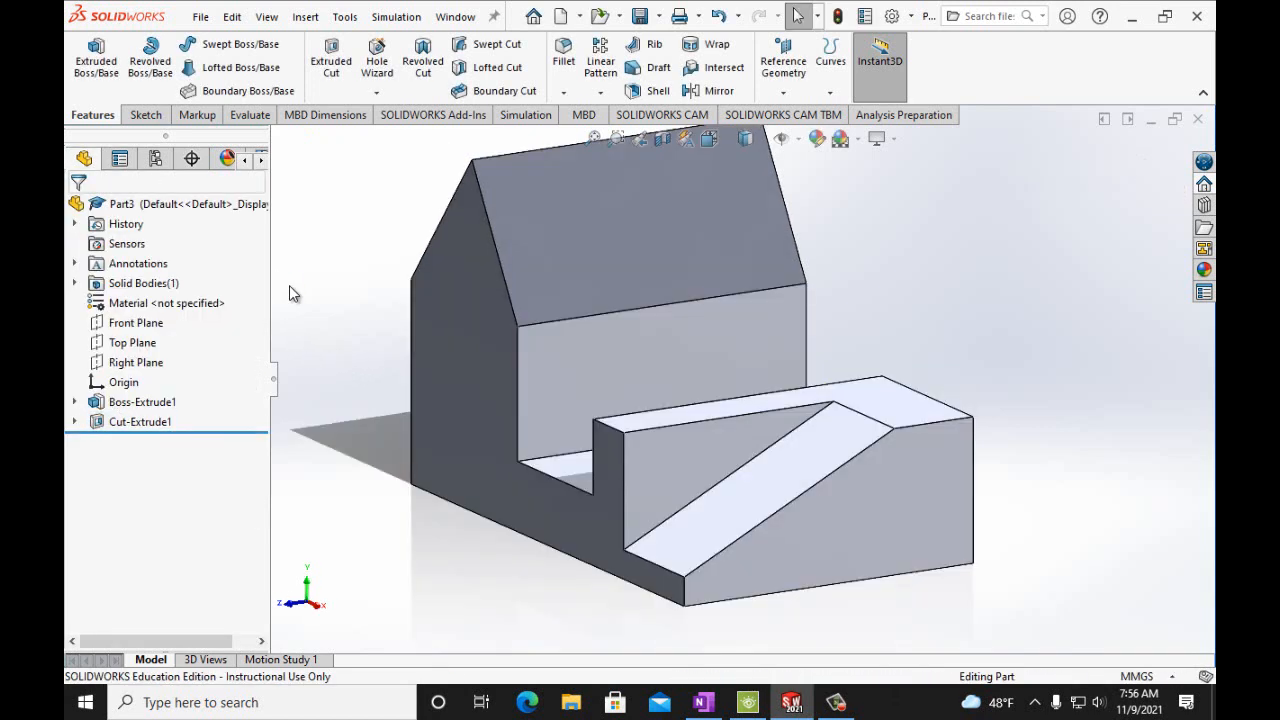
# Switch to OneNote, examine the diameter and position of the hole in the front face, and return to SOLIDWORKS
pyautogui.click(703, 704)
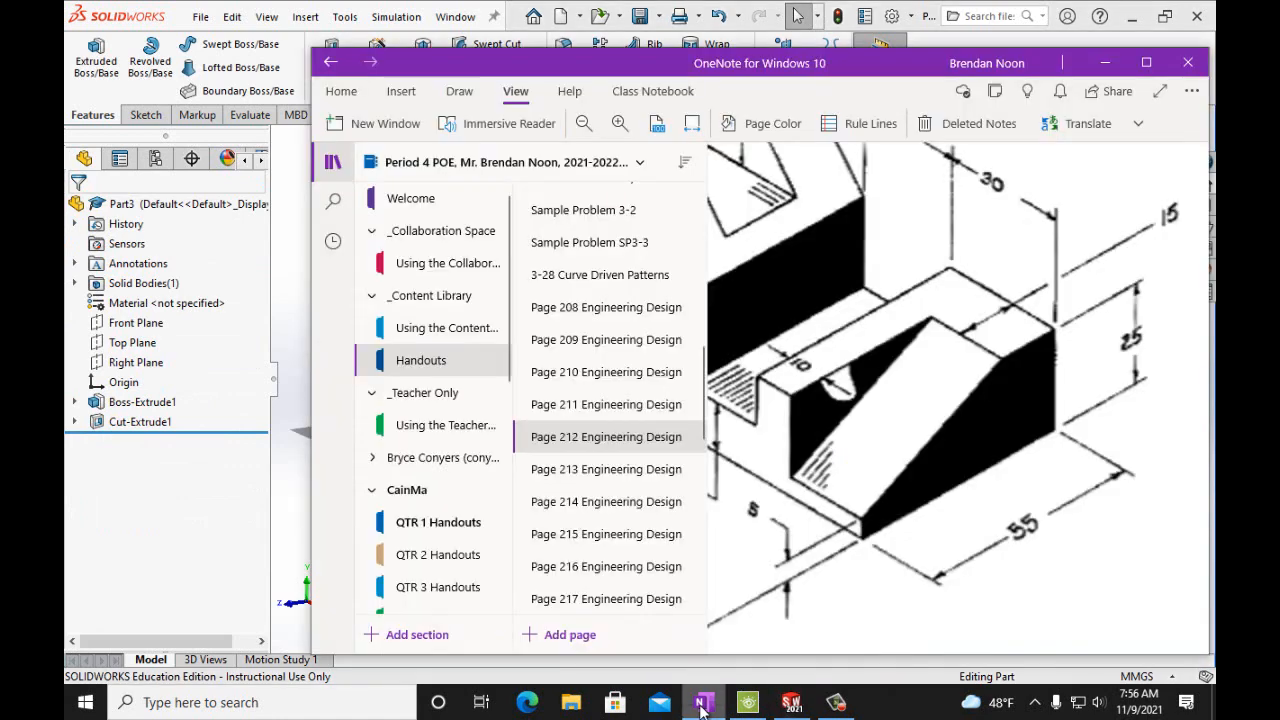
pyautogui.scroll(5, 808, 627)
pyautogui.scroll(-3, 815, 645)
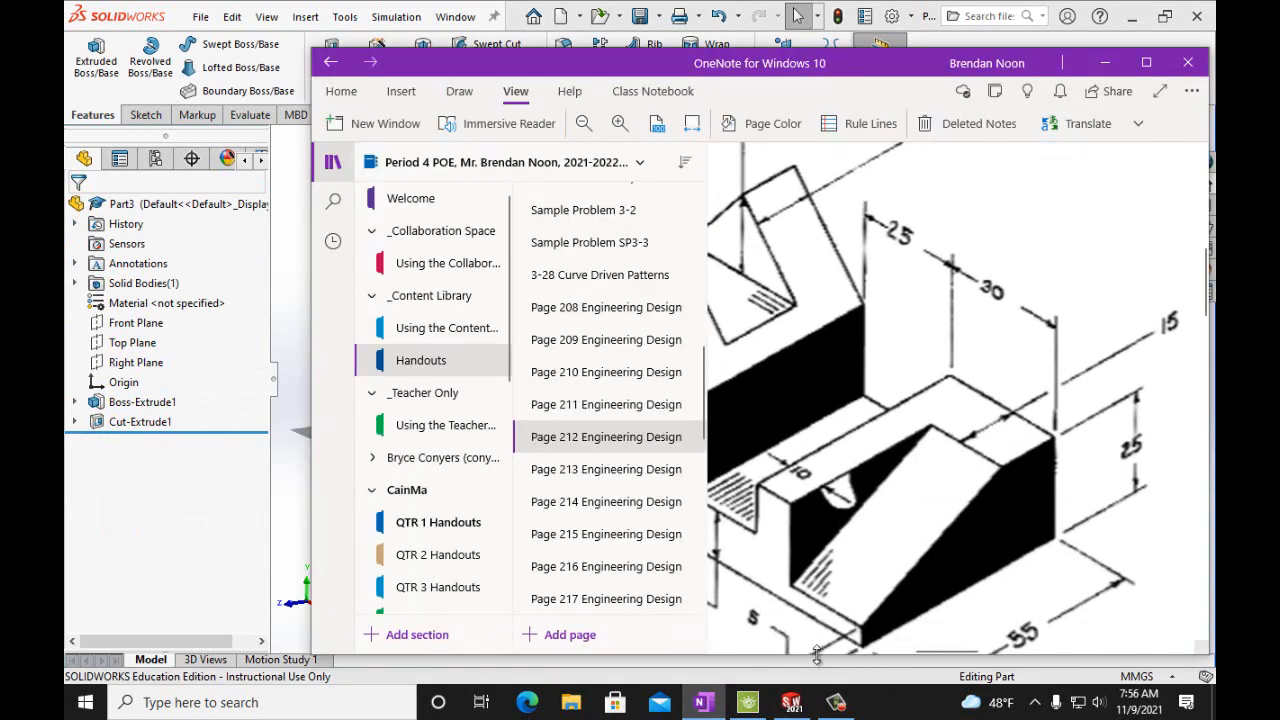
pyautogui.scroll(5, 935, 650)
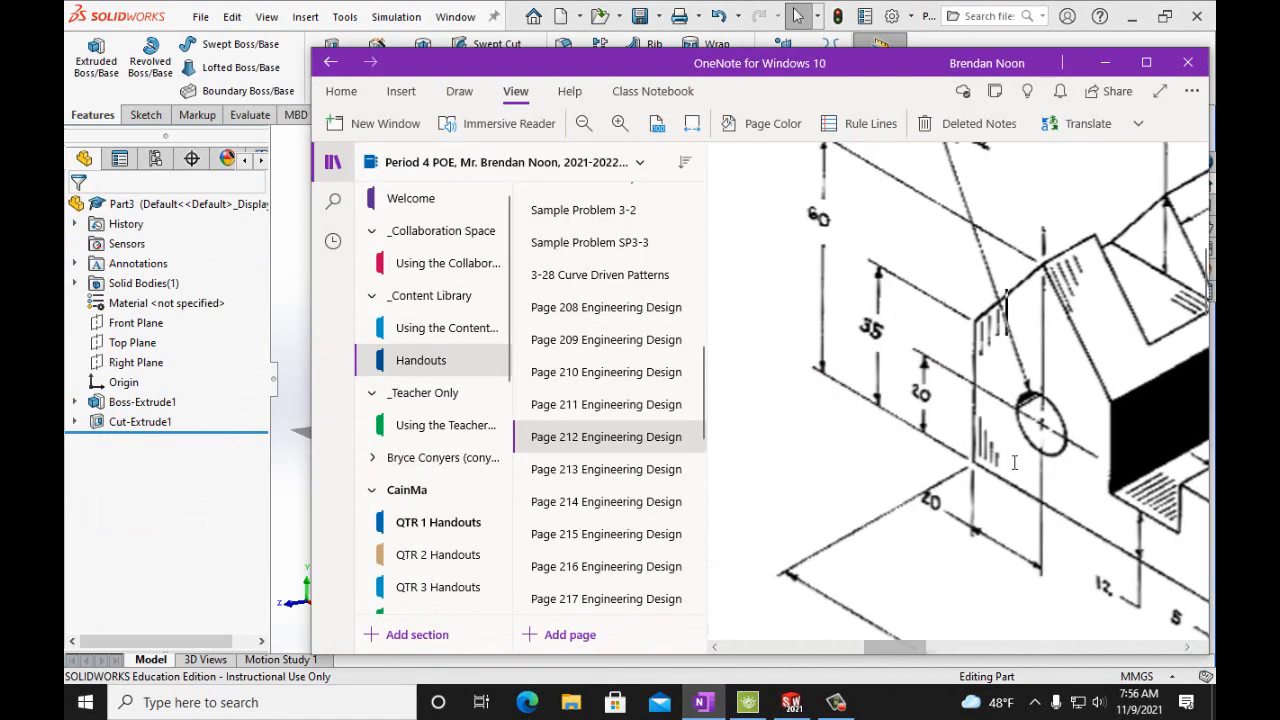
pyautogui.scroll(2, 983, 421)
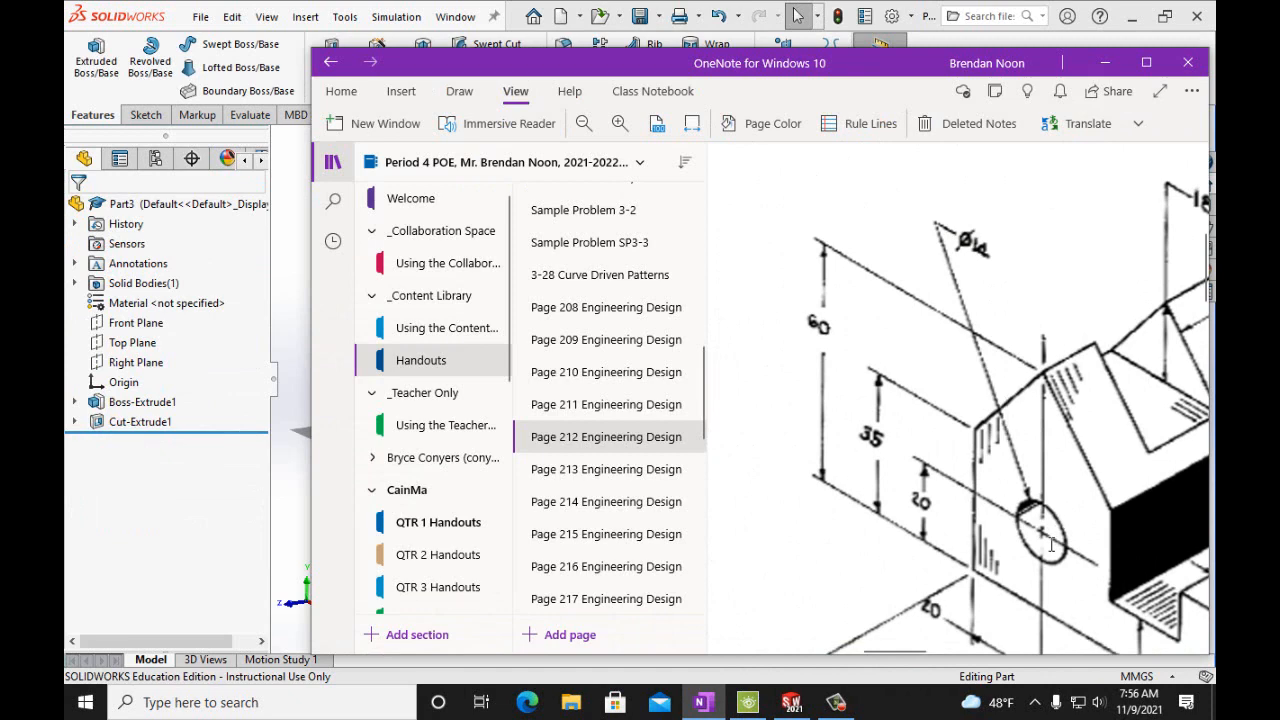
pyautogui.scroll(-2, 1051, 545)
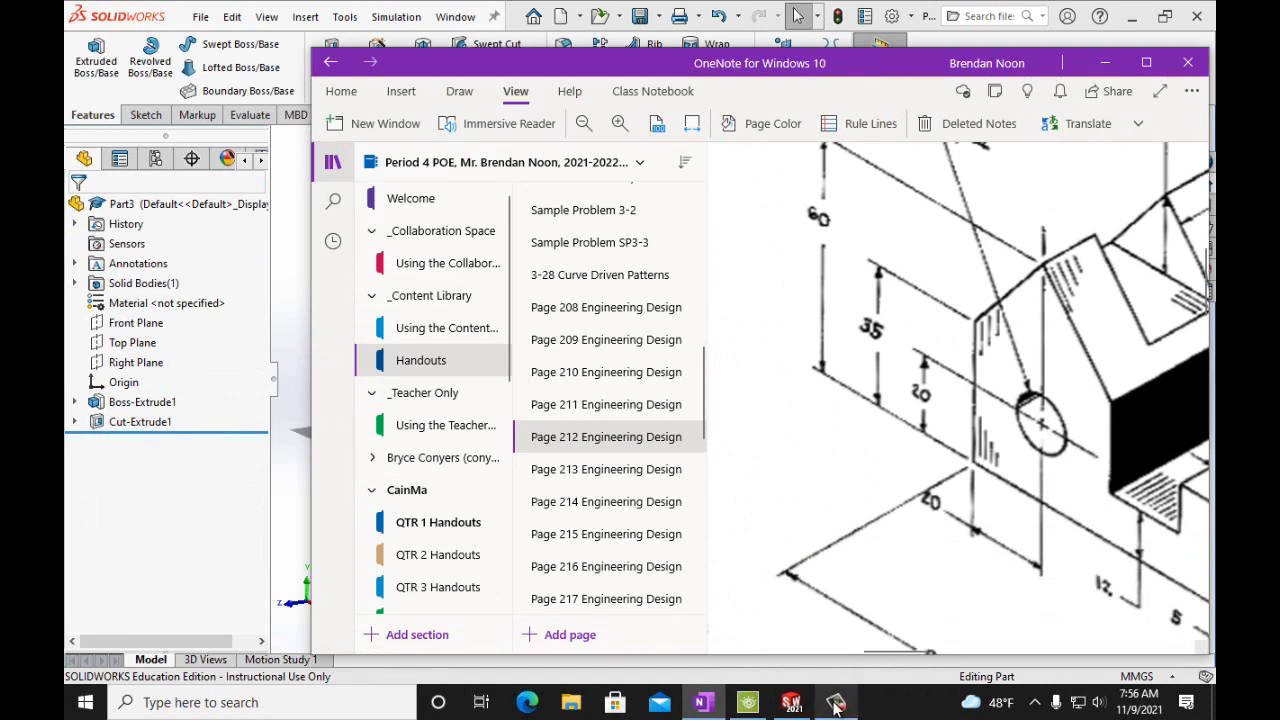
pyautogui.click(791, 702)
# Sketch a circle of about 4.2 mm radius on the peaked front face, centred about 15.4 mm right of and 19.6 mm above the origin
pyautogui.click(497, 466)
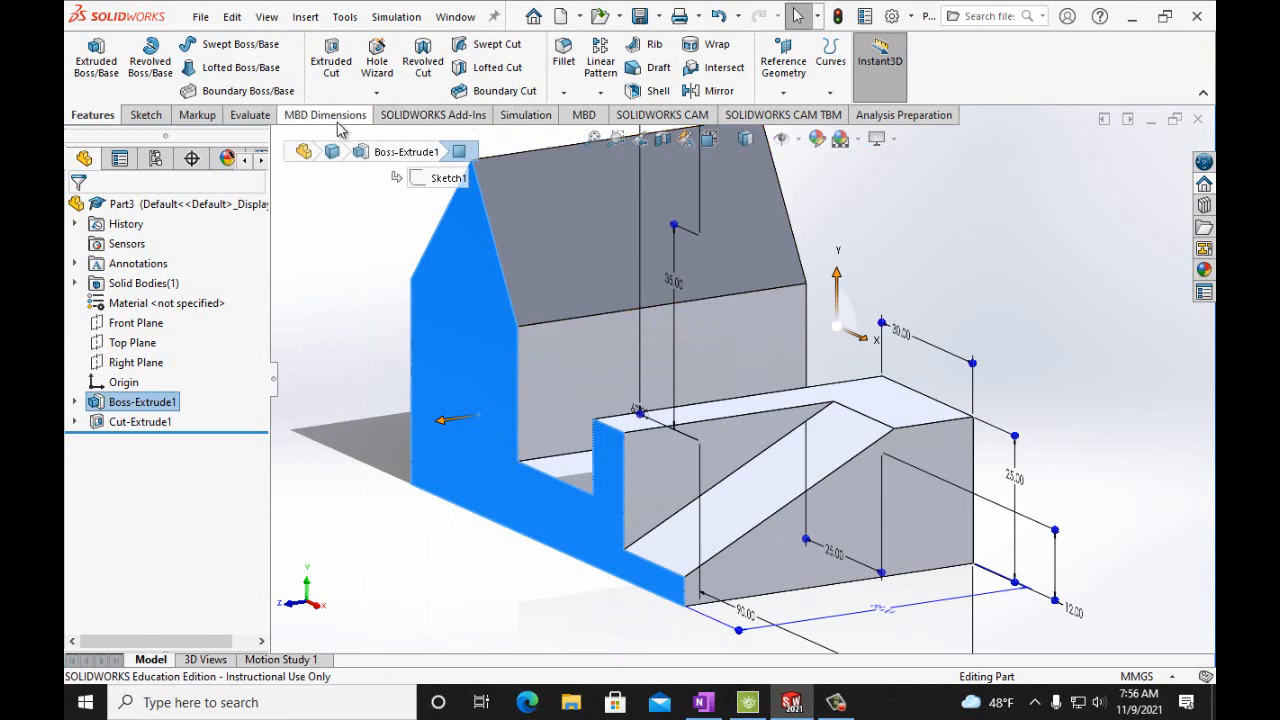
pyautogui.click(722, 143)
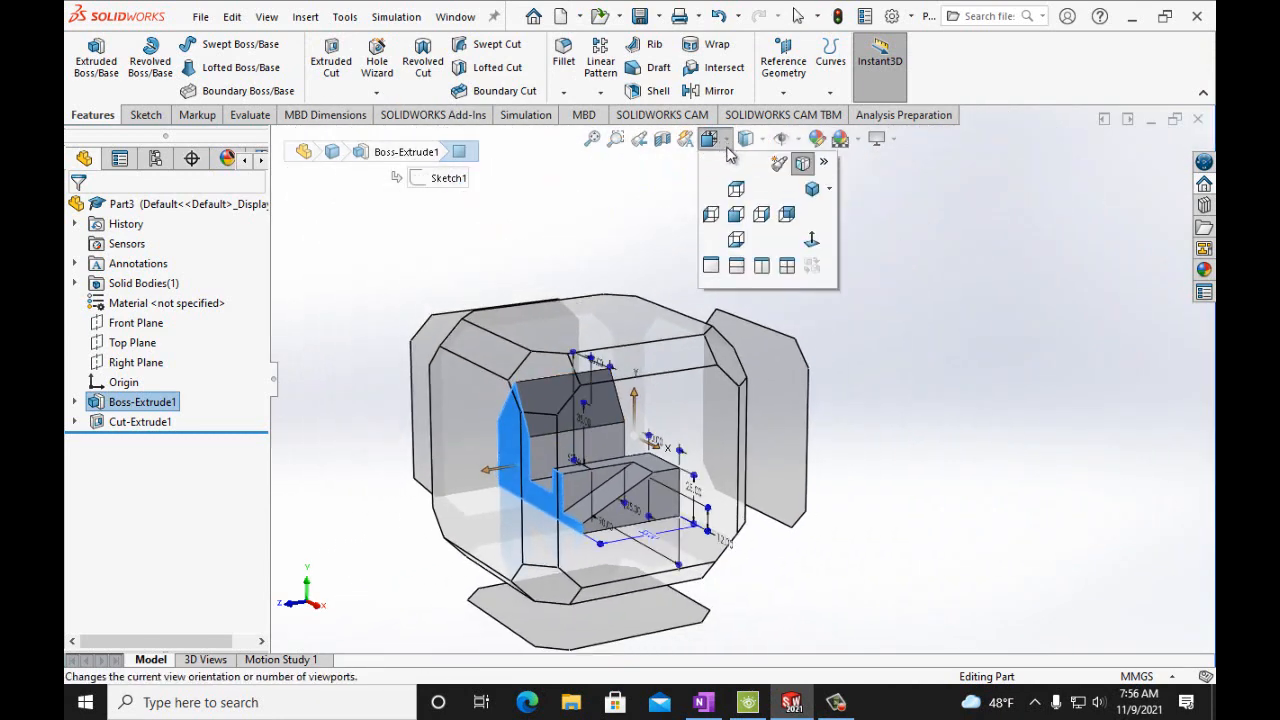
pyautogui.click(736, 214)
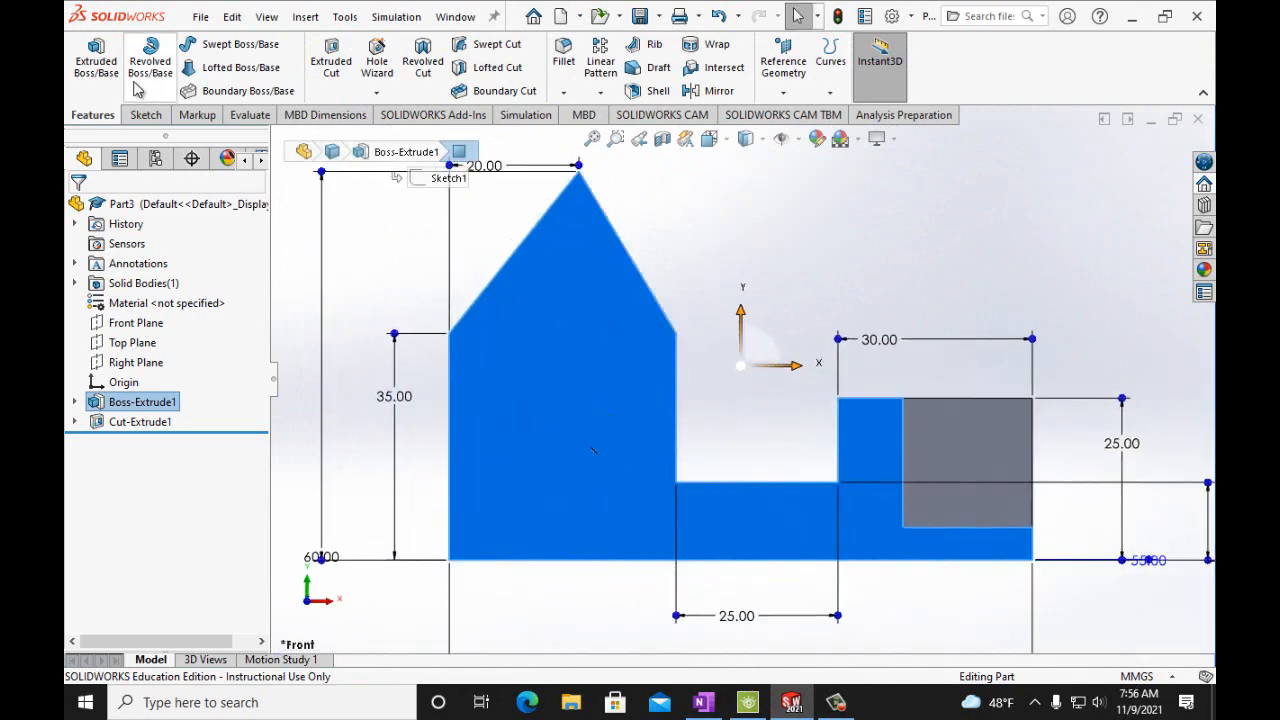
pyautogui.click(145, 115)
pyautogui.click(88, 55)
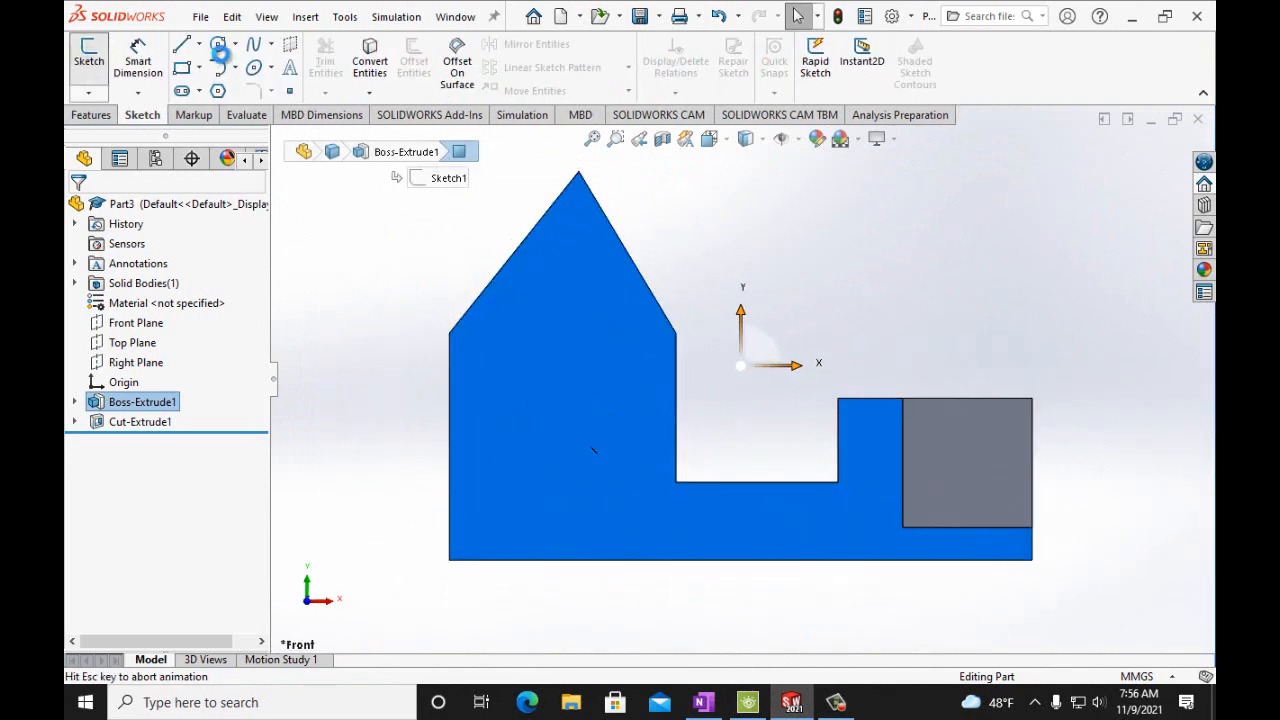
pyautogui.click(218, 45)
pyautogui.click(549, 445)
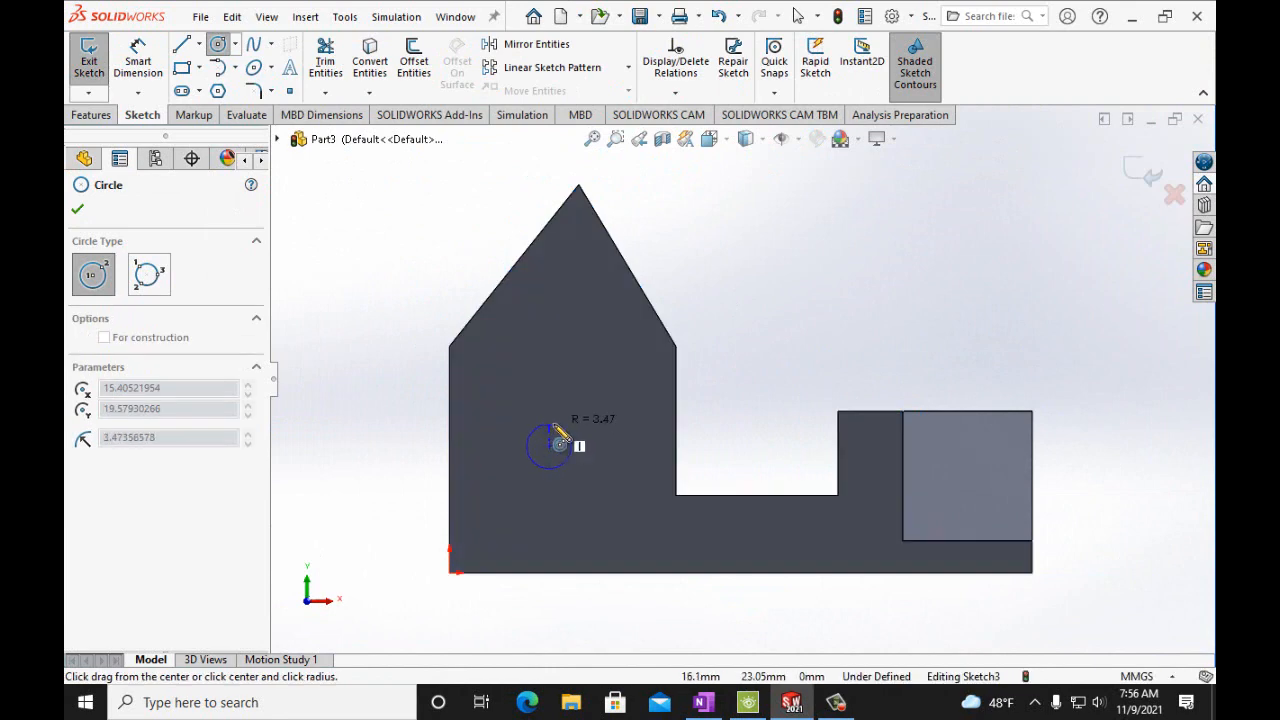
pyautogui.click(569, 426)
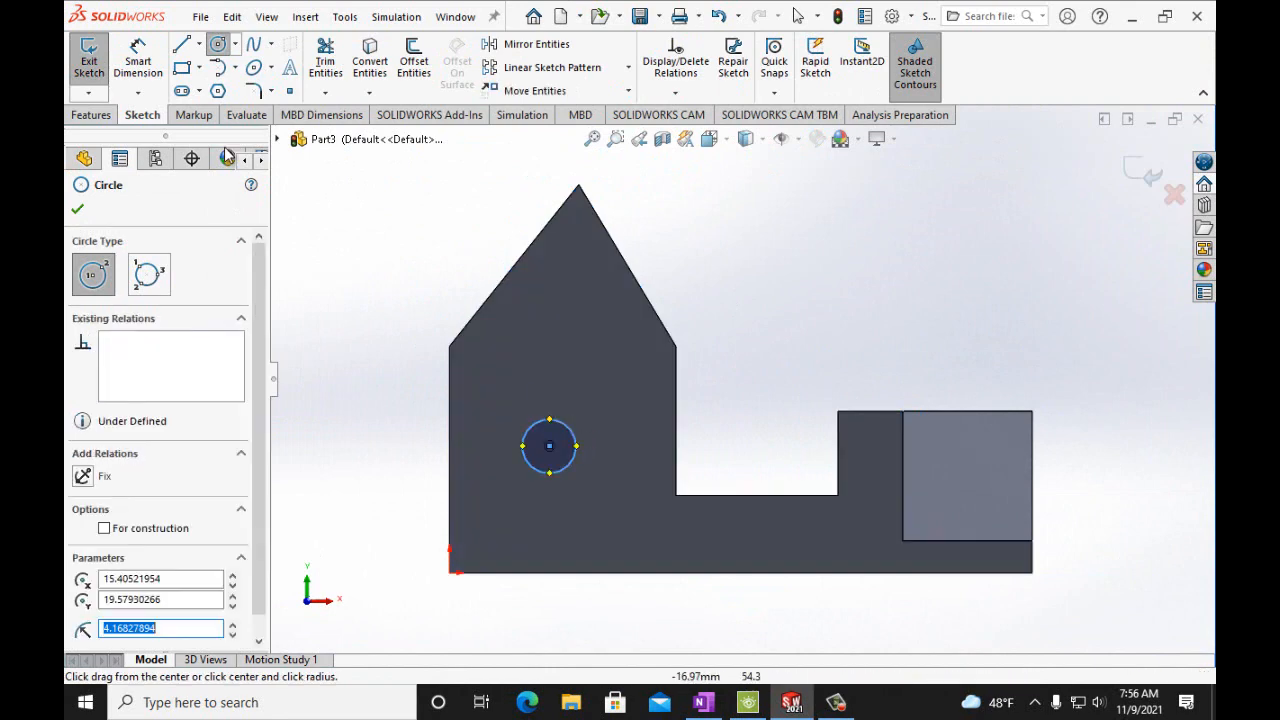
# Dimension the circle's centre 20 mm horizontally from the peaked front face's left vertical edge
pyautogui.click(135, 60)
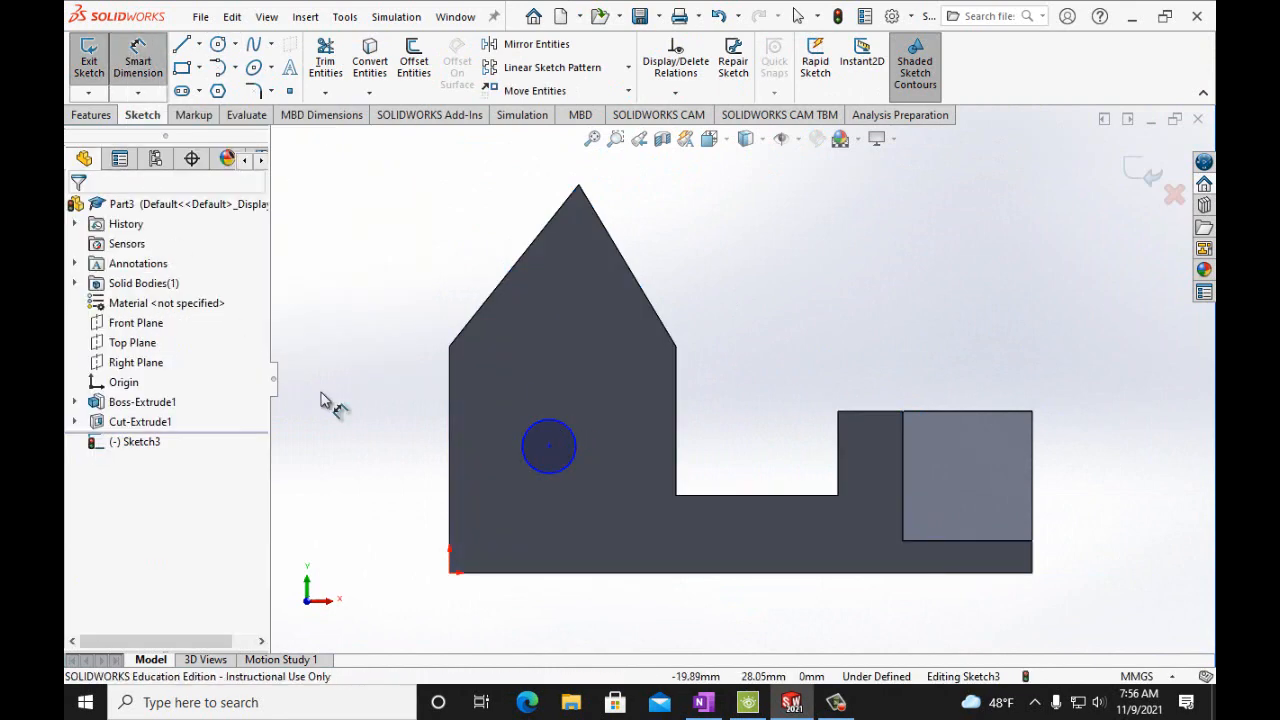
pyautogui.click(548, 445)
pyautogui.click(449, 457)
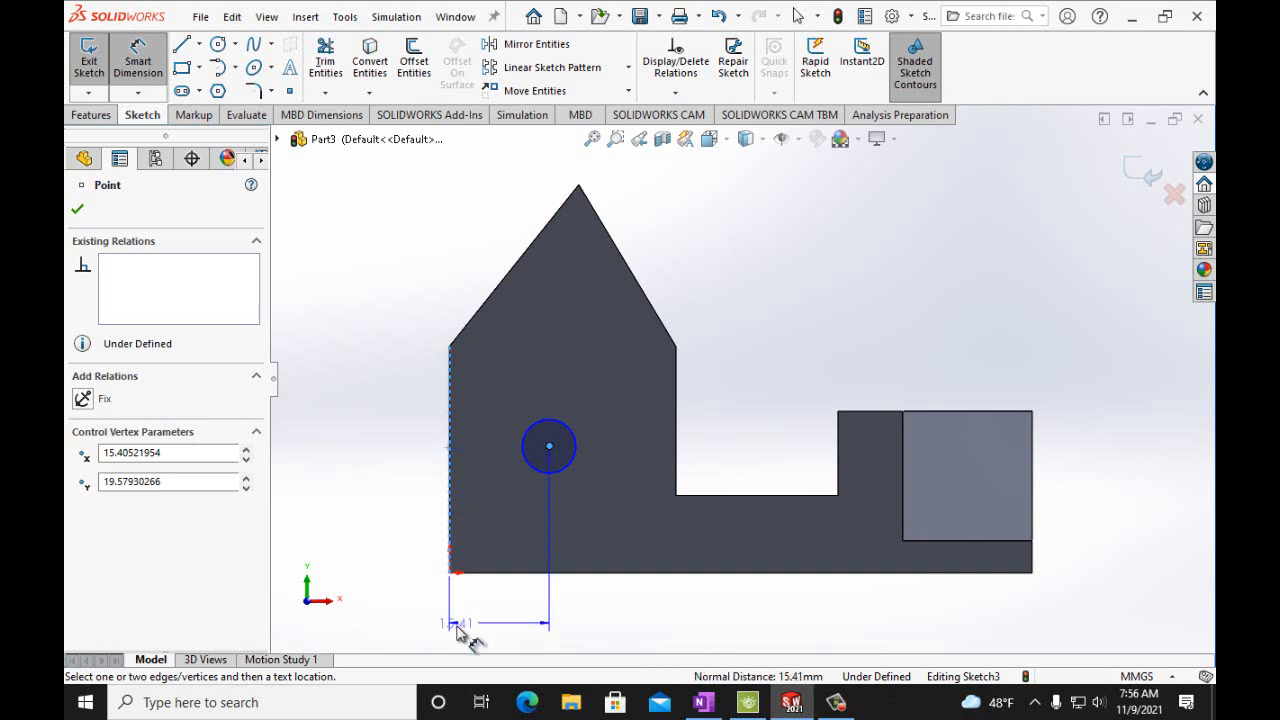
pyautogui.click(458, 624)
pyautogui.write('20mm')
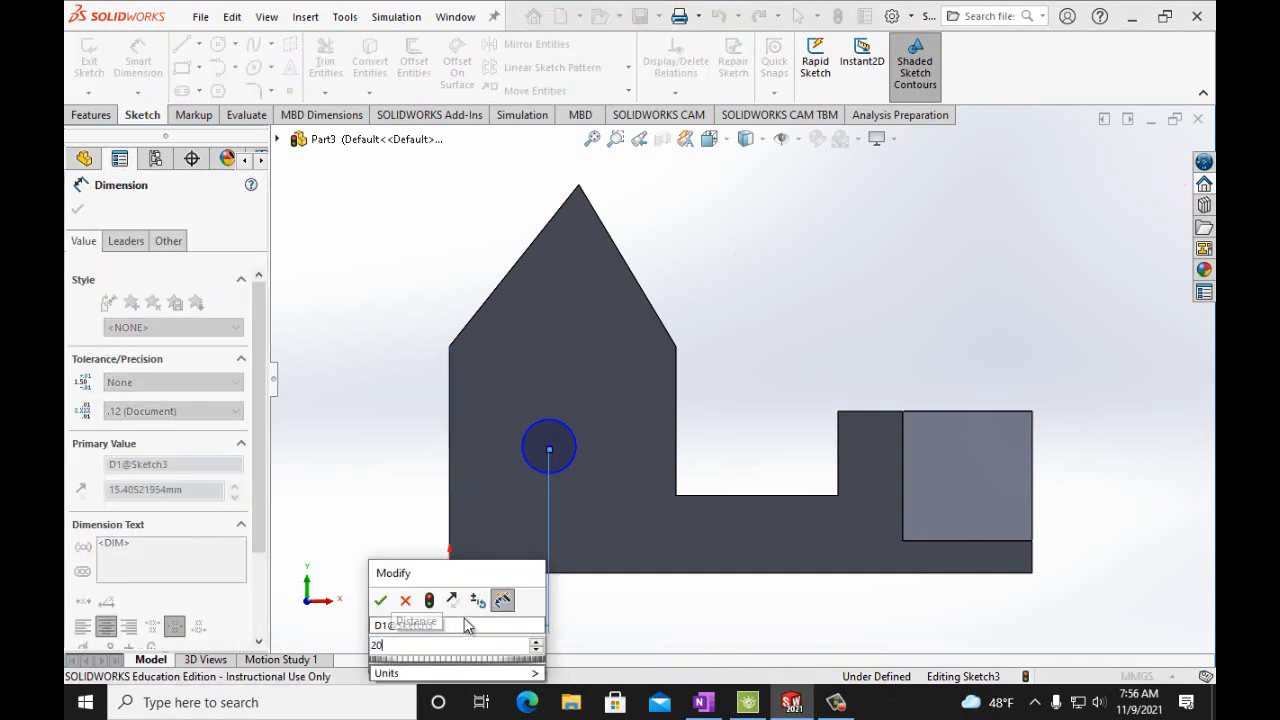
pyautogui.click(382, 600)
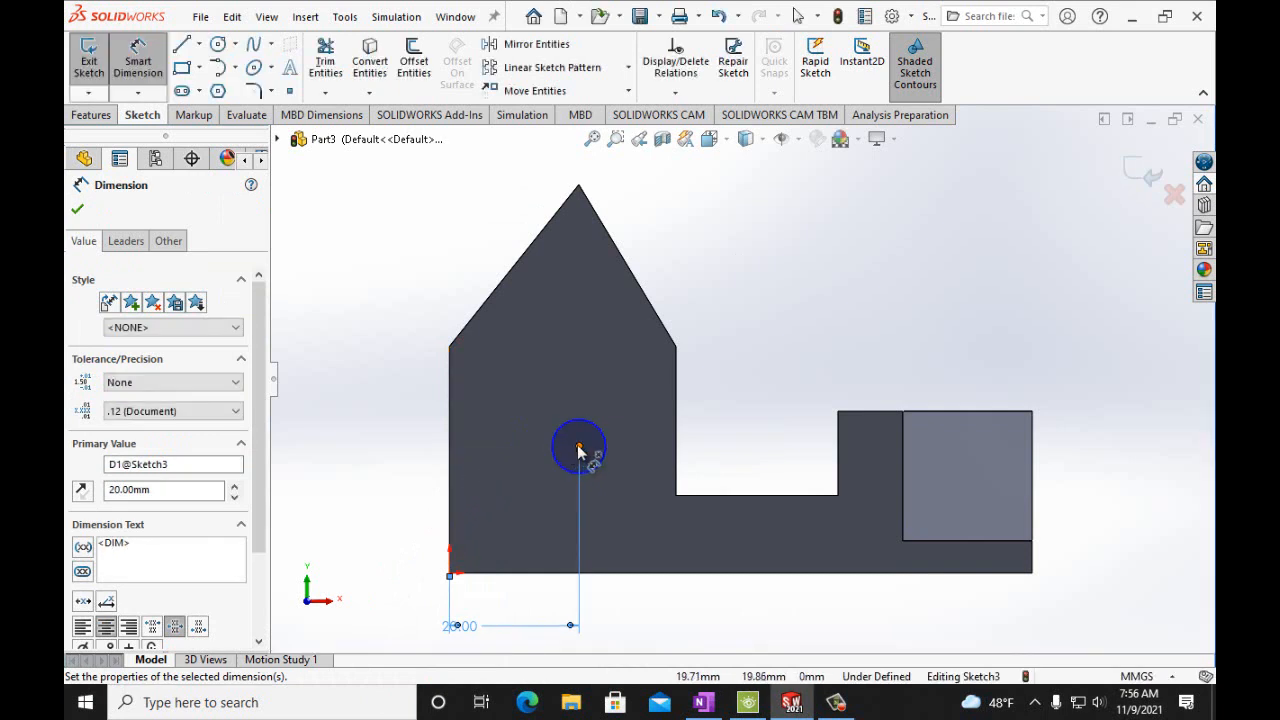
# Dimension the circle's centre 20 mm above the bottom edge of the front face
pyautogui.click(579, 448)
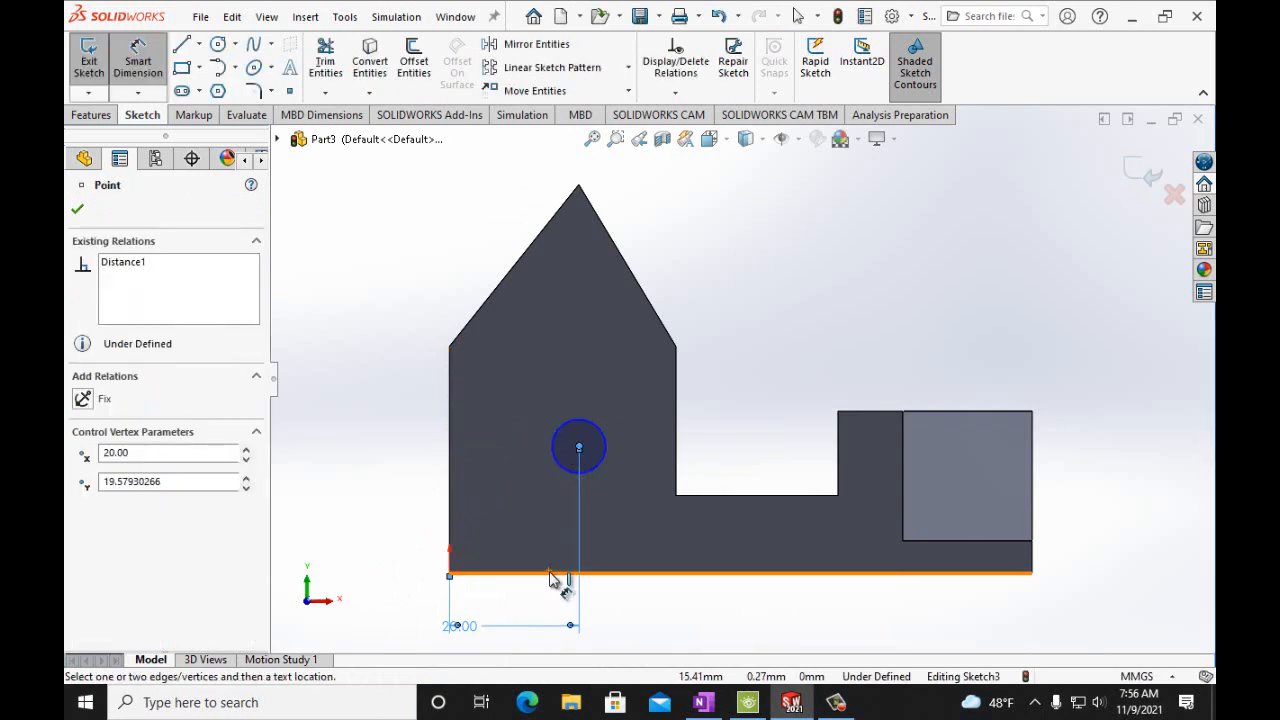
pyautogui.click(556, 575)
pyautogui.click(373, 562)
pyautogui.write('2')
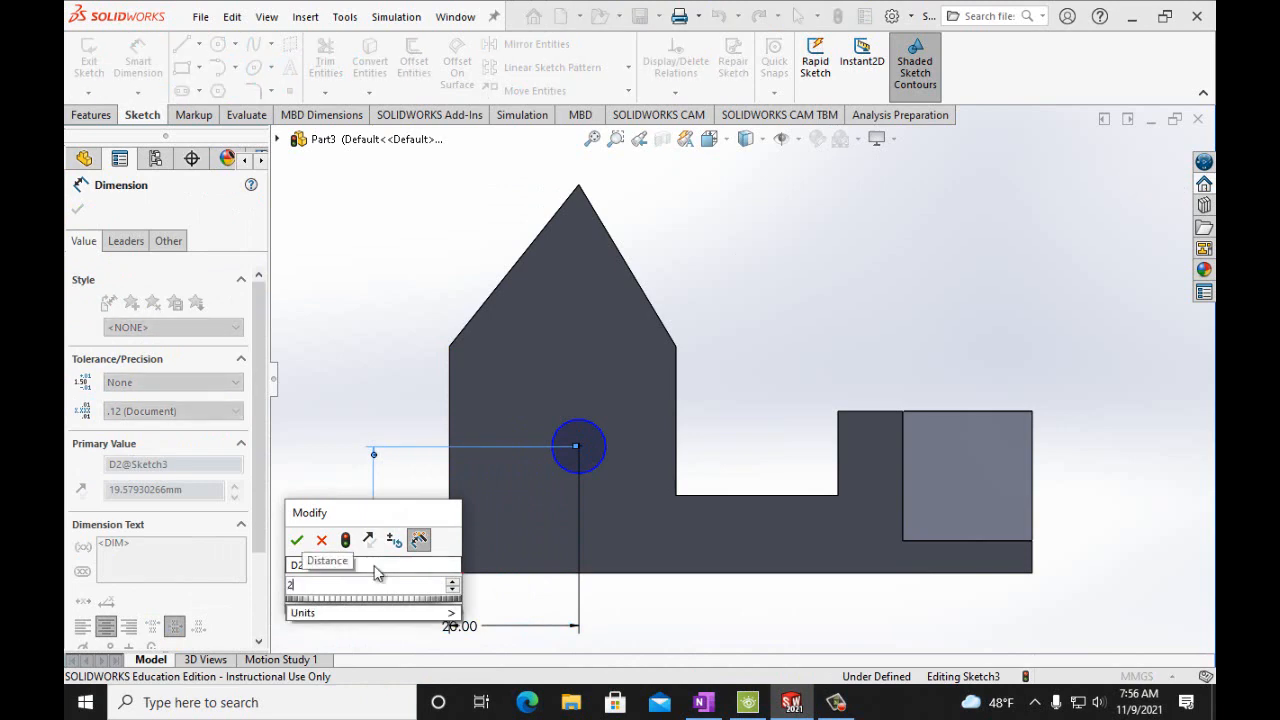
pyautogui.write('0mm')
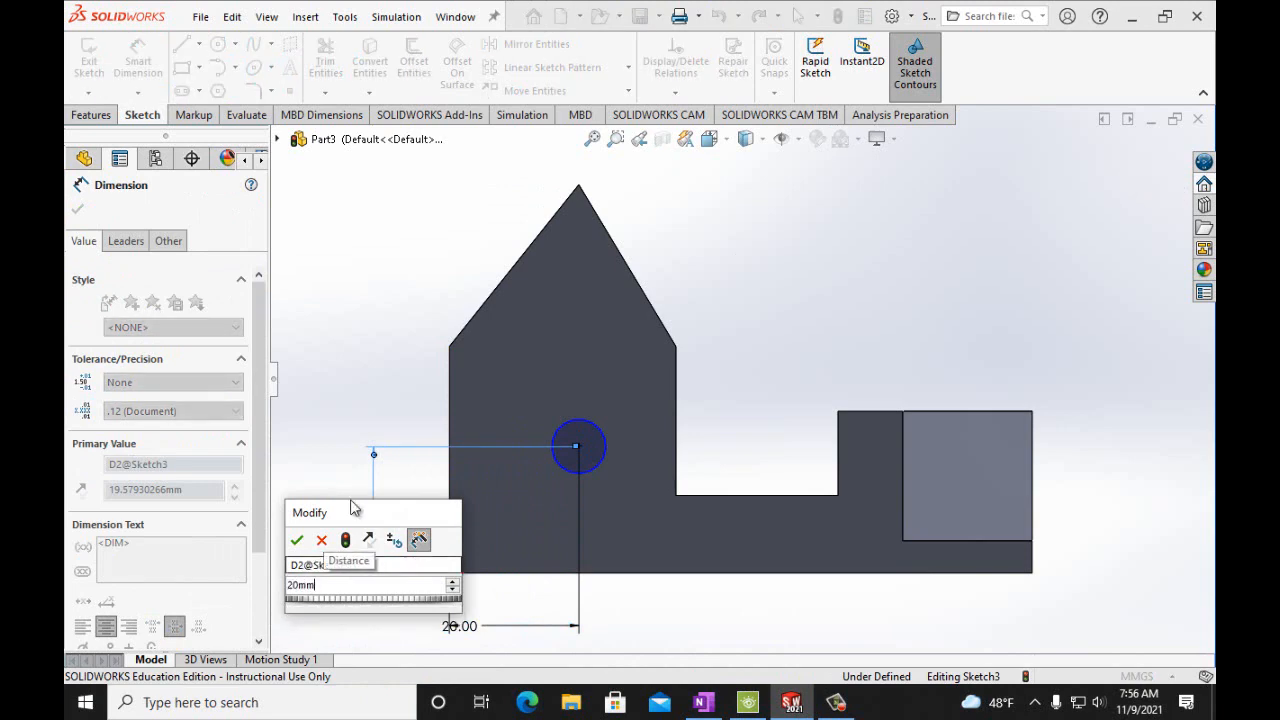
pyautogui.click(299, 541)
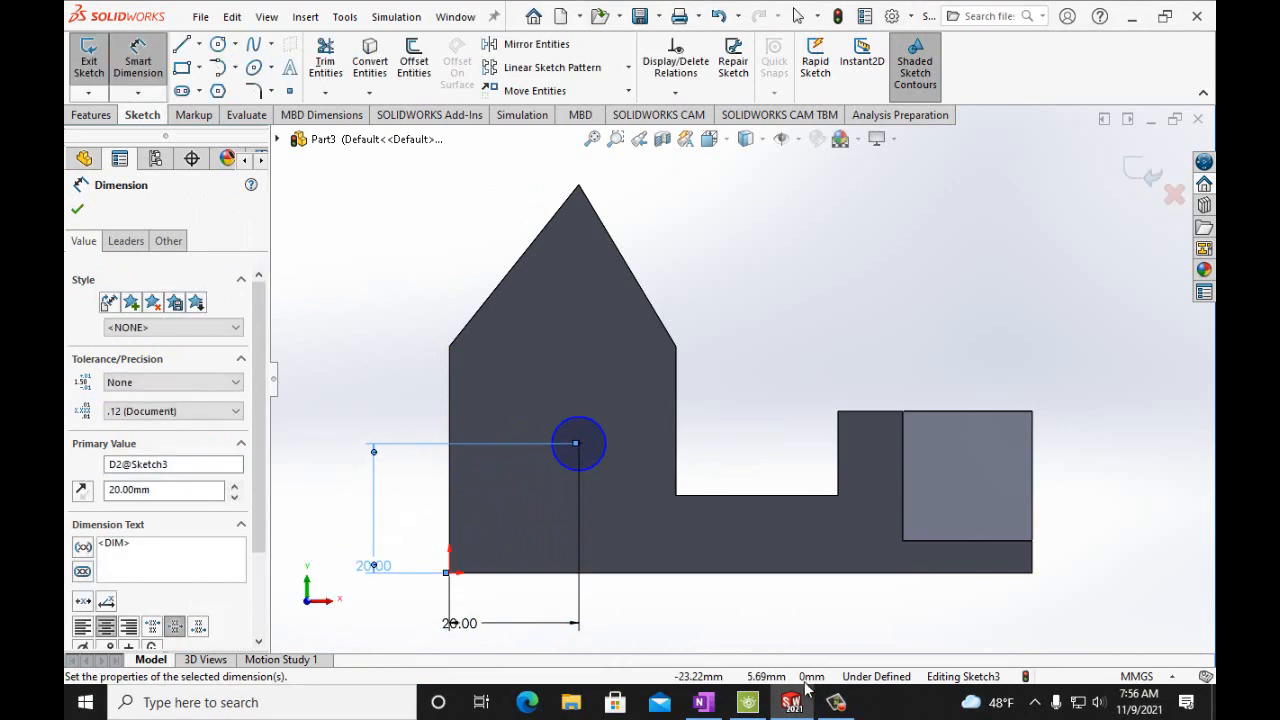
# Check the hole's diameter on the OneNote drawing, return to SOLIDWORKS, and dimension the circle's diameter as 14 mm
pyautogui.click(712, 705)
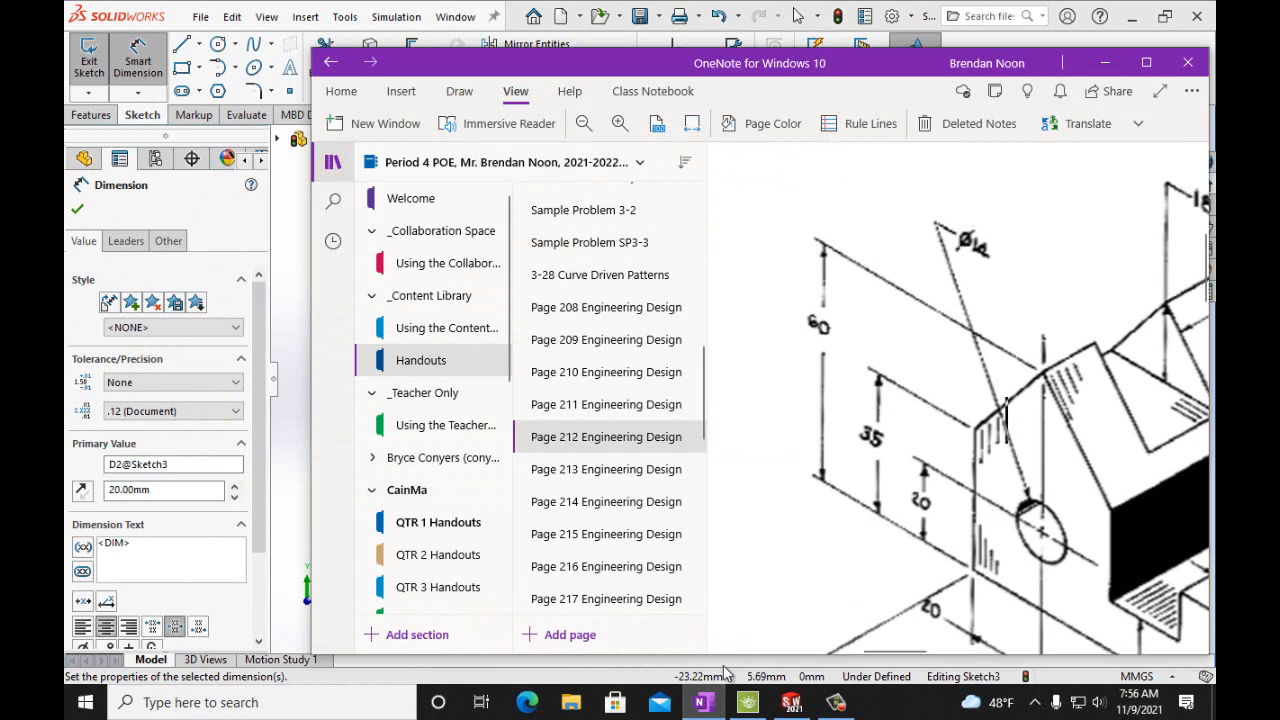
pyautogui.click(712, 705)
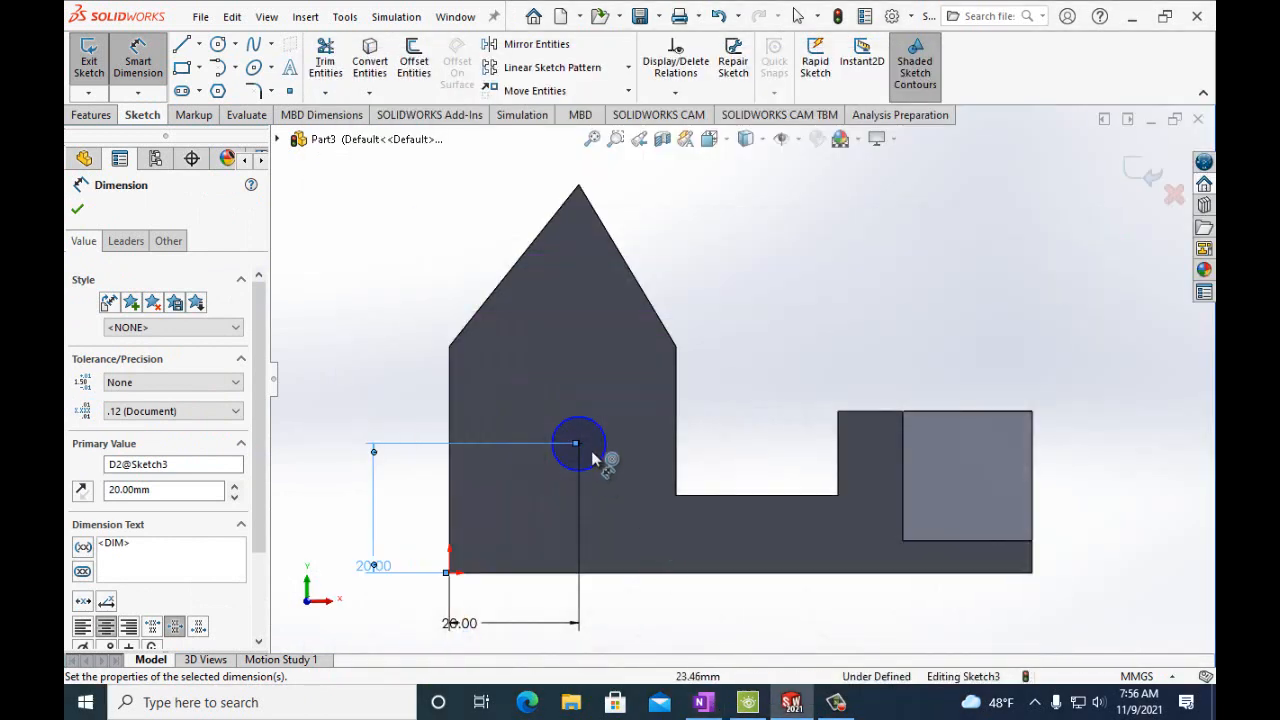
pyautogui.click(567, 428)
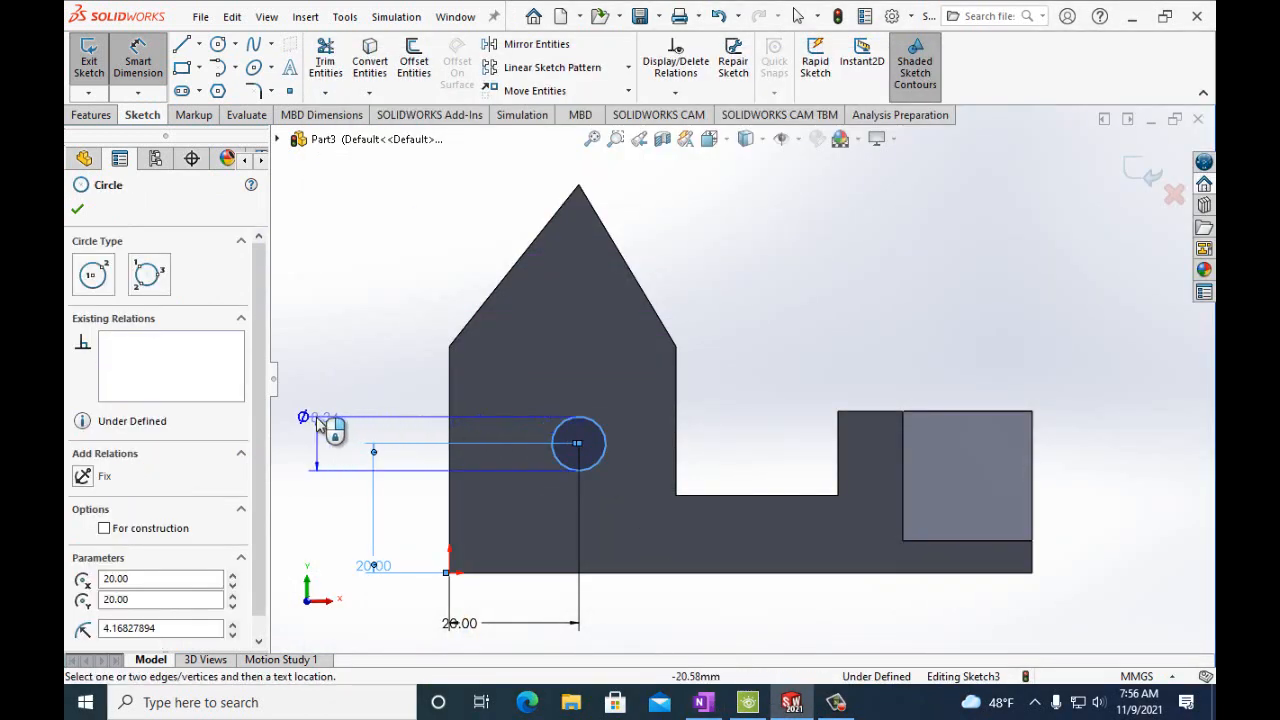
pyautogui.click(325, 430)
pyautogui.write('14mm')
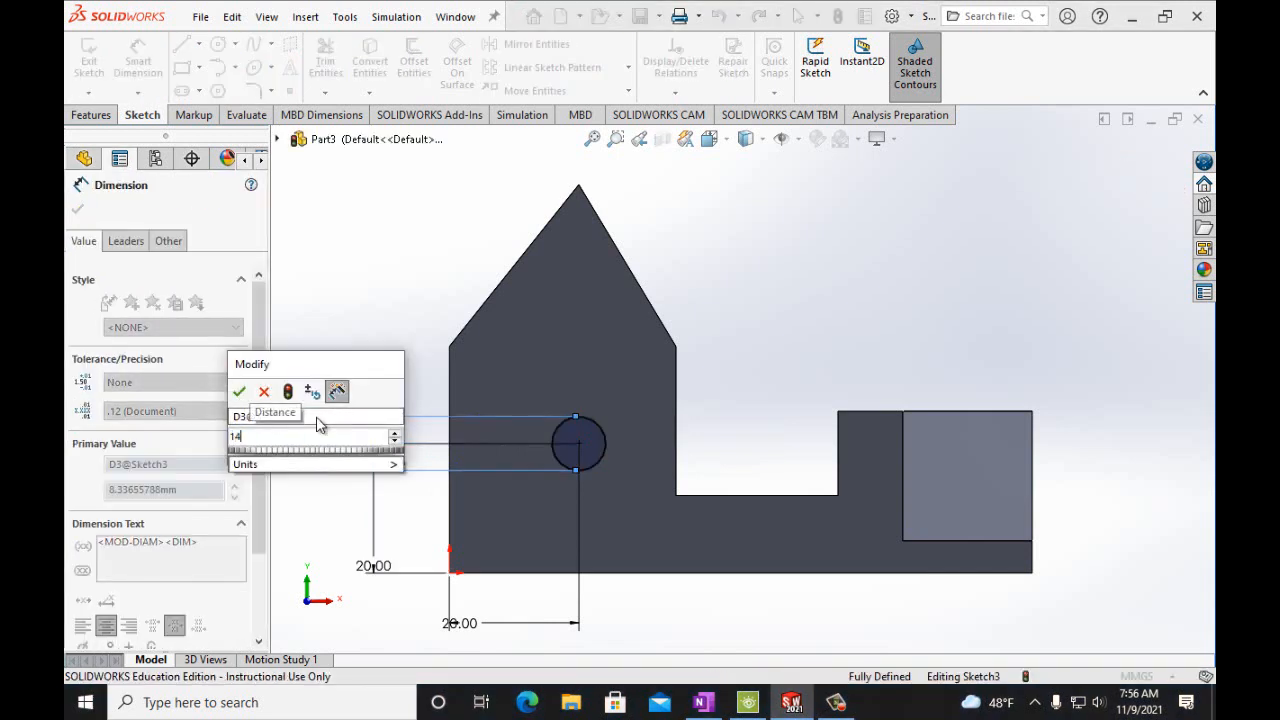
pyautogui.click(241, 393)
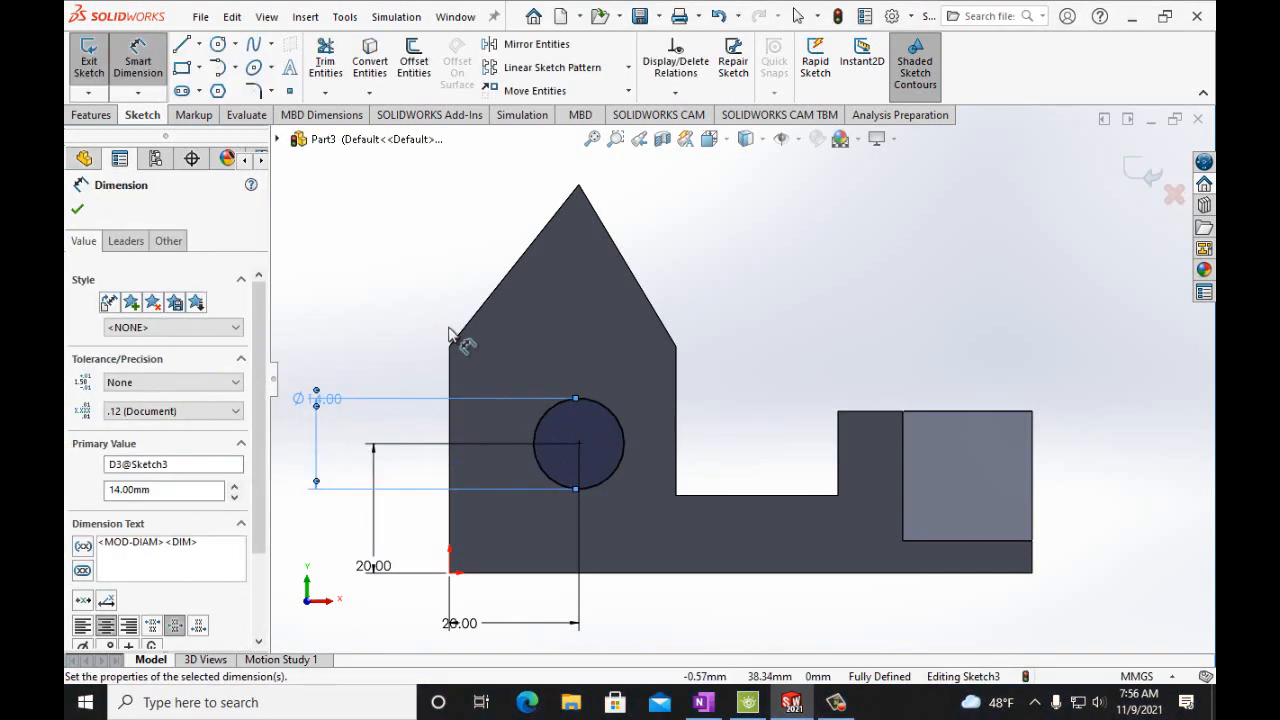
pyautogui.click(78, 211)
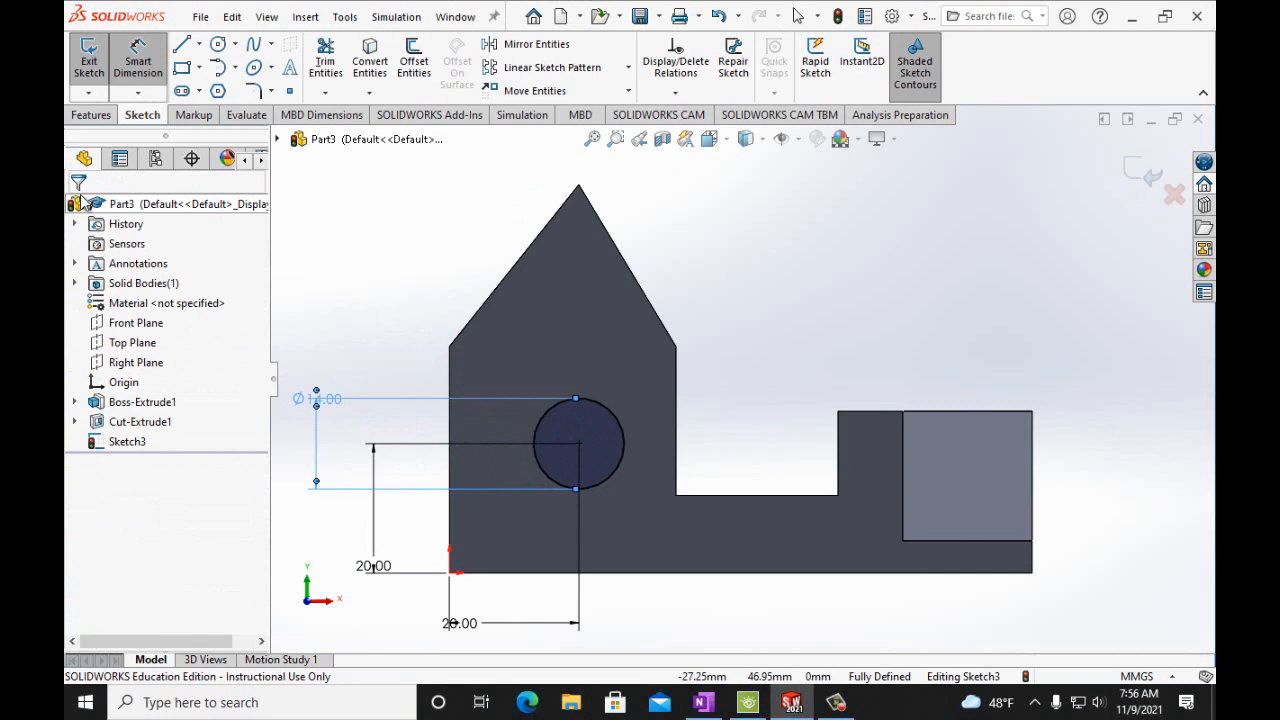
# Cut-extrude the circle through all of the part to make the front-face hole
pyautogui.click(91, 115)
pyautogui.click(350, 80)
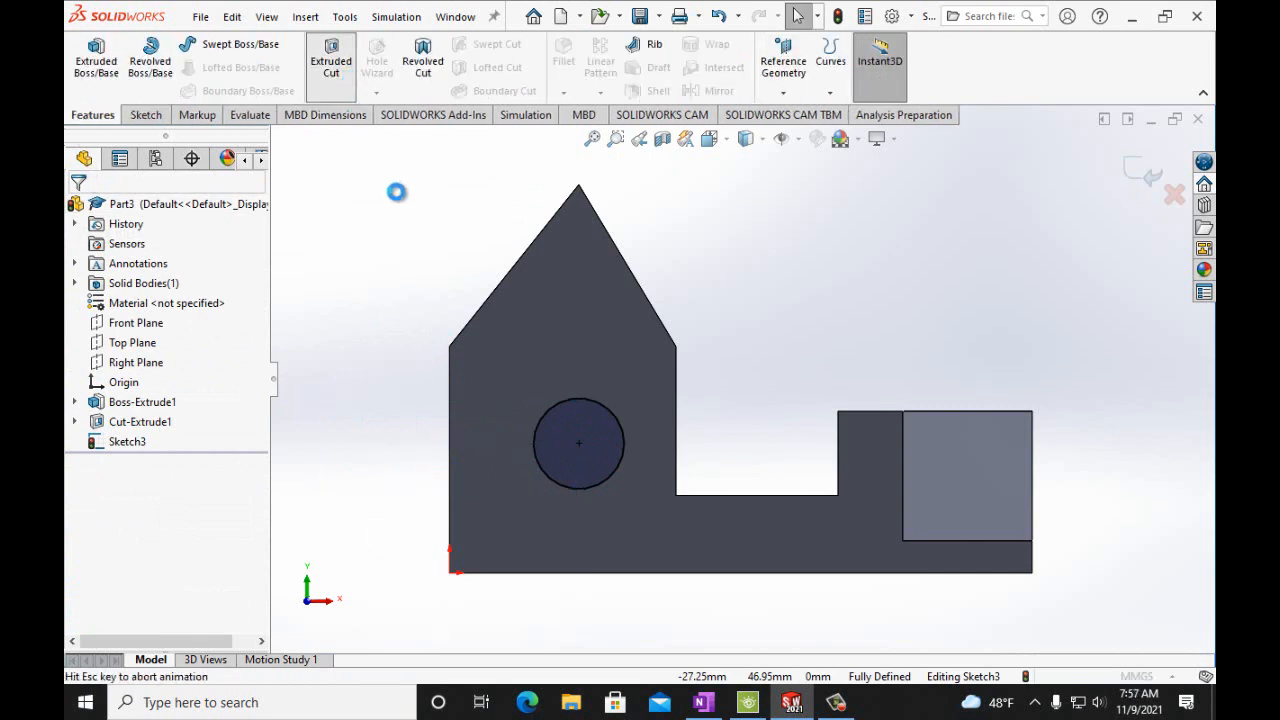
pyautogui.click(235, 317)
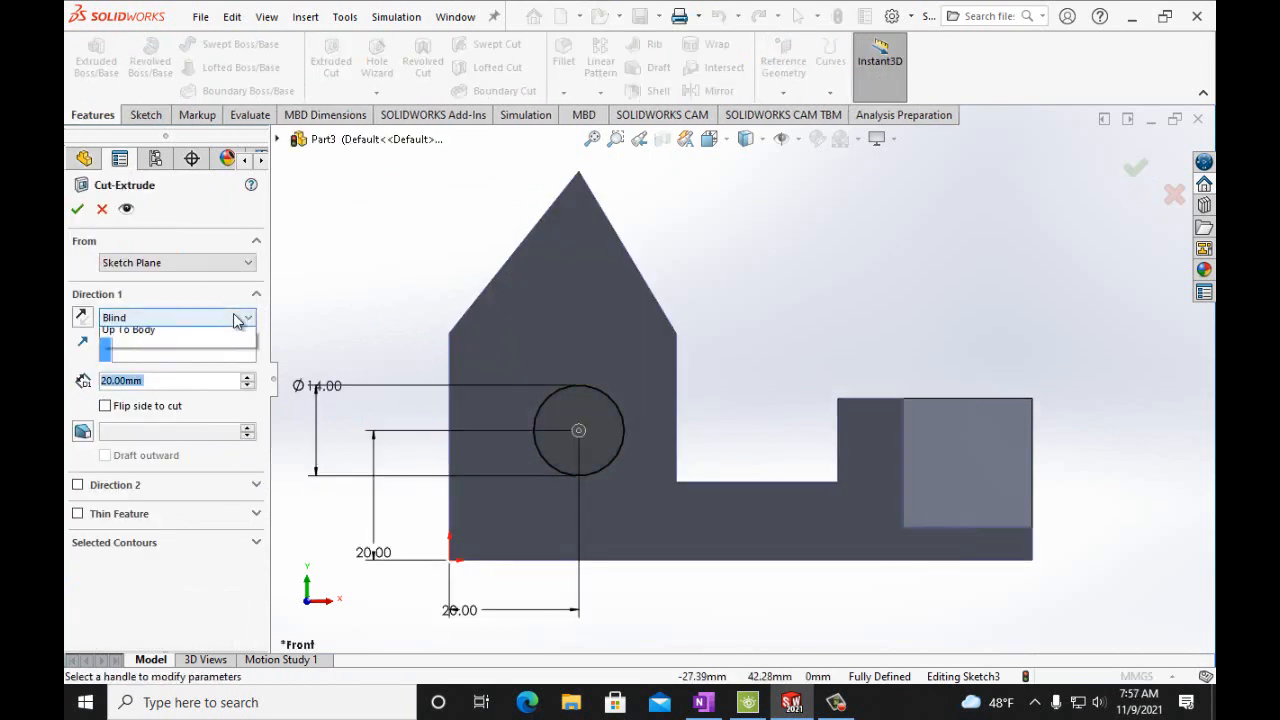
pyautogui.click(230, 342)
pyautogui.click(77, 208)
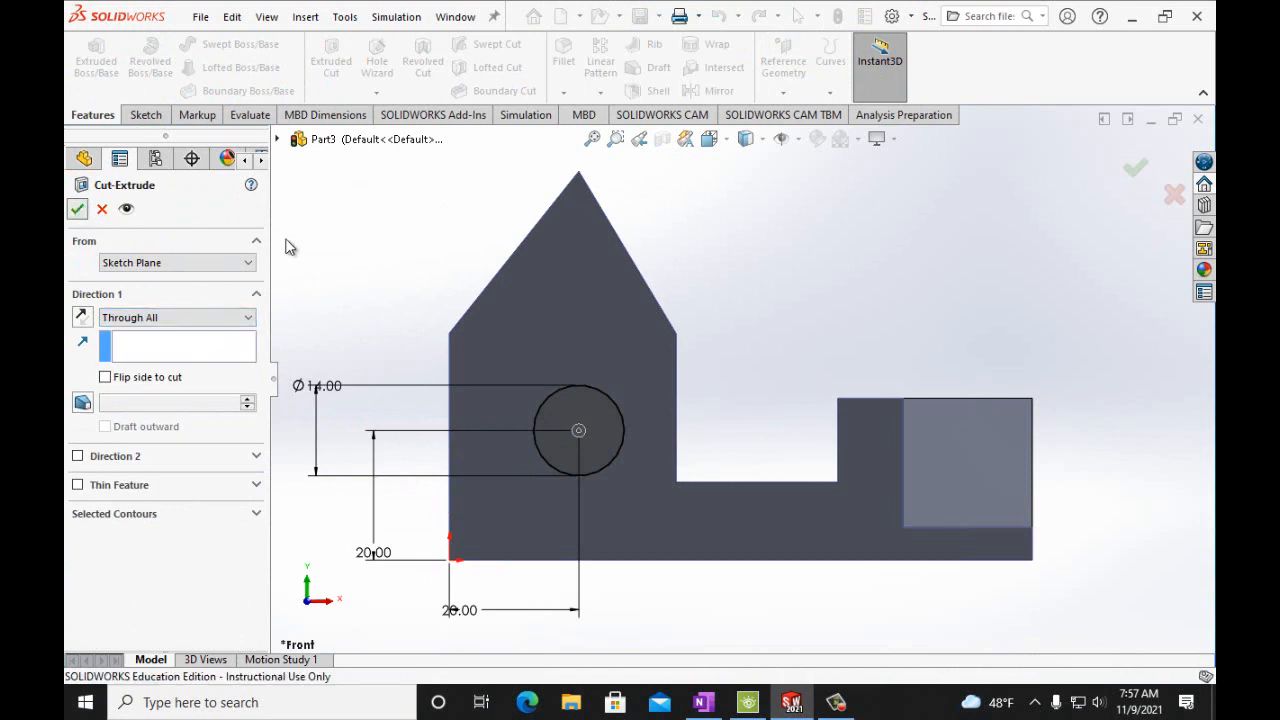
# Rotate the model to examine the hole, the sloped cut and the part's right side
pyautogui.press('Left')
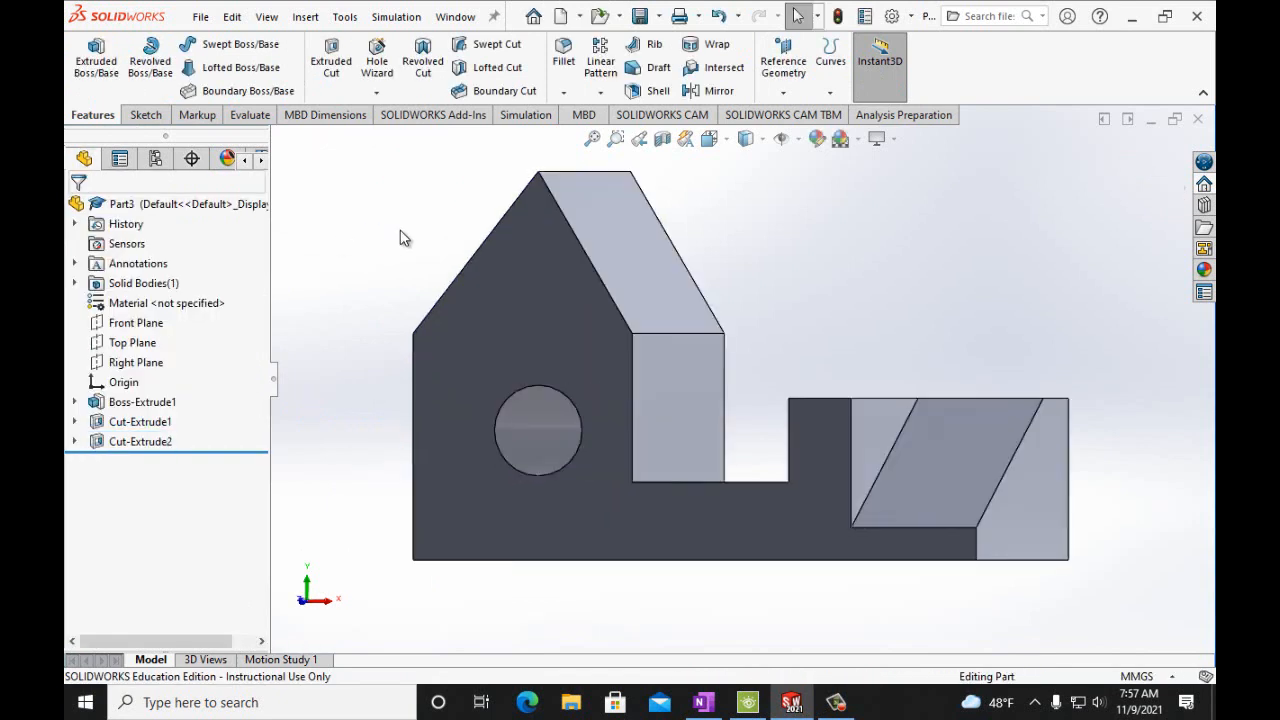
pyautogui.press('Left')
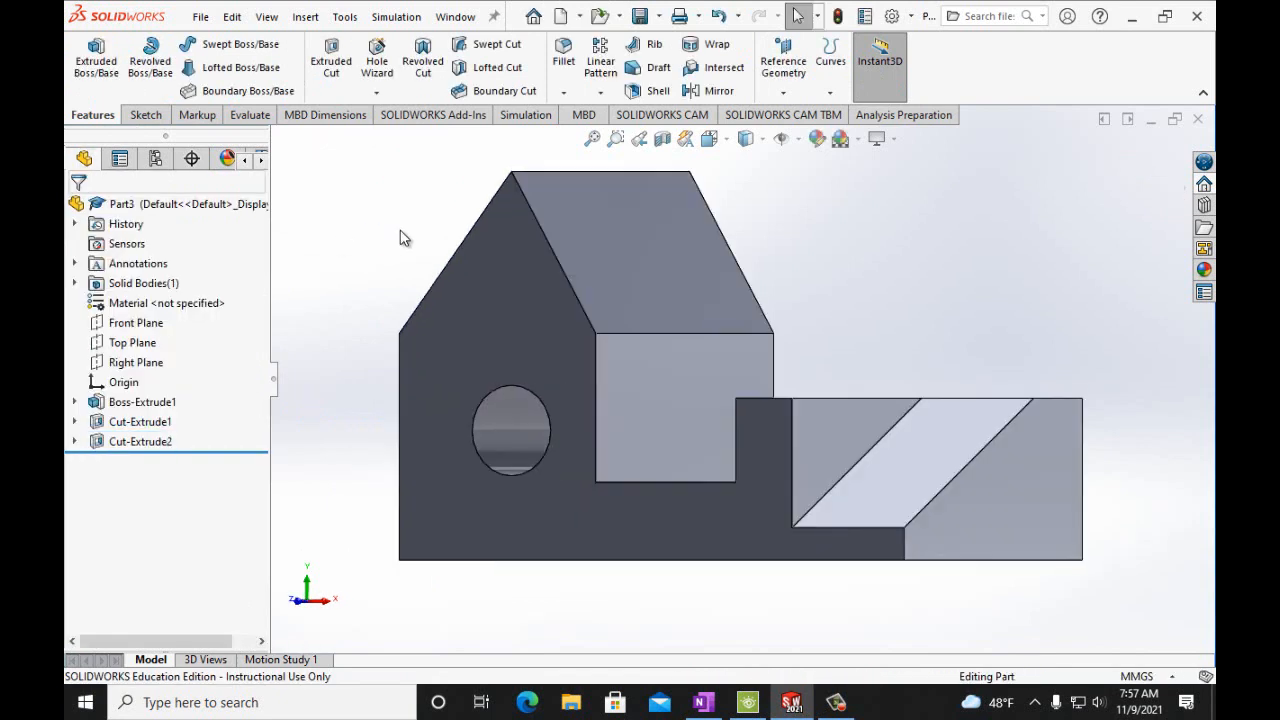
pyautogui.press('Right')
pyautogui.press('Right')
pyautogui.press('Left')
pyautogui.press('Left')
pyautogui.press('Left')
pyautogui.press('Left')
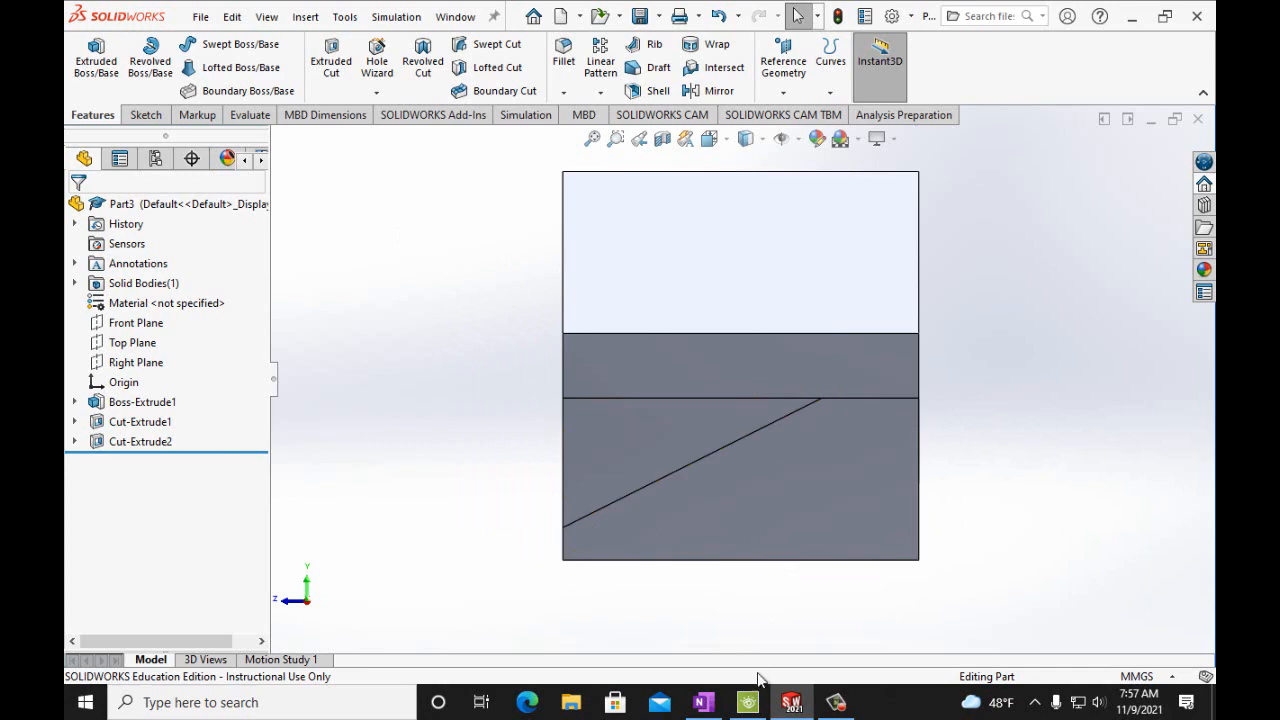
# Switch to OneNote, examine the depth and side offsets of the notch in the peak, and return to SOLIDWORKS
pyautogui.click(705, 703)
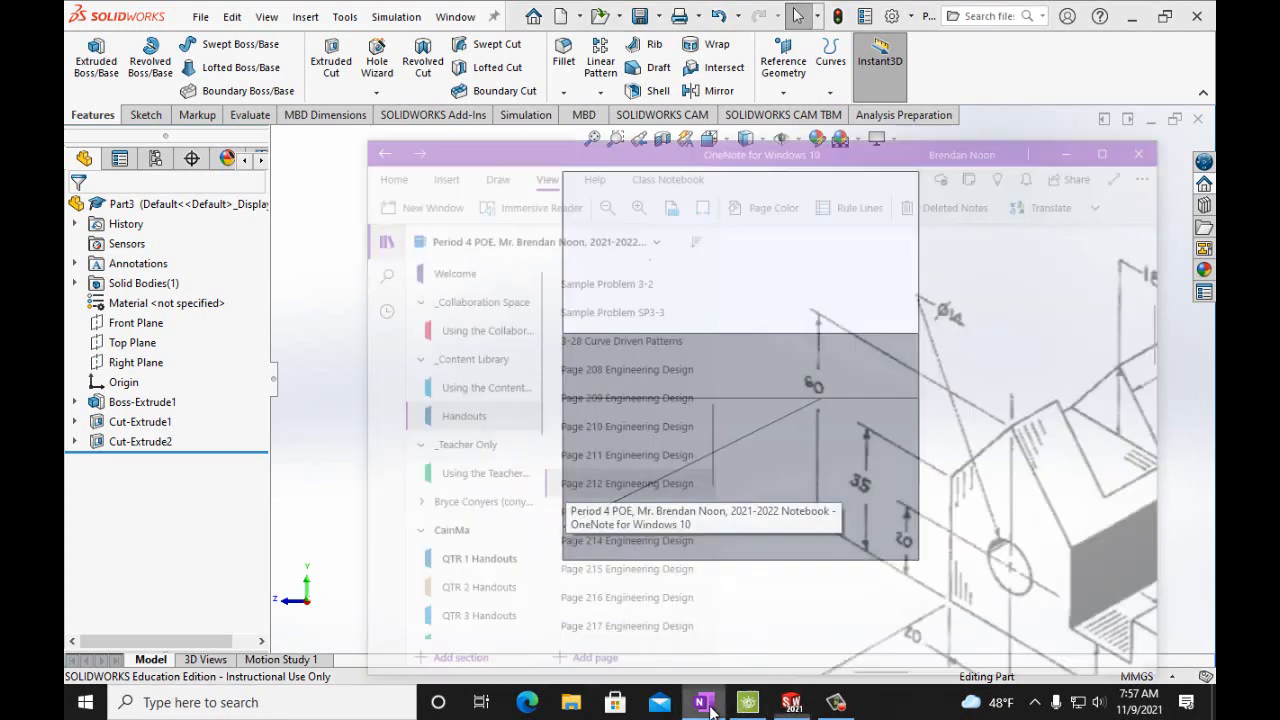
pyautogui.scroll(2, 1162, 602)
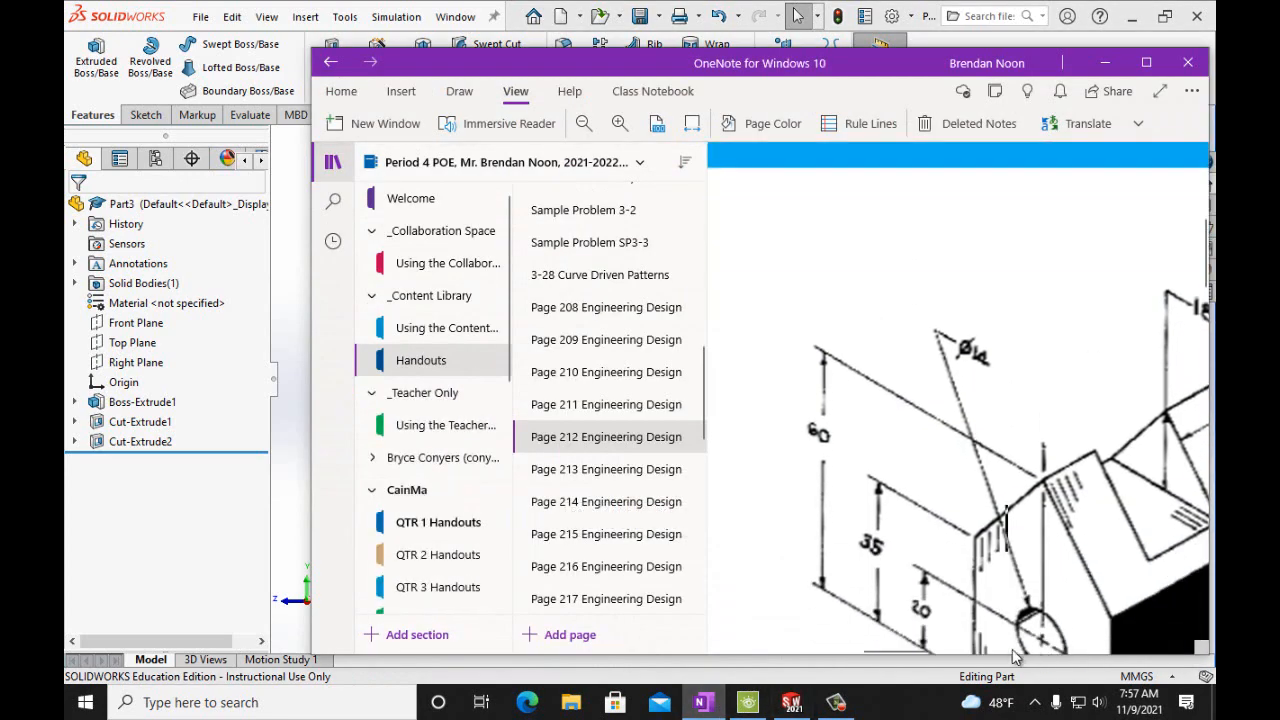
pyautogui.hscroll(3, 938, 655)
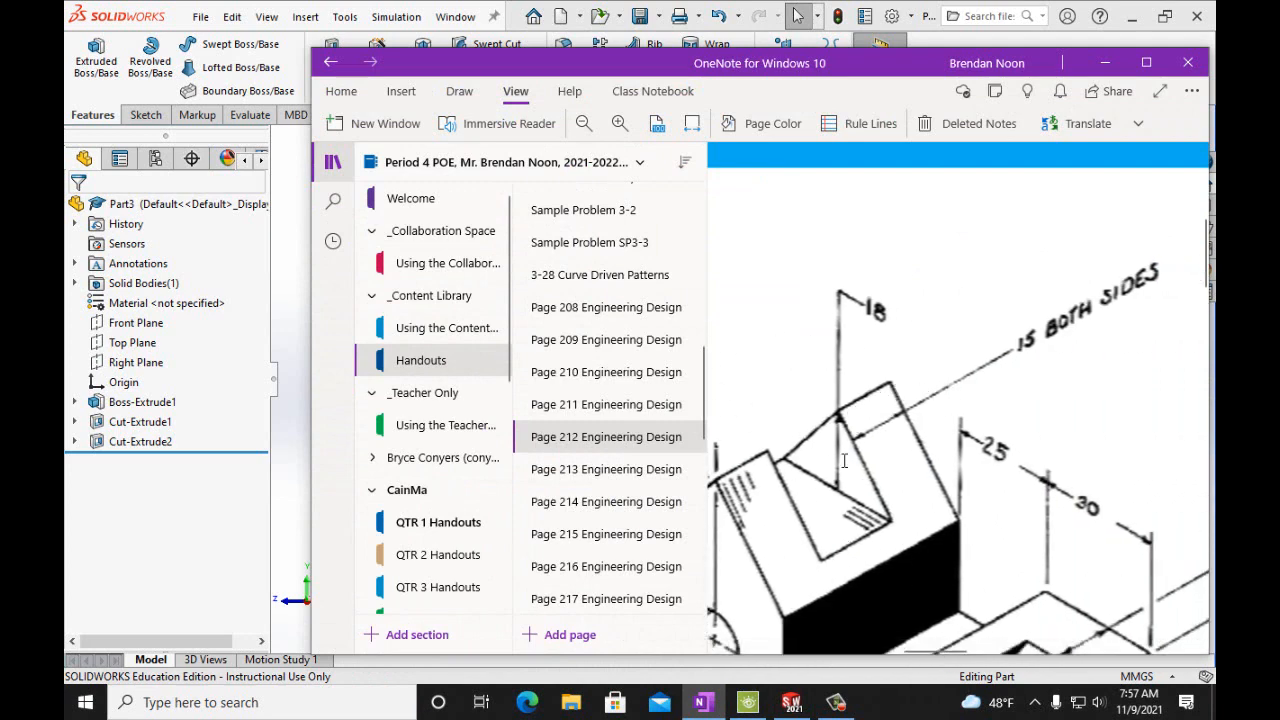
pyautogui.click(789, 706)
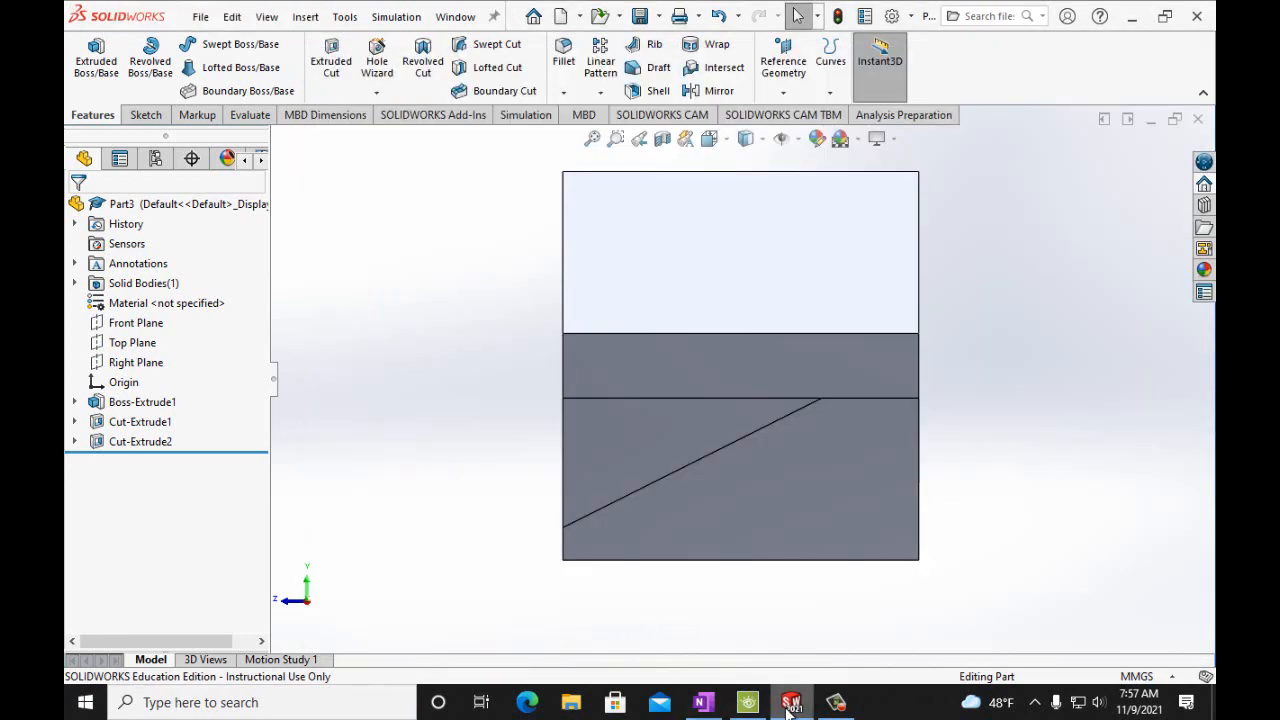
# On the peaked block's right vertical face, sketch a rectangle about 16.7 mm high, extending down from the peak's top edge
pyautogui.click(749, 367)
pyautogui.click(1000, 392)
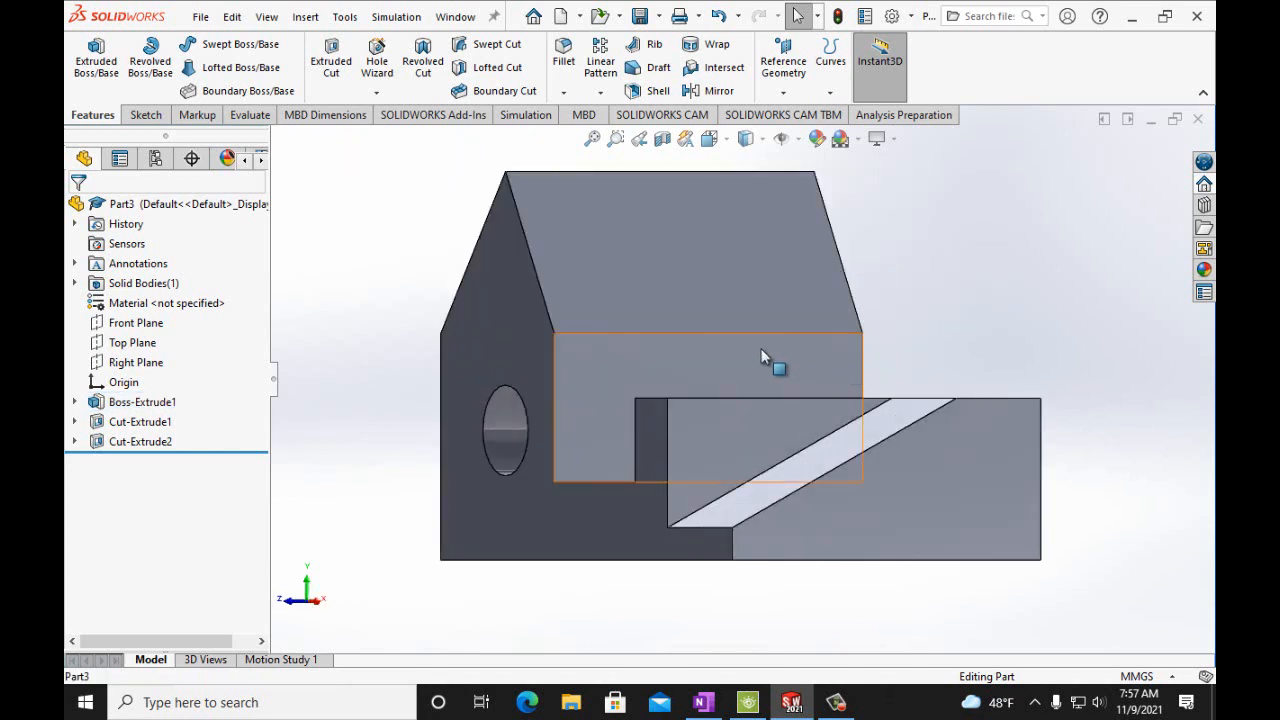
pyautogui.click(710, 358)
pyautogui.click(143, 116)
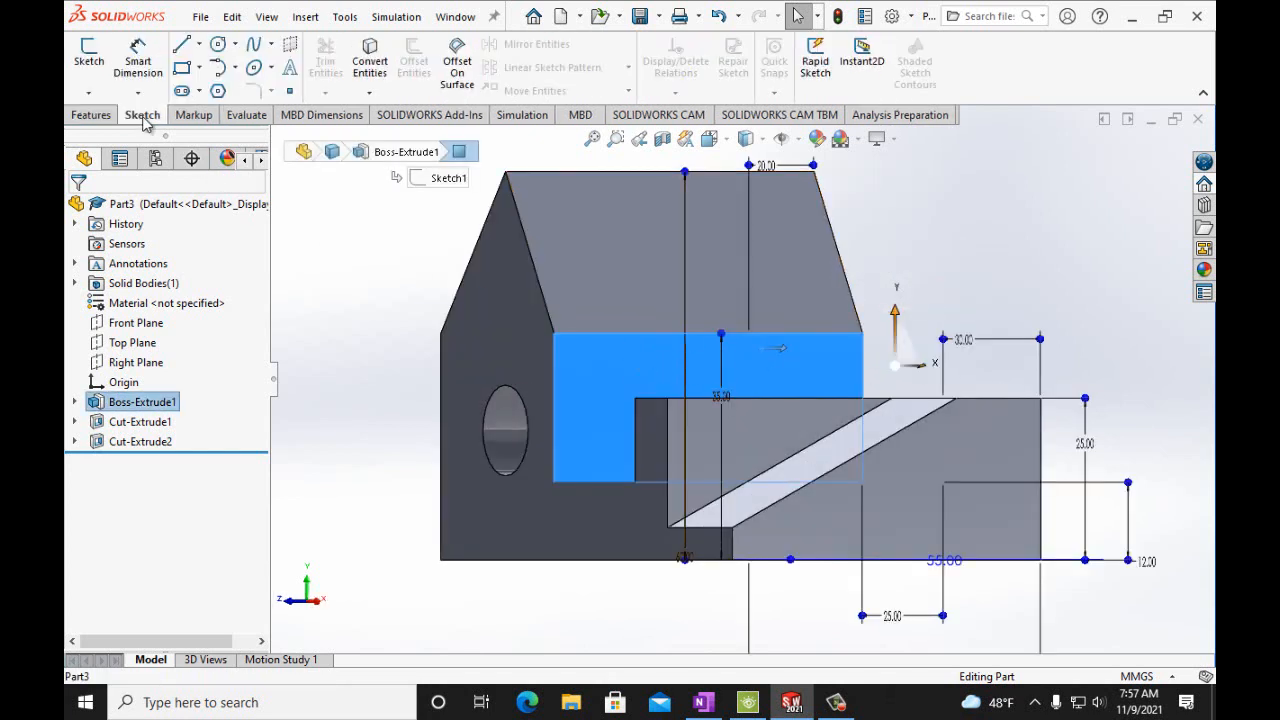
pyautogui.click(92, 66)
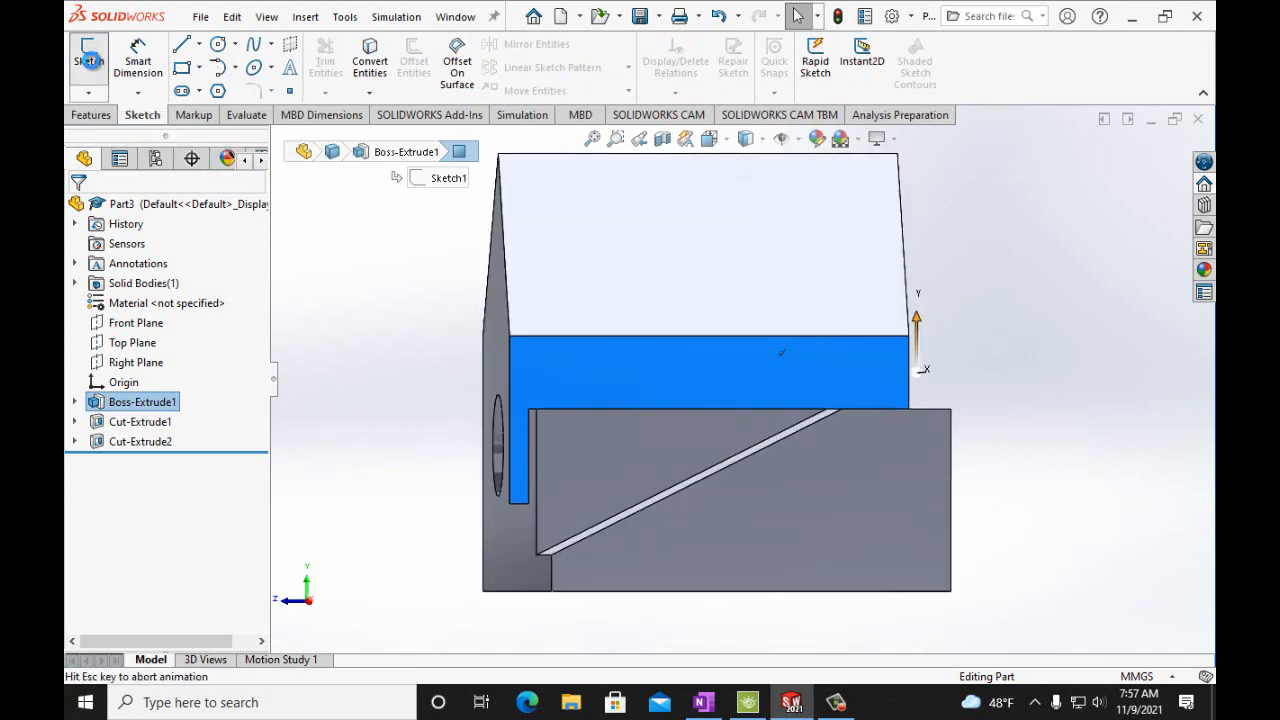
pyautogui.click(181, 67)
pyautogui.click(643, 155)
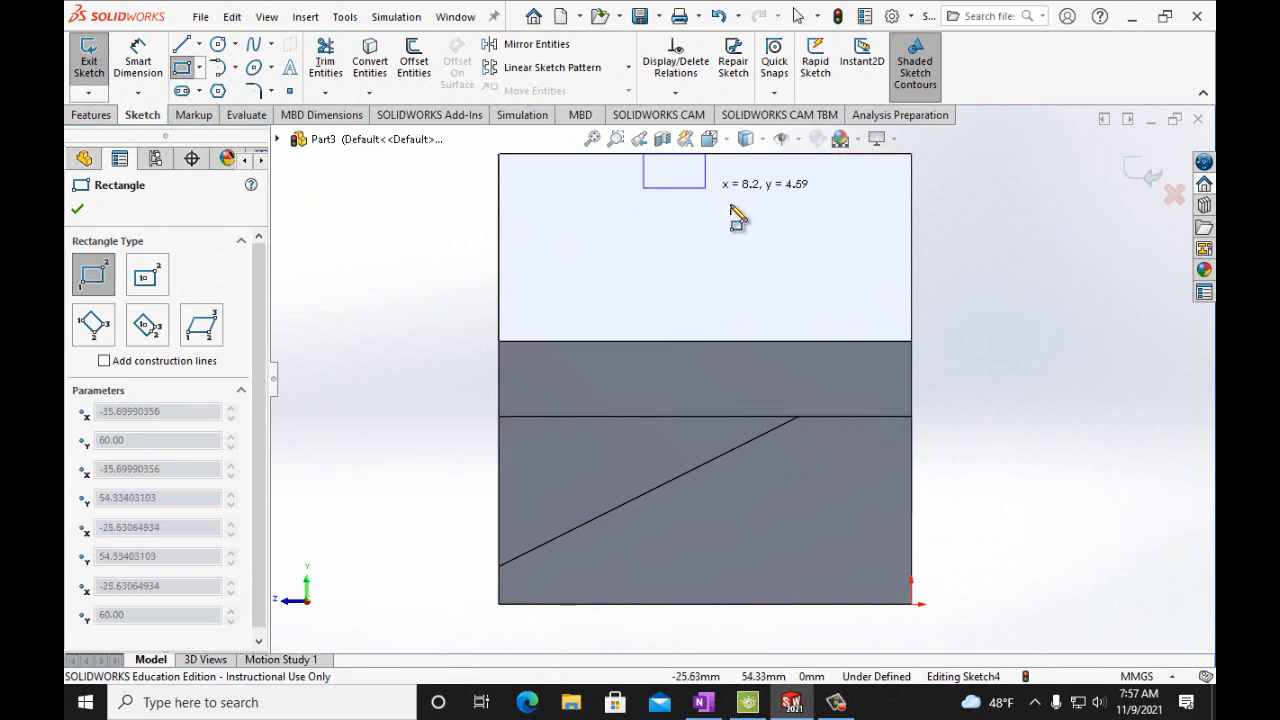
pyautogui.click(761, 278)
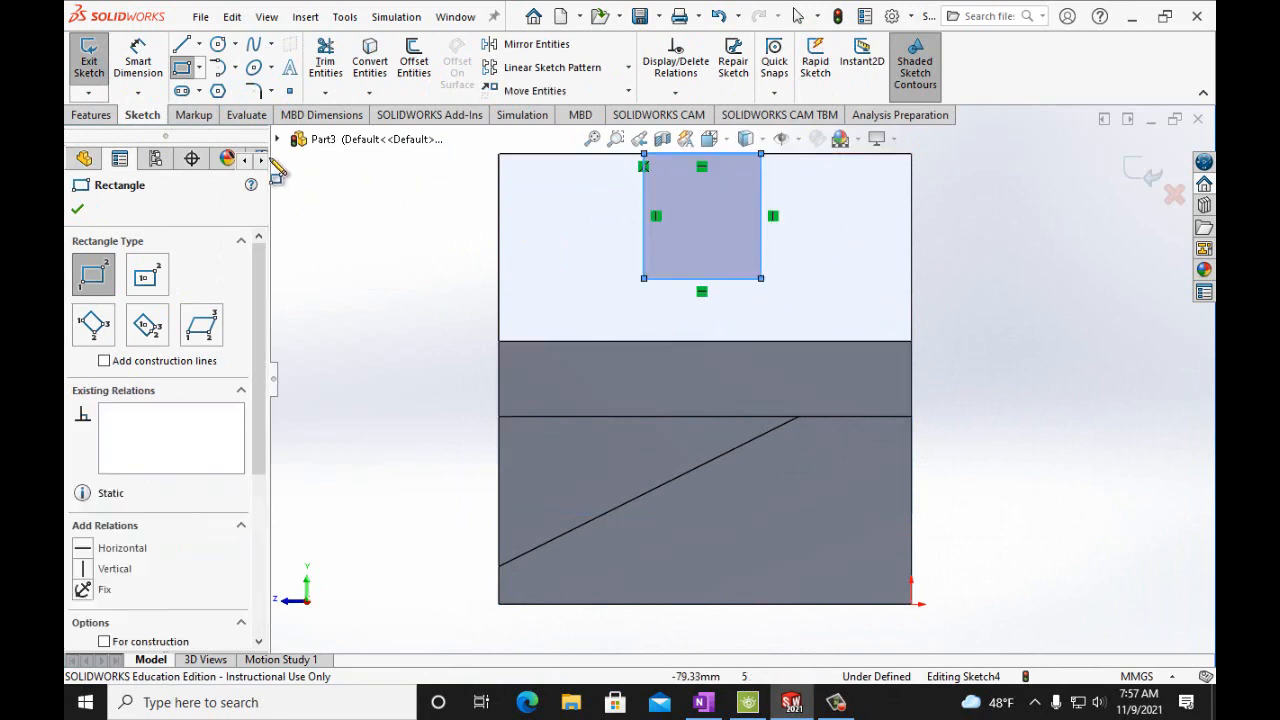
# Check the notch depth on the OneNote drawing, return to SOLIDWORKS, and dimension the rectangle's height as 18 mm
pyautogui.click(142, 76)
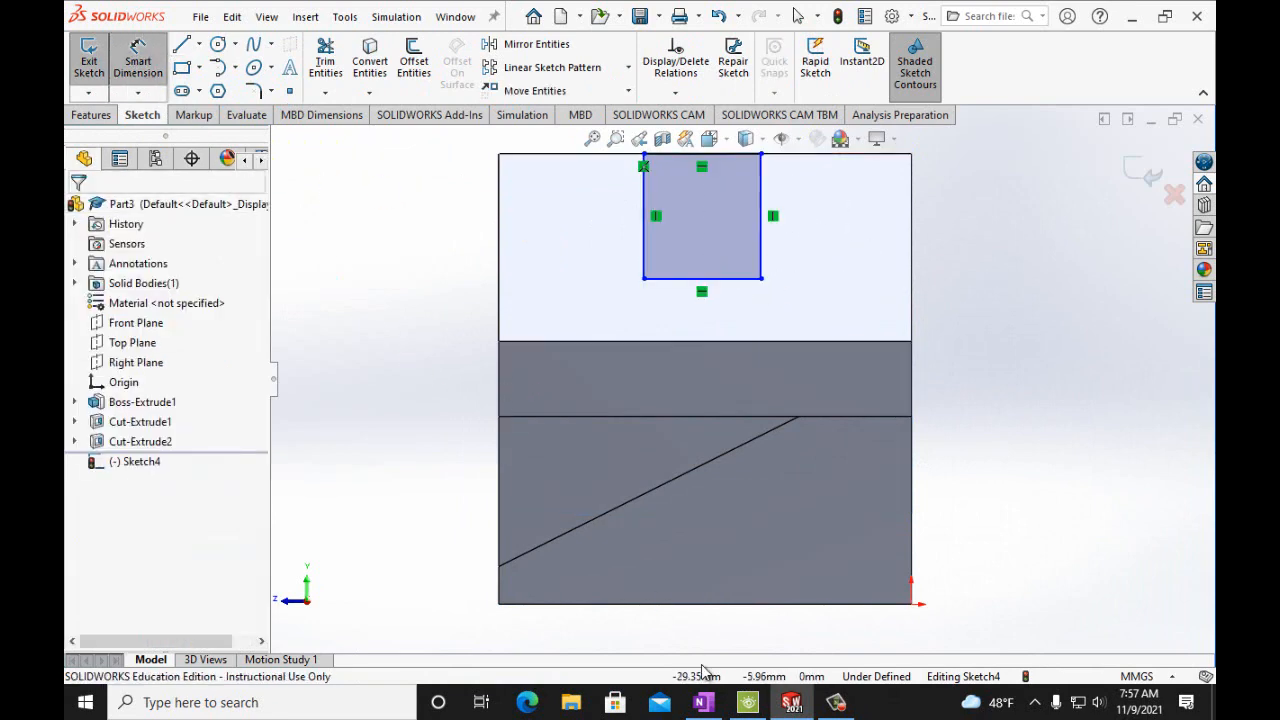
pyautogui.click(704, 703)
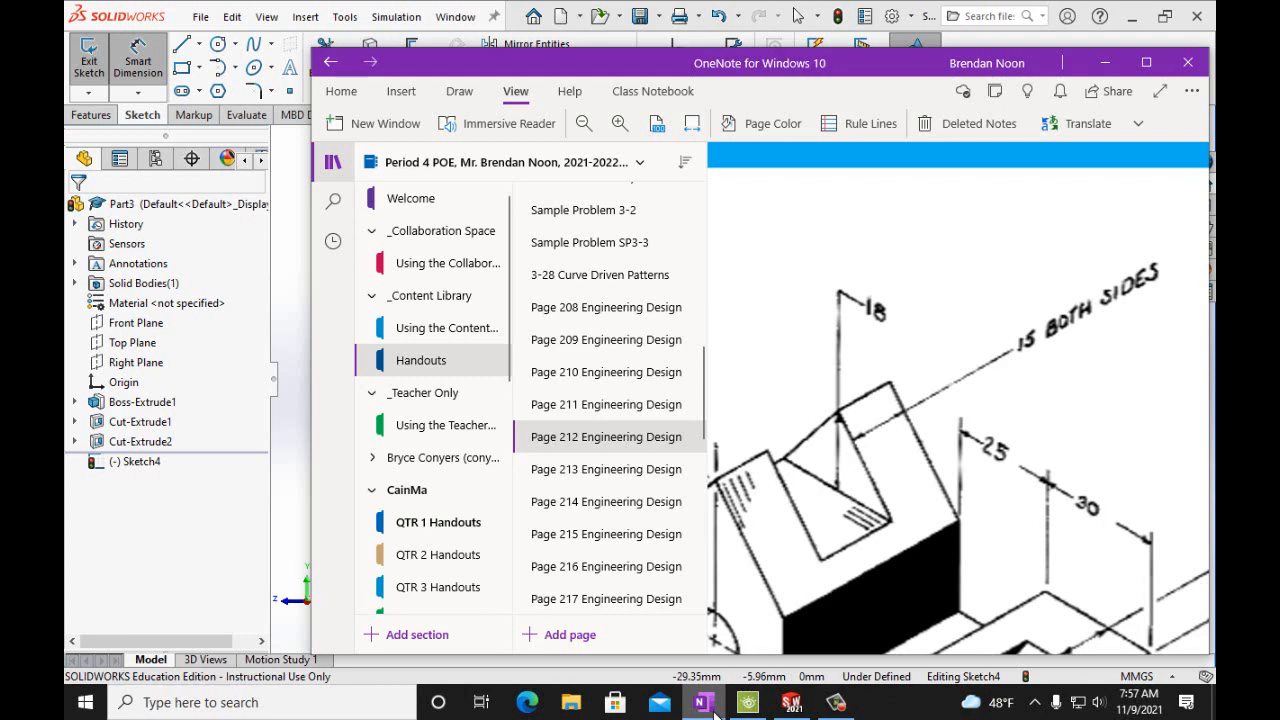
pyautogui.click(712, 706)
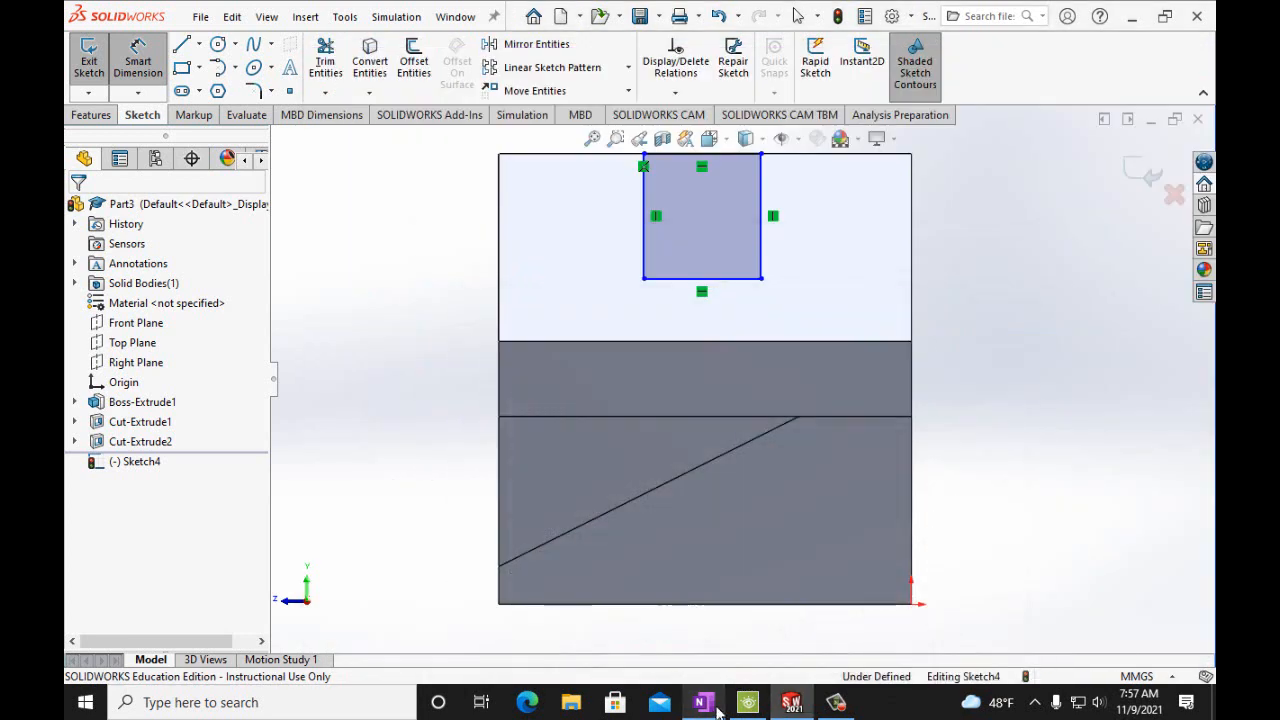
pyautogui.click(762, 260)
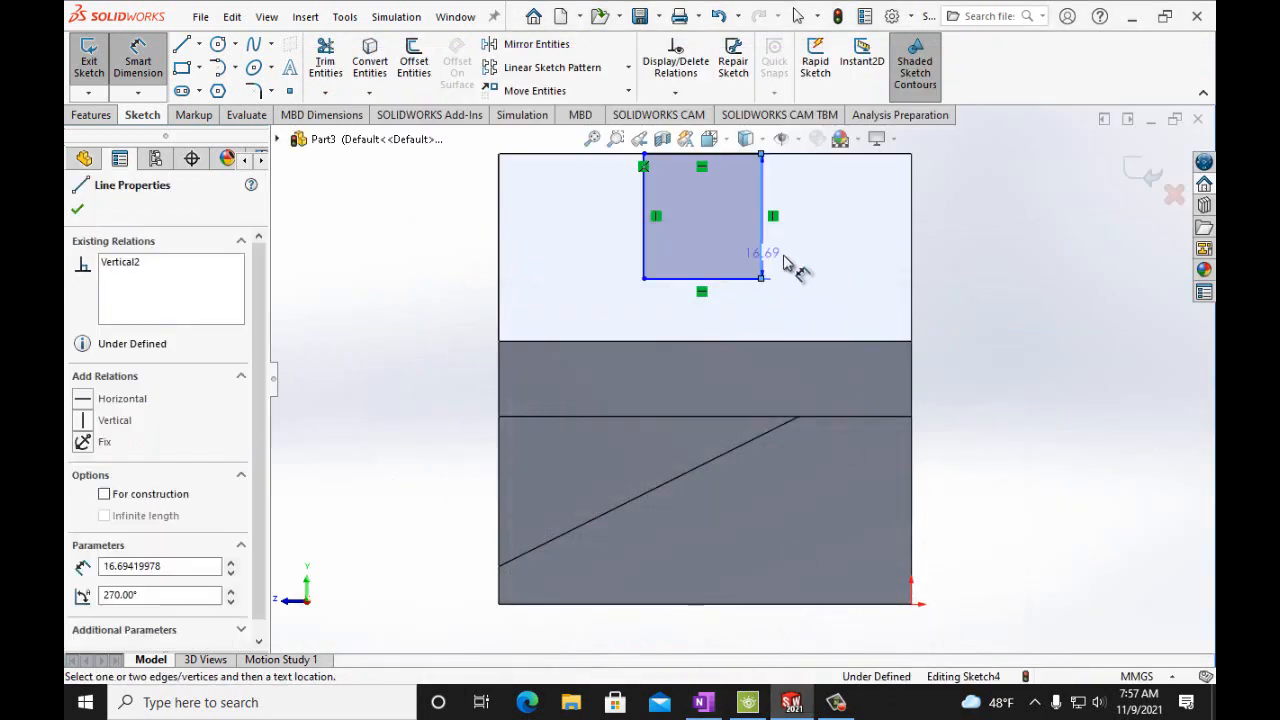
pyautogui.click(790, 262)
pyautogui.write('1')
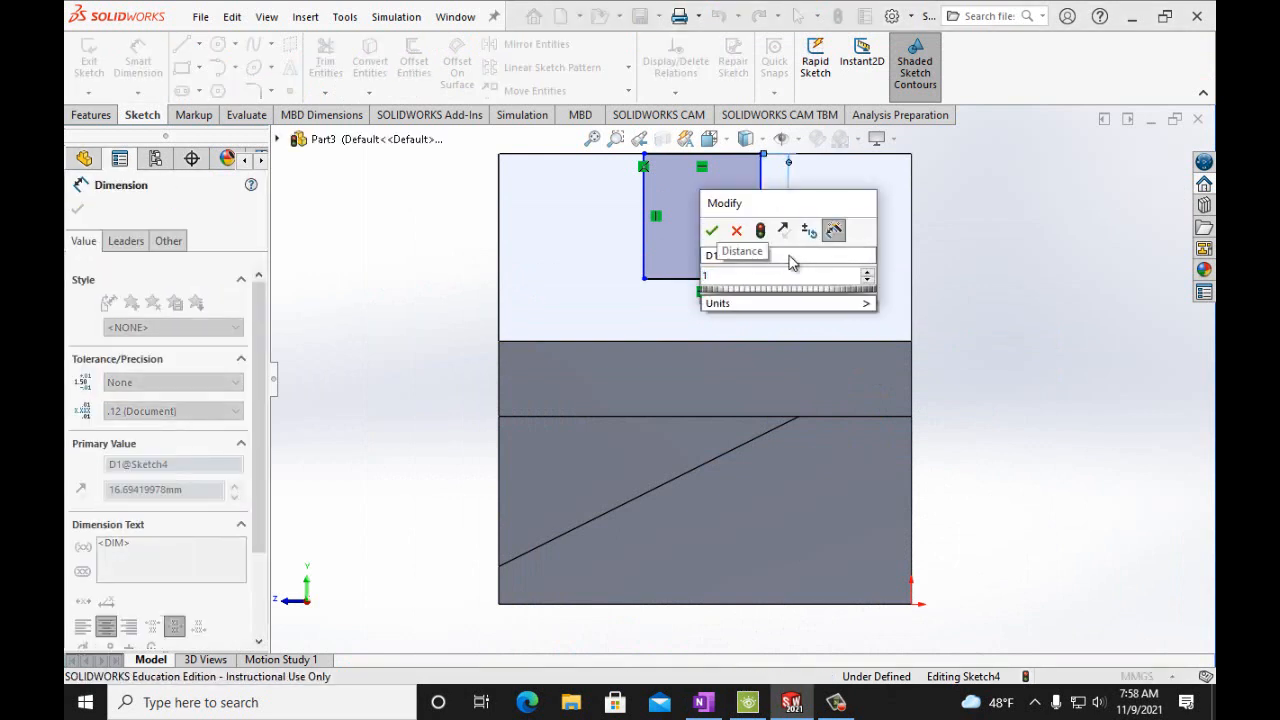
pyautogui.write('8mm')
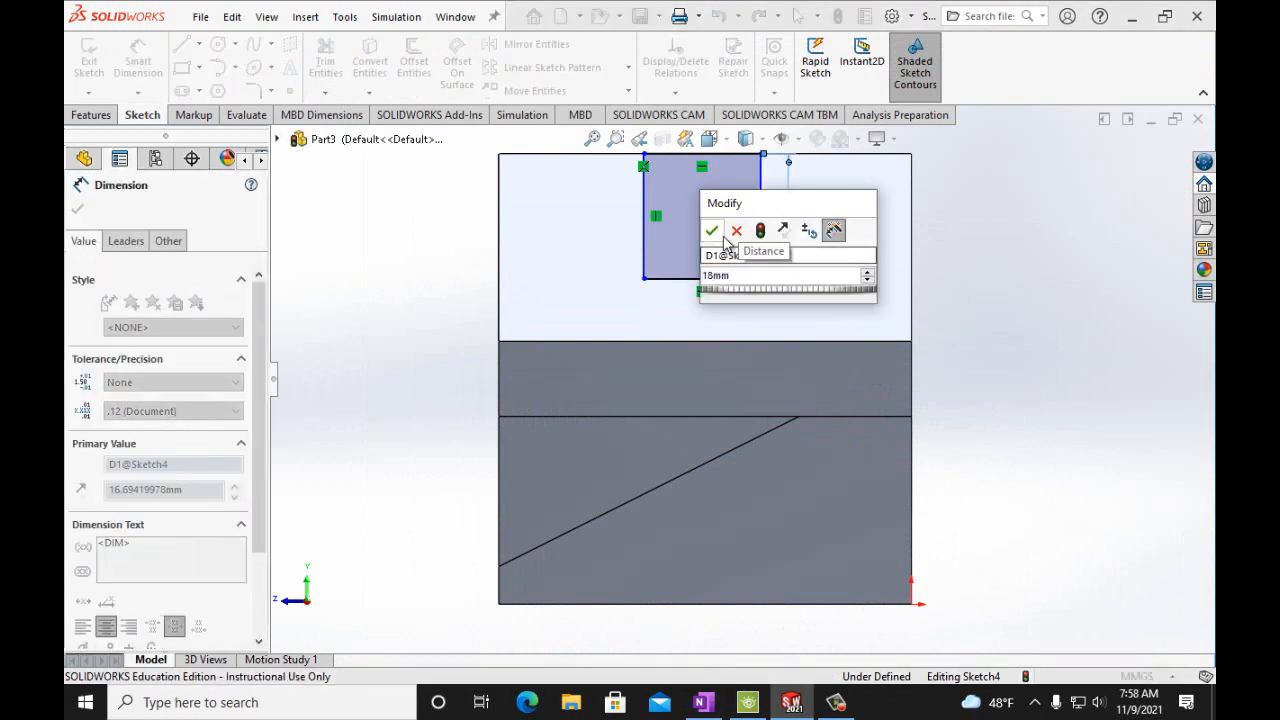
pyautogui.click(712, 231)
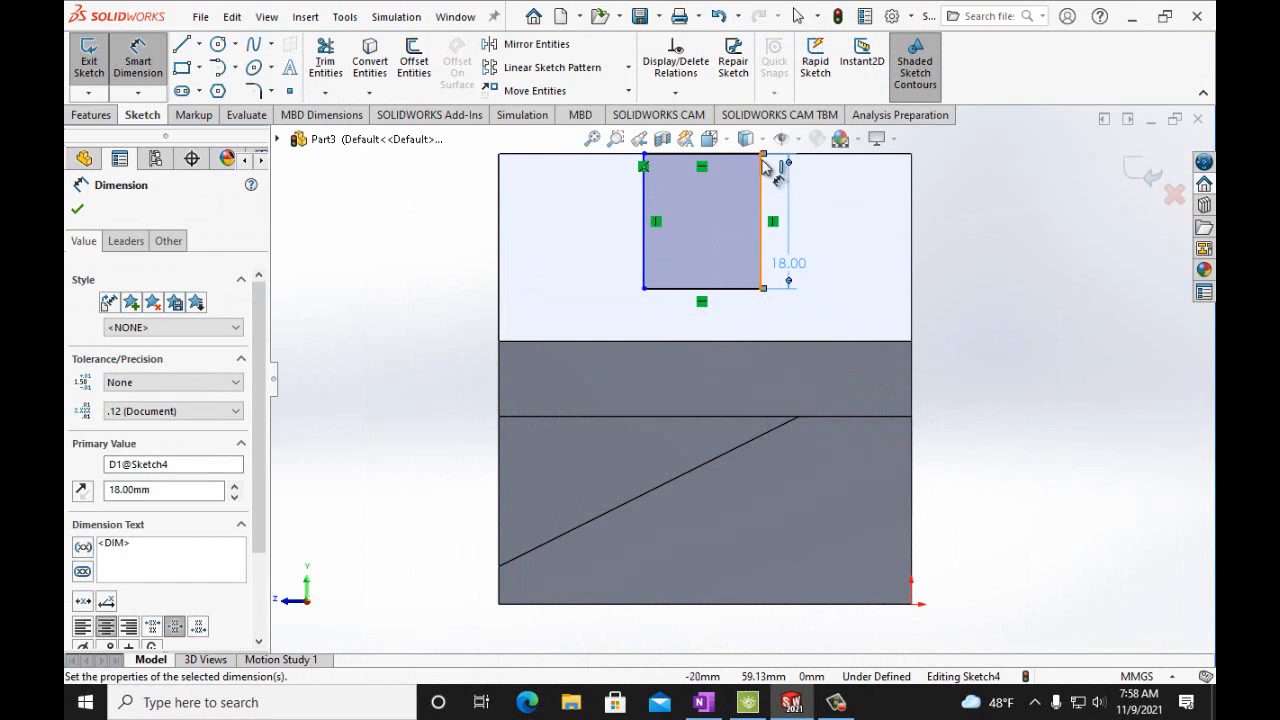
# Dimension the rectangle's upper-right corner 15 mm from the upper-right corner of the peaked block's face
pyautogui.scroll(-3, 768, 176)
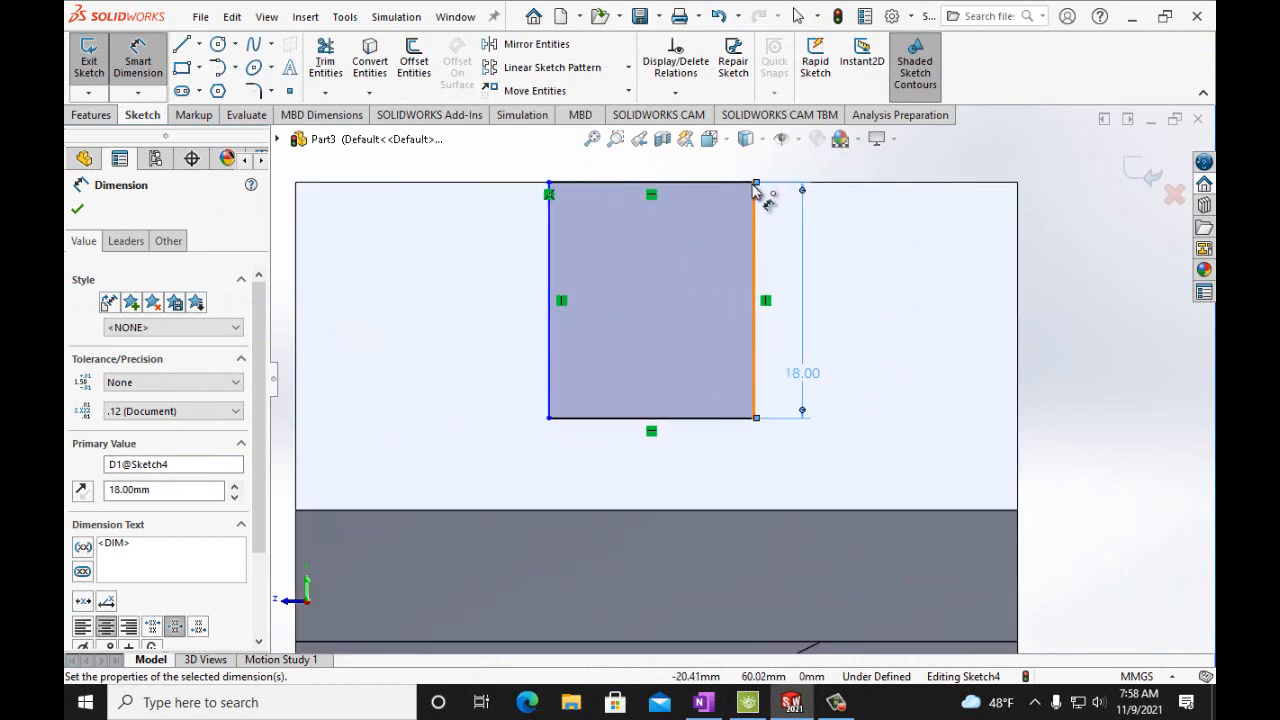
pyautogui.click(755, 186)
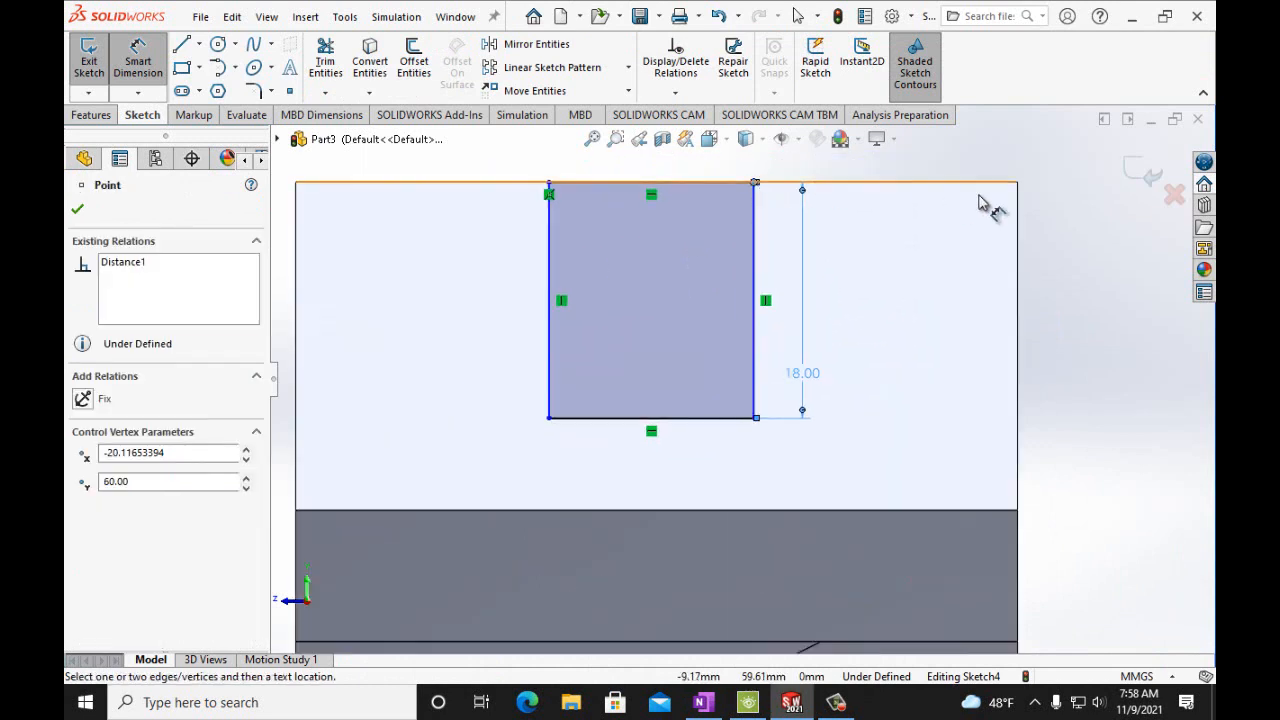
pyautogui.click(1018, 184)
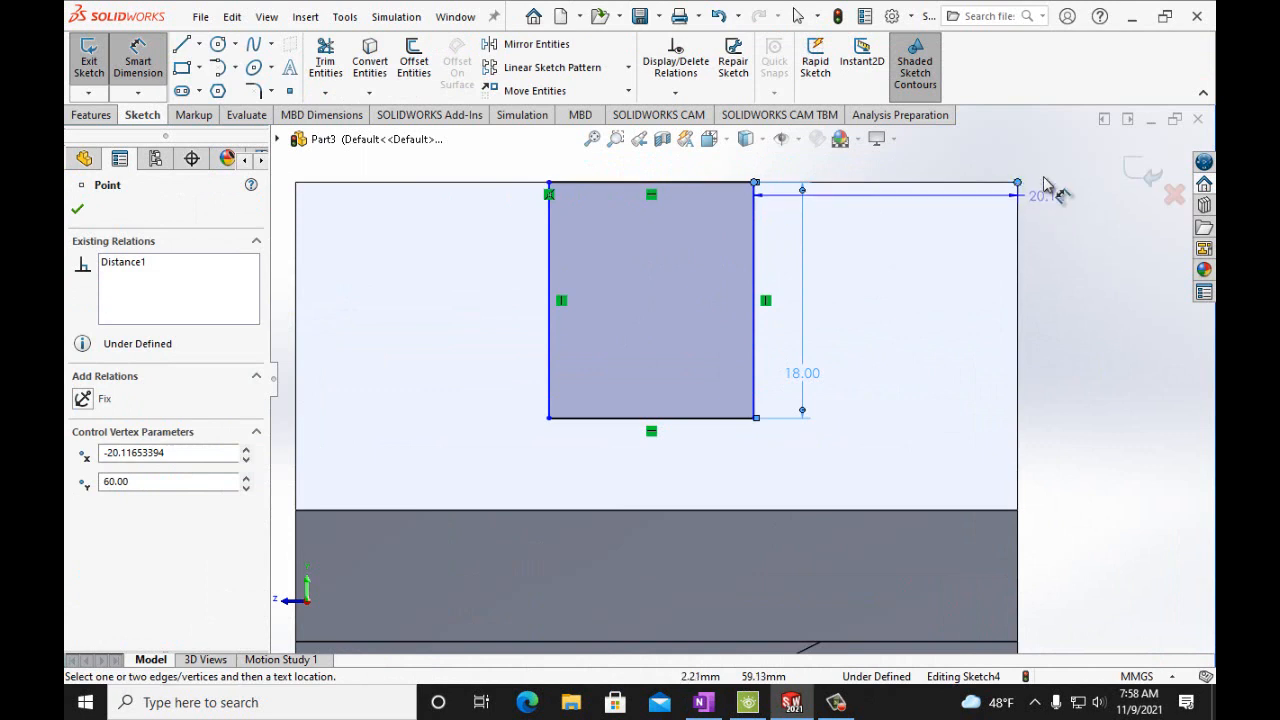
pyautogui.click(1038, 156)
pyautogui.write('15mm')
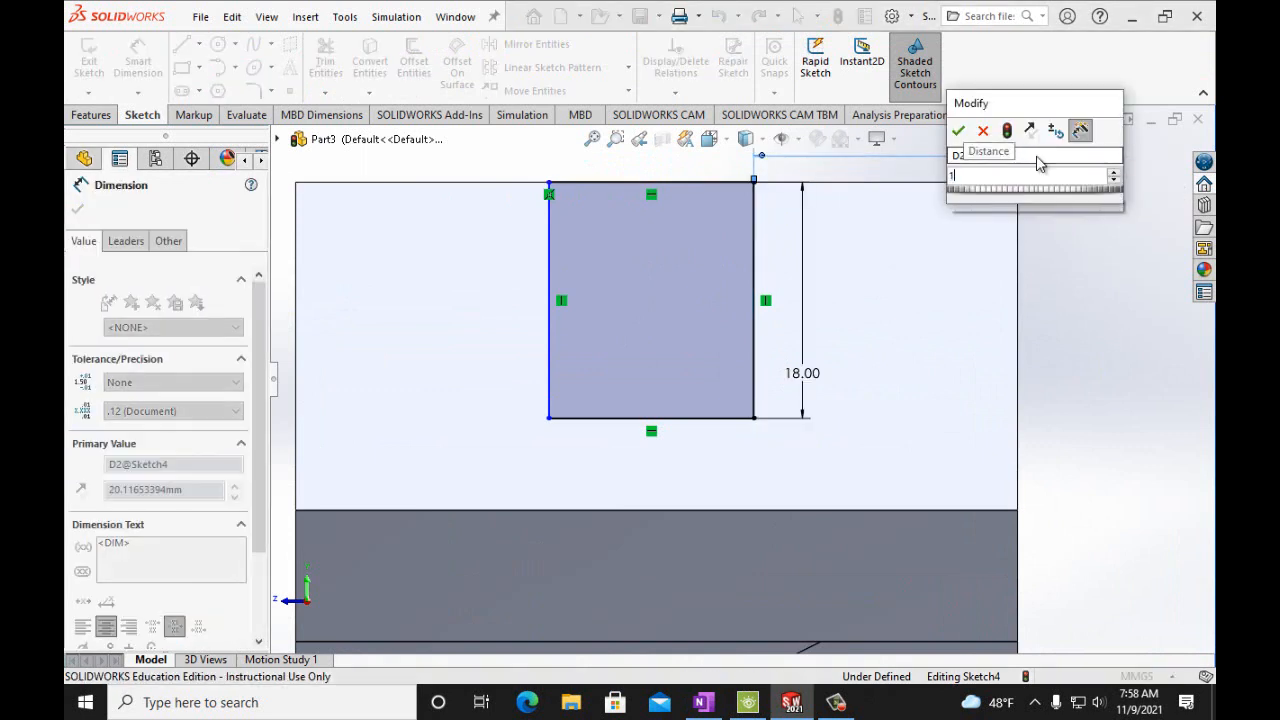
pyautogui.click(958, 132)
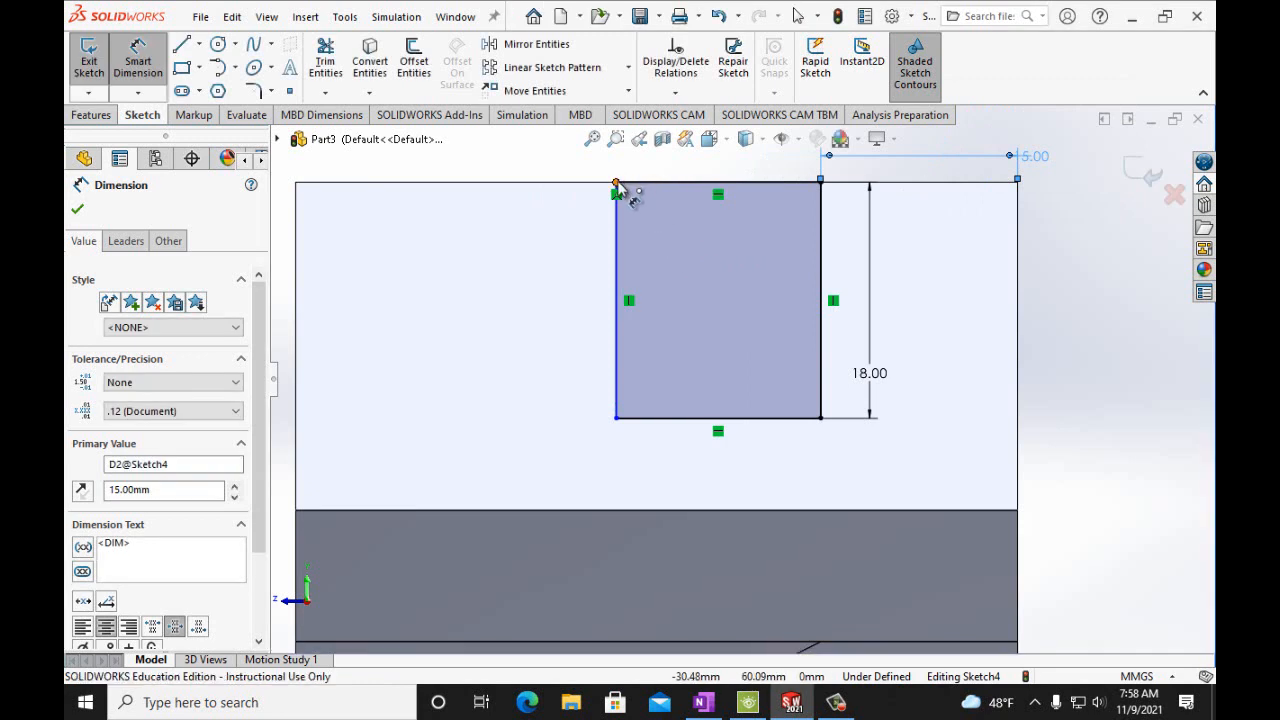
# Dimension the rectangle's upper-left corner 15 mm from the upper-left corner of the peaked block's face
pyautogui.click(617, 185)
pyautogui.click(298, 182)
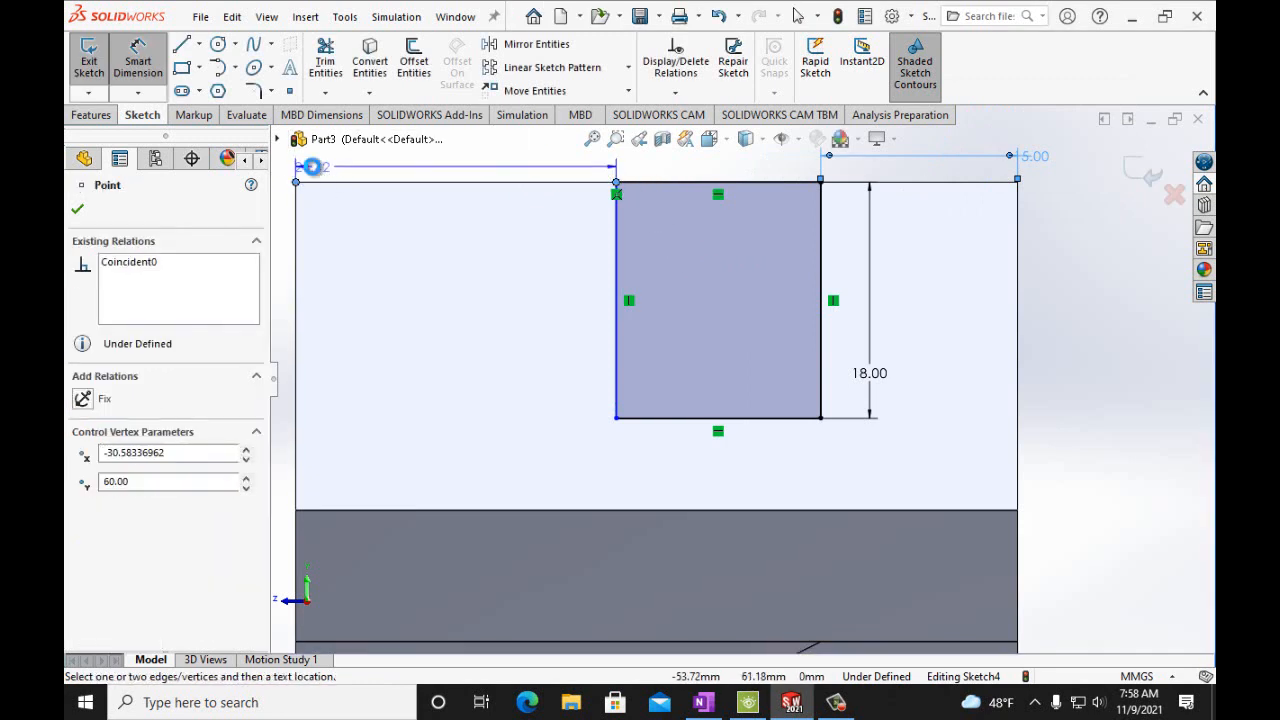
pyautogui.click(305, 165)
pyautogui.write('15mm')
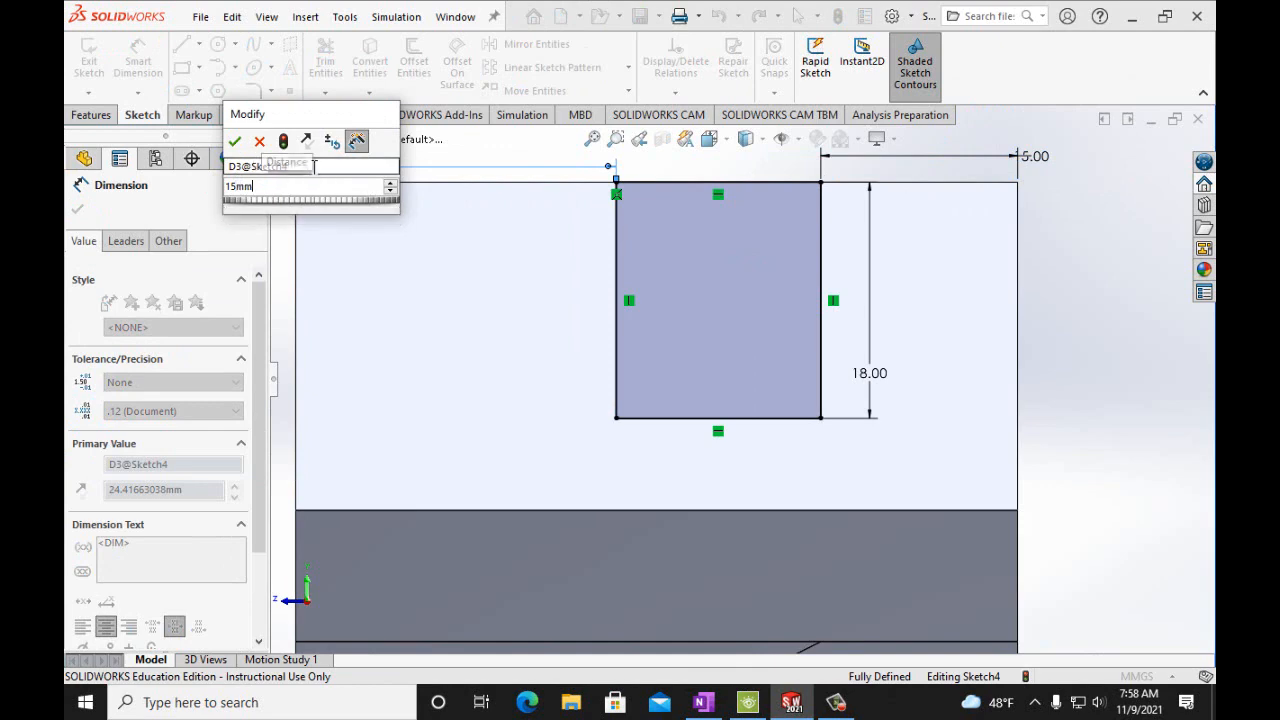
pyautogui.click(235, 141)
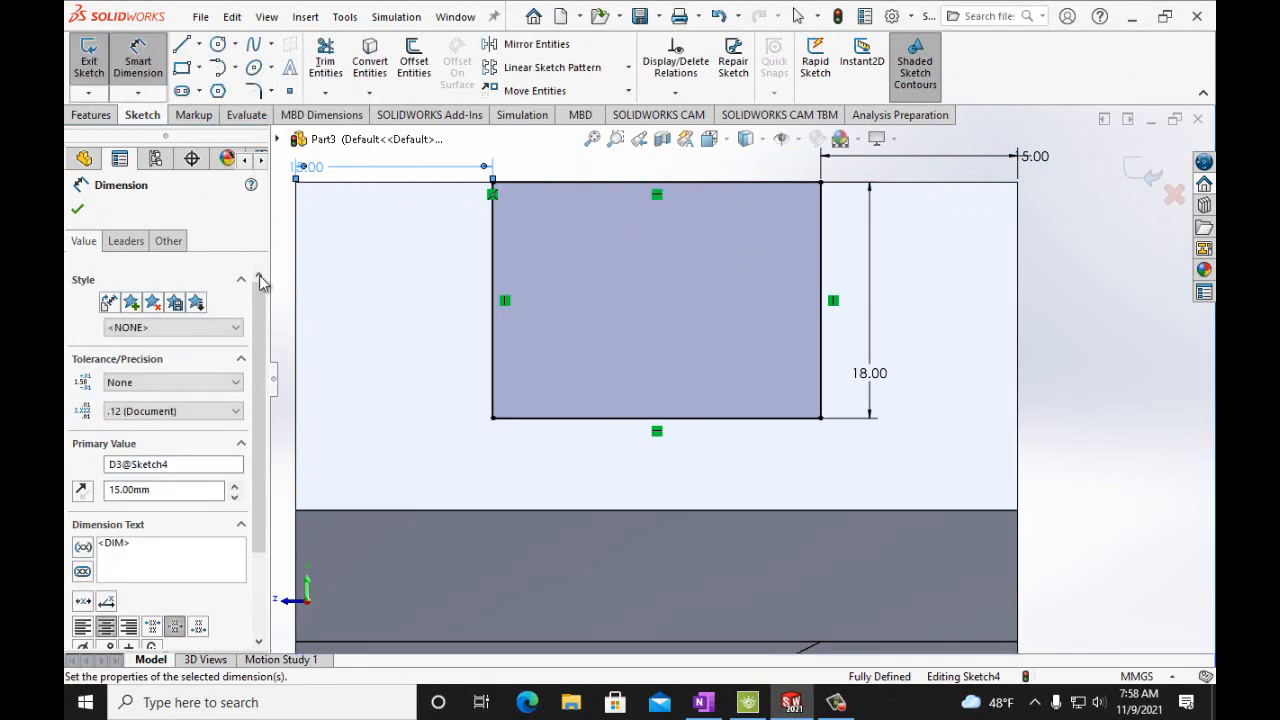
pyautogui.click(77, 209)
# Cut-extrude the rectangle through all of the part to form the notch in the peak
pyautogui.click(92, 115)
pyautogui.click(331, 60)
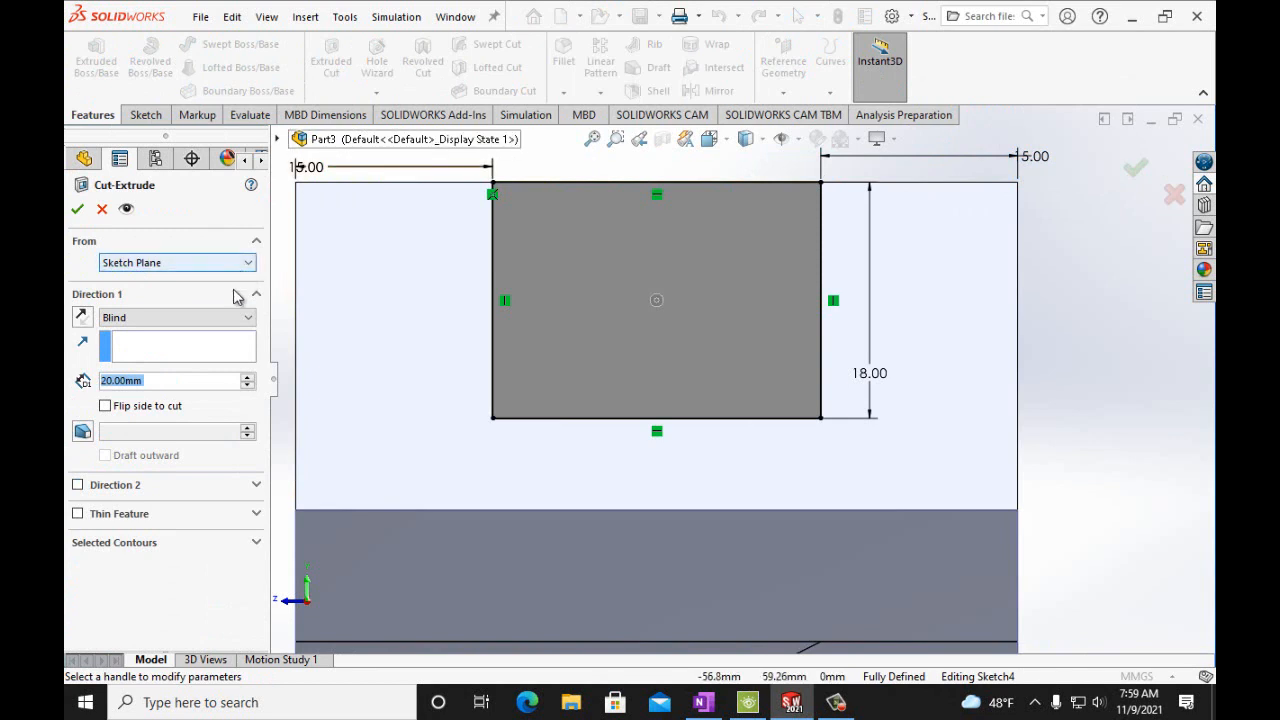
pyautogui.click(236, 318)
pyautogui.click(218, 346)
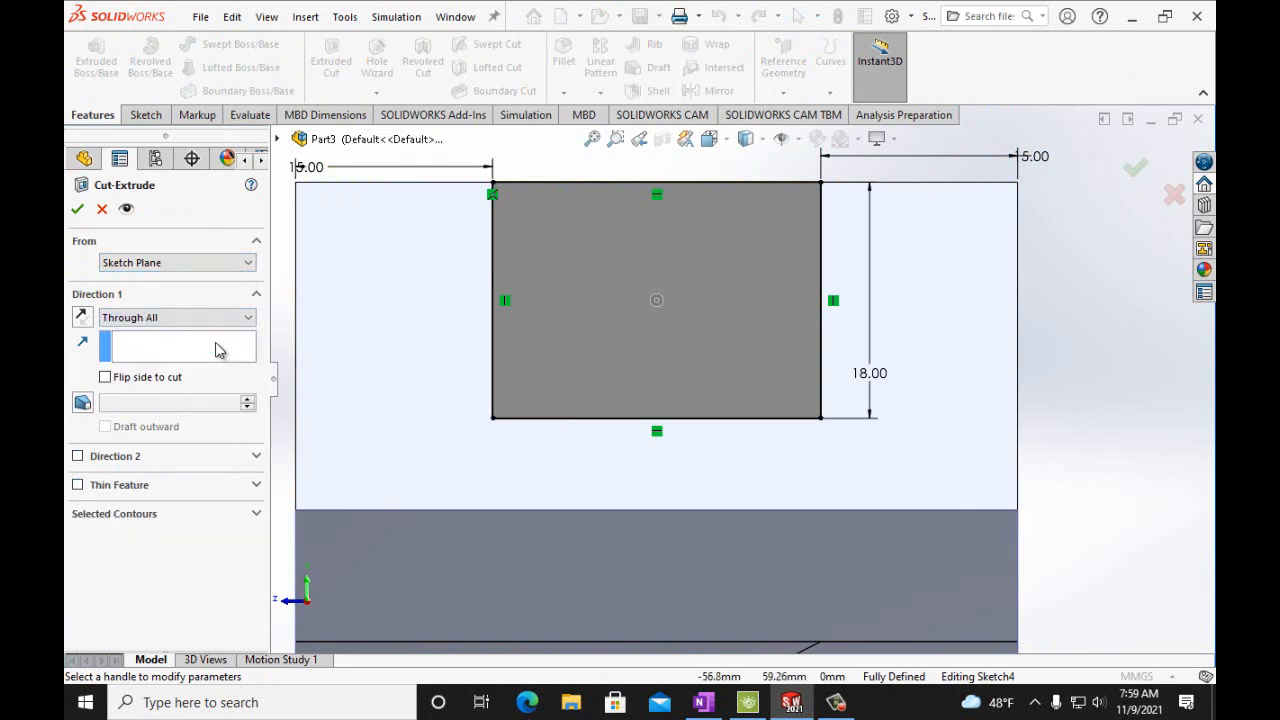
pyautogui.click(77, 208)
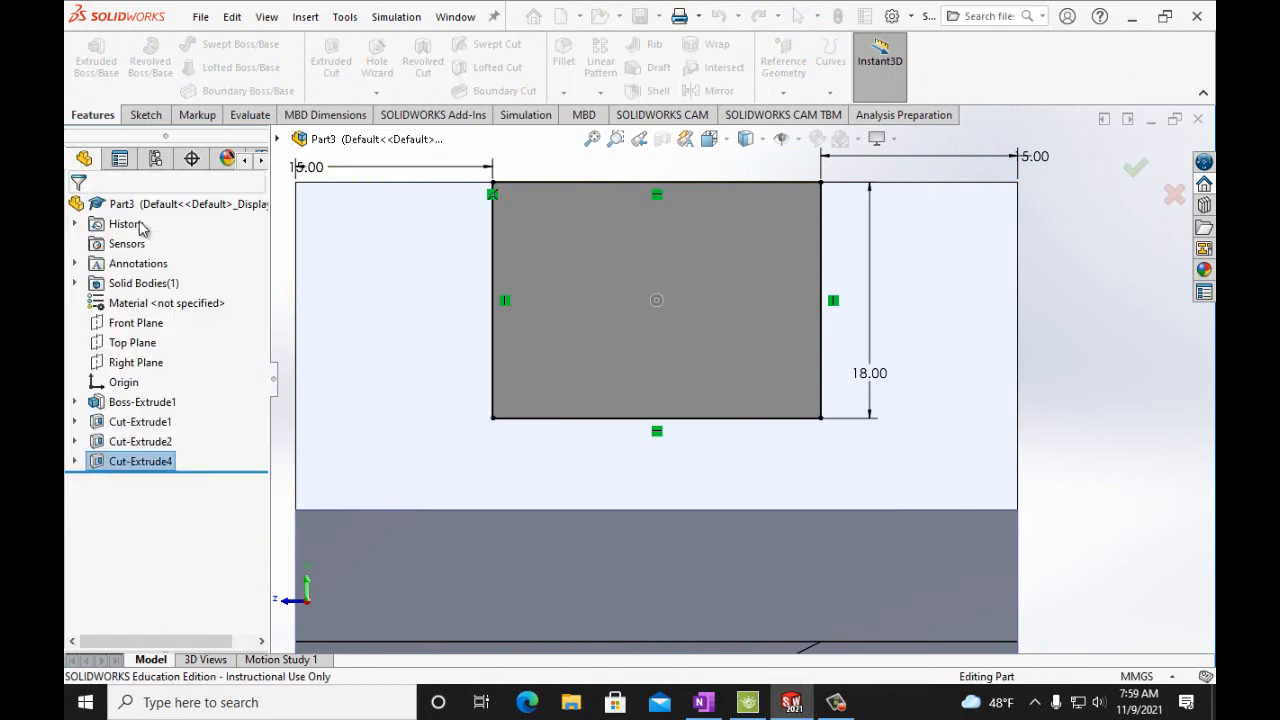
# Rotate the model to inspect the notch, then show the whole part in isometric view
pyautogui.click(1110, 287)
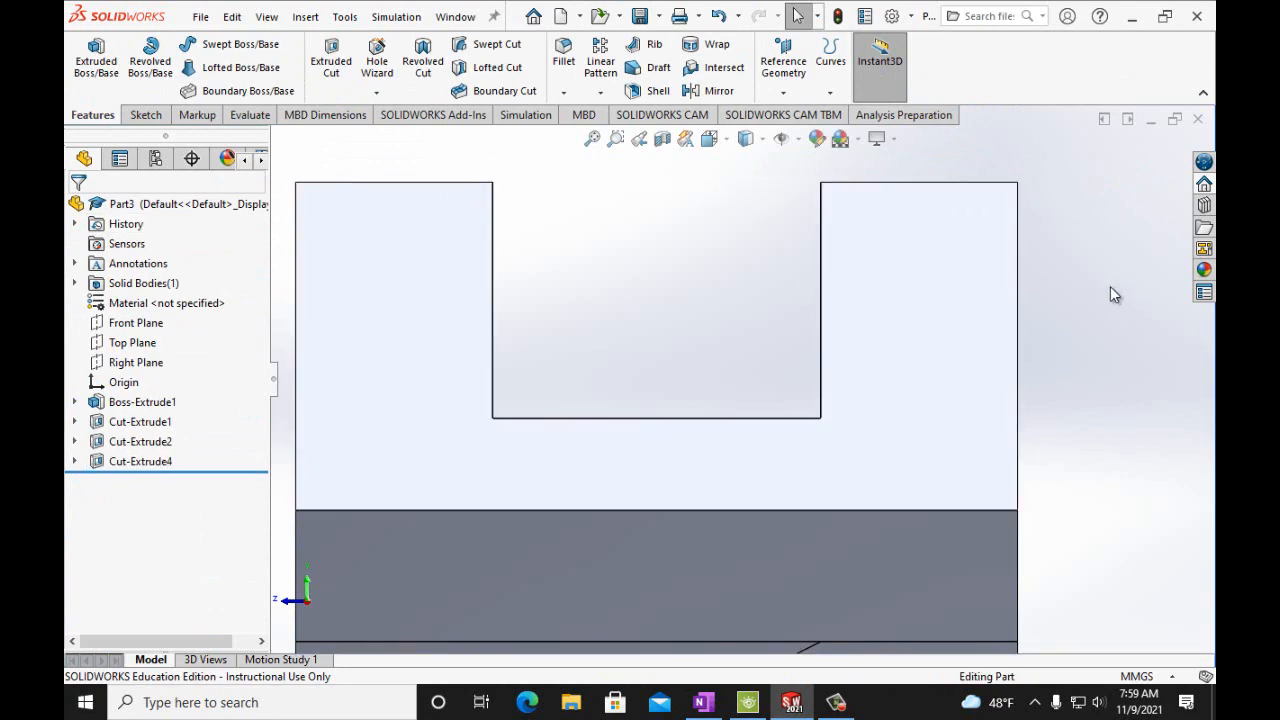
pyautogui.press('Right')
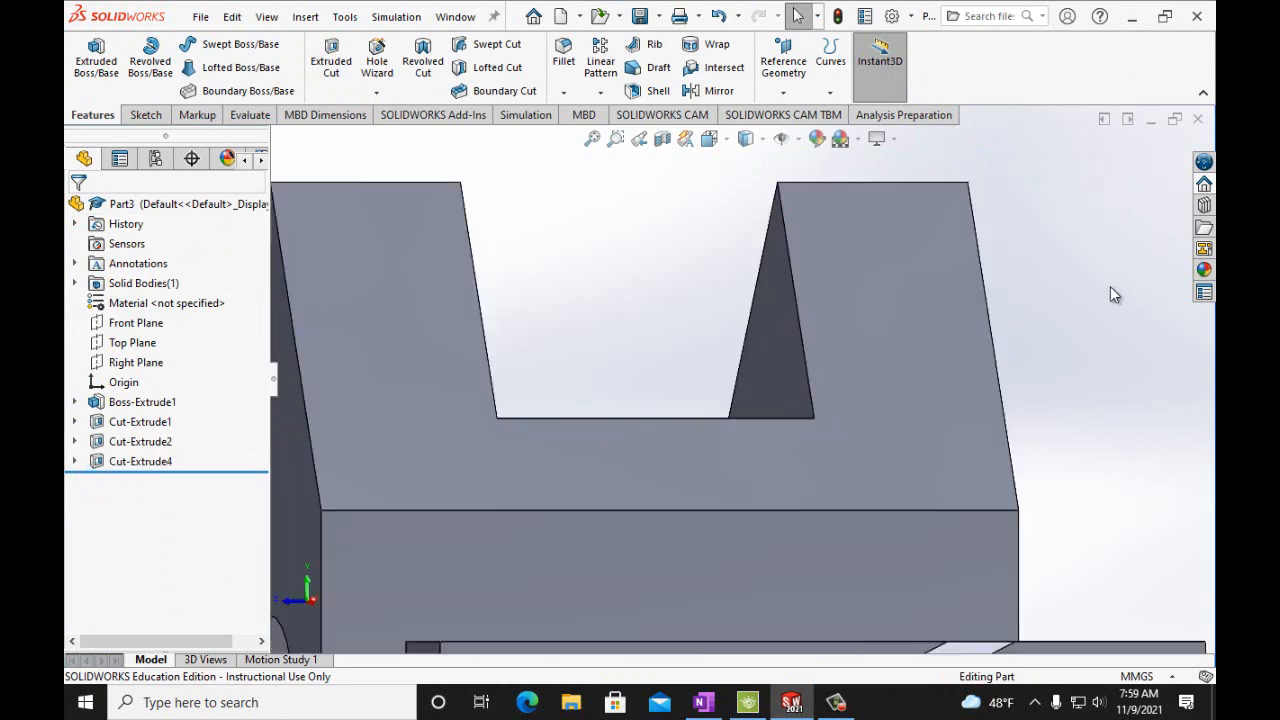
pyautogui.click(710, 140)
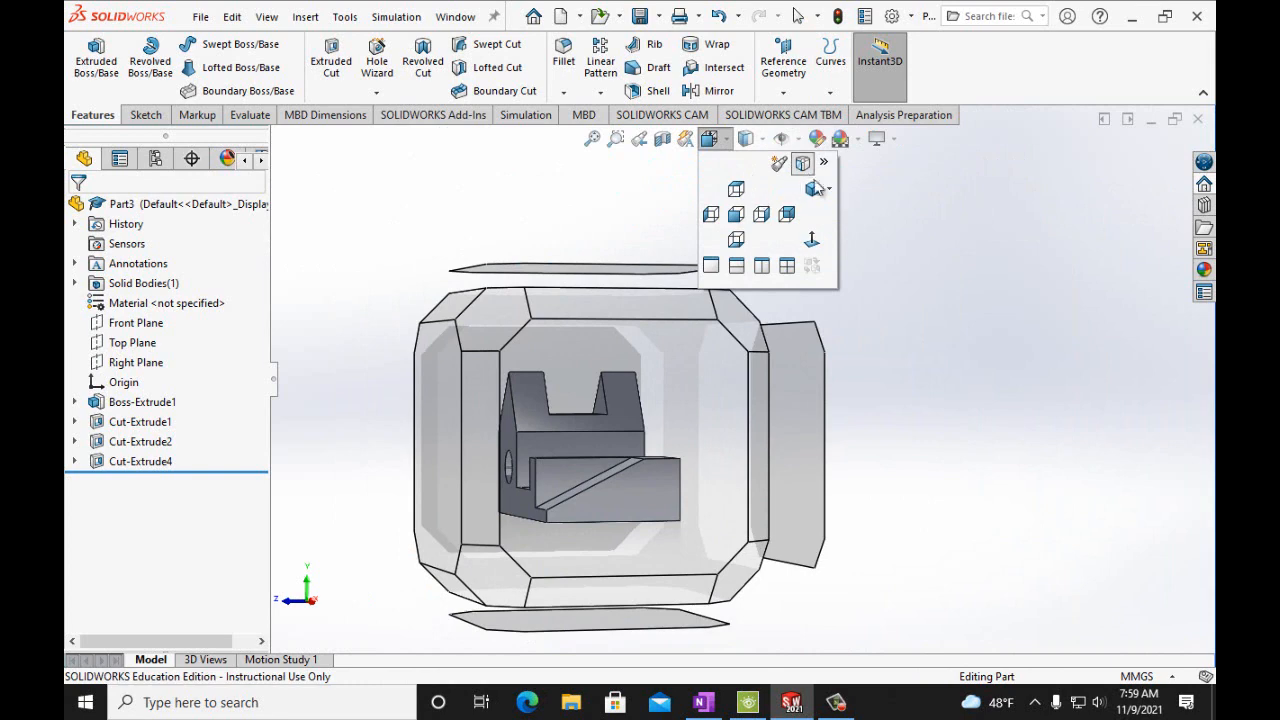
pyautogui.click(822, 189)
pyautogui.click(845, 212)
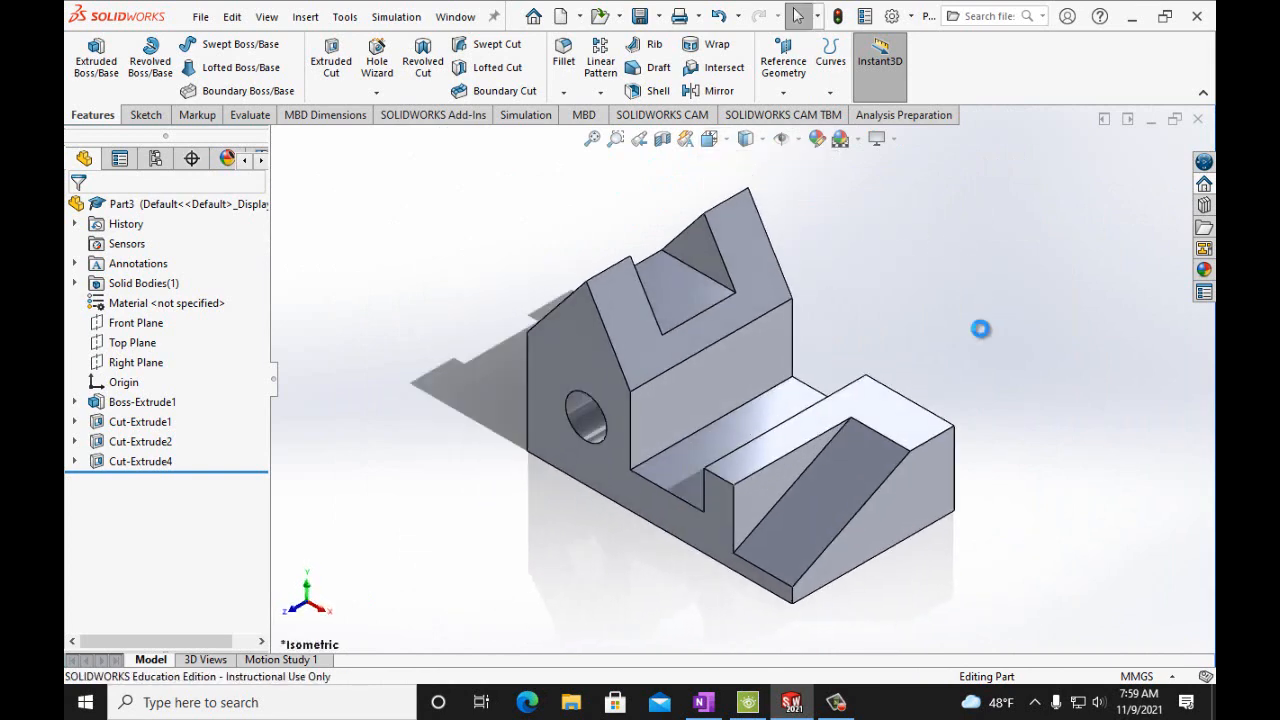
# Switch to OneNote, compare the part with Figure P3-20, look over the other figures on page 212, and return to SOLIDWORKS
pyautogui.click(702, 703)
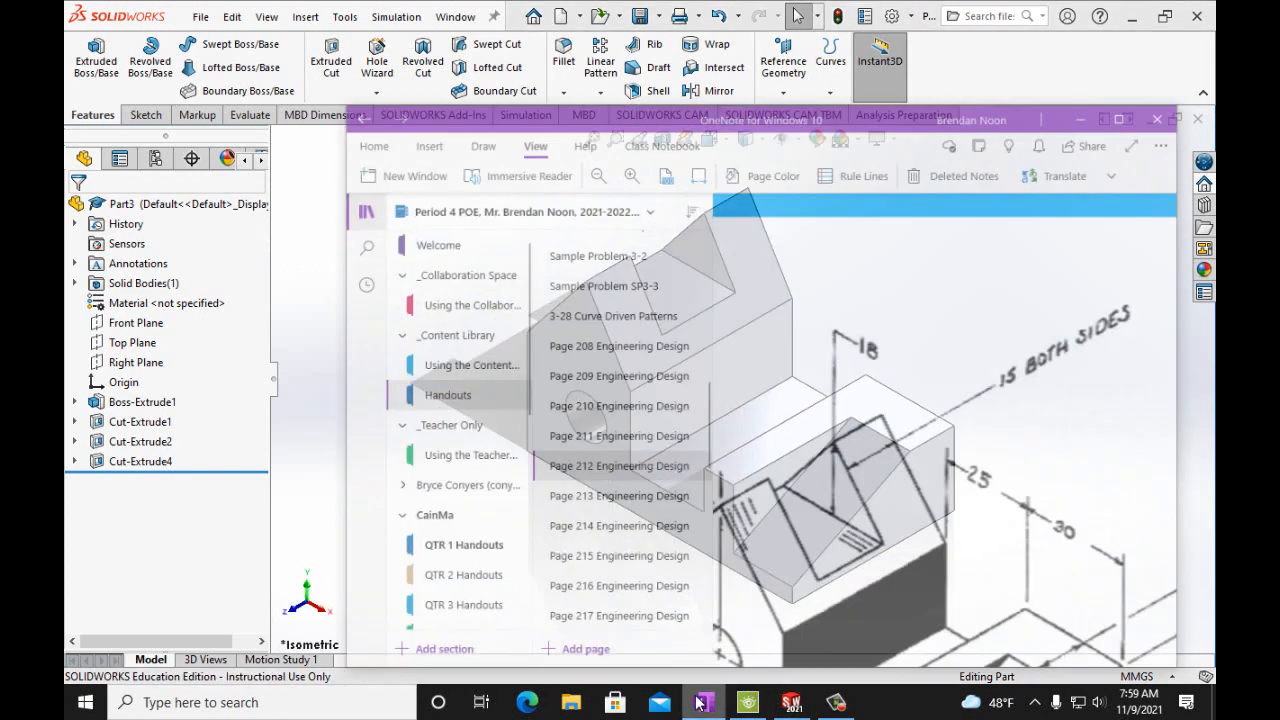
pyautogui.scroll(-4, 1008, 456)
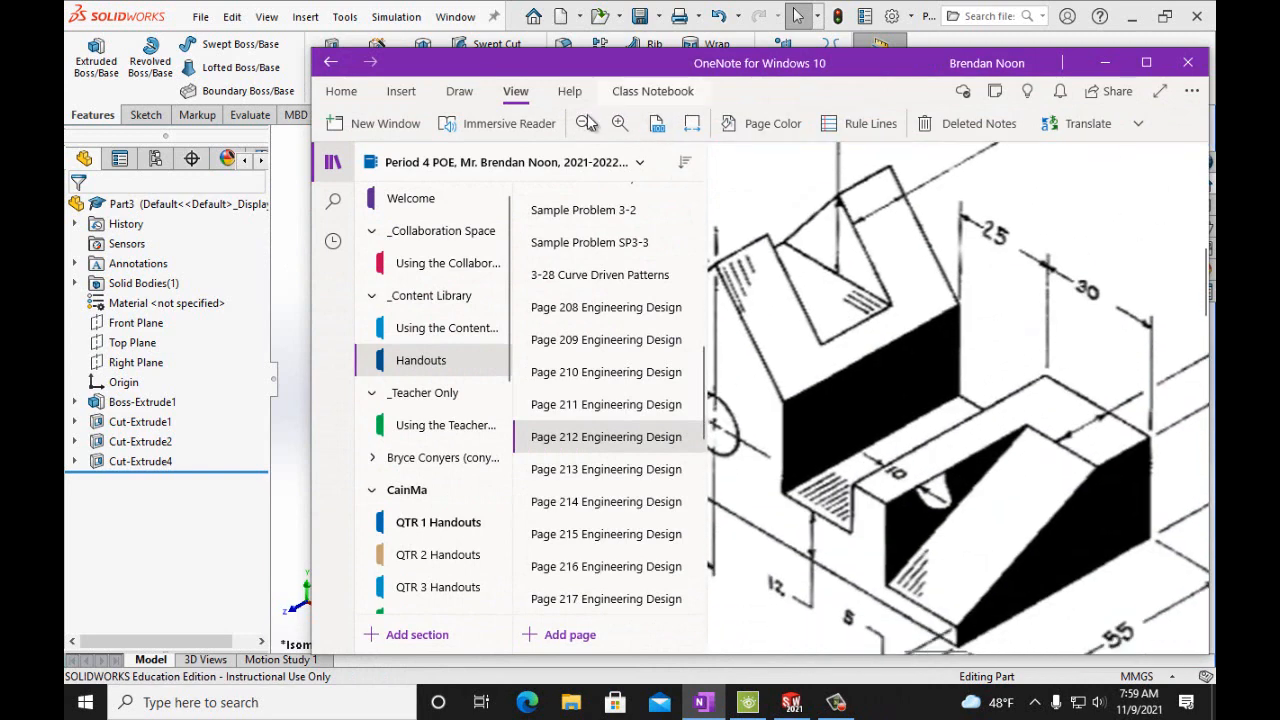
pyautogui.click(585, 123)
pyautogui.click(585, 123)
pyautogui.click(585, 123)
pyautogui.click(585, 123)
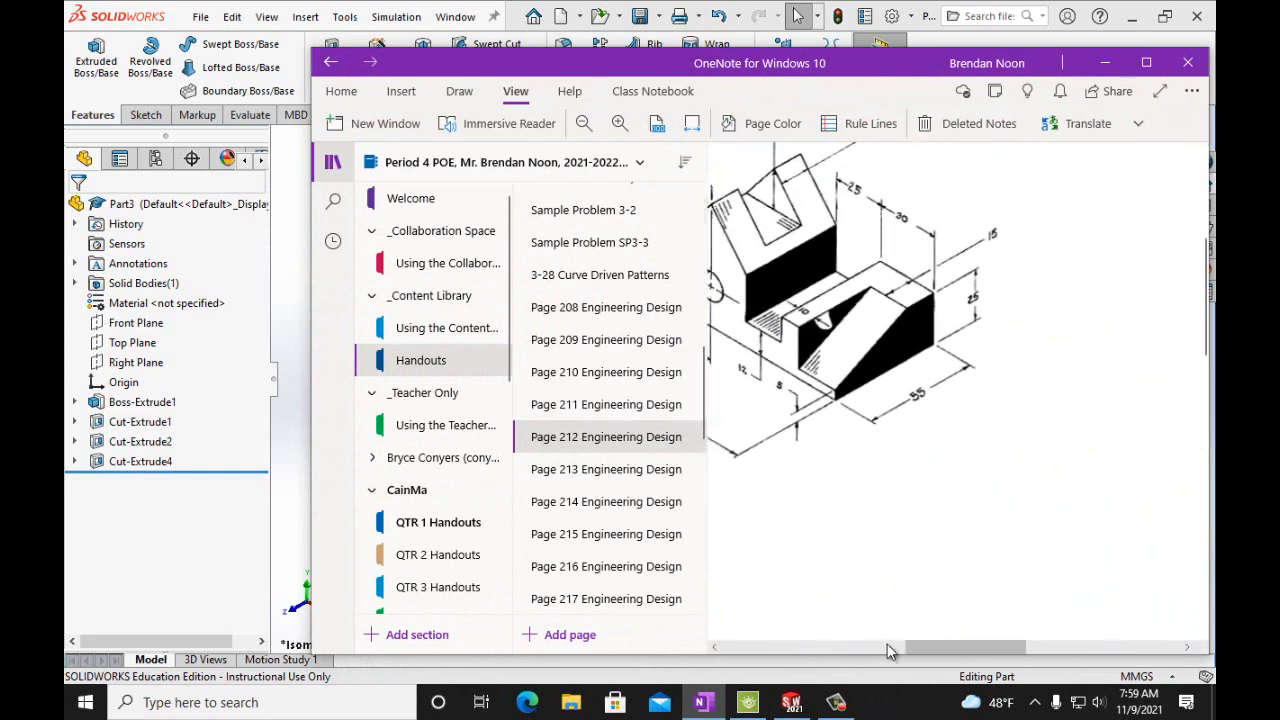
pyautogui.moveTo(908, 650); pyautogui.dragTo(858, 650)
pyautogui.scroll(5, 875, 597)
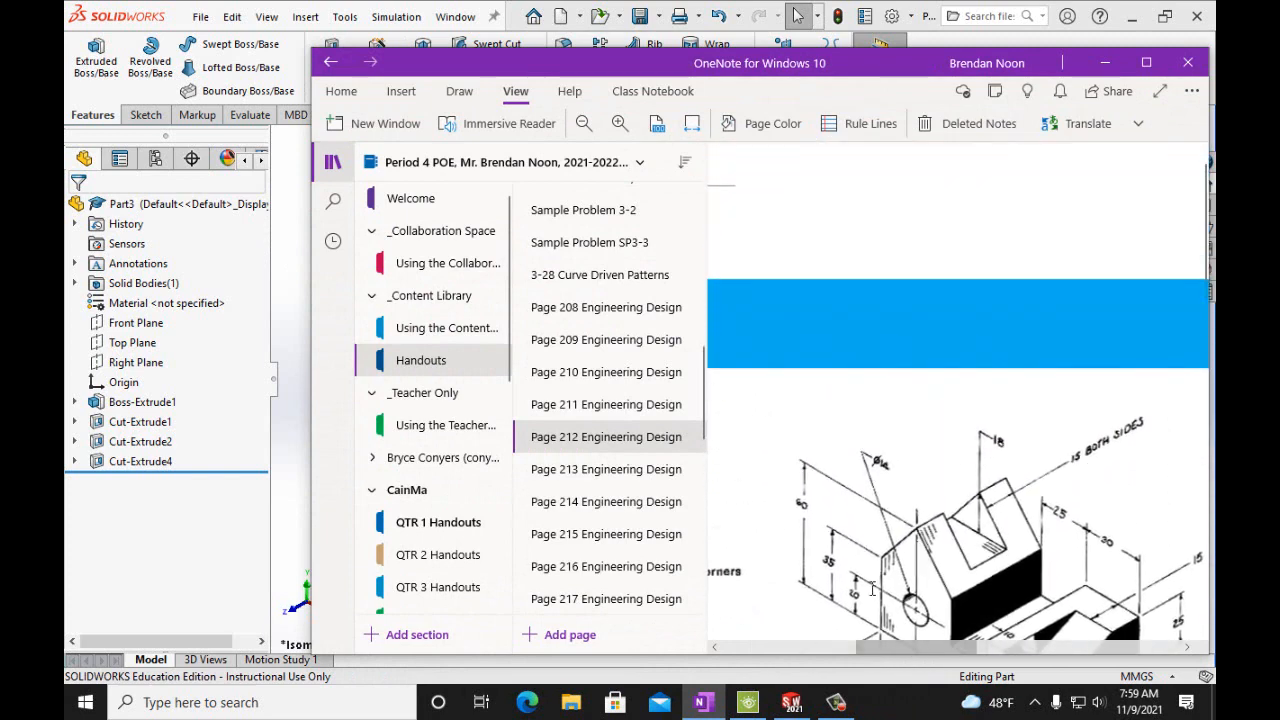
pyautogui.scroll(-5, 900, 555)
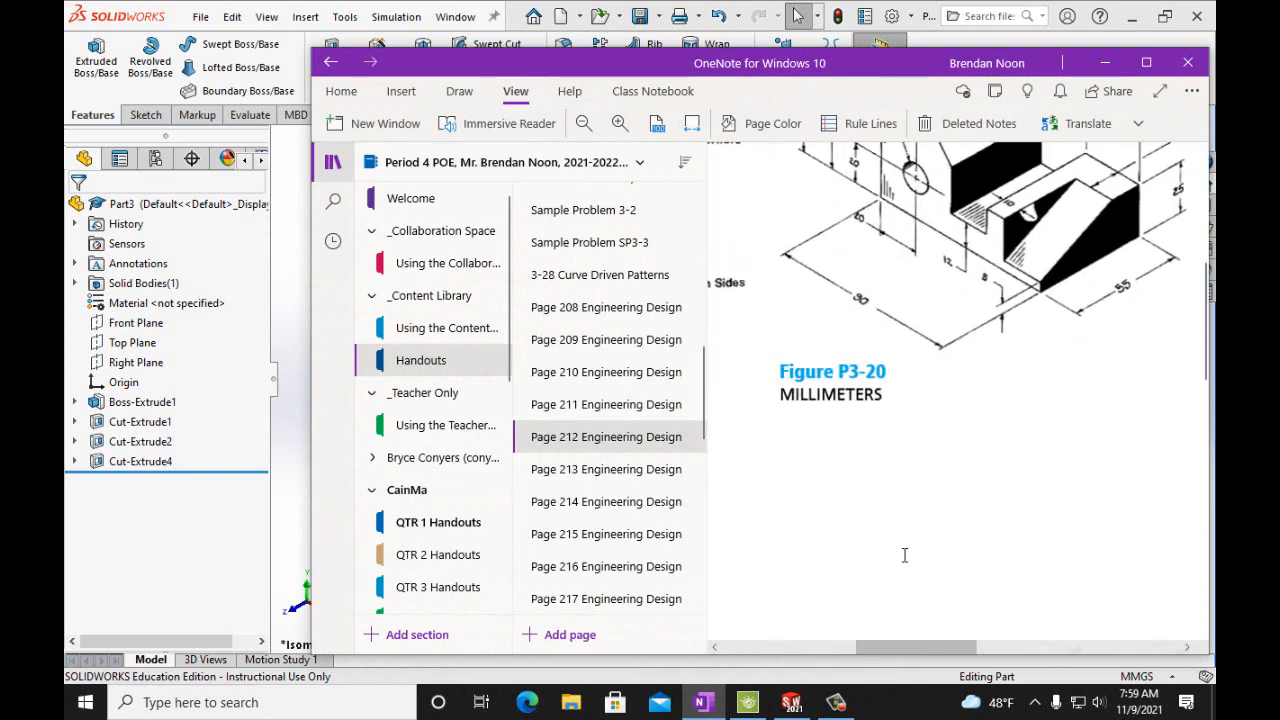
pyautogui.click(584, 123)
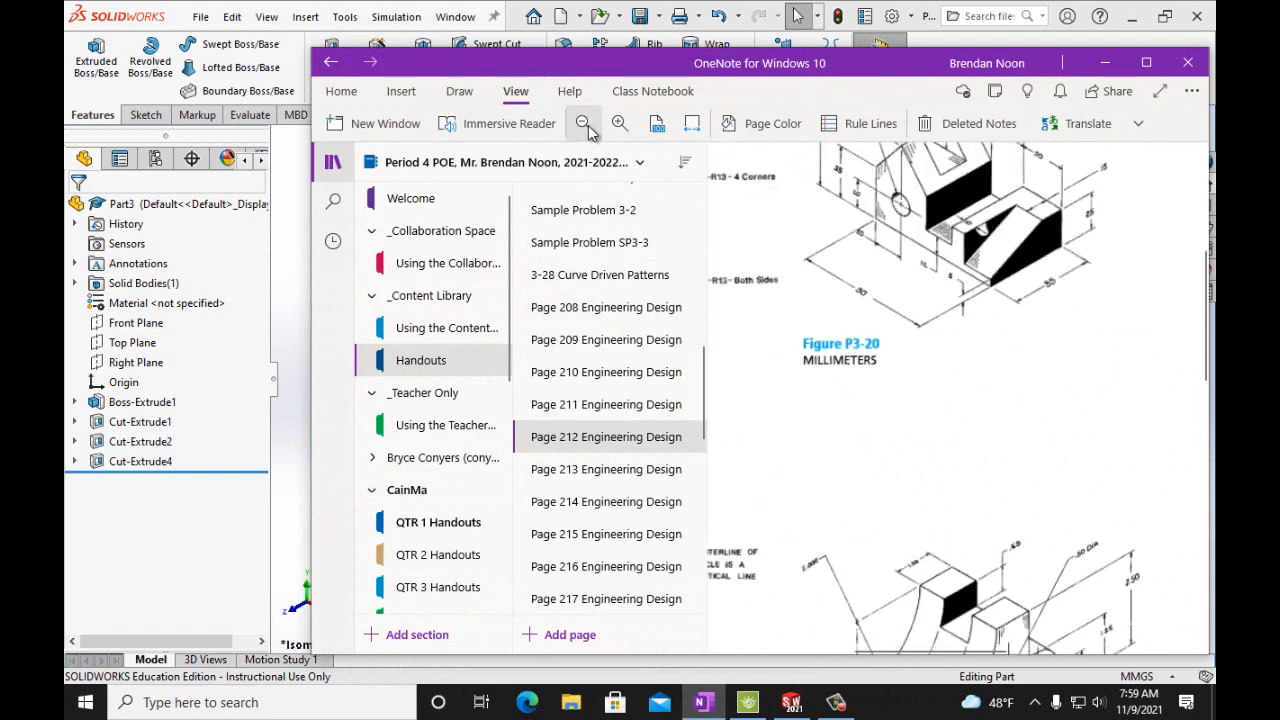
pyautogui.click(584, 123)
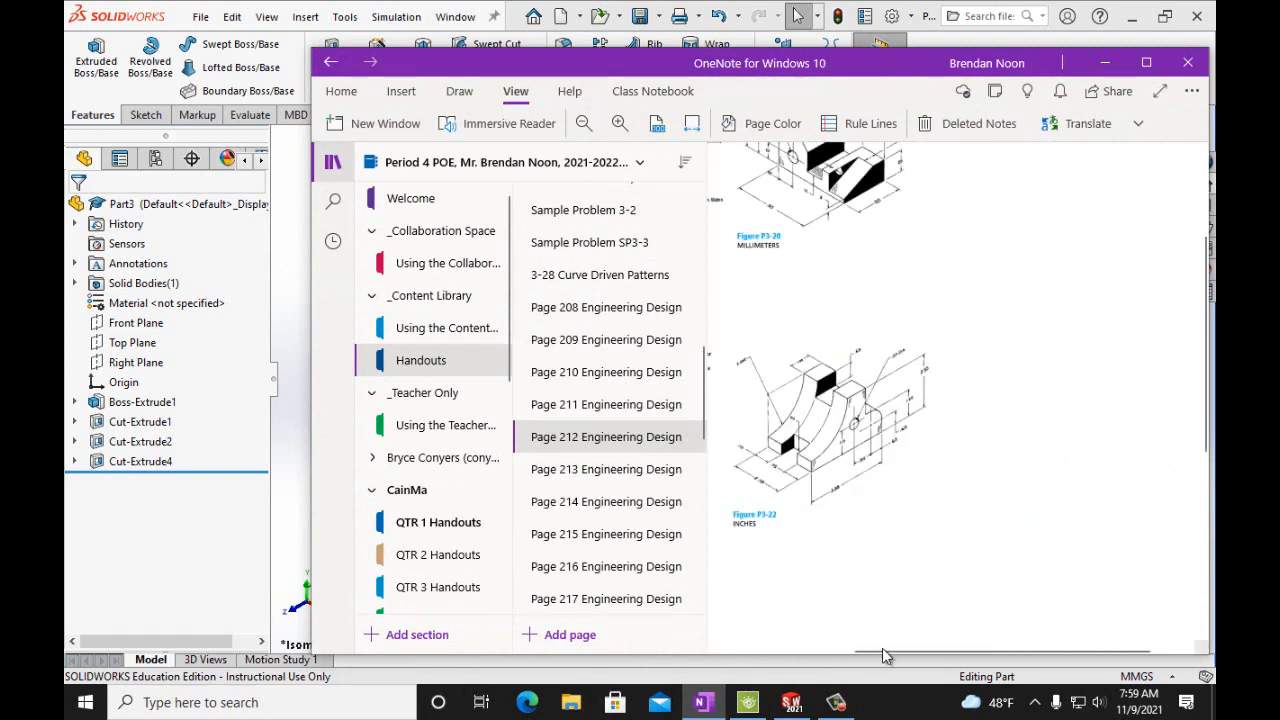
pyautogui.moveTo(884, 655); pyautogui.dragTo(750, 655)
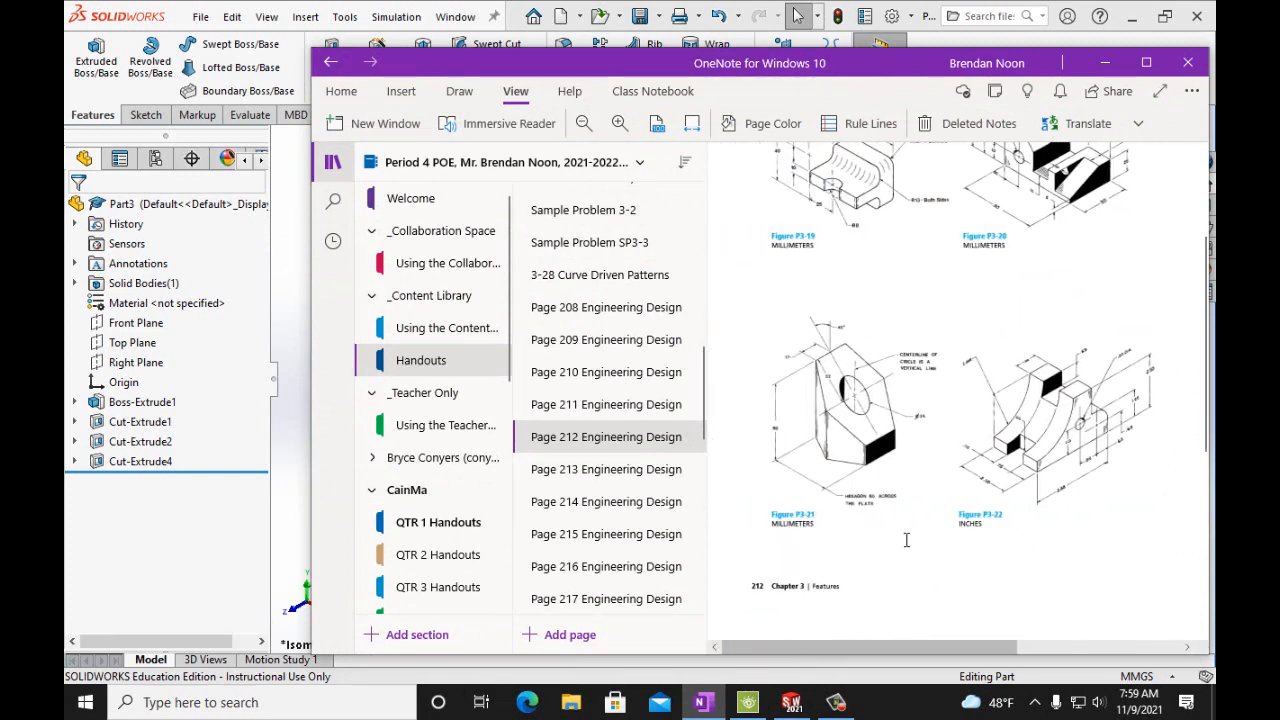
pyautogui.scroll(2, 906, 540)
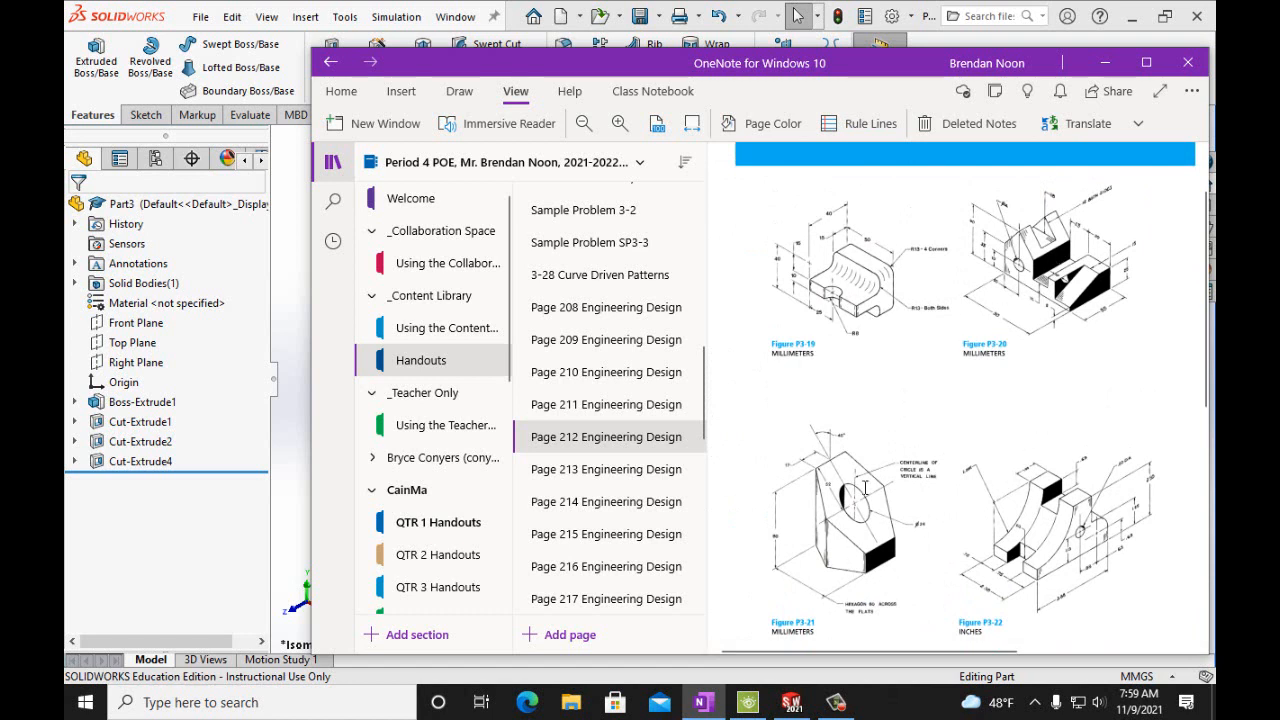
pyautogui.click(790, 705)
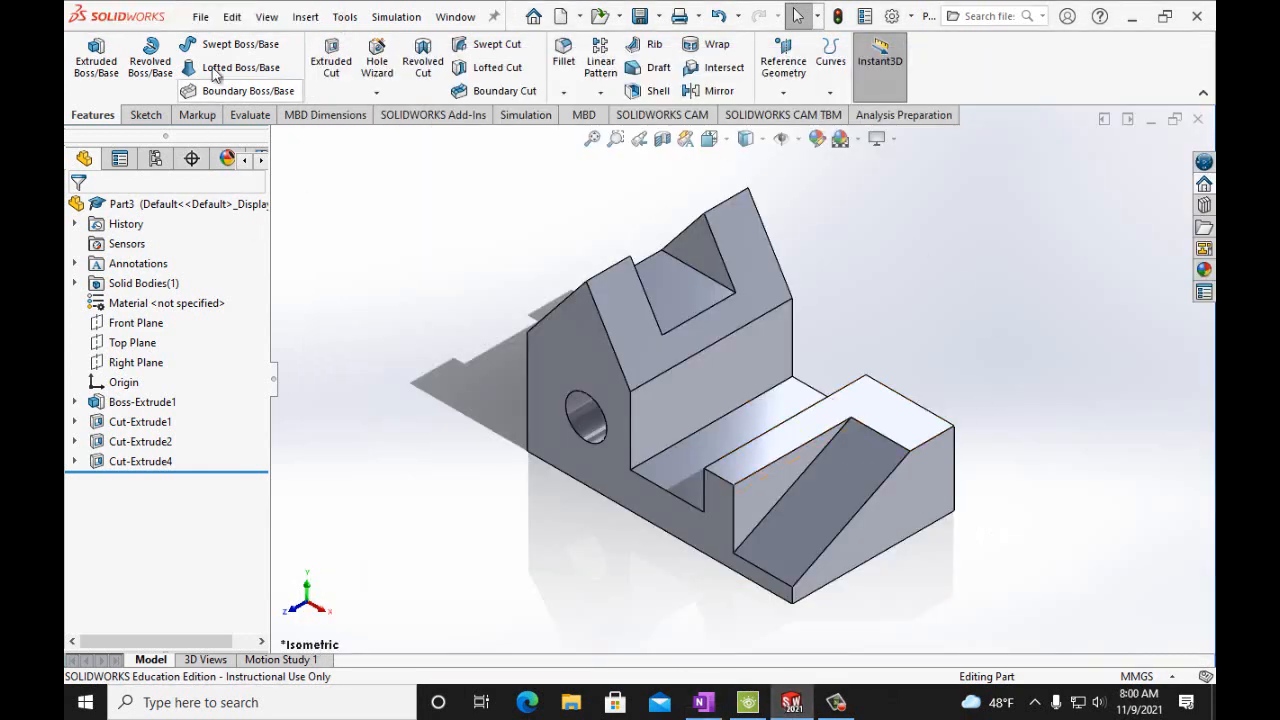
# Save the completed part under the file name Part P3-20
pyautogui.click(201, 18)
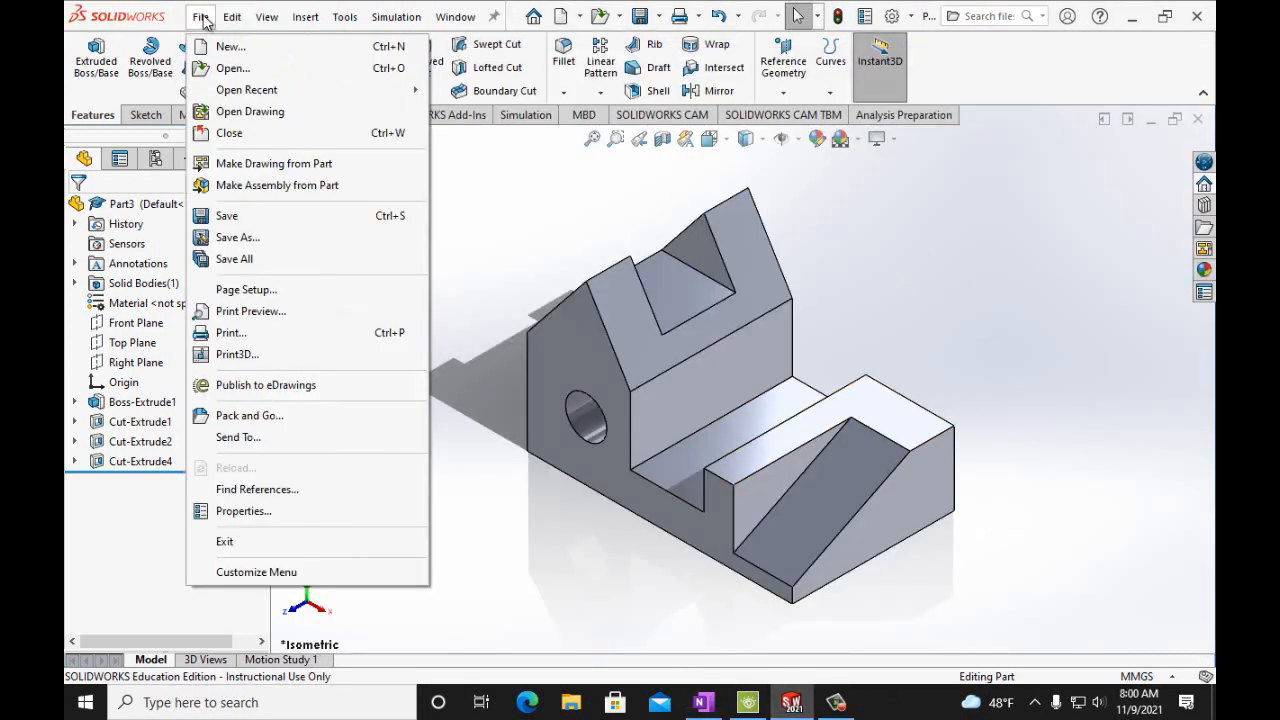
pyautogui.click(228, 240)
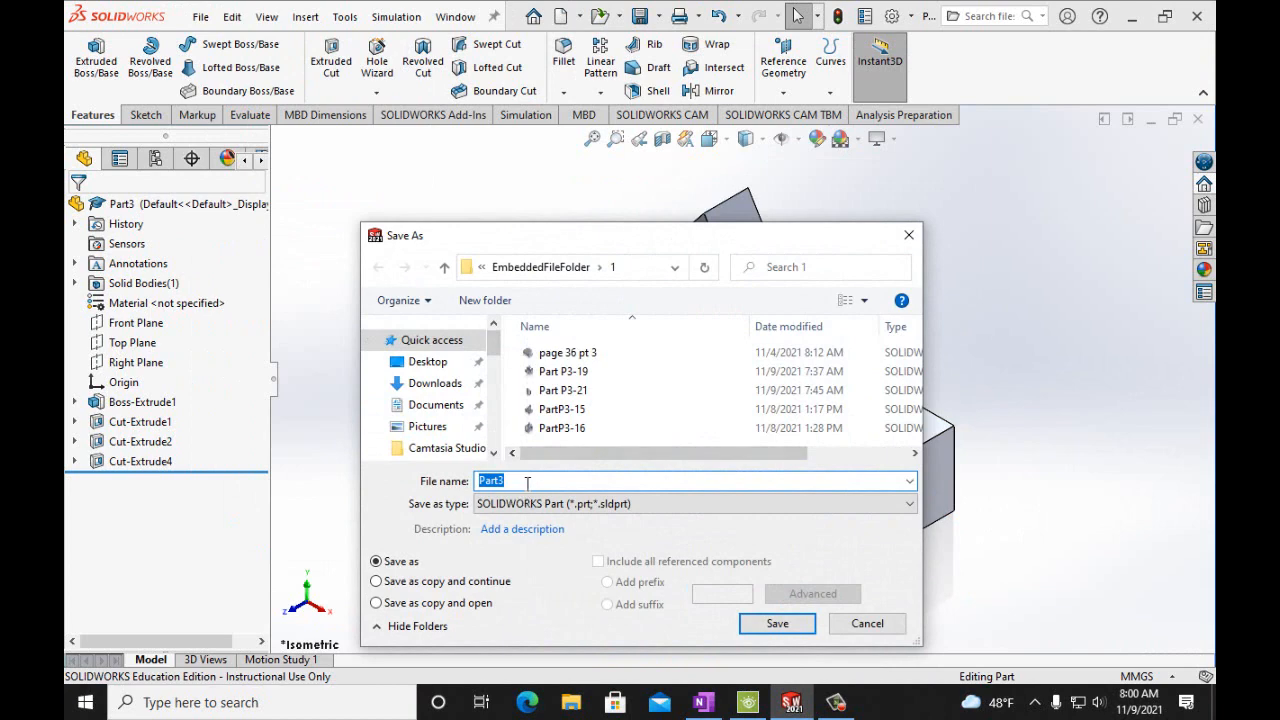
pyautogui.press('BackSpace')
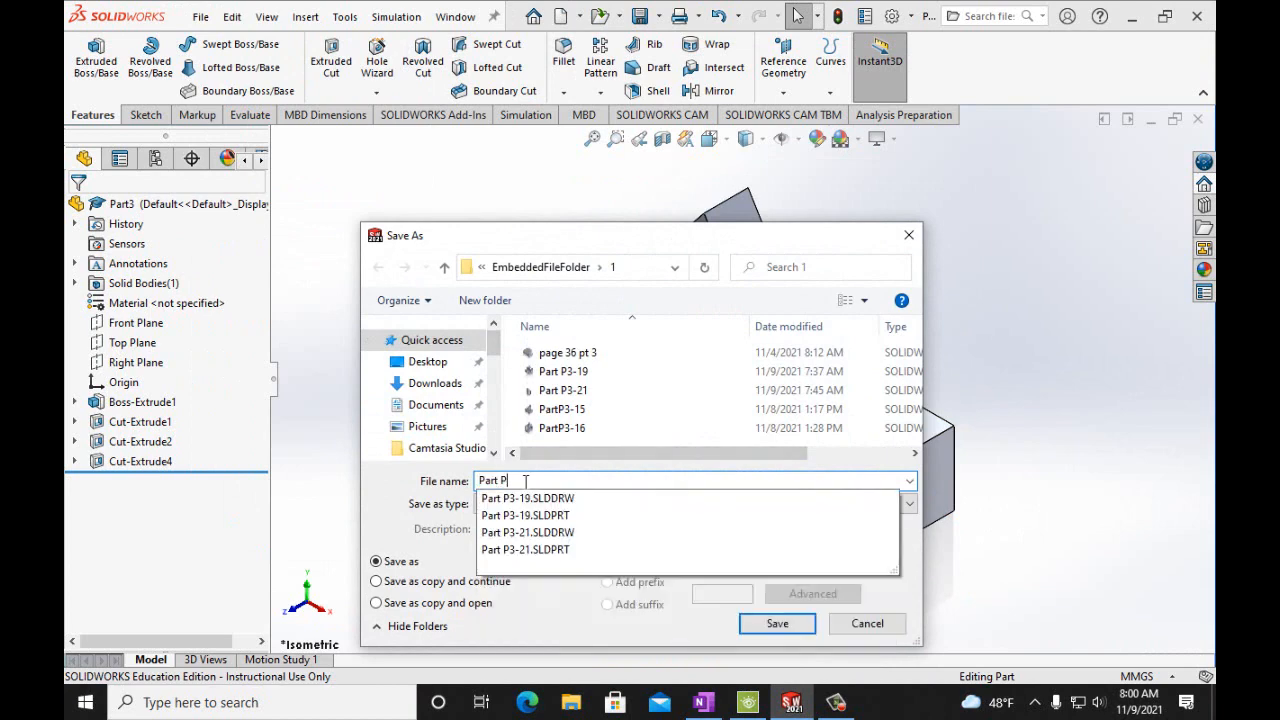
pyautogui.write('P3-20')
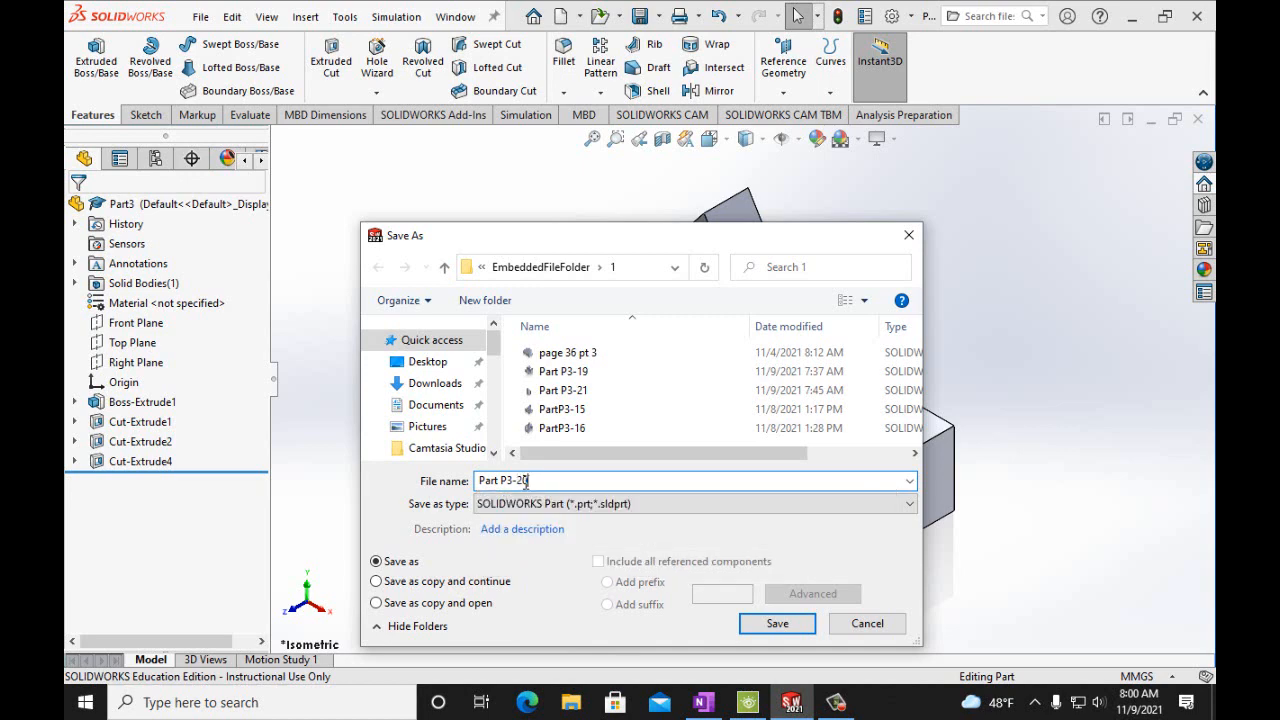
pyautogui.click(752, 622)
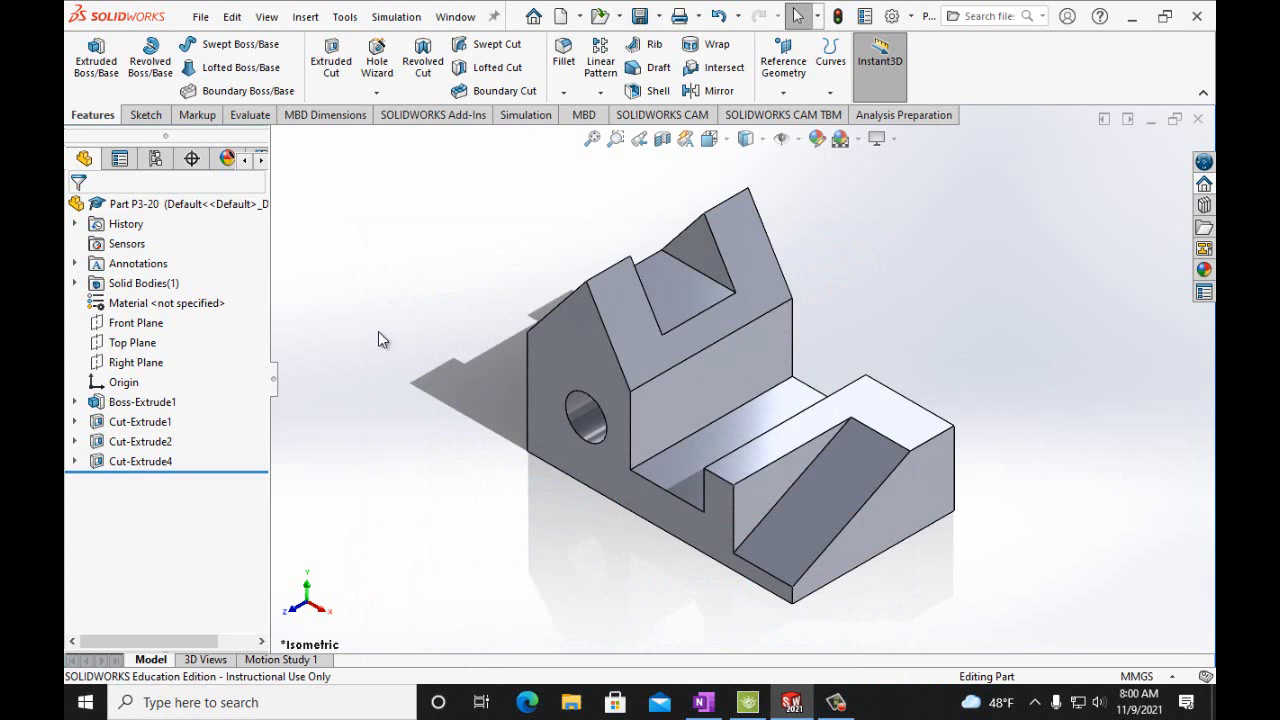
# Make a drawing from the part on a standard A (ANSI) Landscape sheet
pyautogui.click(195, 18)
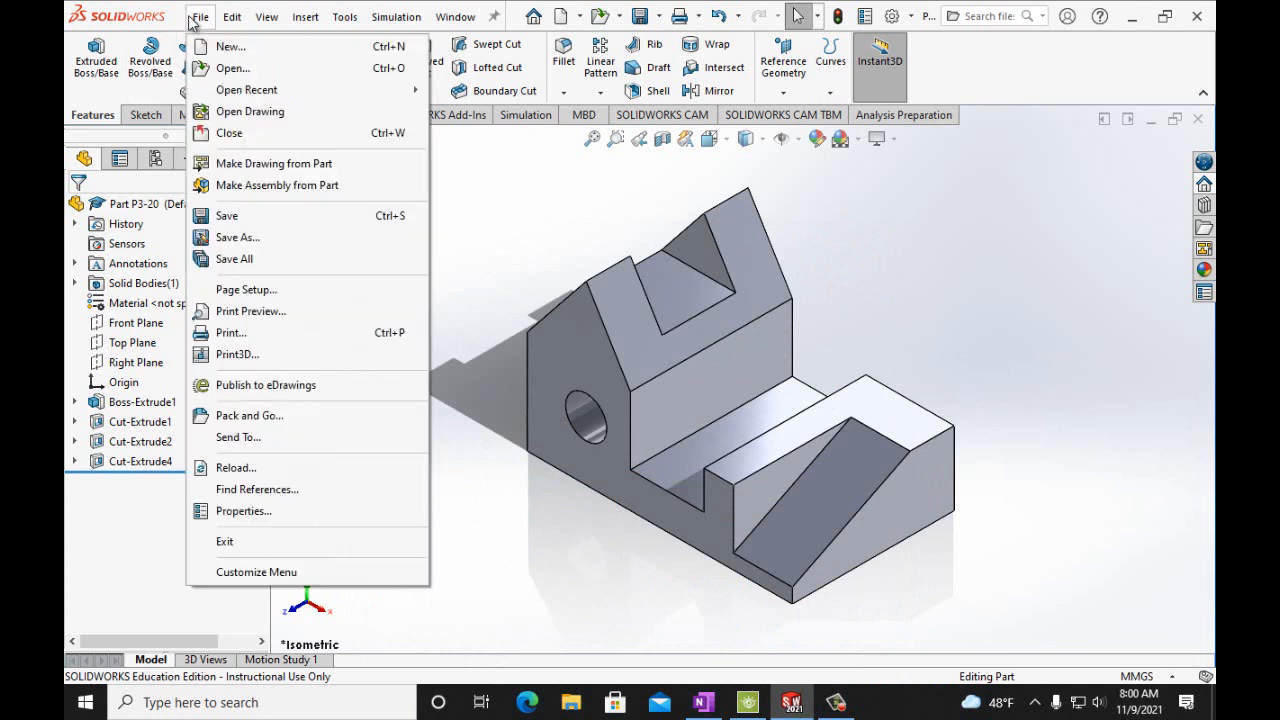
pyautogui.click(262, 163)
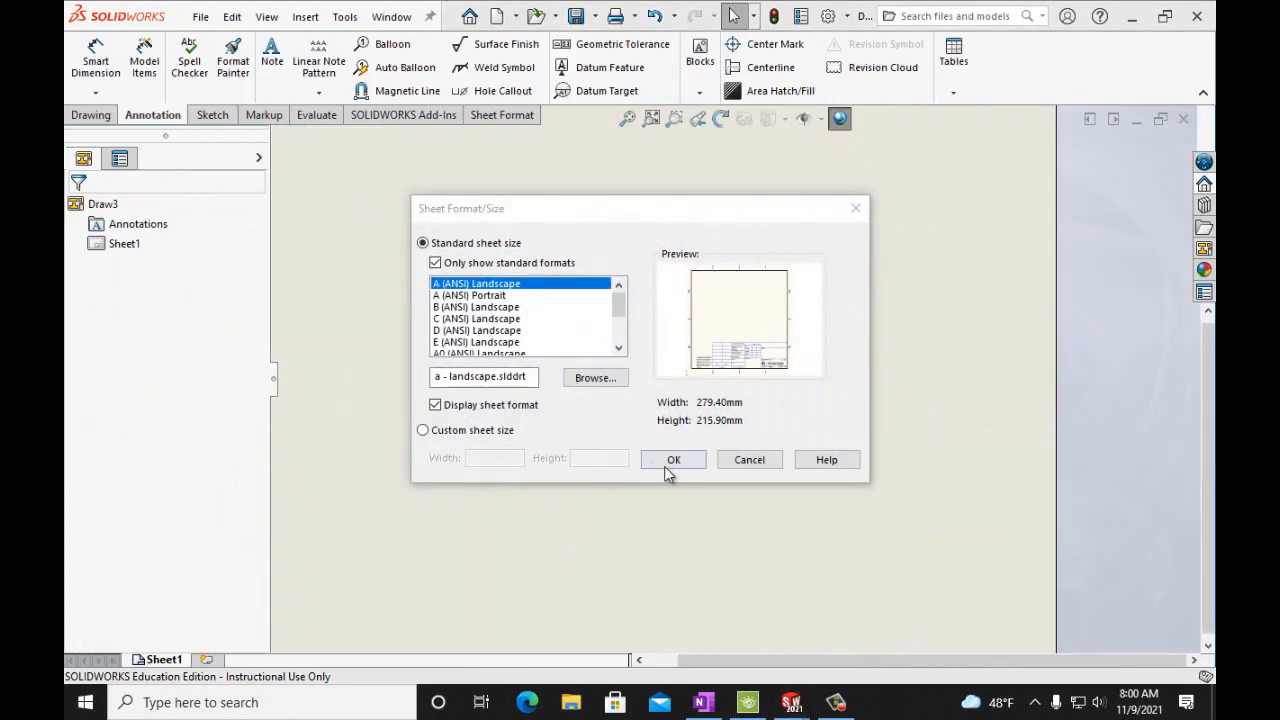
pyautogui.click(673, 460)
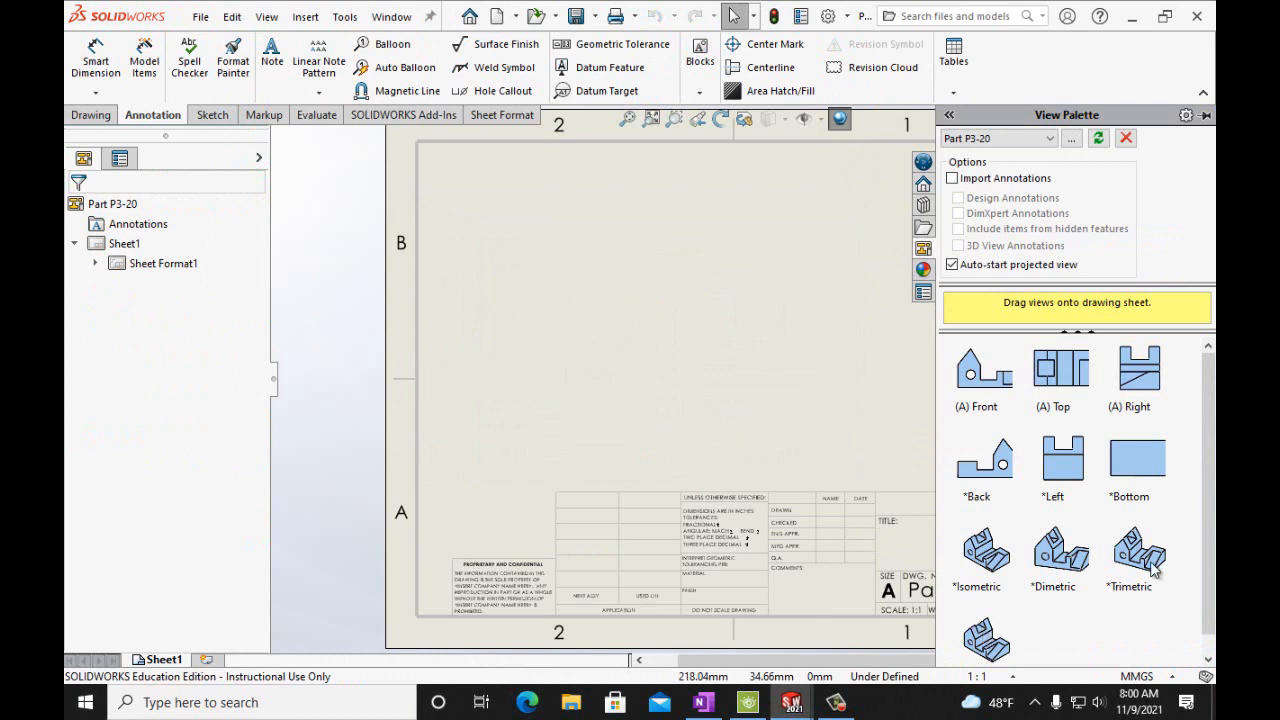
pyautogui.click(836, 702)
pyautogui.click(1127, 620)
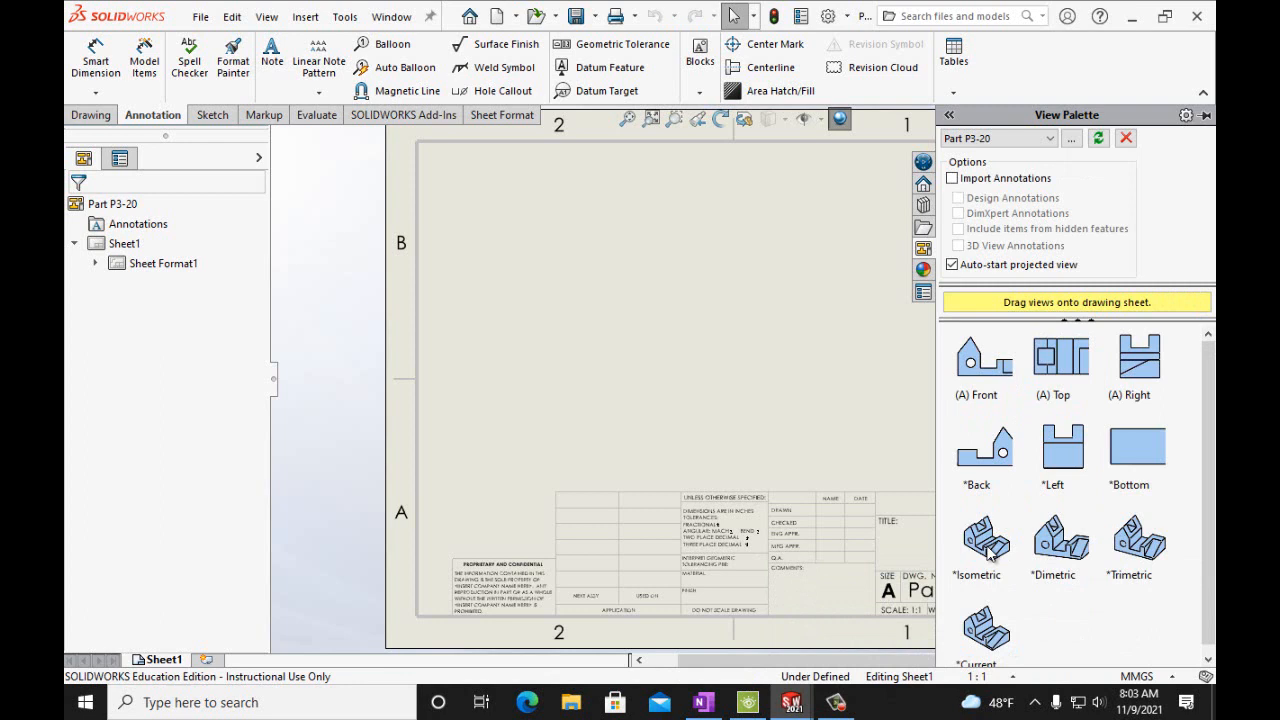
# Place the part's isometric view in the middle of the sheet and set its display style to Shaded With Edges
pyautogui.moveTo(988, 553)
pyautogui.mouseDown()
pyautogui.moveTo(729, 321)
pyautogui.moveTo(731, 355)
pyautogui.mouseUp()
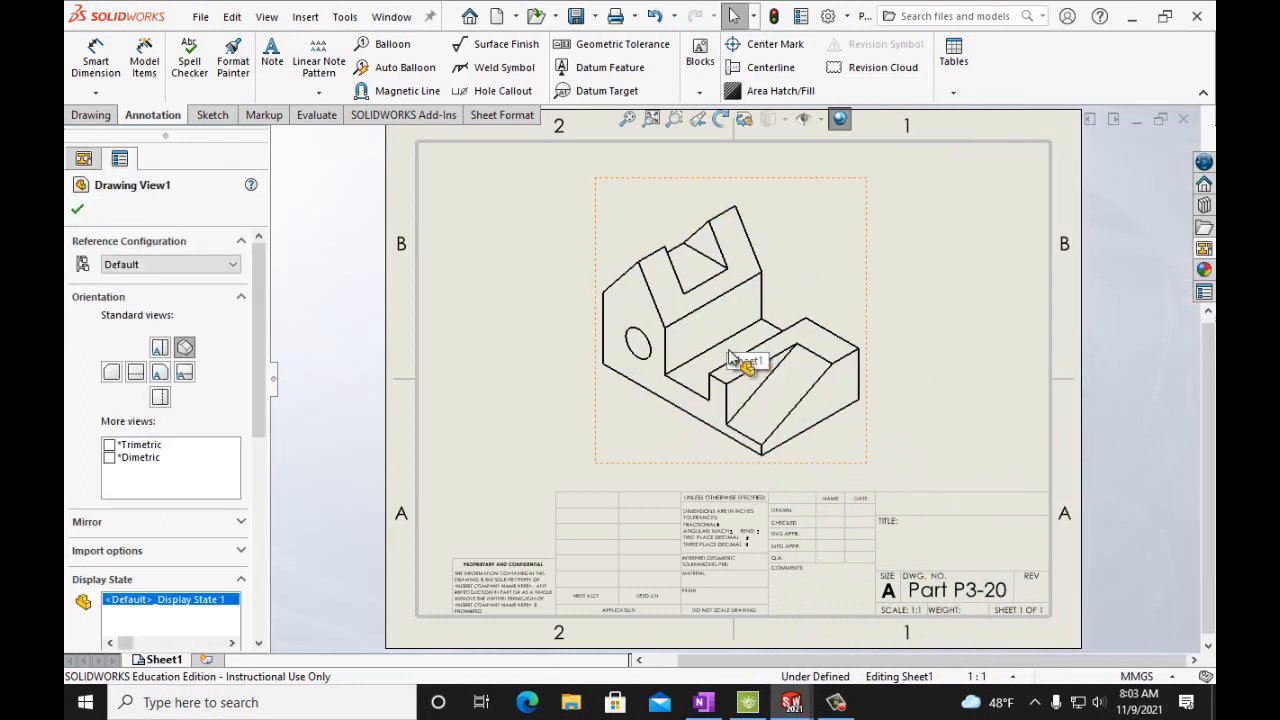
pyautogui.moveTo(259, 392); pyautogui.dragTo(251, 499)
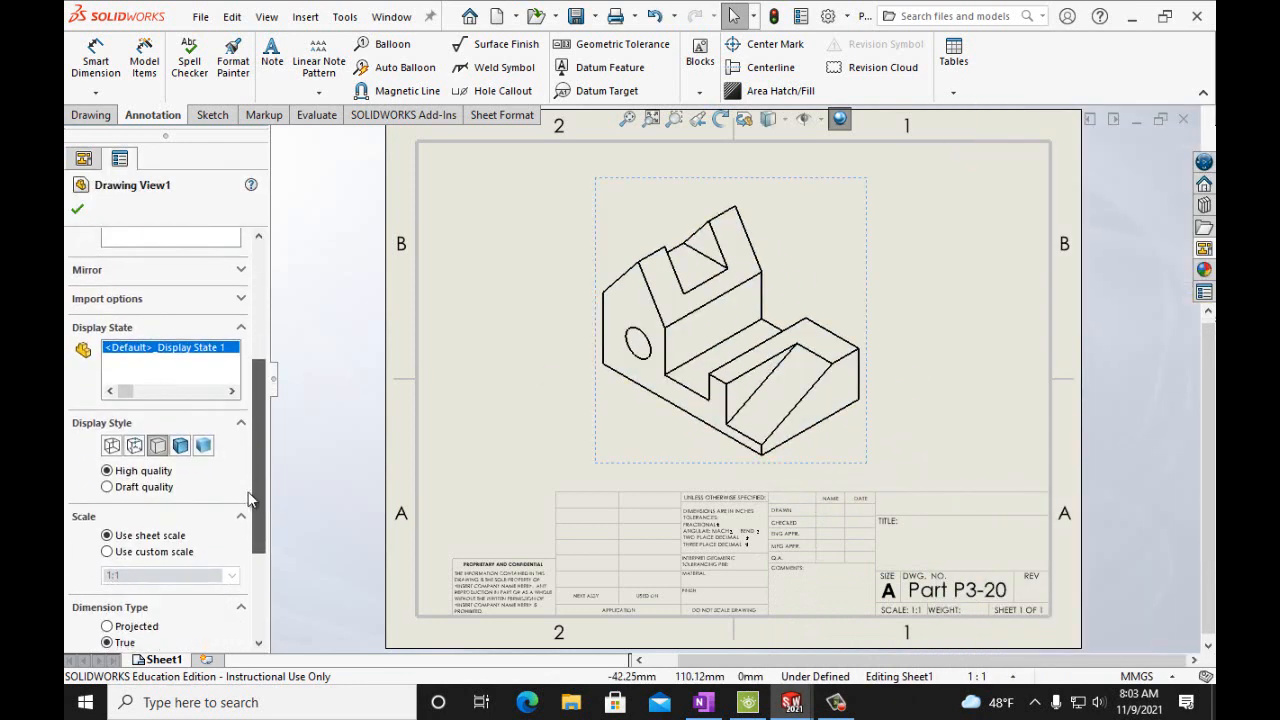
pyautogui.click(180, 447)
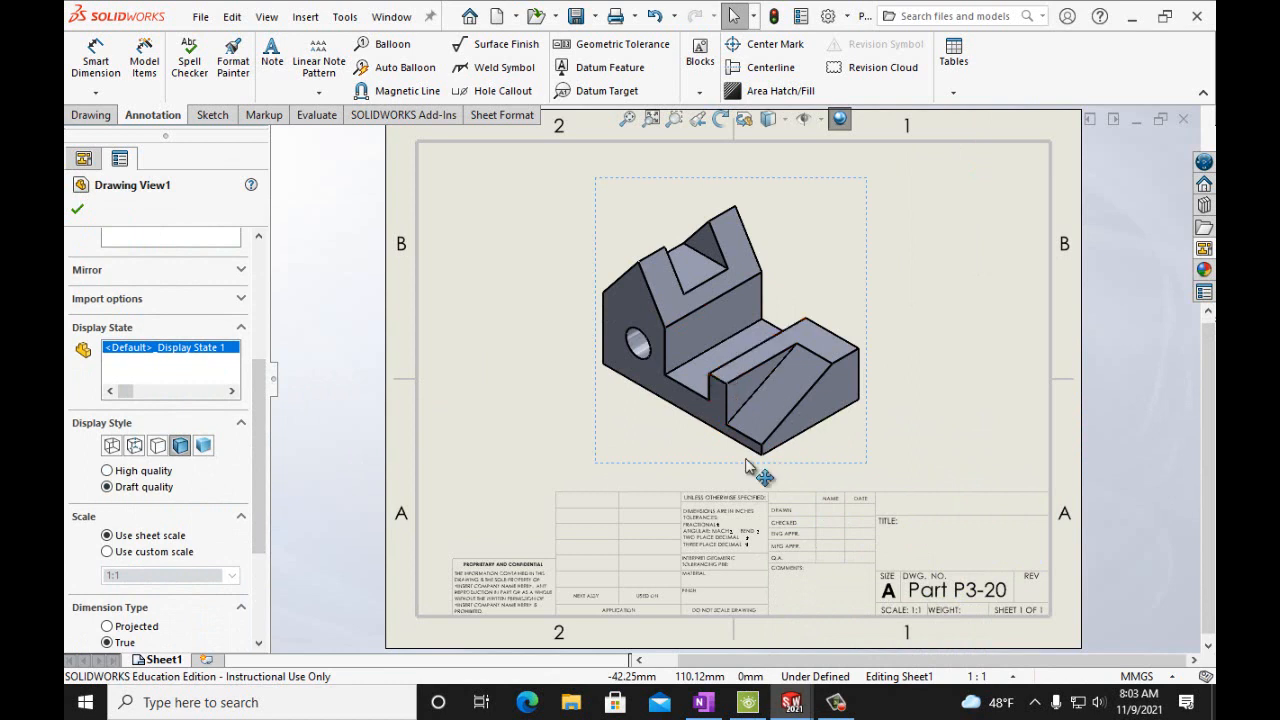
pyautogui.click(78, 210)
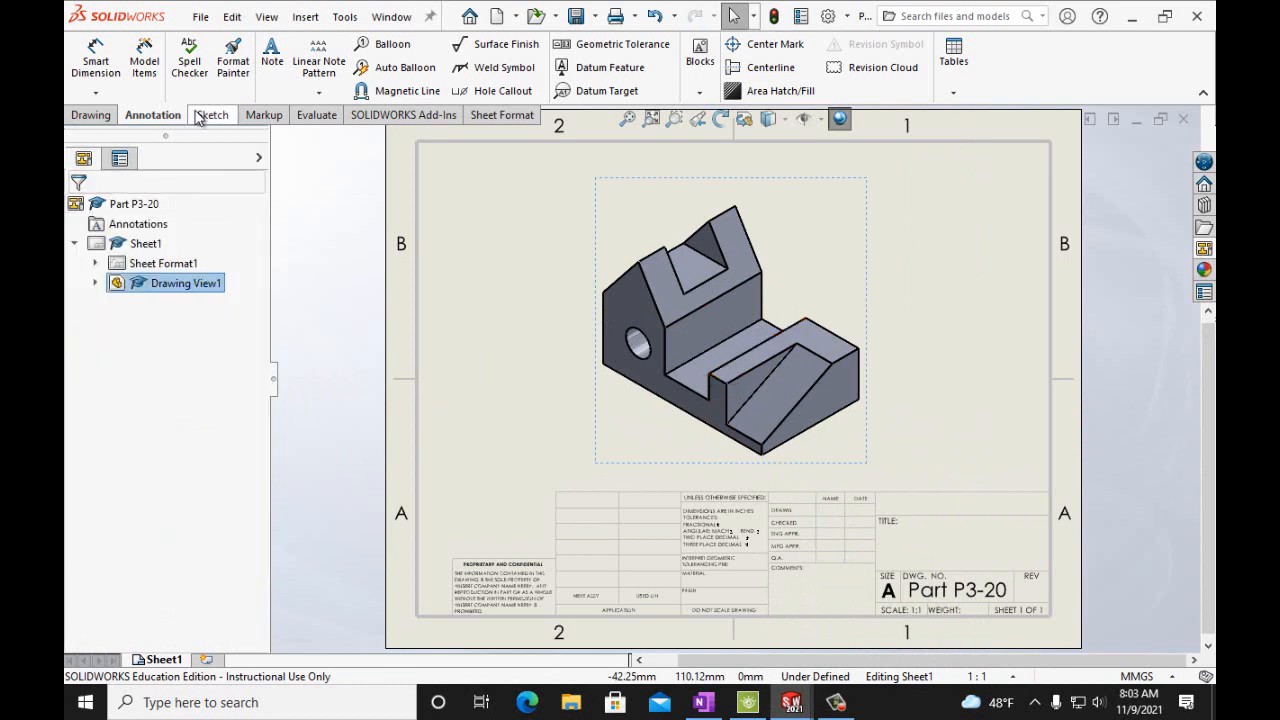
# Add a note with the author's name in the title block's title area, using text size 22
pyautogui.click(272, 55)
pyautogui.click(892, 508)
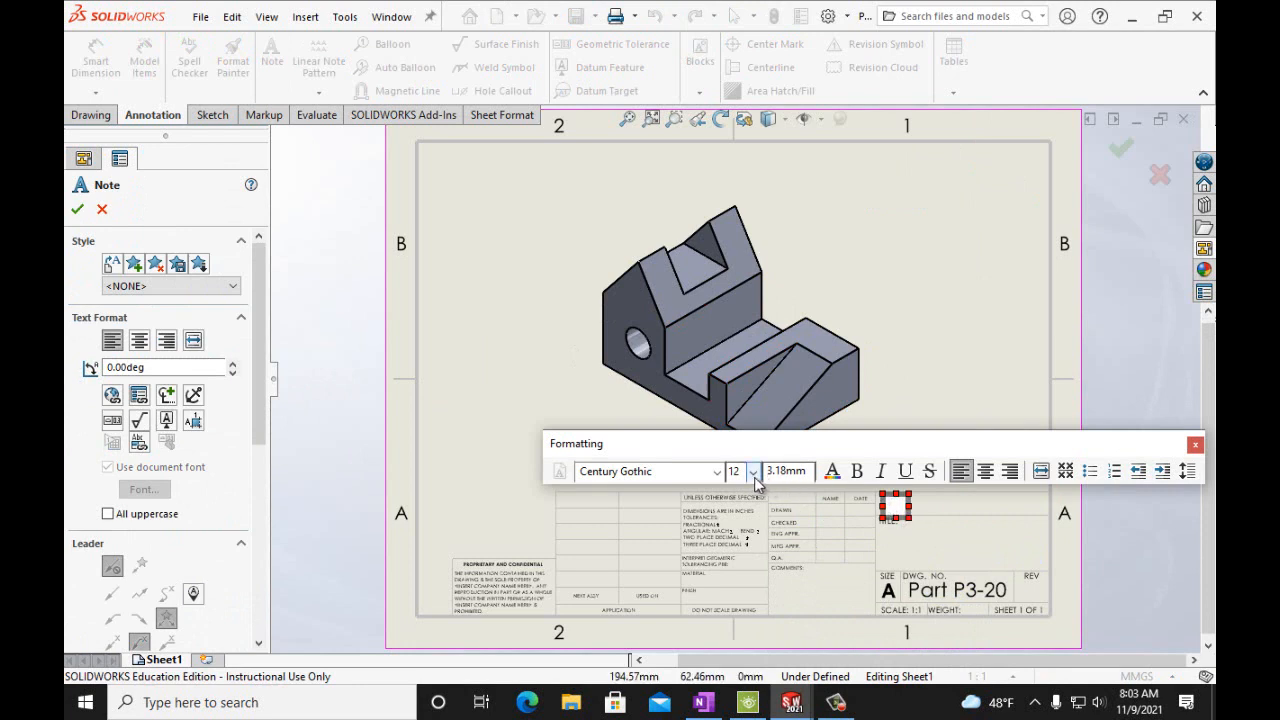
pyautogui.click(755, 483)
pyautogui.click(737, 614)
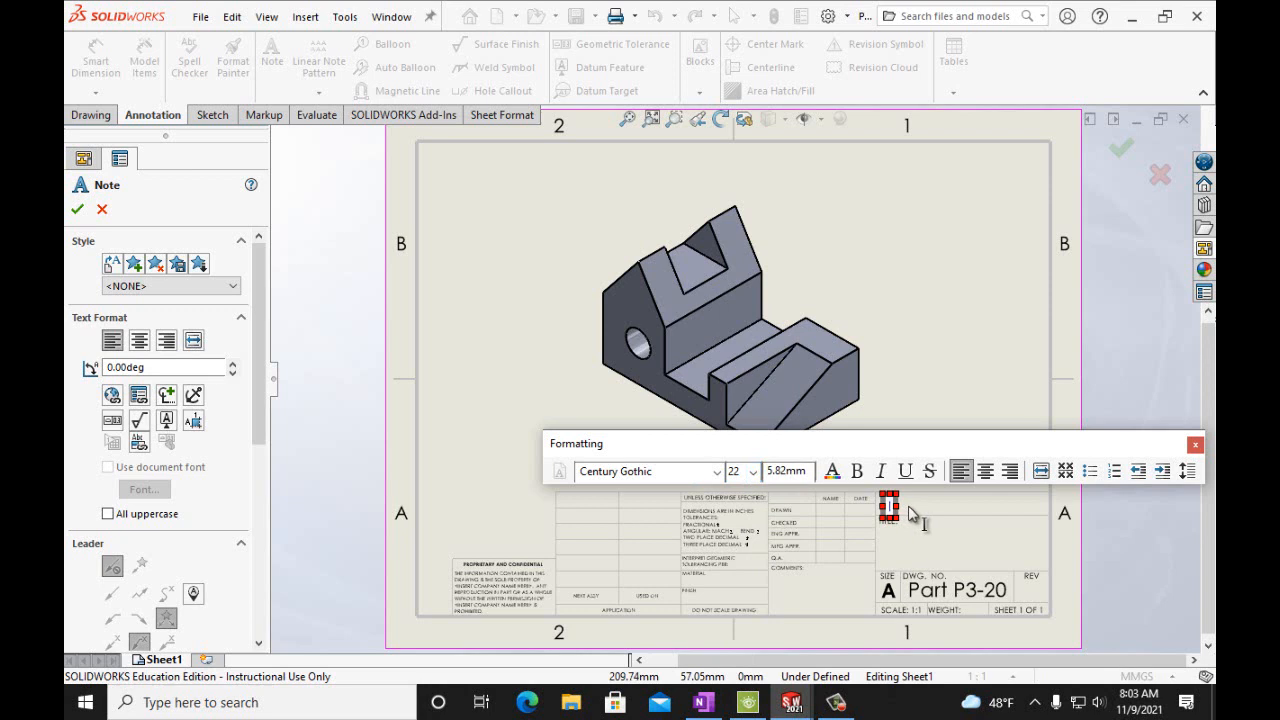
pyautogui.write('MA N')
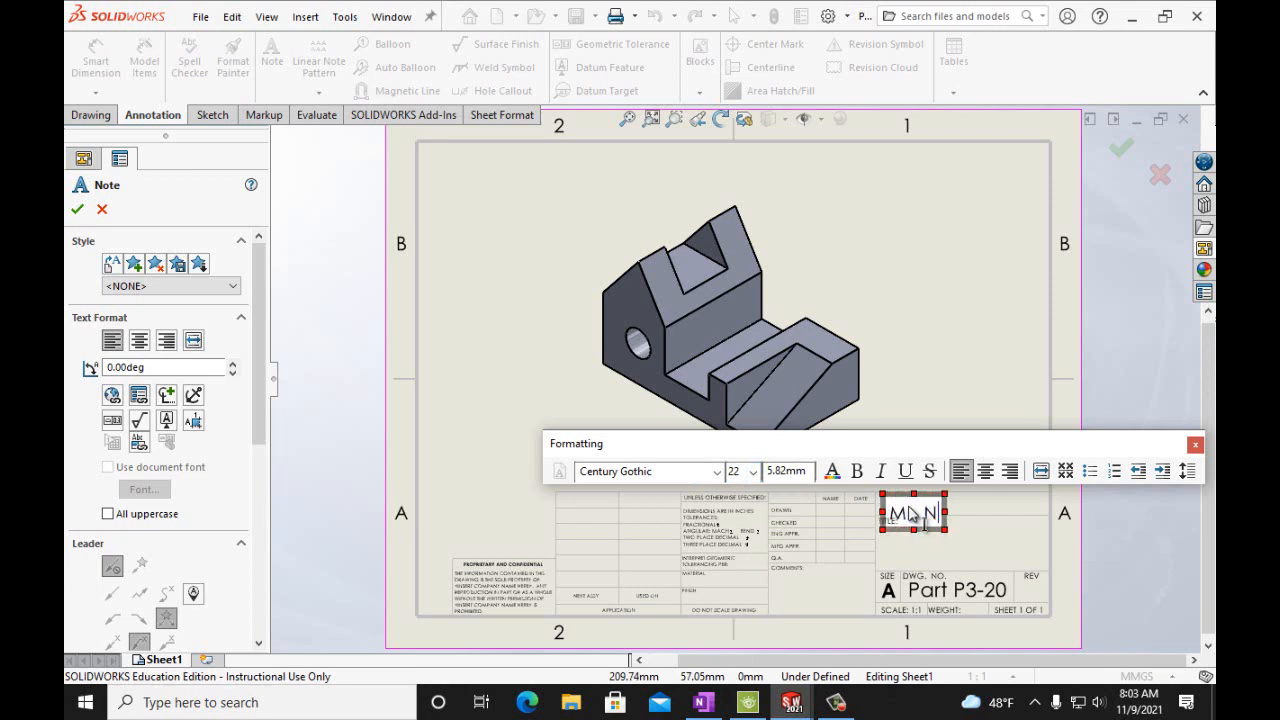
pyautogui.write('oon')
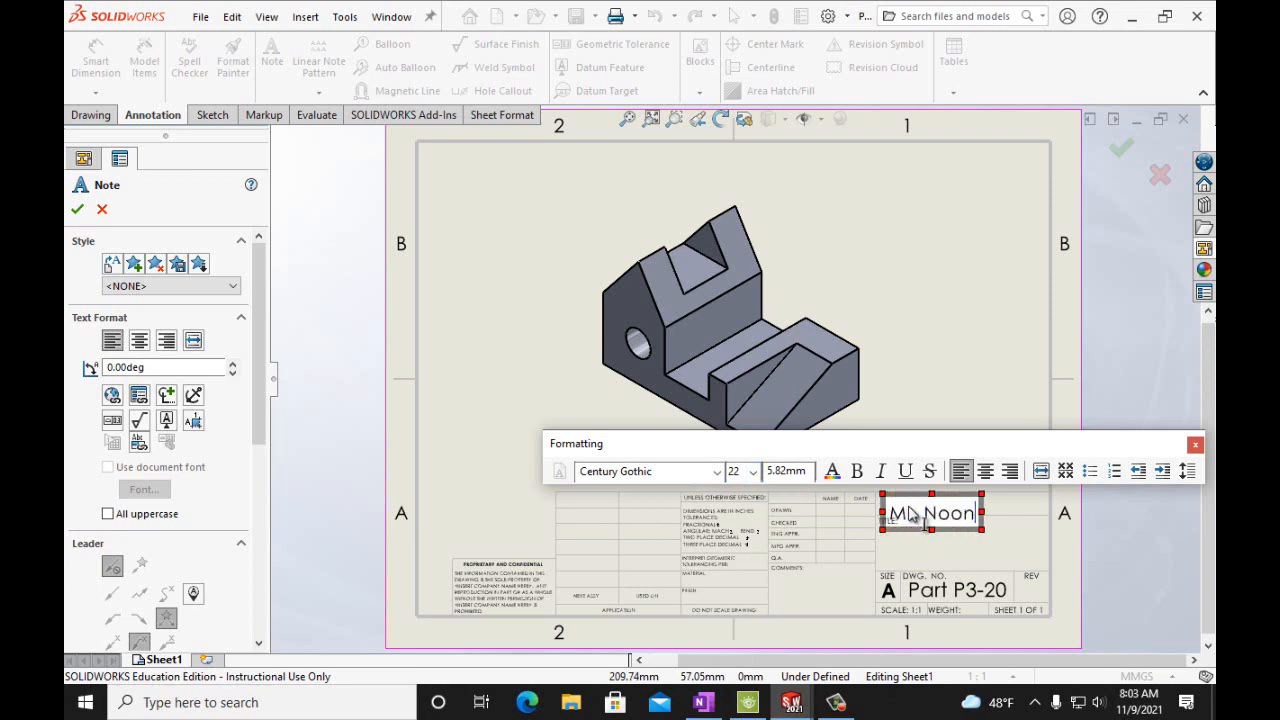
pyautogui.click(77, 209)
# Save the drawing as Part P3-20 in the SOLIDWORKS Drawing format
pyautogui.click(200, 17)
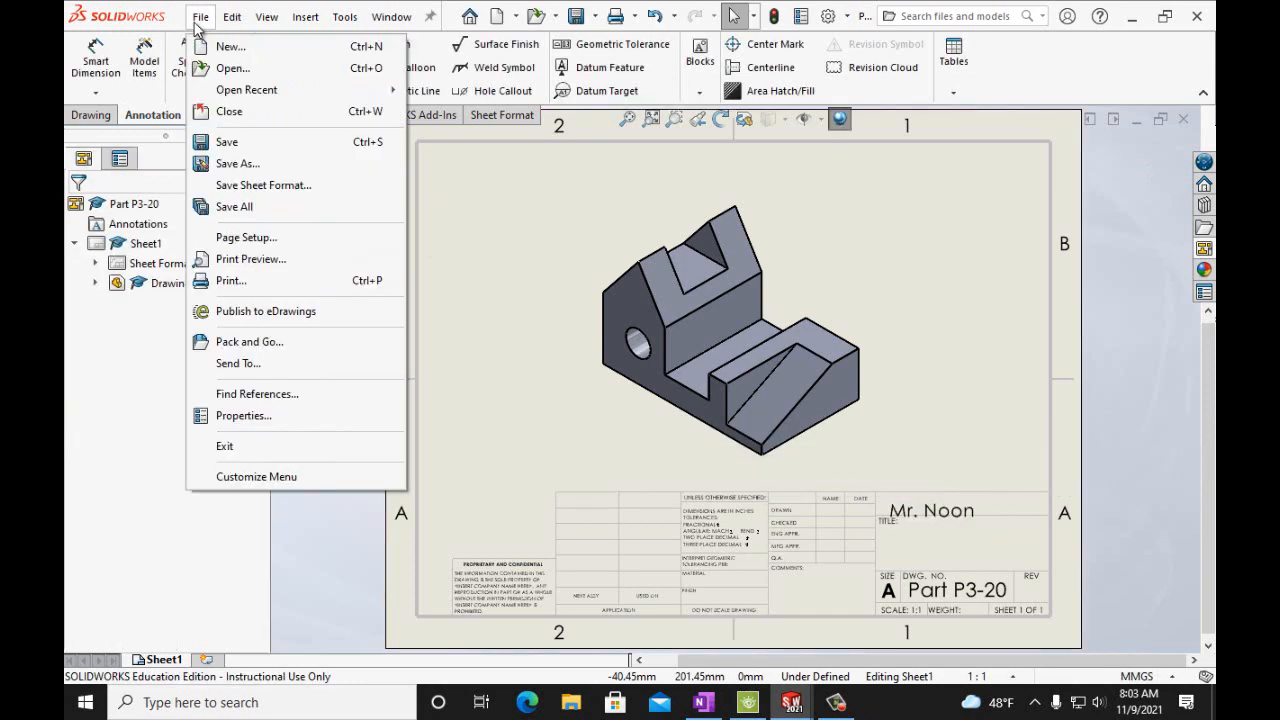
pyautogui.click(228, 142)
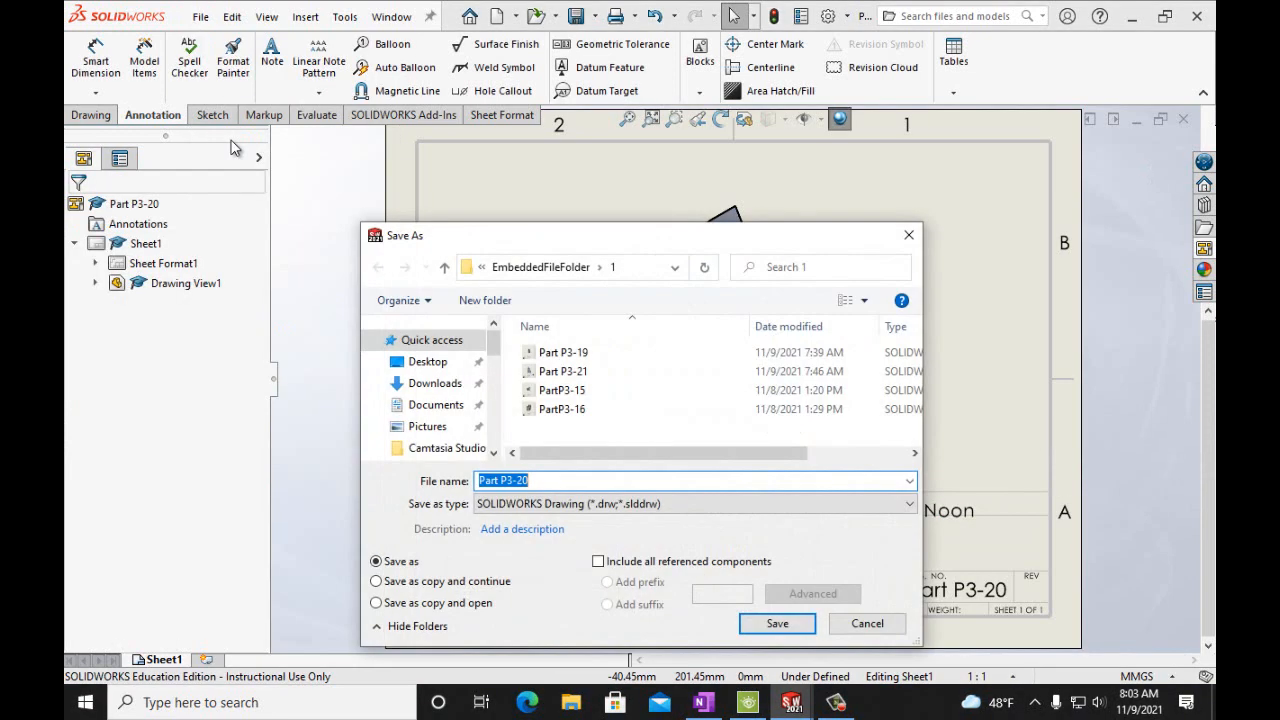
pyautogui.click(768, 623)
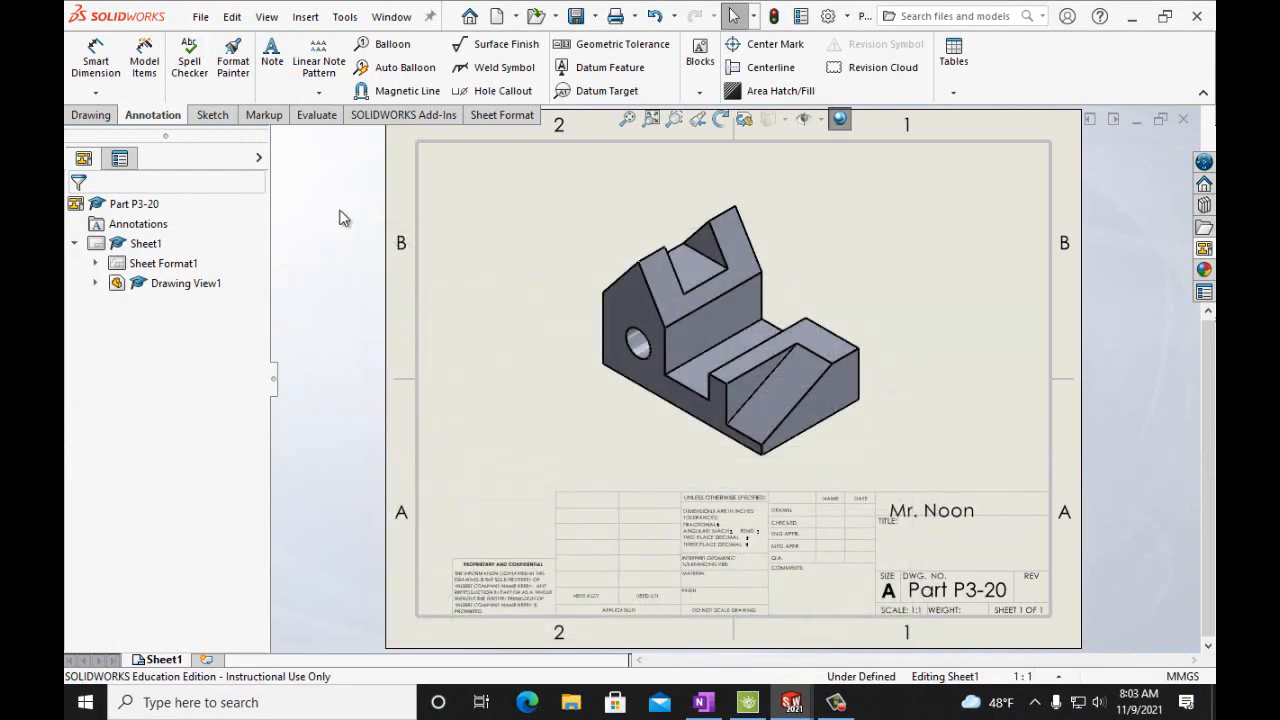
# Print the current sheet to OneNote for Windows 10, inserting the printout in the notebook's Handouts section
pyautogui.click(200, 19)
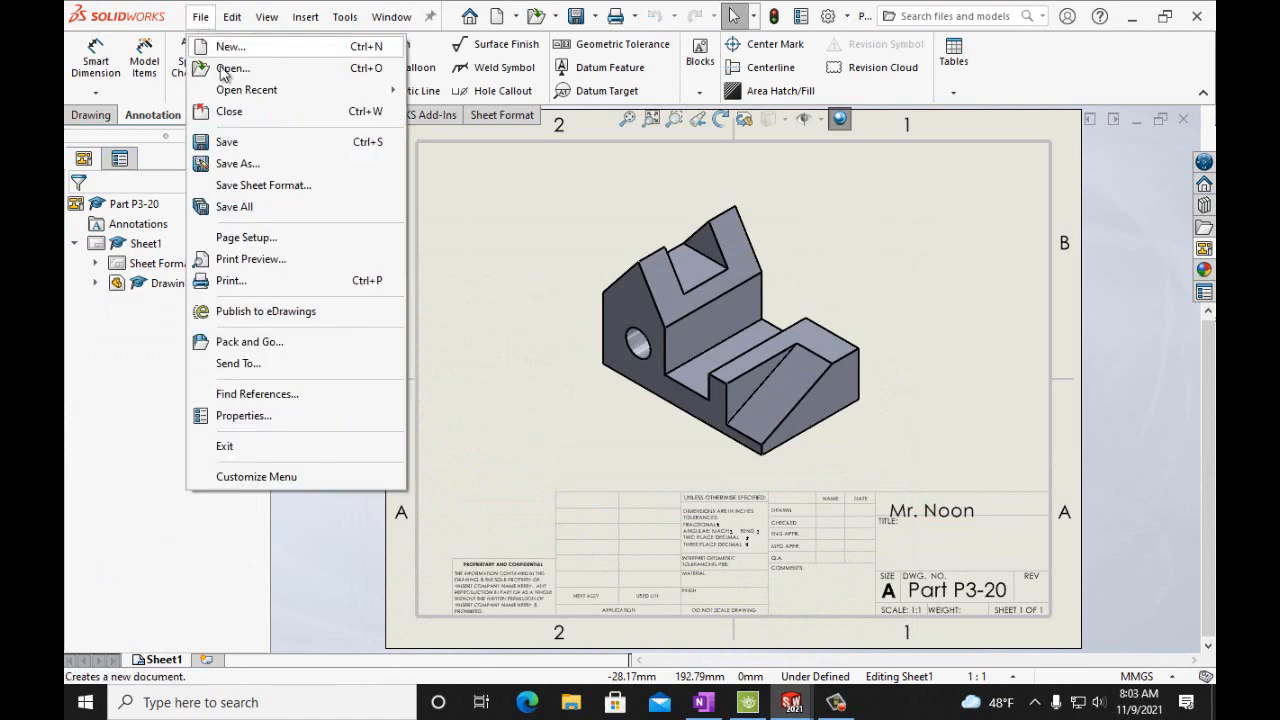
pyautogui.click(250, 280)
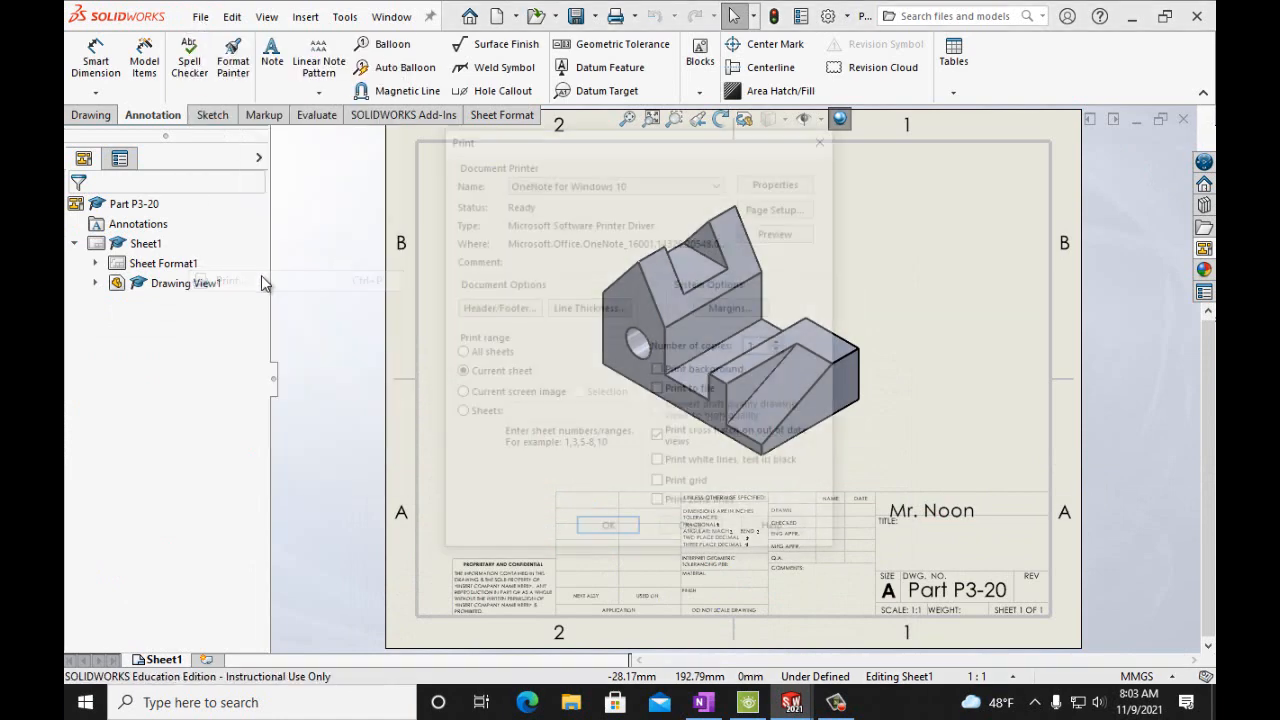
pyautogui.click(607, 532)
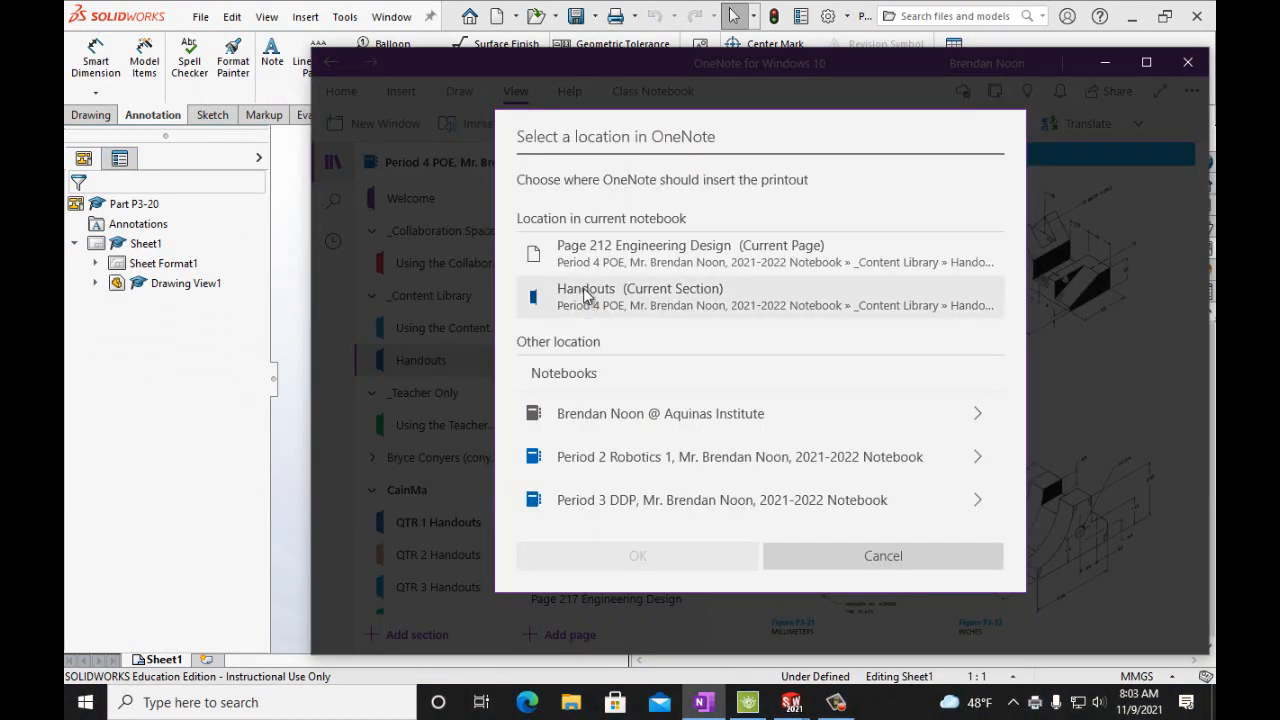
pyautogui.click(585, 295)
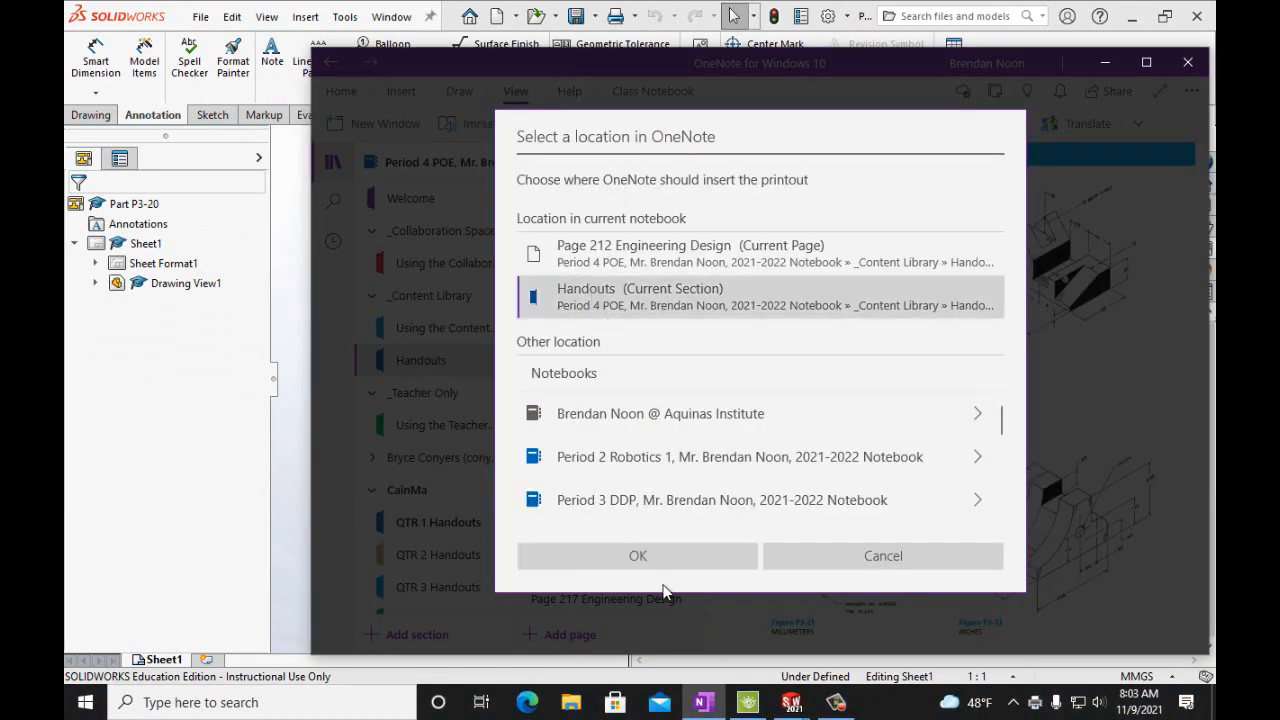
pyautogui.click(657, 555)
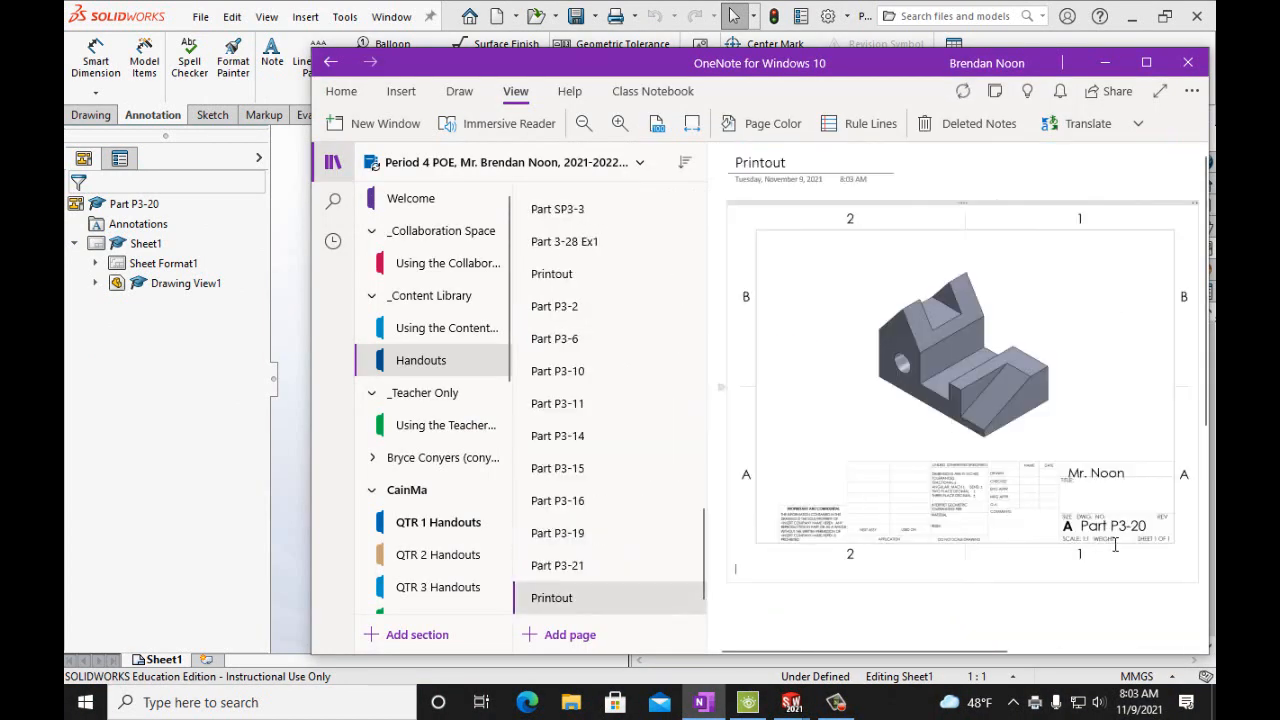
# Retitle the printout page Part P3-20 and go back to the Page 212 Engineering Design page
pyautogui.click(827, 170)
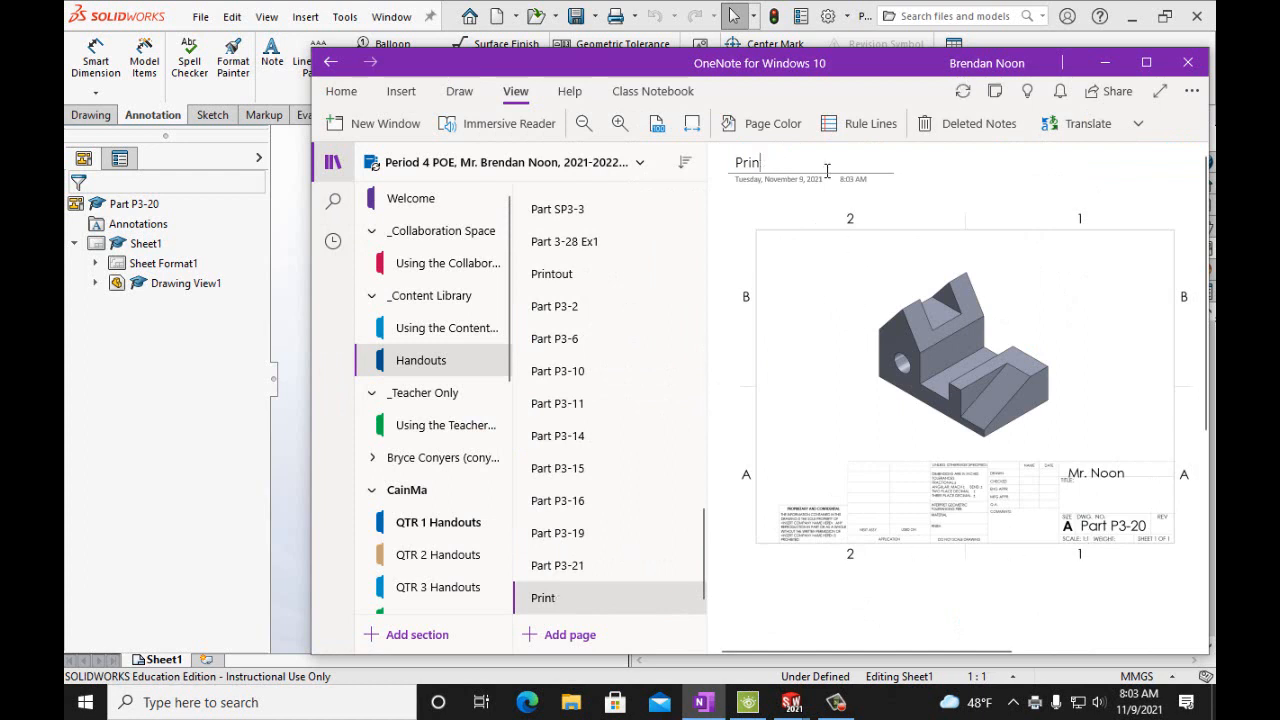
pyautogui.write('Part P3-20')
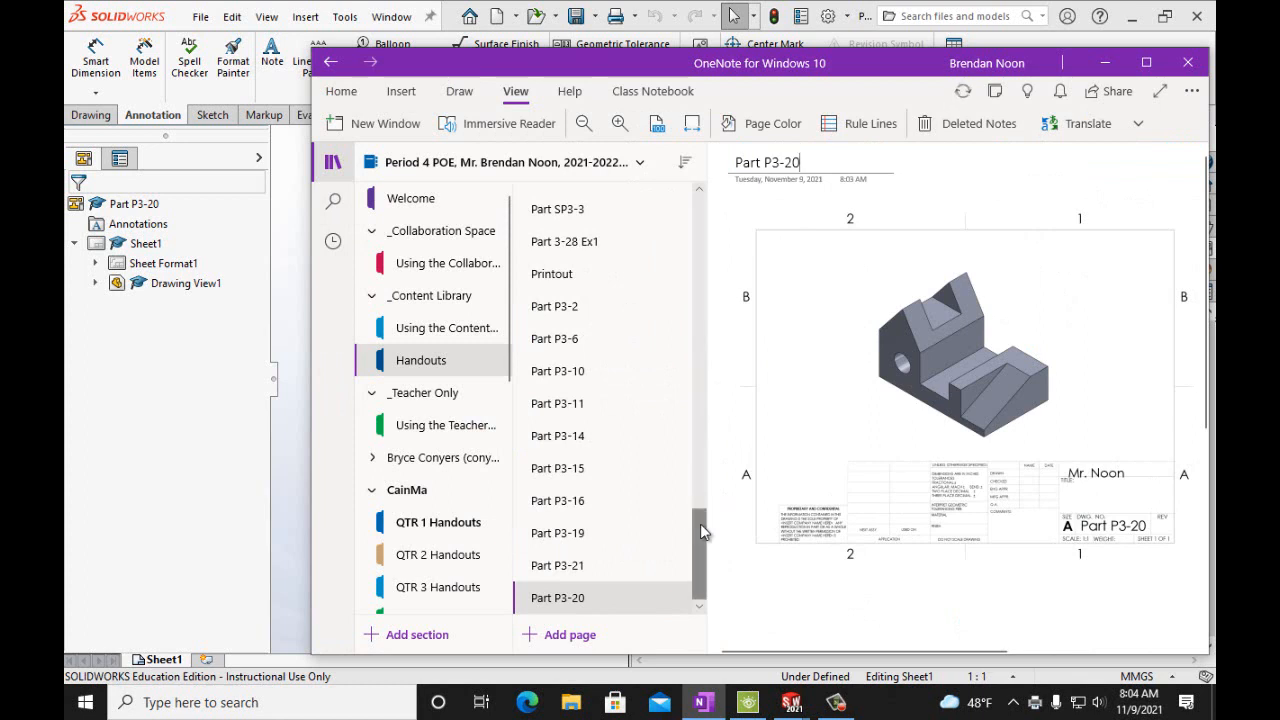
pyautogui.moveTo(700, 523); pyautogui.dragTo(726, 405)
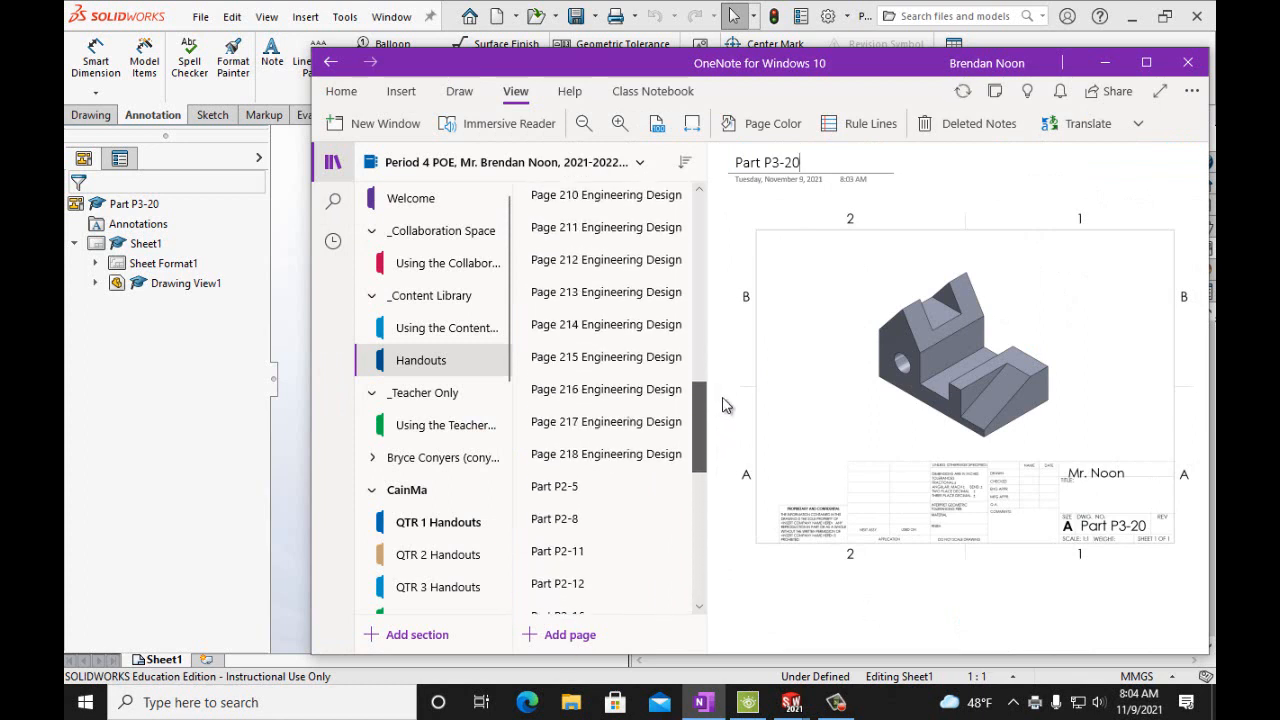
pyautogui.click(626, 262)
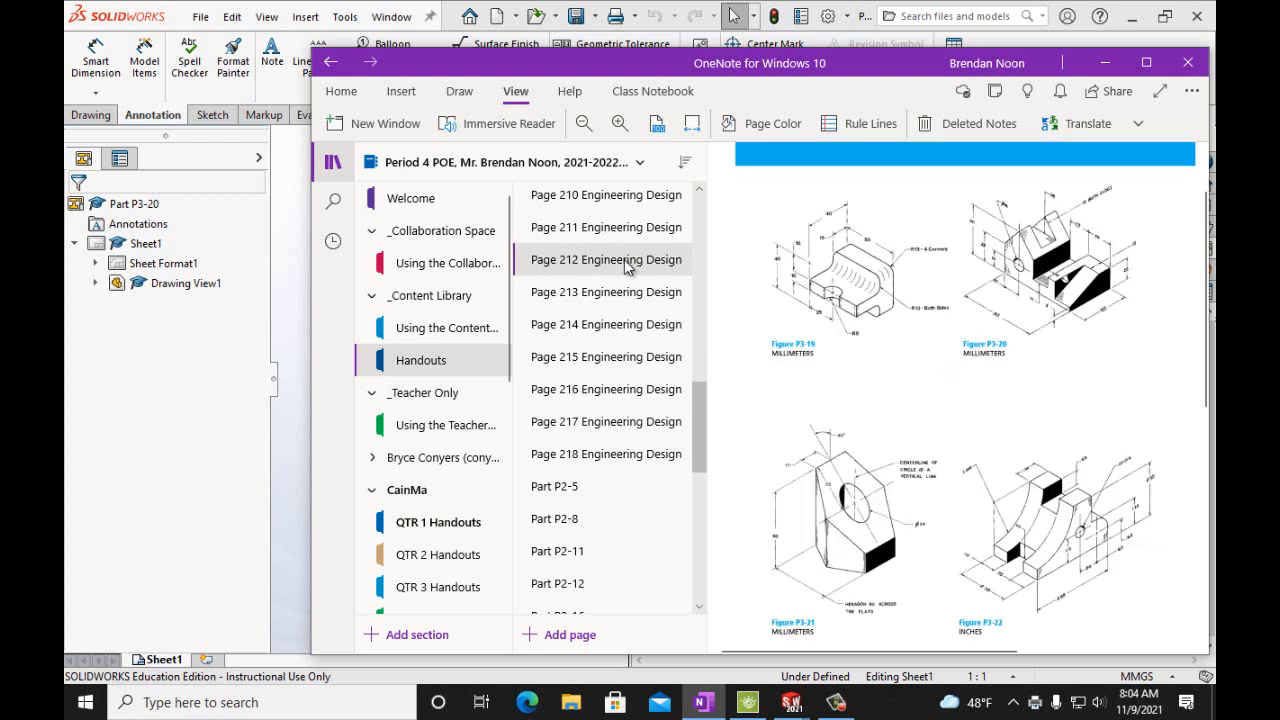